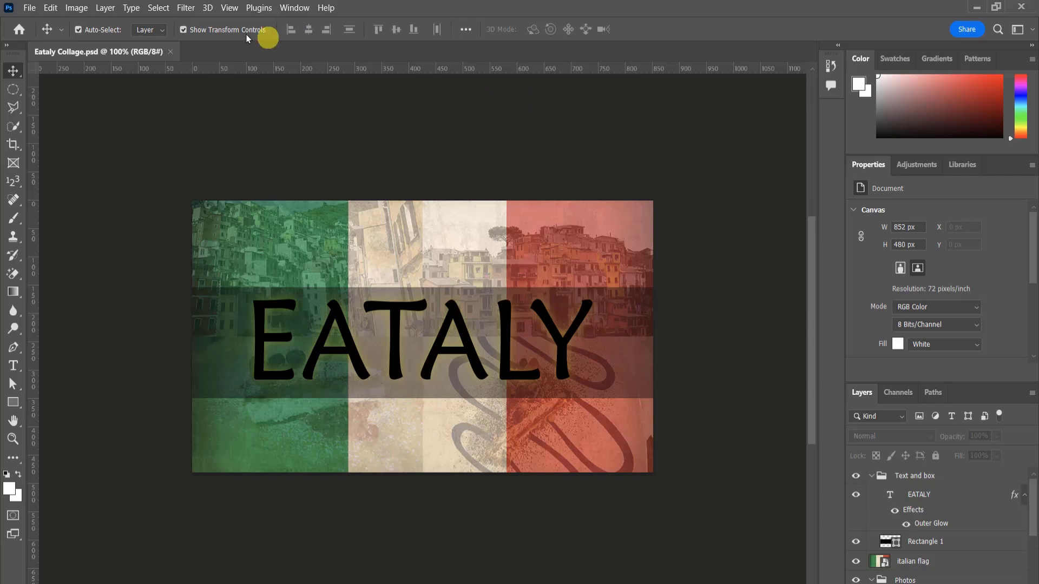
key(ctrl)
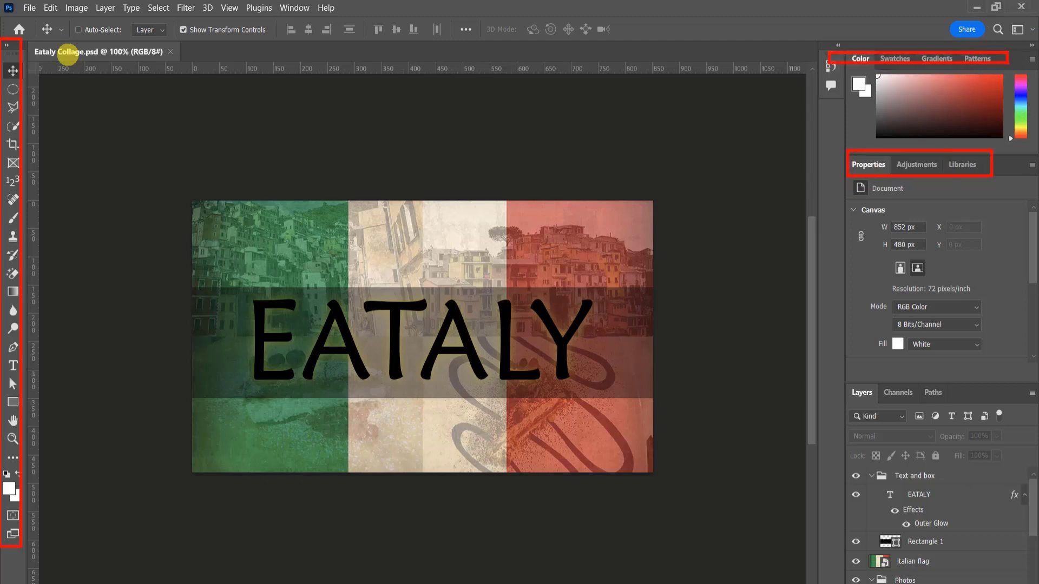
click(78, 30)
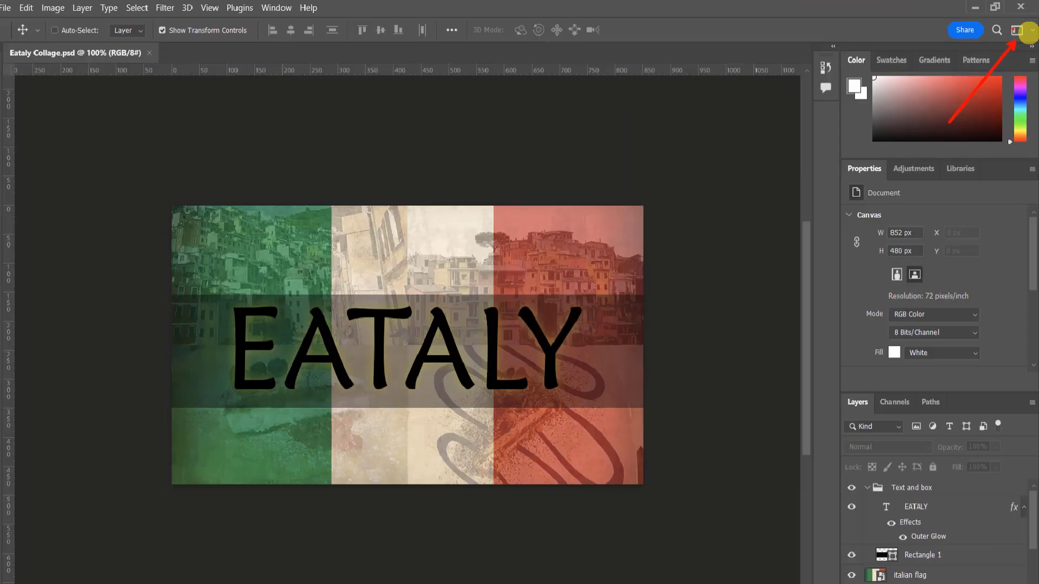
Try out the Photography and the Graphic and Web workspaces and return to the Essentials workspace
click(1032, 31)
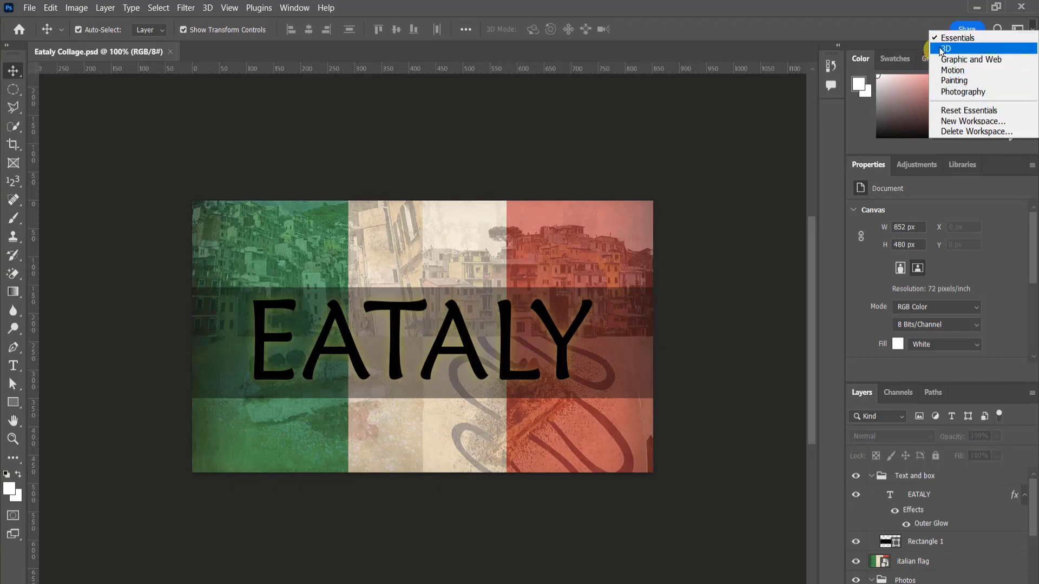
click(963, 92)
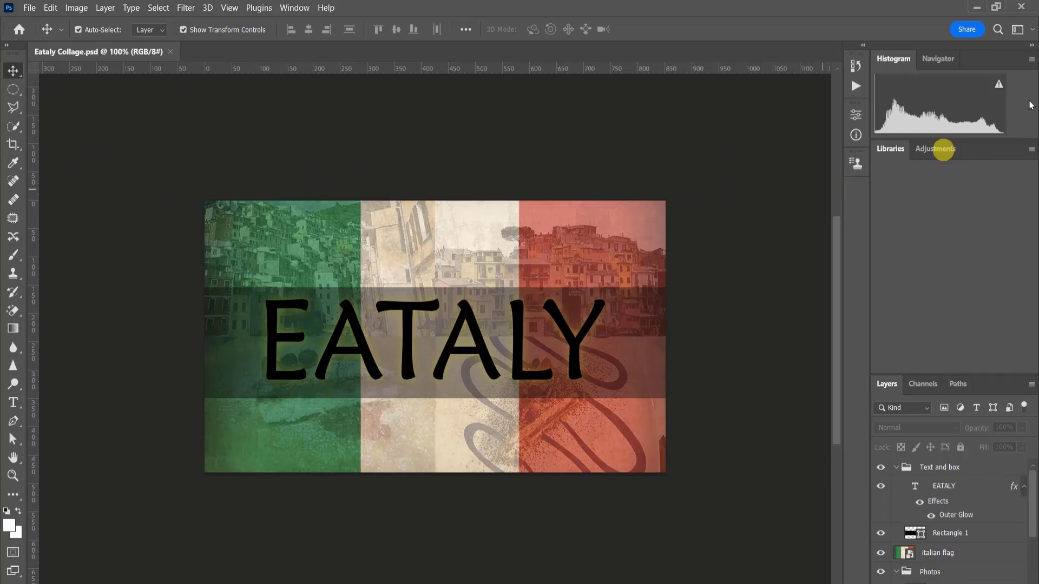
click(1032, 36)
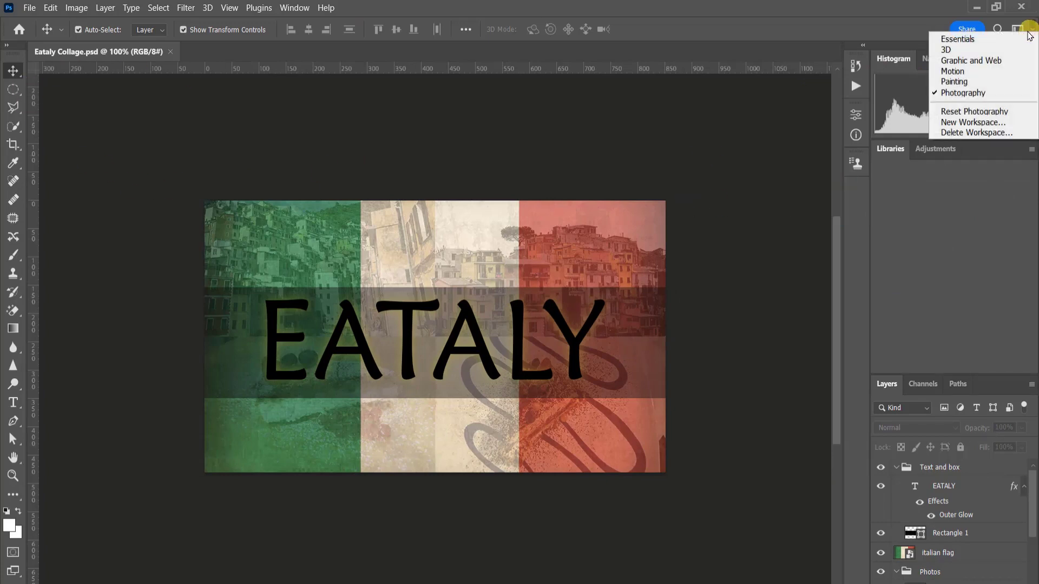
click(971, 63)
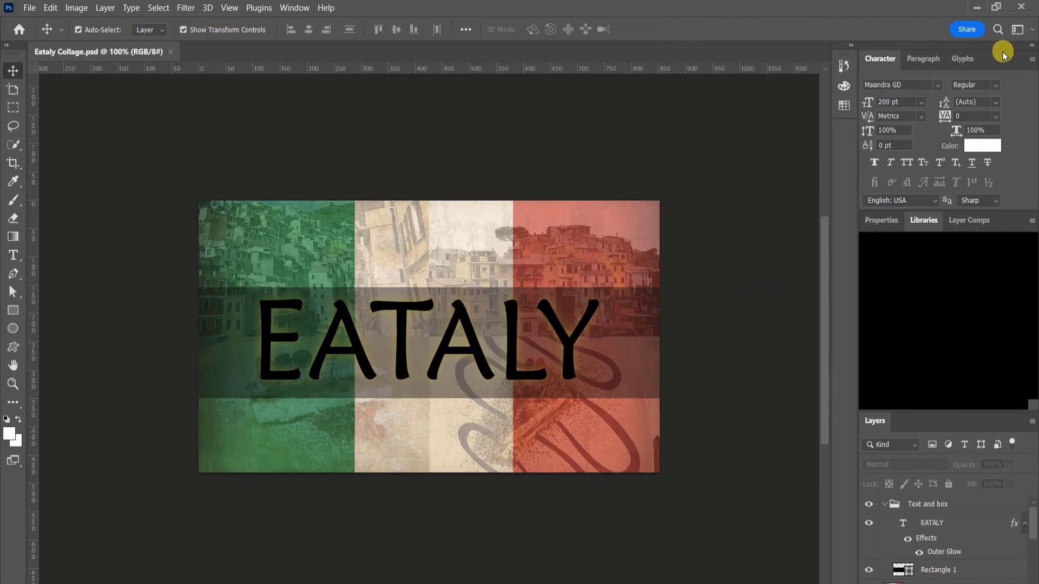
click(1032, 33)
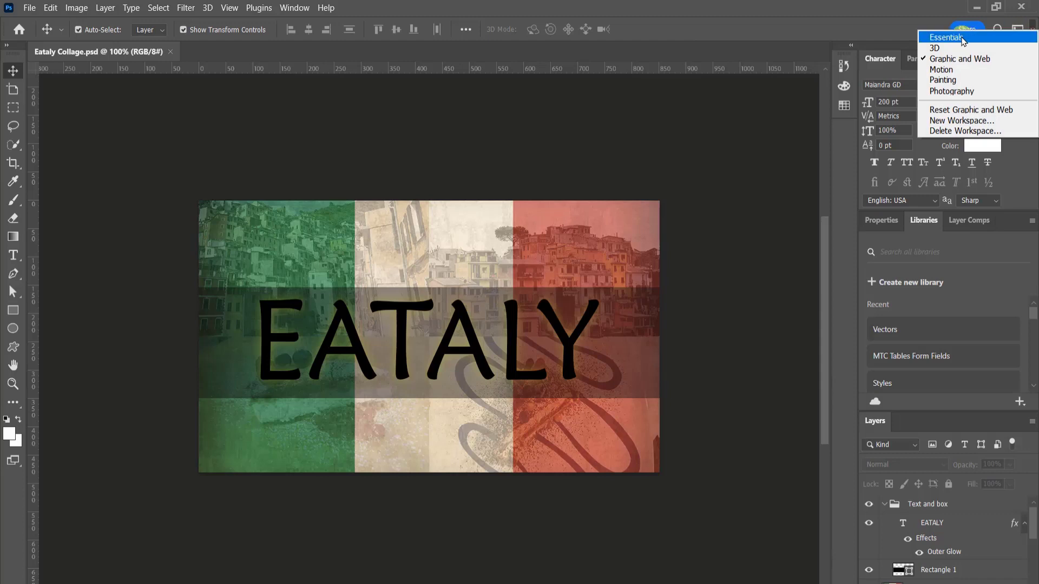
click(955, 36)
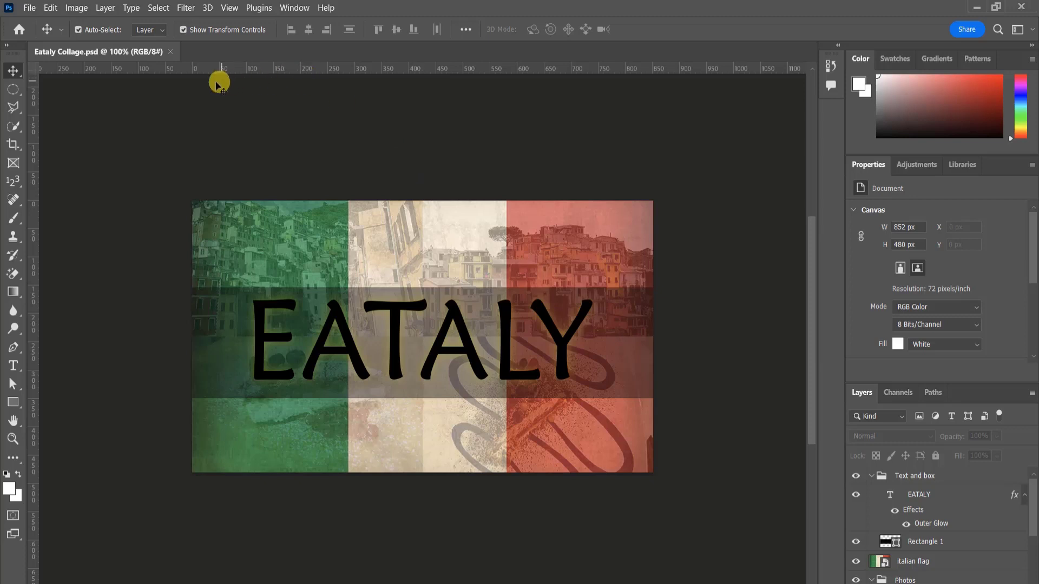
Expand the toolbox so the tools are arranged in two columns
key(ctrl)
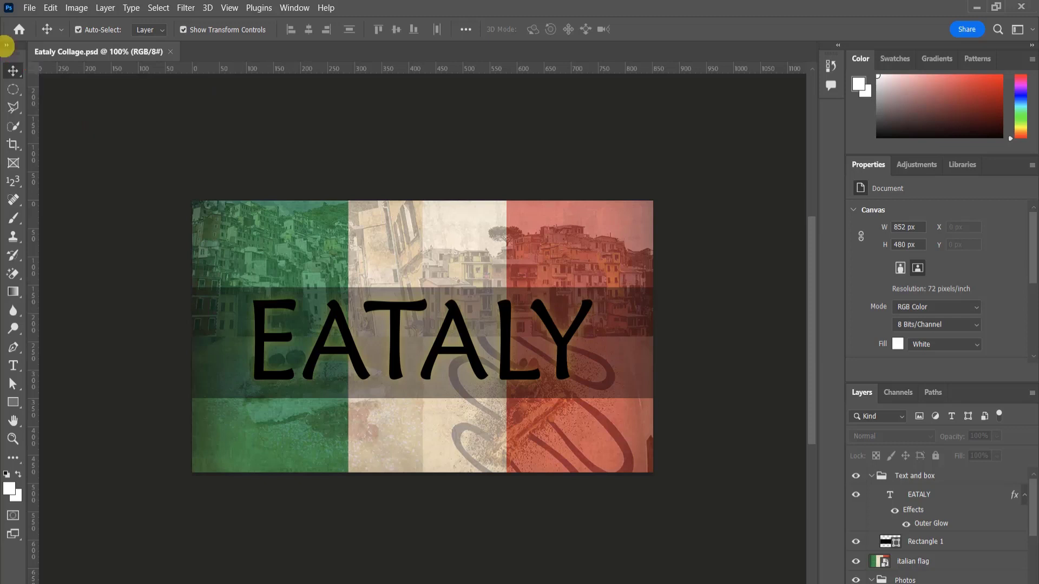
click(7, 46)
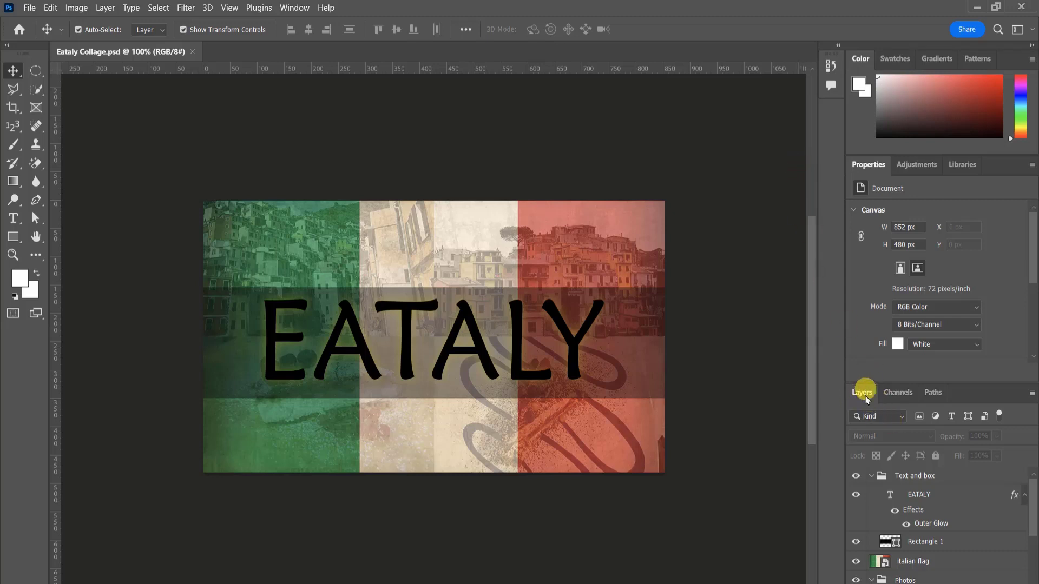
Look at the Channels and Paths panels and close both, keeping only Layers in their group
key(ctrl)
click(892, 401)
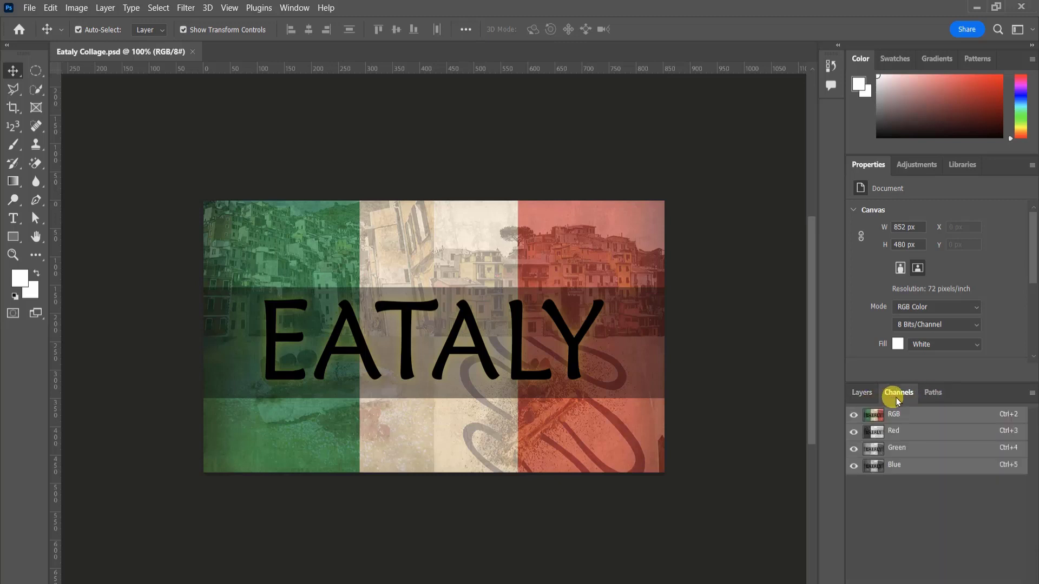
click(931, 394)
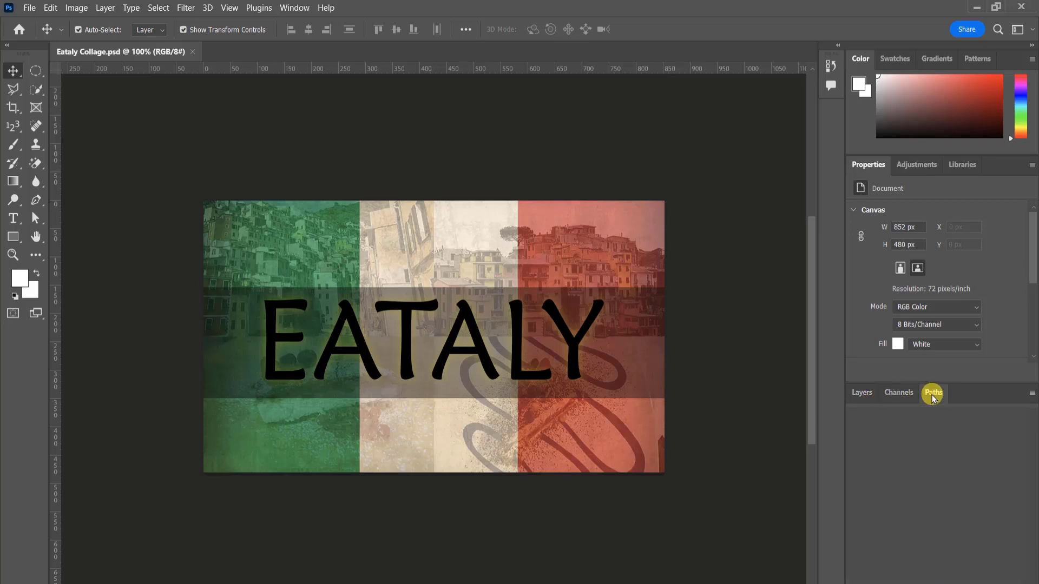
click(901, 397)
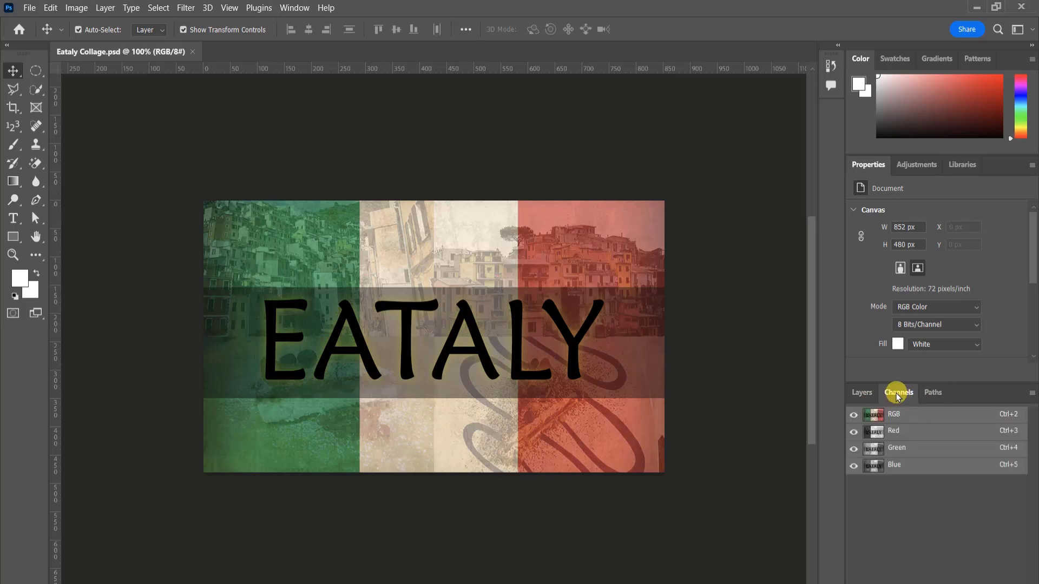
key(ctrl)
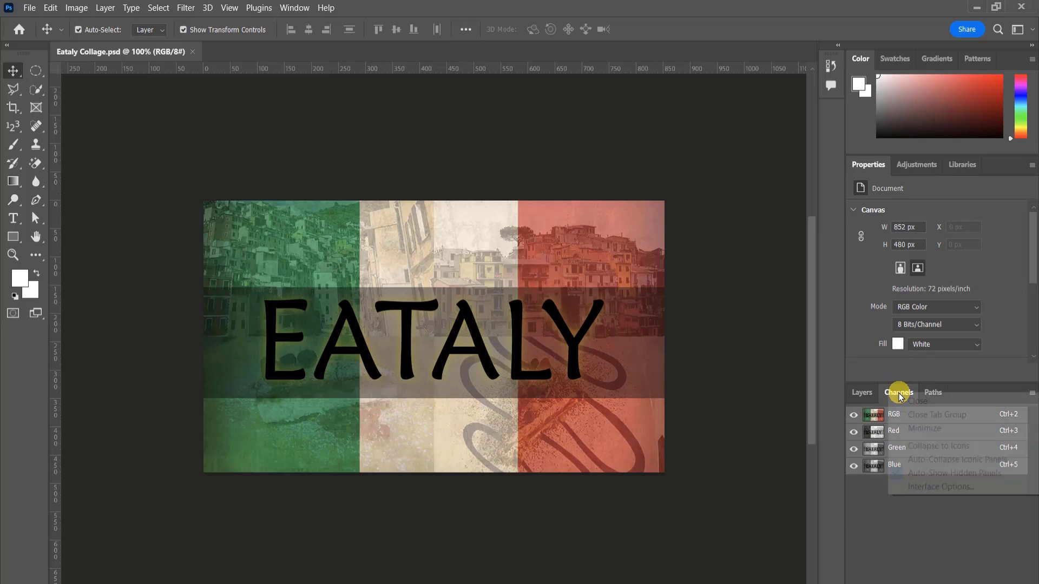
right_click(900, 396)
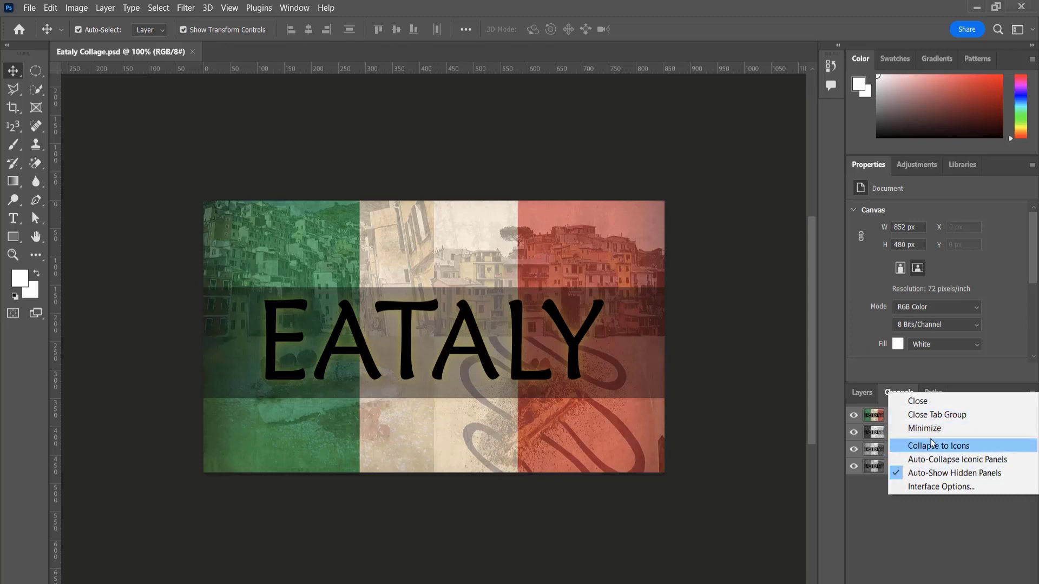
click(918, 401)
right_click(899, 399)
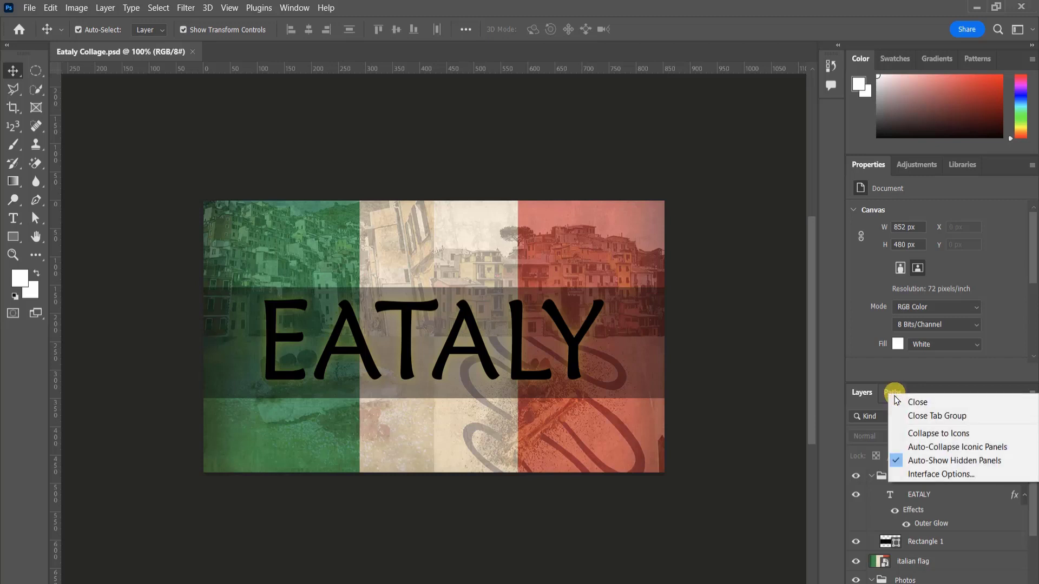
click(912, 400)
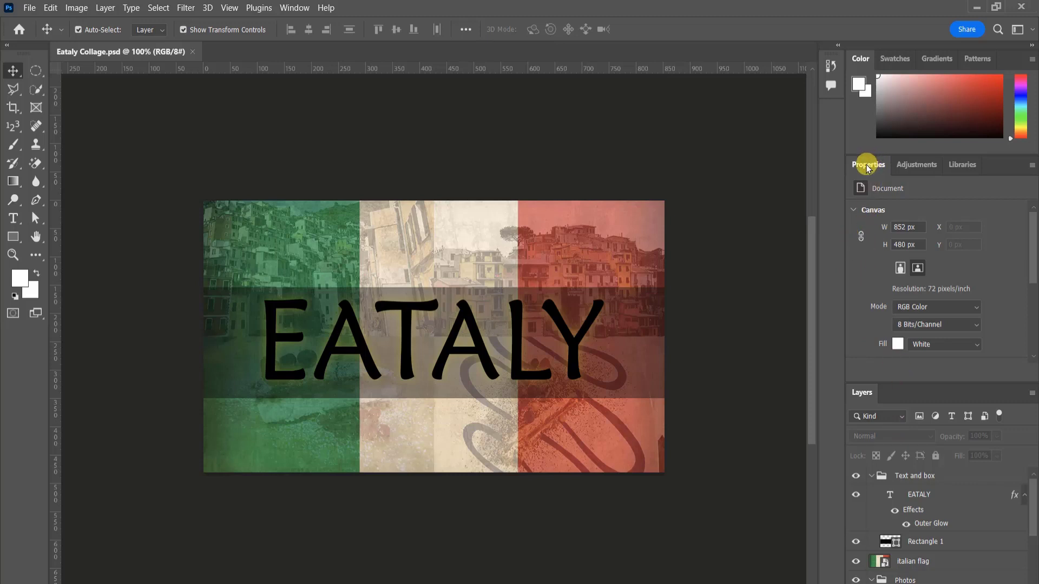
Dock the Properties panel into the Layers group and switch between the two panels
drag(867, 168, 896, 377)
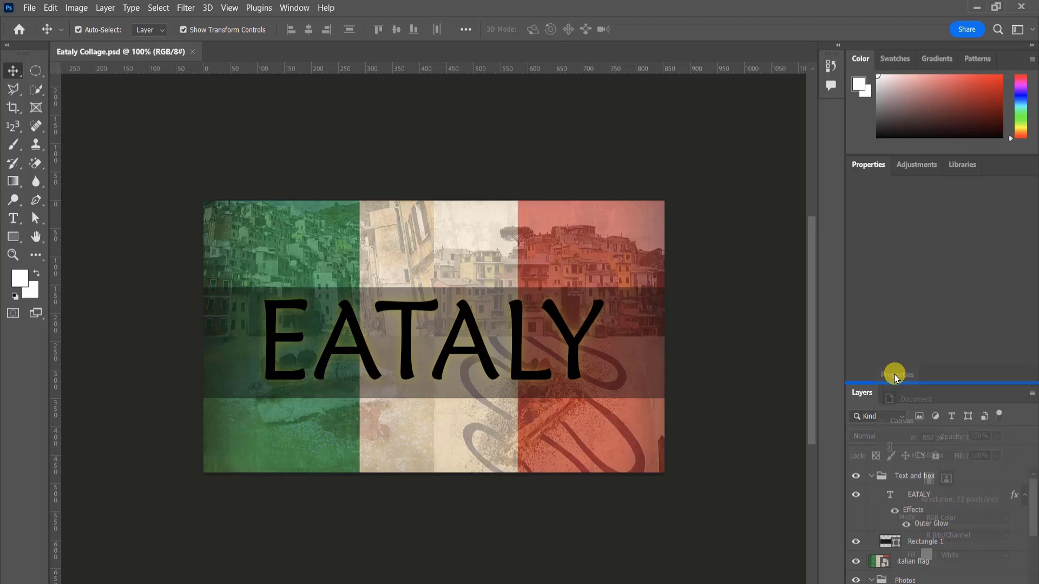
drag(895, 377, 900, 394)
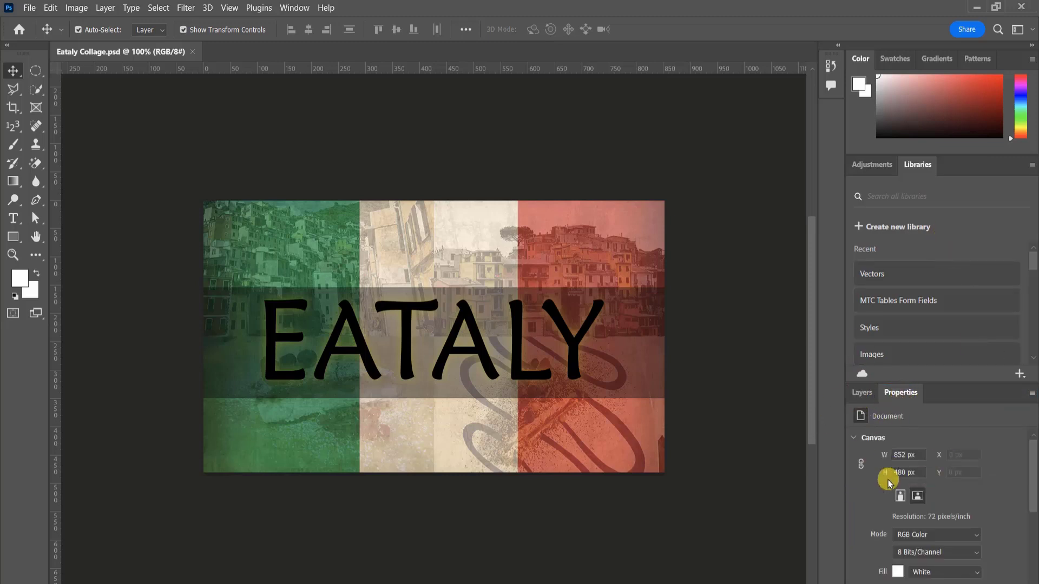
click(861, 400)
click(895, 395)
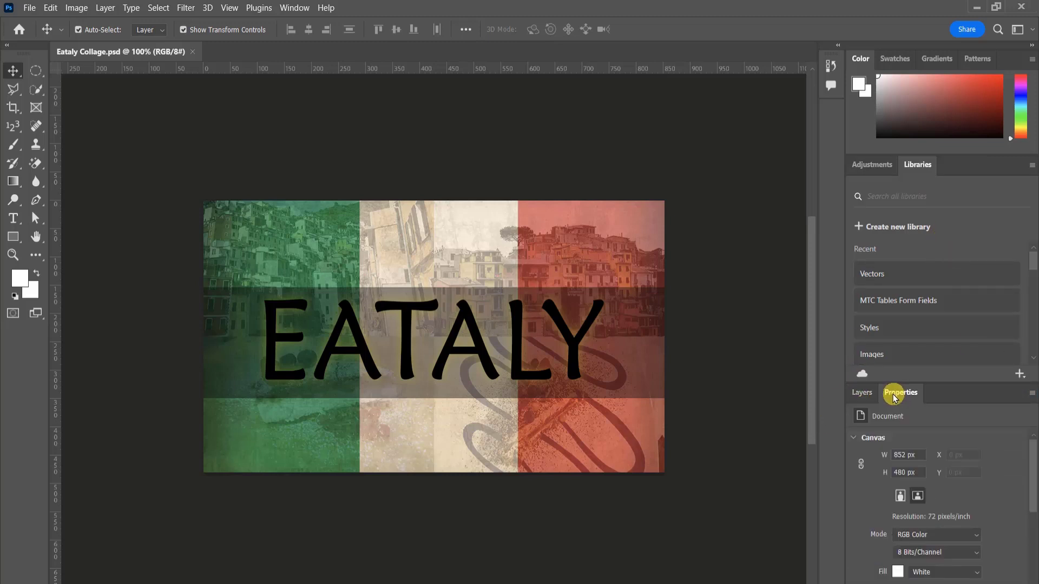
click(863, 395)
click(893, 395)
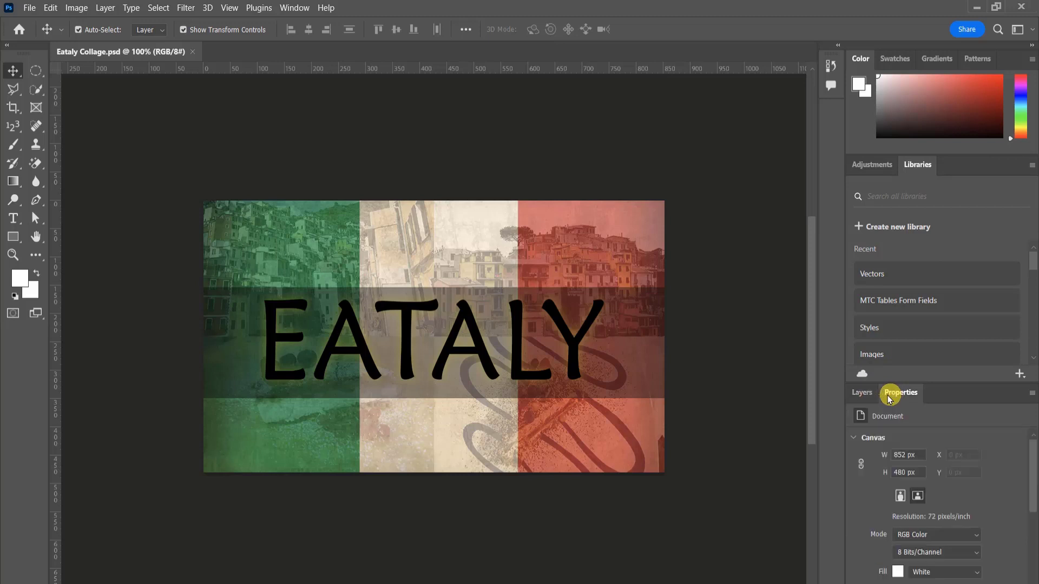
click(863, 394)
click(899, 395)
click(905, 393)
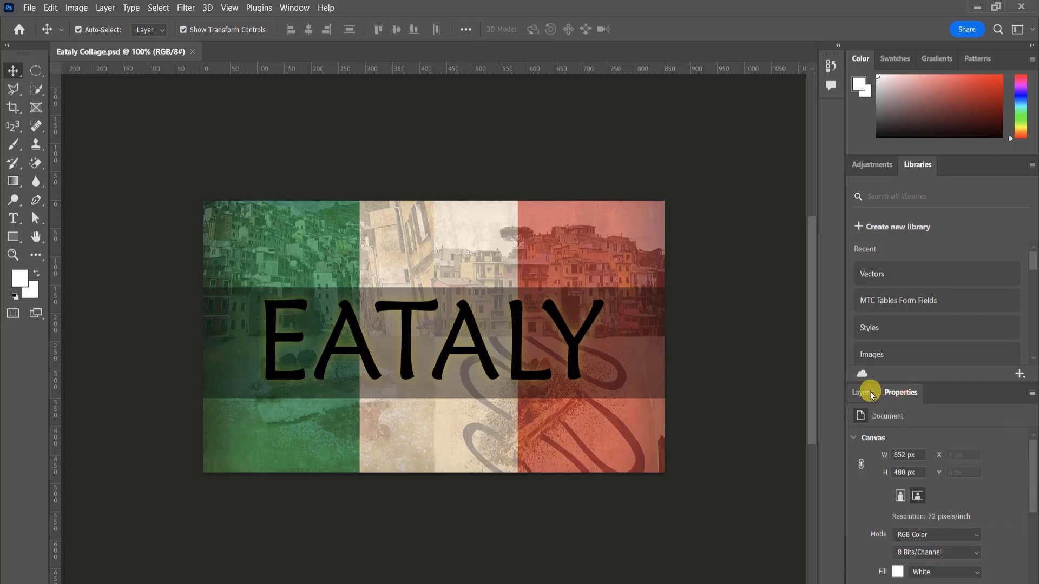
Close the Libraries and Adjustments panels
right_click(915, 167)
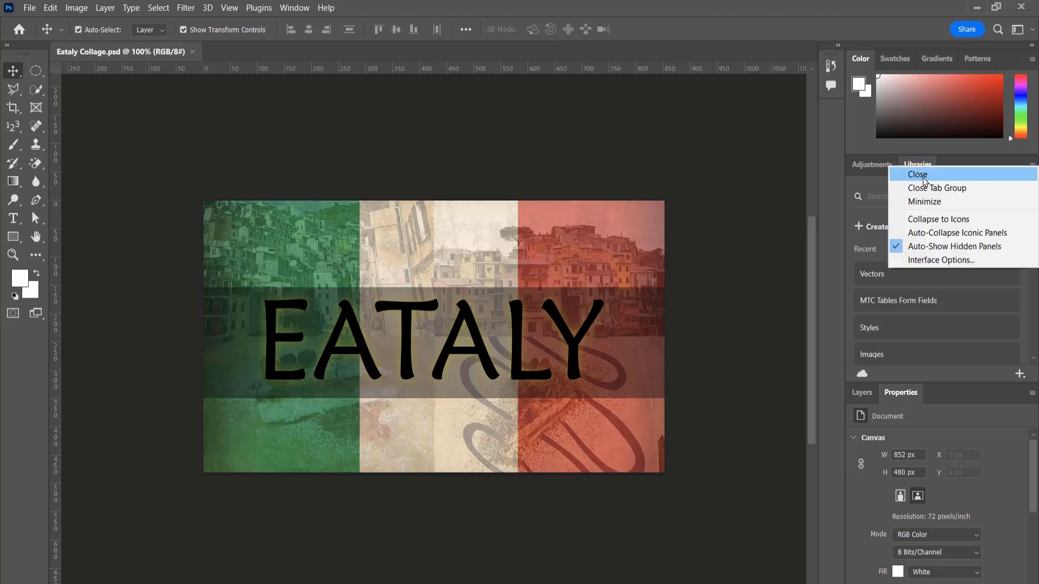
click(920, 172)
right_click(872, 170)
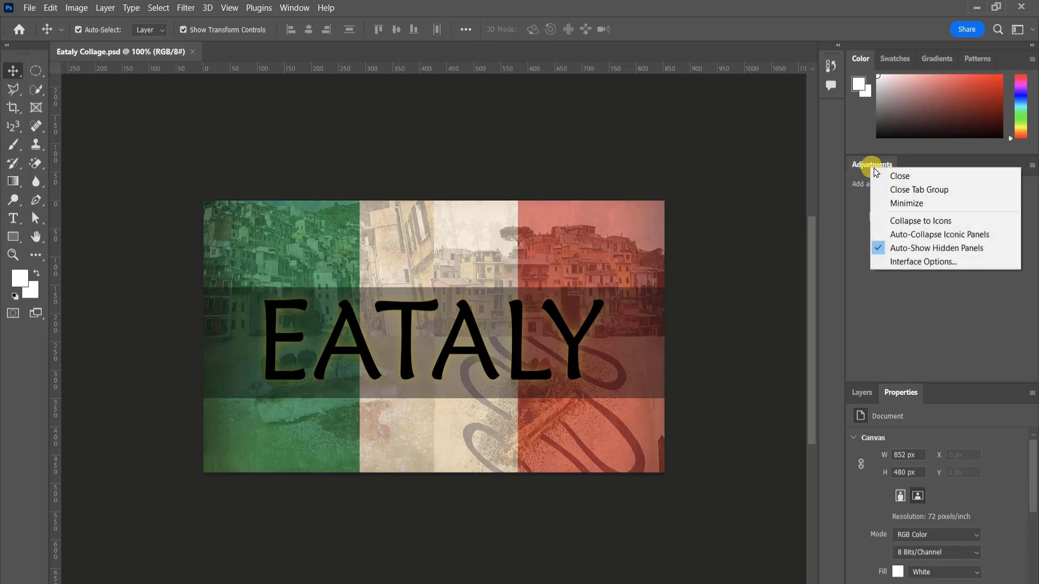
click(897, 177)
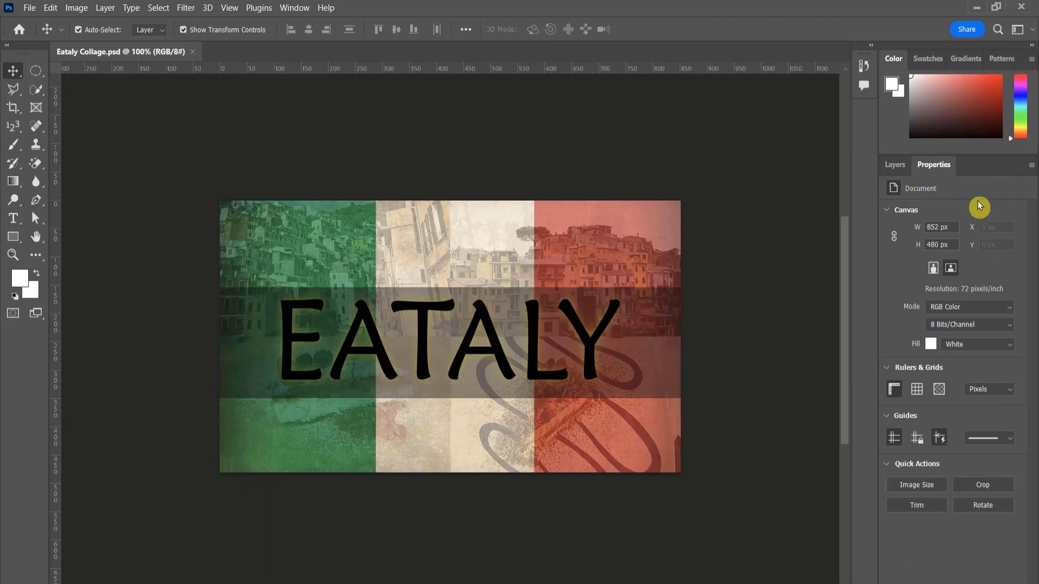
Show the Layers panel and widen the docked panel column
click(896, 169)
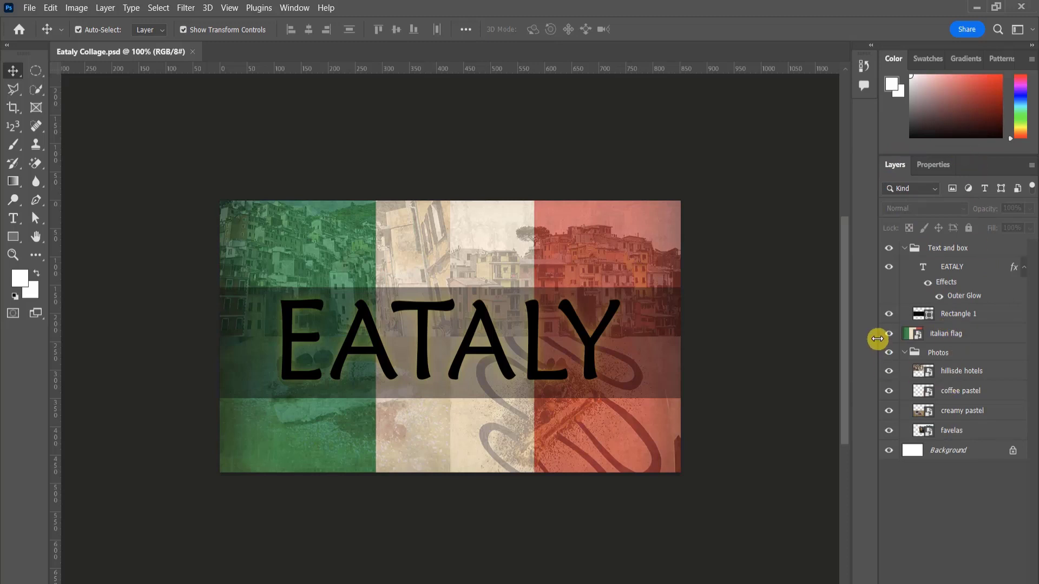
drag(877, 339, 833, 355)
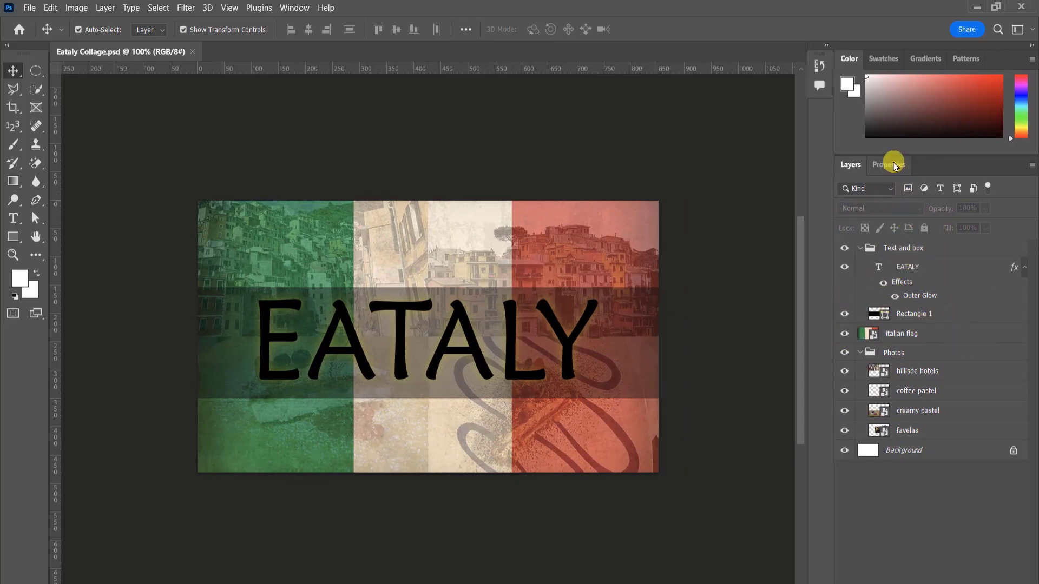
Look through Swatches, Gradients, Patterns and Color, and close that entire panel group
click(881, 59)
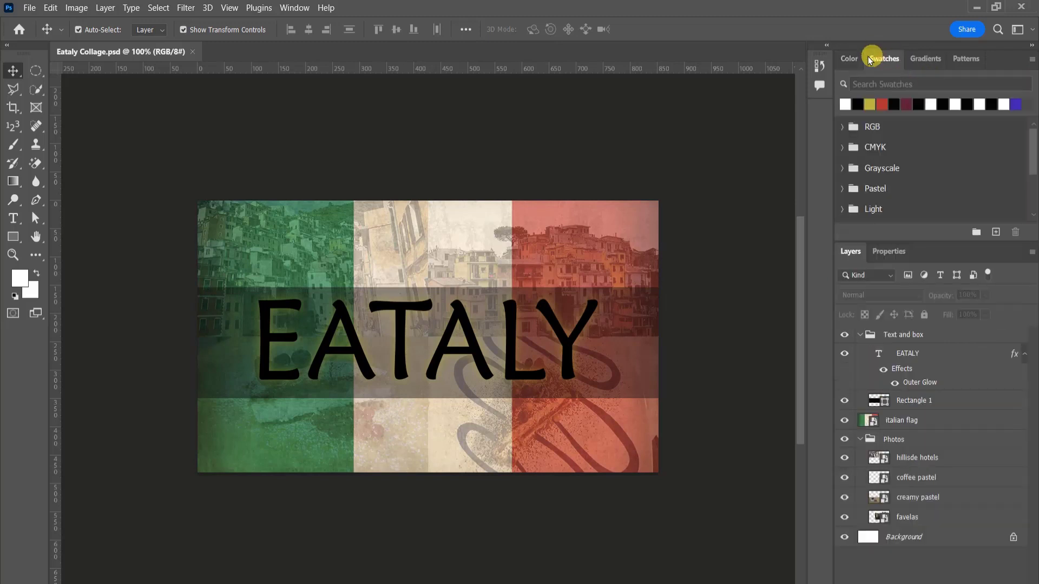
click(921, 63)
click(968, 63)
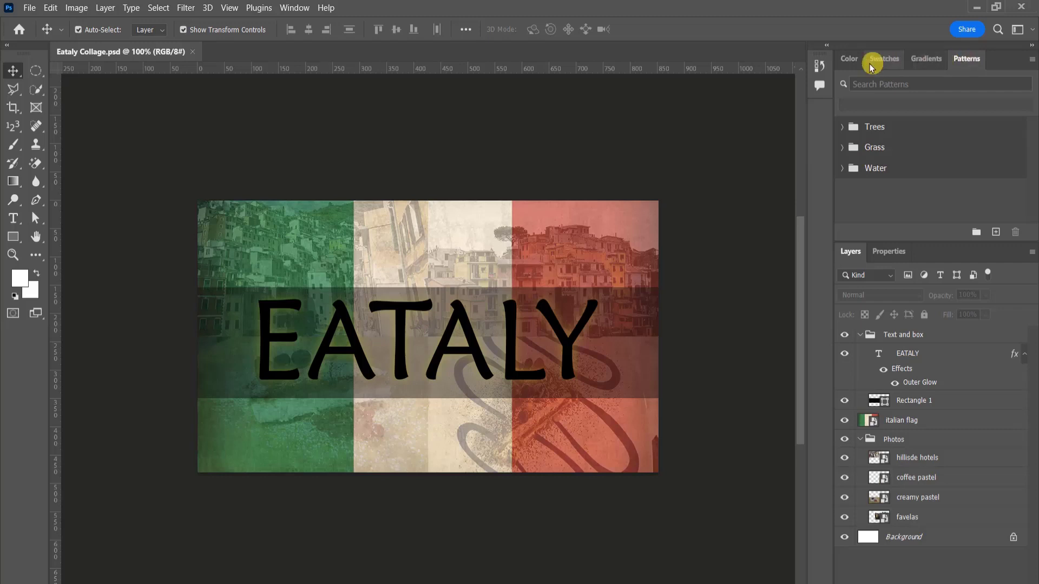
click(850, 64)
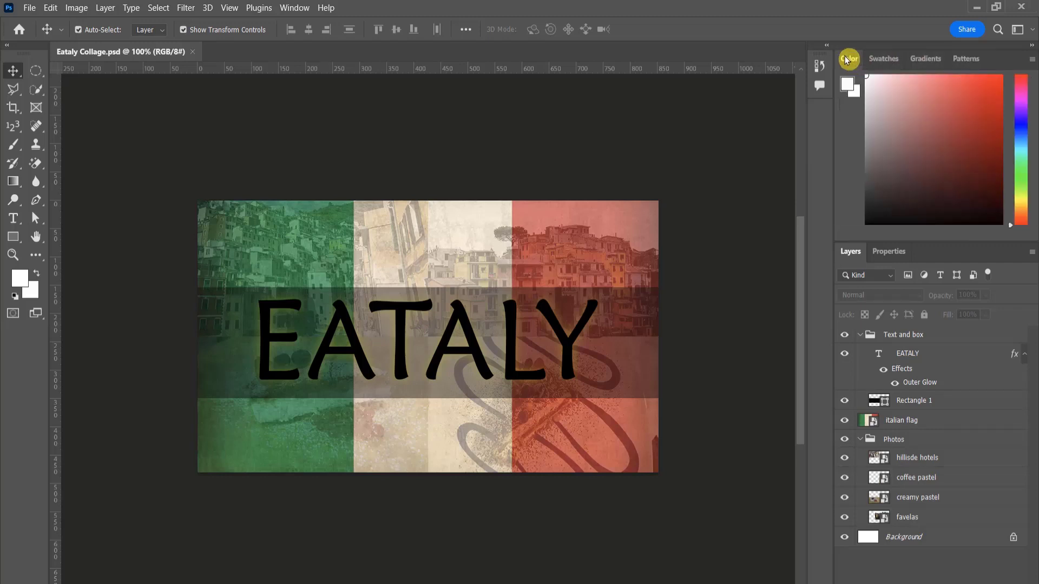
right_click(847, 59)
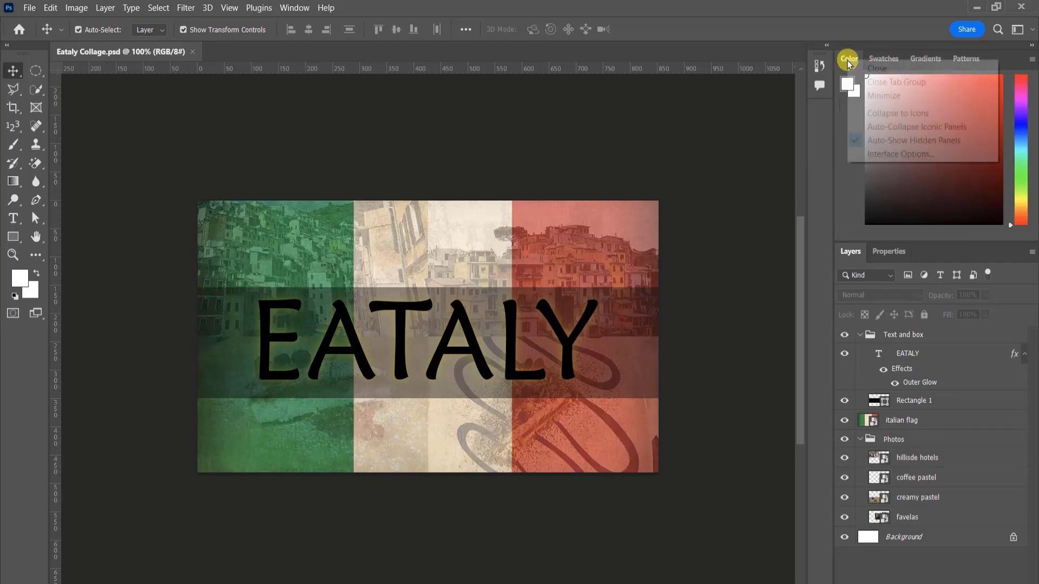
click(886, 83)
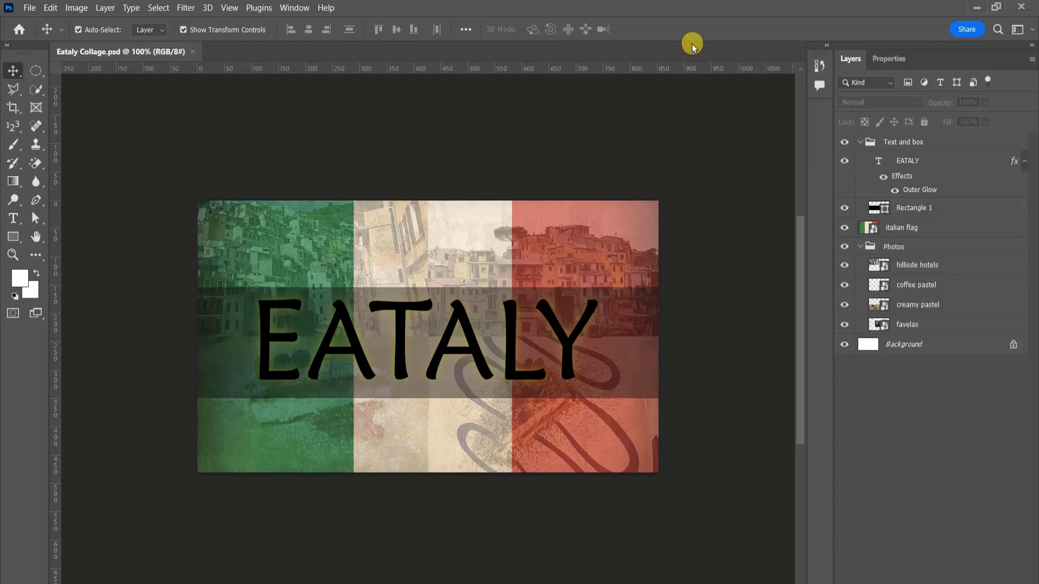
Bring back the closed Color panel with its group
key(ctrl)
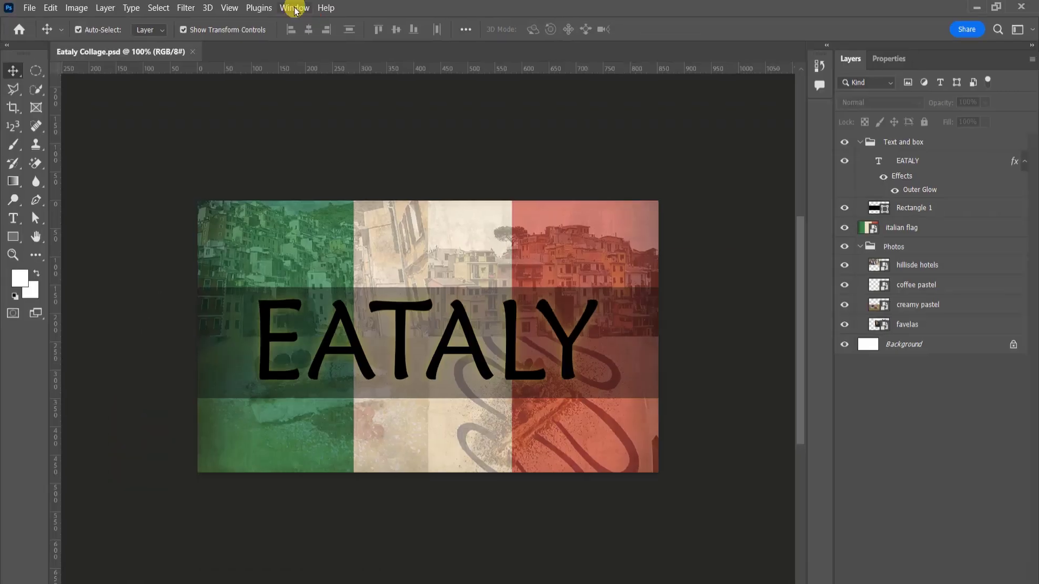
click(294, 8)
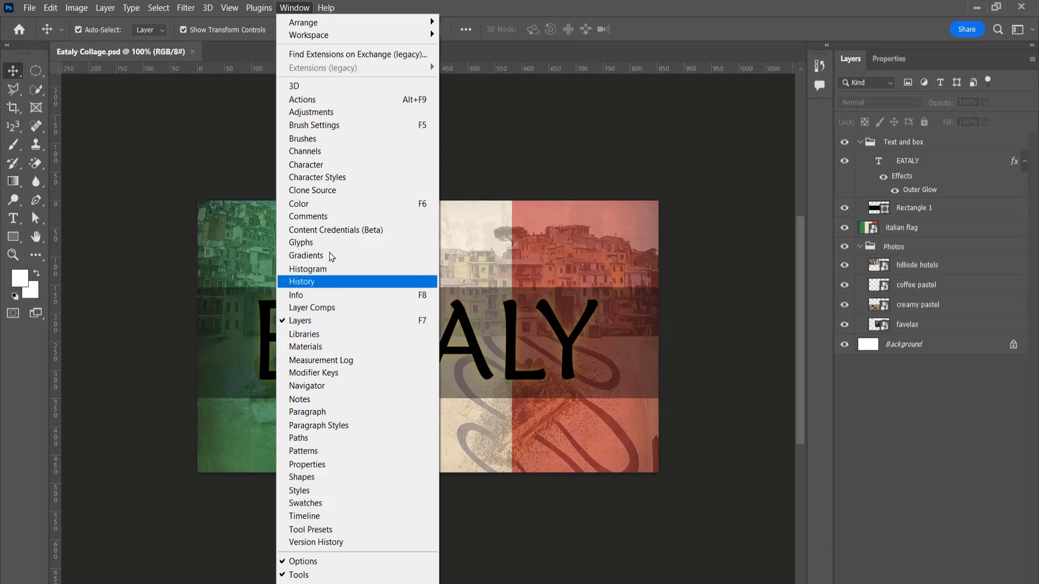
click(332, 205)
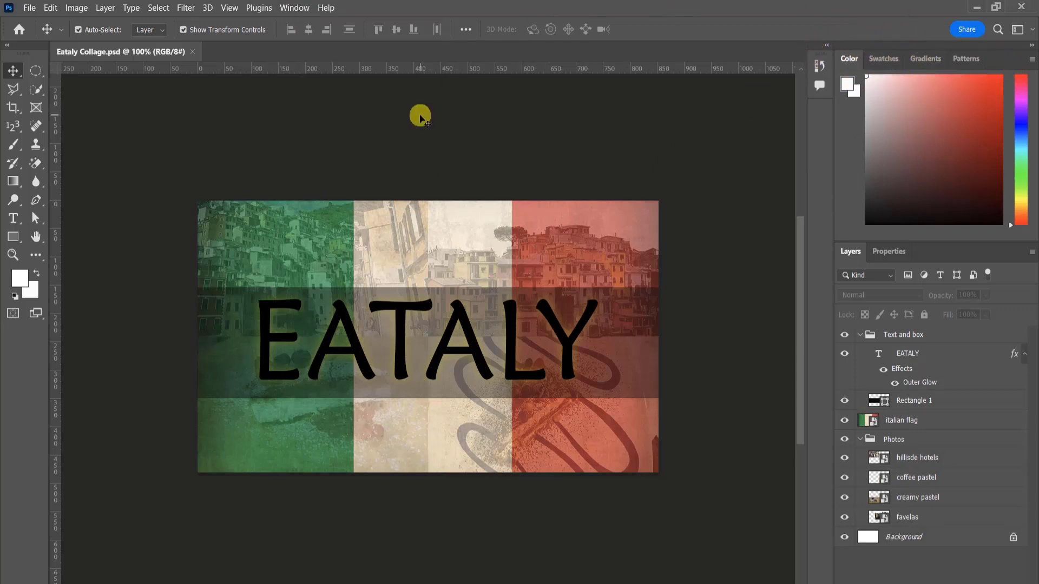
Add the Navigator and Character panels to the workspace
click(296, 9)
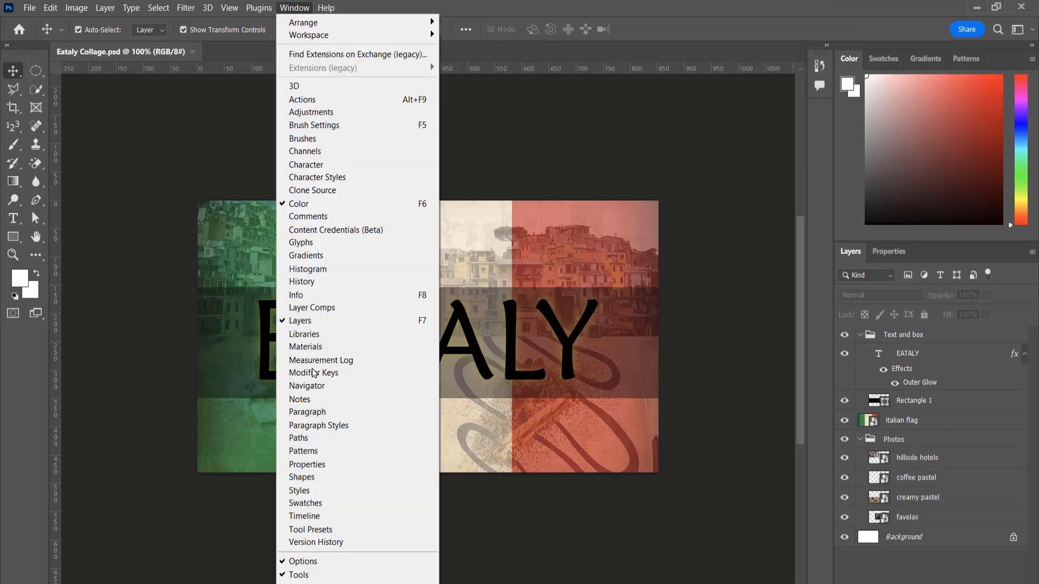
click(307, 386)
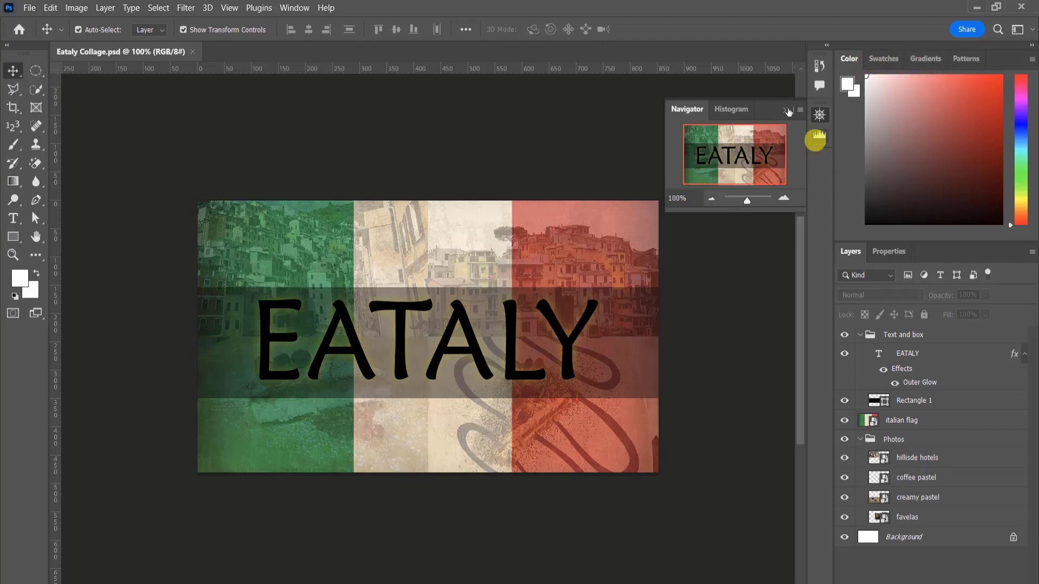
click(290, 8)
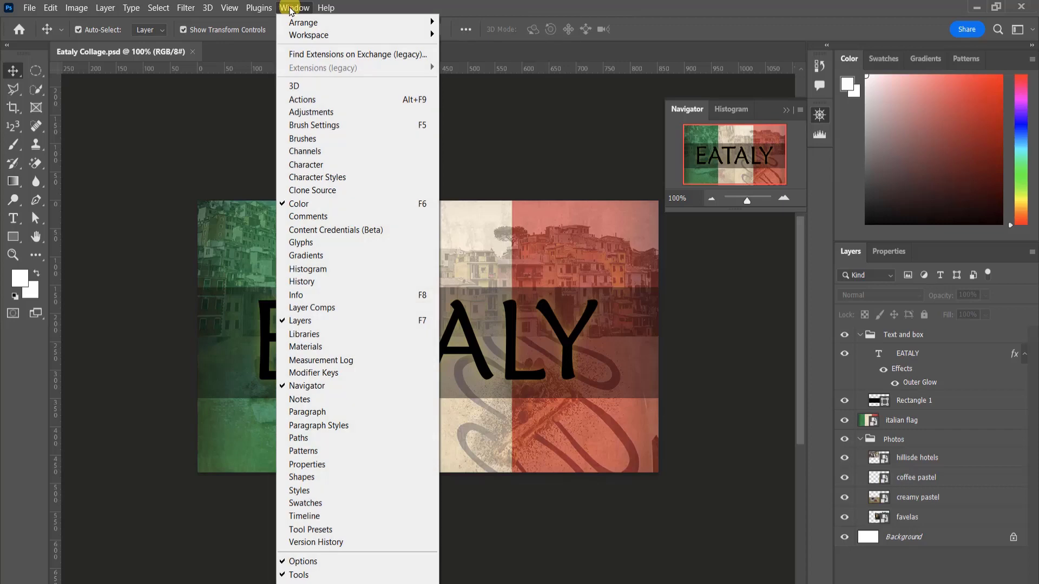
click(308, 165)
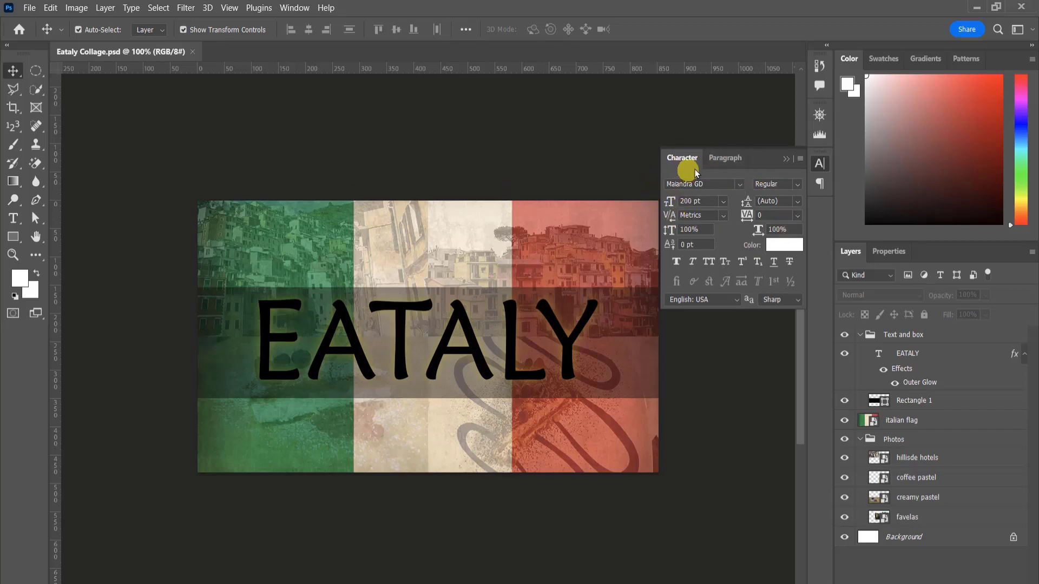
Compare the Paragraph and Character panel options, and collapse that group back to its icons
click(717, 161)
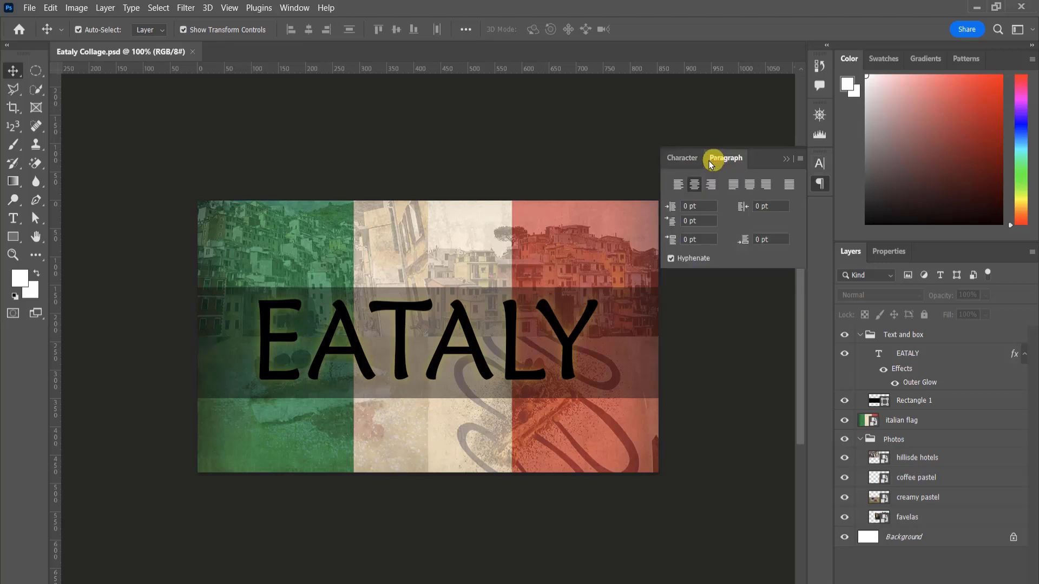
click(681, 161)
click(715, 160)
click(685, 161)
click(719, 161)
click(685, 161)
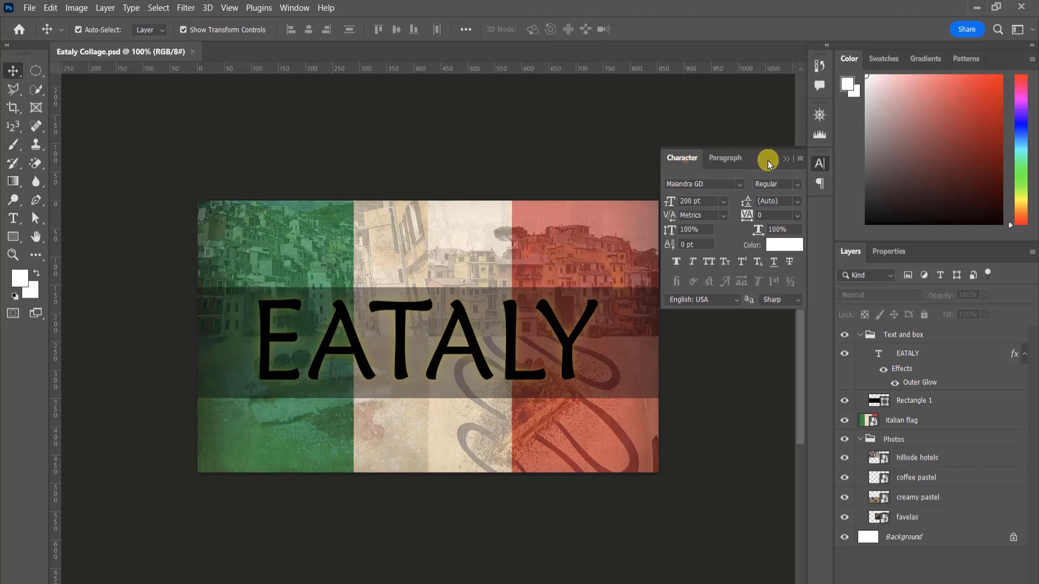
click(787, 161)
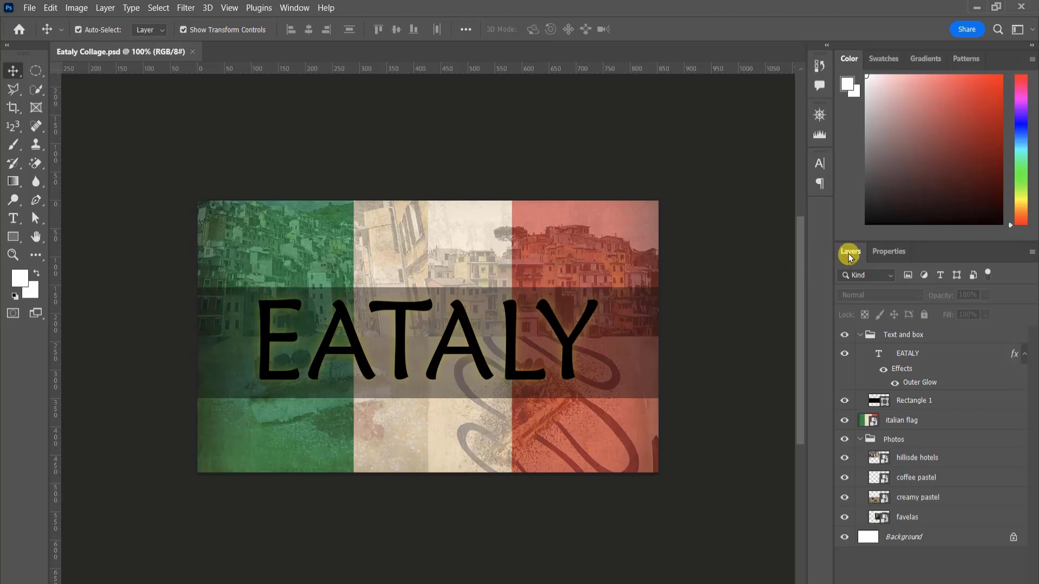
Float the Layers panel beside the toolbar, lengthen it to fit the whole layer list, and widen it slightly
drag(840, 256, 110, 85)
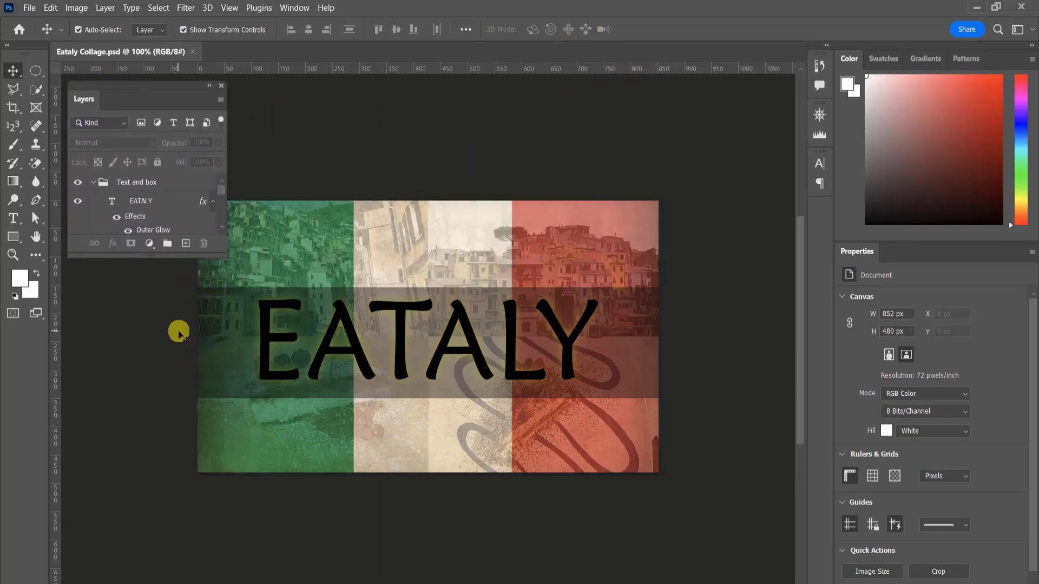
key(ctrl)
key(ctrl)
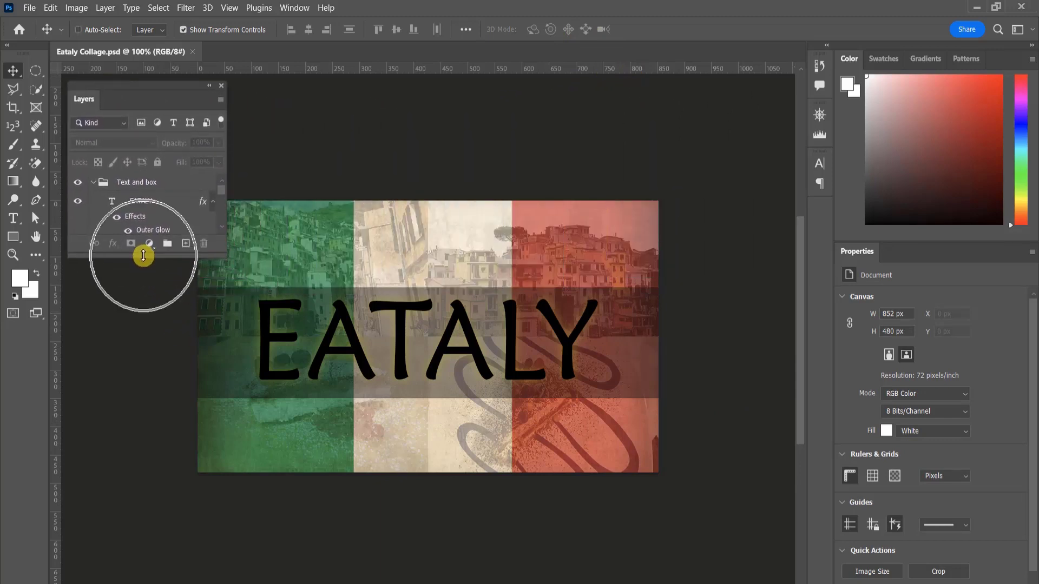
drag(145, 256, 139, 430)
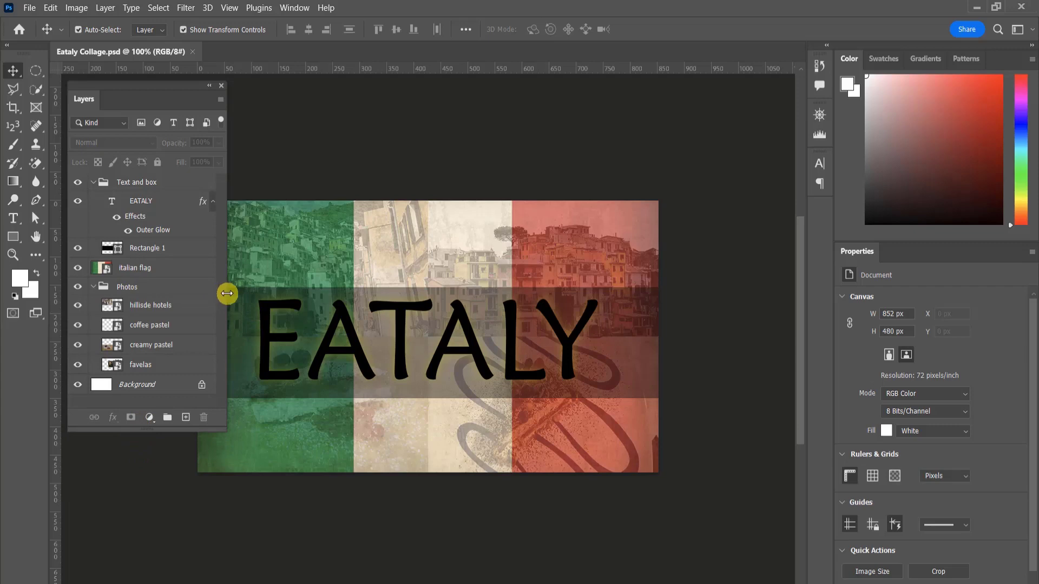
mouse_move(232, 294)
mouse_down()
mouse_move(274, 294)
mouse_move(229, 295)
mouse_move(249, 297)
mouse_up()
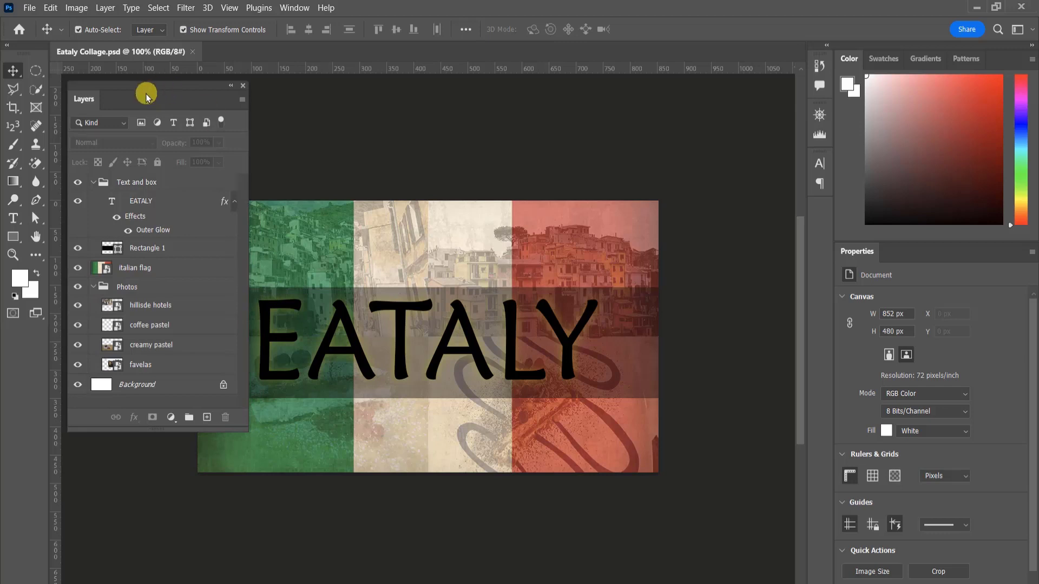
Minimize the floating Layers panel and expand it again, repeating this a few times
right_click(84, 99)
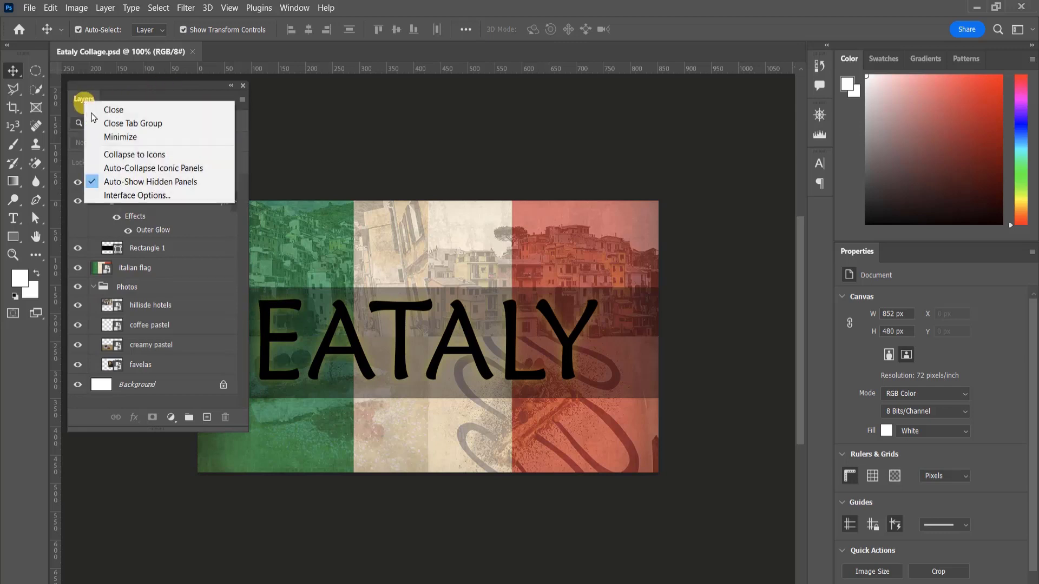
click(121, 86)
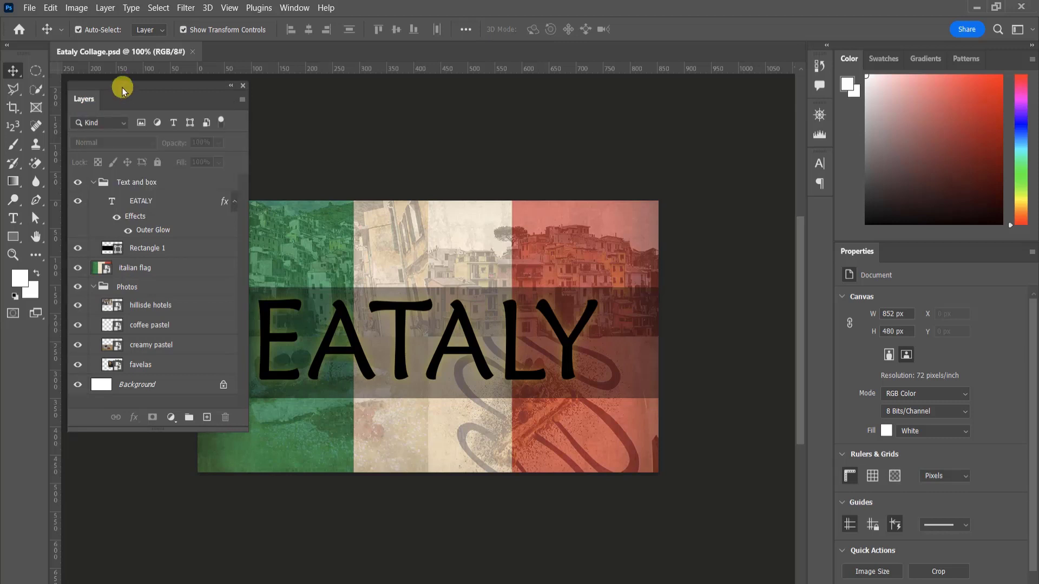
double_click(85, 100)
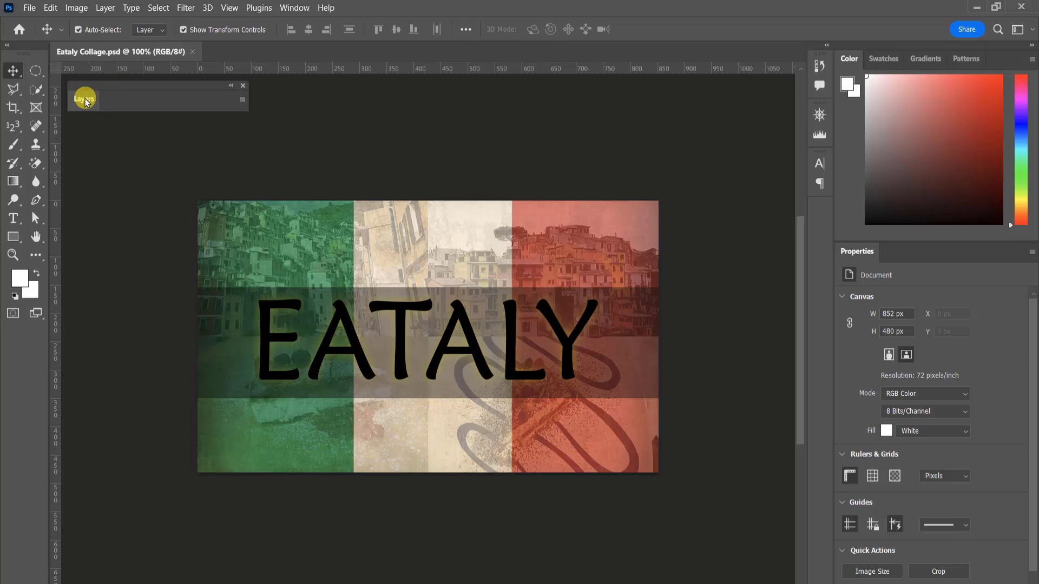
double_click(85, 99)
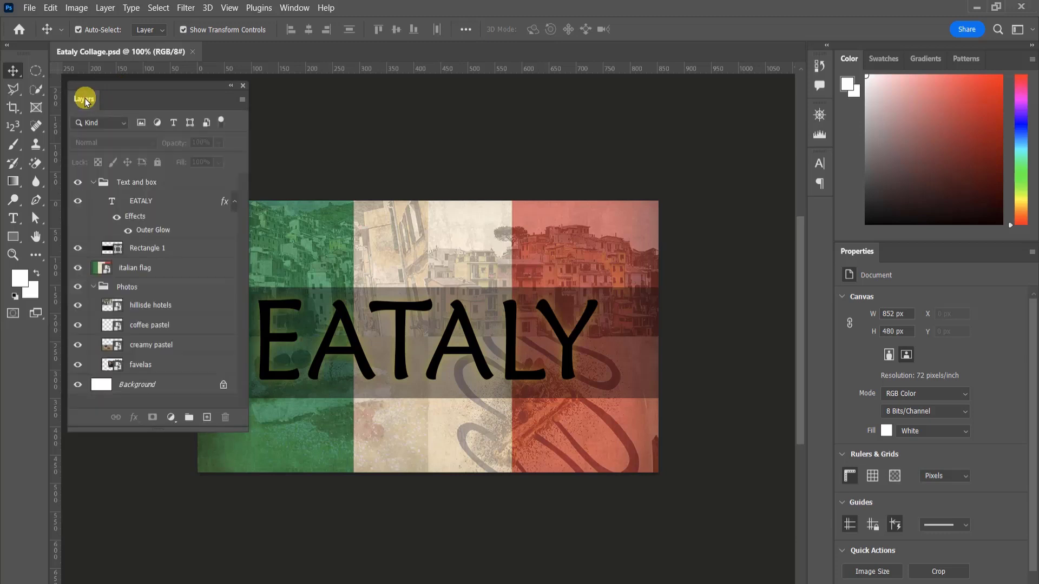
double_click(85, 100)
double_click(86, 100)
double_click(86, 100)
double_click(85, 99)
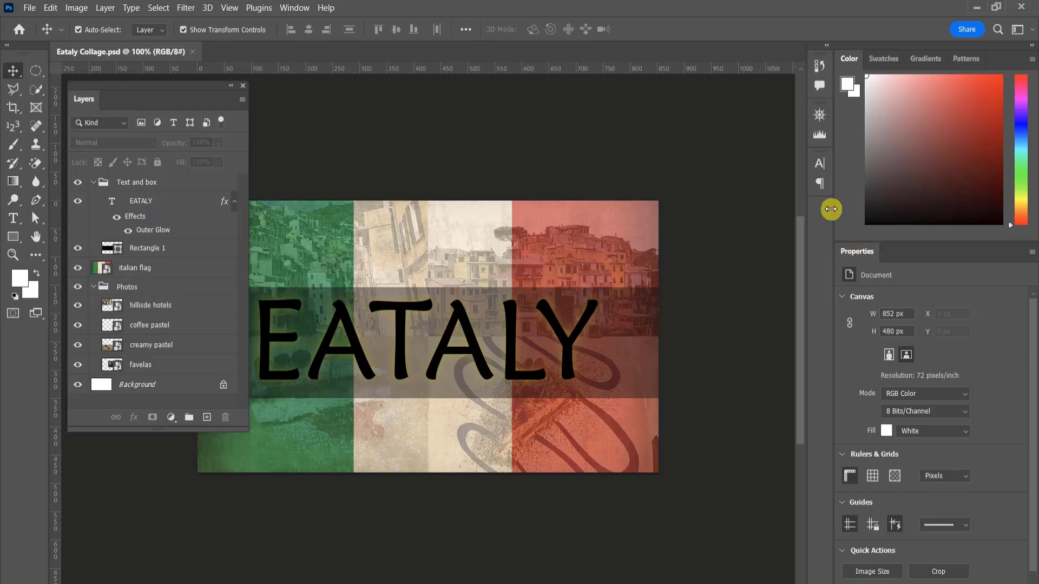
Expand the Character and Paragraph group, undock it, and dock it below the Properties panel
click(820, 165)
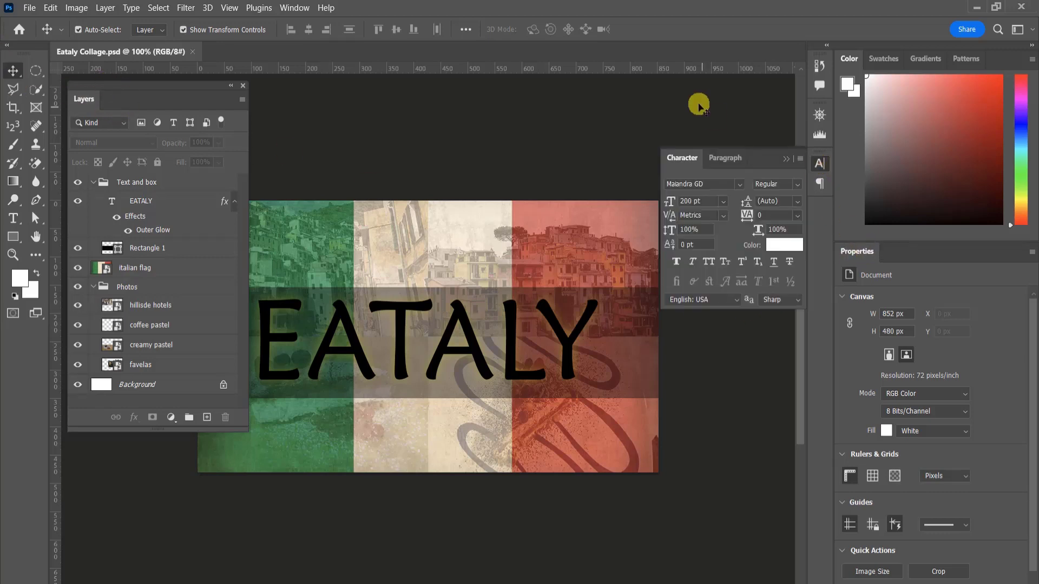
drag(770, 152, 560, 109)
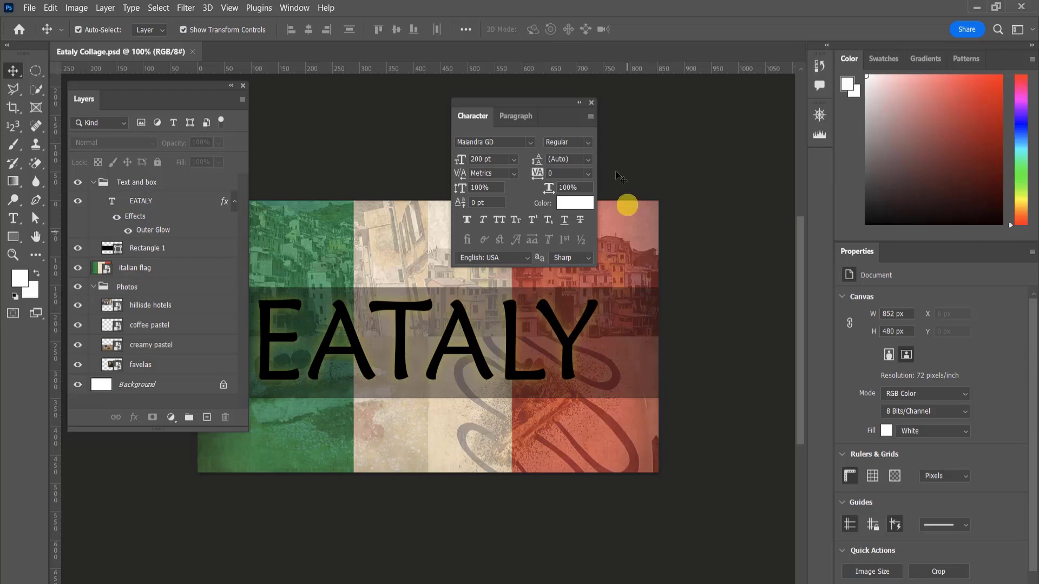
drag(511, 103, 884, 583)
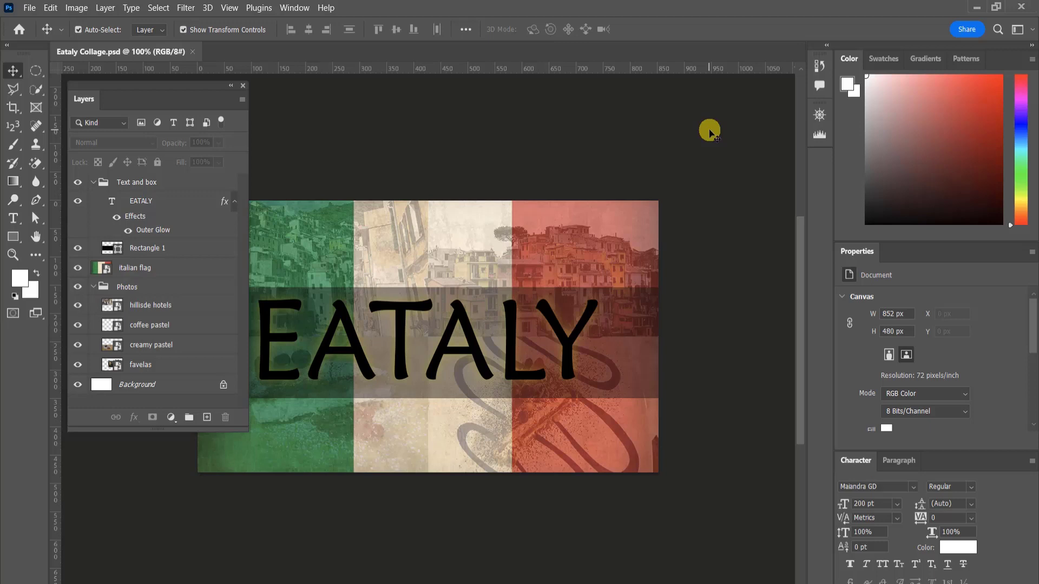
Save the panel layout as a new workspace named with the owner's first name plus "Faves", capturing Menus and Toolbar, and check the workspace list
click(1032, 34)
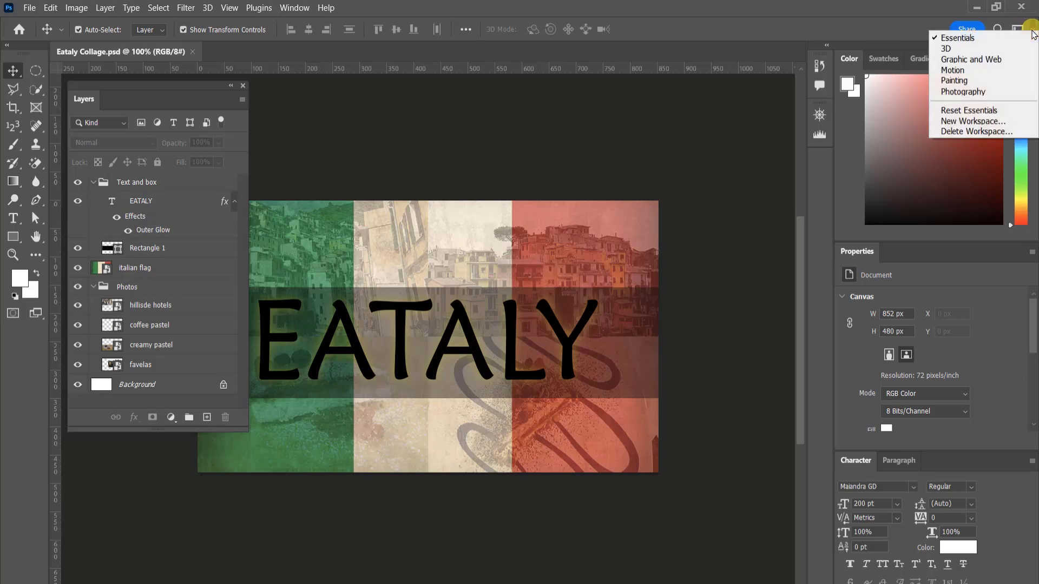
click(963, 124)
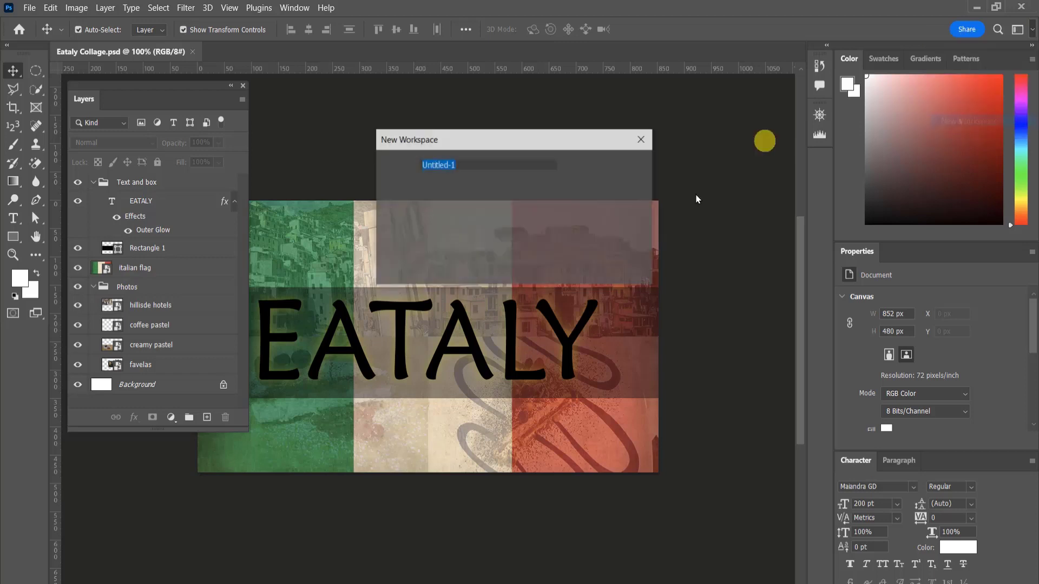
drag(501, 144, 486, 108)
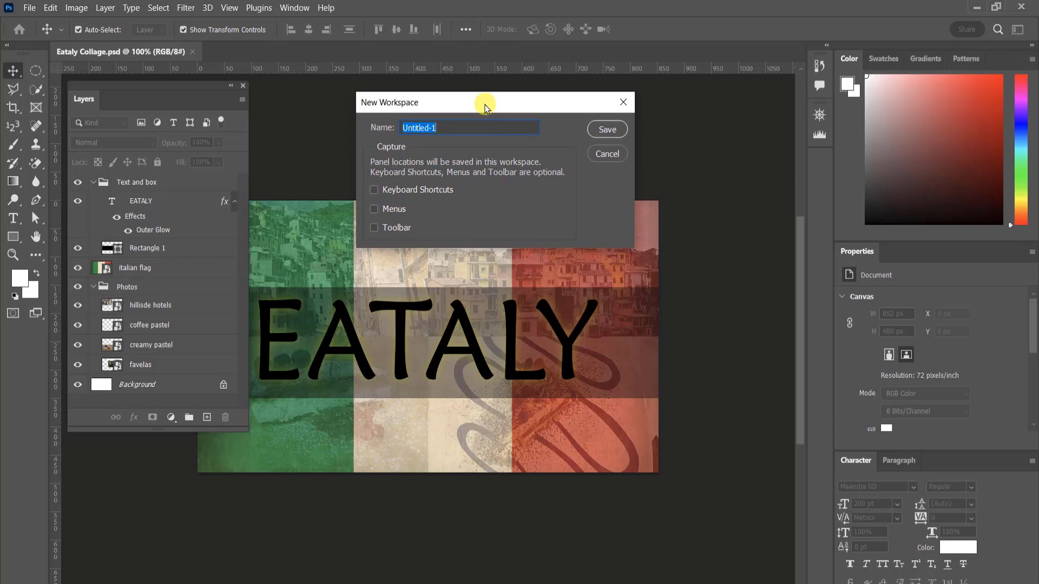
text(Dave's Fv)
key(BackSpace)
text(aves)
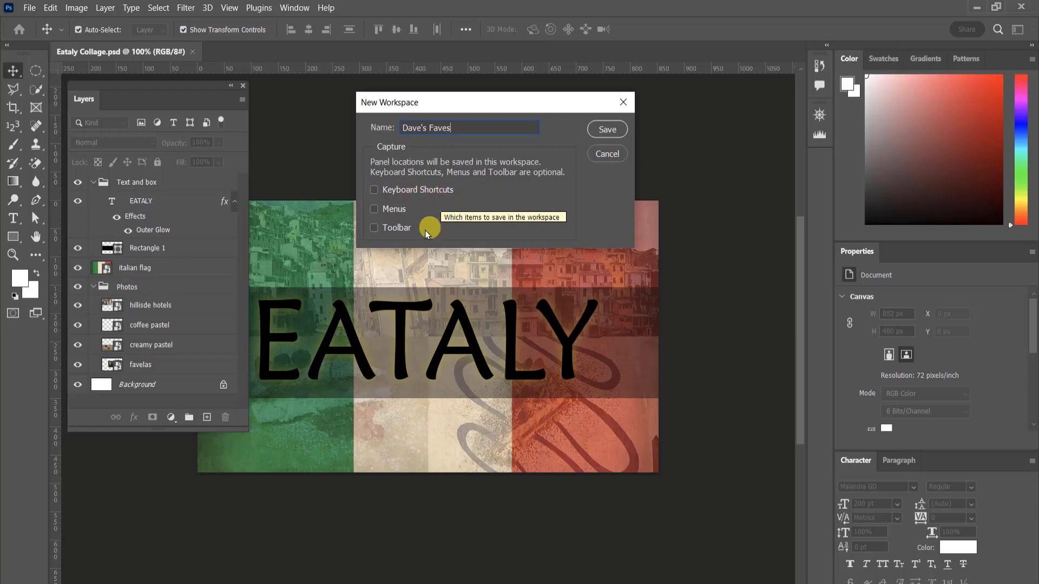
click(373, 208)
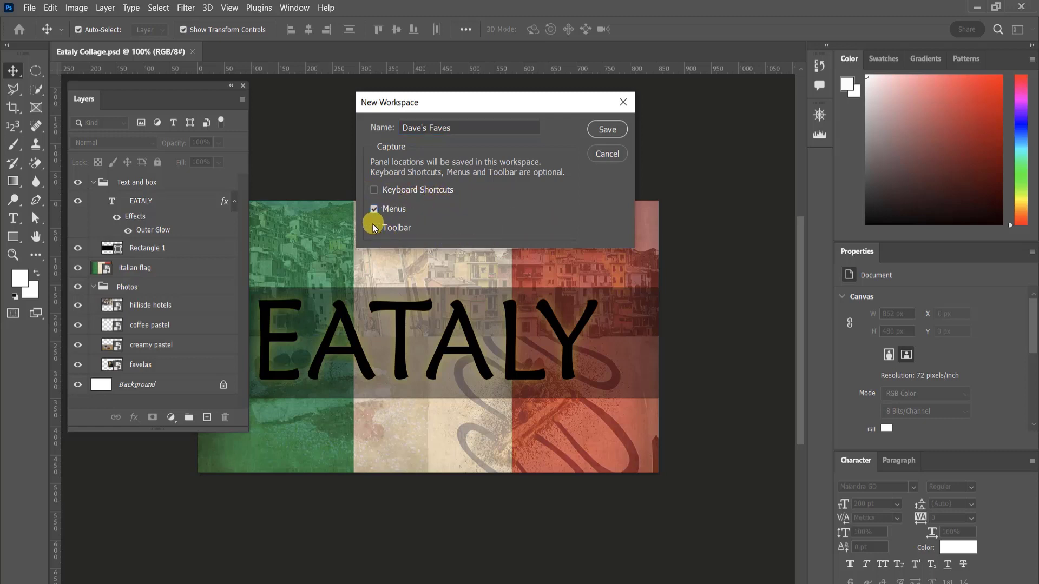
click(374, 228)
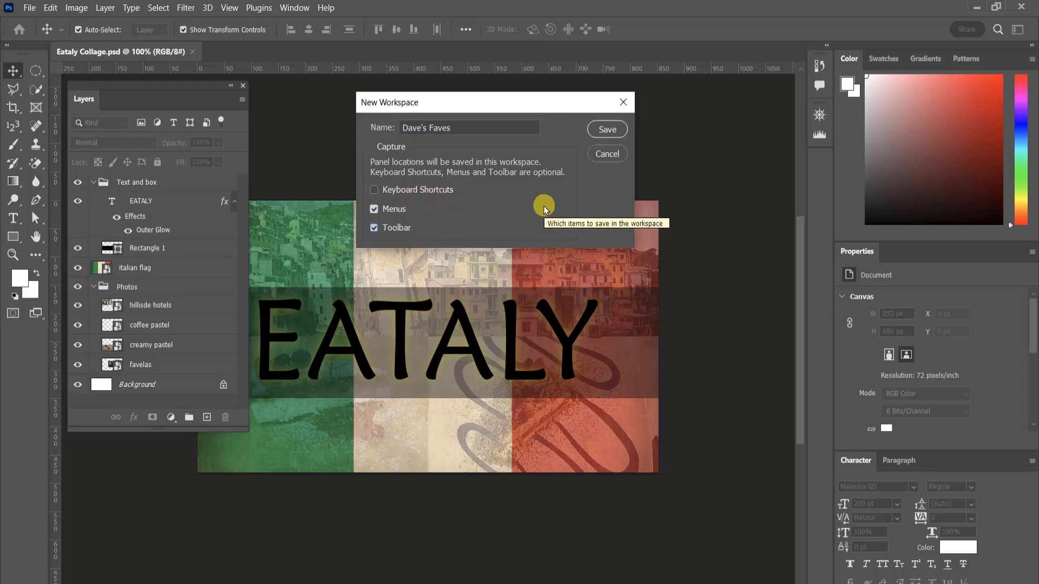
click(602, 130)
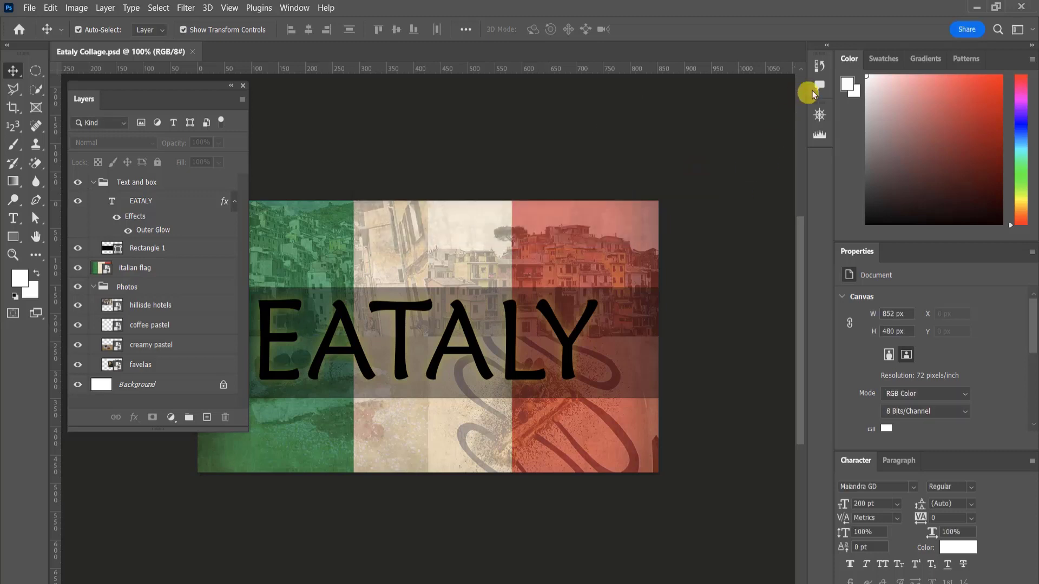
click(1032, 30)
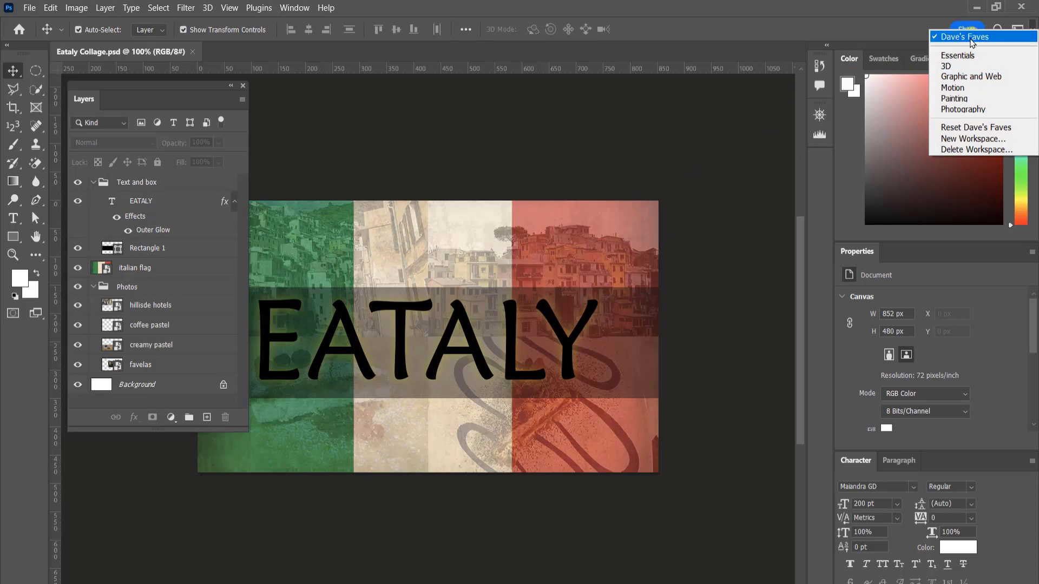
click(764, 29)
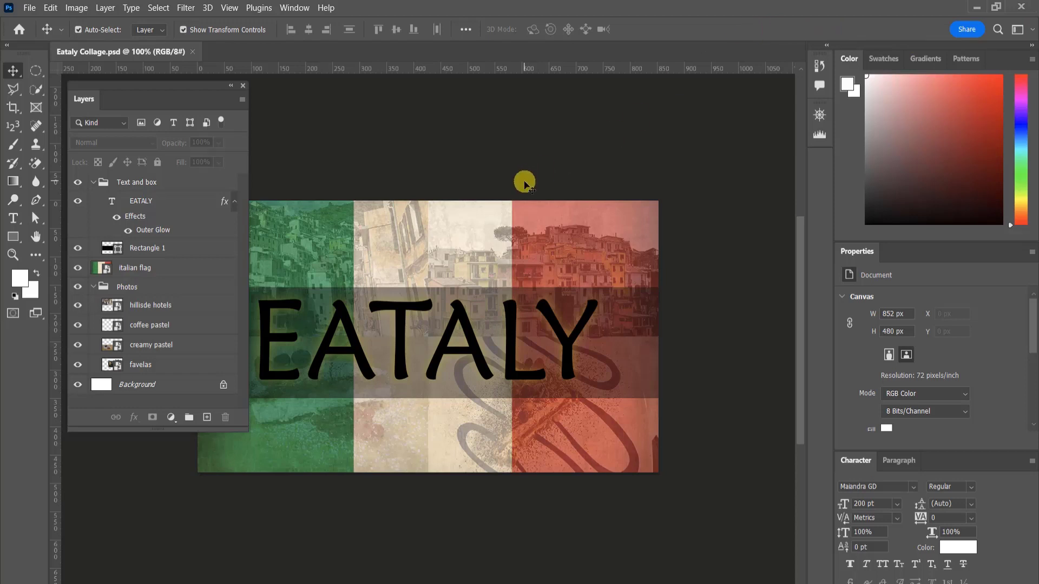
Disarrange the saved layout by floating the Properties and Color panels over the canvas and closing the Layers panel
drag(862, 251, 573, 84)
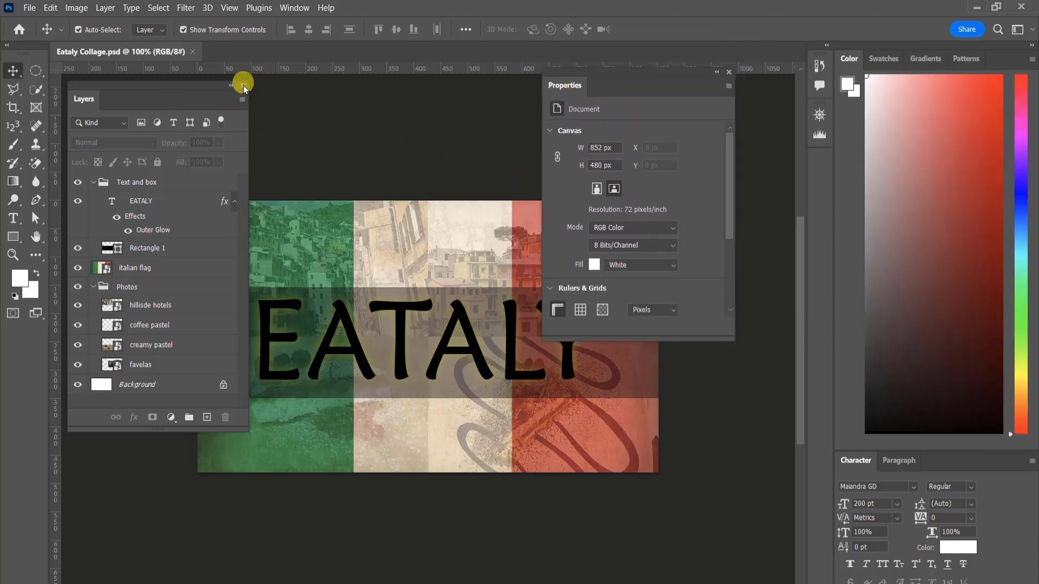
click(242, 87)
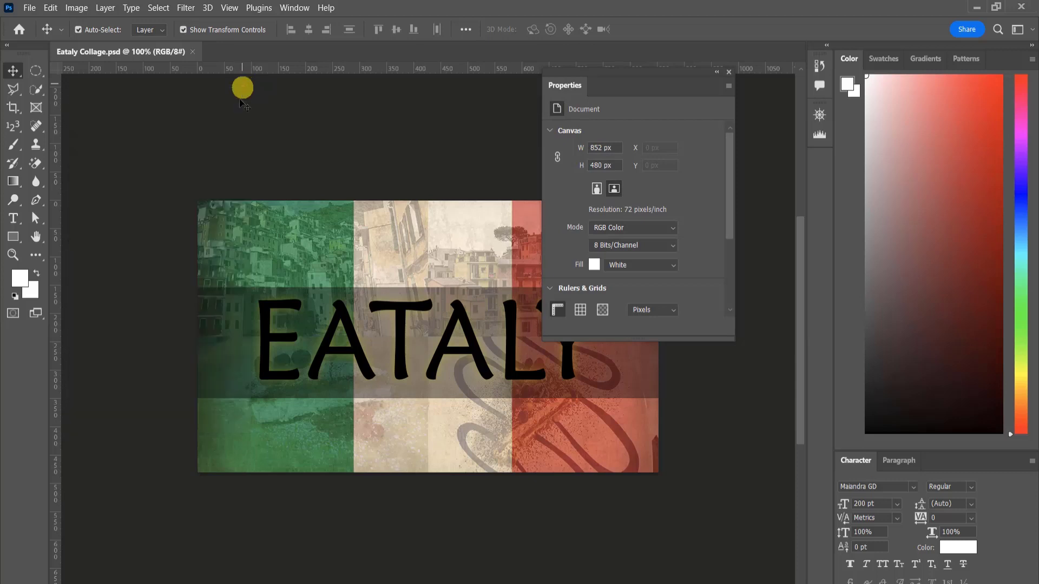
drag(640, 77, 231, 154)
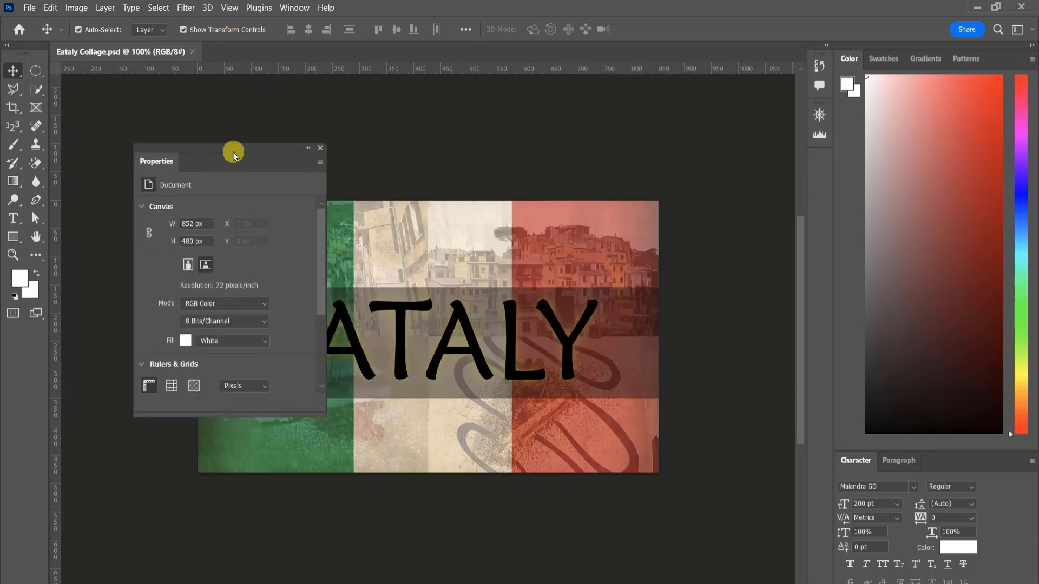
drag(862, 60, 591, 119)
drag(654, 218, 654, 208)
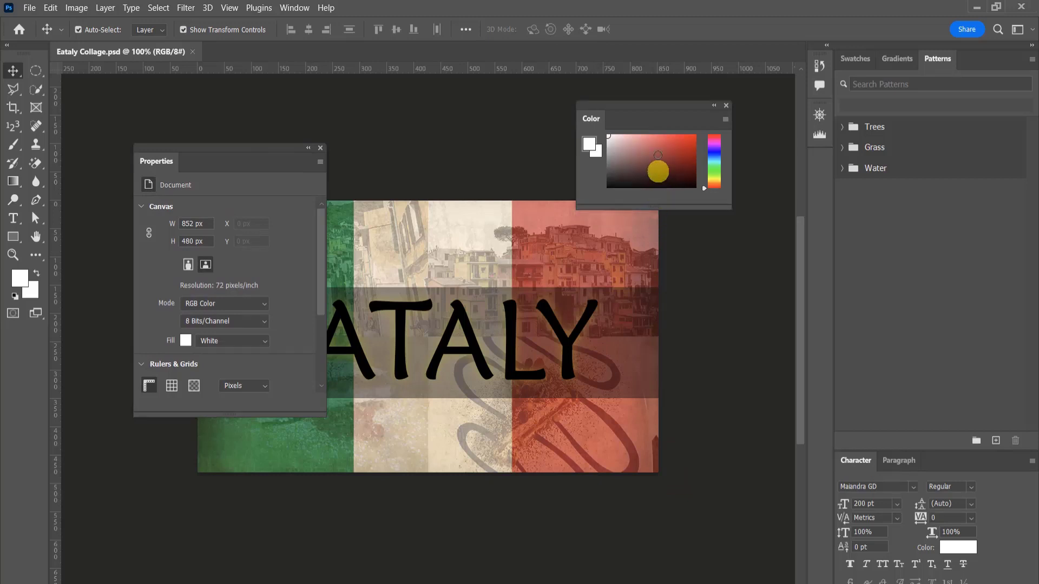
drag(638, 107, 667, 116)
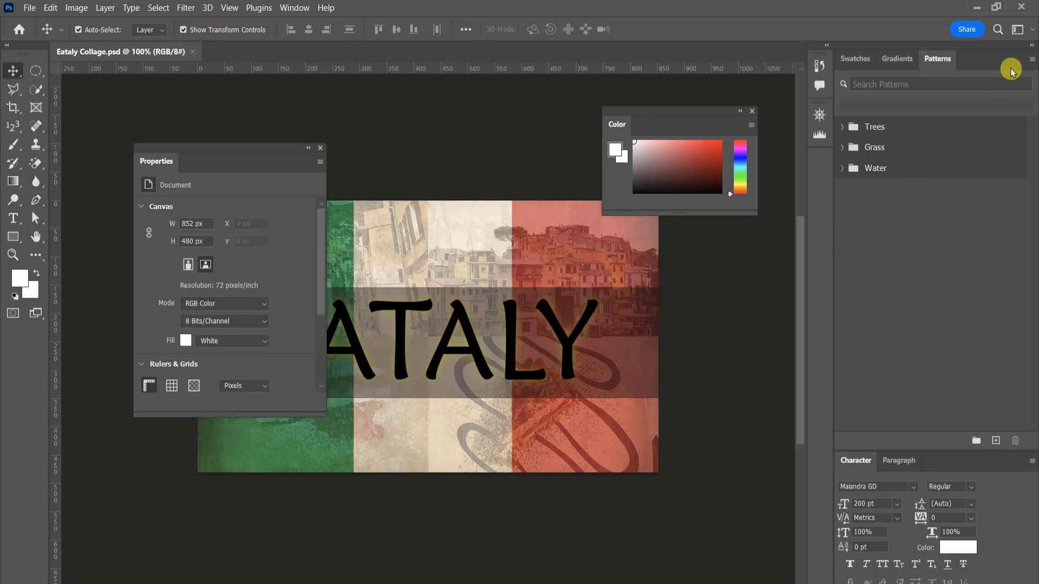
Reset the custom workspace to its saved panel layout
click(1032, 31)
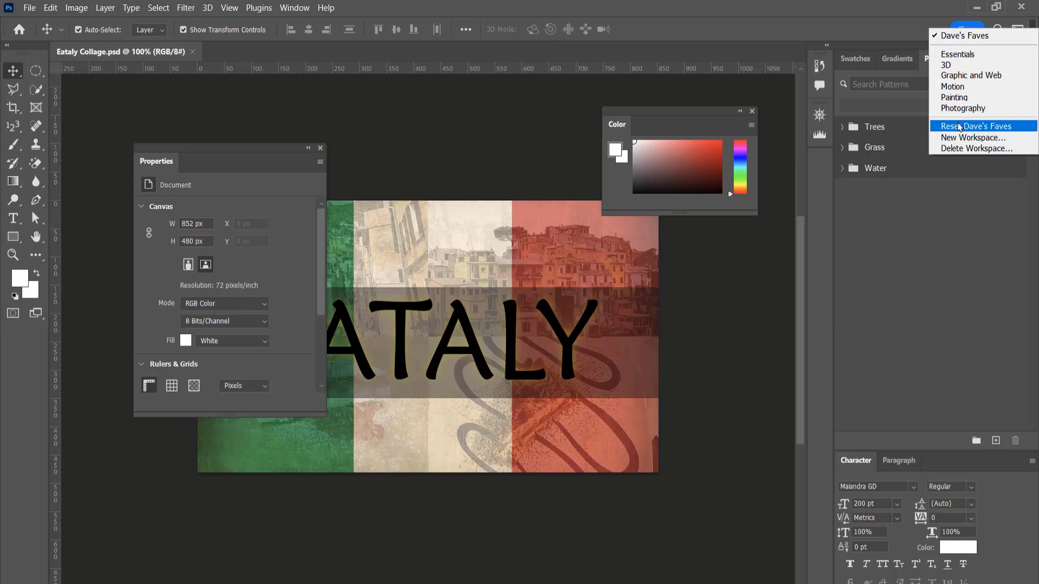
click(966, 128)
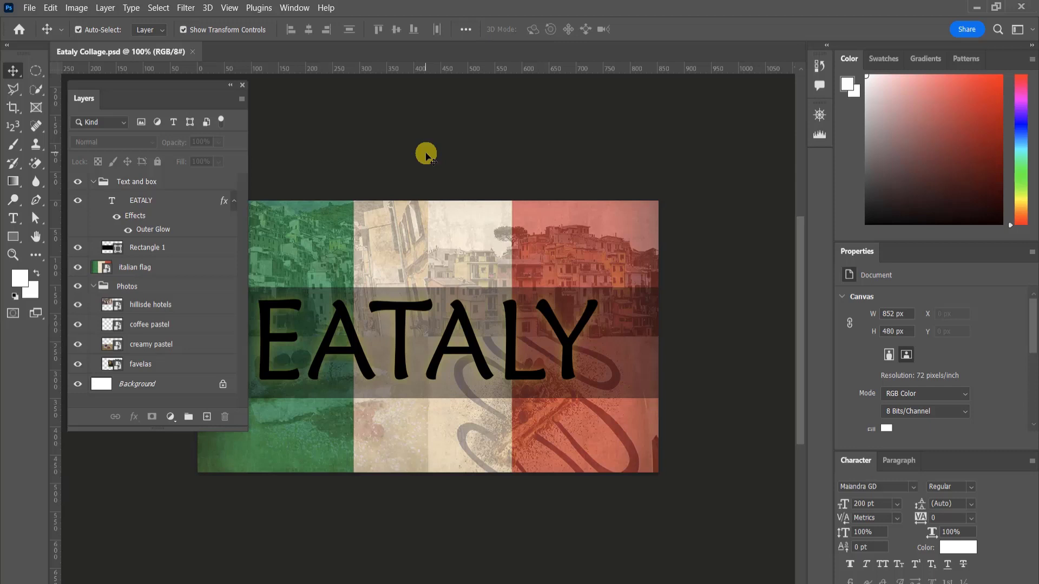
Add the Adjustments panel to the floating Layers panel group with Layers in front, and enlarge the Color panel above Properties
click(295, 9)
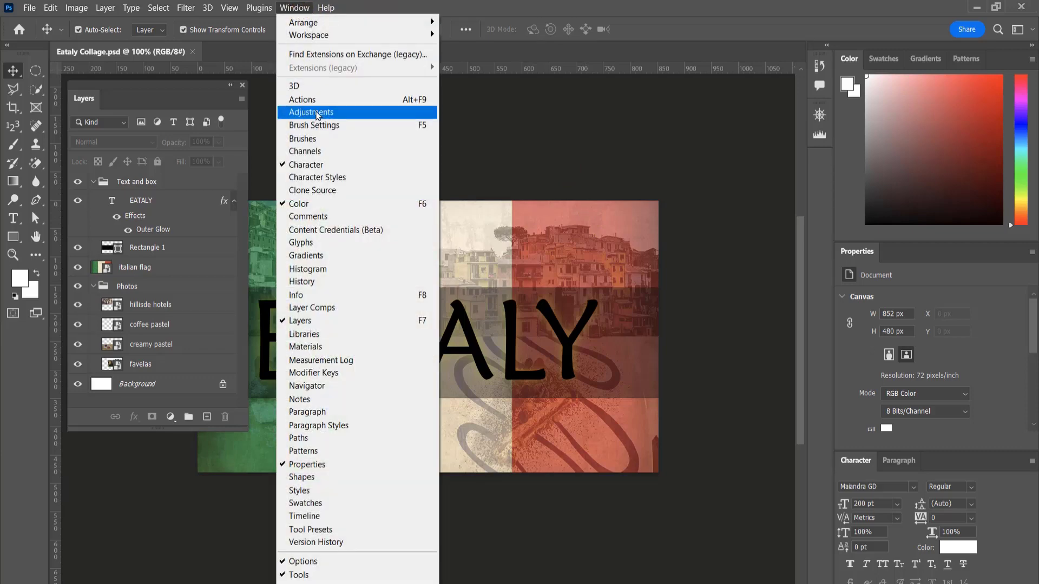
click(317, 114)
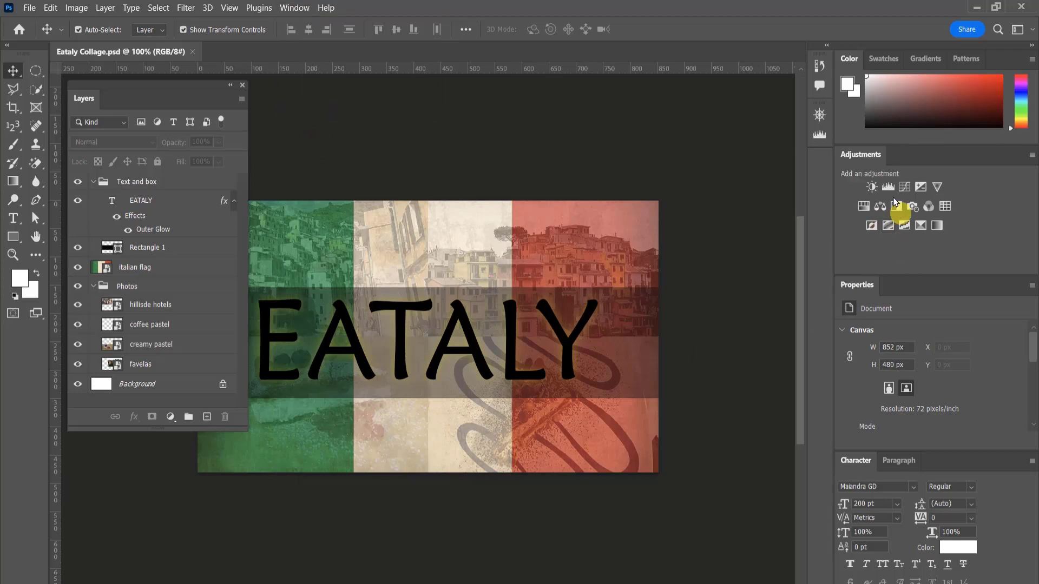
drag(868, 160, 116, 113)
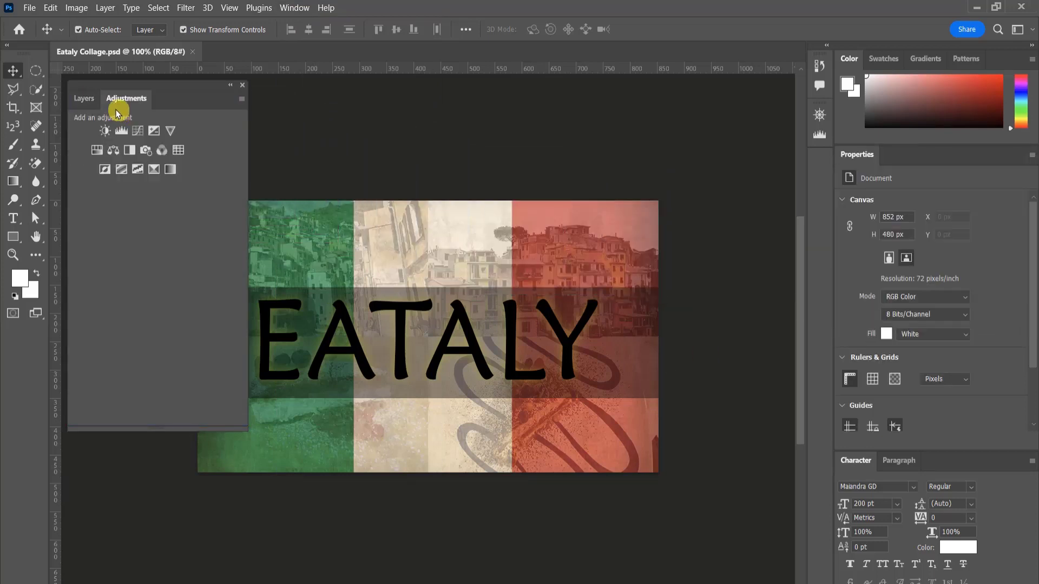
click(84, 100)
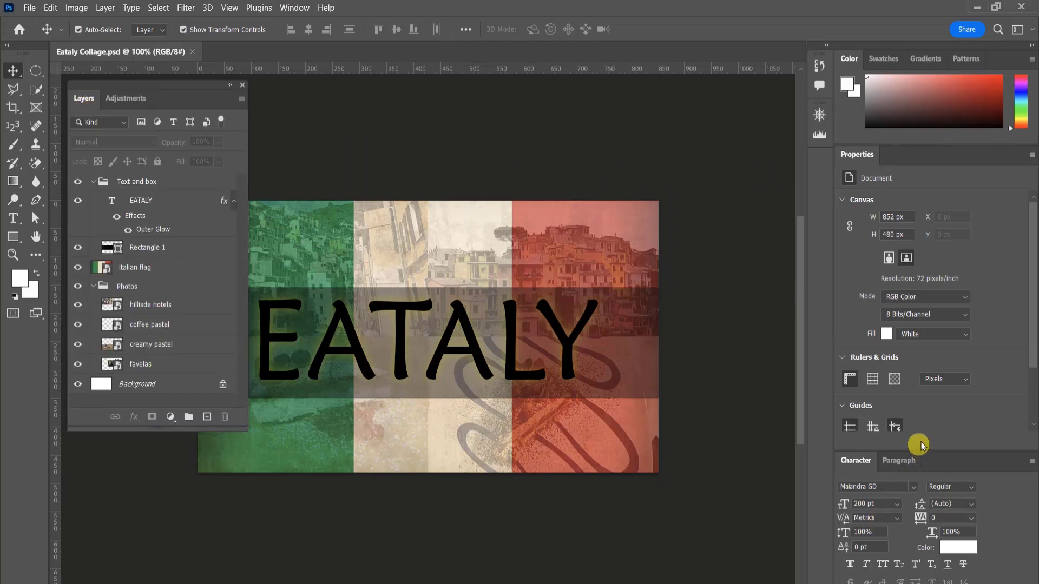
drag(855, 150, 855, 246)
Add the Styles panel to the collapsed panel dock and collapse it to an icon
click(294, 8)
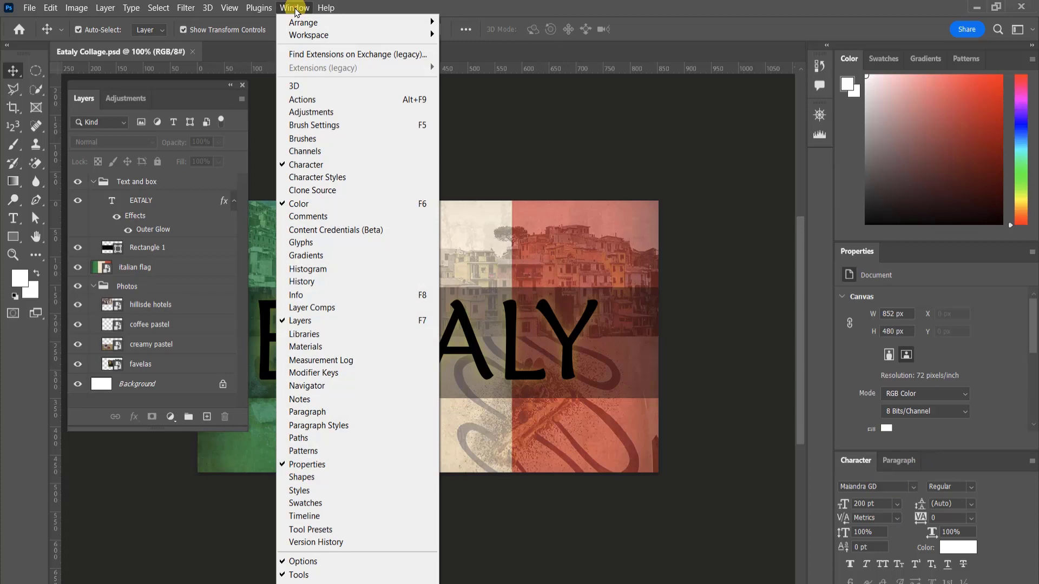
click(322, 490)
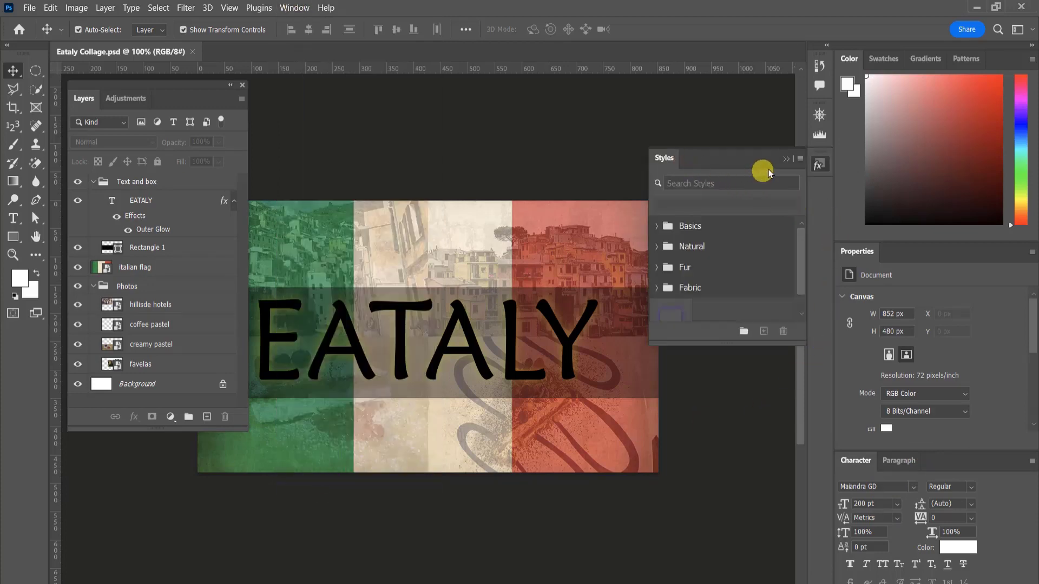
click(786, 161)
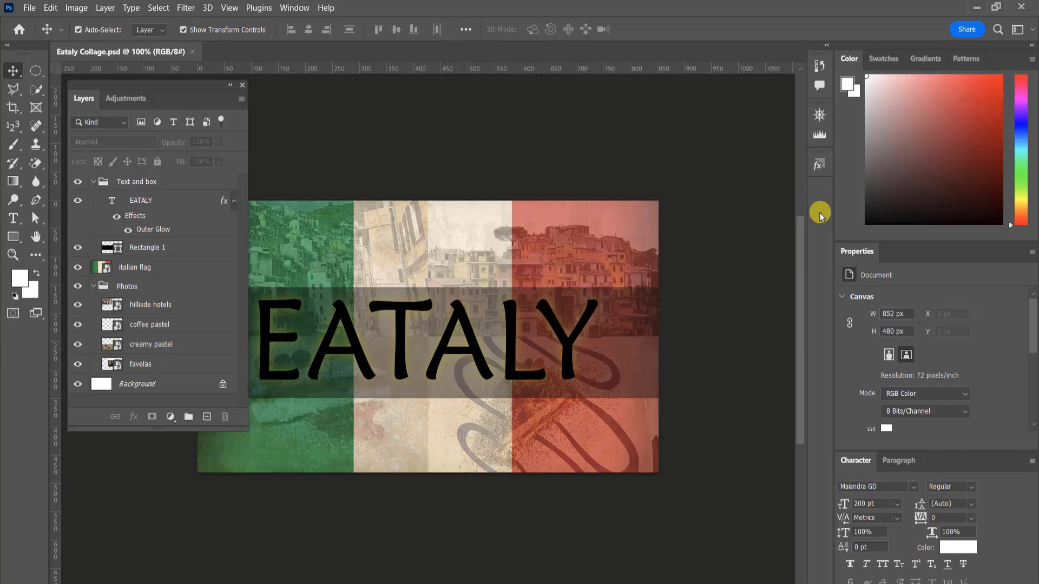
Save the layout over the existing custom workspace under the owner's first name plus "Faves", capturing Keyboard Shortcuts, Menus and Toolbar
click(1033, 33)
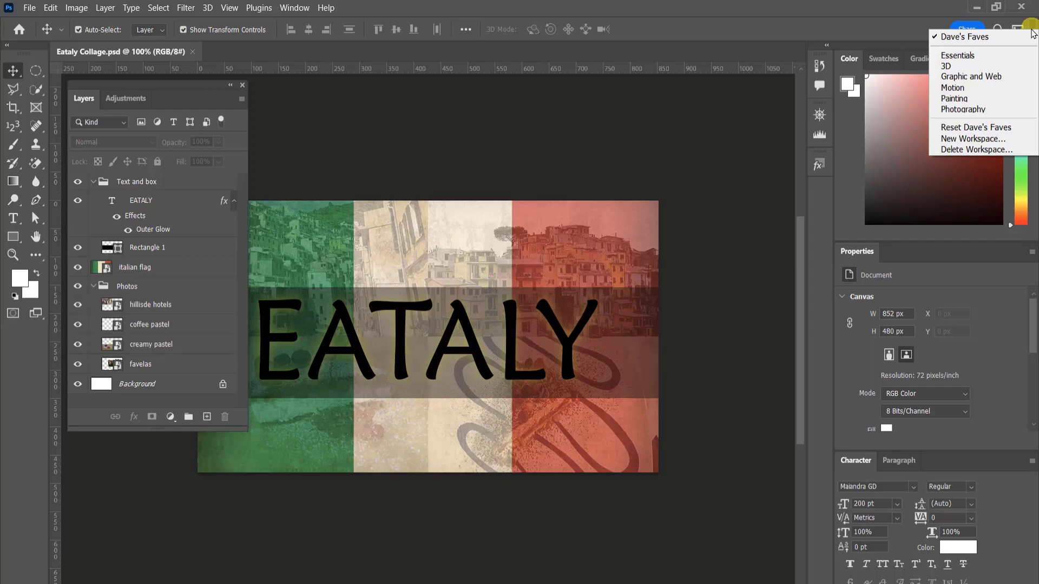
click(954, 140)
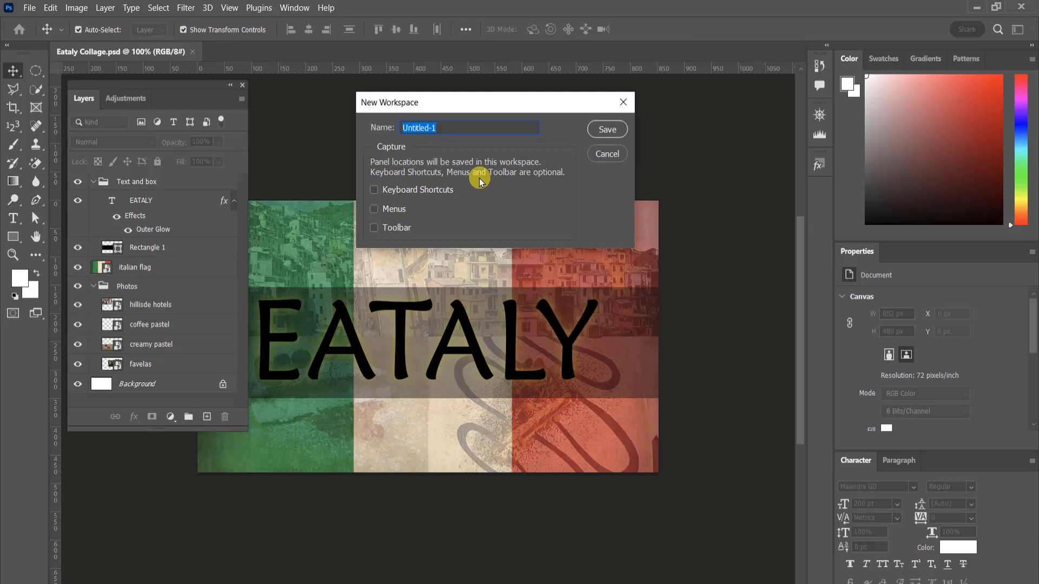
text(Dave's Faves)
click(374, 209)
click(373, 228)
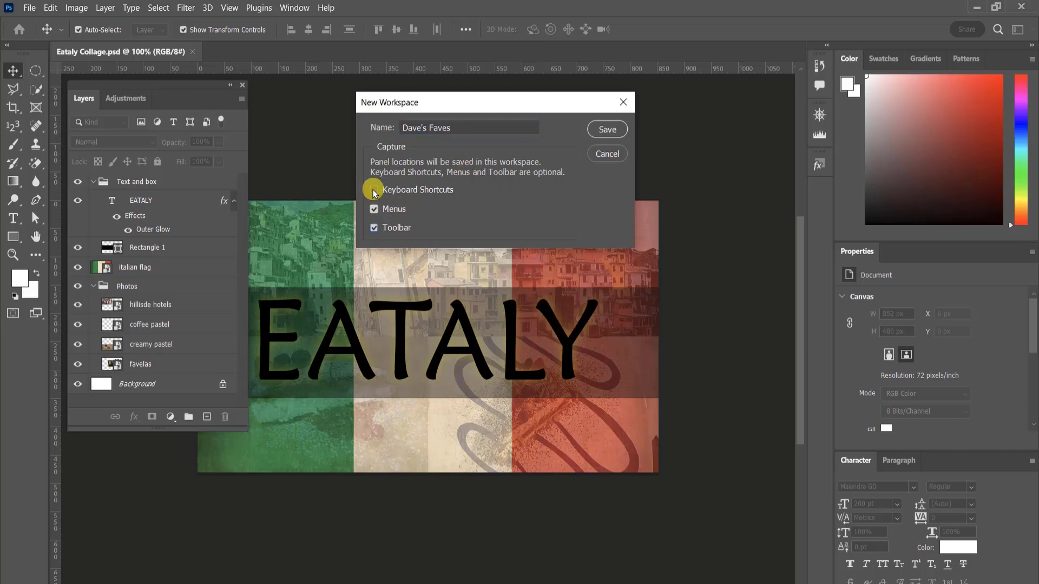
click(374, 190)
click(606, 129)
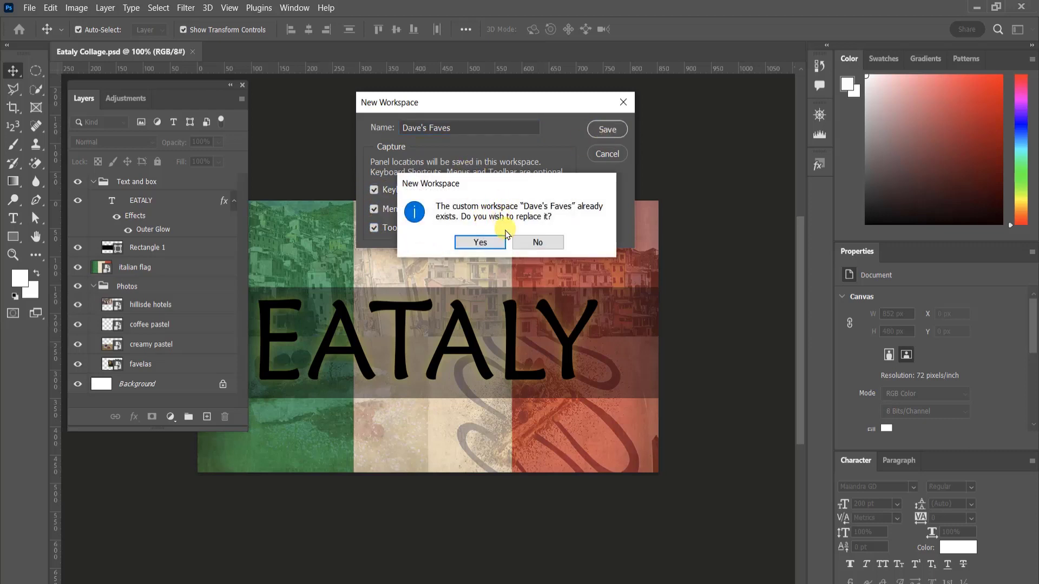
click(481, 243)
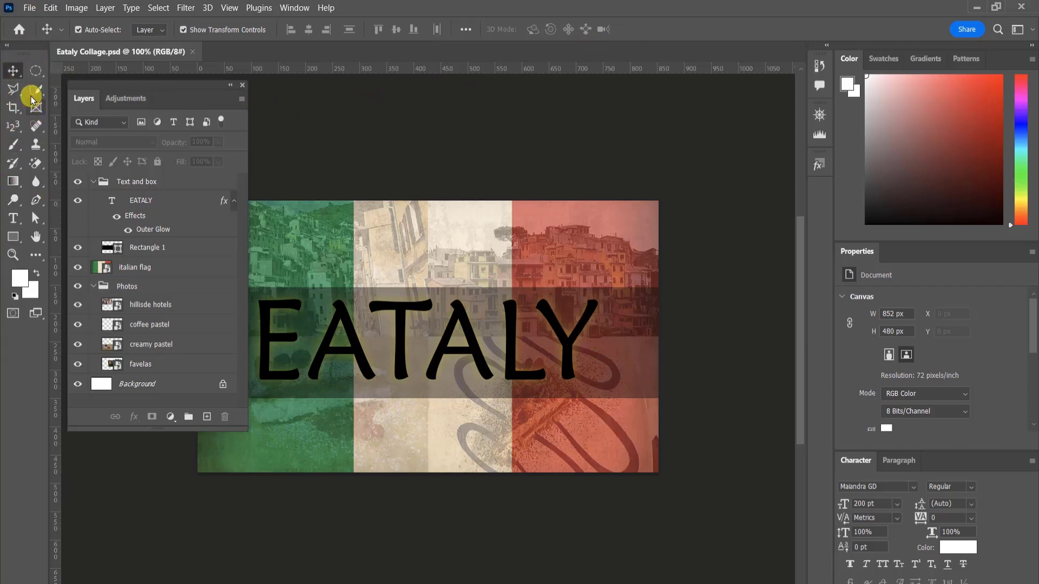
Examine the hidden tools grouped with the Move tool and the Polygonal Lasso tool, and return to the Move tool
key(ctrl)
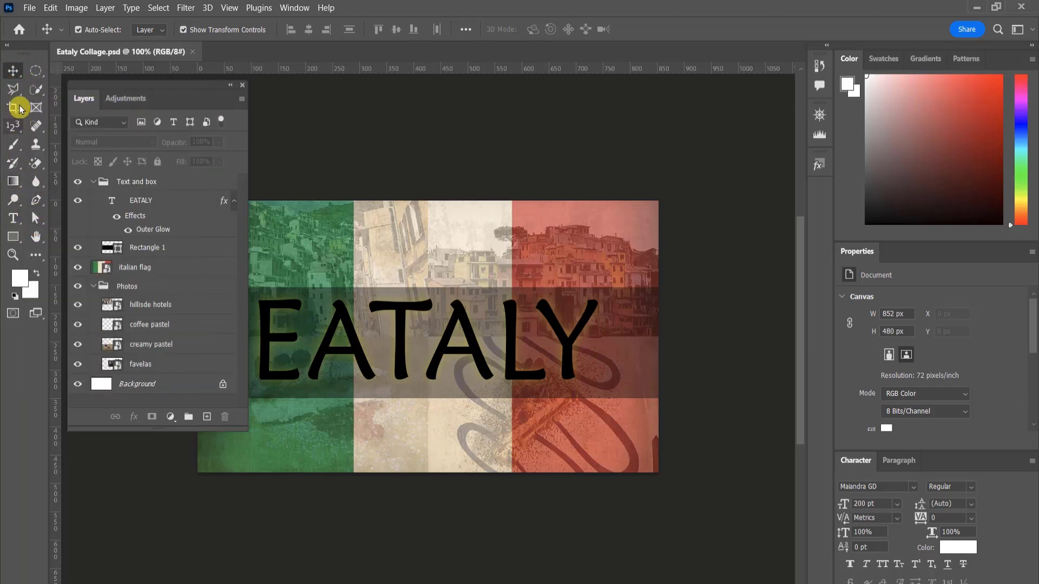
right_click(13, 70)
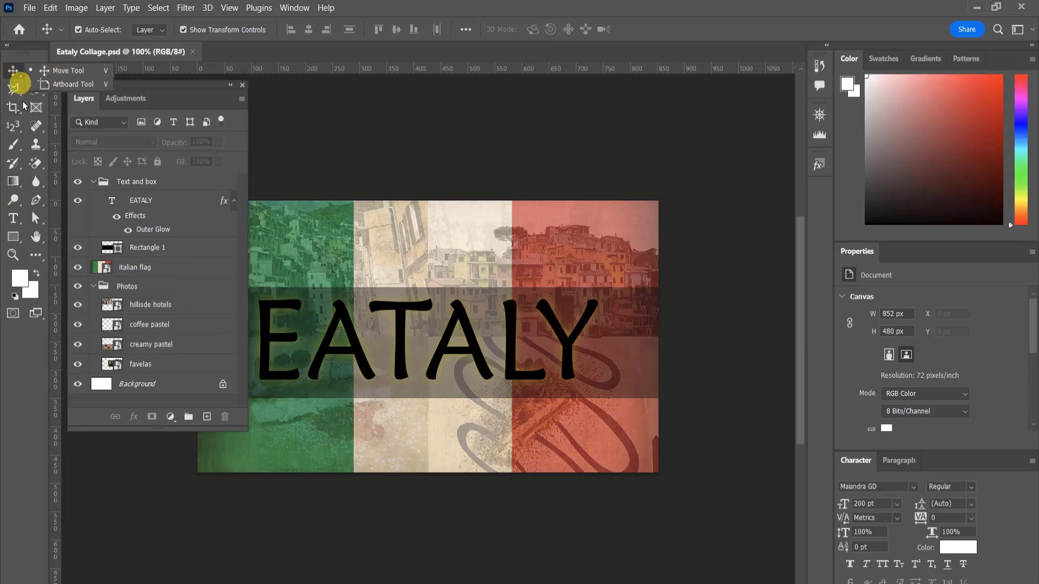
click(13, 89)
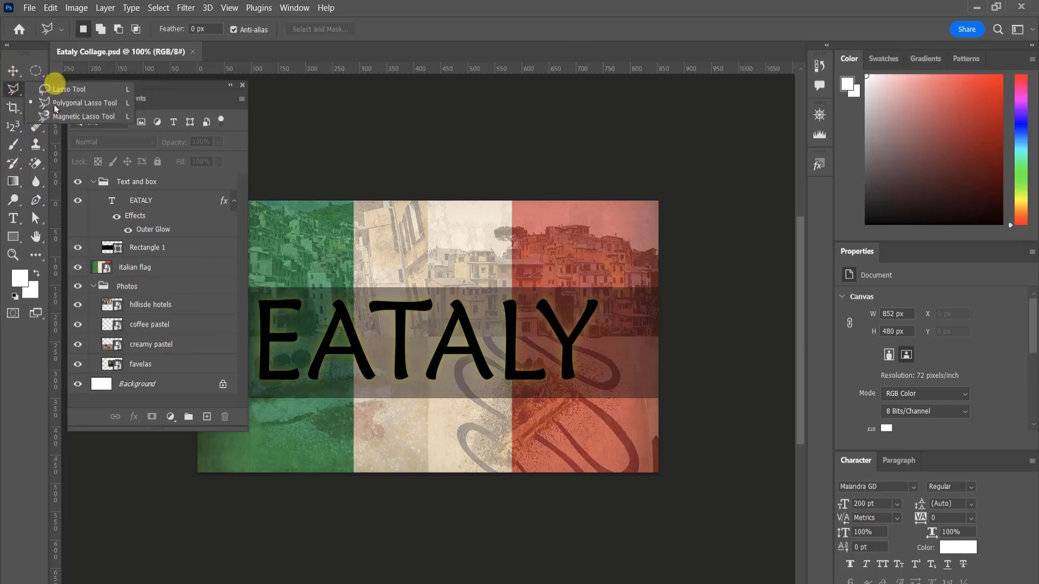
click(26, 360)
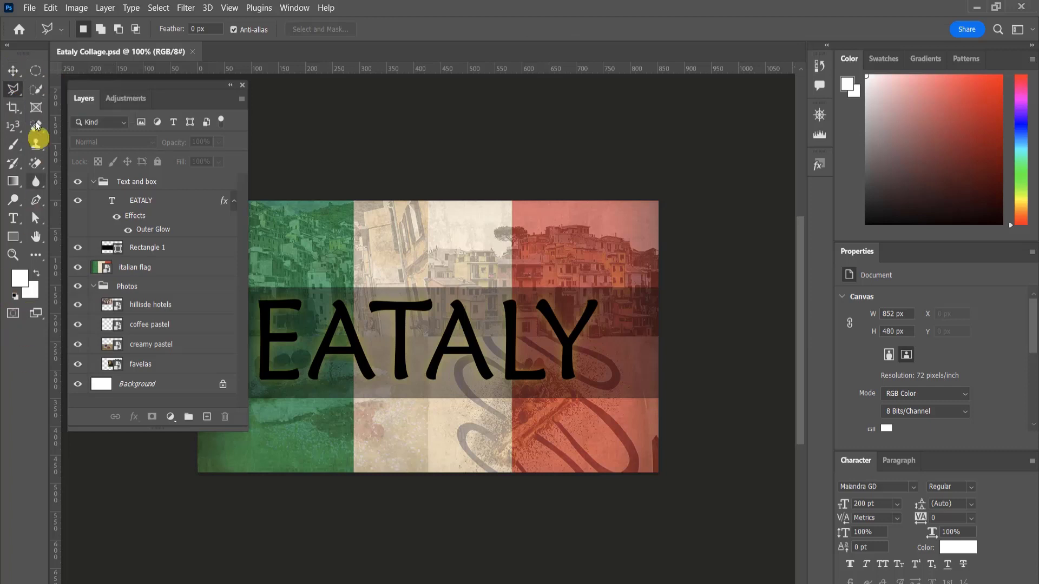
click(12, 70)
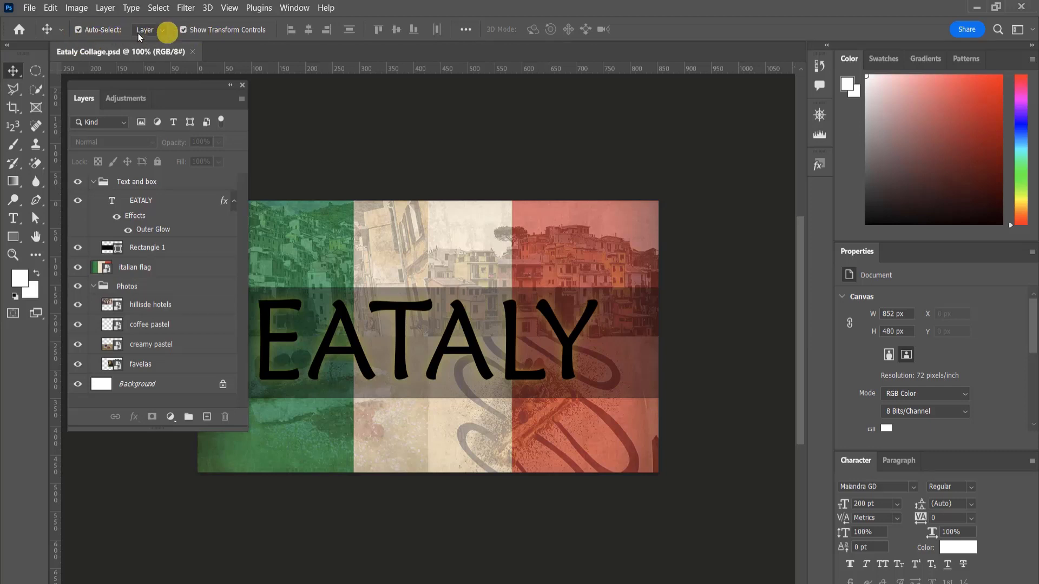
Keep the Move tool's Auto-Select on Layer and pick the italian flag layer directly on the canvas
click(78, 30)
click(161, 30)
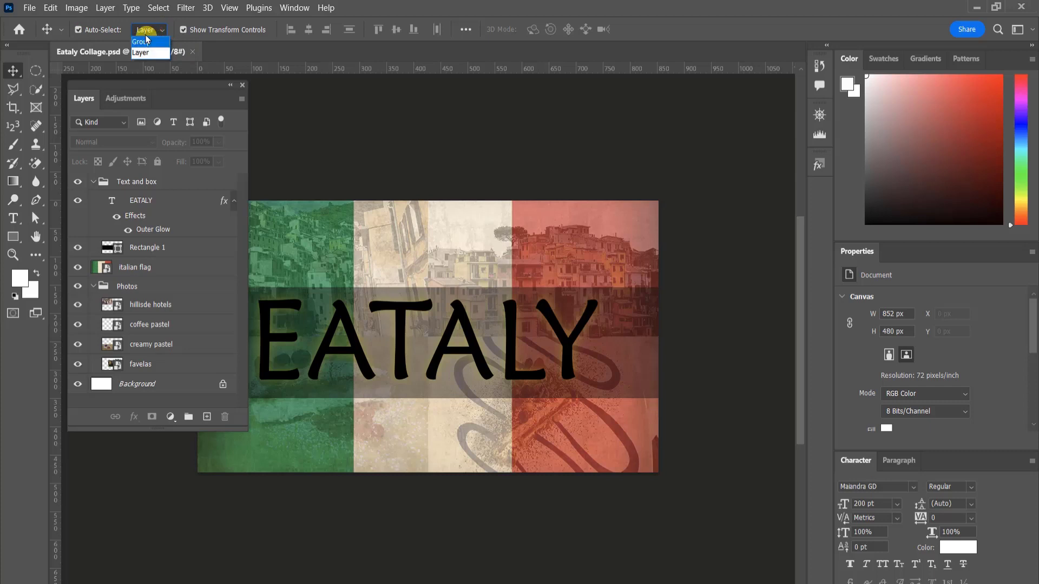
click(149, 51)
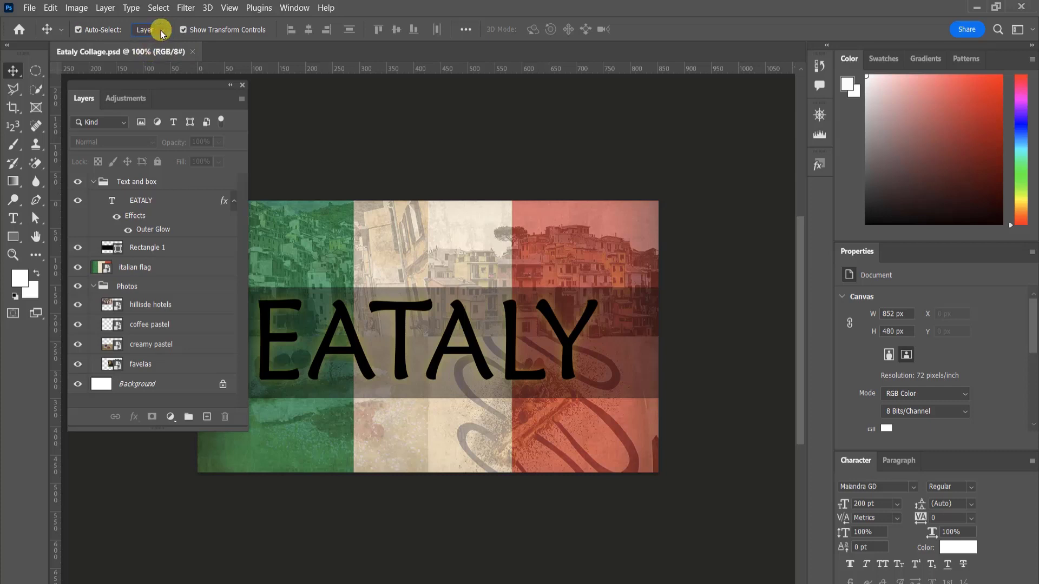
click(161, 32)
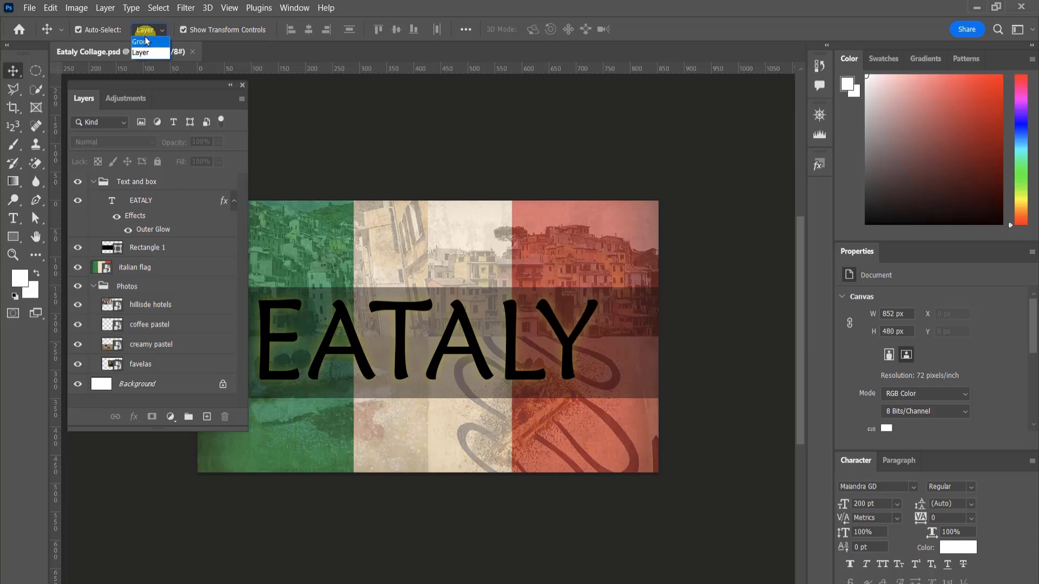
click(128, 21)
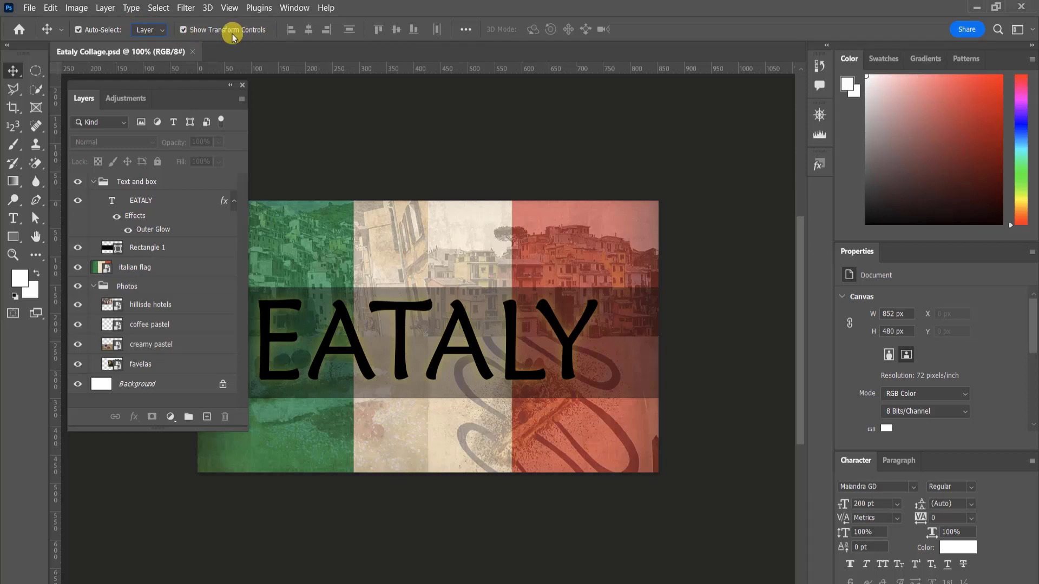
click(355, 260)
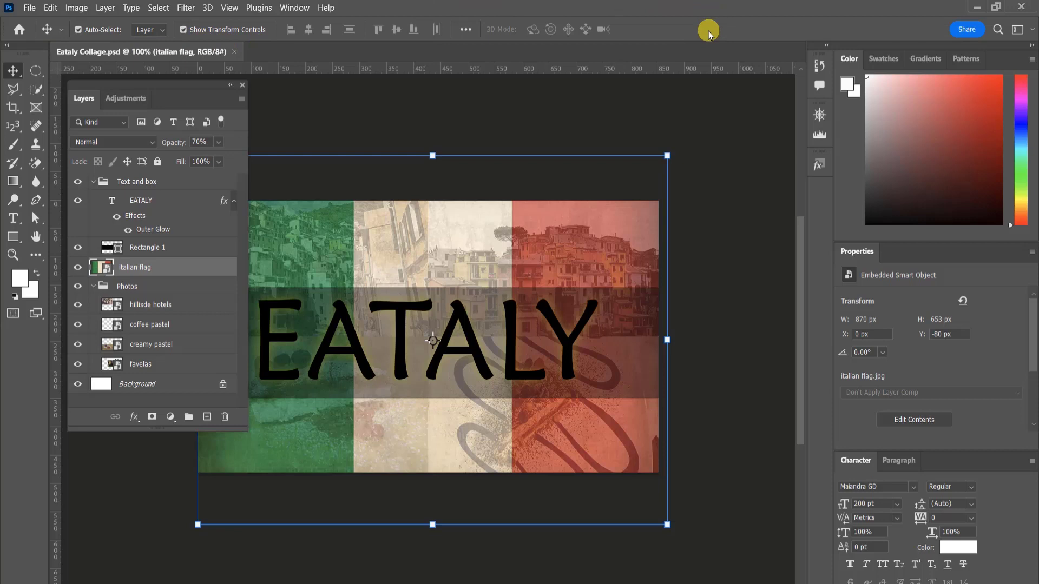
Review the capture options for a new workspace and leave without saving one
click(1031, 32)
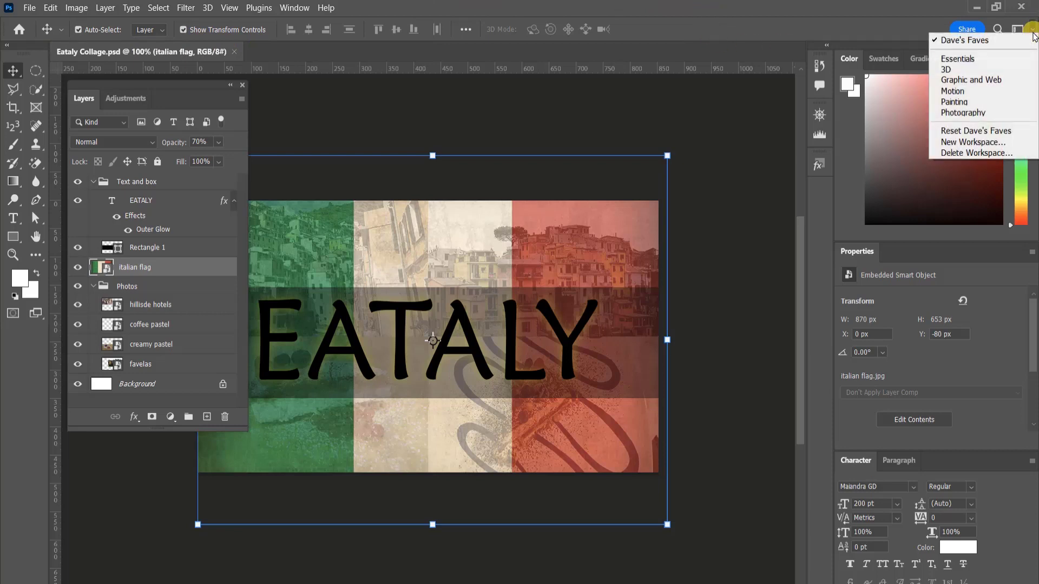
click(987, 143)
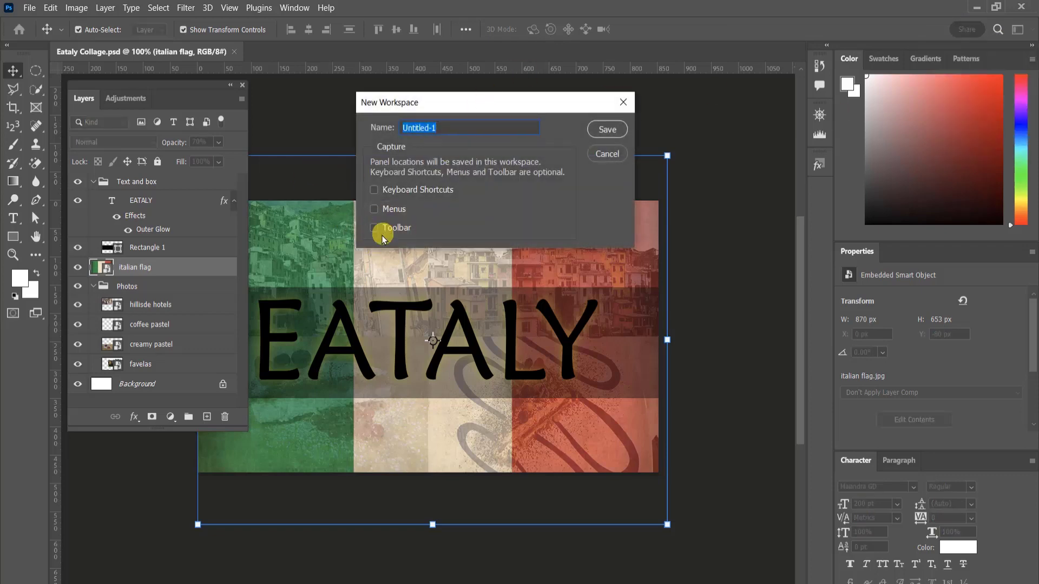
click(608, 155)
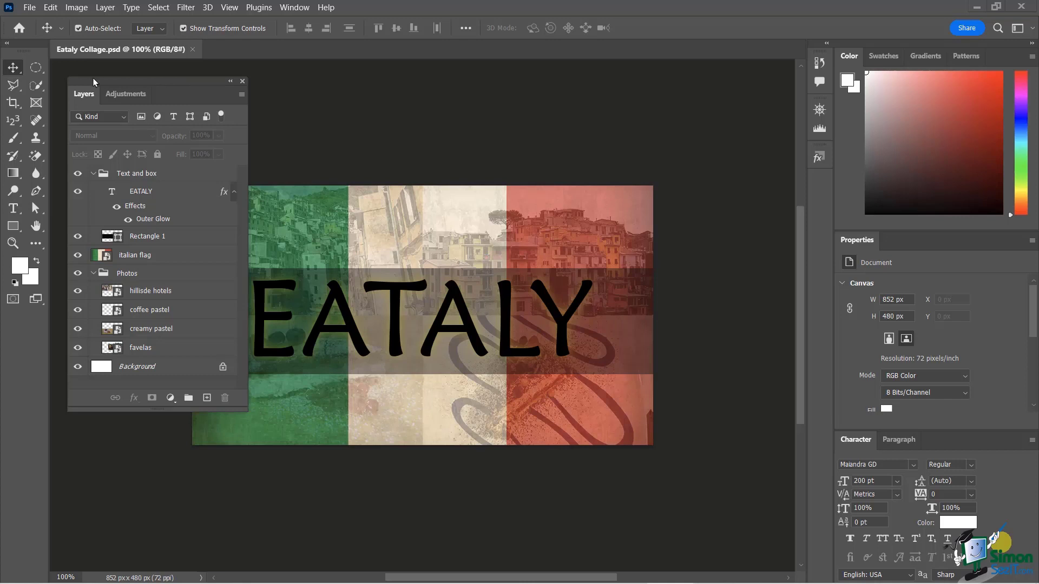
Select the italian flag layer and each layer in the Photos group in turn to inspect their extents on the canvas
click(85, 96)
click(143, 256)
click(143, 256)
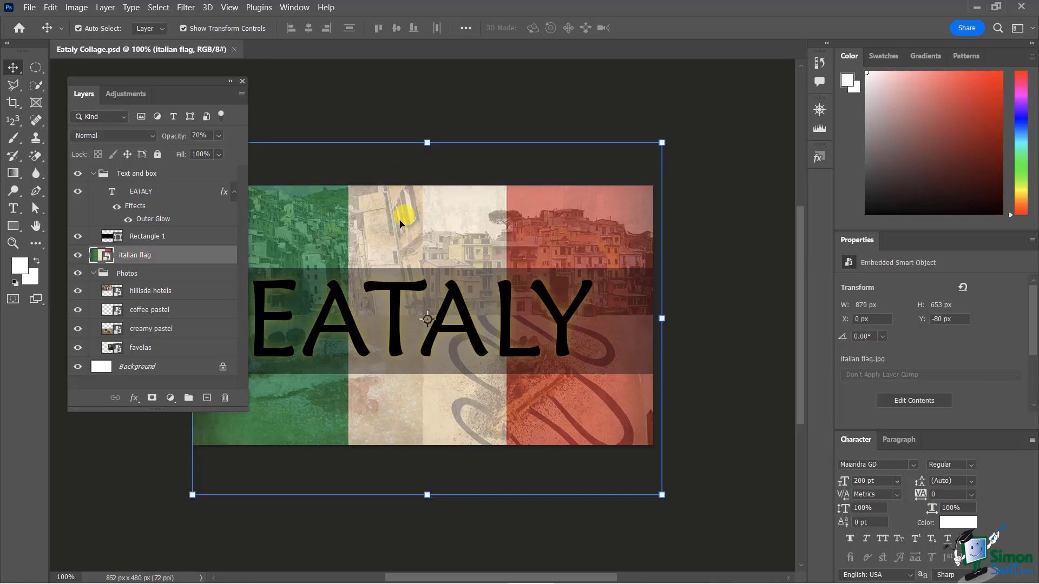
click(160, 295)
click(157, 312)
click(156, 330)
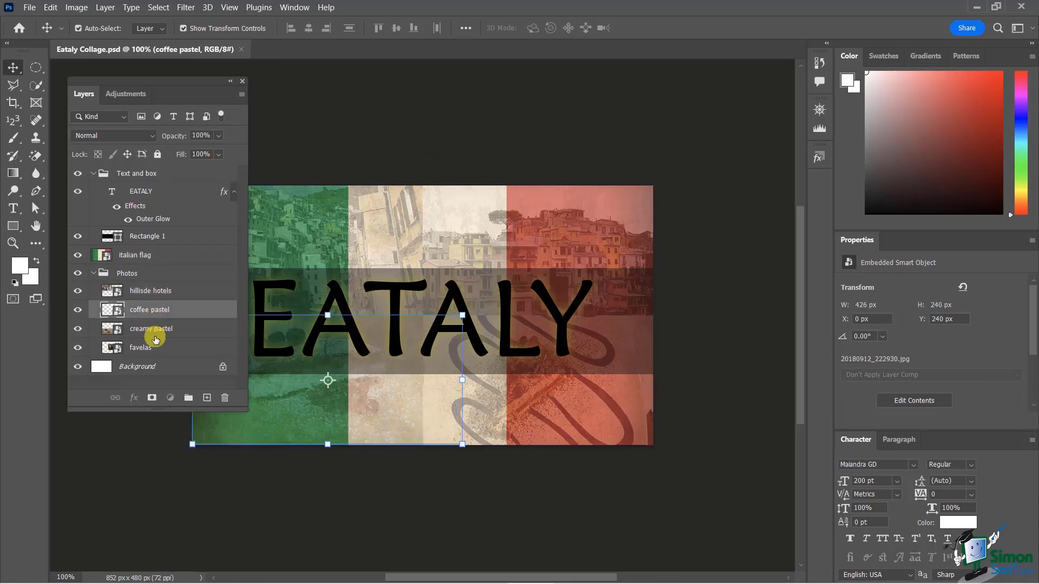
click(152, 349)
click(150, 330)
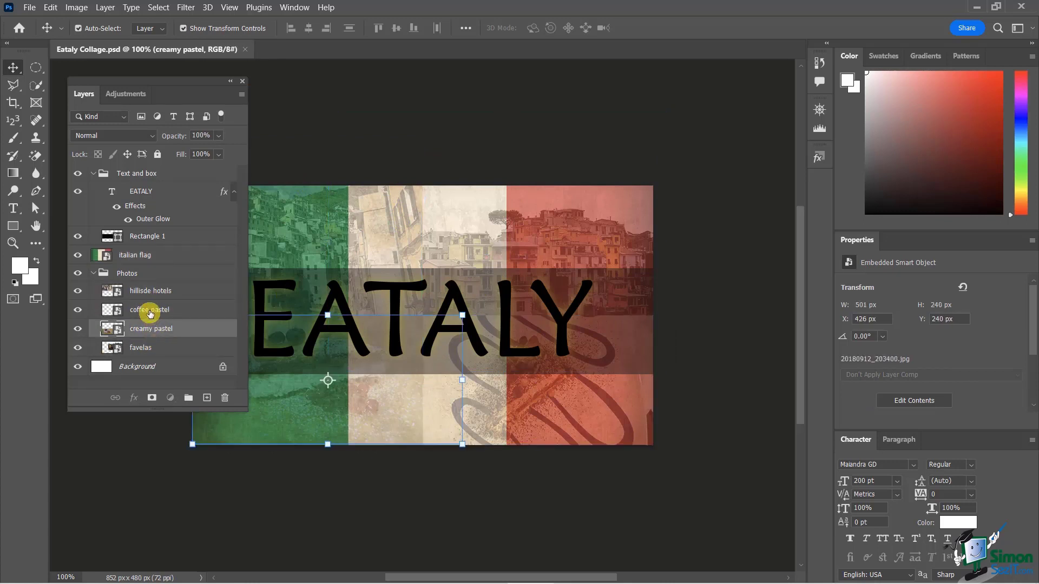
click(149, 311)
click(150, 295)
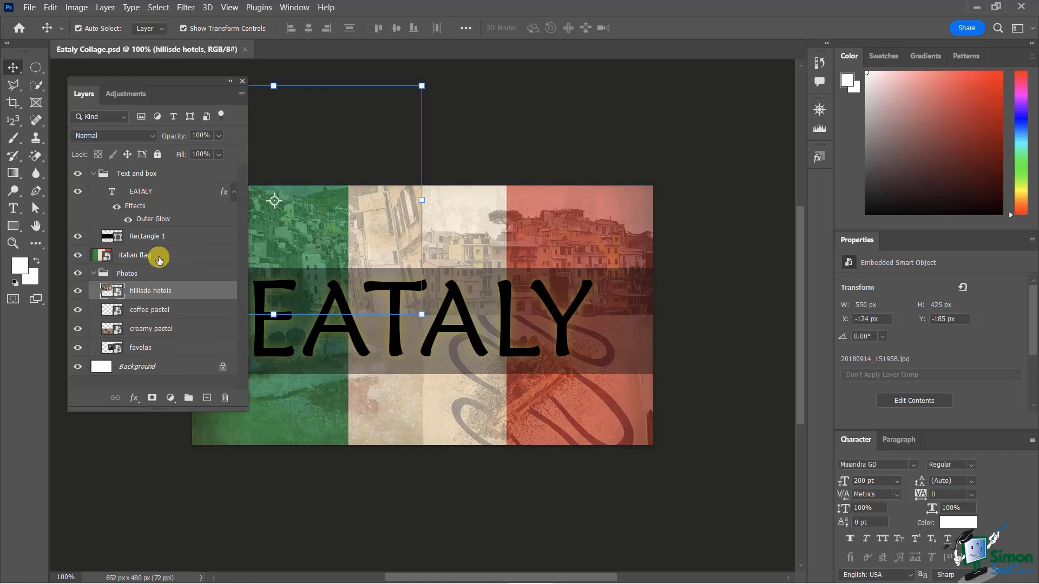
Hide the italian flag layer and the Text and box group, and deselect the active layer
click(78, 255)
click(77, 256)
click(78, 256)
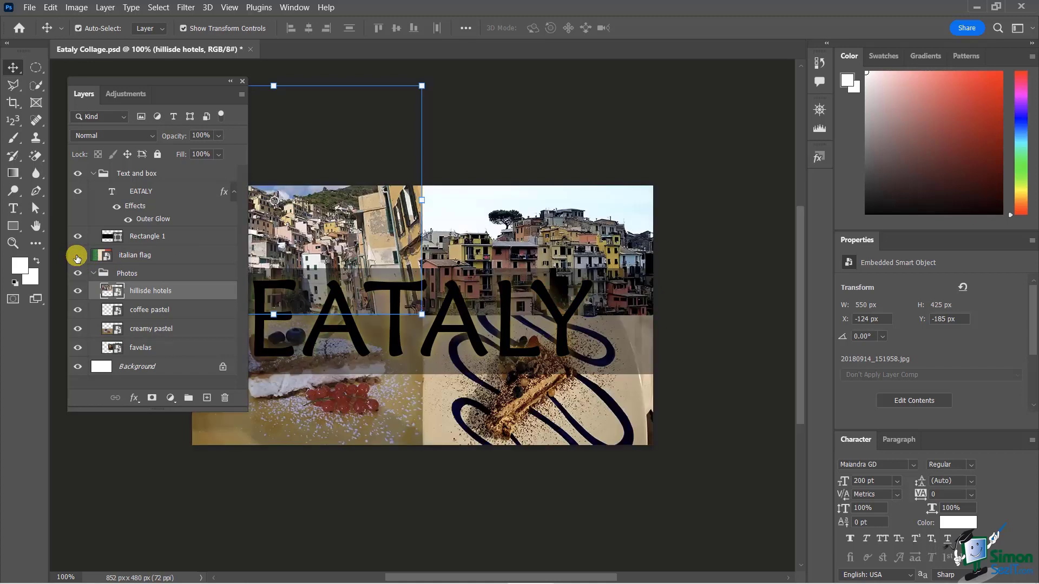
click(77, 256)
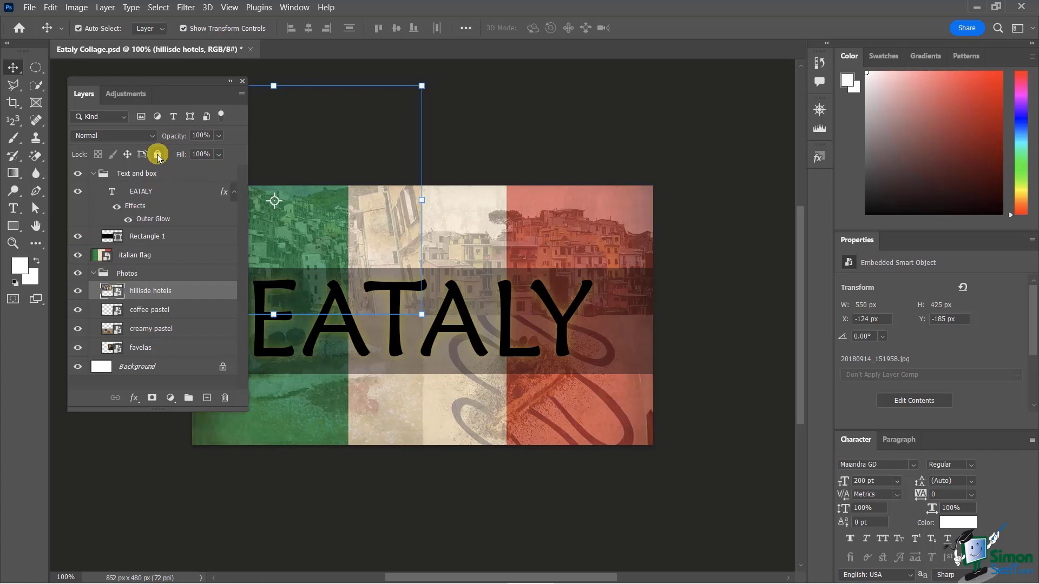
click(77, 256)
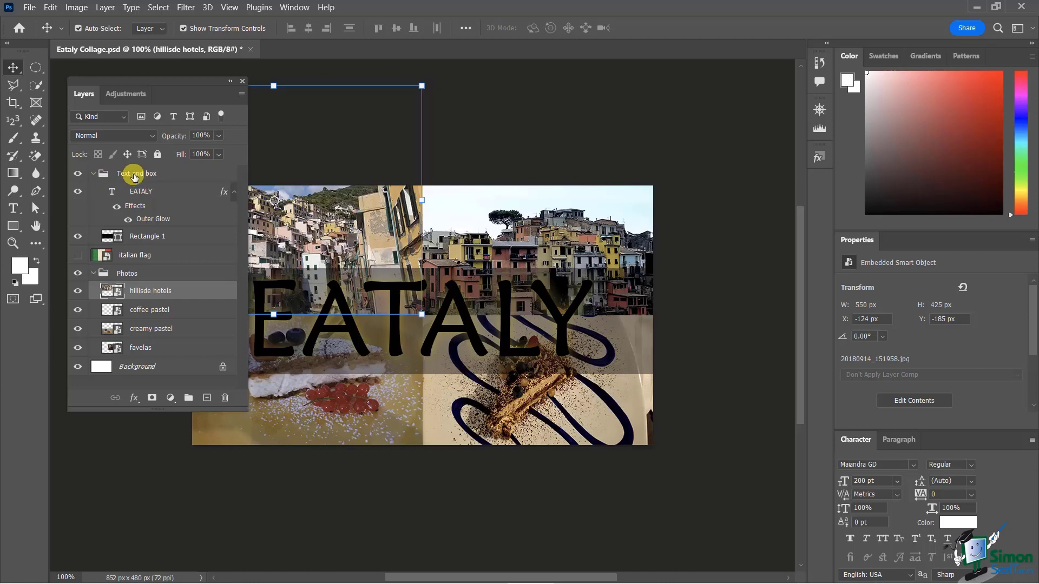
click(76, 175)
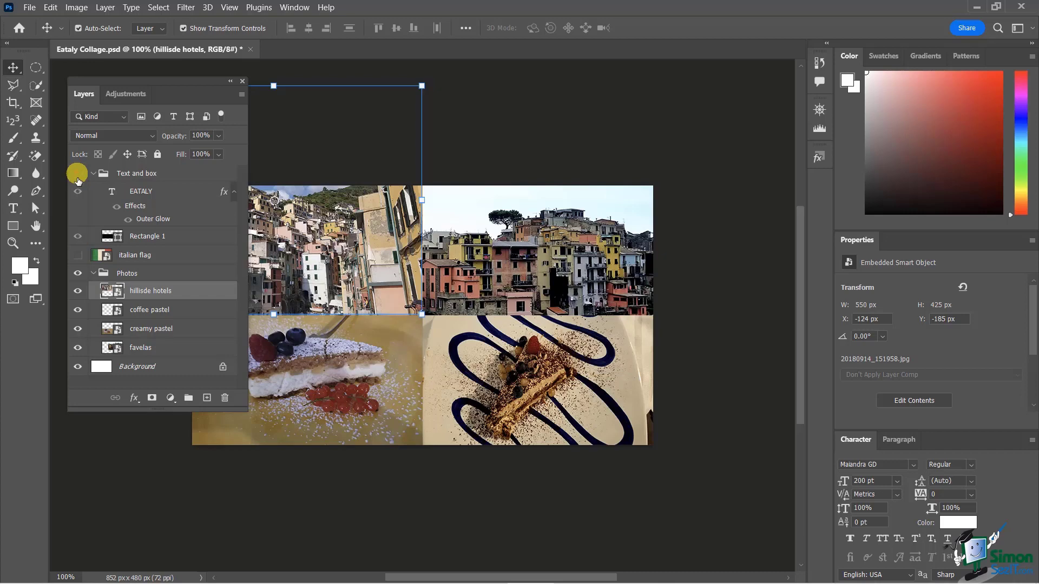
click(719, 269)
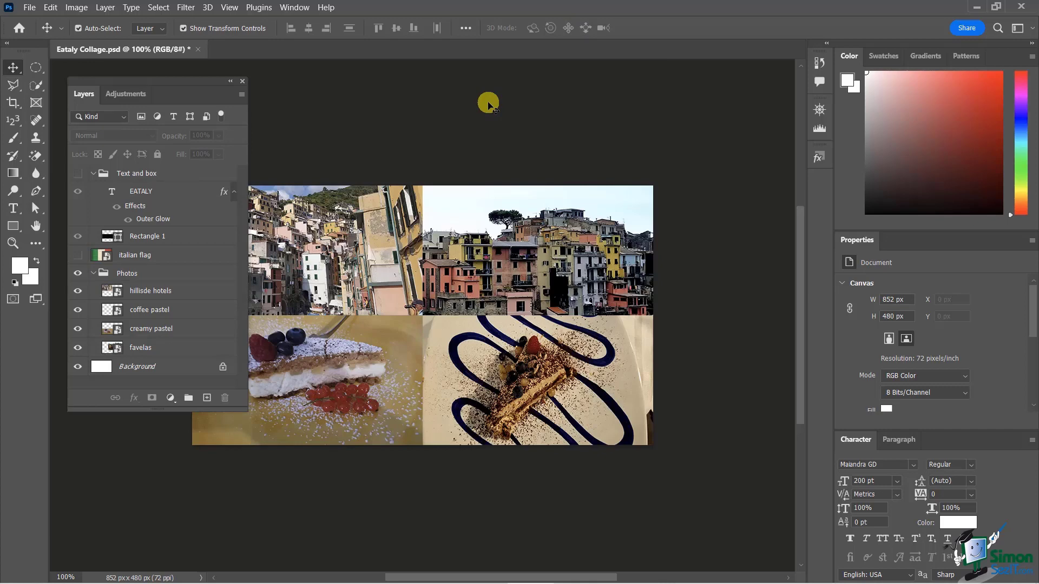
Show the rulers along the canvas edges, toggling them off and on again once
click(229, 7)
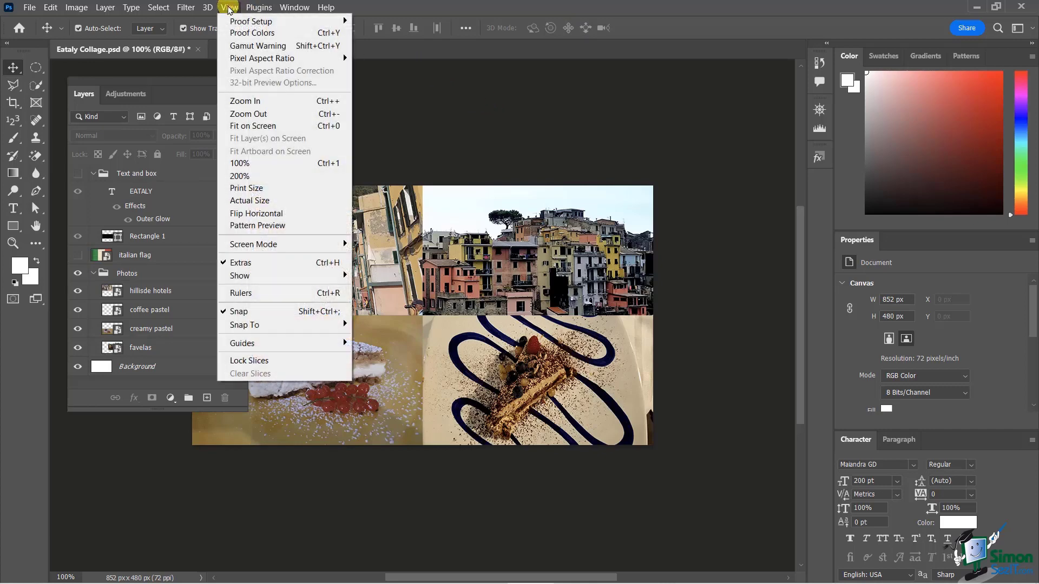
click(326, 293)
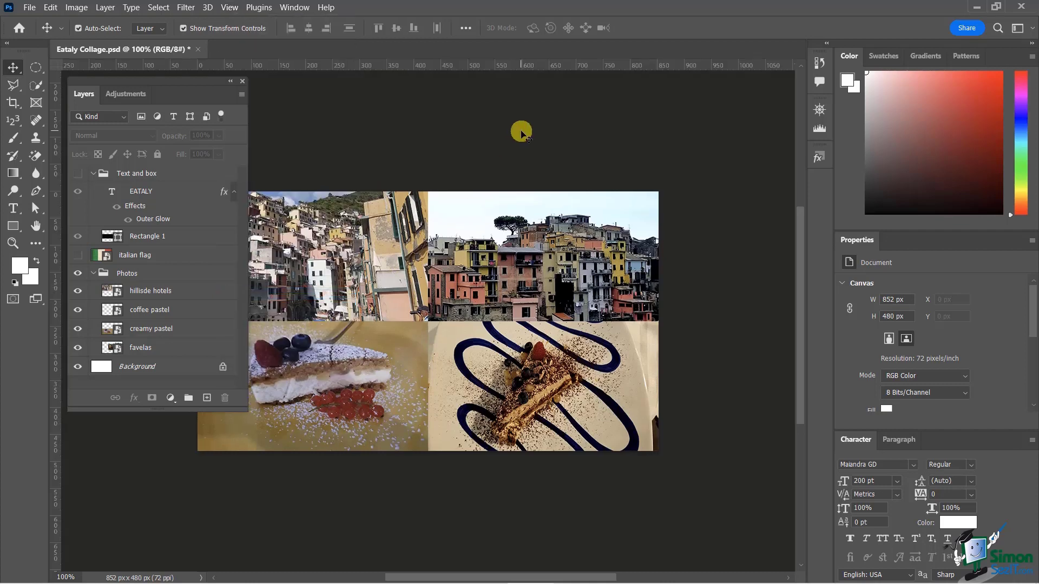
key(ctrl+r)
key(ctrl+r)
Switch the ruler units to Inches and return them to Pixels
right_click(329, 65)
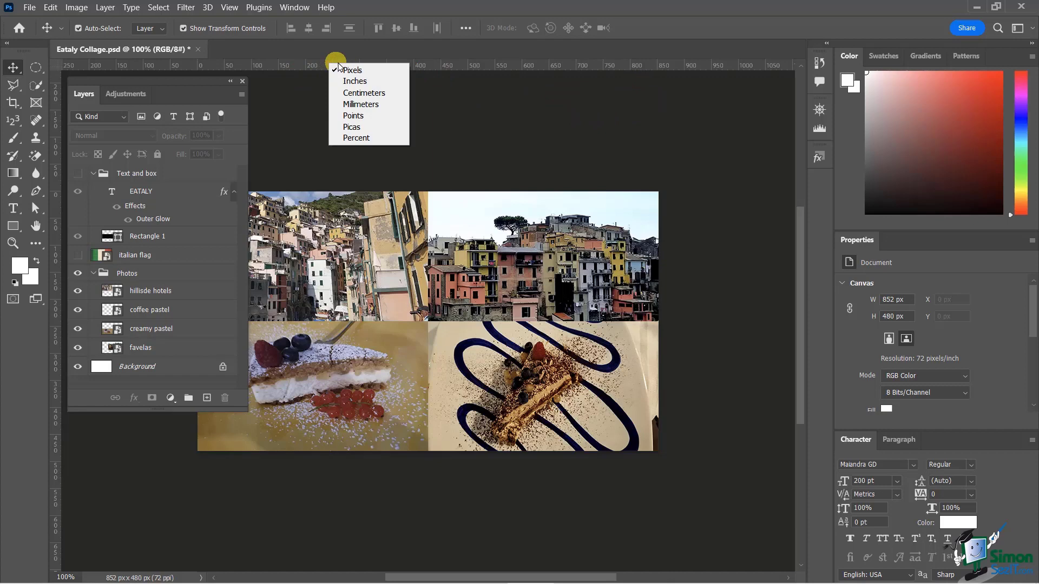
click(361, 83)
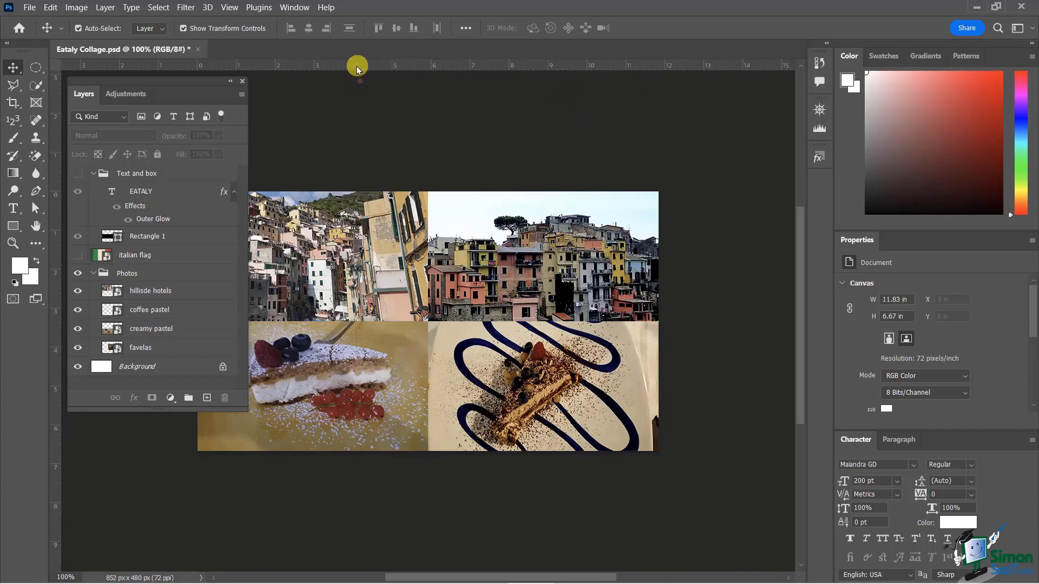
right_click(350, 65)
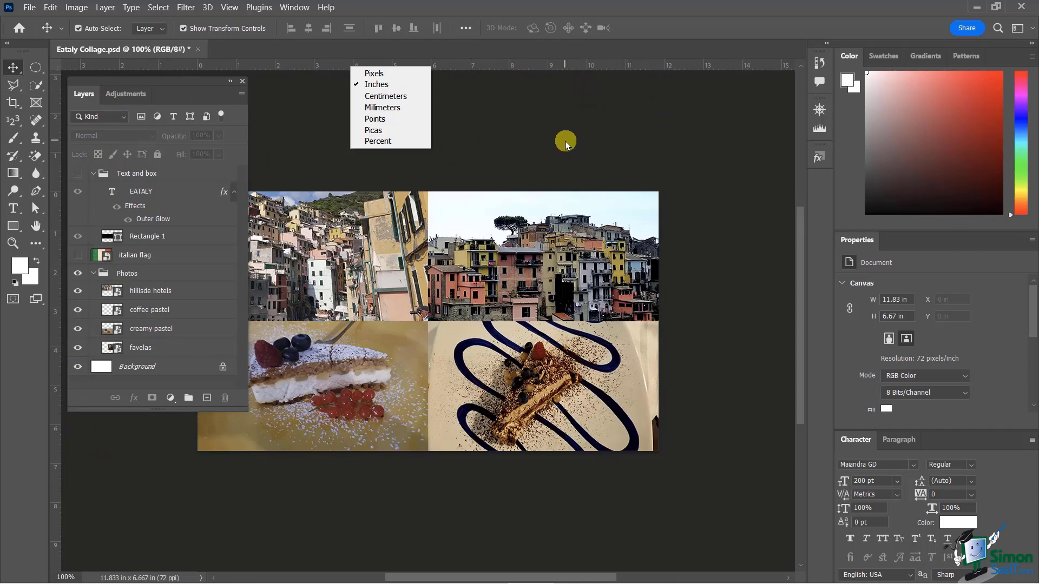
click(374, 73)
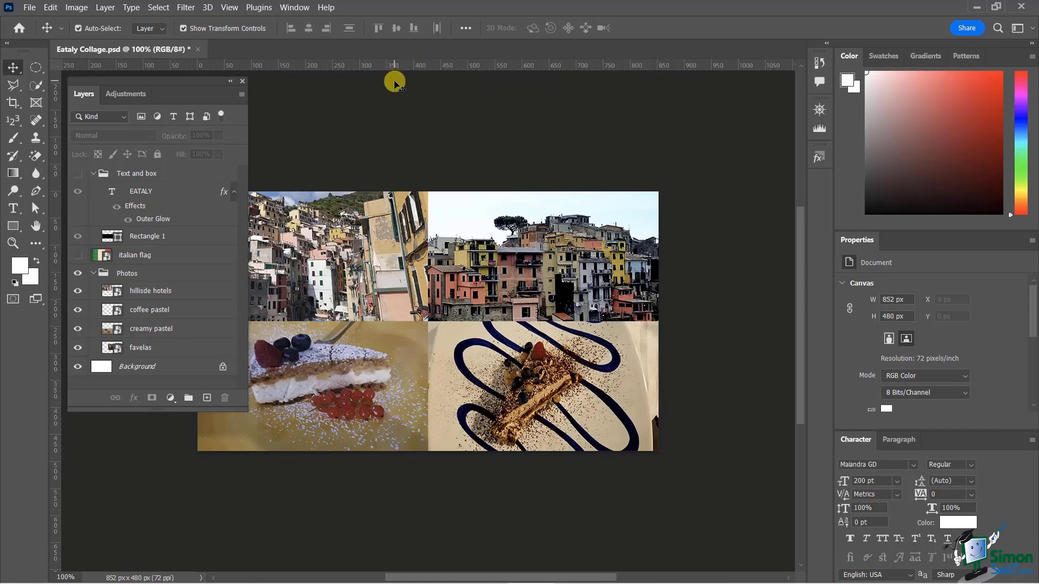
Display the document's existing guides over the collage
click(231, 8)
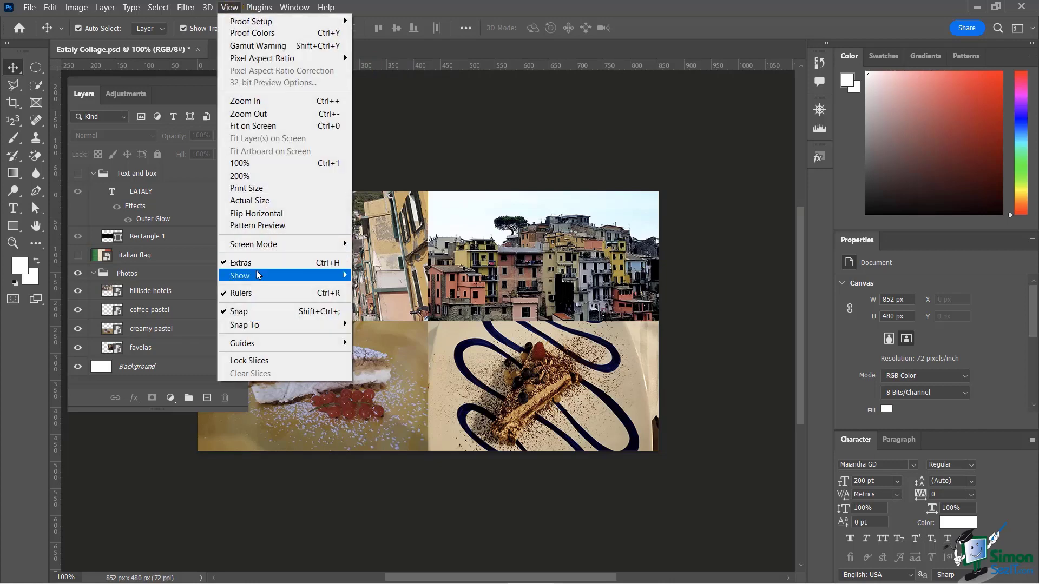
mouse_move(258, 275)
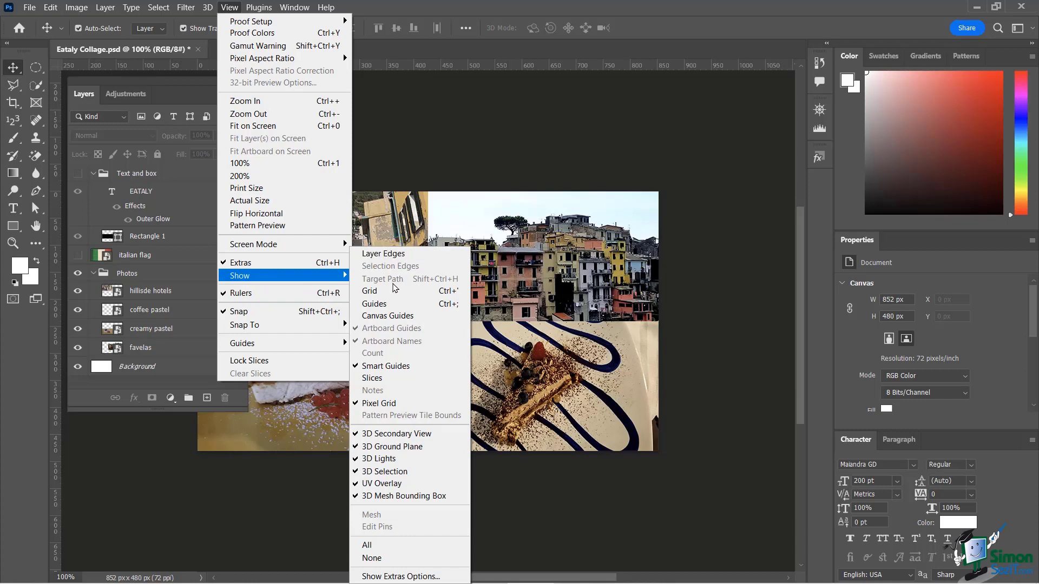
click(374, 304)
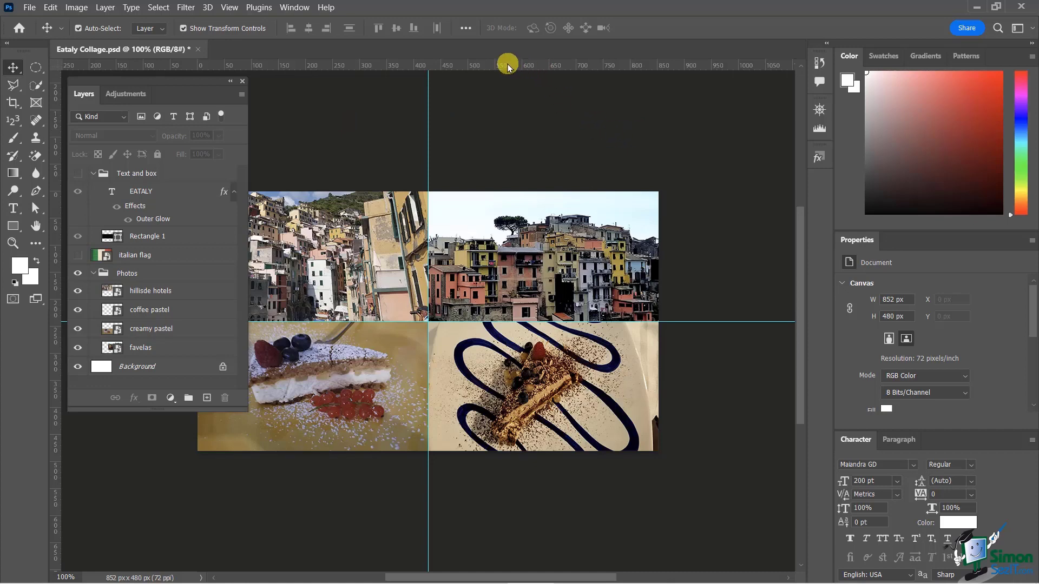
Try pulling guides out of the rulers and back off, placing horizontal ones across the upper and lower photos
drag(502, 62, 524, 237)
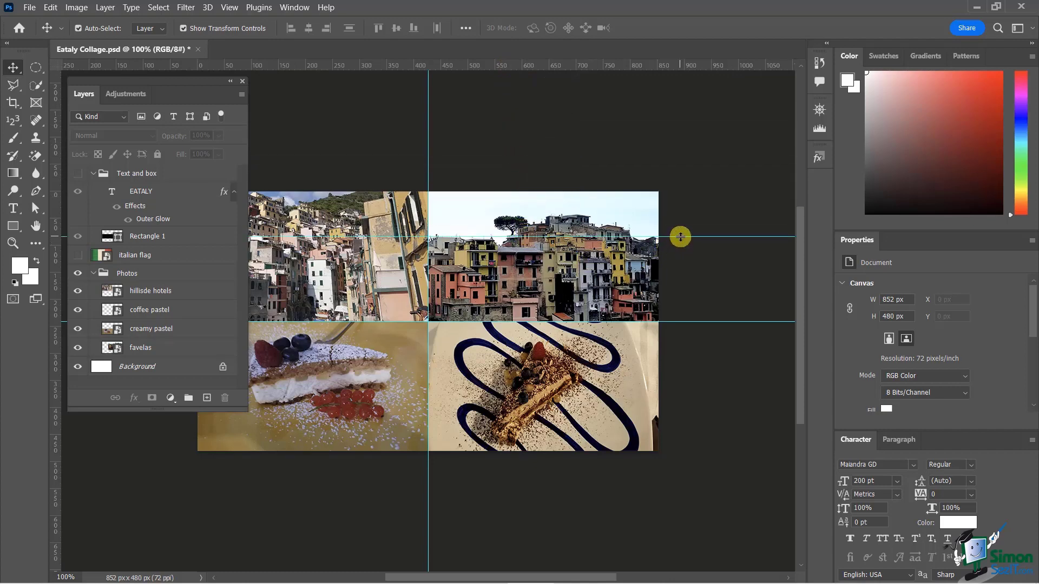
drag(680, 235, 669, 103)
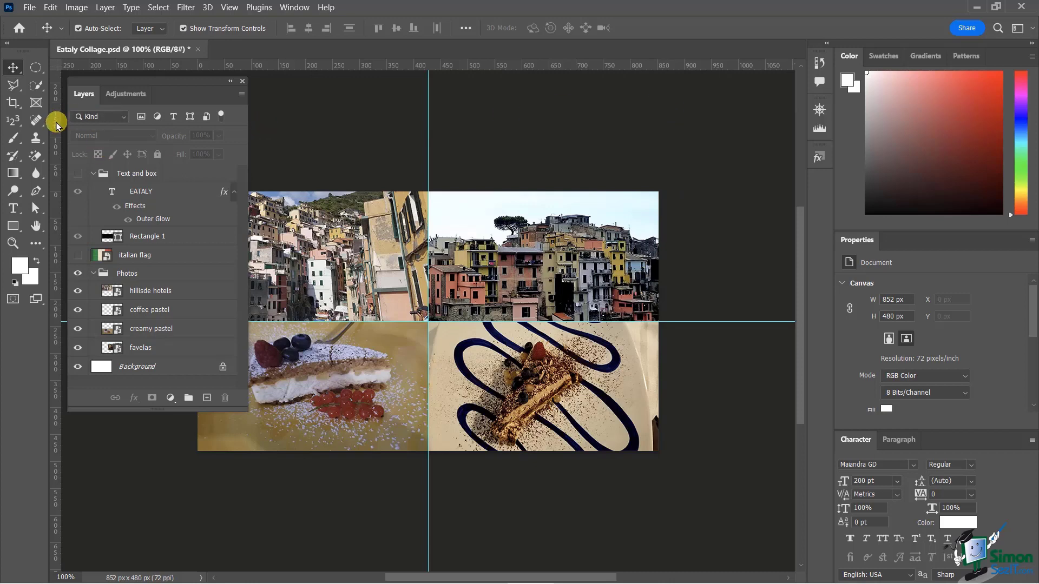
drag(54, 123, 552, 243)
click(336, 136)
drag(522, 68, 549, 394)
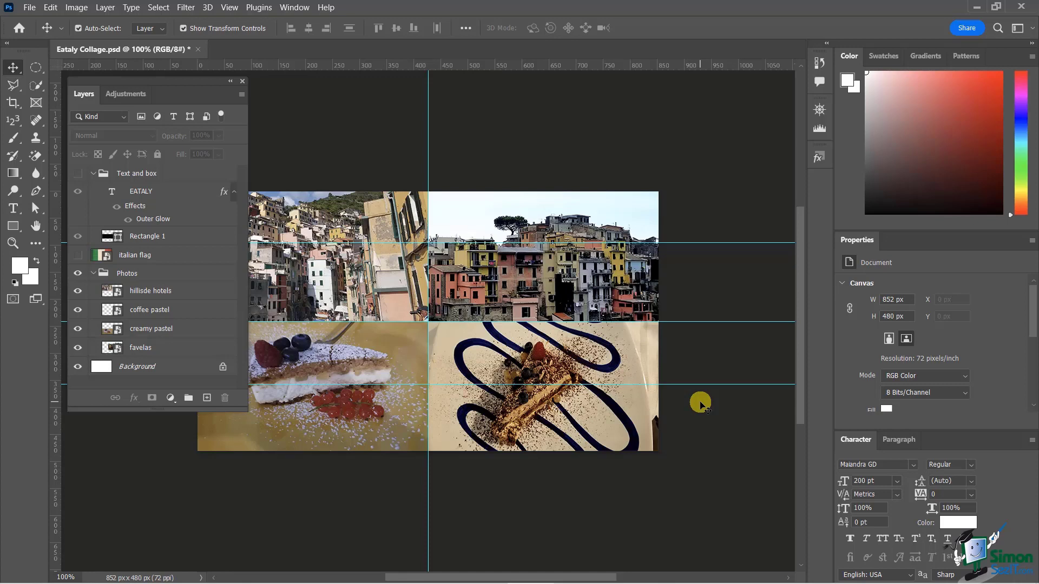
Delete the two added horizontal guides crossing the lower and upper photos, keeping the original centre guides
click(693, 384)
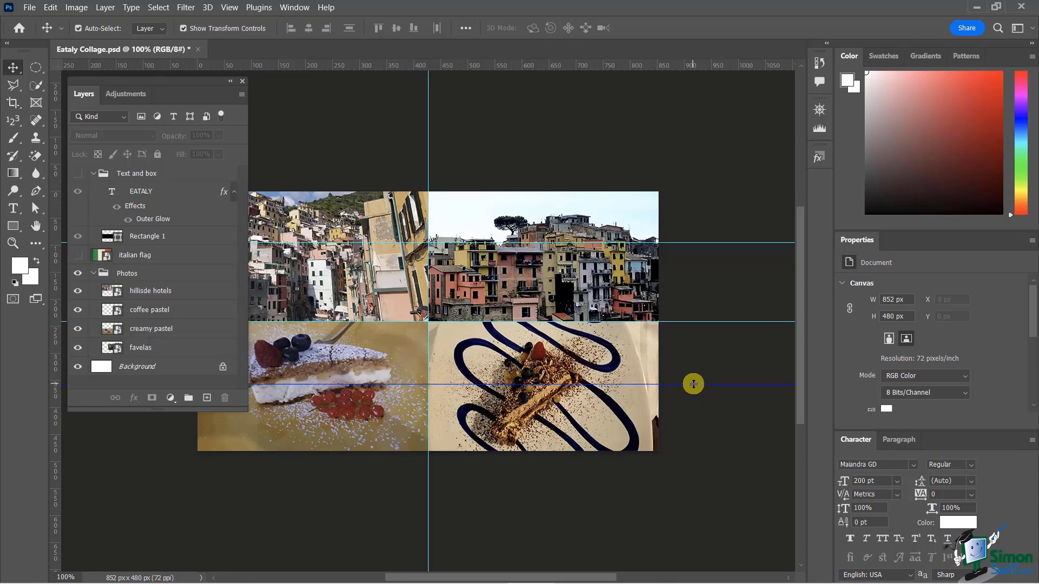
key(Delete)
click(693, 242)
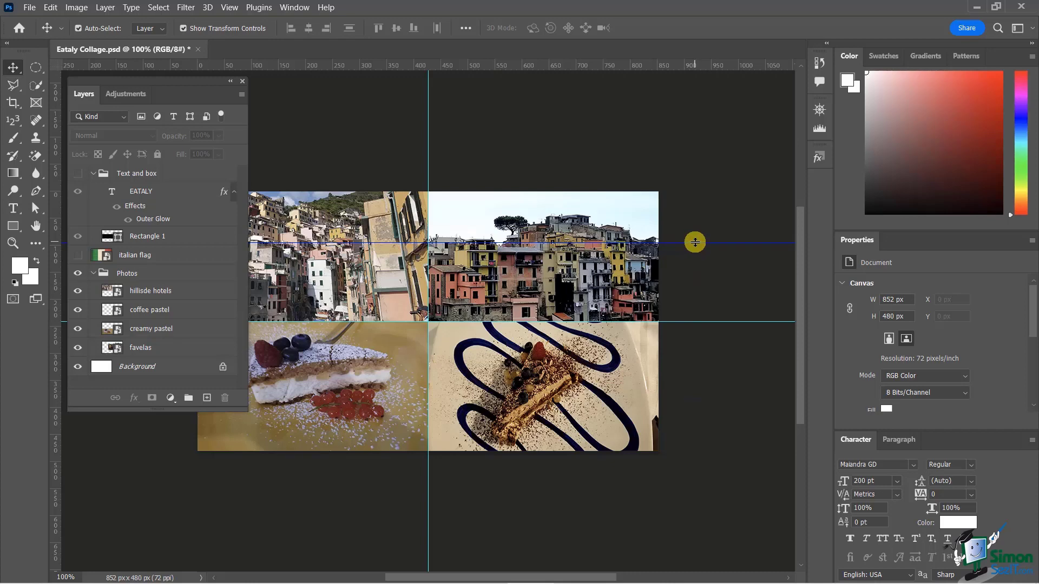
key(Delete)
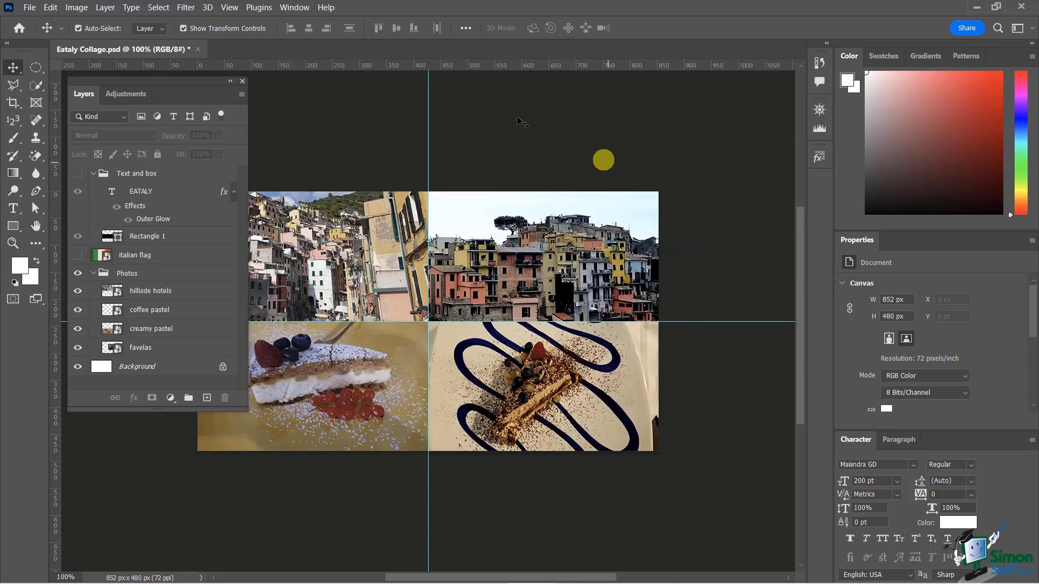
Review which extras are set to show on the canvas without changing any
click(229, 7)
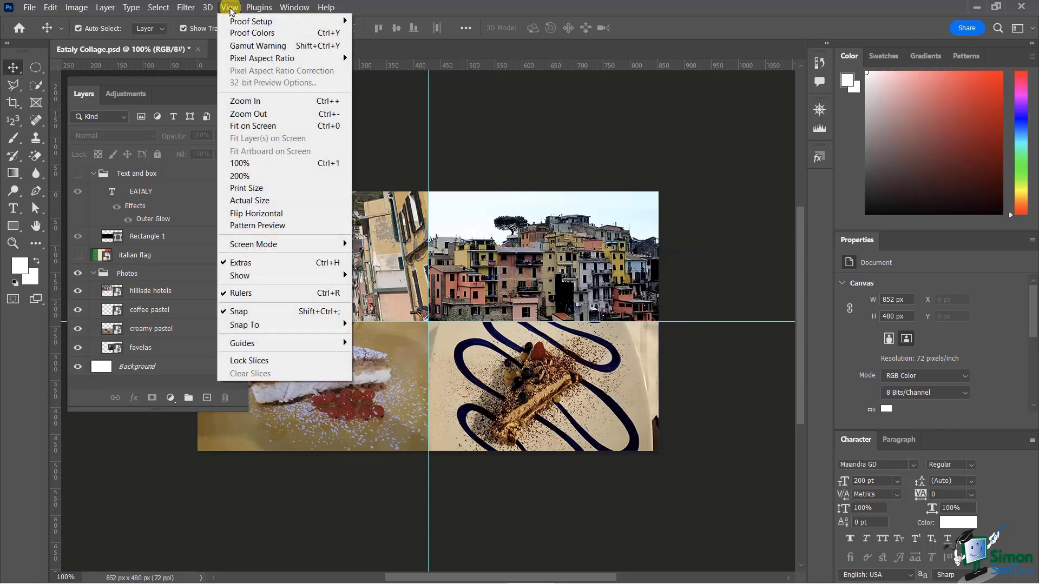
mouse_move(274, 279)
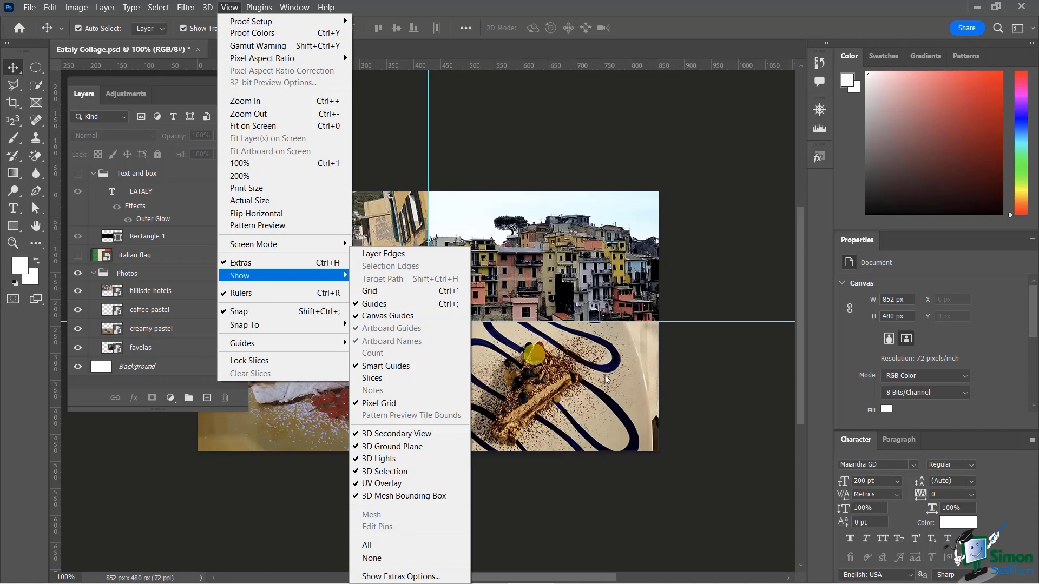
click(973, 255)
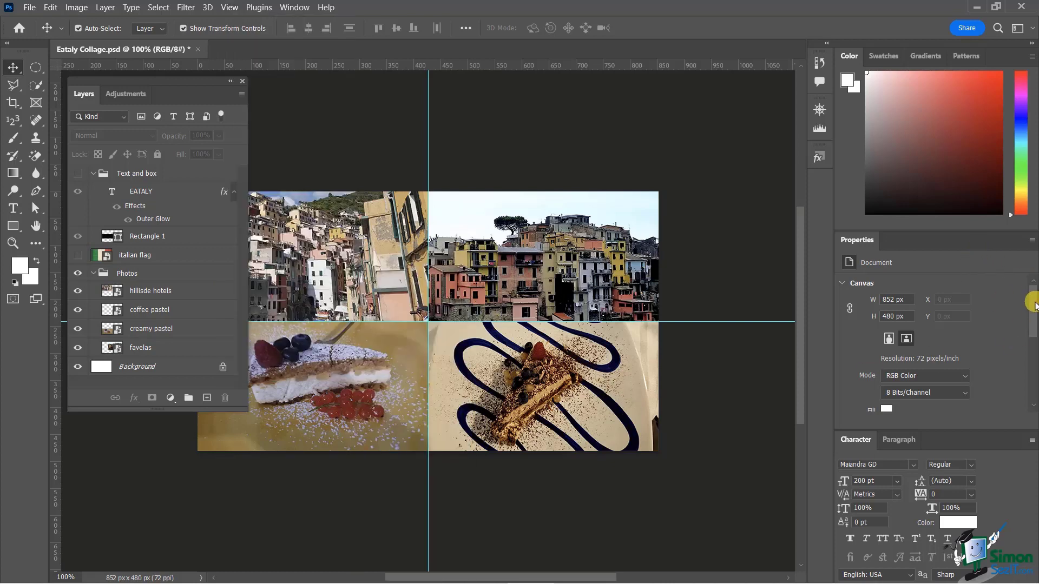
Toggle the rulers off and back on from the document's Rulers & Grids properties
drag(1032, 303, 1032, 364)
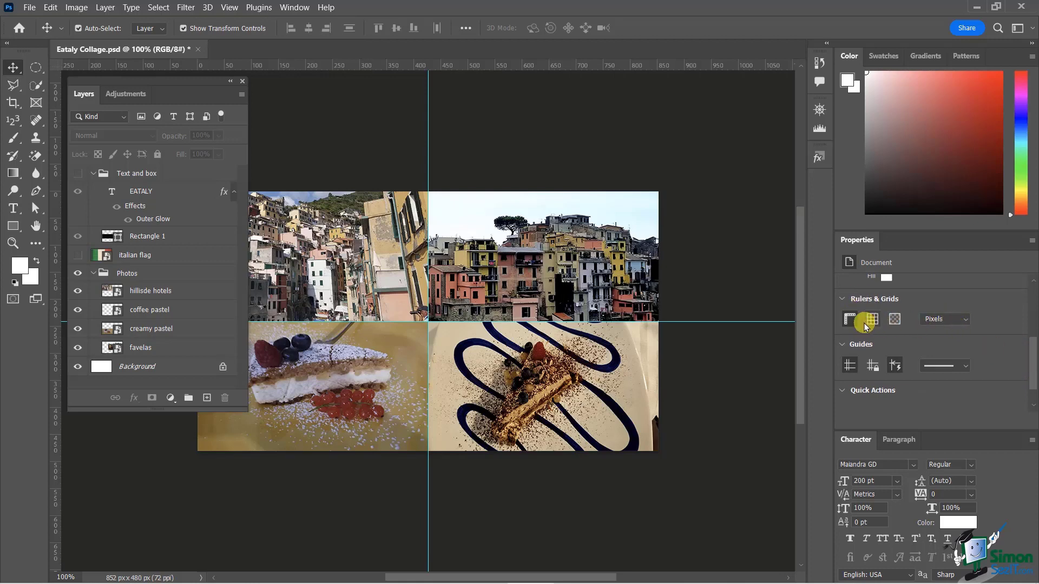
click(850, 320)
click(850, 320)
click(850, 321)
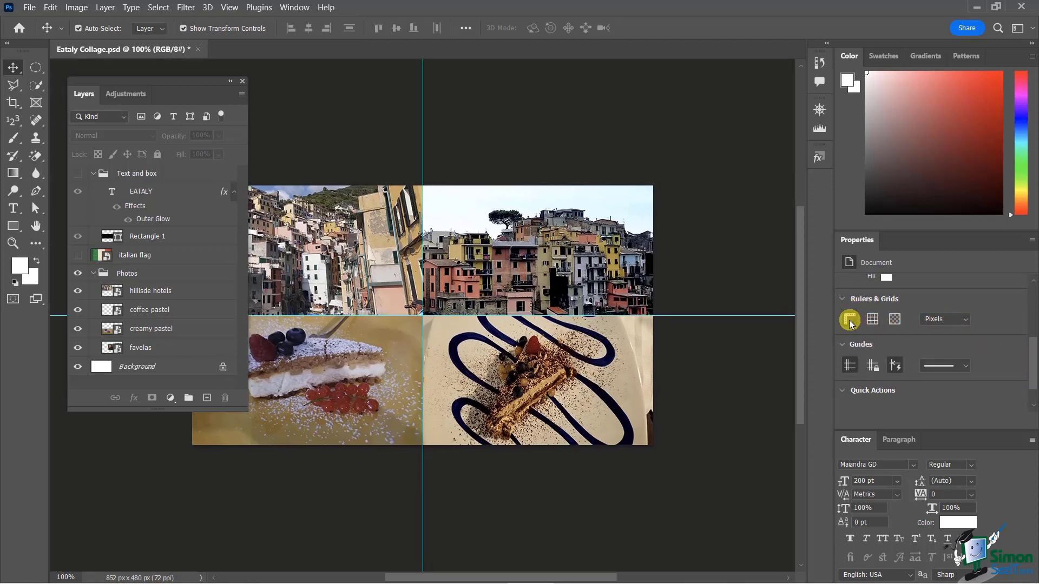
click(850, 321)
Hide the guides through the document properties and keep the ruler units on Pixels
click(849, 363)
click(849, 364)
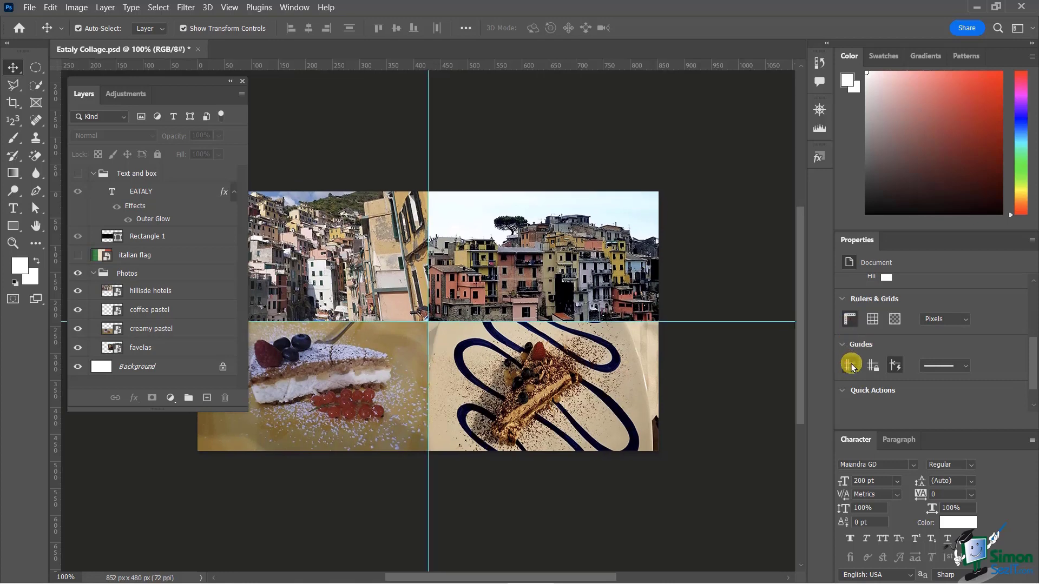
click(849, 364)
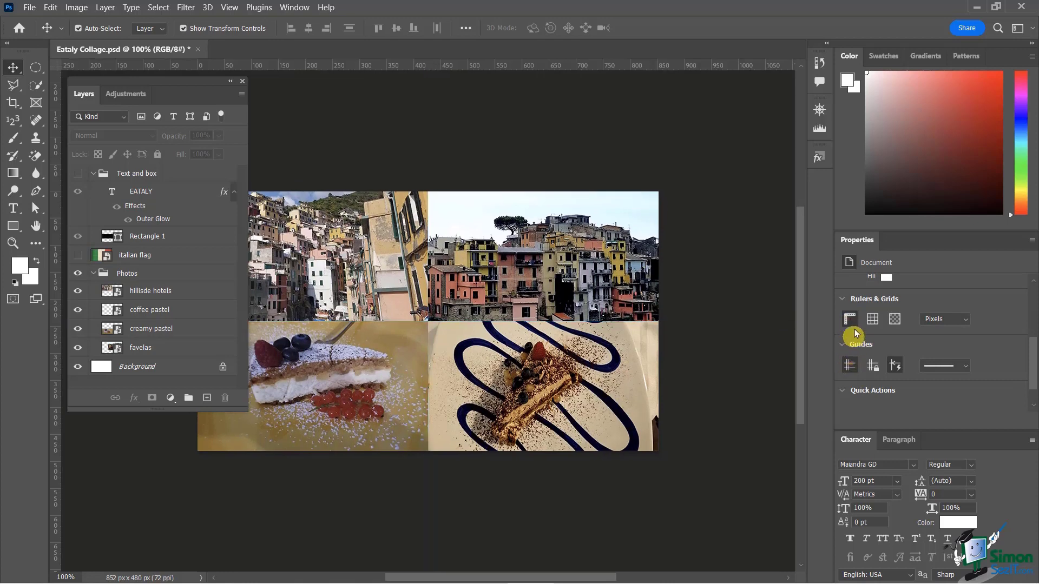
click(965, 319)
click(925, 283)
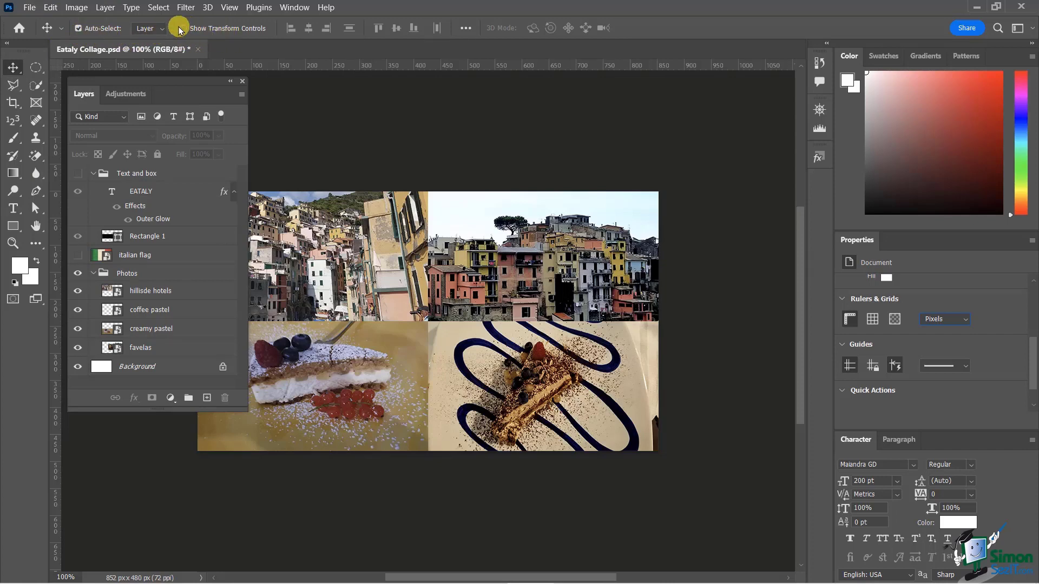
With Show Transform Controls turned off, pick each photo on the canvas in turn, ending on hillside hotels
click(328, 246)
click(506, 247)
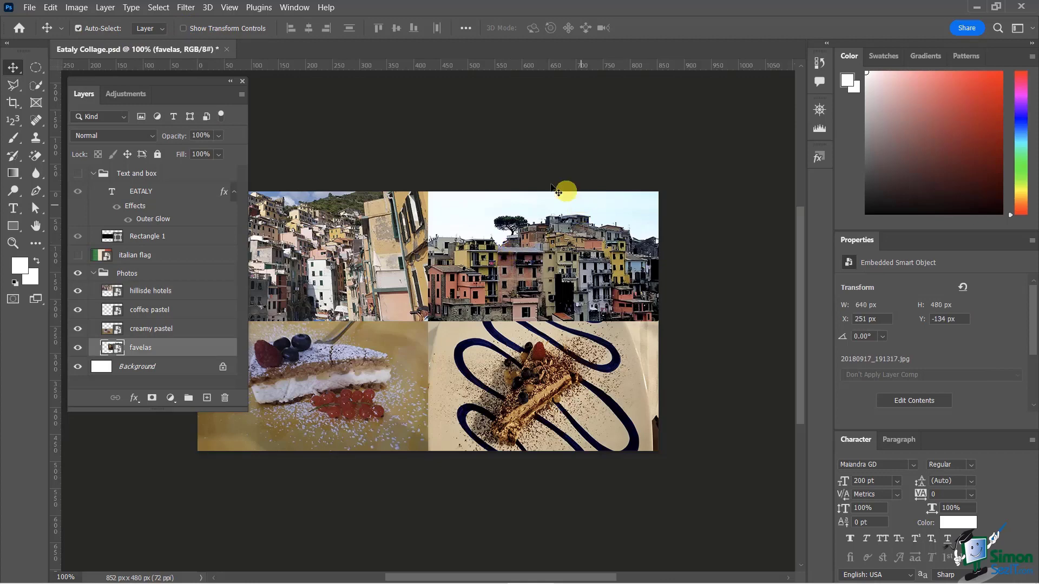
click(563, 380)
click(380, 396)
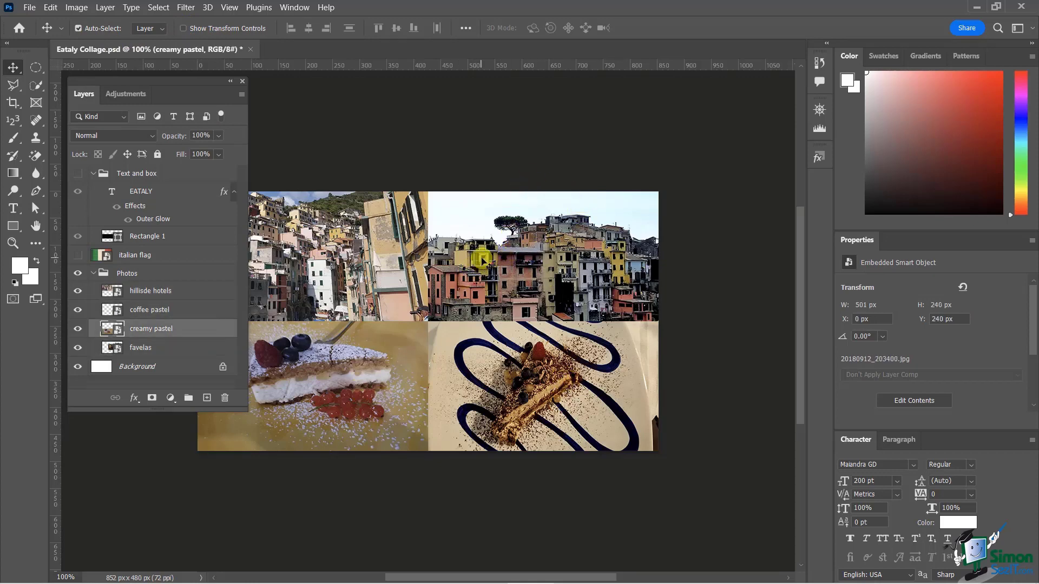
click(485, 264)
click(391, 250)
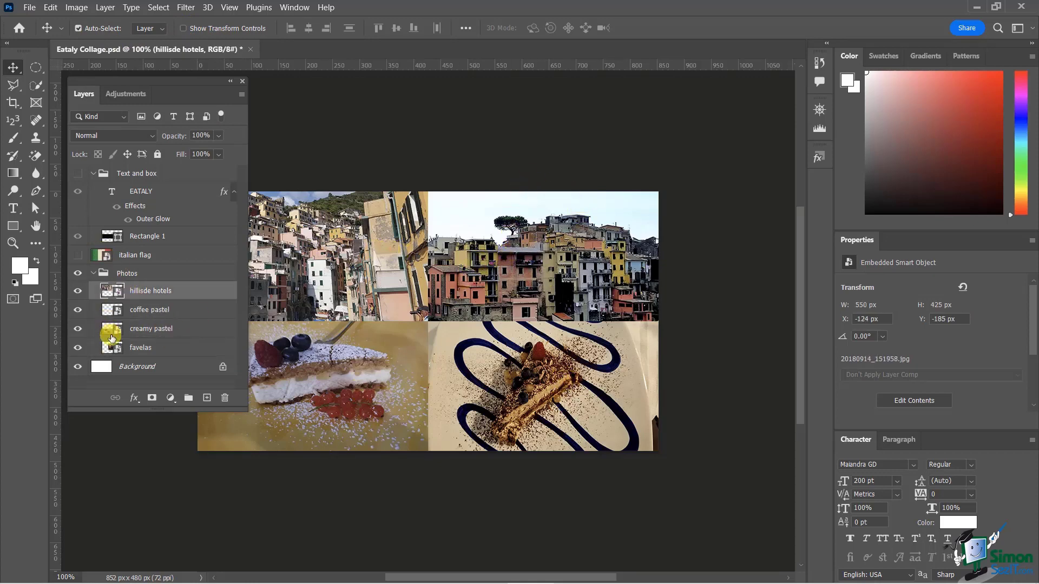
Toggle the Move tool's Auto-Select off and on, and turn Show Transform Controls back on
click(77, 28)
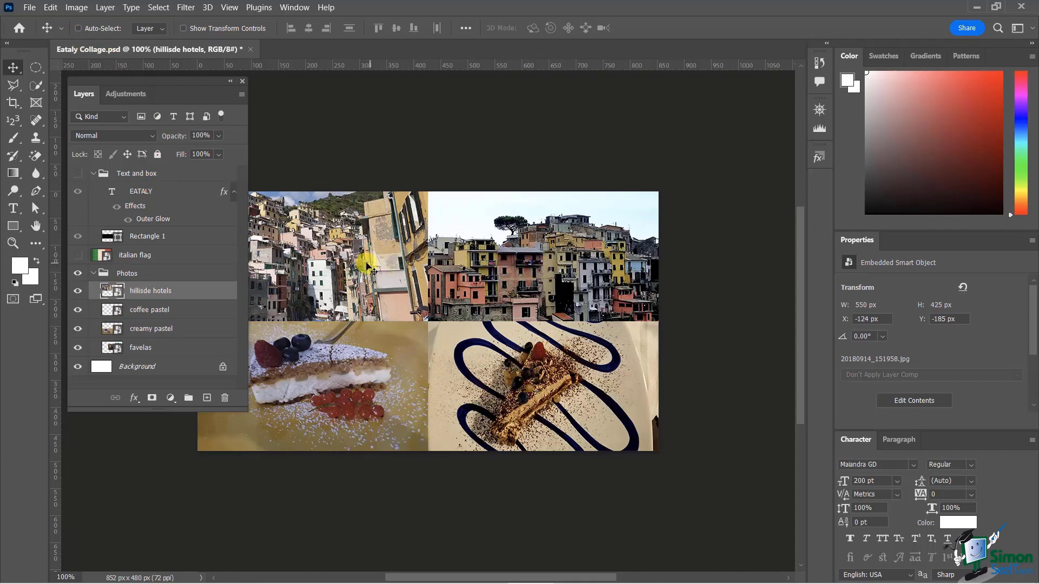
click(78, 28)
click(184, 28)
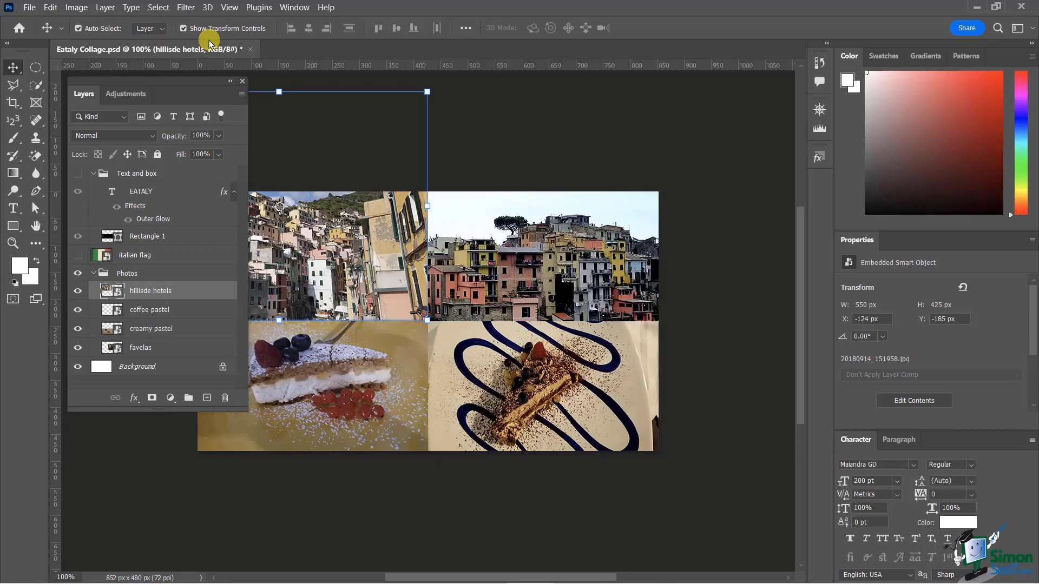
Scale the favelas photo to about 25.92%, move its centre to about X 541 px, Y 80 px, and commit the transform
click(571, 261)
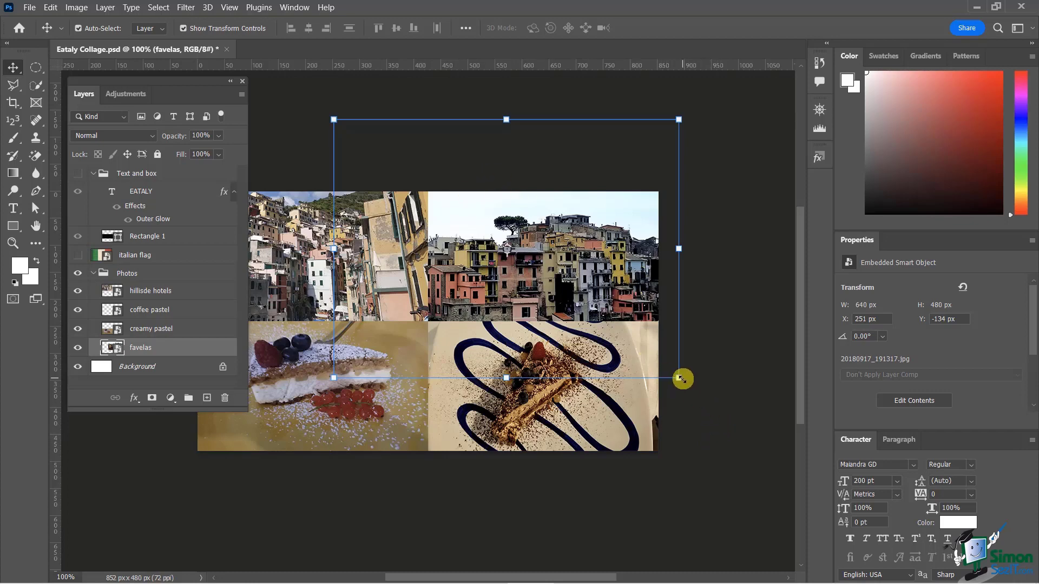
drag(680, 378, 736, 421)
drag(626, 297, 617, 258)
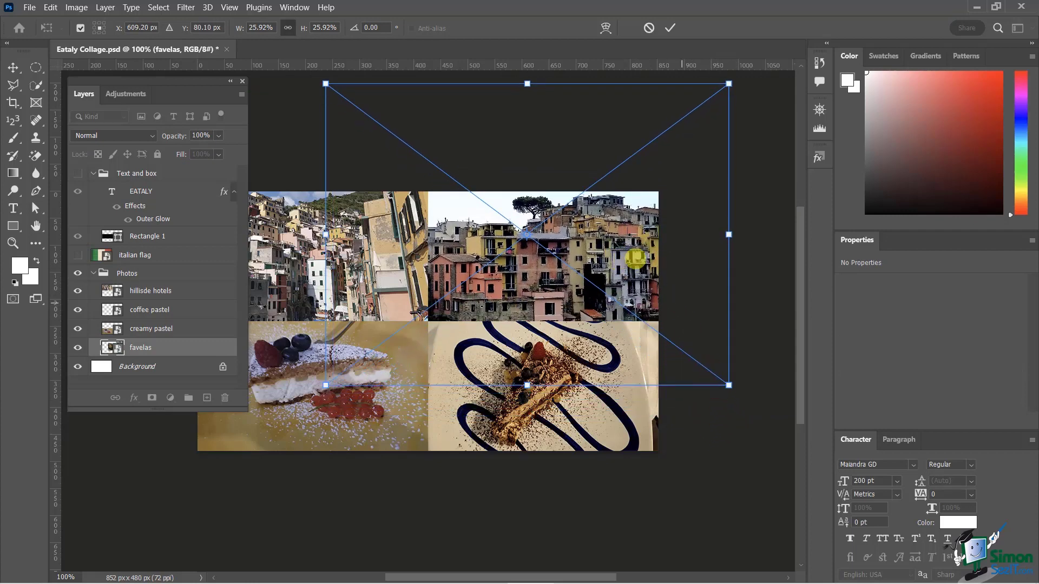
drag(620, 261, 583, 256)
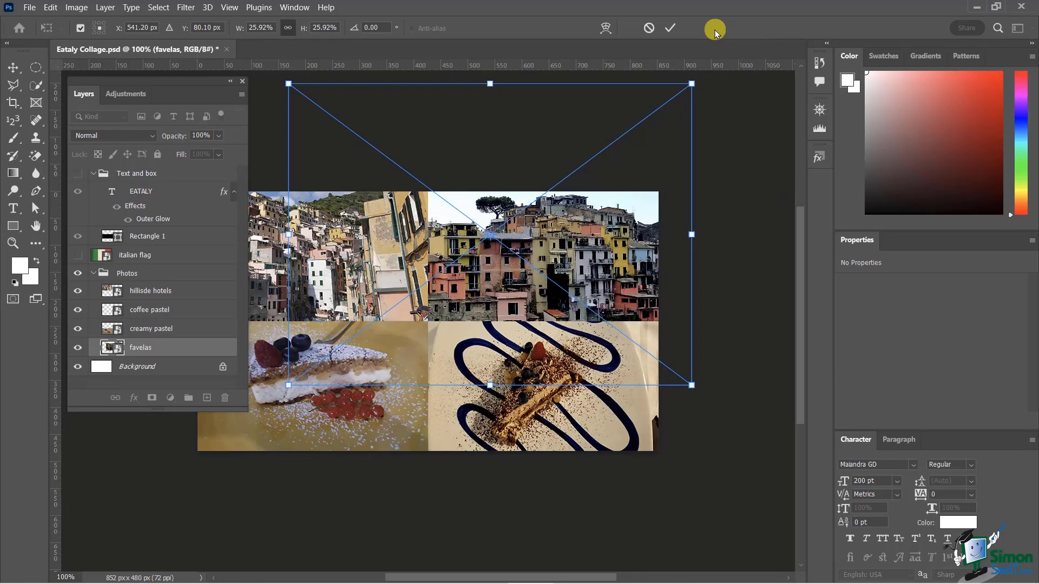
click(30, 9)
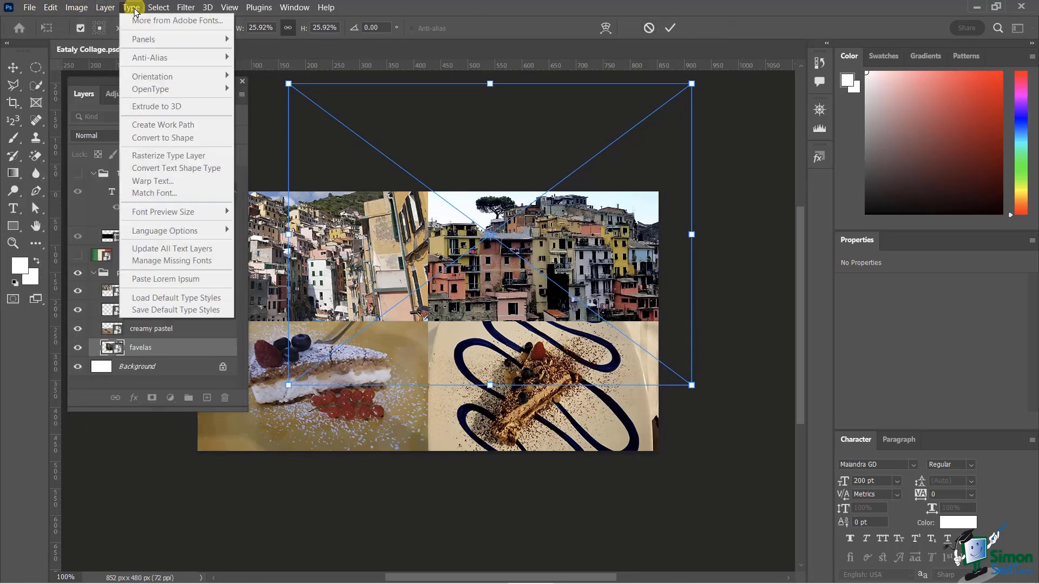
mouse_move(157, 11)
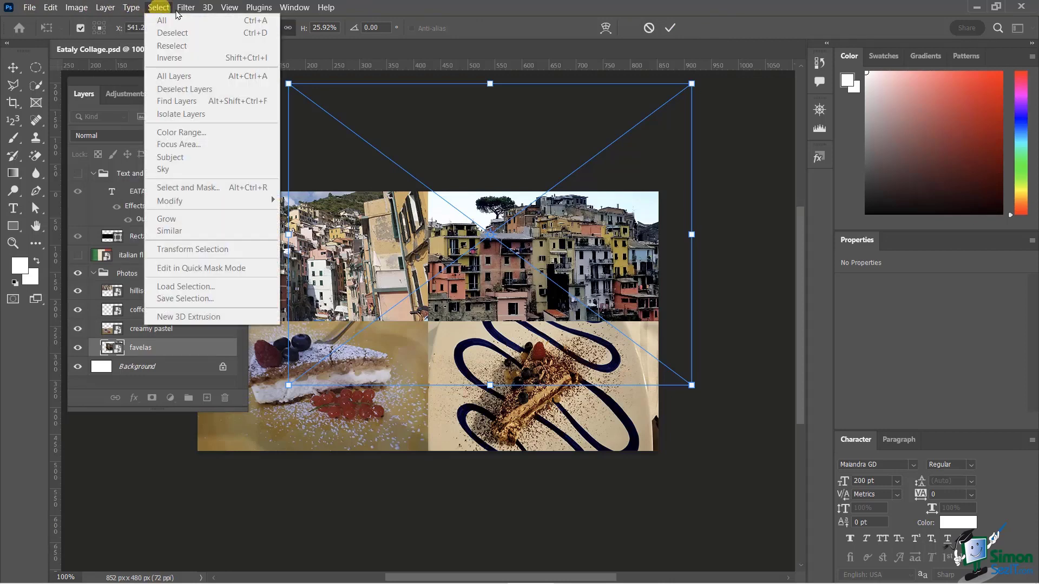
click(541, 24)
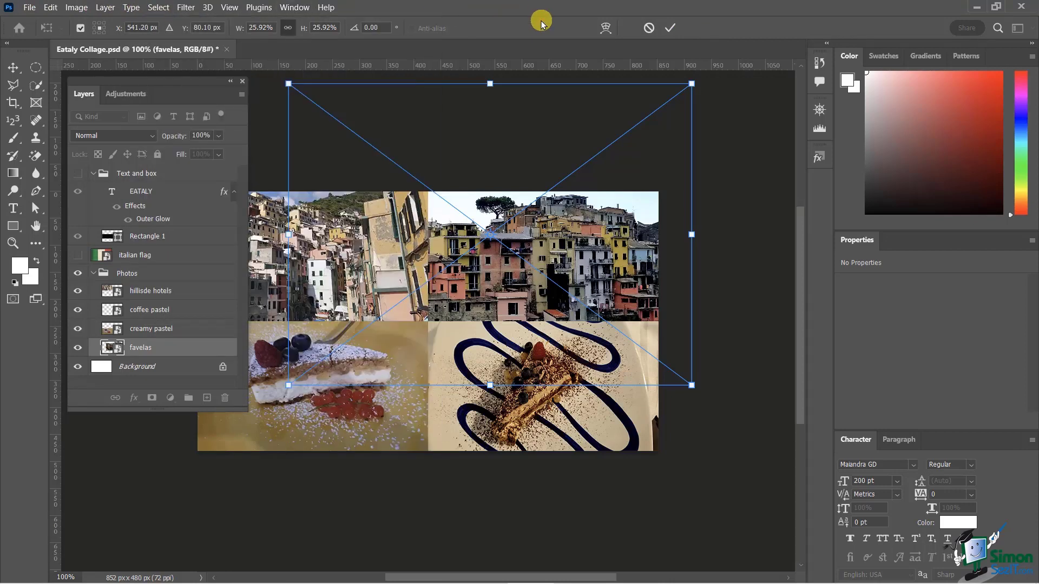
click(668, 27)
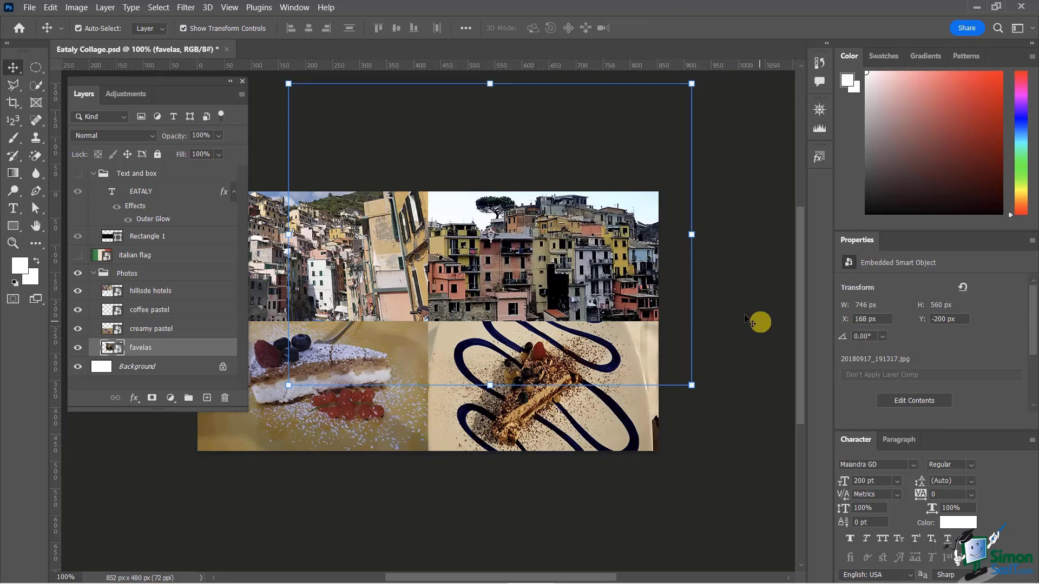
Enlarge the creamy pastel photo to about 575 by 276 px, nudge it to about X -62 px, and commit the transform
drag(146, 79, 710, 124)
click(220, 418)
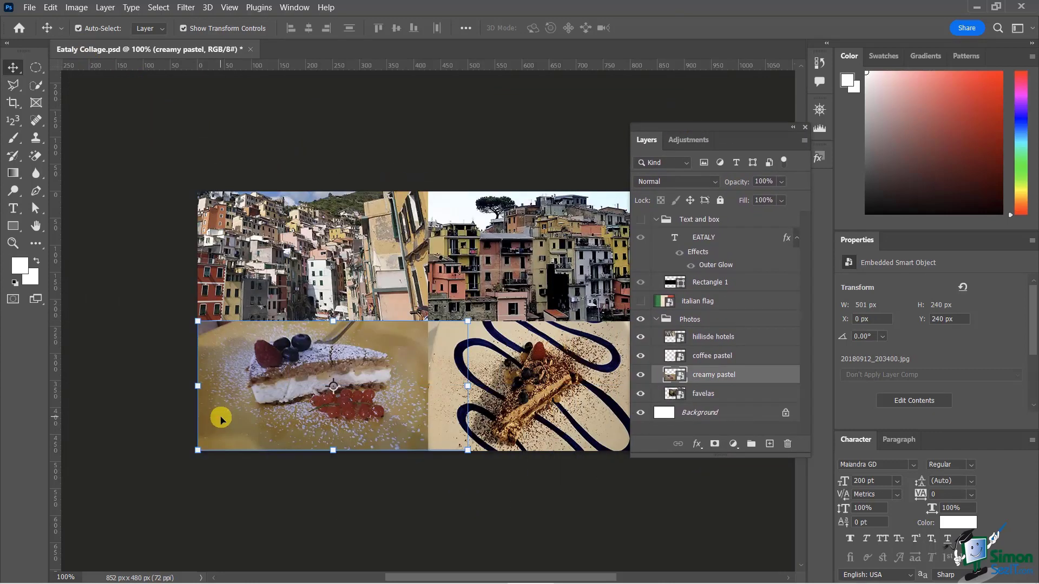
drag(198, 451, 157, 476)
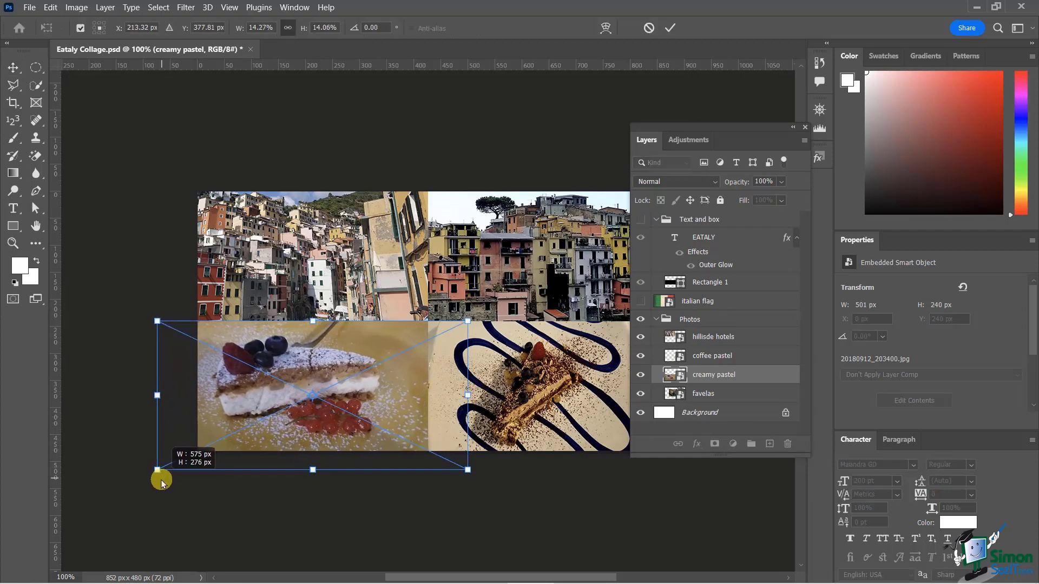
drag(255, 444, 262, 445)
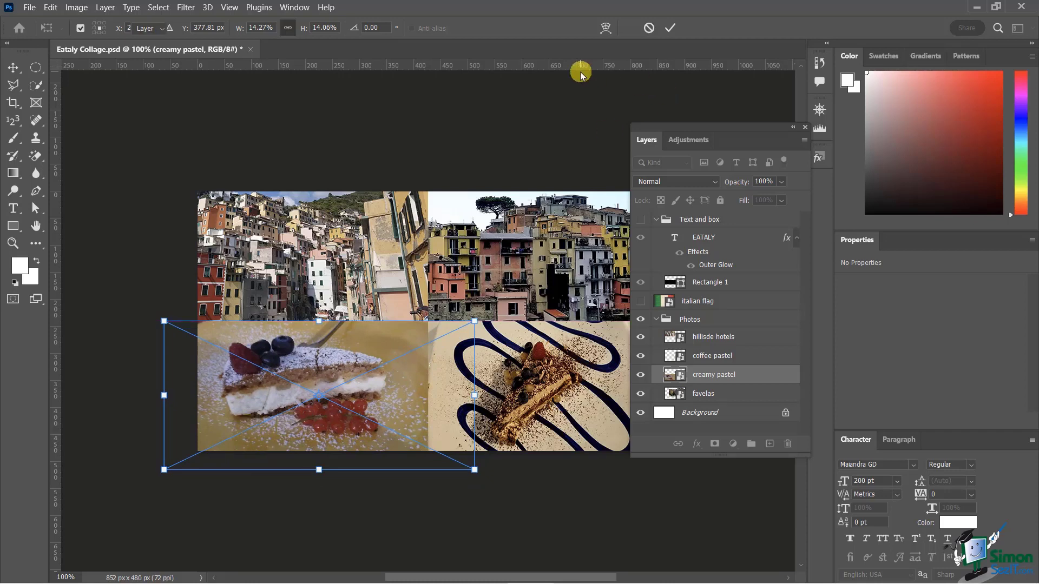
key(Return)
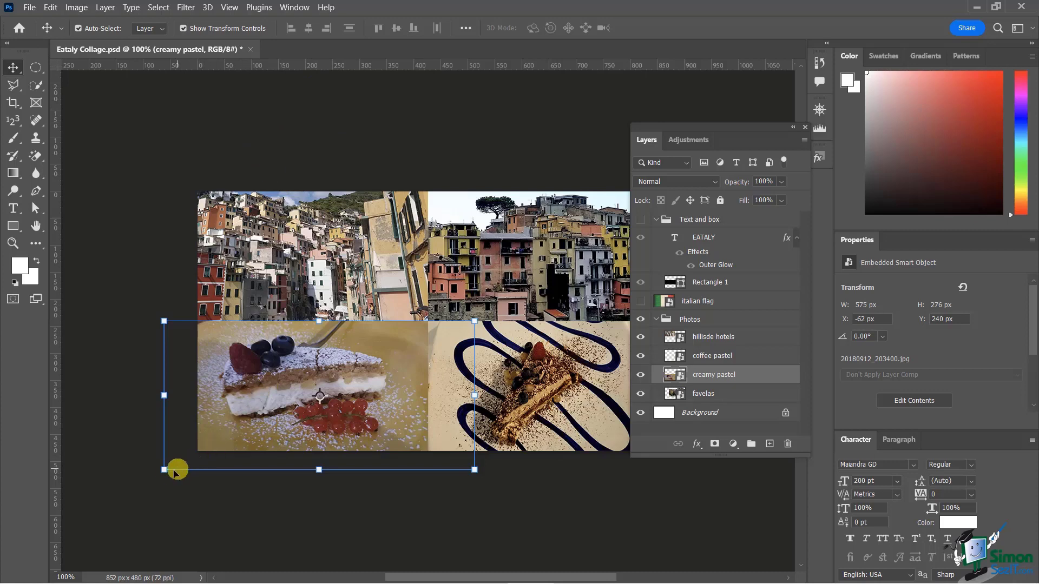
Refine the creamy pastel photo's scale to about 14.05% wide and 13.84% high, commit the transform, and deselect the layer
mouse_move(166, 472)
mouse_down()
mouse_move(181, 460)
mouse_move(163, 480)
mouse_up()
click(669, 27)
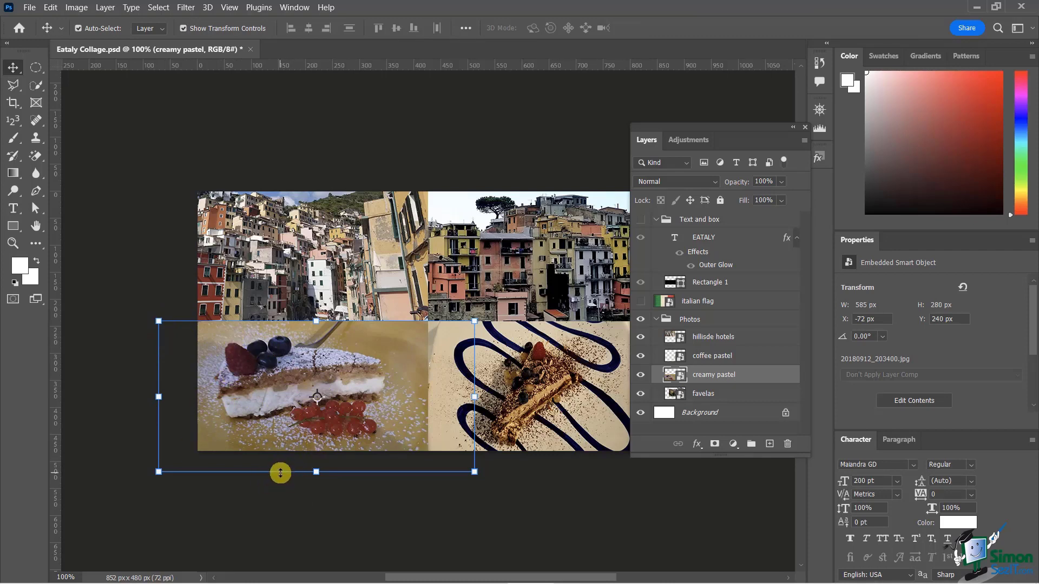
mouse_move(158, 471)
mouse_down()
mouse_move(139, 494)
mouse_move(209, 492)
mouse_move(163, 470)
mouse_move(165, 456)
mouse_move(182, 458)
mouse_move(169, 467)
mouse_up()
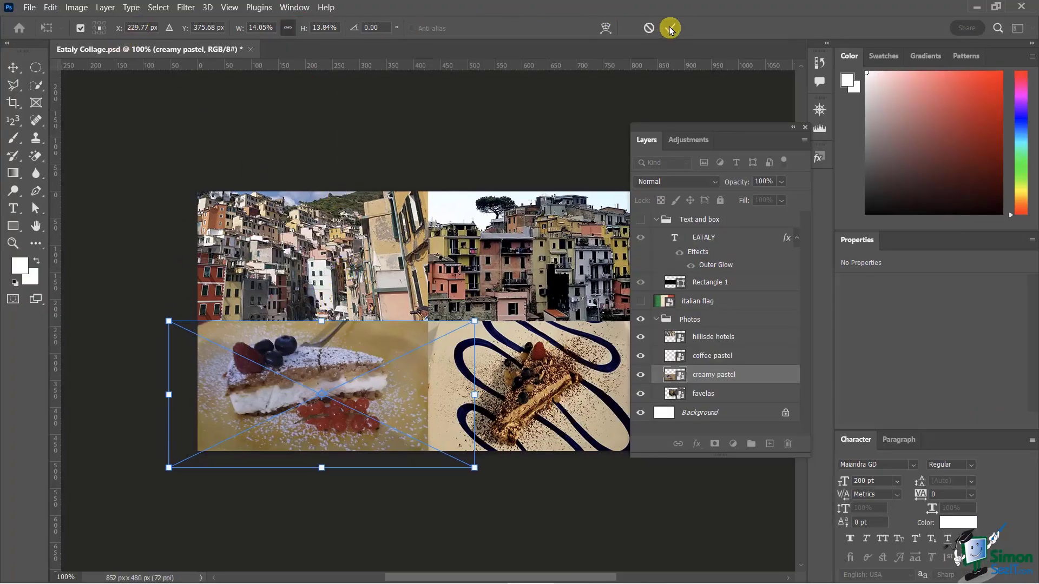
click(670, 28)
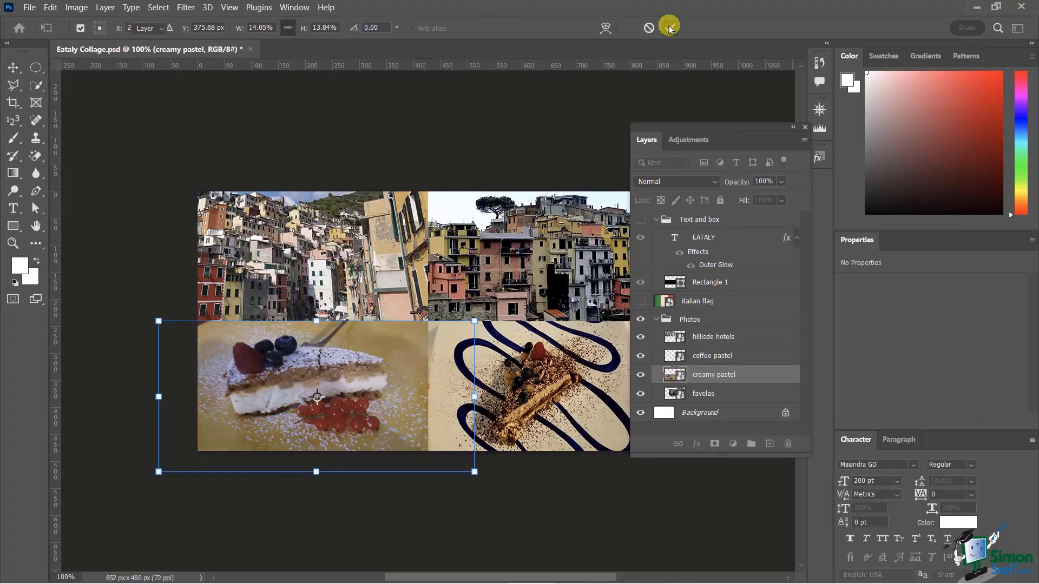
click(246, 127)
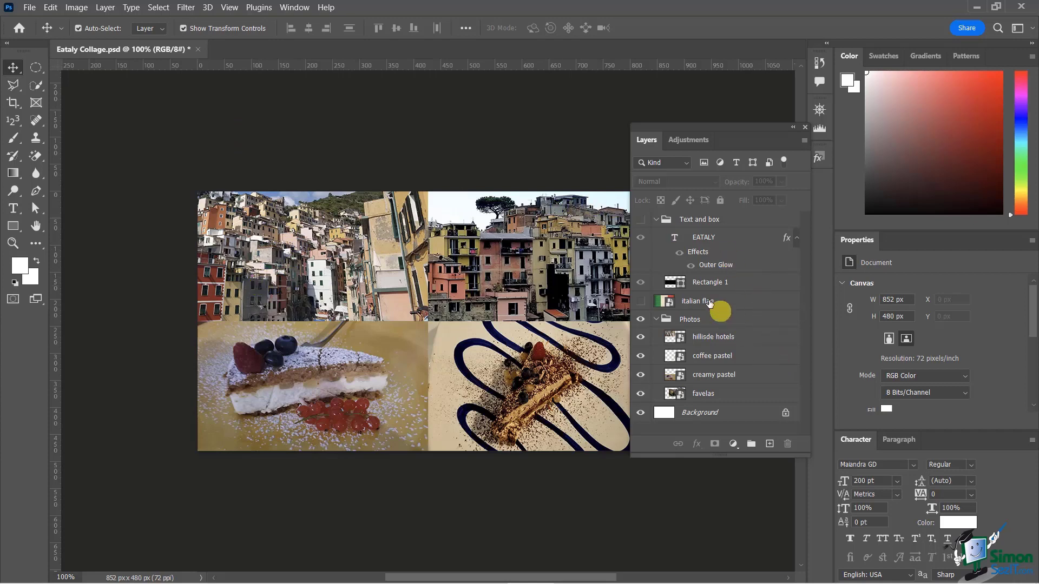
Make the Text and box group visible and move the floating Layers panel clear of the collage
click(641, 220)
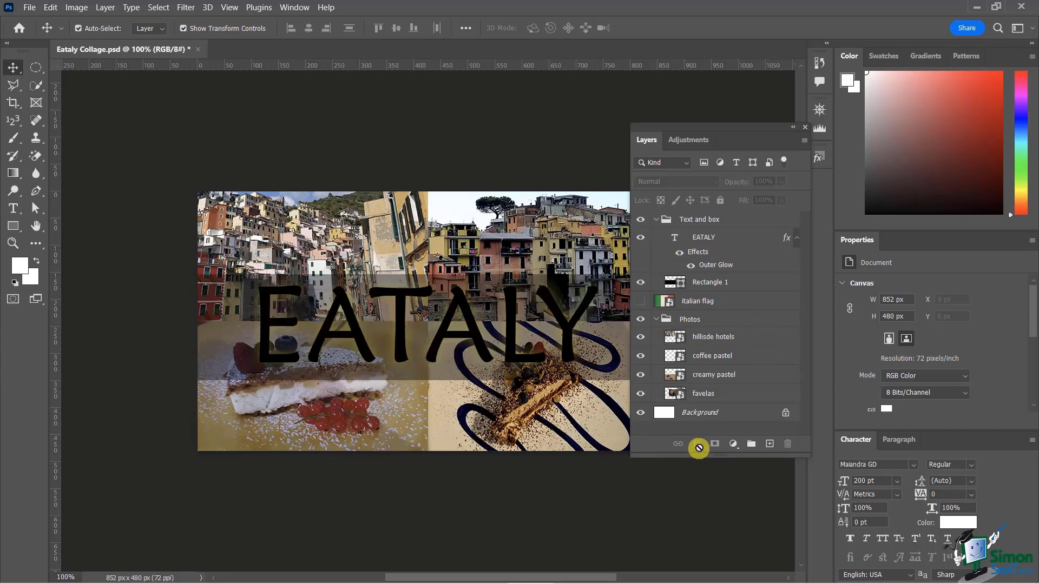
drag(725, 130, 764, 109)
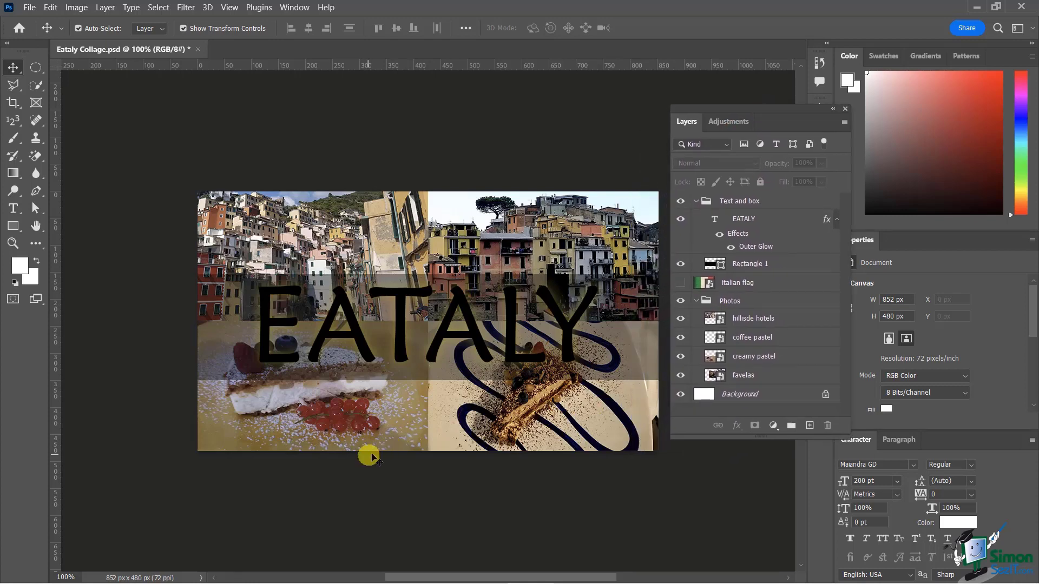
Rotate Rectangle 1 to about -24.47°, scale it to about 116.08% so it spans the collage diagonally, and commit the transform
click(755, 265)
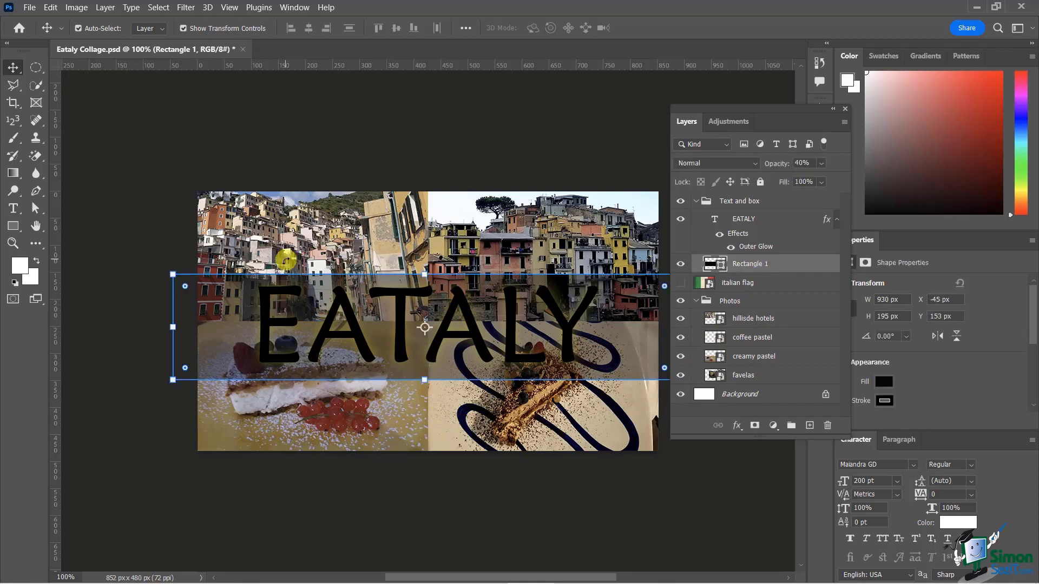
drag(745, 112, 793, 121)
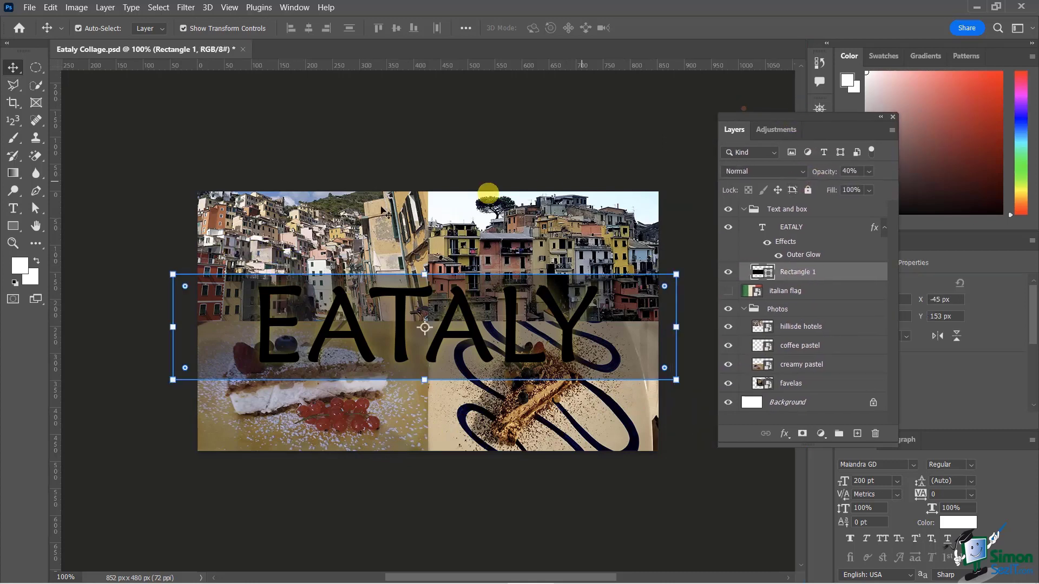
click(165, 259)
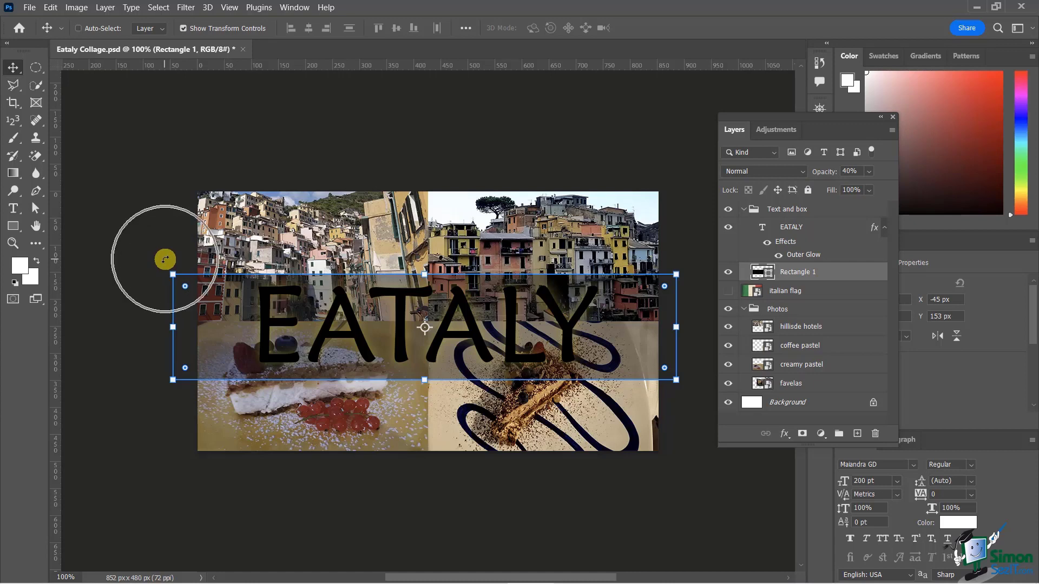
drag(165, 258, 151, 376)
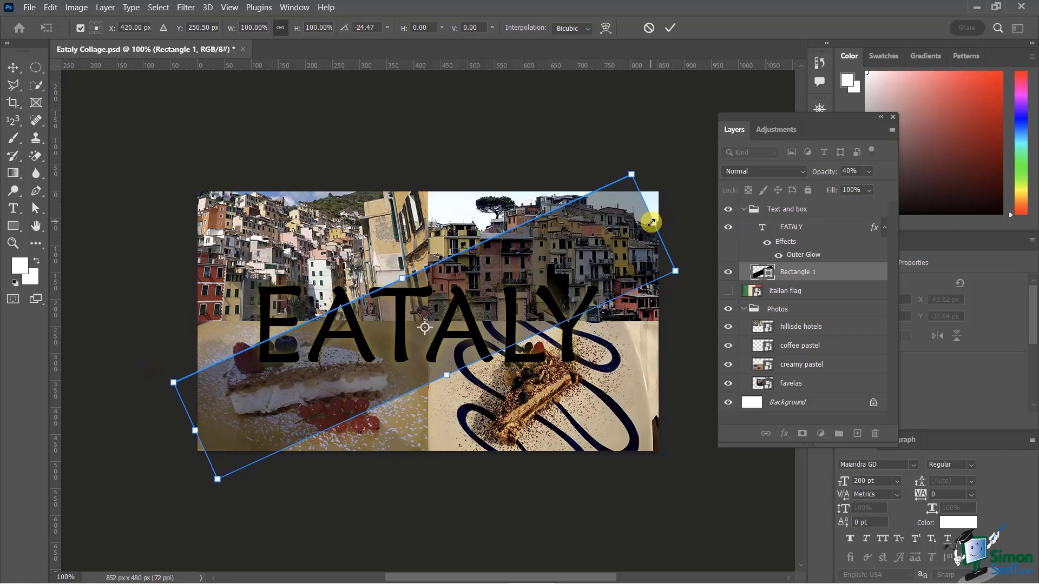
drag(653, 222, 683, 207)
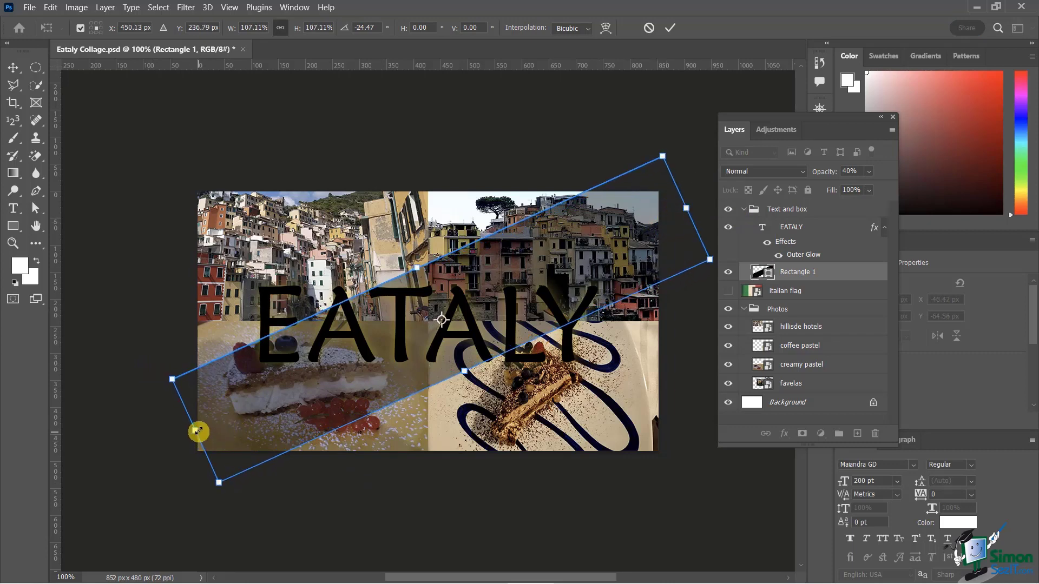
drag(197, 430, 157, 448)
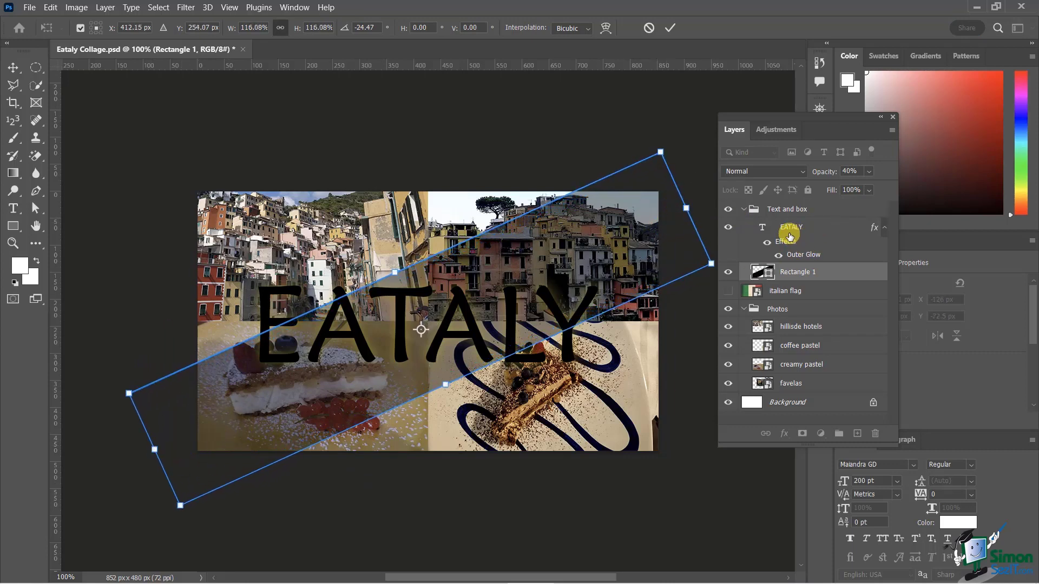
key(Return)
Rotate the EATALY text counterclockwise to follow the diagonal of Rectangle 1, commit the transform, and deselect the layer
click(792, 230)
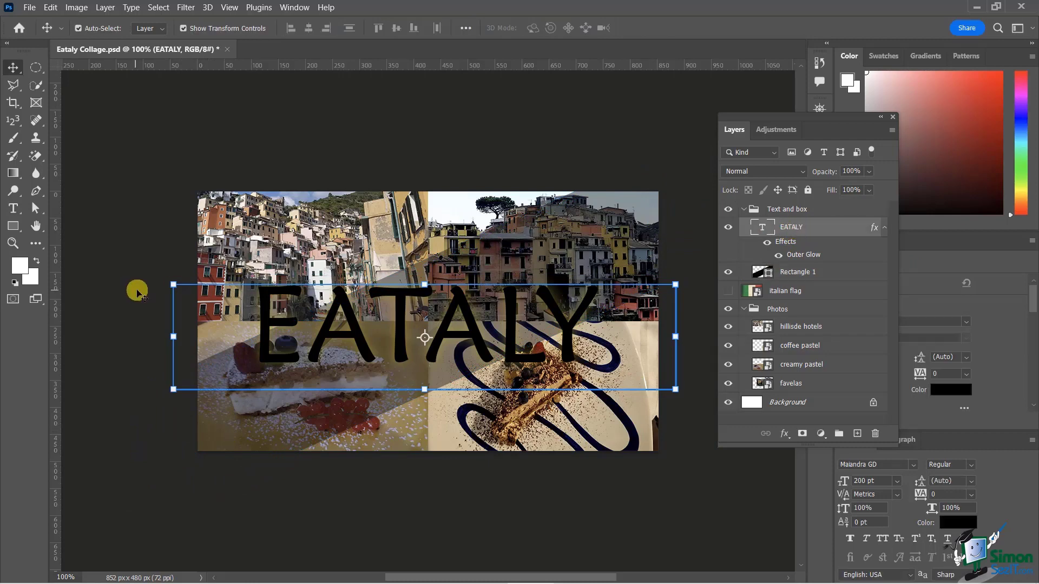
key(ctrl+t)
drag(154, 287, 156, 385)
click(670, 28)
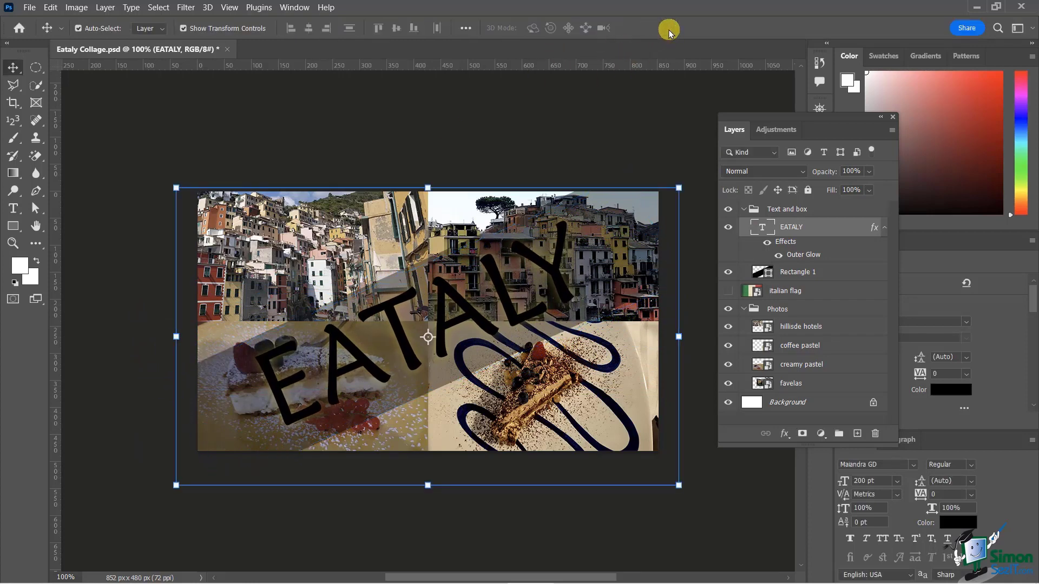
click(95, 216)
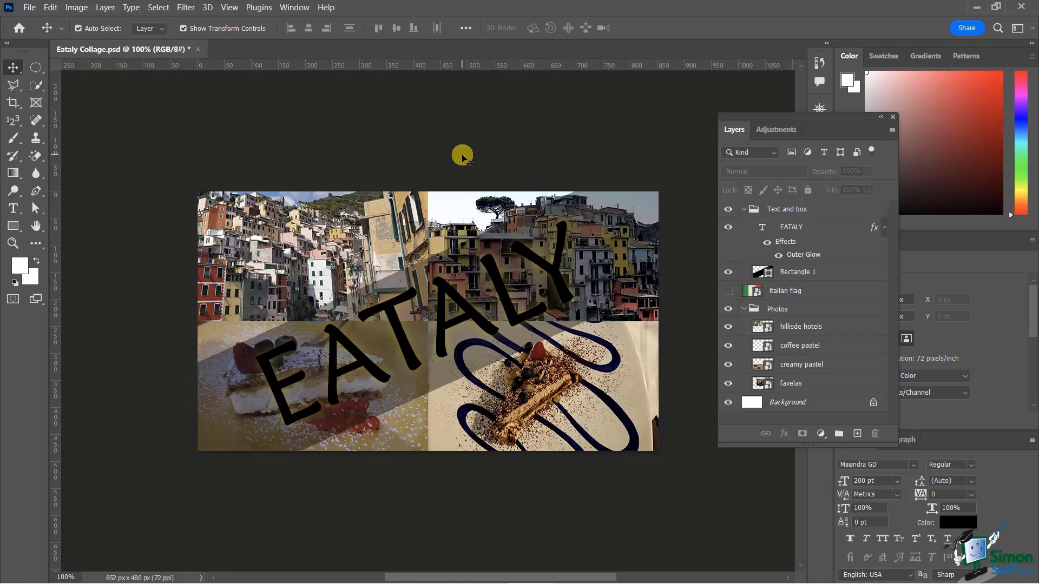
Try picking layers directly on the canvas with the Move tool, deselect everything, and turn Auto-Select back on
scroll(461, 157, up, 1)
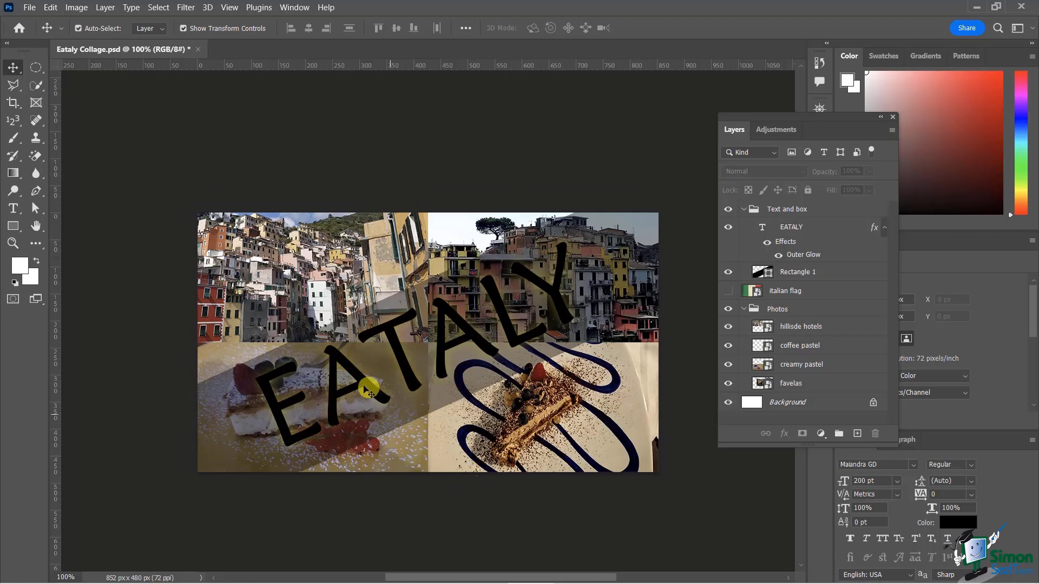
click(509, 435)
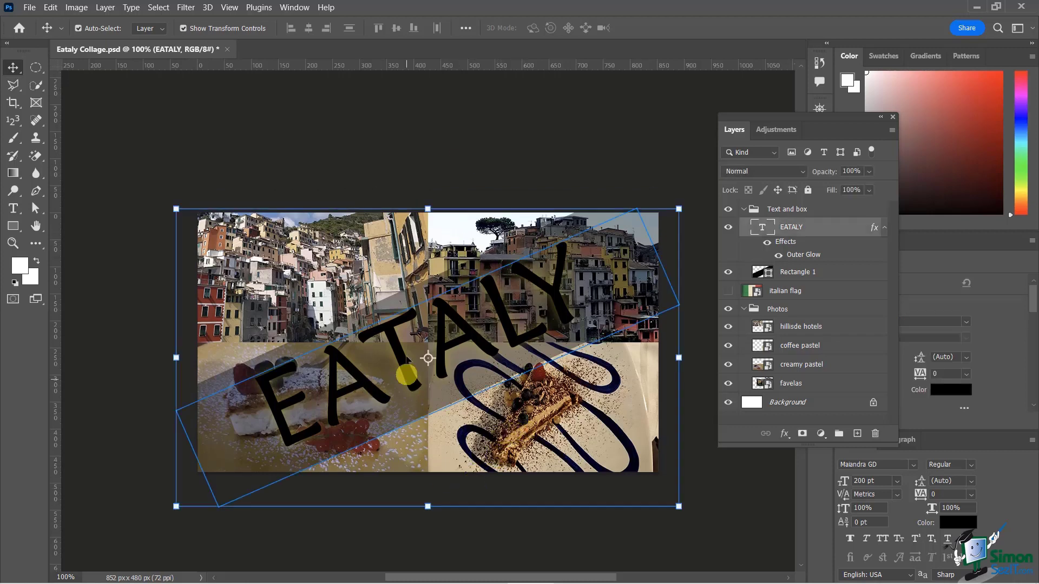
click(217, 161)
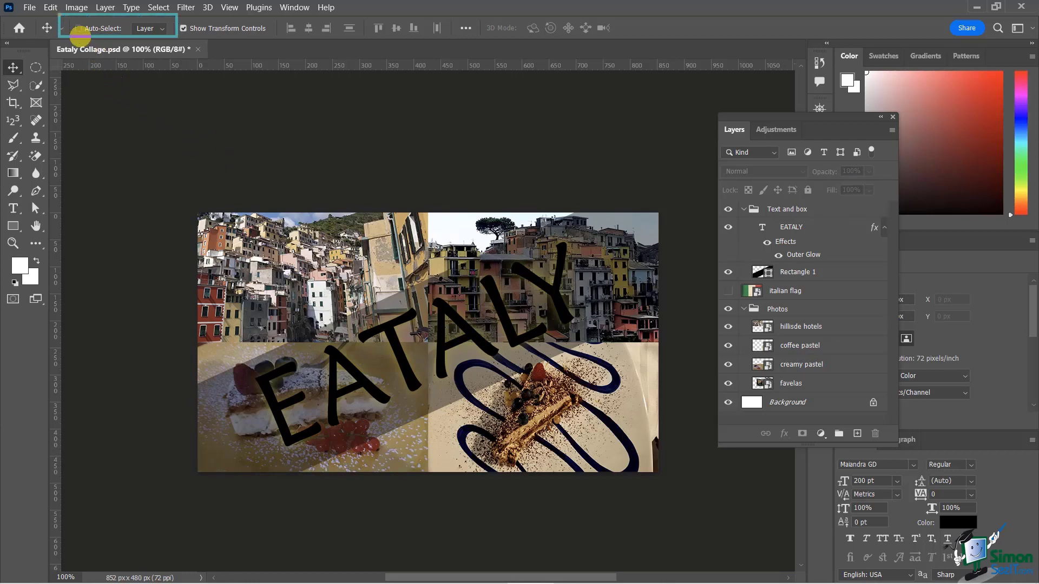
click(79, 28)
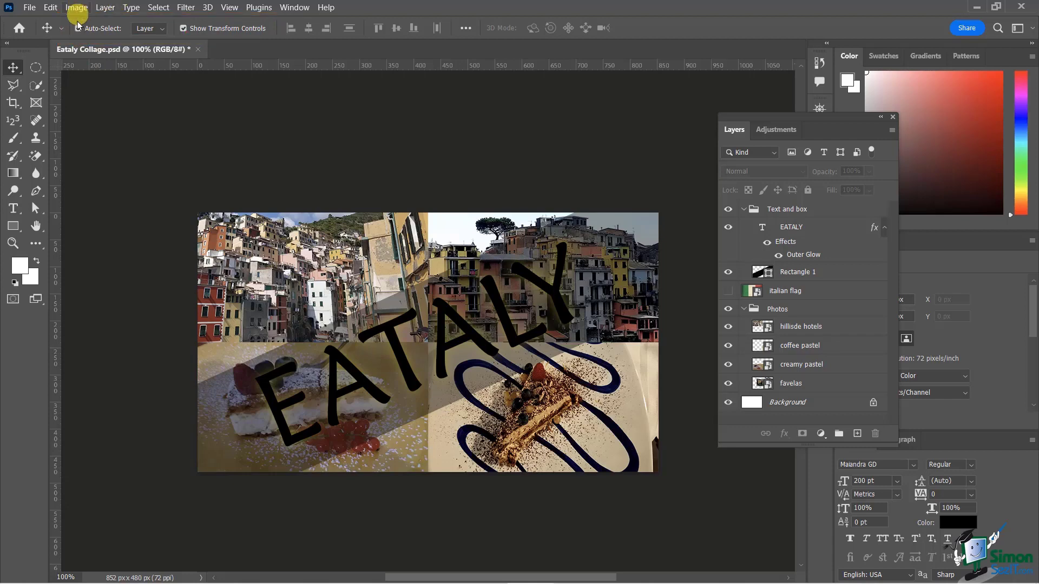
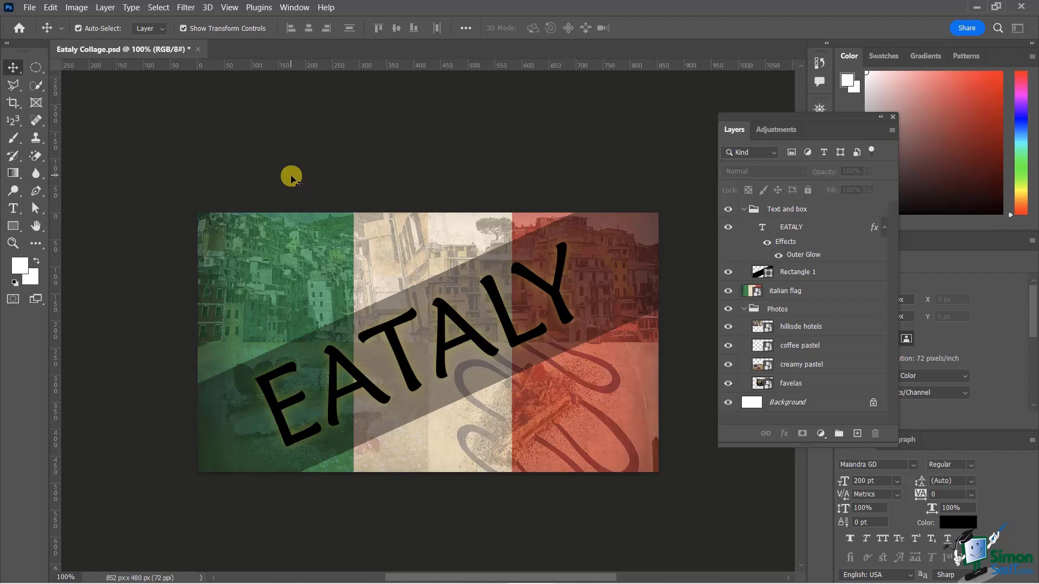
click(19, 28)
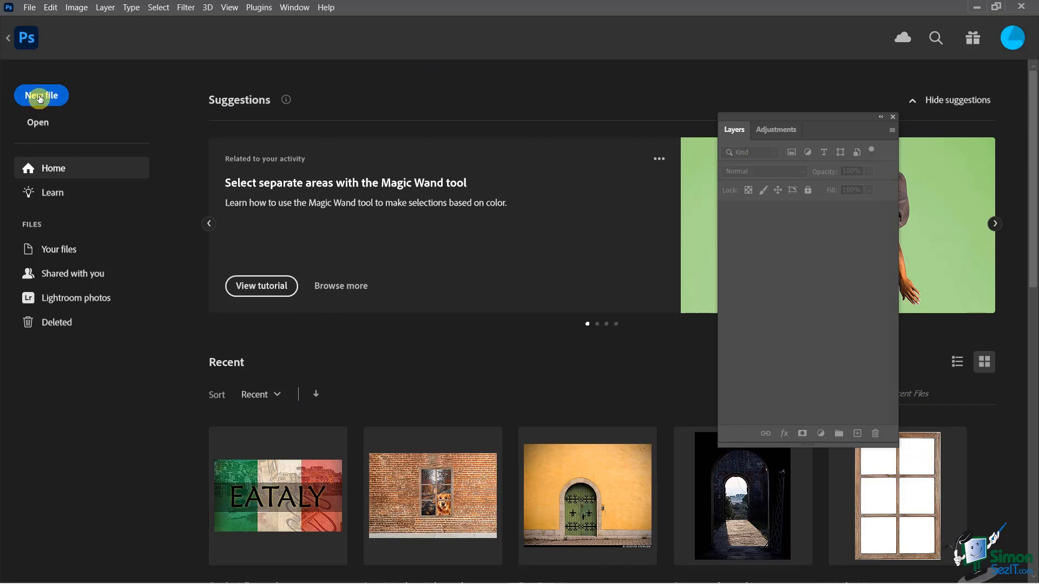
click(22, 36)
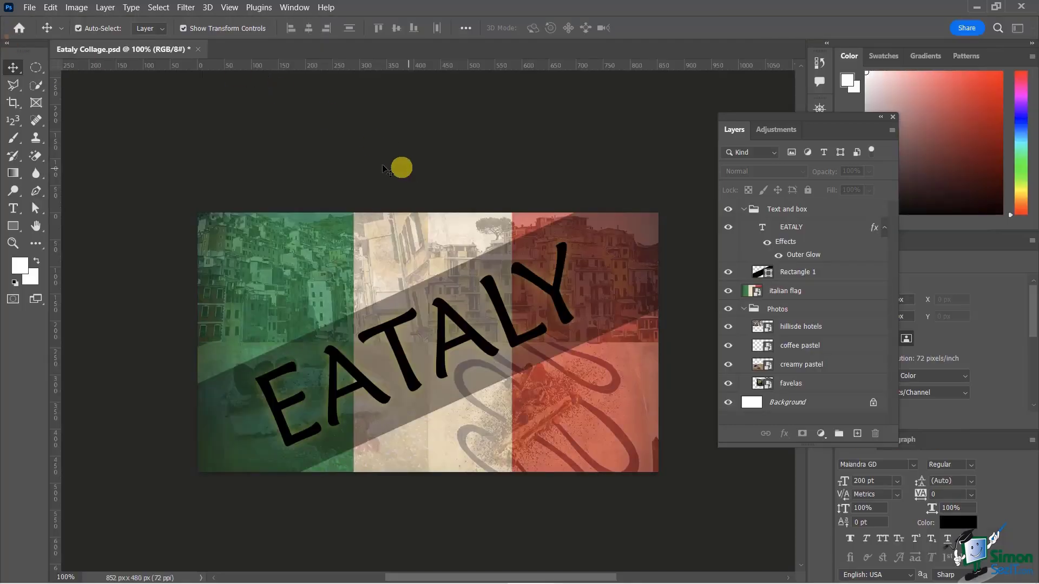
click(29, 8)
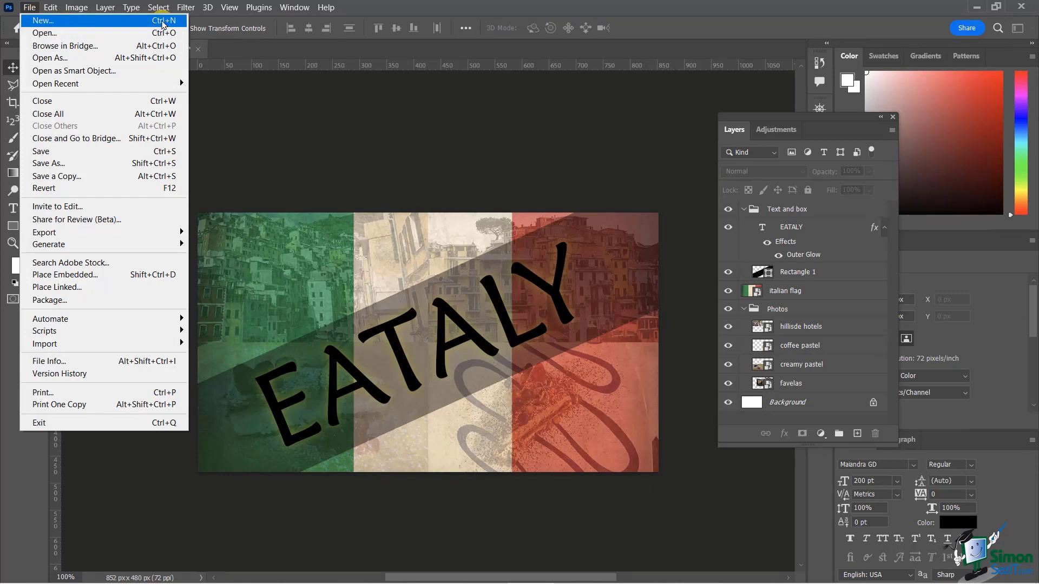
click(427, 17)
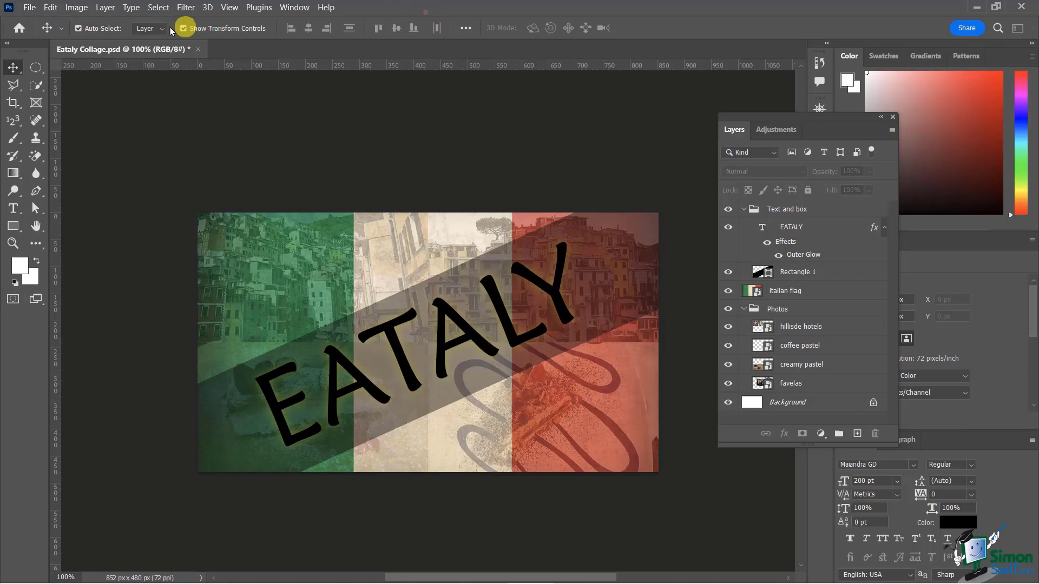
Start a new document from the Home screen and browse the Saved, Photo, Print and Web presets, ending on Print
click(17, 28)
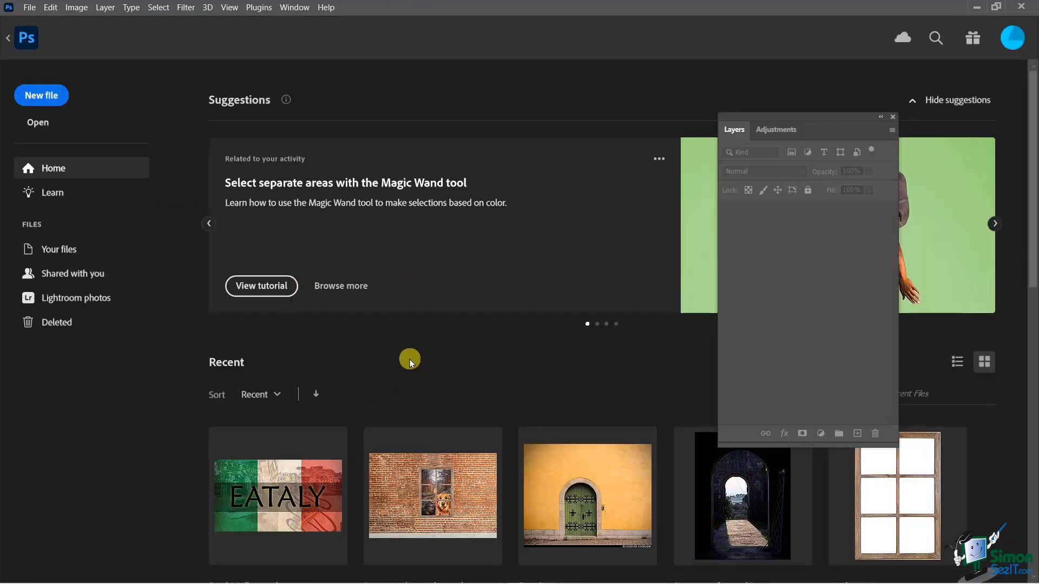
click(32, 102)
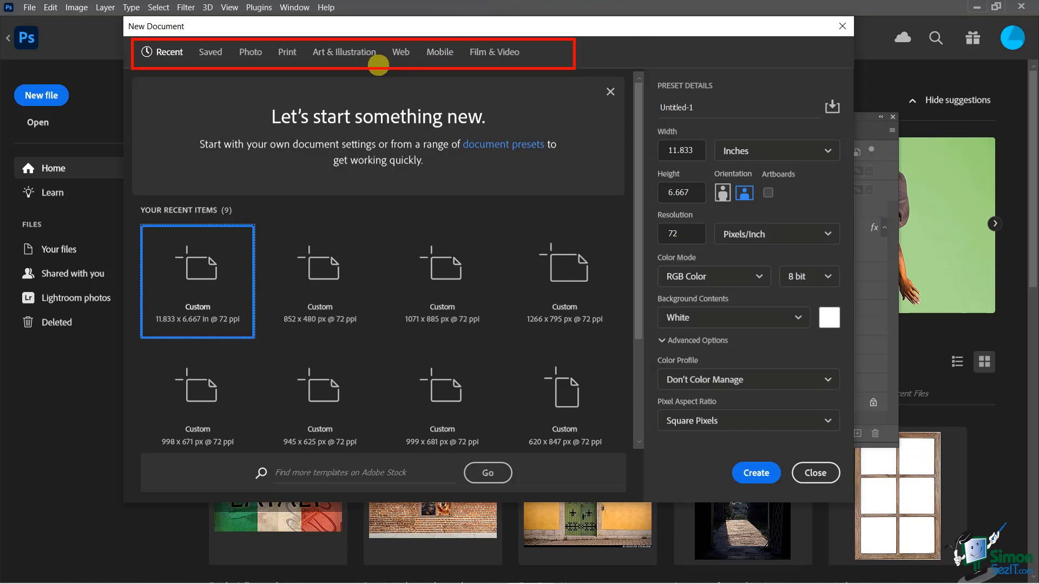
click(211, 54)
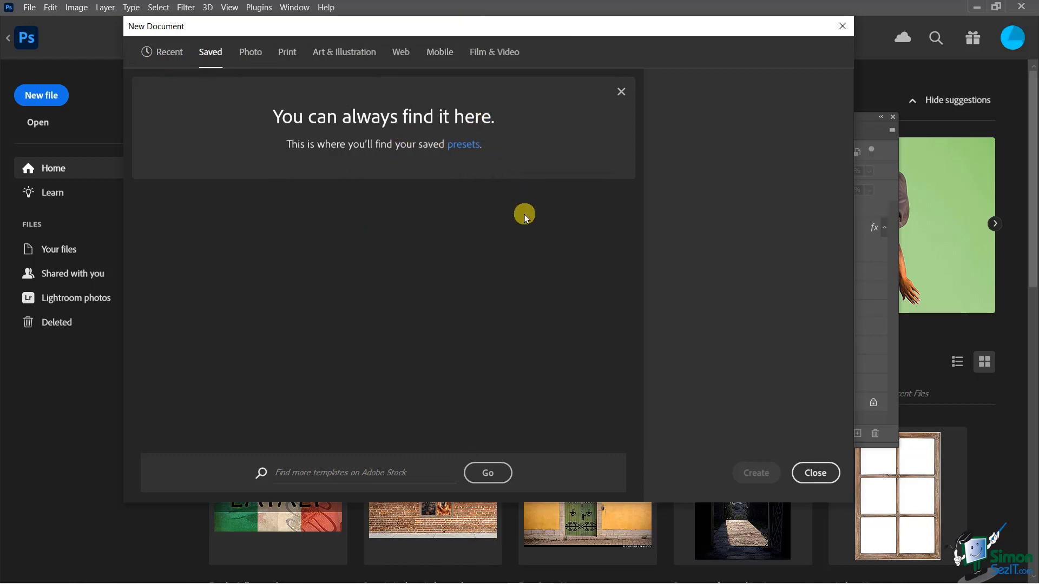
click(254, 59)
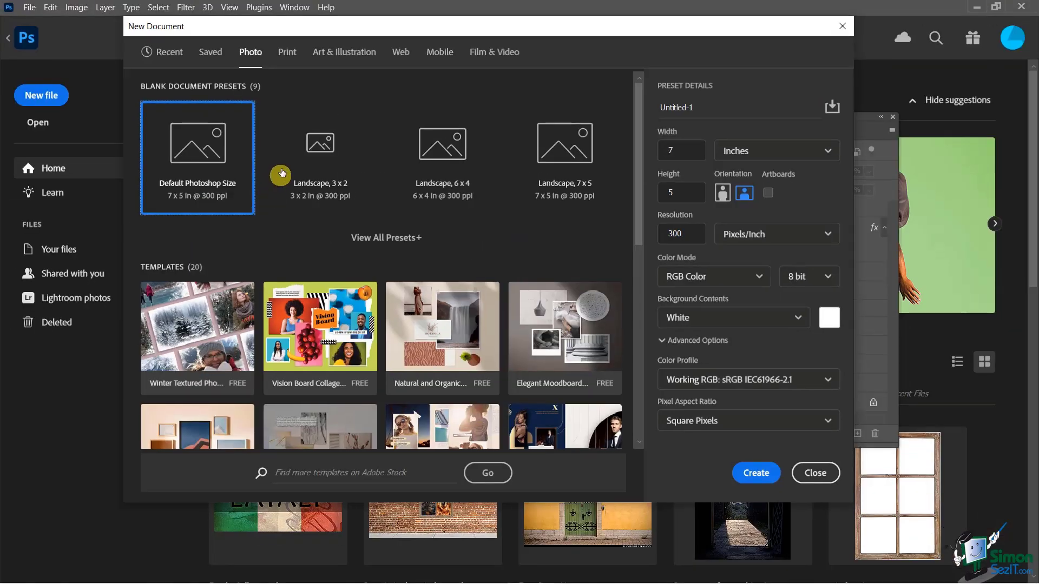
click(297, 56)
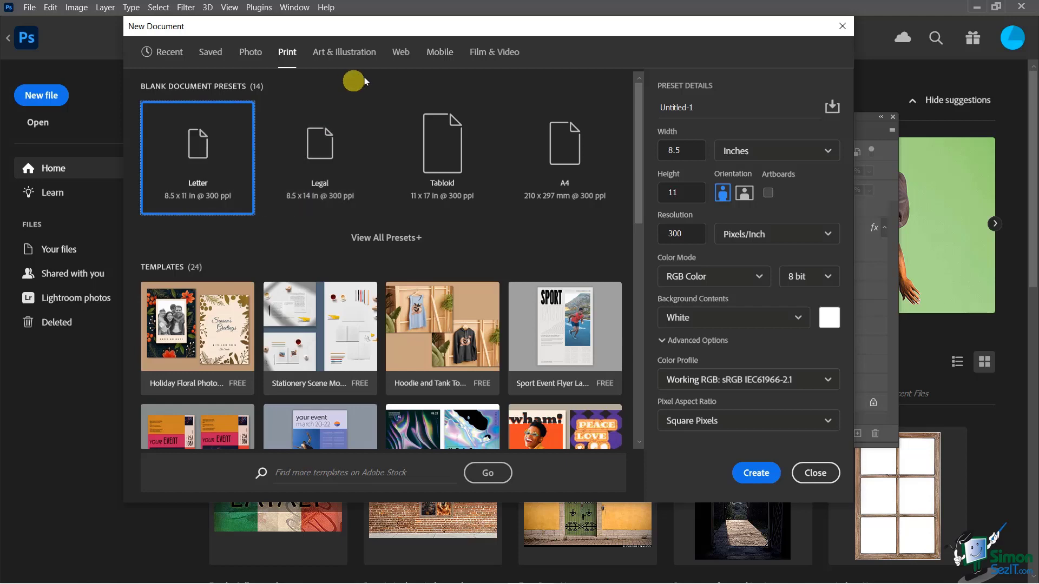
click(401, 55)
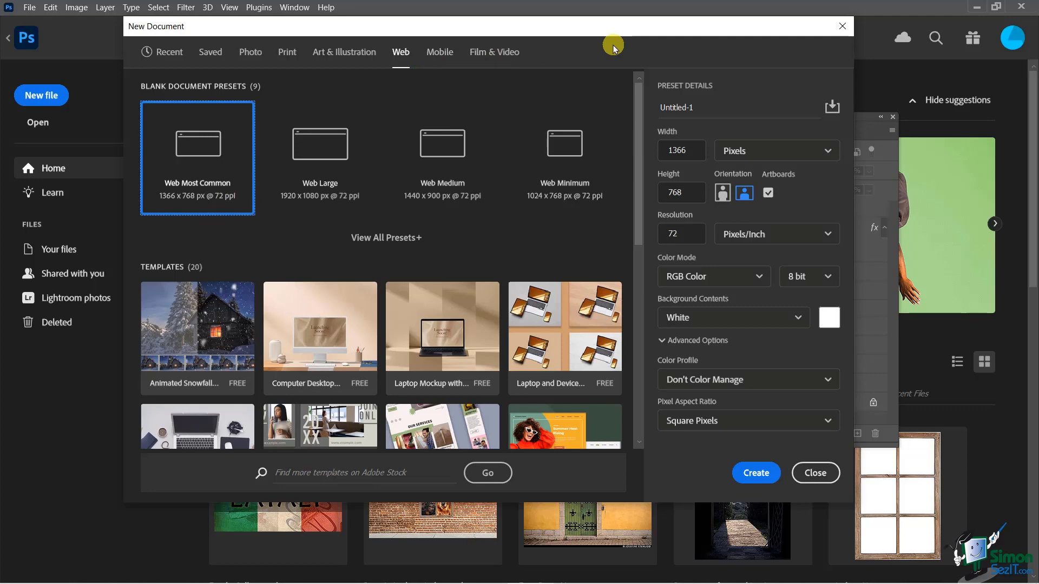
click(283, 54)
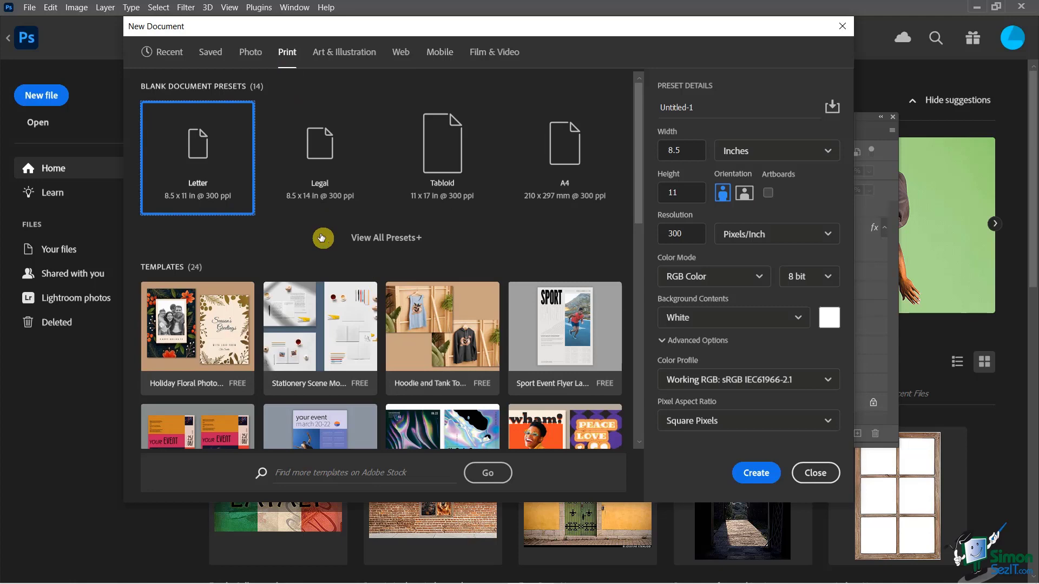
Browse the Art & Illustration document presets and templates, and return to the Print presets
drag(638, 105, 644, 81)
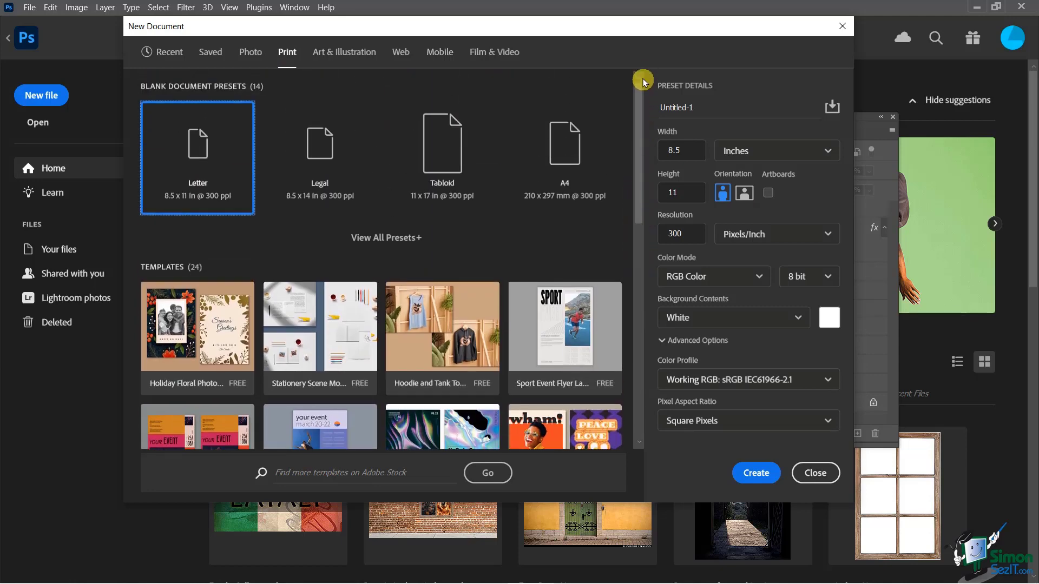
click(331, 54)
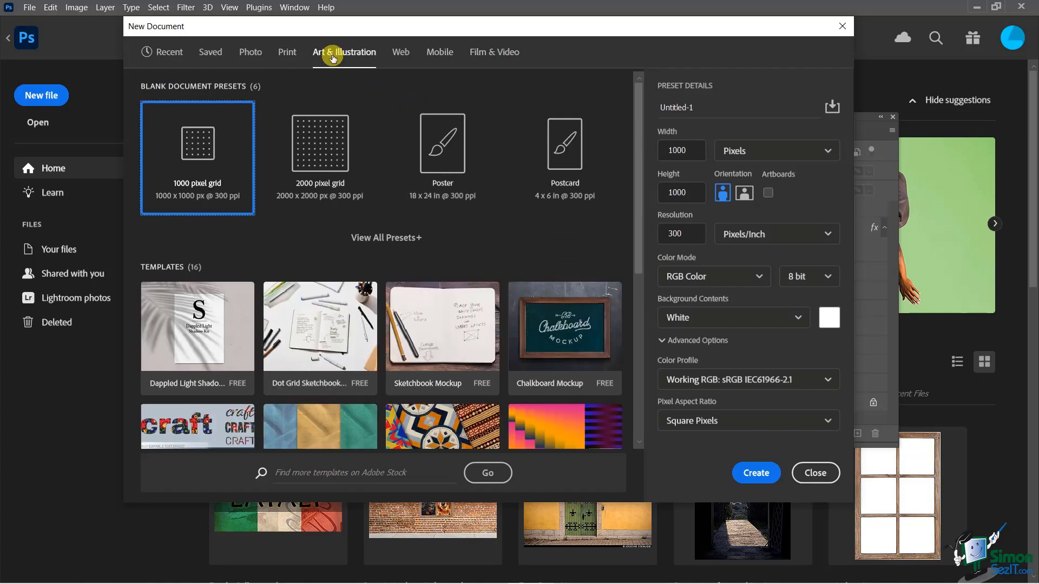
scroll(442, 258, down, 5)
scroll(441, 259, up, 5)
click(284, 54)
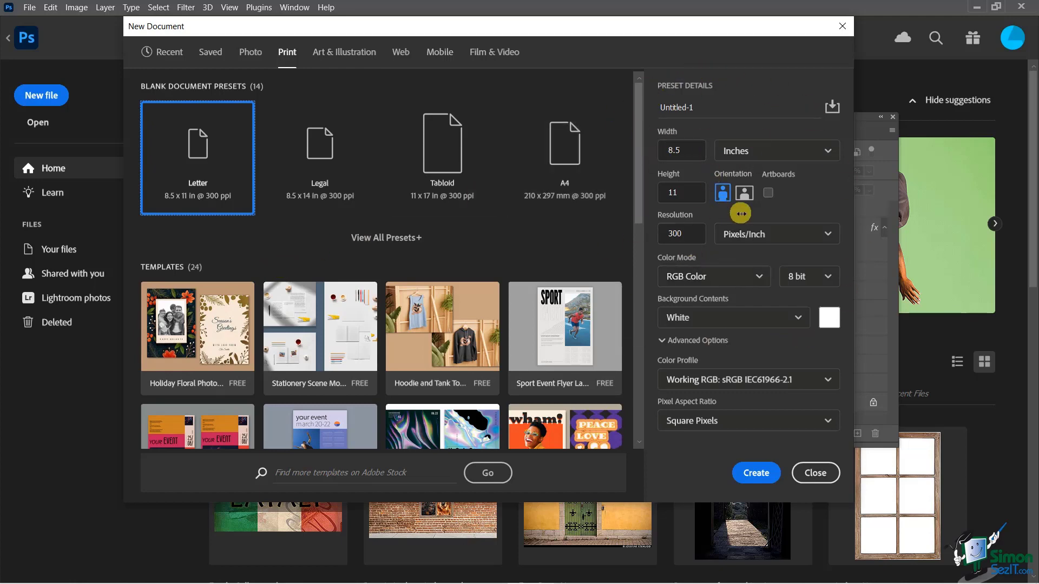
Set the new document's width to 12 inches and its height to 7 inches, keeping Inches as the unit
drag(686, 150, 654, 149)
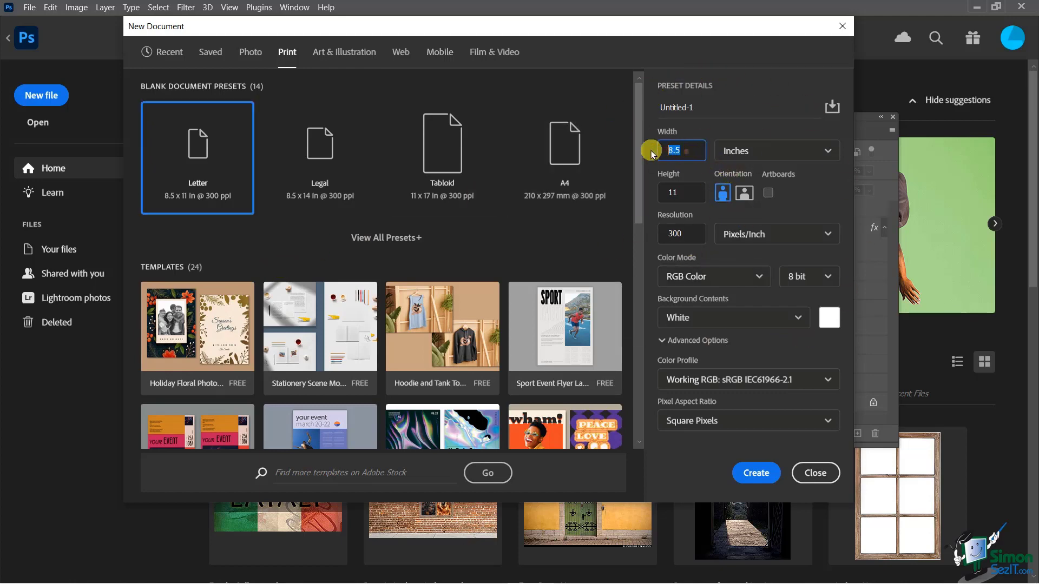
text(12)
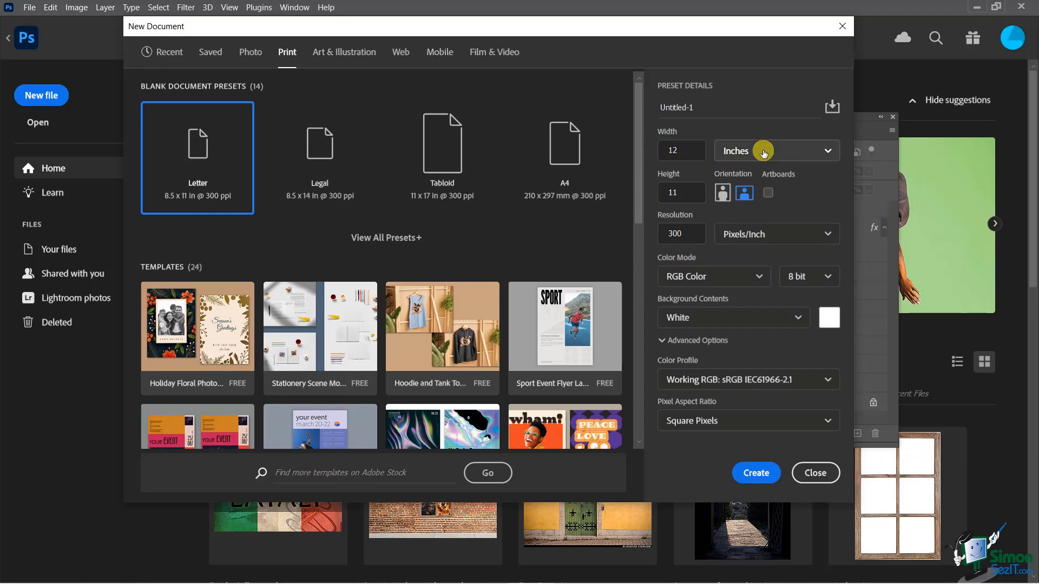
click(767, 155)
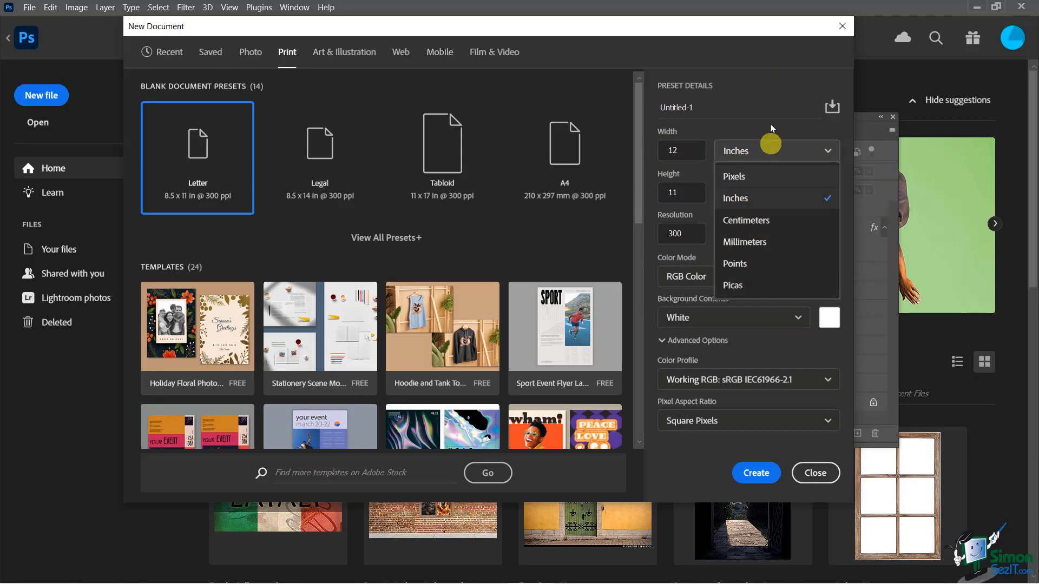
click(742, 70)
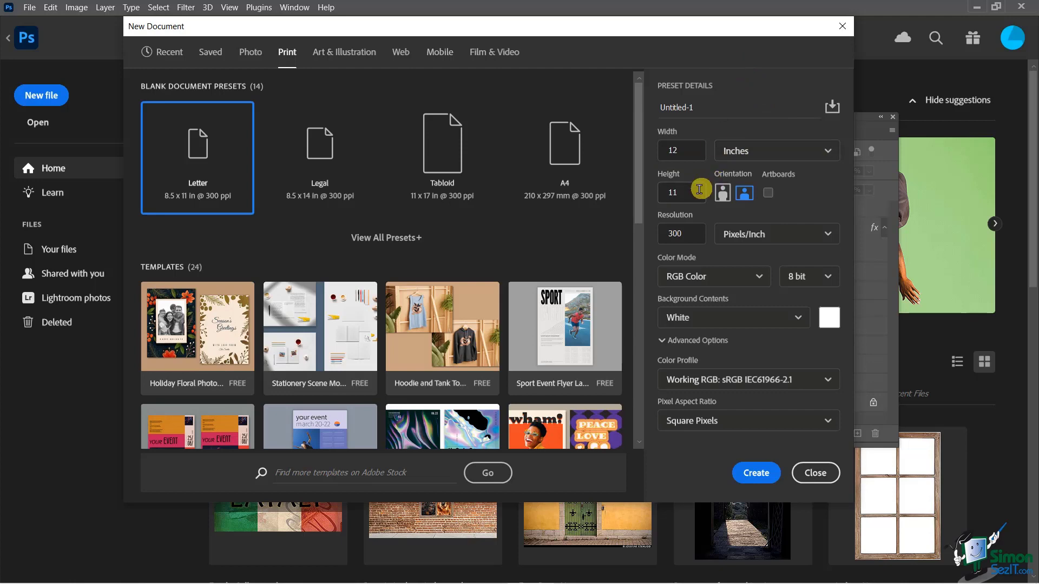
drag(700, 192, 670, 192)
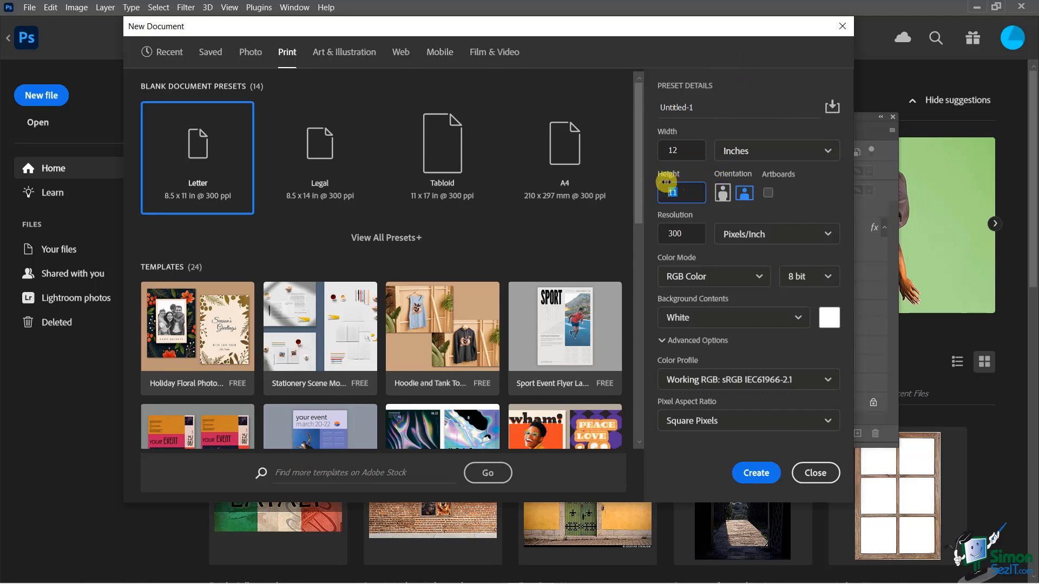
text(7)
click(822, 207)
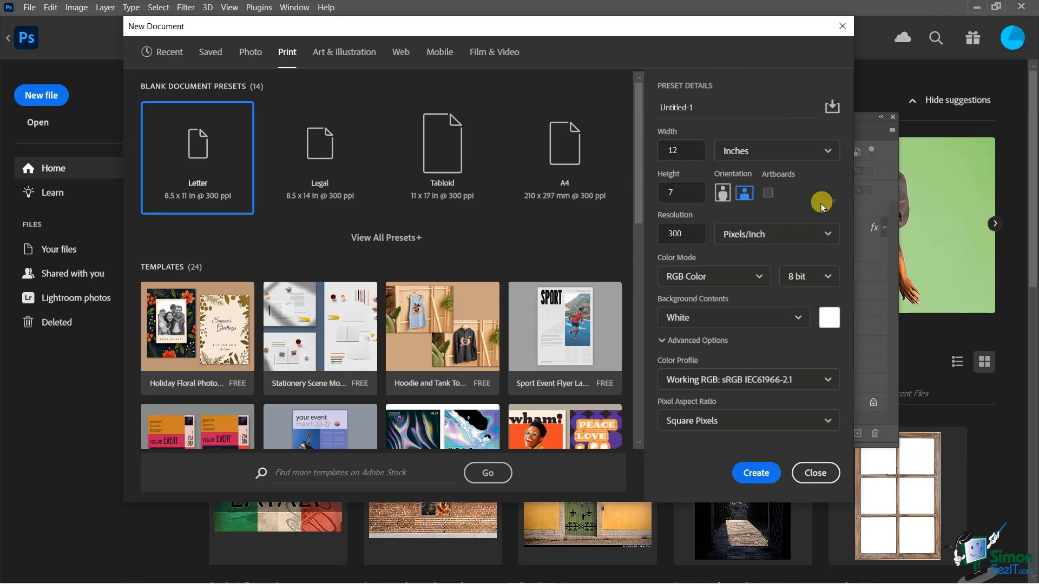
Toggle the new document's orientation between portrait and landscape several times, ending on landscape
click(724, 196)
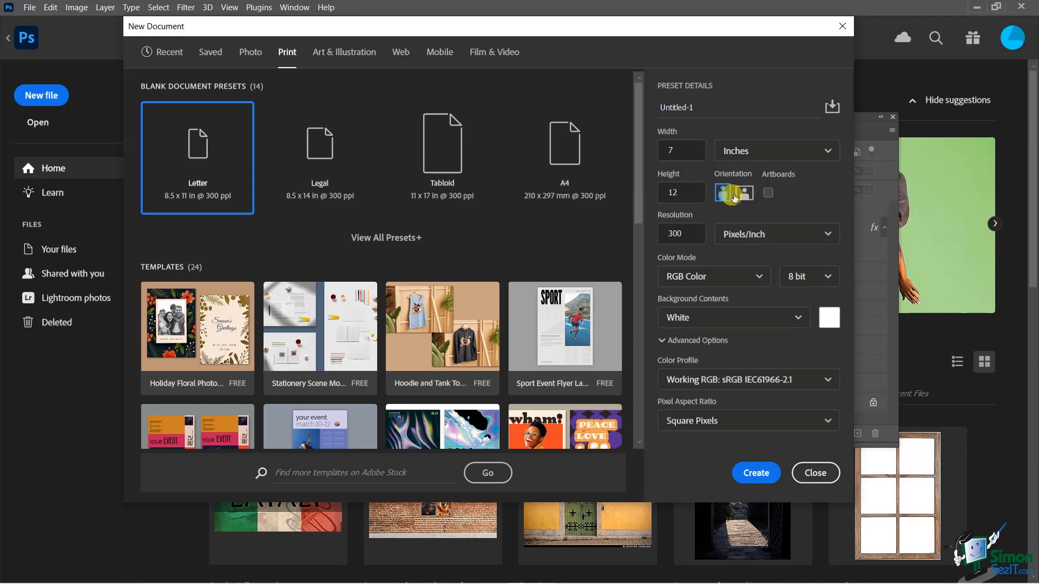
click(744, 197)
click(726, 196)
click(743, 197)
click(726, 196)
click(746, 198)
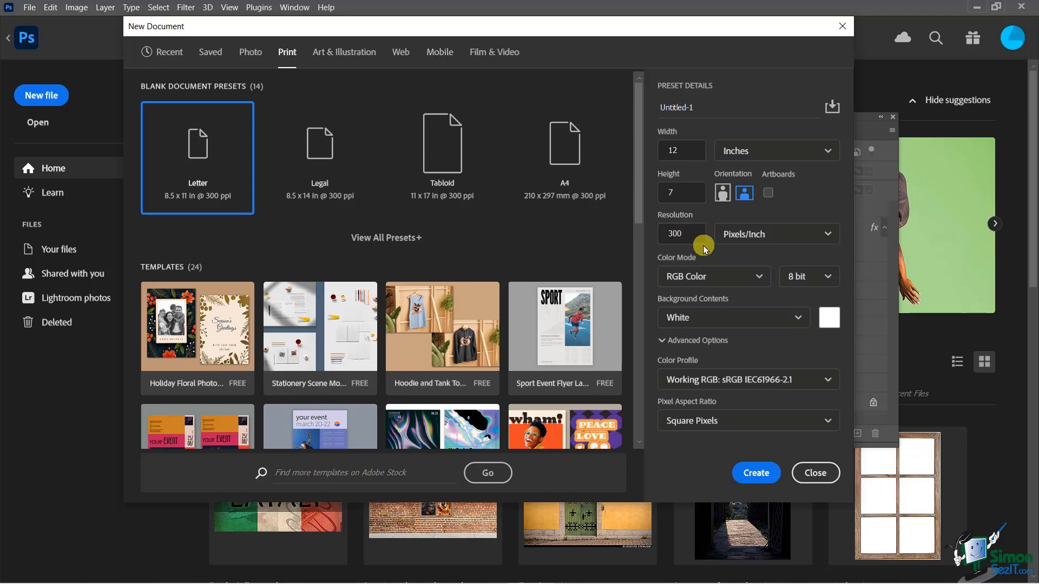
Try the CMYK and RGB color modes, settle on CMYK Color, and keep the background contents White
click(710, 283)
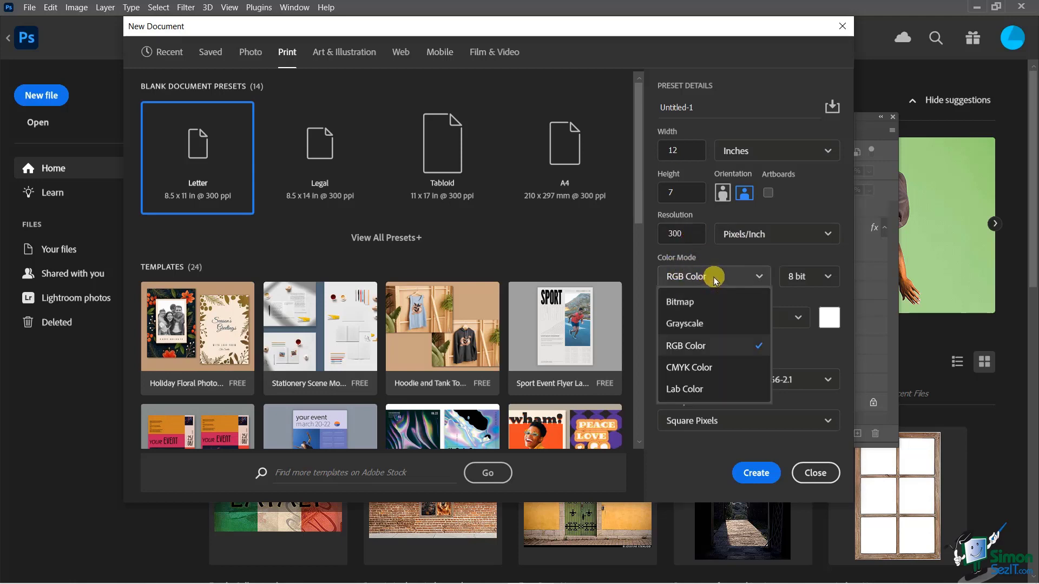
click(687, 367)
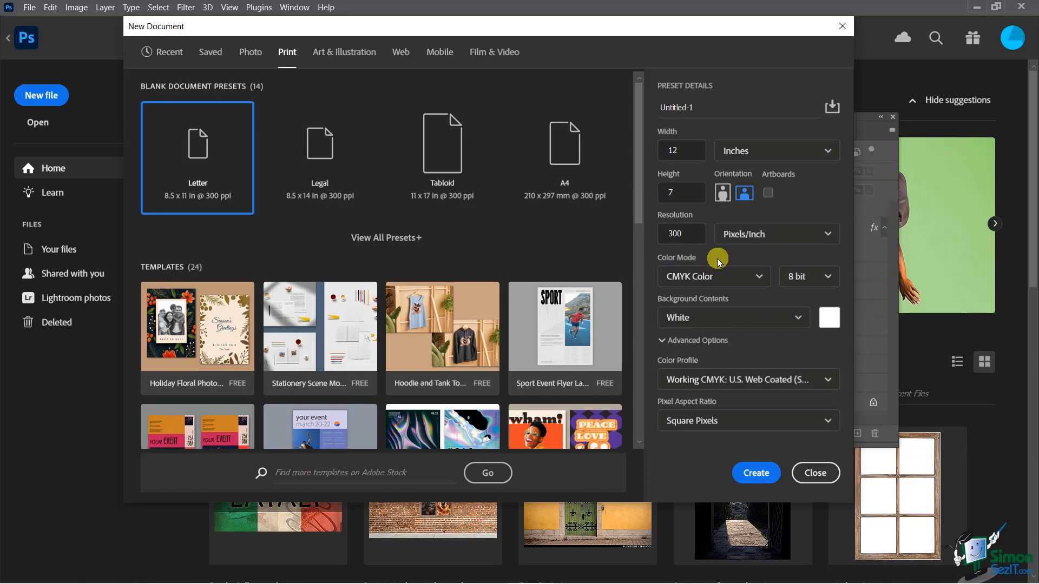
click(718, 279)
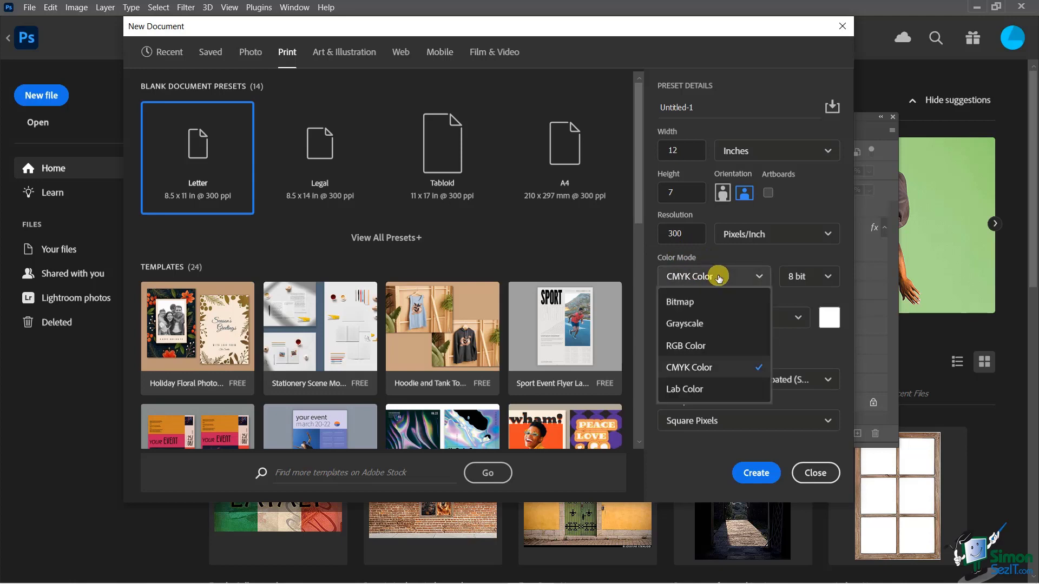
click(698, 349)
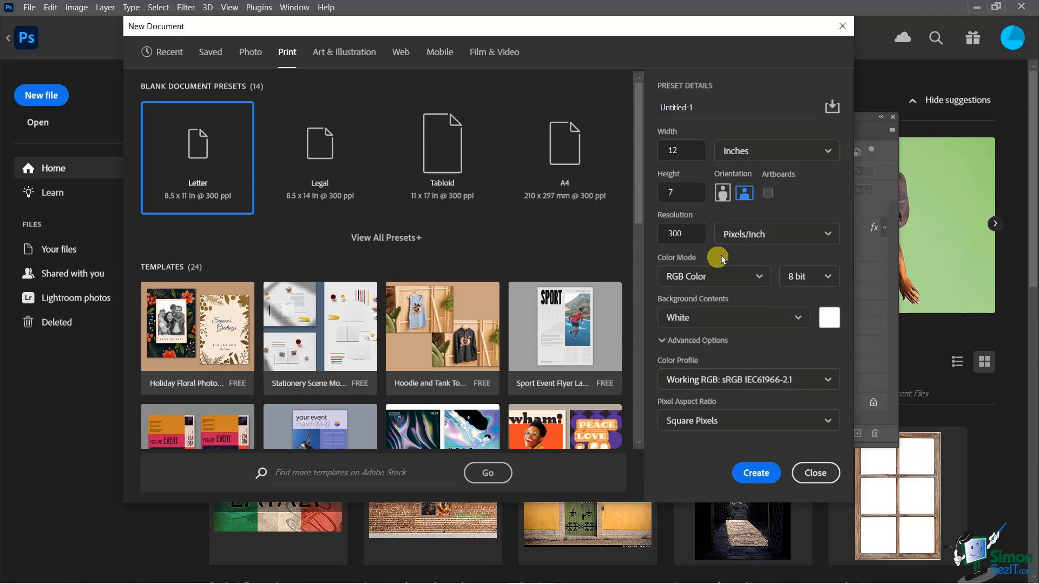
click(698, 278)
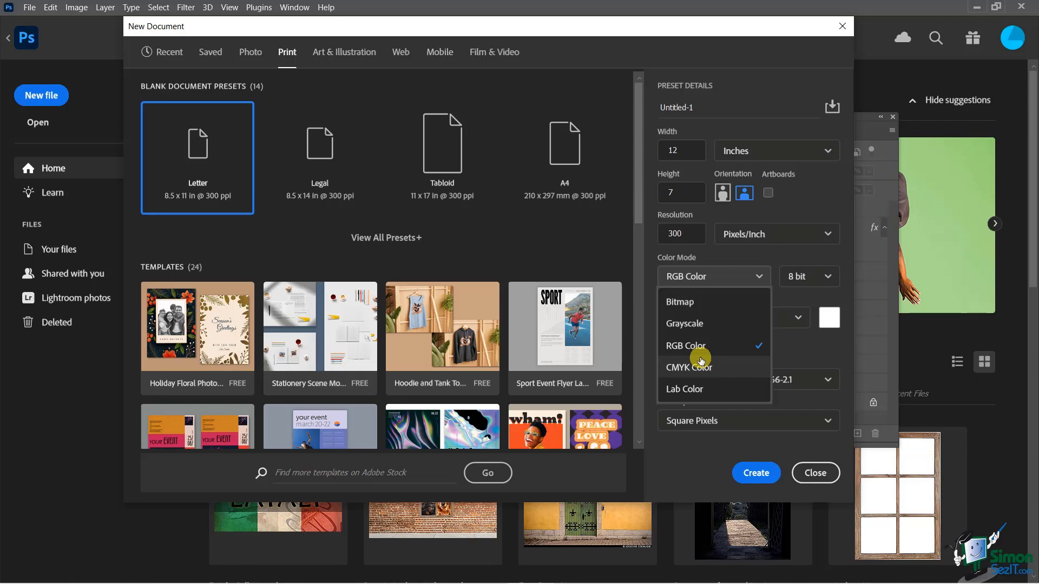
click(686, 368)
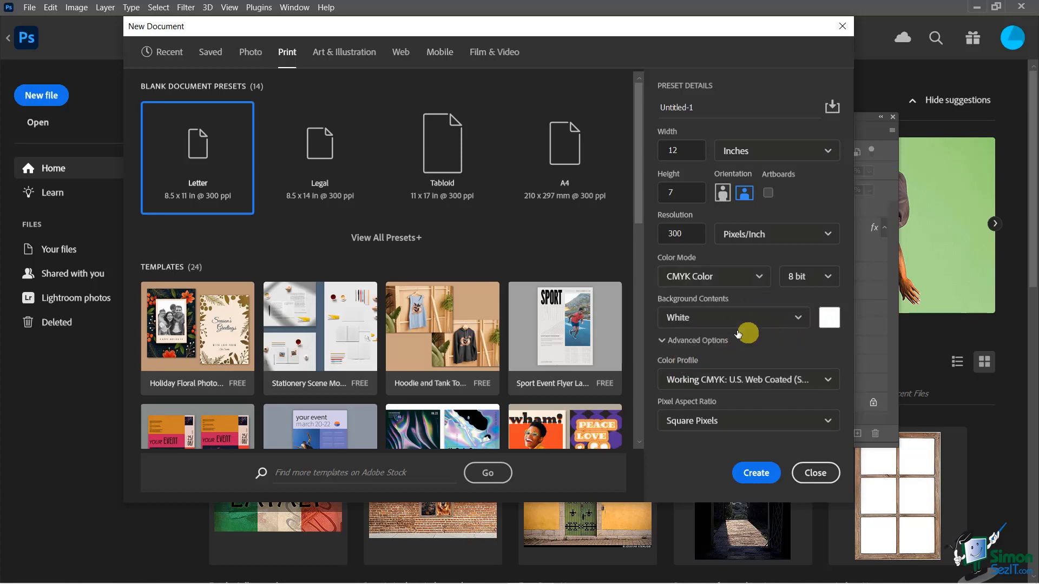
click(703, 320)
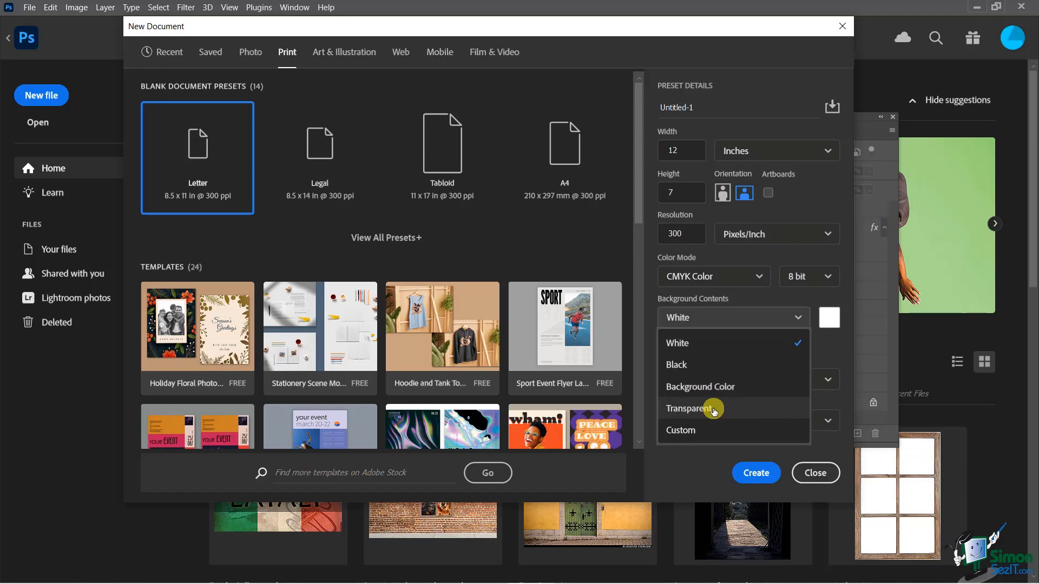
click(758, 309)
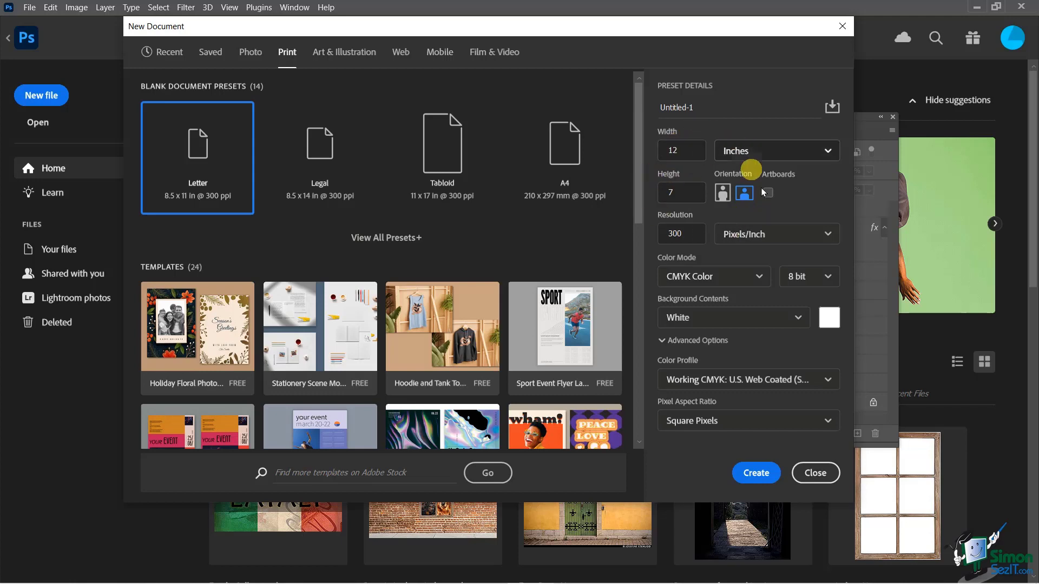
Save the settings as a document preset named "12 x 7 Poster" and create the document from it
click(832, 115)
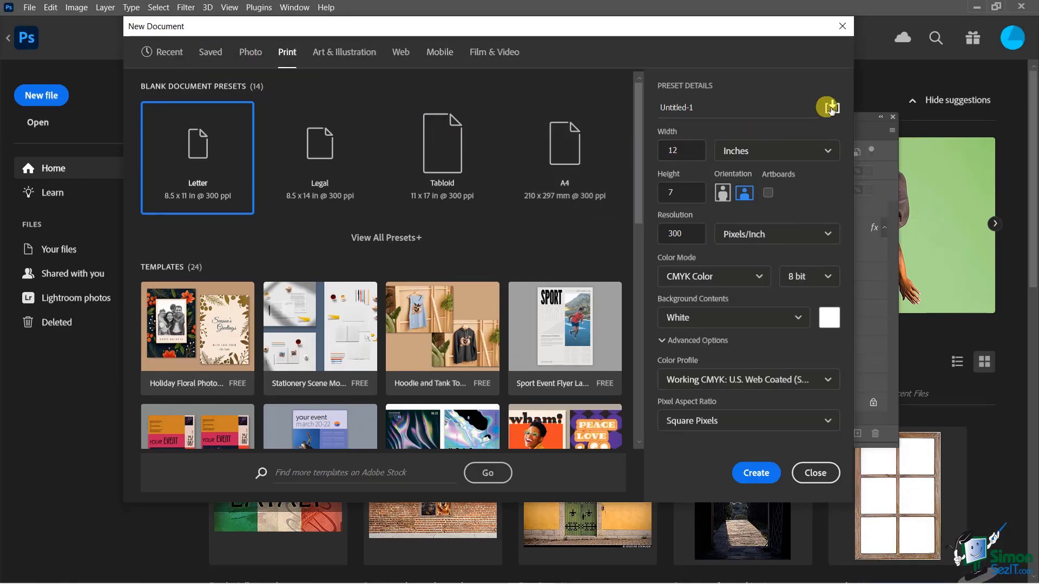
click(847, 110)
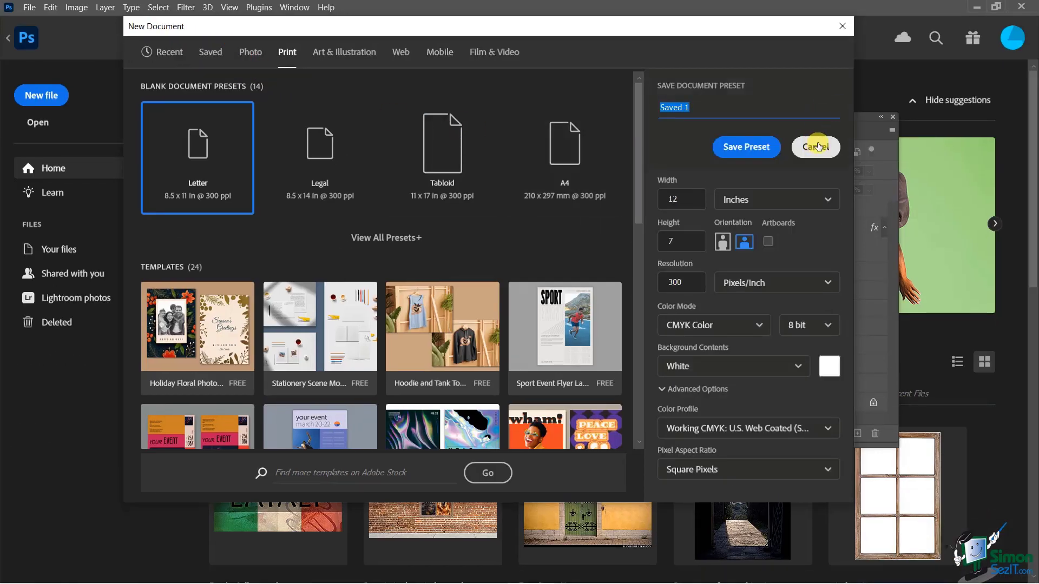
text(12)
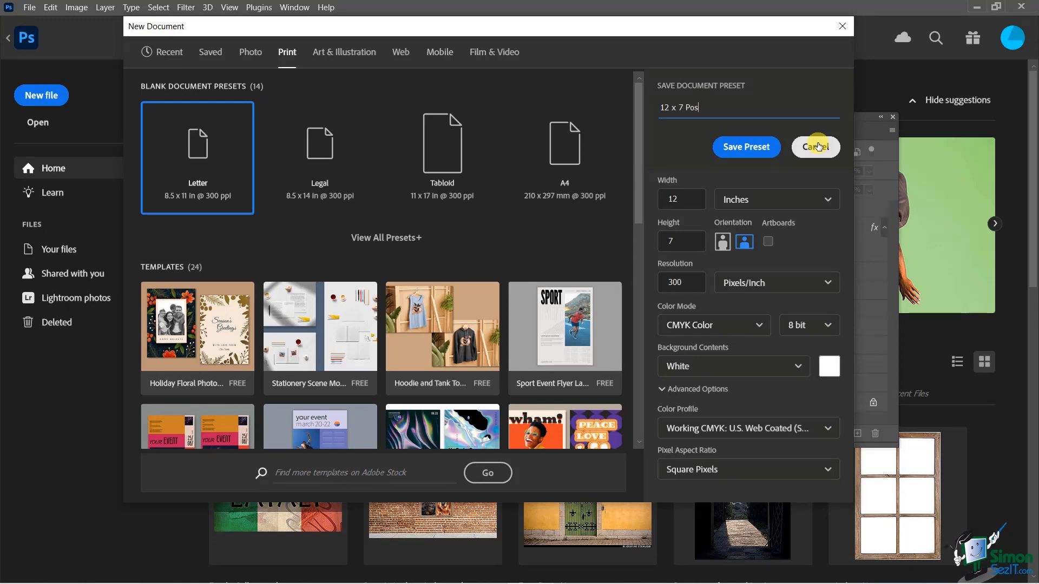
text(x 7 Poster)
click(749, 147)
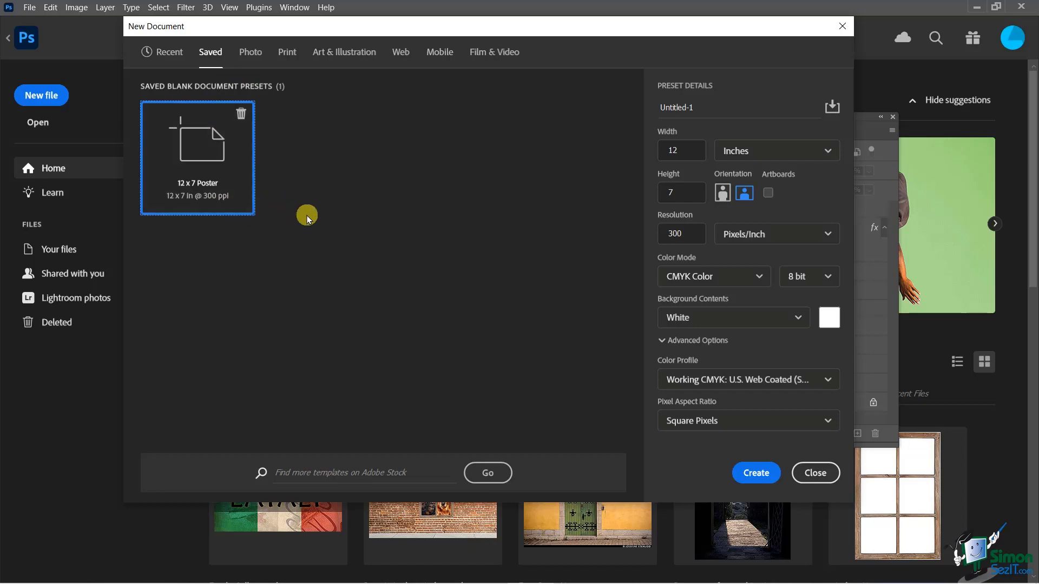
click(755, 474)
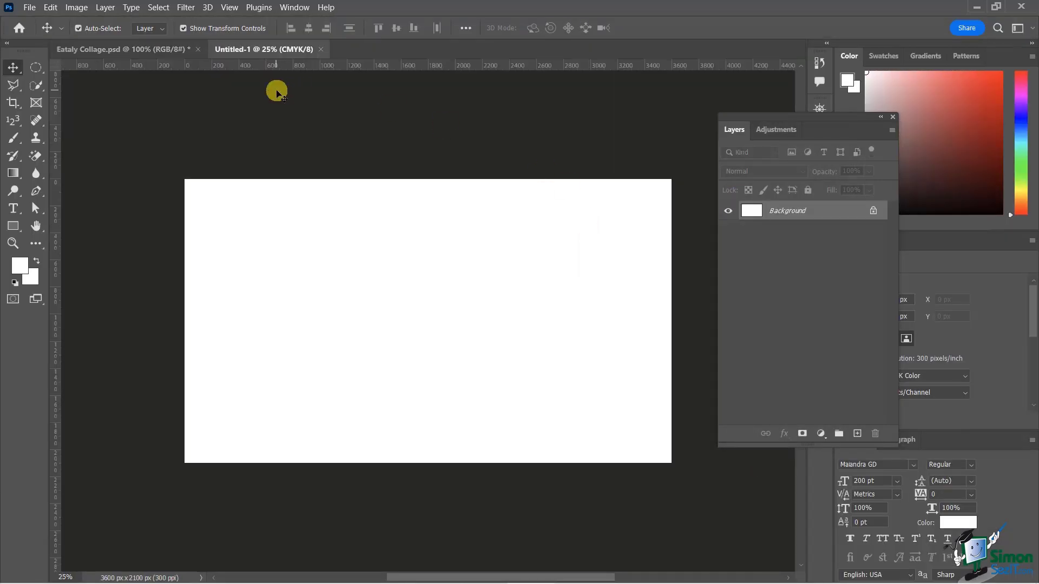
Reposition the floating Layers panel, then hide the rulers and show them again
drag(787, 124, 713, 84)
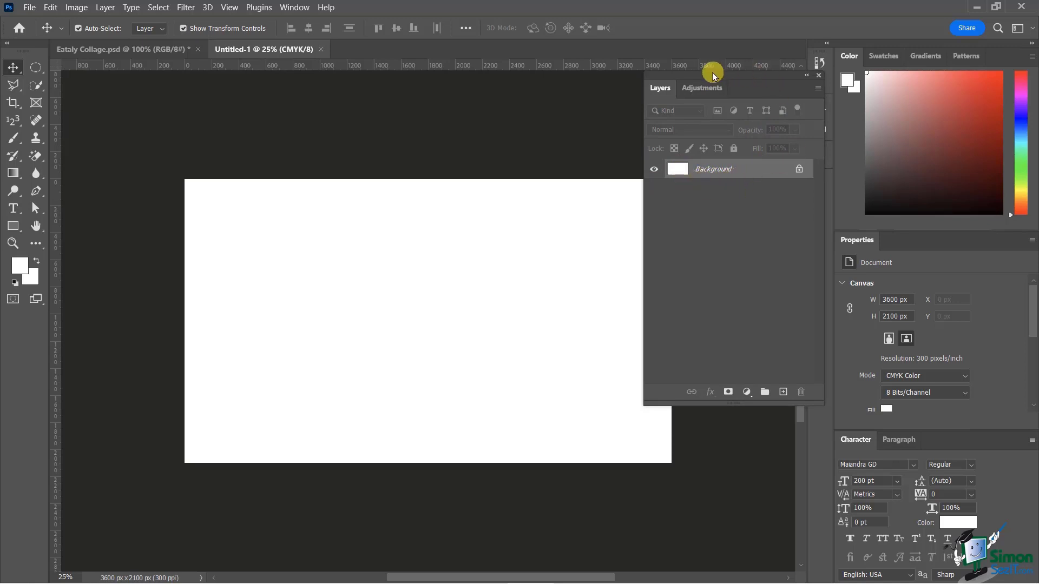
drag(712, 75, 774, 118)
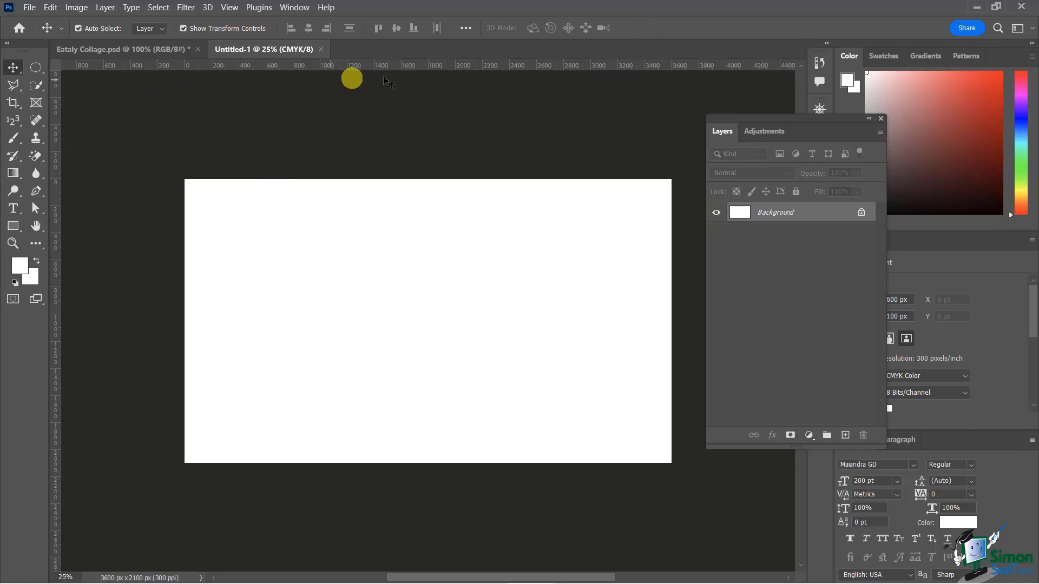
click(229, 7)
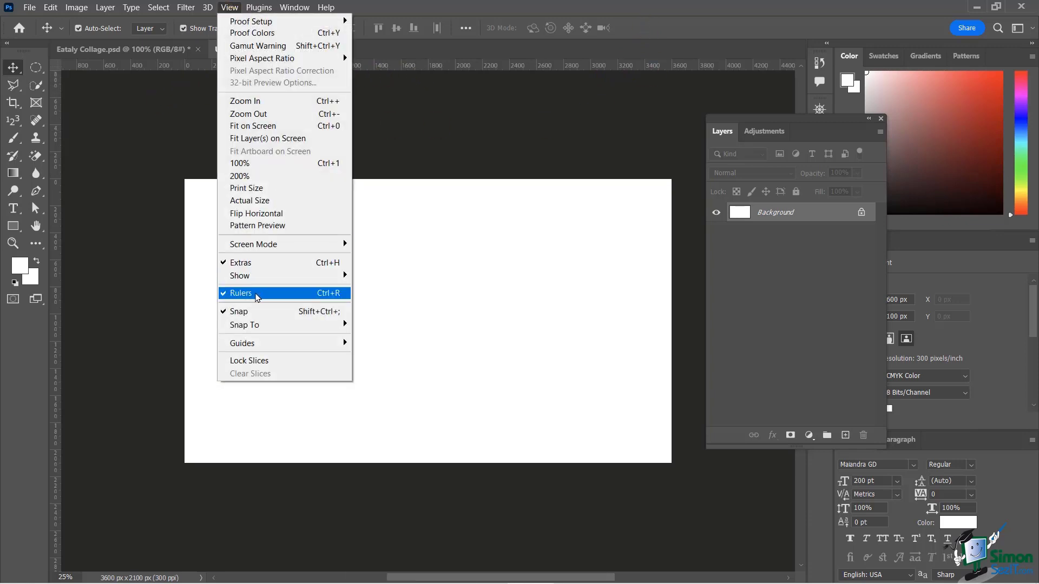
click(257, 298)
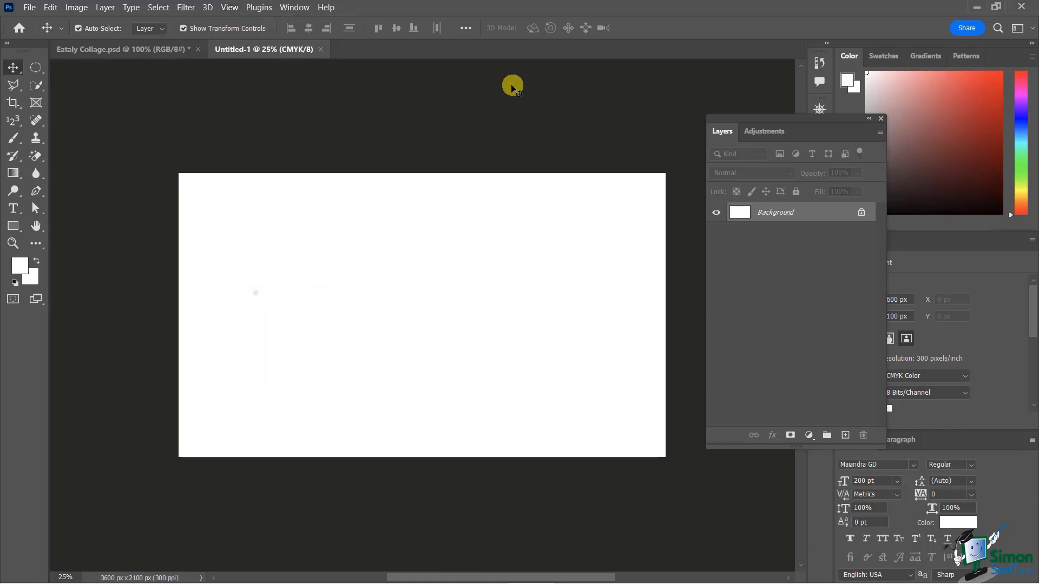
click(228, 11)
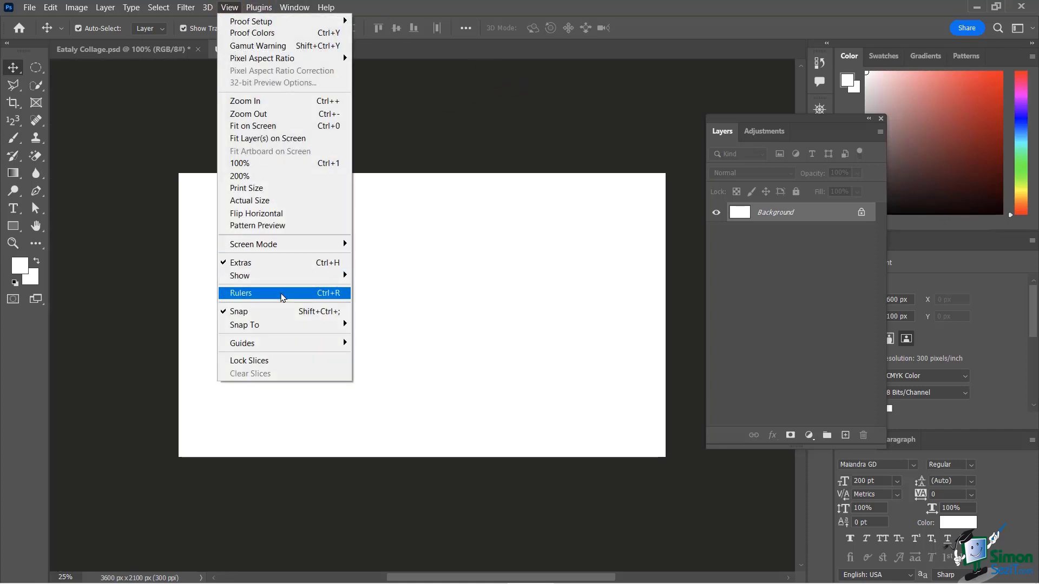
click(282, 298)
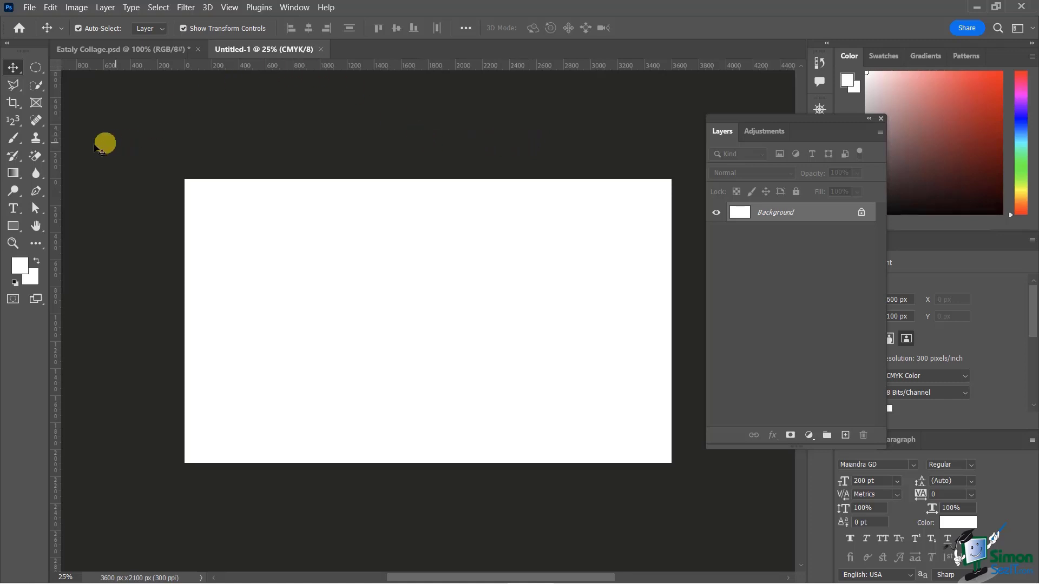
Place a vertical and a horizontal guide from the rulers so they cross at the centre of the blank canvas
drag(54, 146, 428, 192)
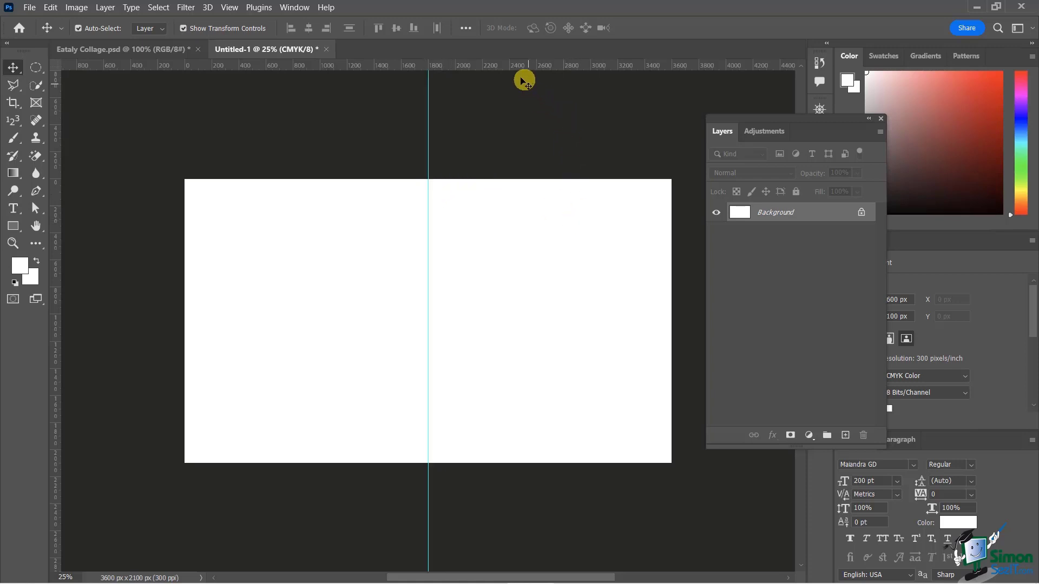
drag(503, 65, 504, 322)
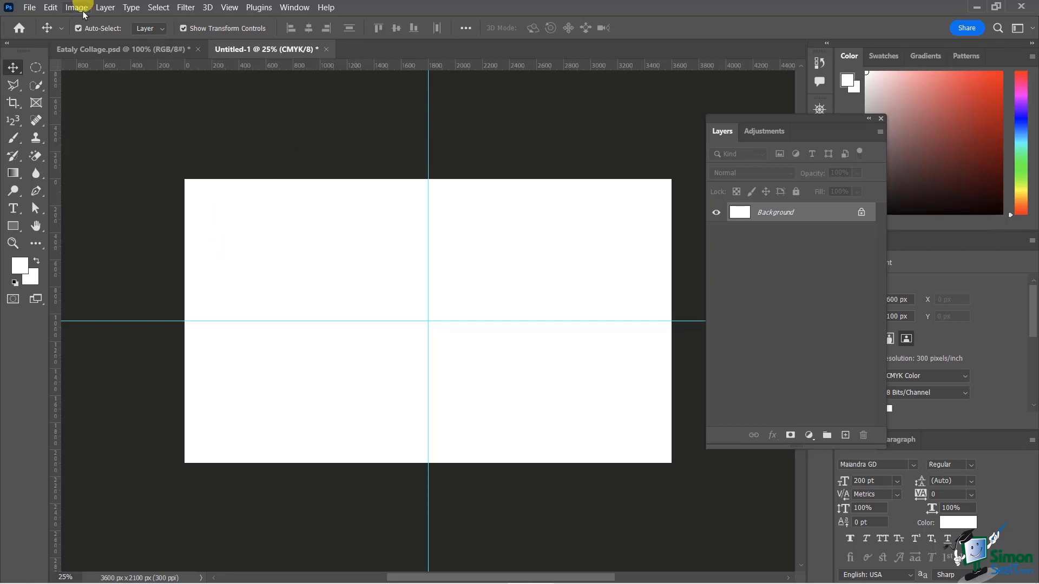
In Eataly Collage.psd, hide the italian flag layer and the Text and box group, and select the hillisde hotels photo
click(109, 50)
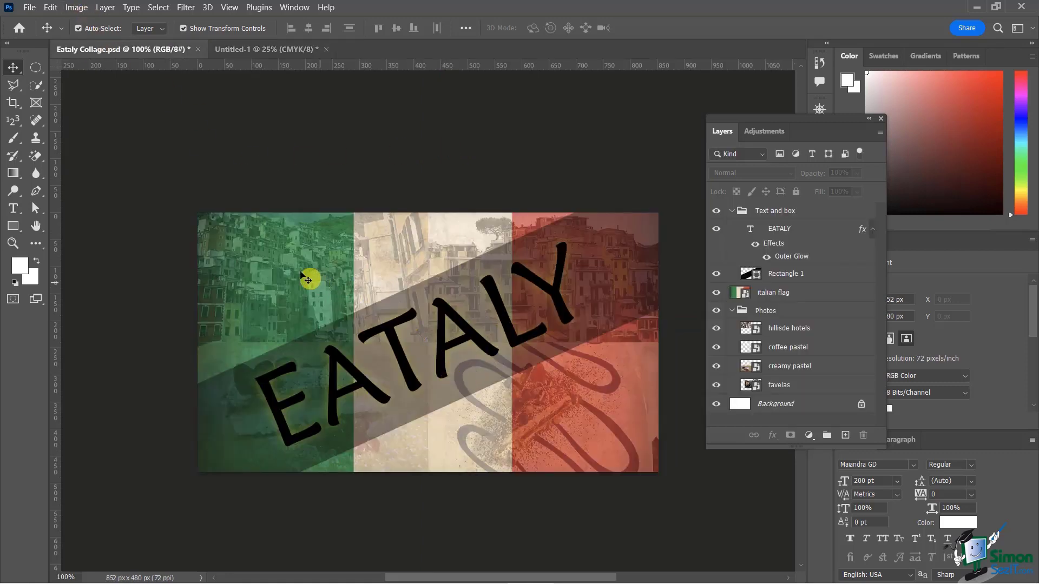
click(716, 293)
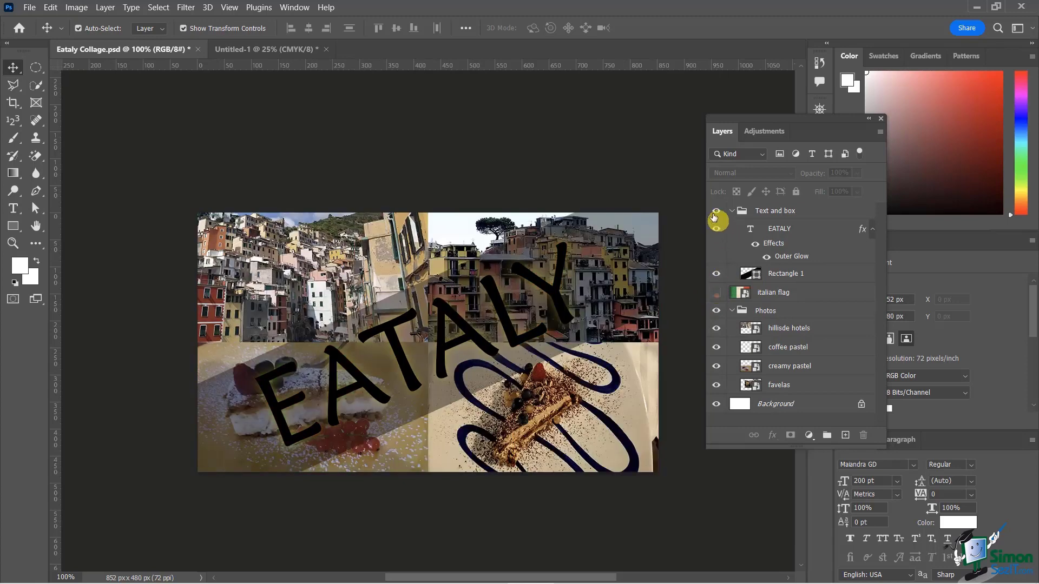
click(716, 211)
click(250, 258)
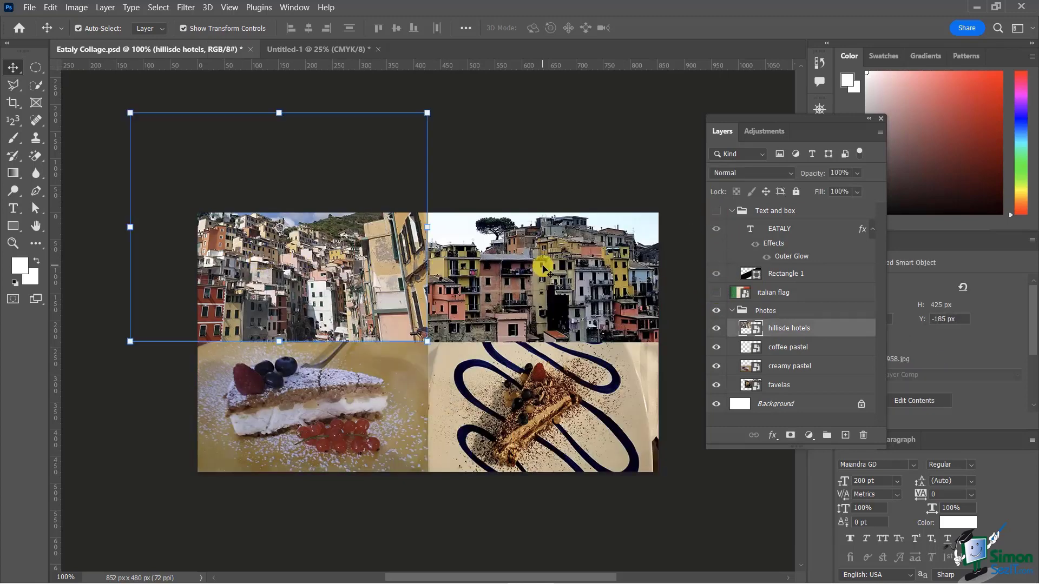
Inspect the other photos in the Eataly Collage by selecting them in turn, and return to the blank Untitled-1 document
click(545, 265)
click(278, 462)
click(540, 419)
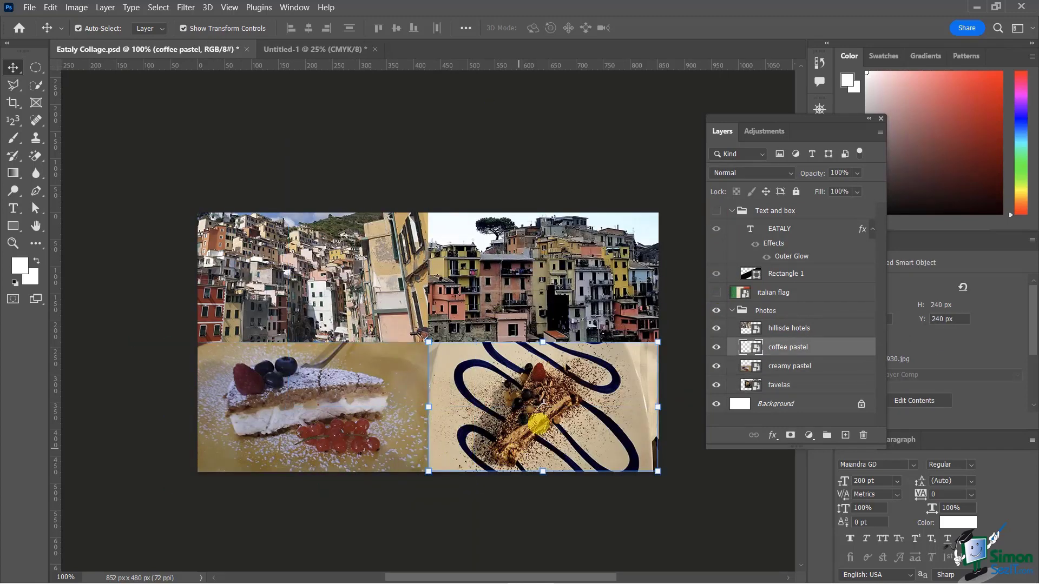
click(308, 49)
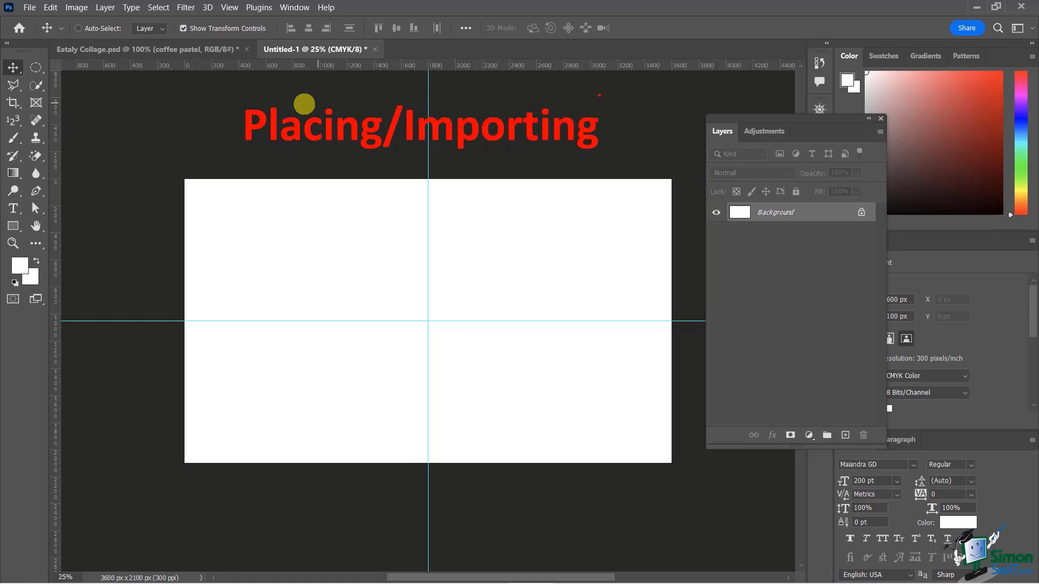
key(Escape)
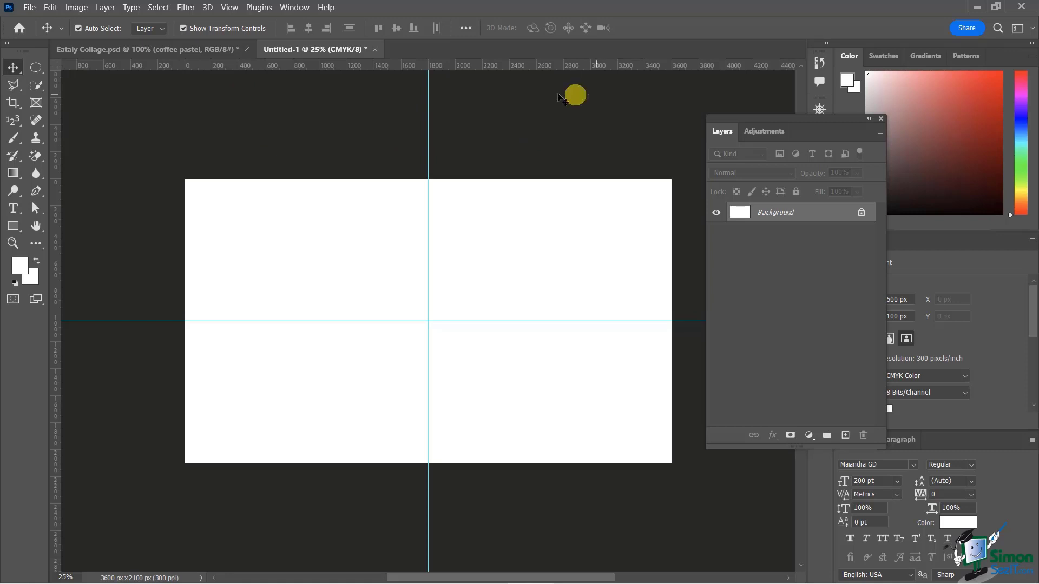
Place the image 20180914_151958 from the Courseware > Italy folder into the poster as an embedded smart object
click(30, 8)
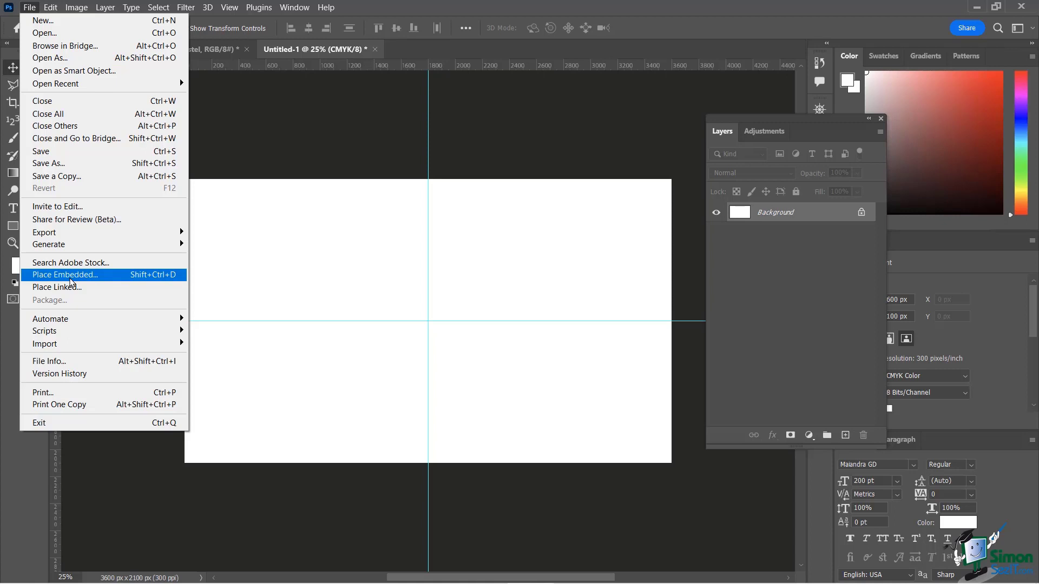
click(70, 277)
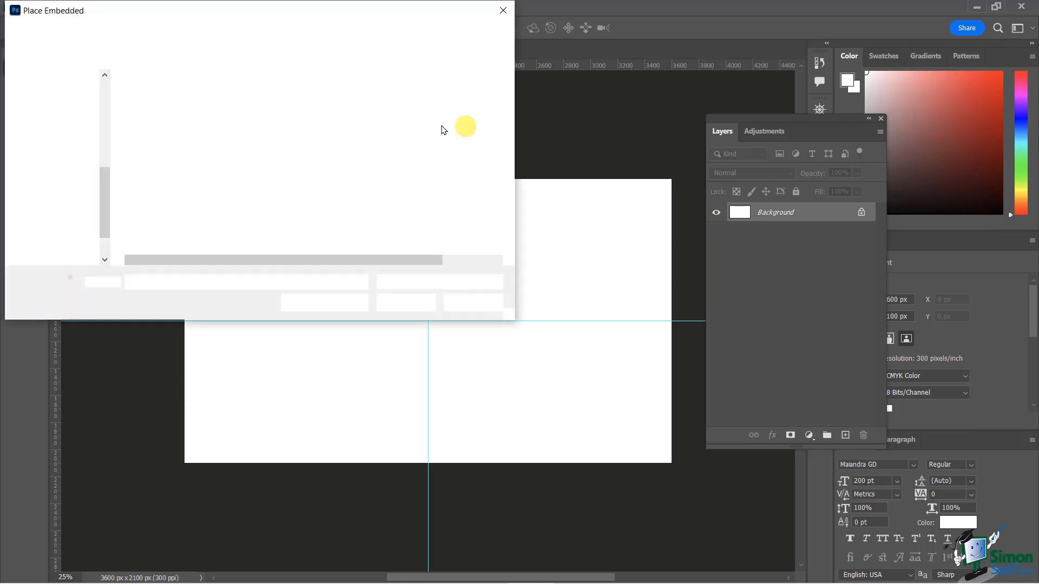
click(185, 33)
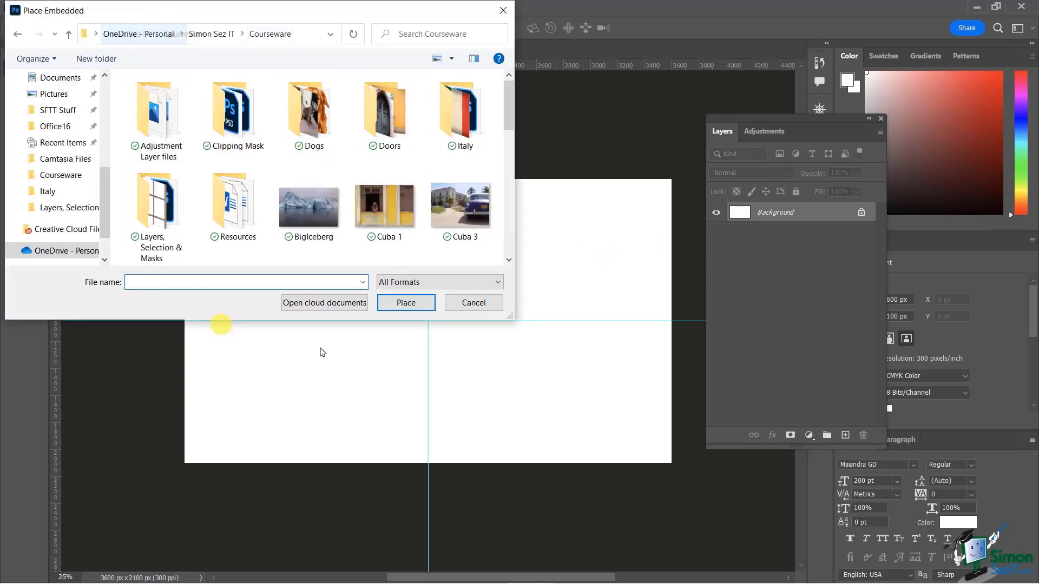
double_click(478, 130)
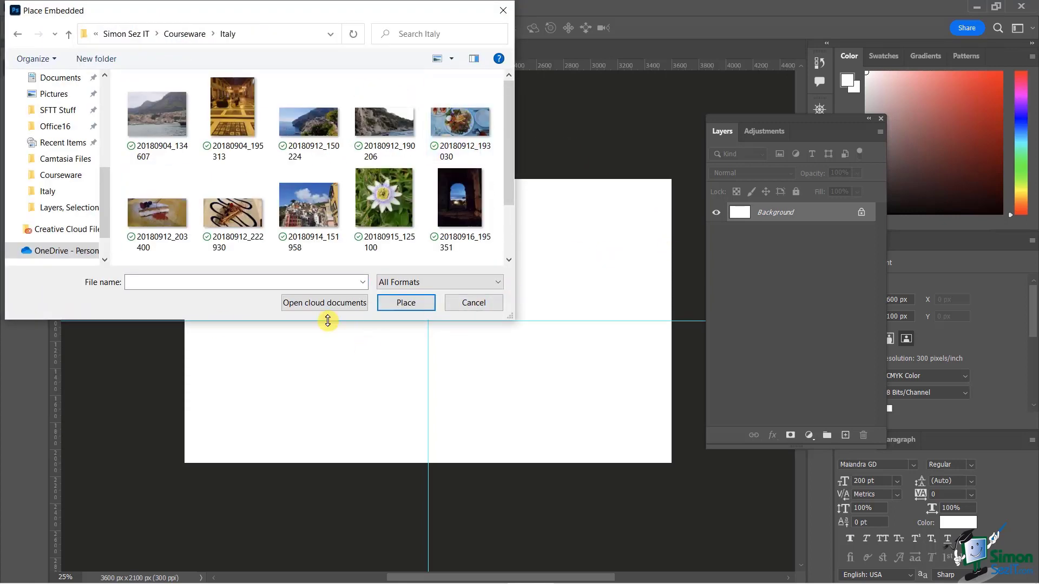
double_click(305, 207)
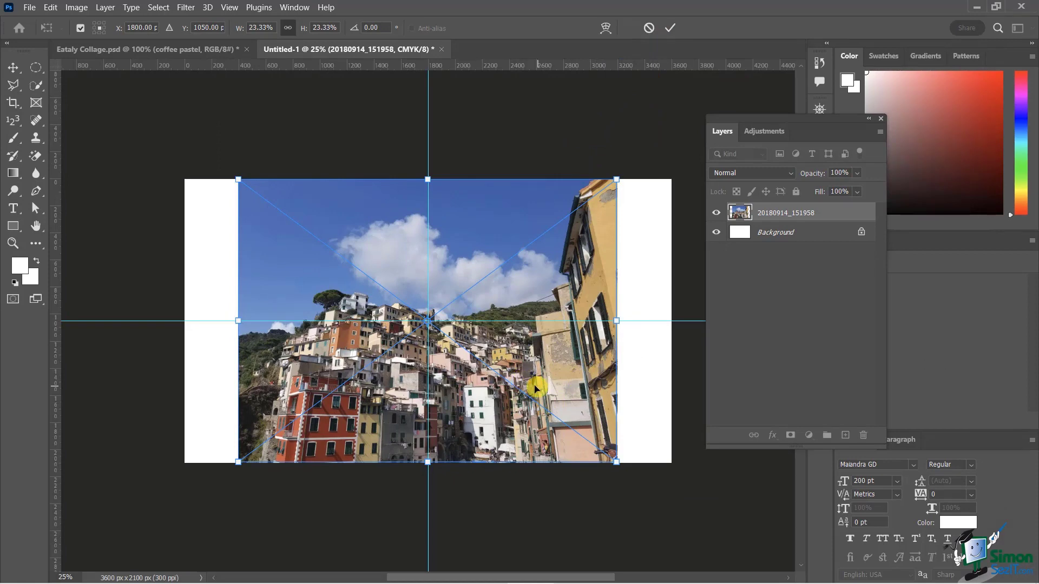
Scale the placed photo to about 17.54% and fit it into the canvas's upper-left quadrant, its lower-right corner snapped to the guide crossing
drag(534, 385, 448, 322)
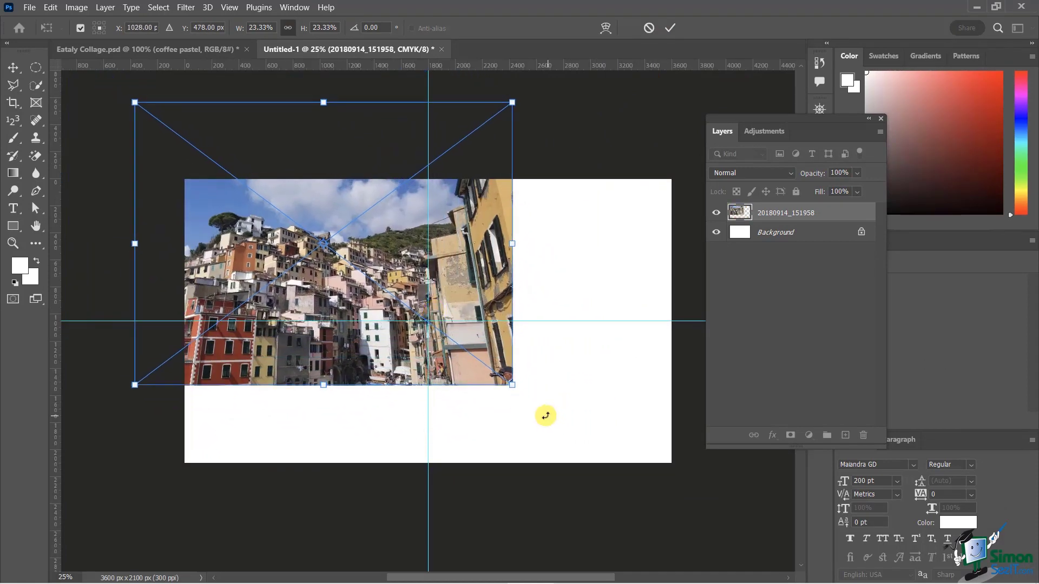
drag(513, 383, 420, 316)
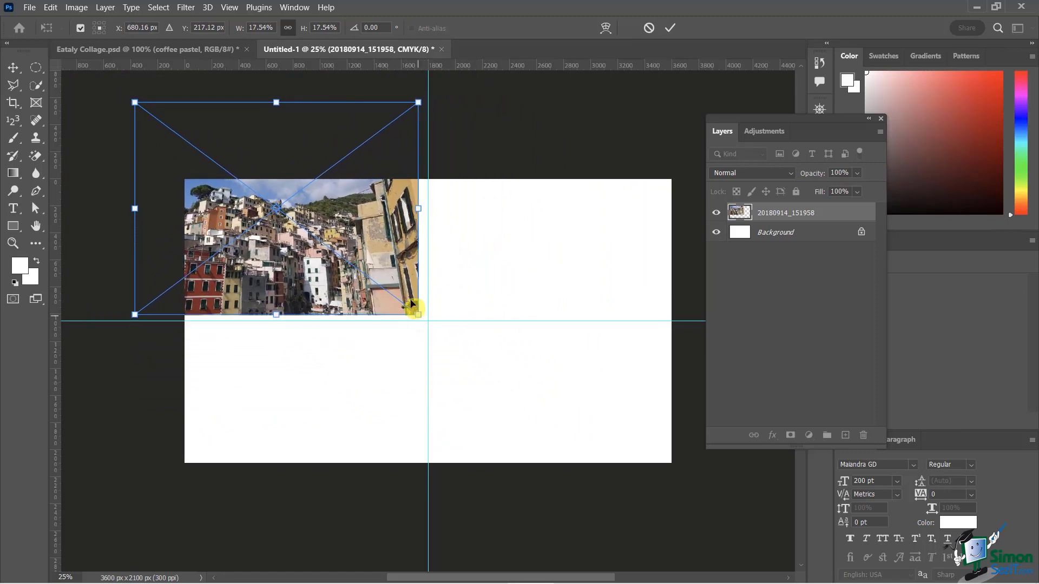
drag(390, 269, 398, 272)
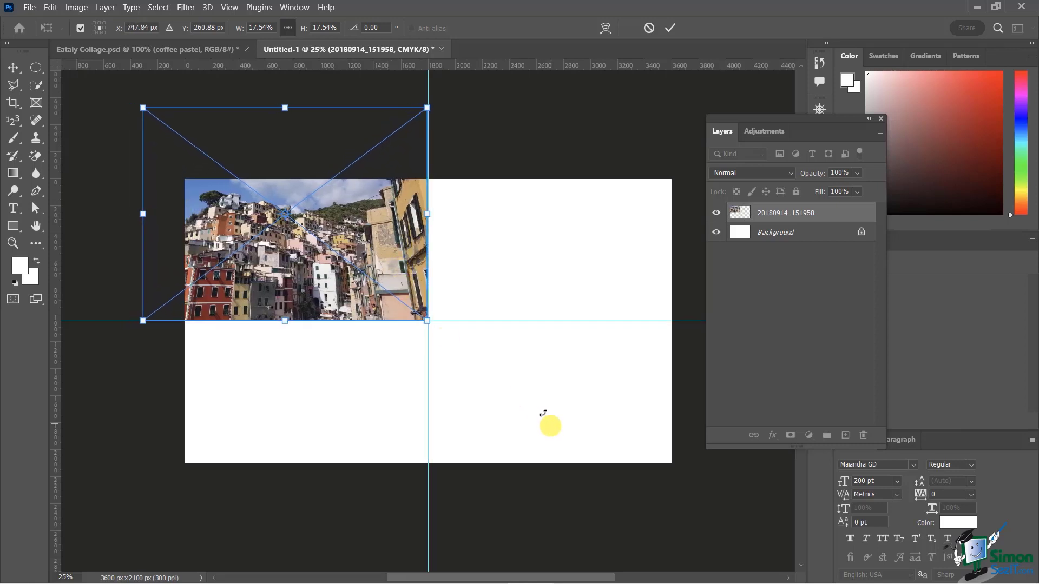
click(668, 26)
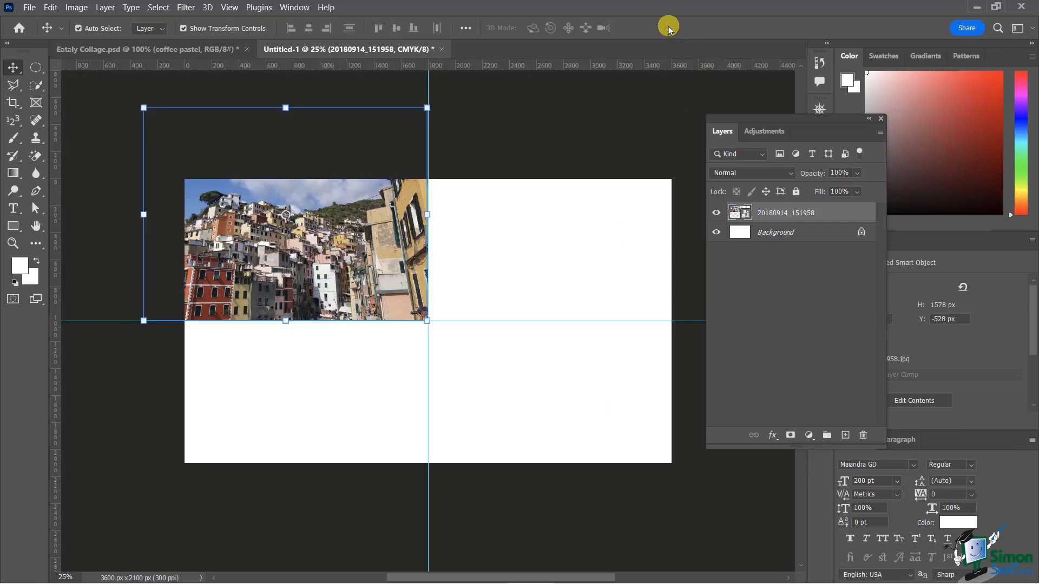
click(538, 158)
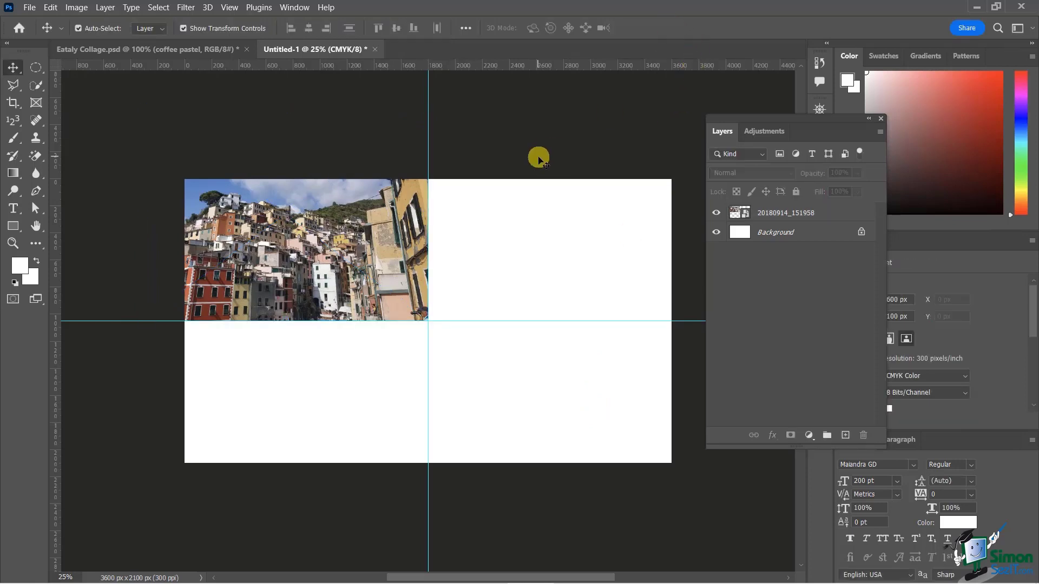
Move the Layers panel off the Properties panel and toggle the document's guides off and on repeatedly
drag(796, 118, 661, 66)
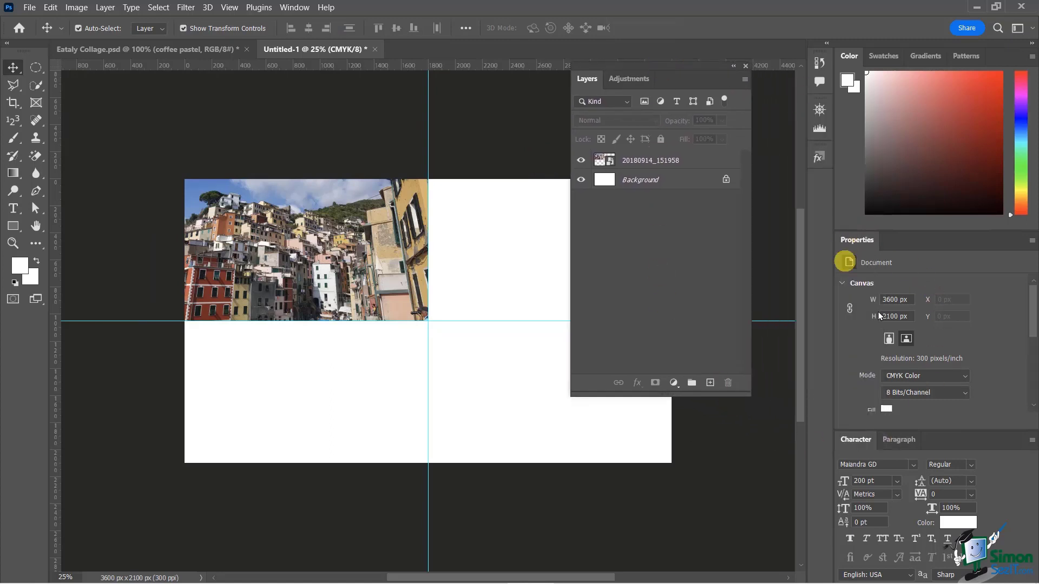
drag(1031, 308, 1027, 364)
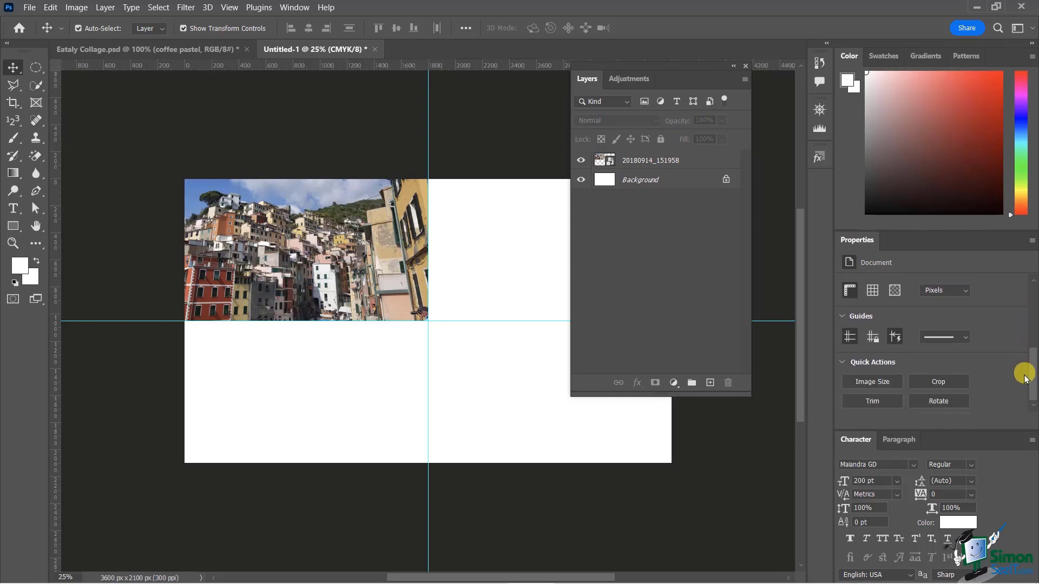
click(852, 351)
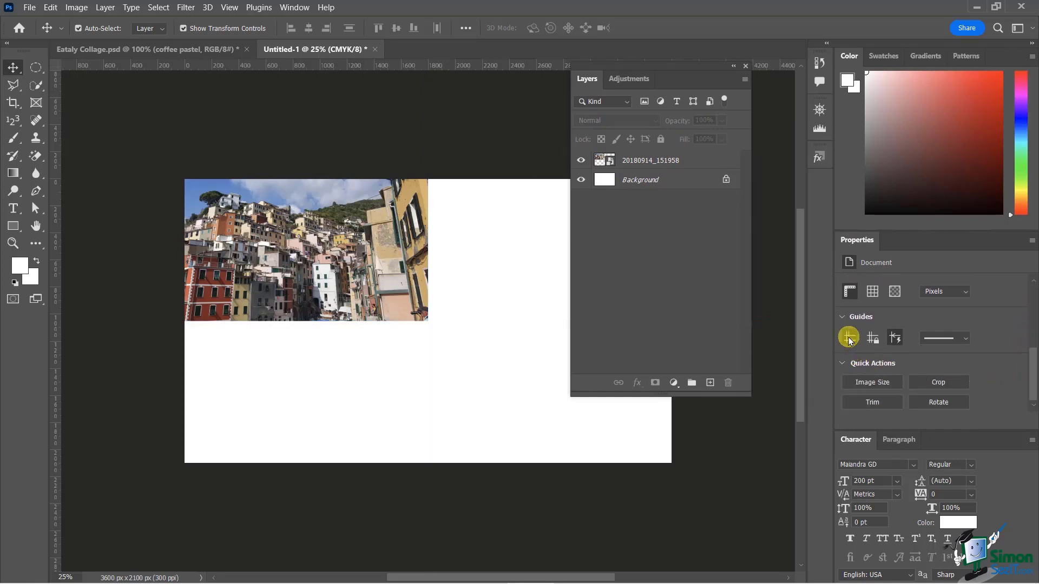
click(853, 352)
click(852, 352)
click(850, 337)
click(849, 337)
click(849, 337)
click(850, 337)
click(850, 337)
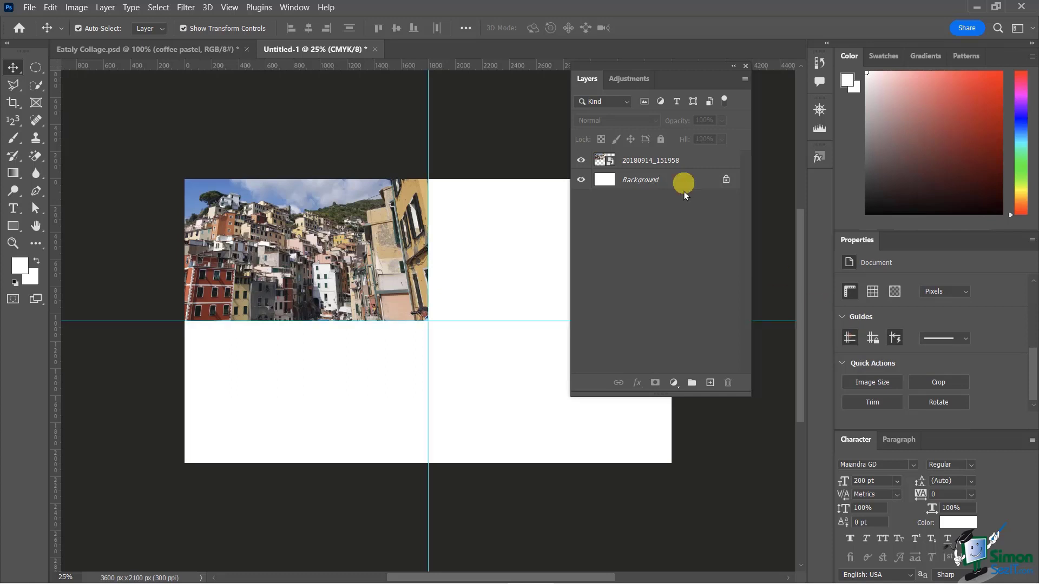
Rename the 20180914_151958 layer to "Positano 1", deselect it, and move the floating Layers panel clear of the canvas
drag(638, 70, 664, 150)
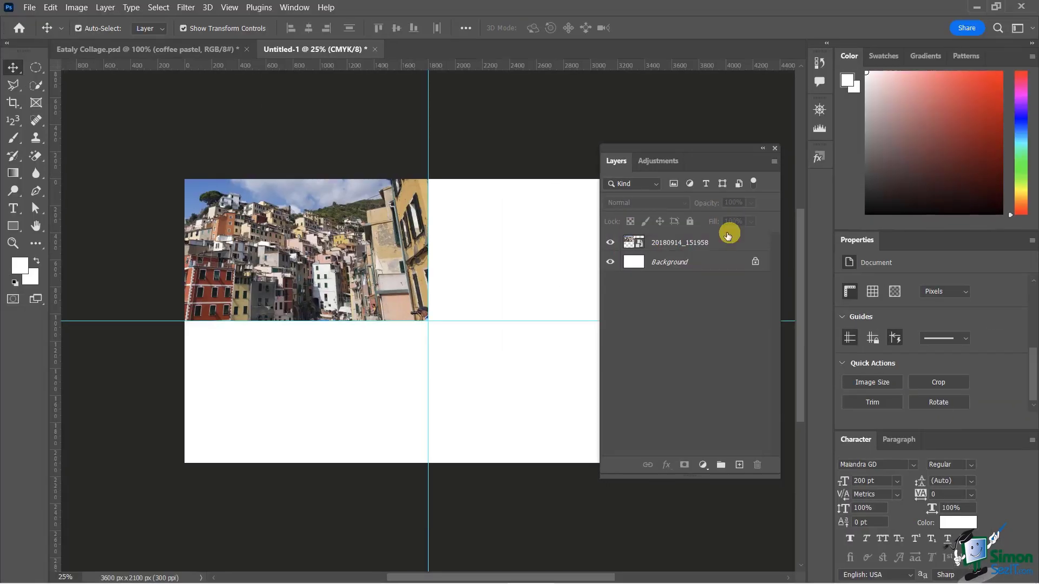
double_click(663, 244)
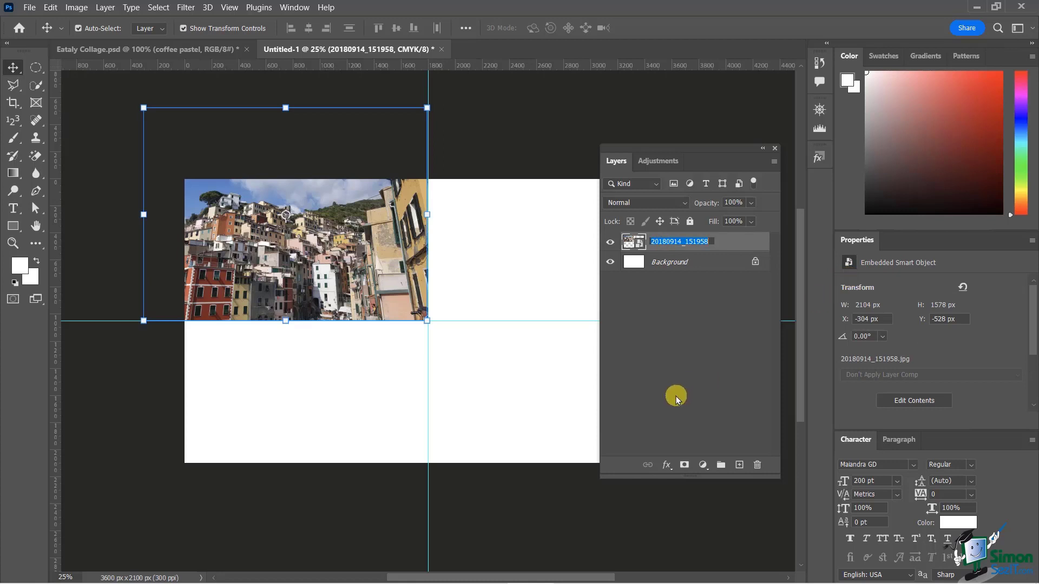
text(Positano 1)
key(Return)
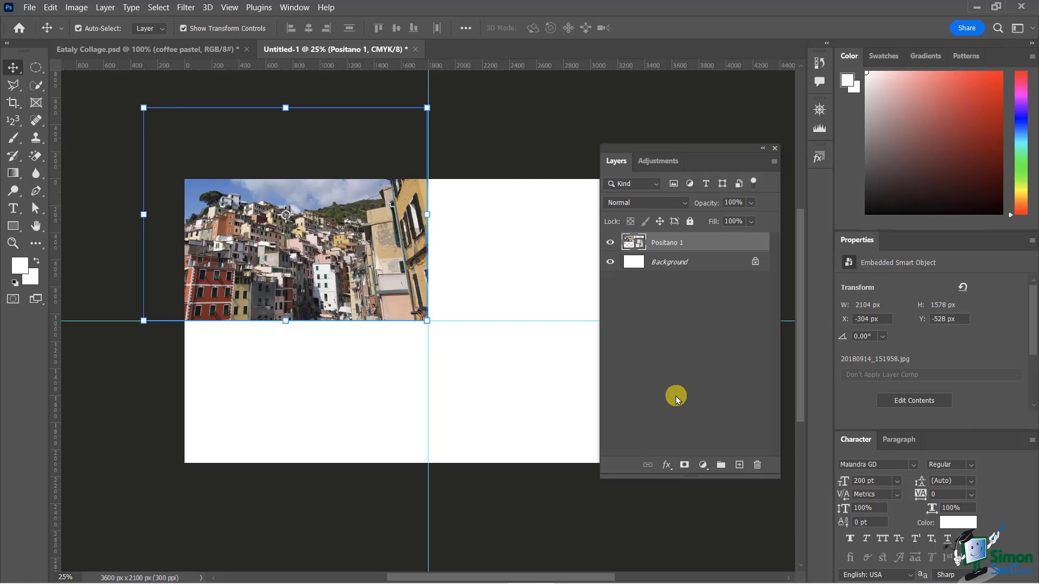
click(482, 138)
drag(678, 151, 814, 140)
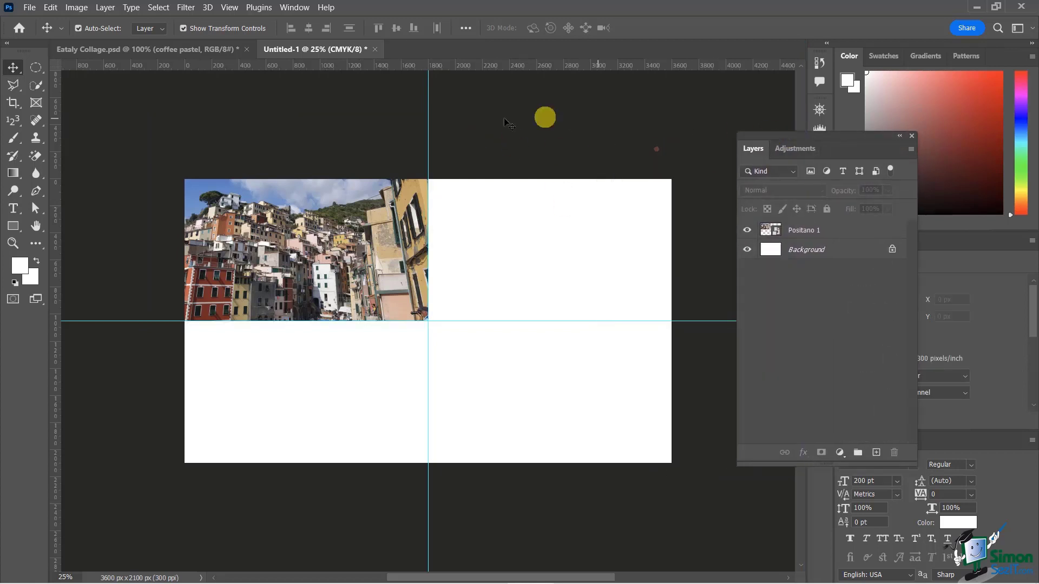
Place the image 20180917_141533 from the Italy folder into the poster as an embedded smart object
click(30, 7)
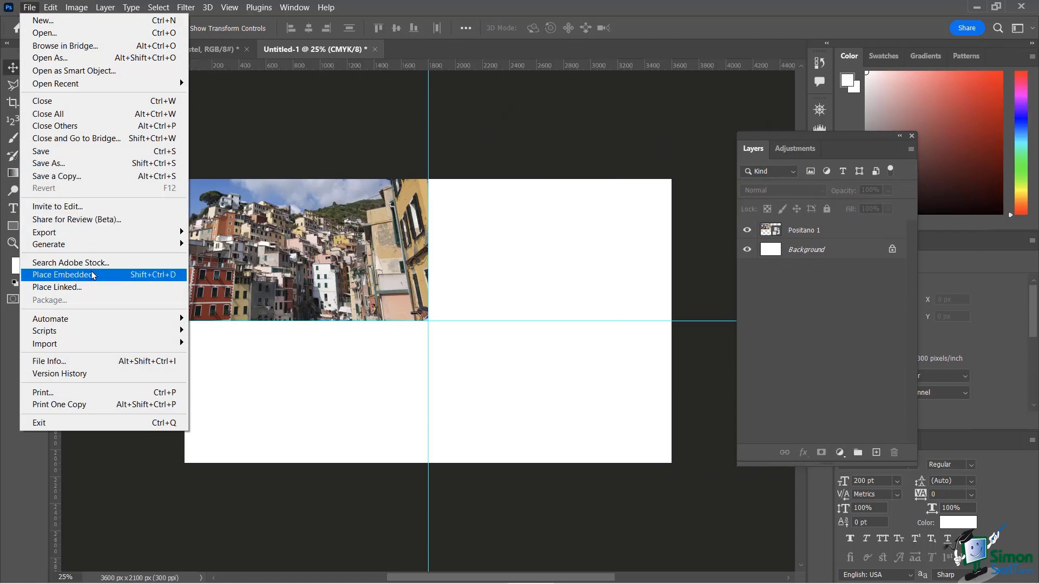
click(93, 276)
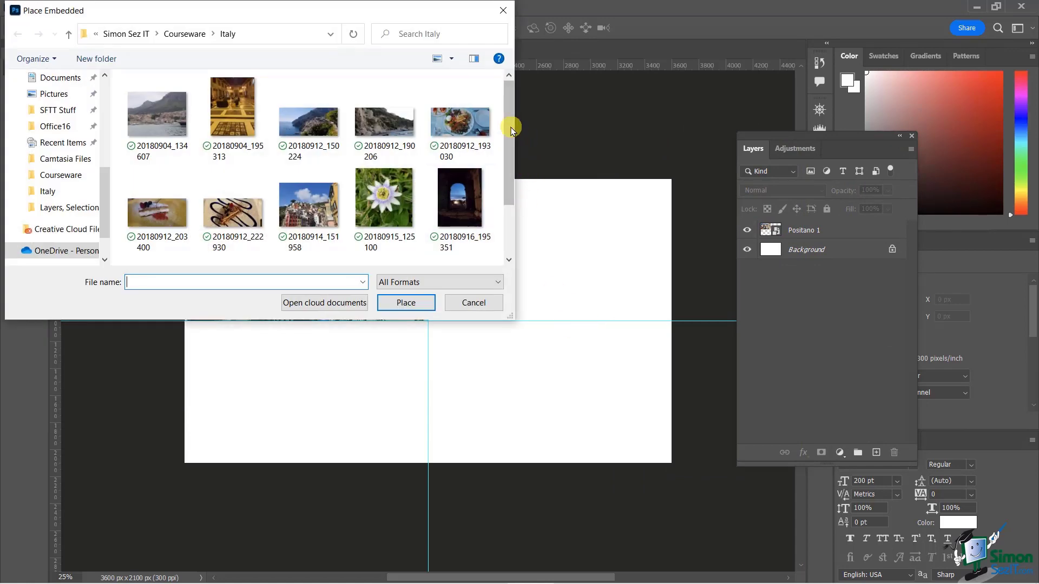
drag(511, 130, 508, 202)
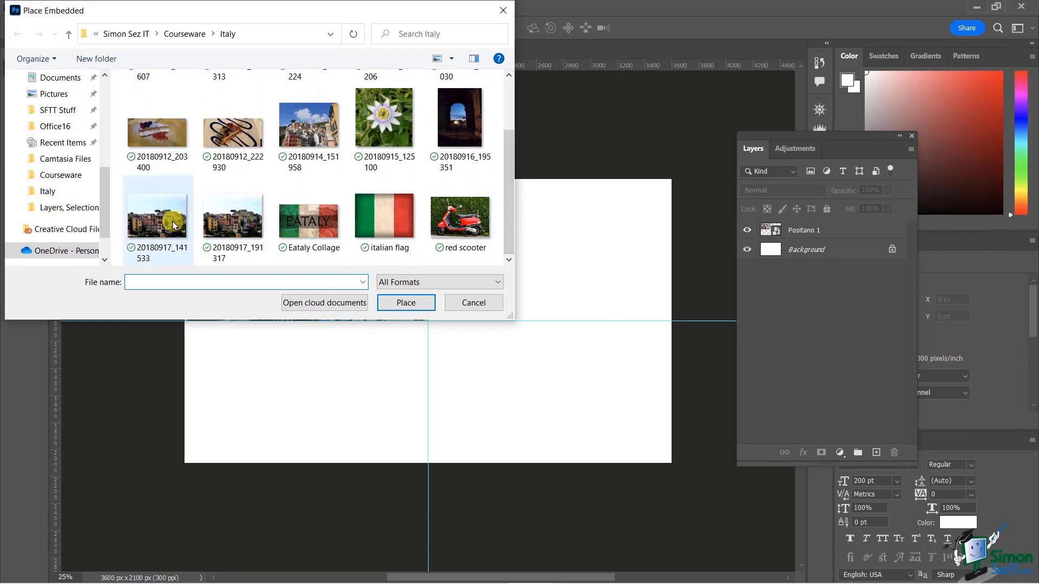
double_click(174, 226)
Scale the 20180917_141533 photo to about 17.23% and fit it over the upper-right quadrant, its lower-left corner snapped to the guide crossing
drag(460, 262, 497, 217)
drag(836, 136, 882, 180)
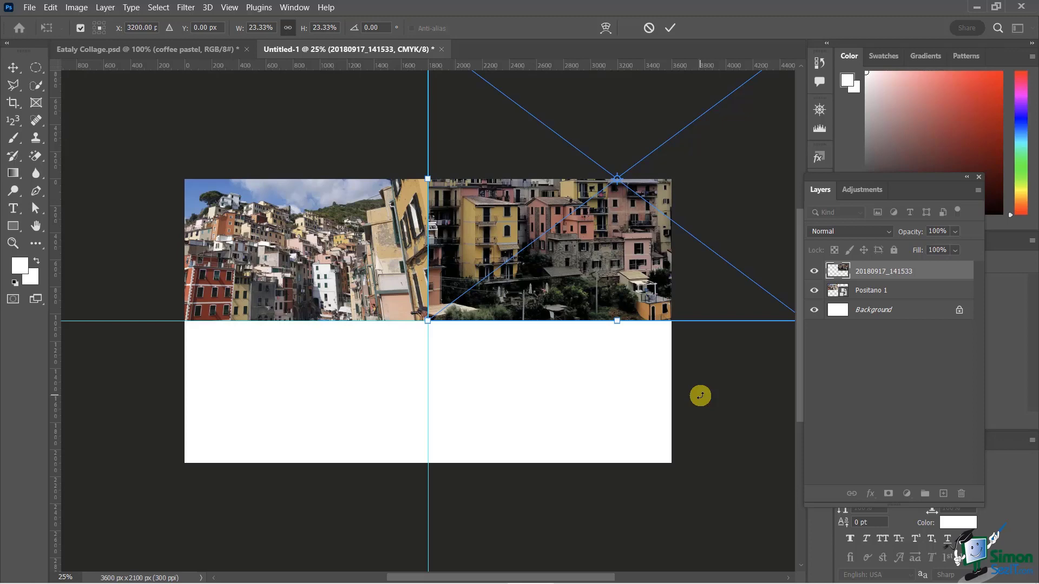
key(ctrl+minus)
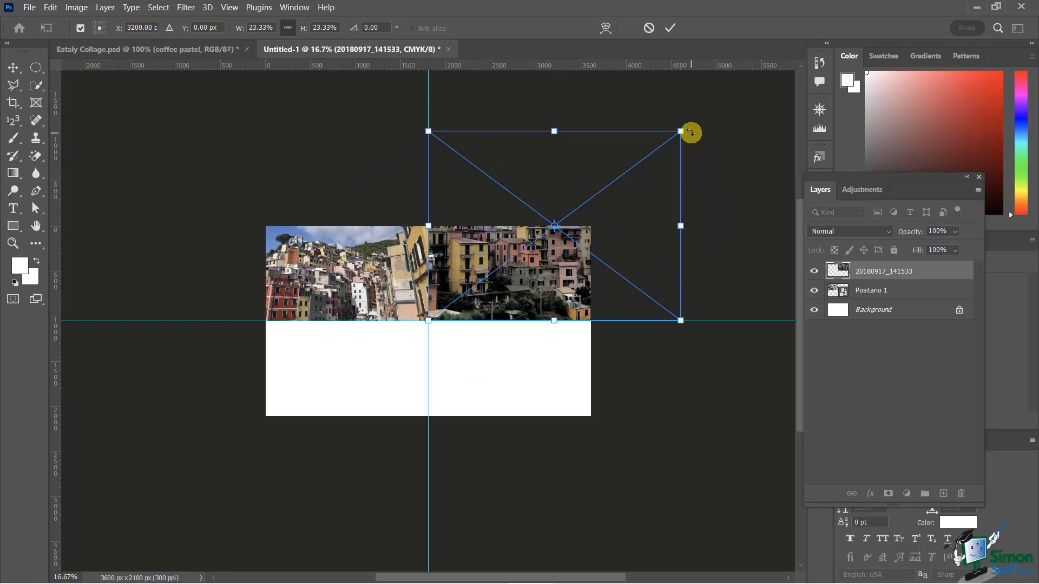
drag(680, 131, 616, 193)
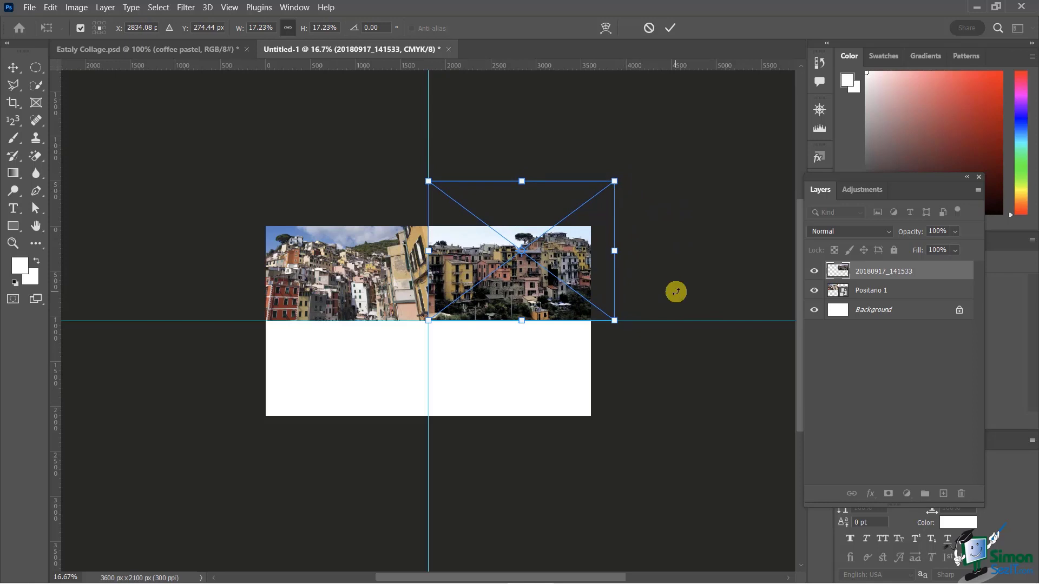
key(Return)
click(632, 436)
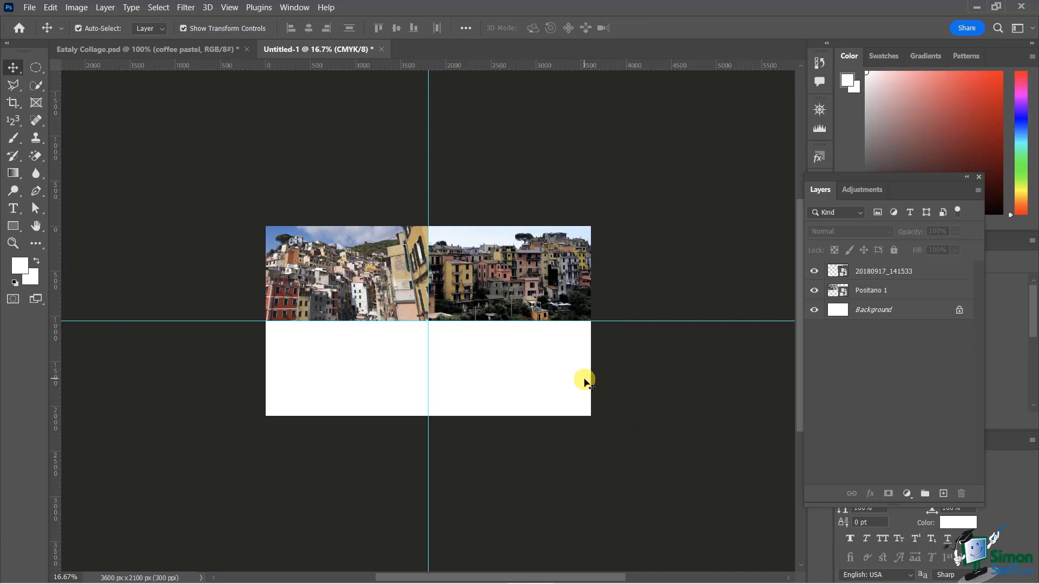
Zoom the poster in and out to examine the two placed photos at different magnifications
key(ctrl+plus)
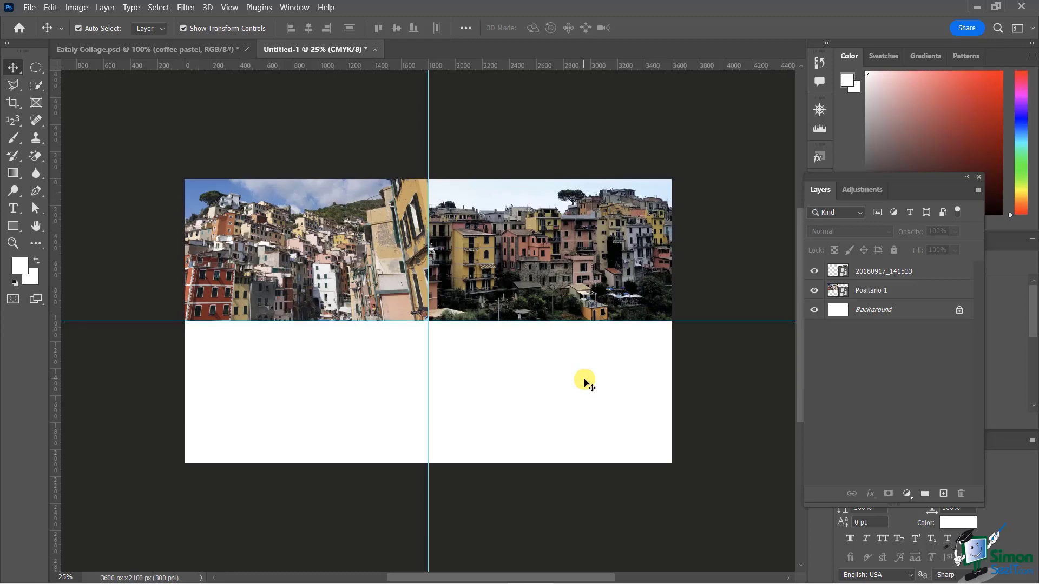
key(ctrl+plus)
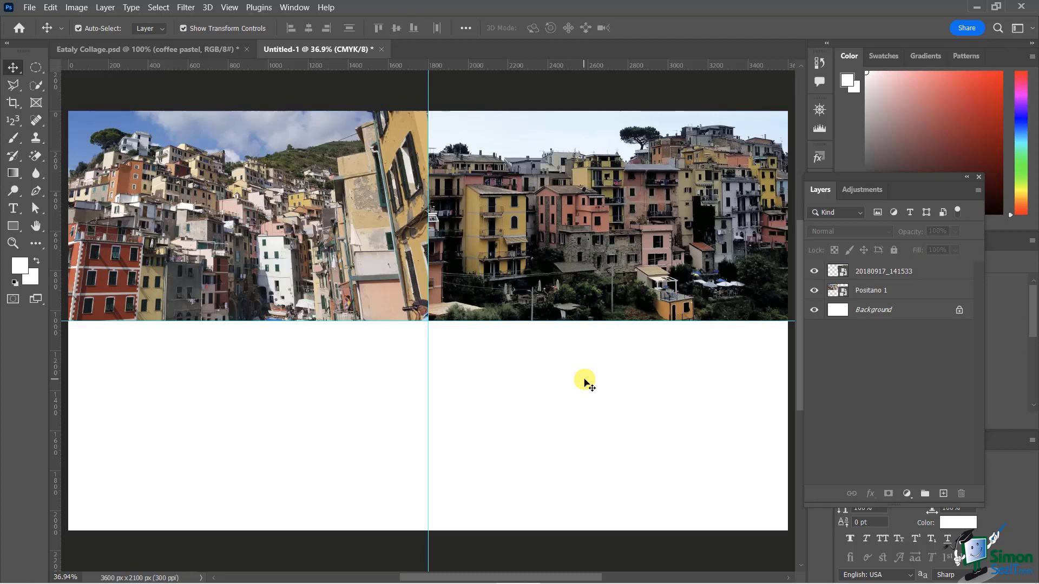
key(ctrl+minus)
key(ctrl+minus)
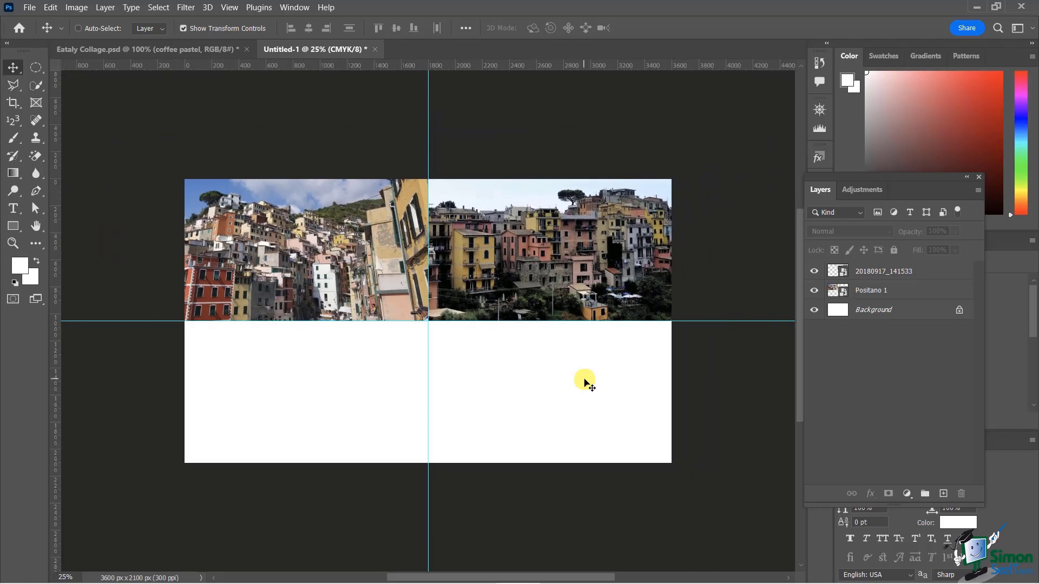
key(ctrl+plus)
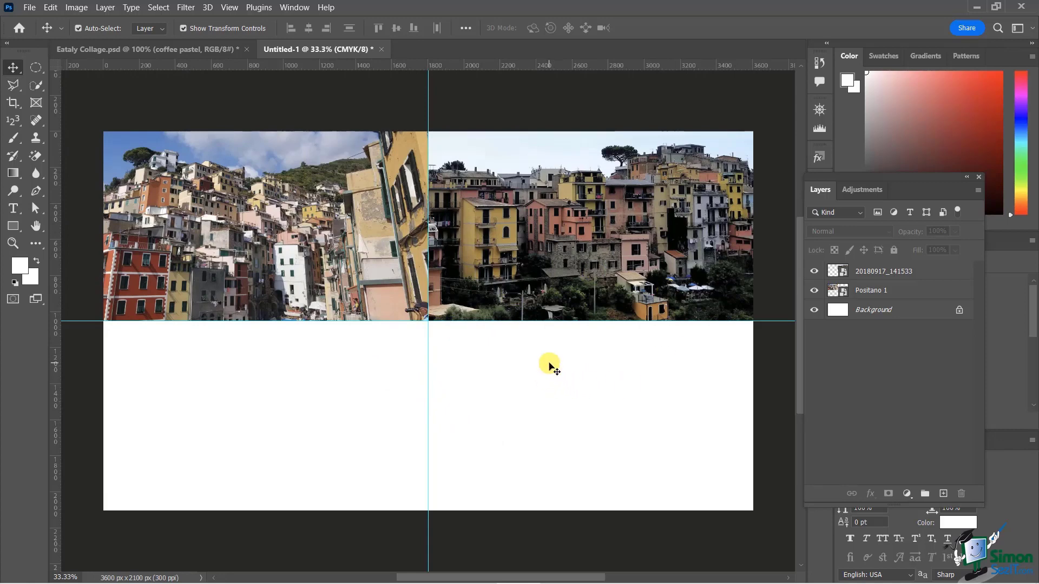
scroll(558, 365, down, 1)
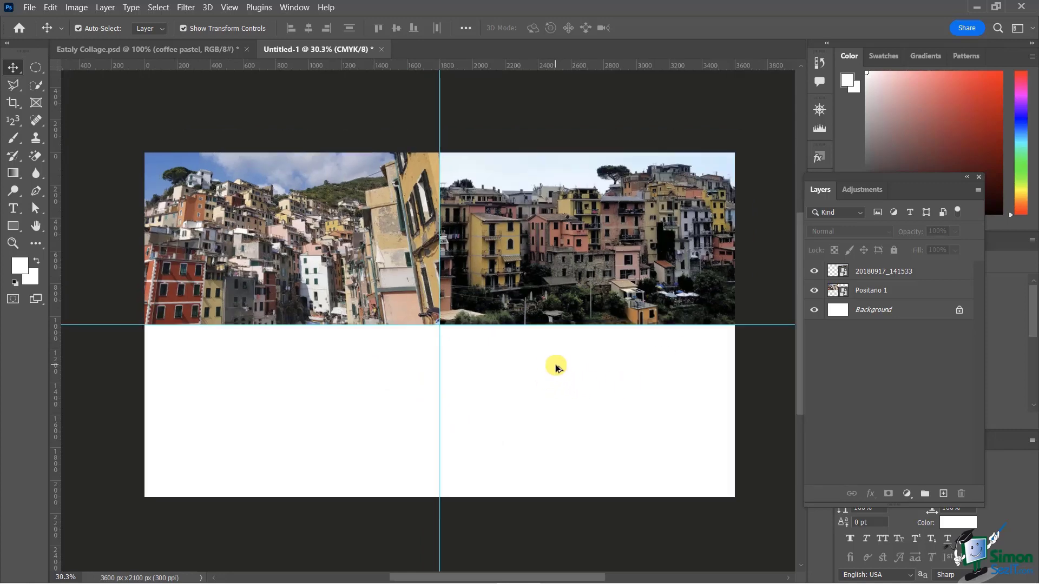
scroll(557, 366, up, 2)
scroll(557, 366, down, 2)
scroll(558, 367, up, 2)
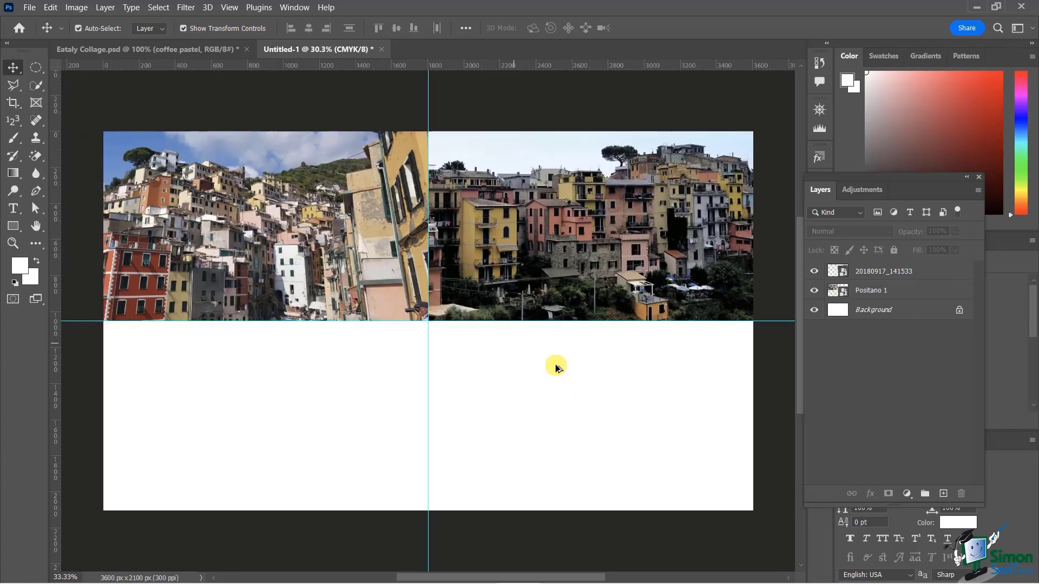
scroll(558, 367, down, 2)
scroll(558, 367, up, 1)
scroll(557, 367, down, 1)
scroll(557, 367, up, 1)
scroll(558, 367, down, 2)
scroll(557, 368, up, 2)
scroll(557, 368, down, 2)
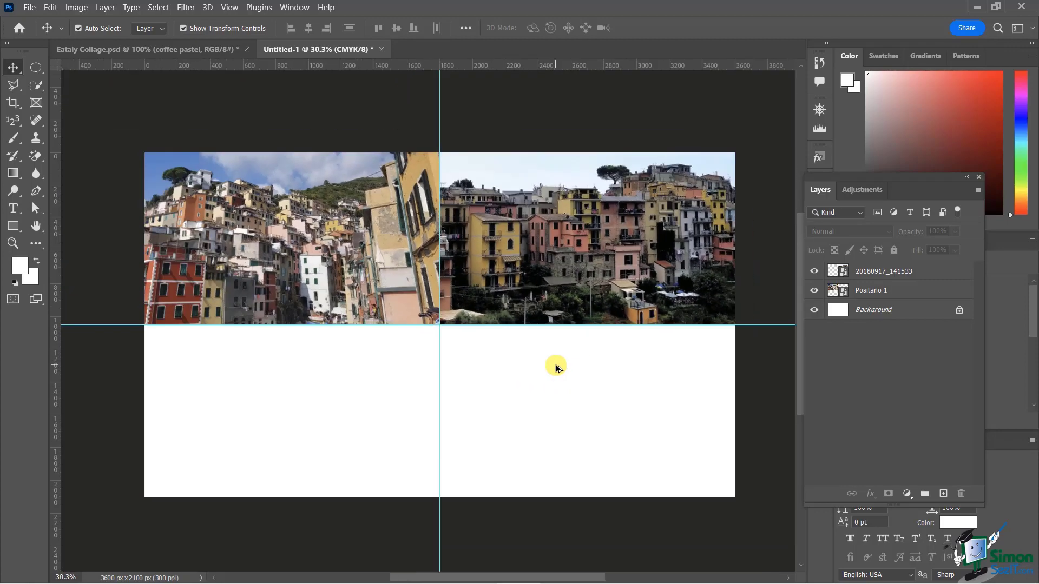
Bring the floating Layers panel beside the poster, rename the 20180917_141533 layer to "Positano 2", and deselect it
scroll(557, 368, up, 2)
scroll(557, 368, down, 1)
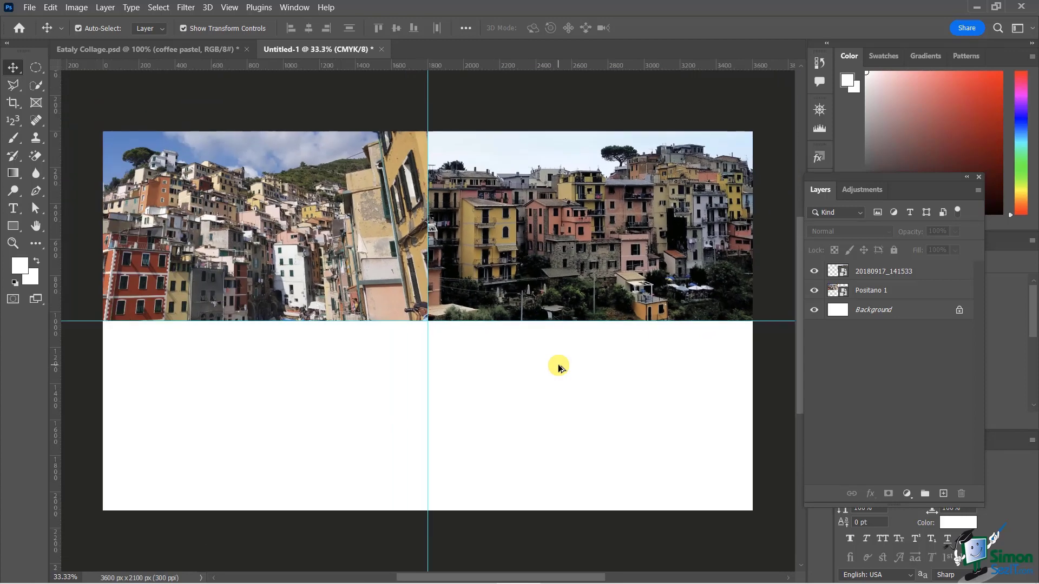
scroll(557, 365, down, 2)
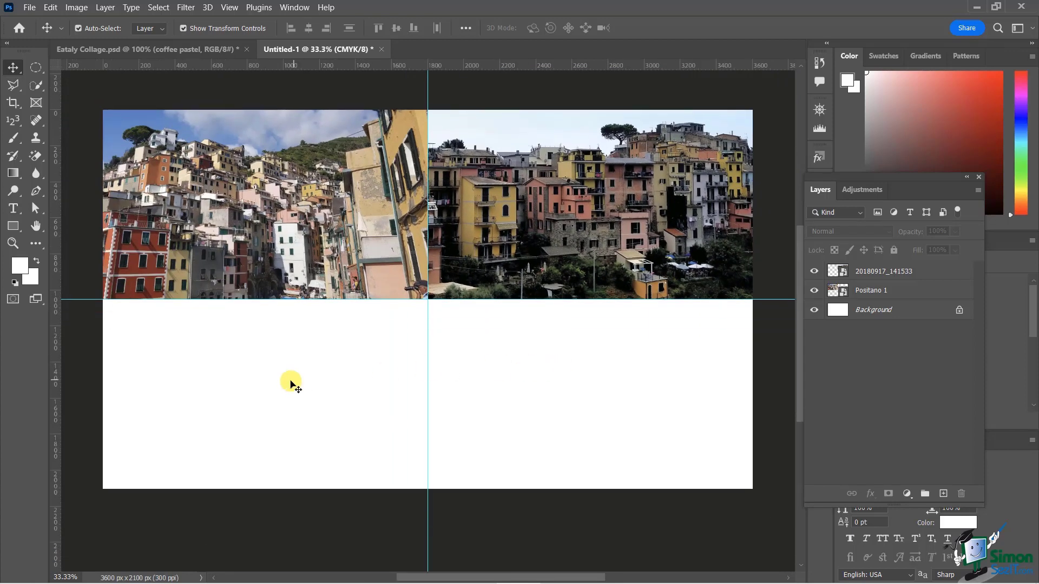
scroll(274, 241, down, 2)
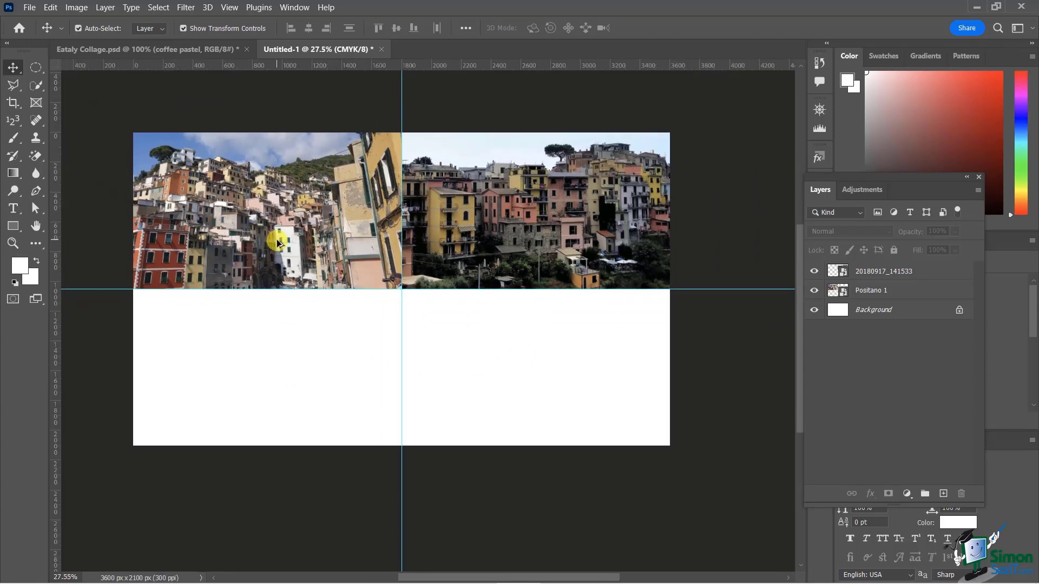
scroll(197, 388, down, 1)
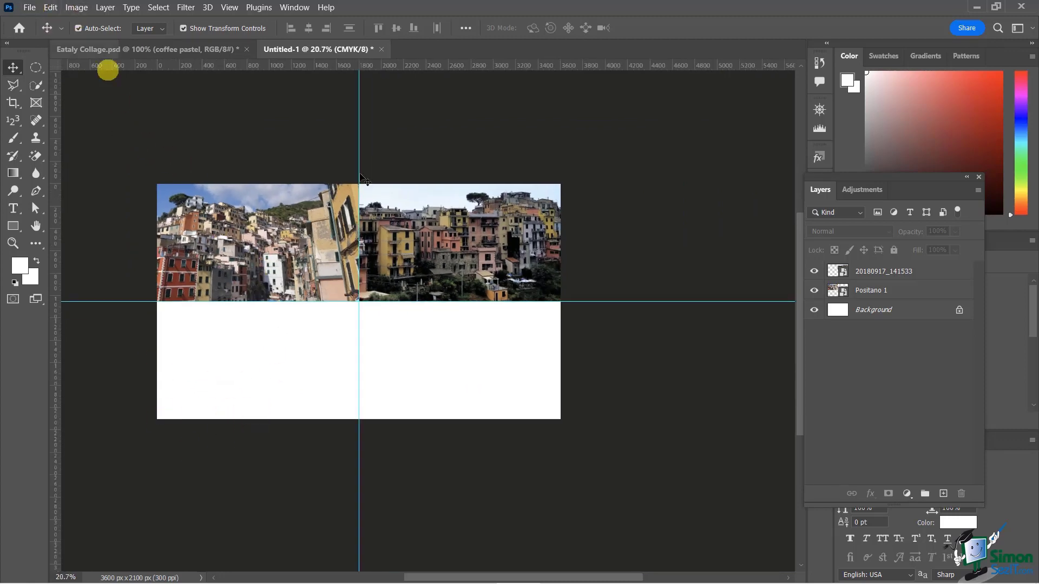
drag(886, 201, 651, 127)
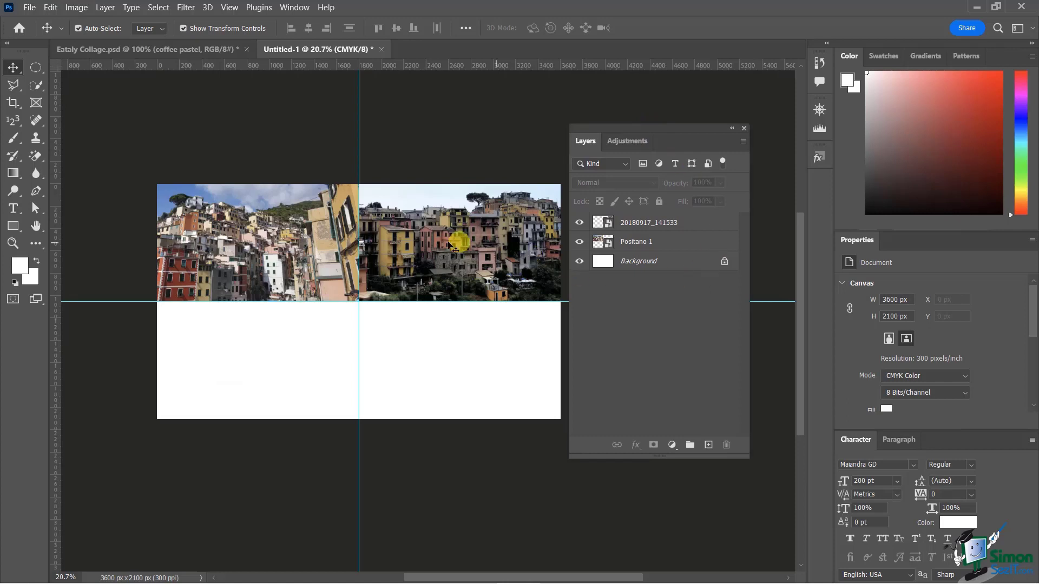
double_click(653, 224)
text(Positano)
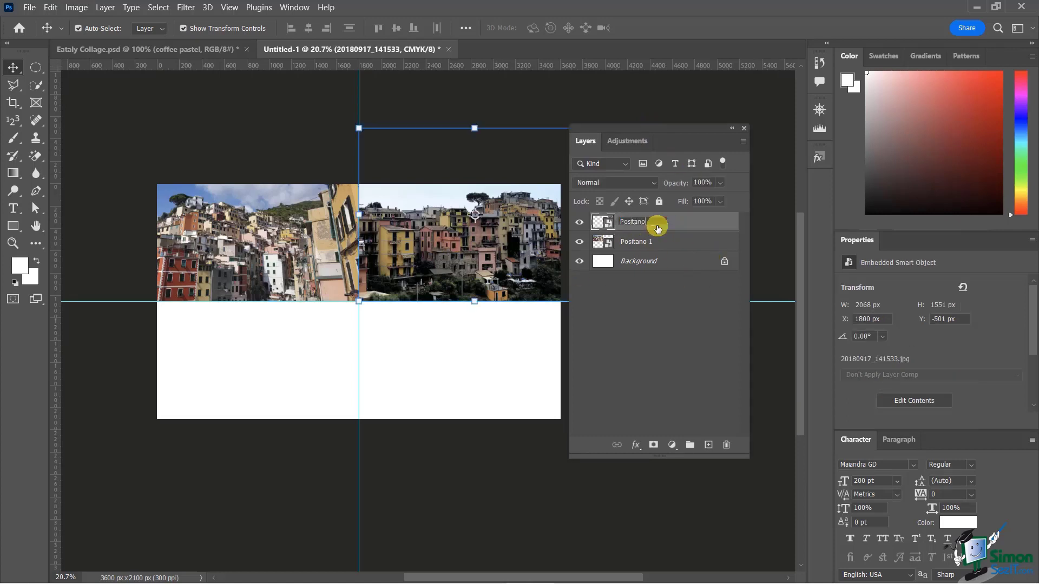
text( 2)
key(Return)
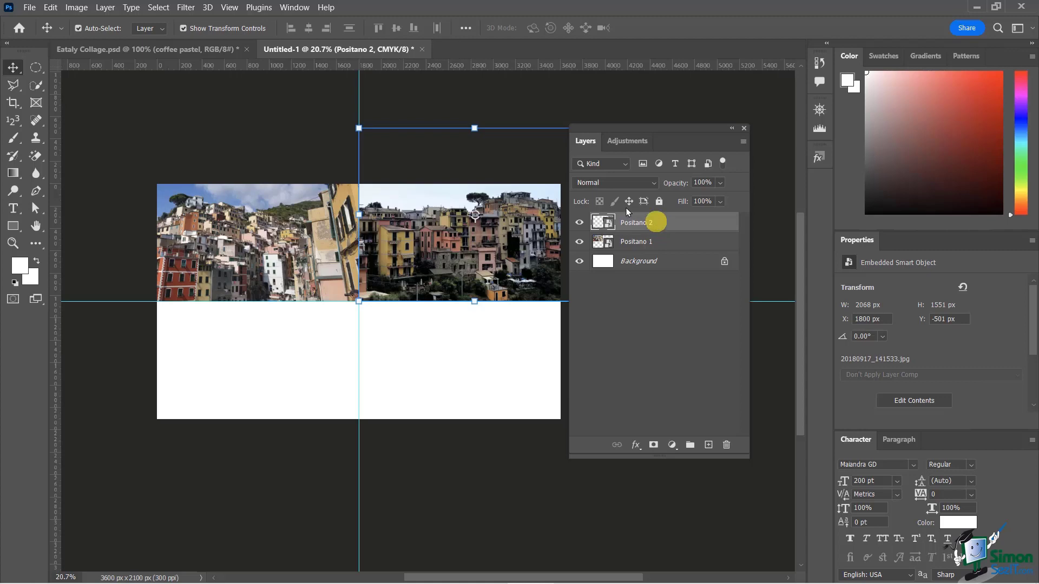
click(209, 139)
Place the image 20180912_203400 from the Italy folder into the poster as an embedded smart object
click(30, 7)
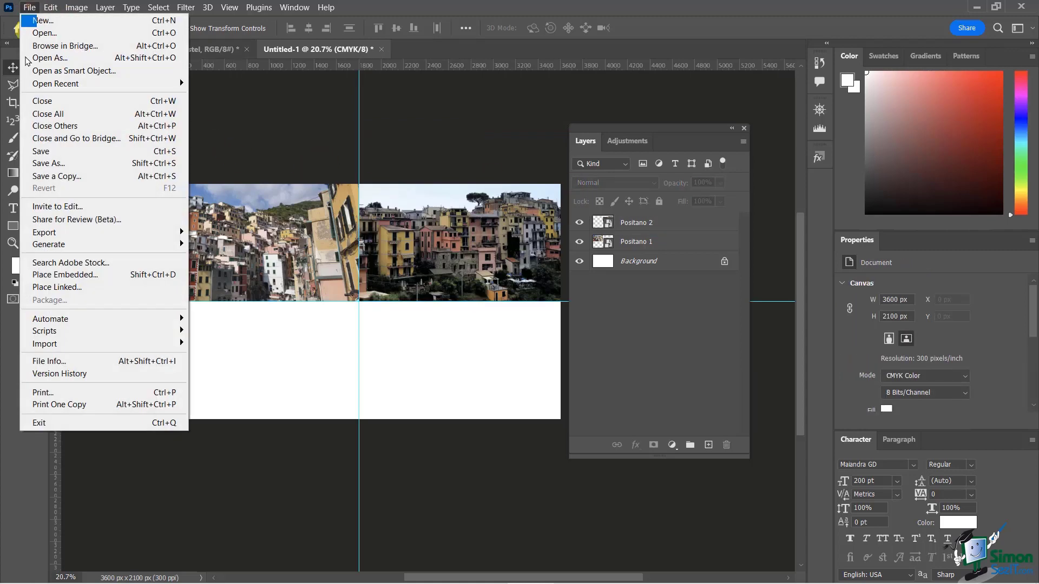
click(98, 277)
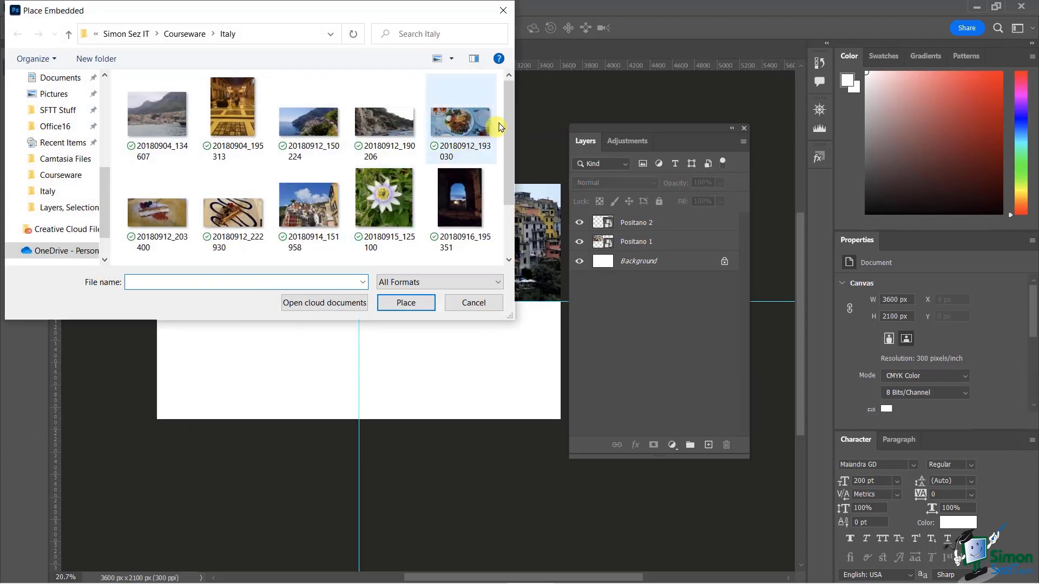
drag(507, 130, 510, 169)
double_click(158, 140)
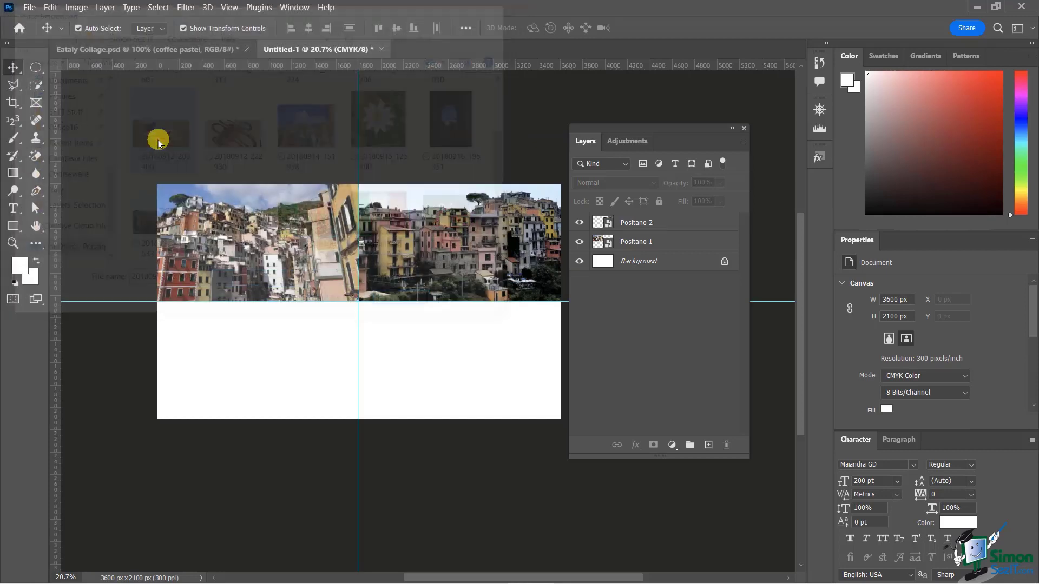
Scale the 20180912_203400 dessert photo to about 14.14% over the lower-left quadrant, its upper edge on the horizontal guide
drag(281, 355, 292, 382)
drag(551, 239, 421, 300)
drag(329, 356, 265, 358)
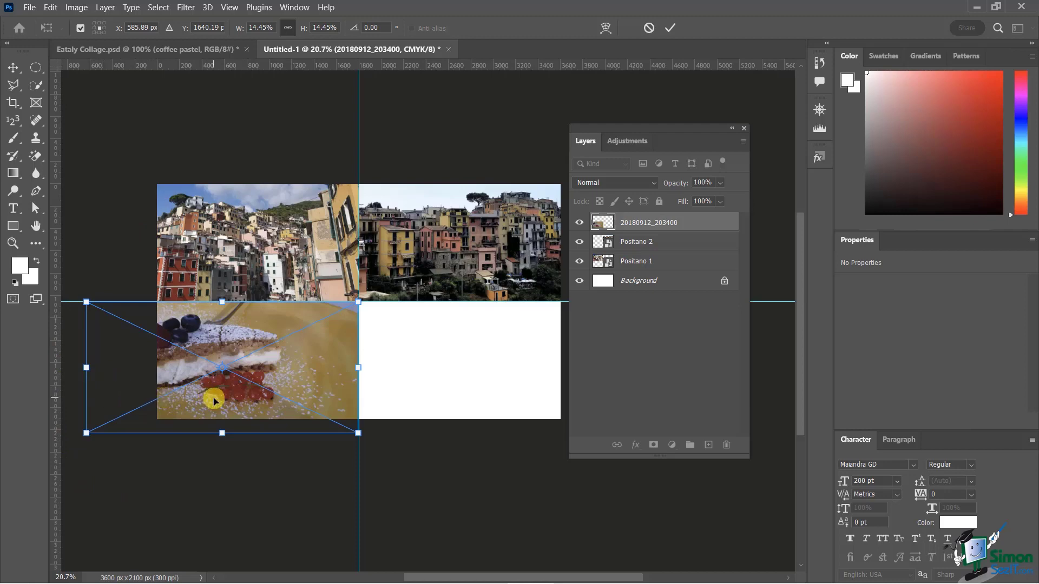
drag(214, 399, 251, 397)
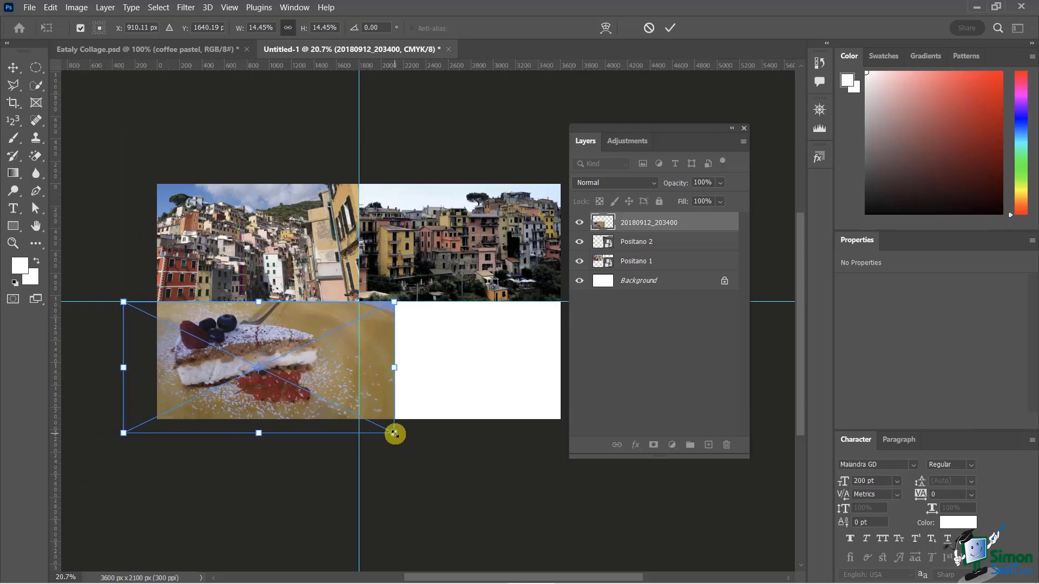
mouse_move(394, 433)
mouse_down()
mouse_move(357, 414)
mouse_move(385, 427)
mouse_up()
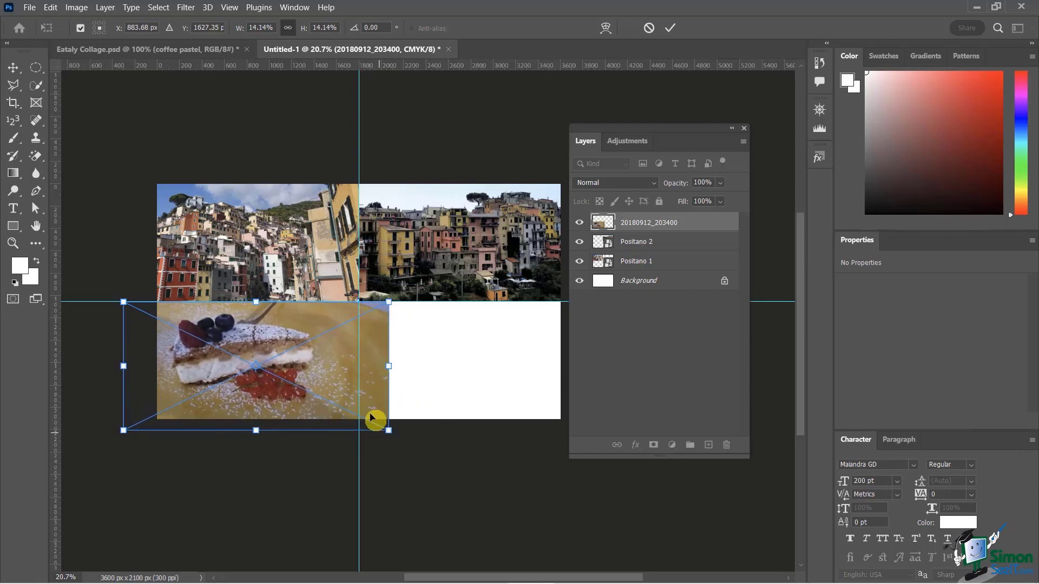
Move the 20180912_203400 photo to the lower-right quadrant, nudge its left edge onto the vertical guide with the Layers panel out of the way, and apply the placement
drag(334, 394, 571, 390)
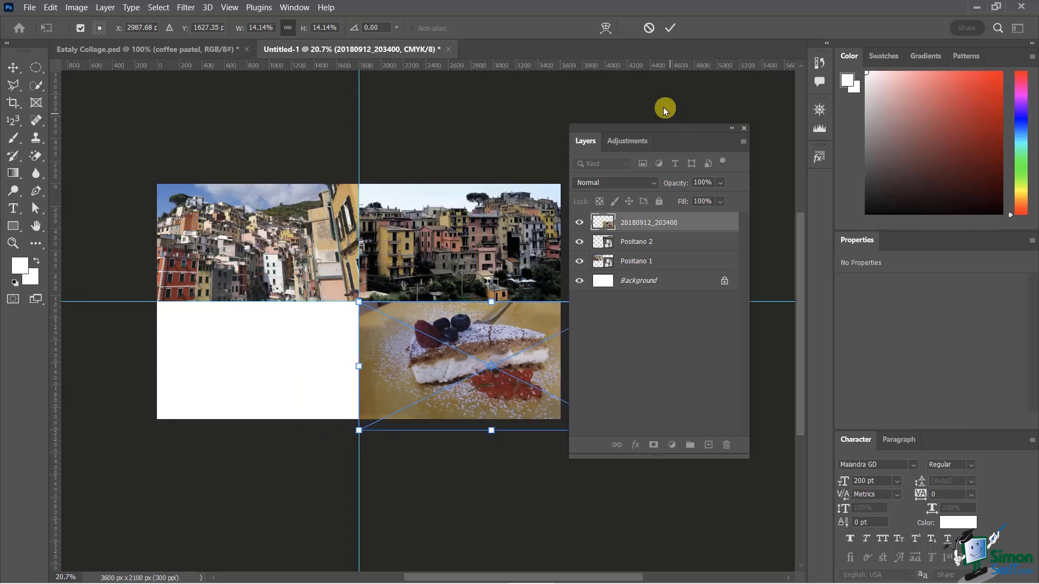
drag(654, 128, 782, 176)
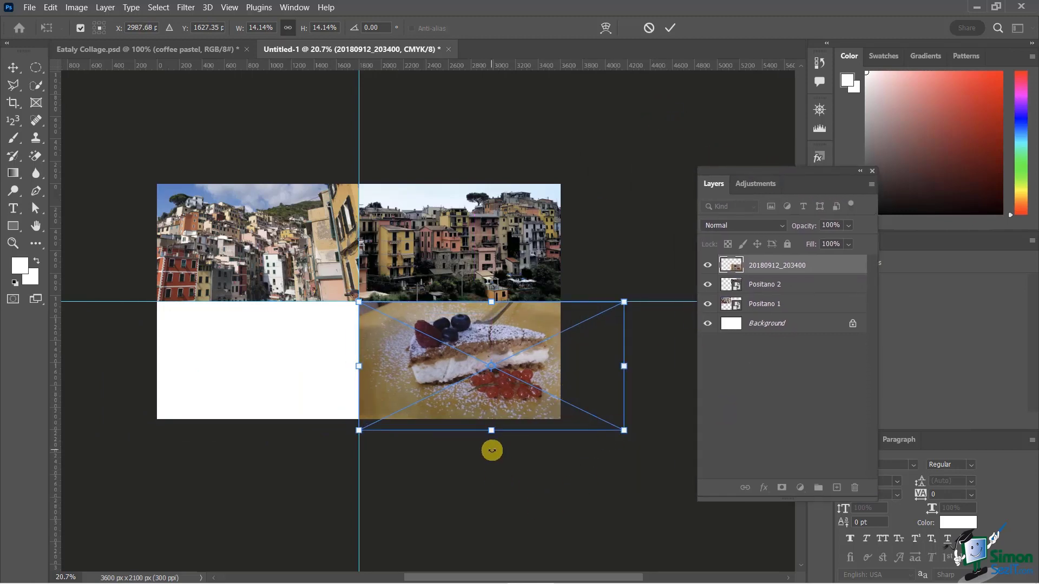
key(Left)
key(Left)
key(Left)
key(Right)
key(Right)
key(Right)
key(Right)
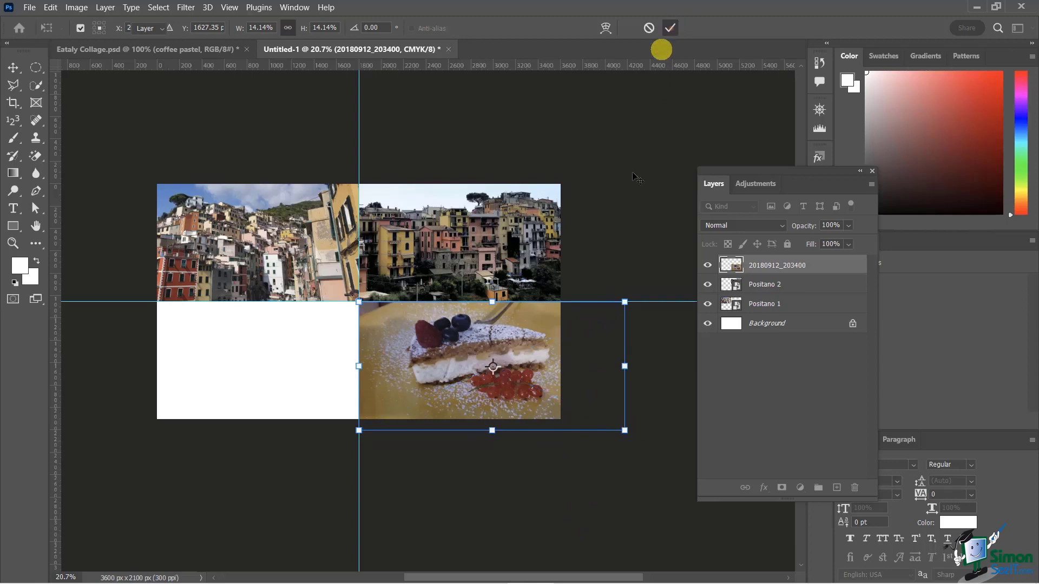
click(670, 28)
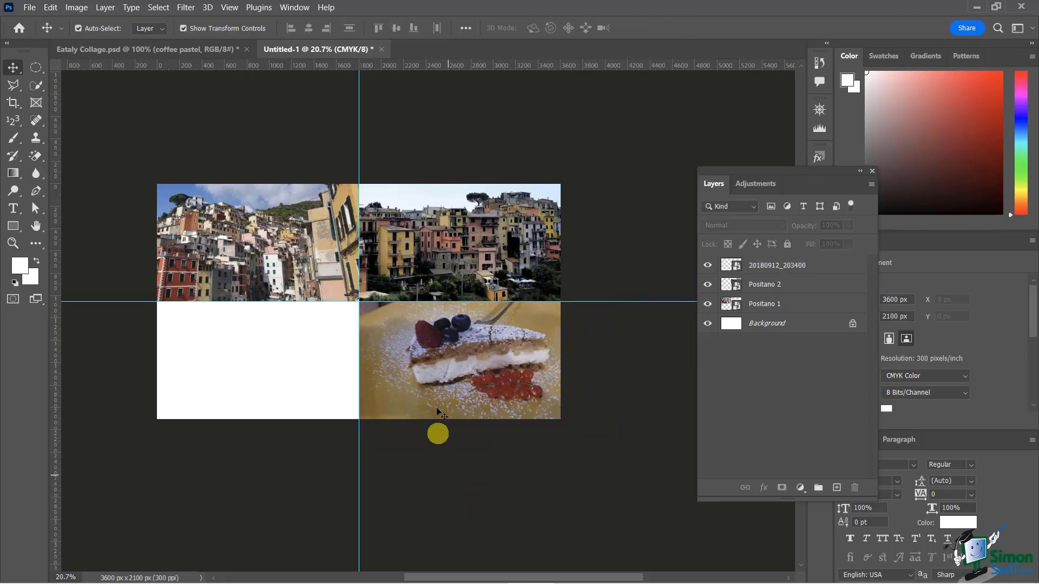
Place the image 20180912_222930 from the Italy folder into the poster as an embedded smart object
click(30, 8)
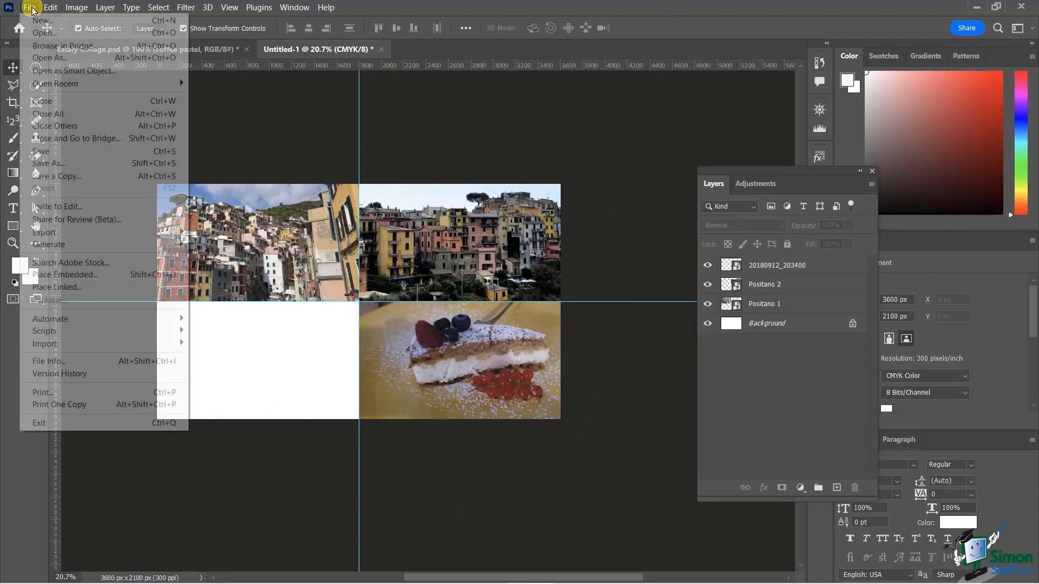
click(77, 274)
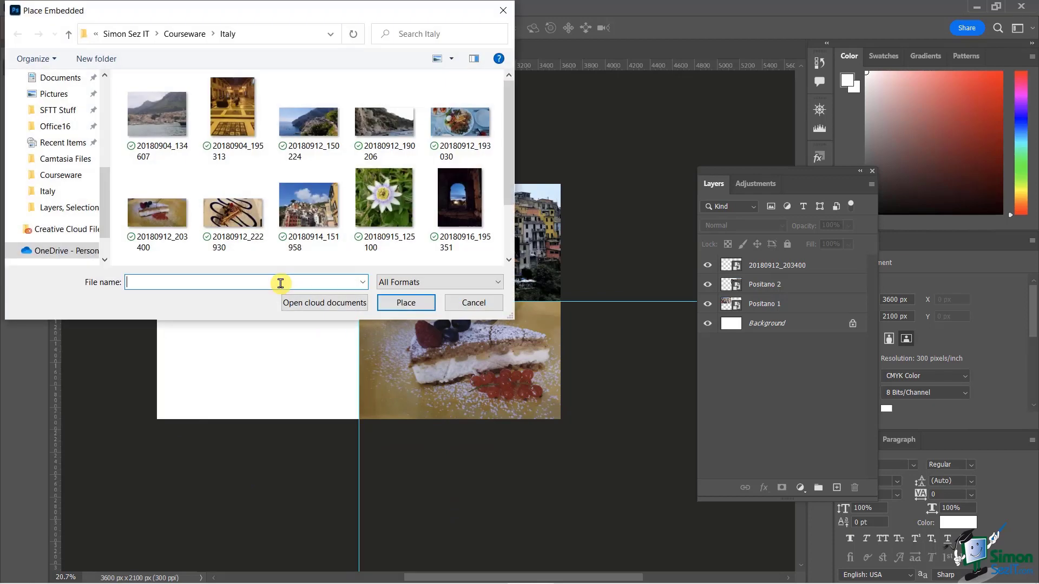
double_click(232, 209)
Scale the 20180912_222930 photo to about 12.88% and fit it over the lower-left quadrant, its upper-right corner at the guide crossing
drag(305, 349, 287, 370)
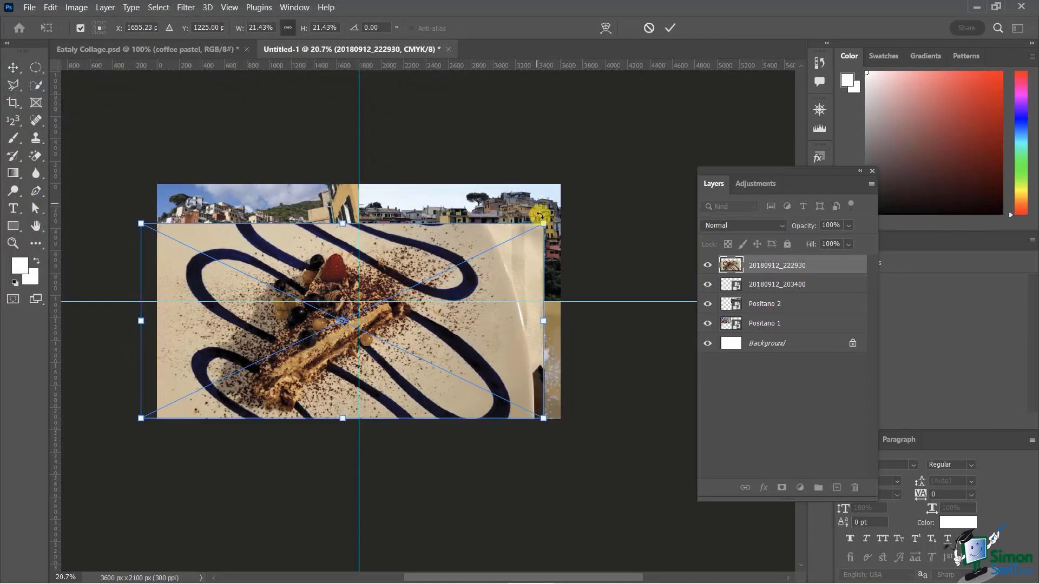
drag(535, 223, 379, 315)
drag(336, 357, 309, 352)
drag(115, 418, 149, 402)
drag(286, 386, 287, 401)
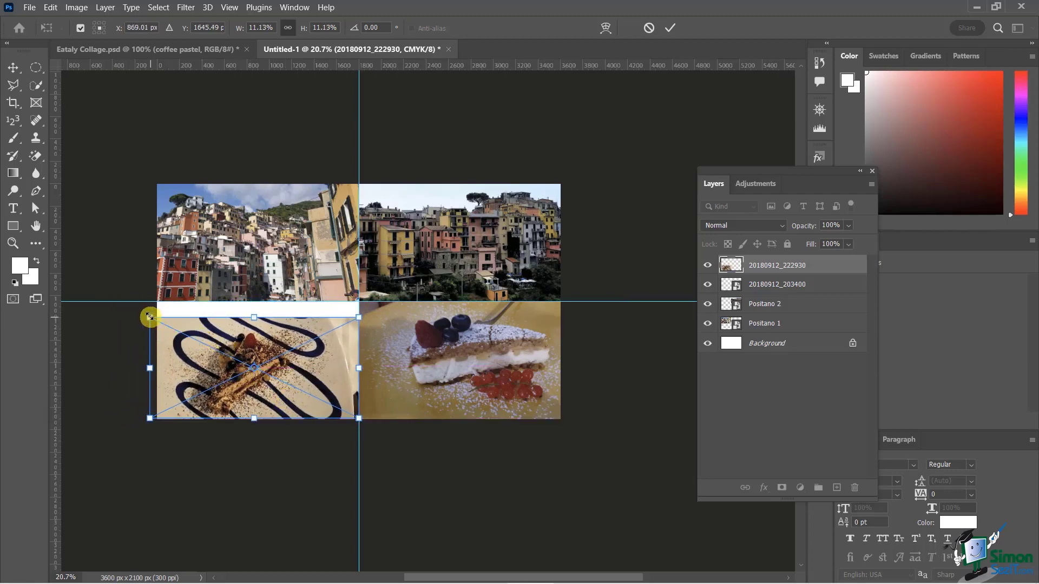
drag(150, 317, 115, 303)
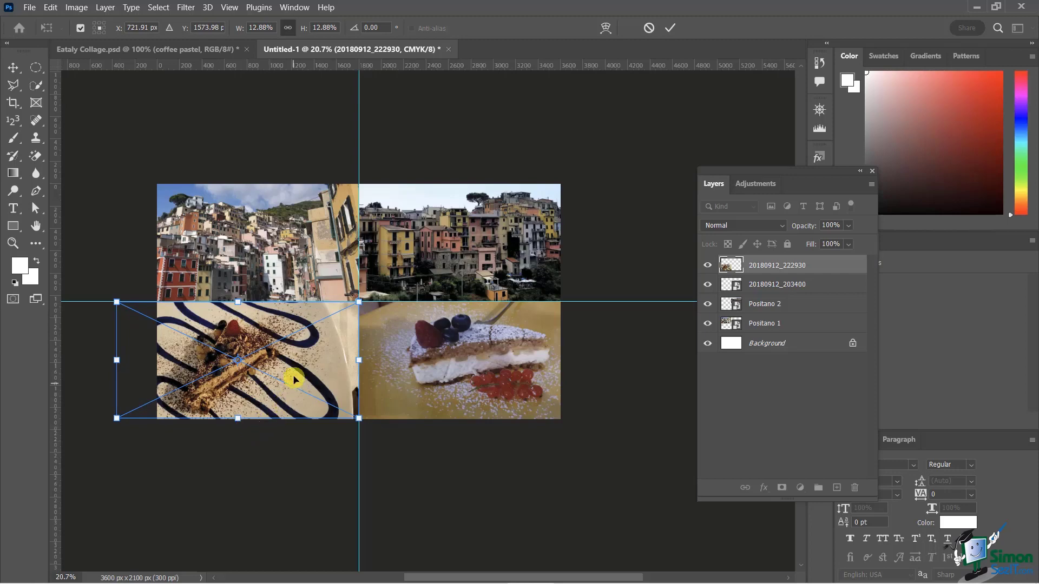
Shift the 20180912_222930 photo away from the vertical guide and nudge it right in small increments toward the guide
mouse_move(295, 379)
mouse_down()
mouse_move(319, 373)
mouse_move(278, 374)
mouse_move(319, 373)
mouse_move(303, 373)
mouse_up()
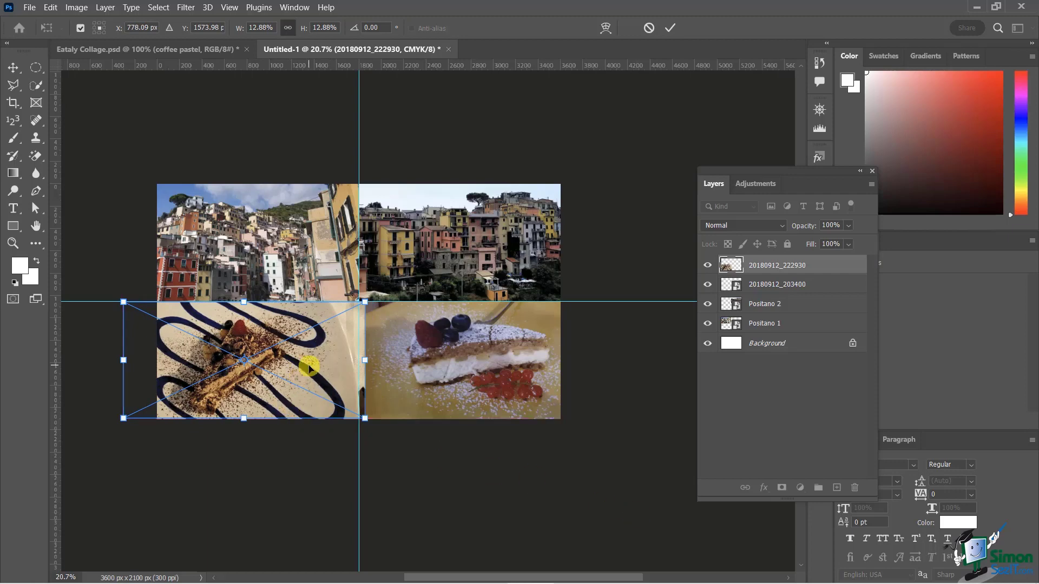
drag(309, 368, 293, 366)
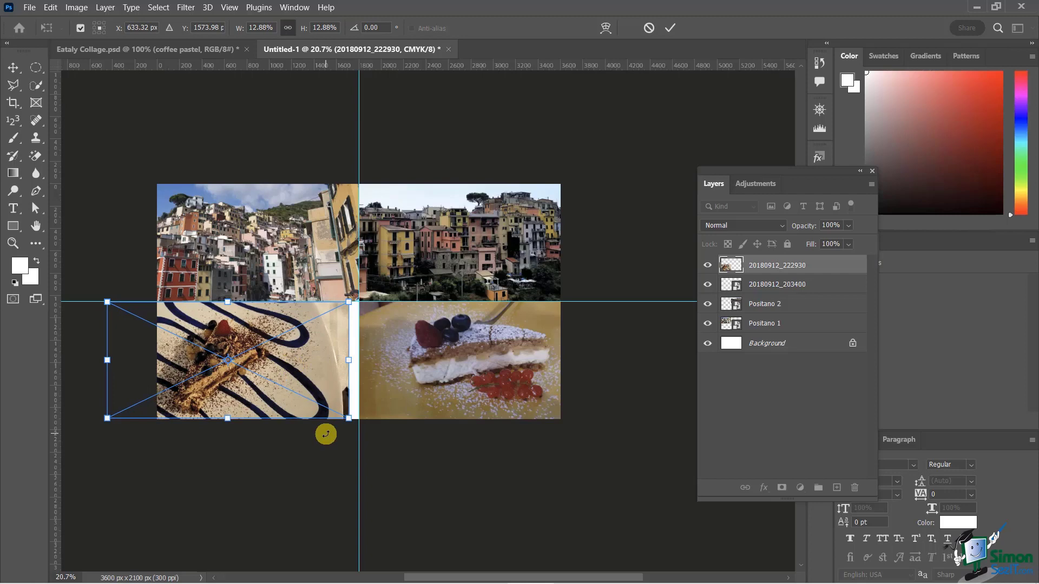
key(Right)
key(Right)
key(Right)
key(Right)
key(Right)
key(Right)
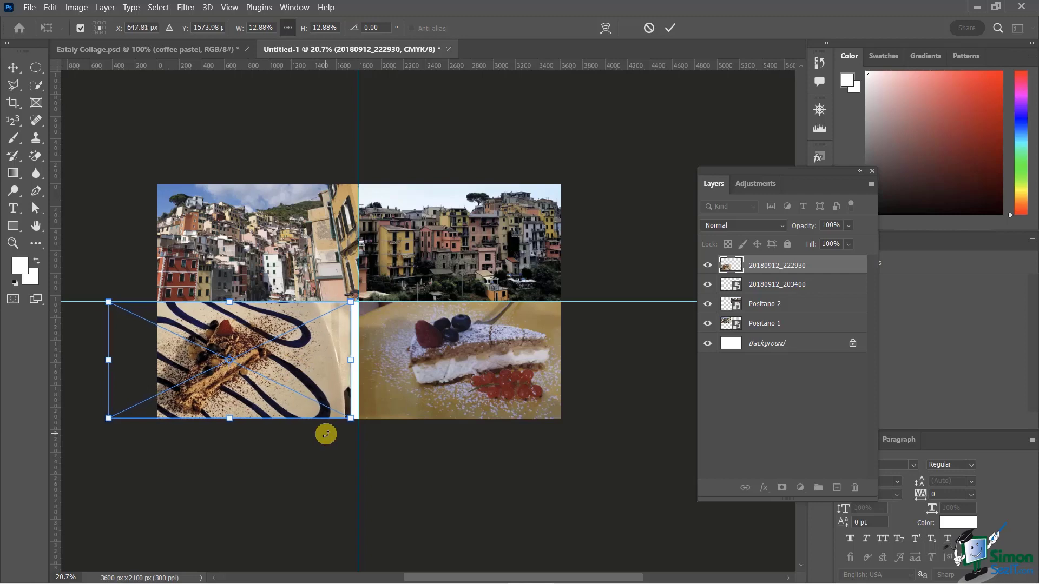
key(Right)
key(Right)
key(Right)
key(Right)
key(Right)
key(Right)
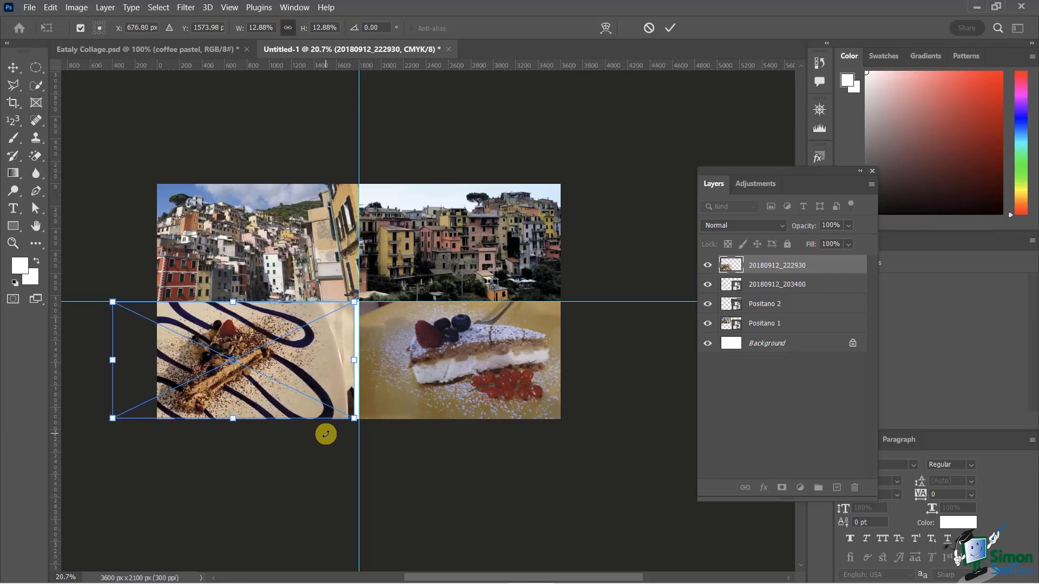
key(Right)
key(Right)
key(Right)
key(Right)
key(Right)
key(Right)
key(Right)
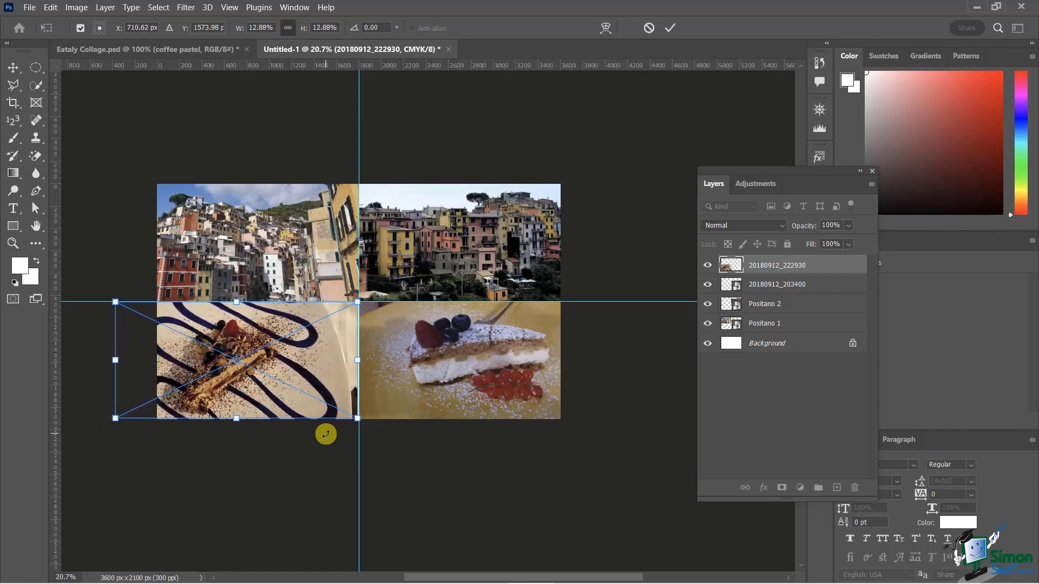
Nudge the 20180912_222930 photo left of the vertical guide, first in small and then in larger increments
key(Left)
key(Left)
key(Left)
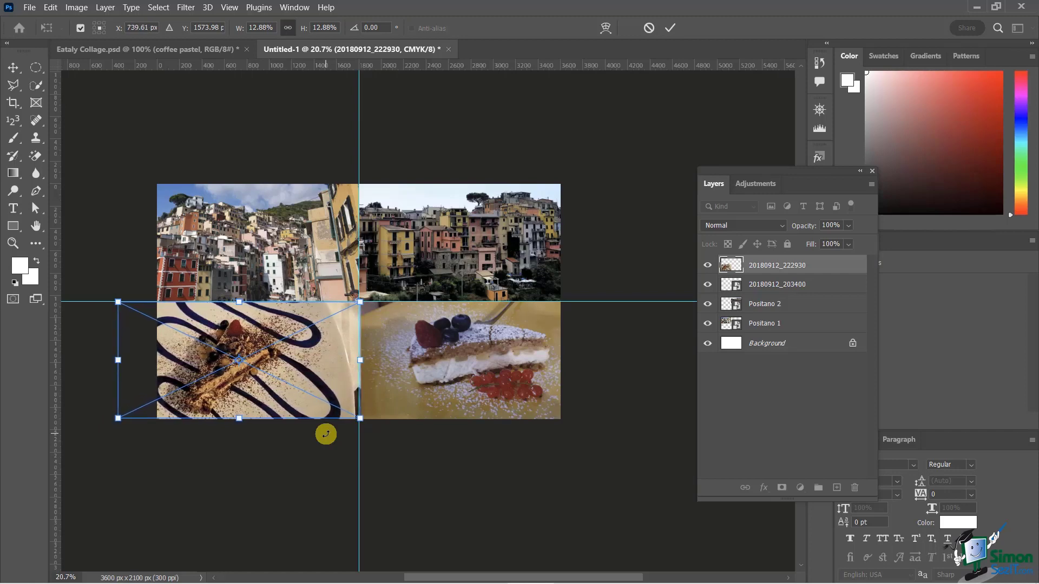
key(Left)
key(Left)
key(Left)
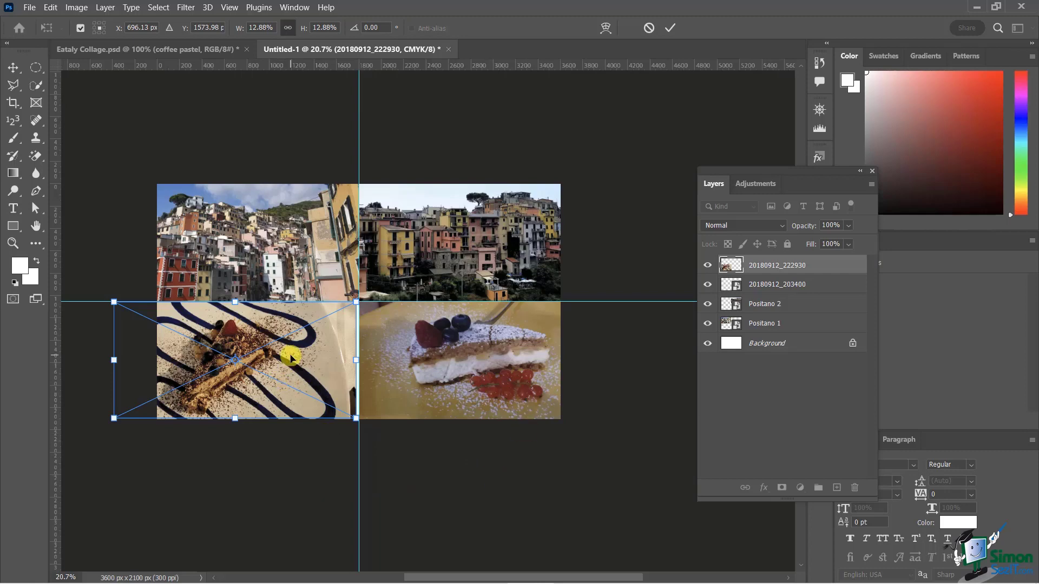
key(shift+Left)
key(shift+Left)
key(shift+Left)
key(shift+Left)
key(shift+Left)
key(shift+Left)
key(shift+Left)
key(shift+Left)
key(shift+Left)
key(shift+Left)
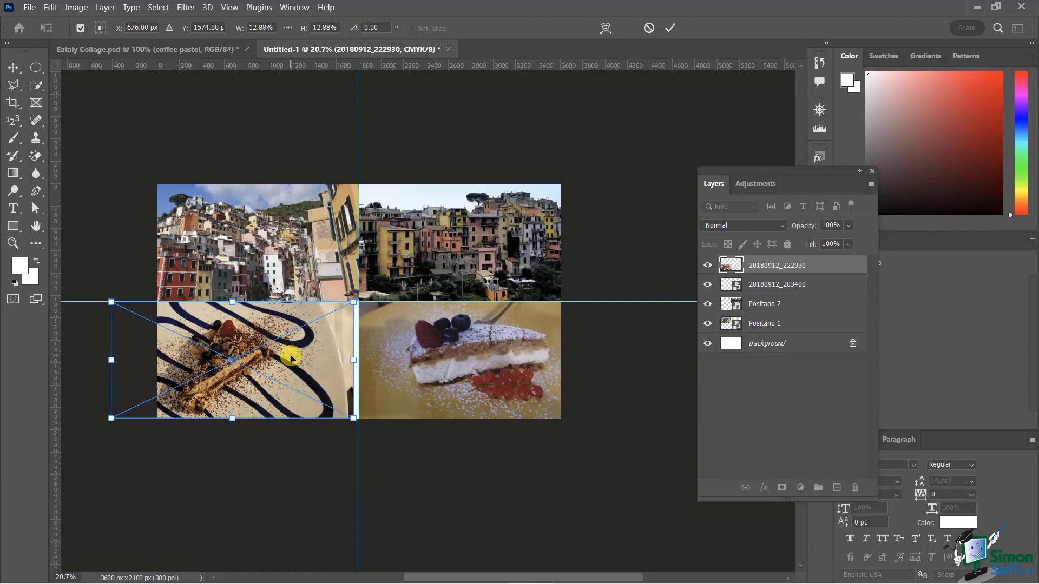
key(shift+Left)
key(shift+Left)
key(shift+Left)
key(shift+Left)
key(shift+Left)
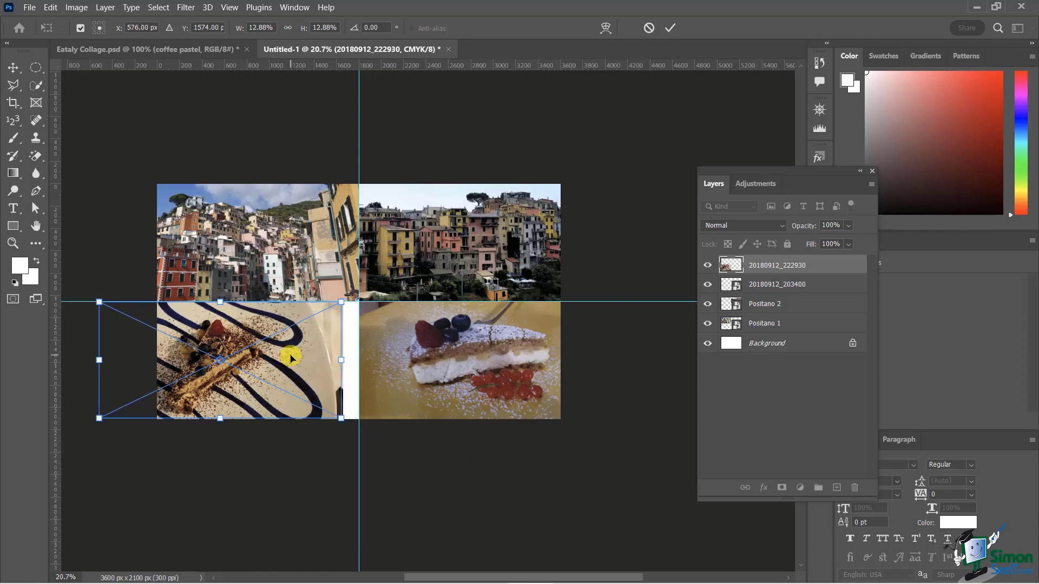
Nudge the 20180912_222930 photo right until its right edge meets the vertical guide, and apply the placement
key(Right)
key(Right)
key(Right)
key(Right)
key(Right)
key(shift+Right)
key(shift+Right)
key(shift+Right)
key(shift+Right)
key(shift+Right)
key(shift+Right)
key(shift+Right)
key(shift+Right)
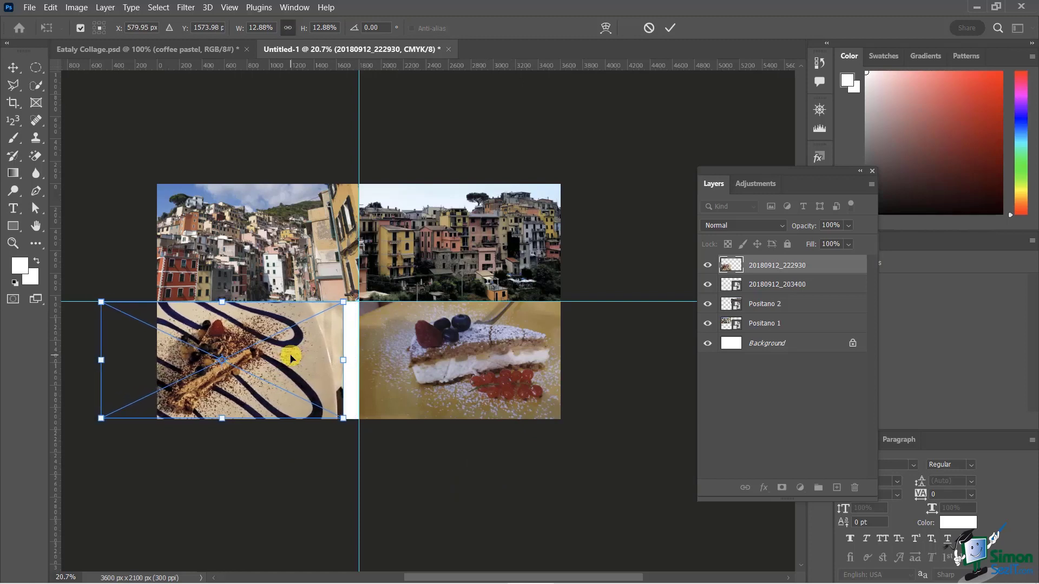
key(Right)
key(Right)
key(Right)
key(Right)
key(Right)
key(Right)
key(Right)
key(Right)
key(Right)
key(Right)
key(Right)
key(Right)
key(Right)
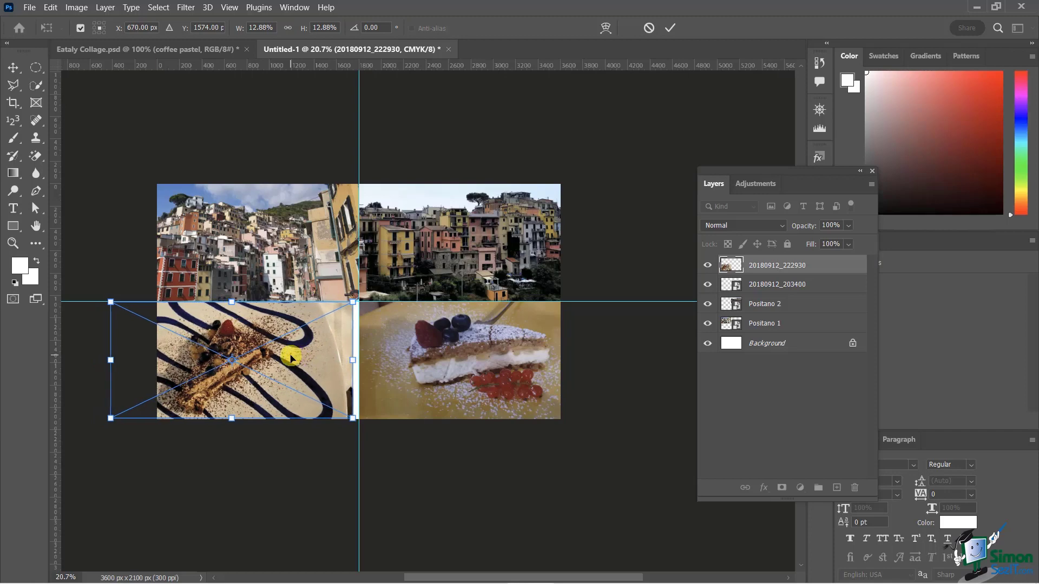
key(Right)
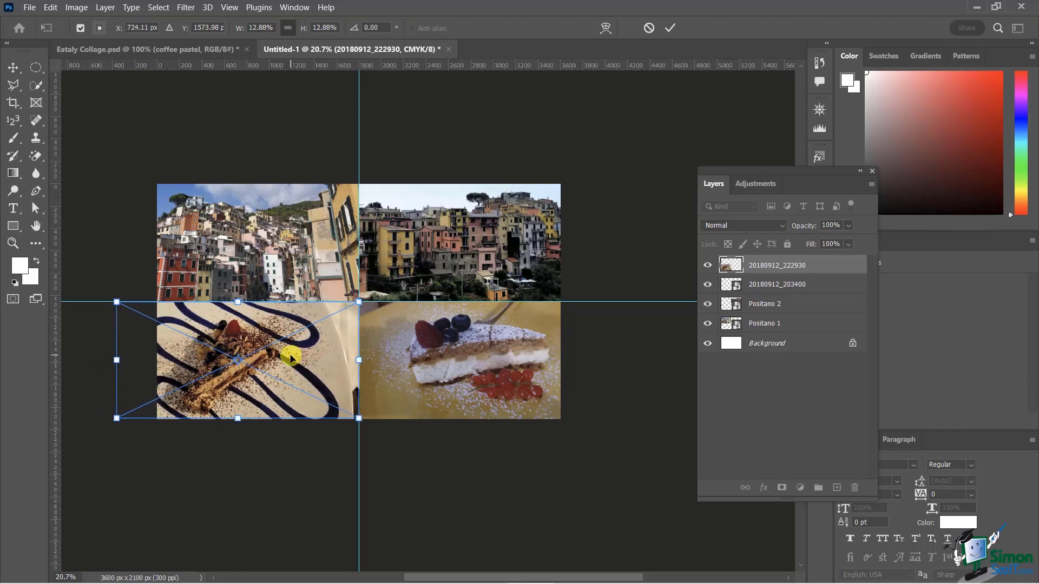
click(670, 27)
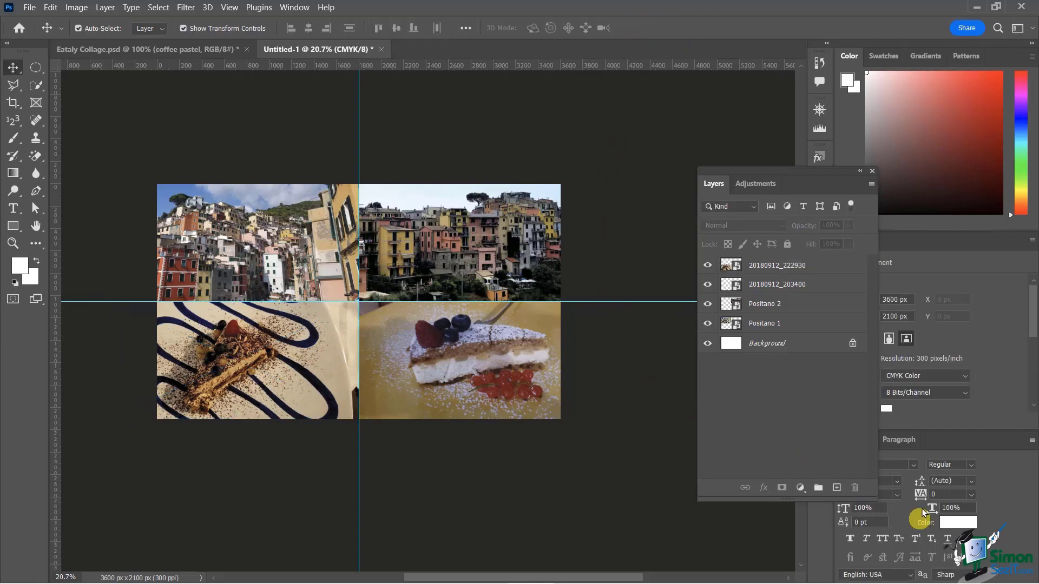
Move the Layers panel clear of the Properties panel and hide the guides
drag(816, 179, 704, 101)
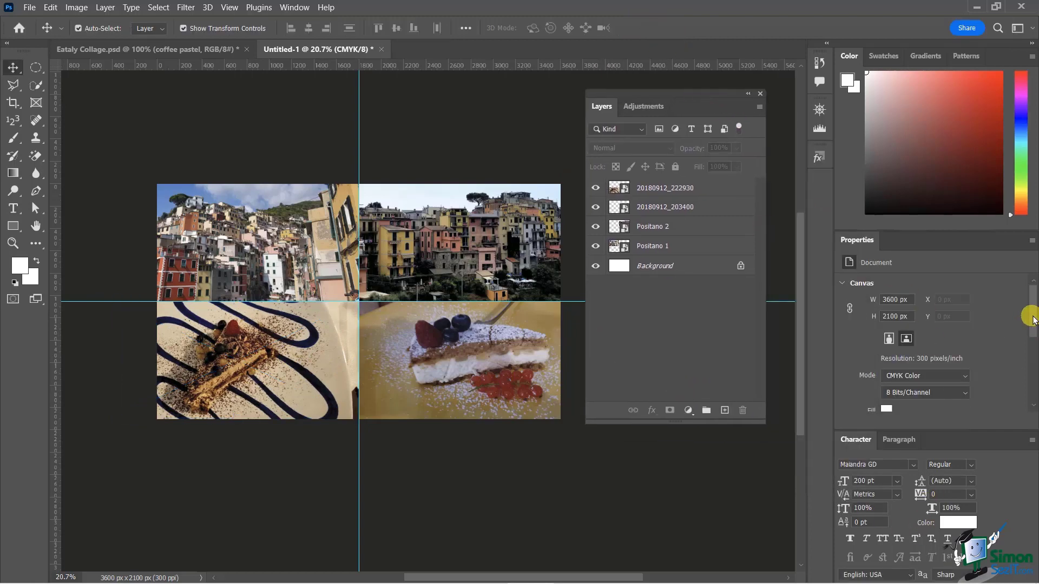
drag(1032, 308, 1028, 398)
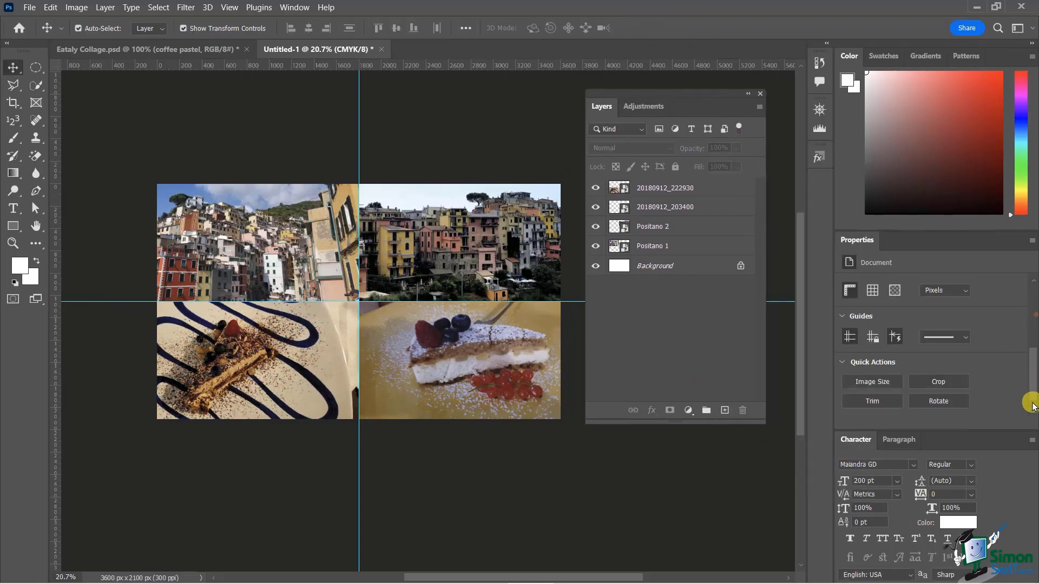
click(850, 337)
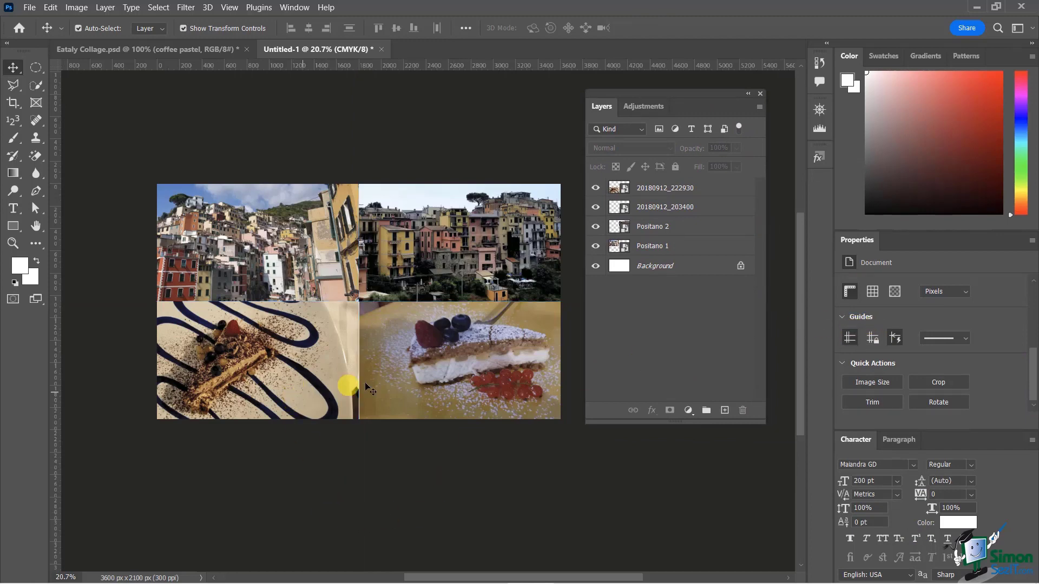
Try to close the vertical seam by nudging the 20180912_222930 photo right in small increments to about X -359 px
scroll(384, 353, up, 3)
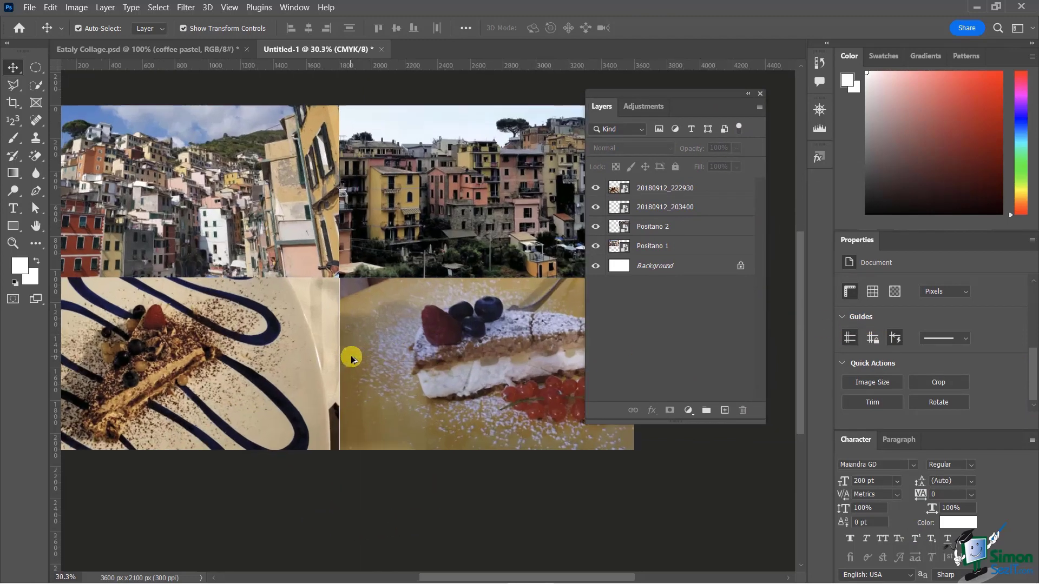
scroll(303, 363, up, 2)
click(305, 362)
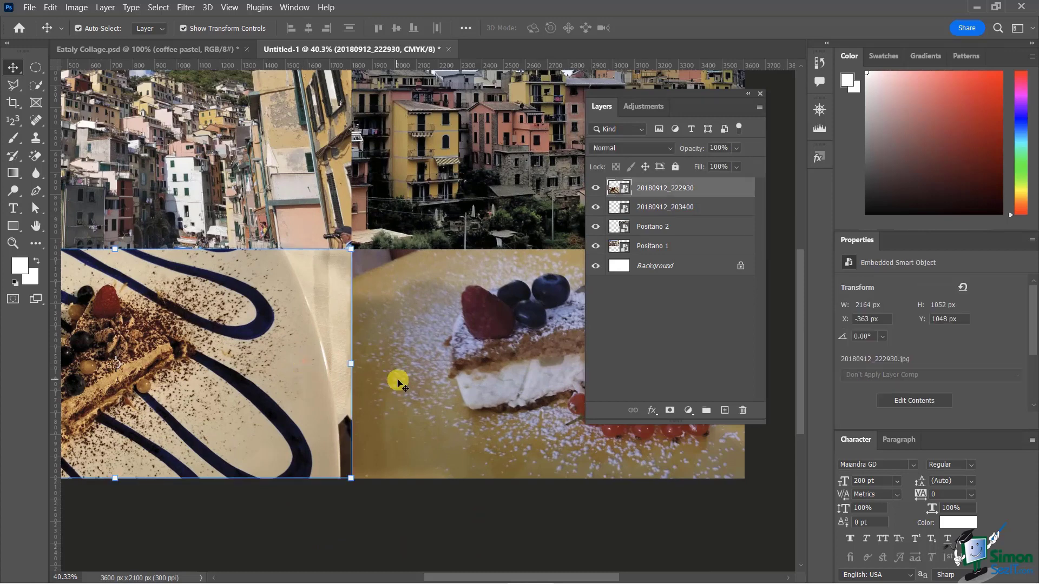
key(Right)
key(Right)
key(Right)
key(Right)
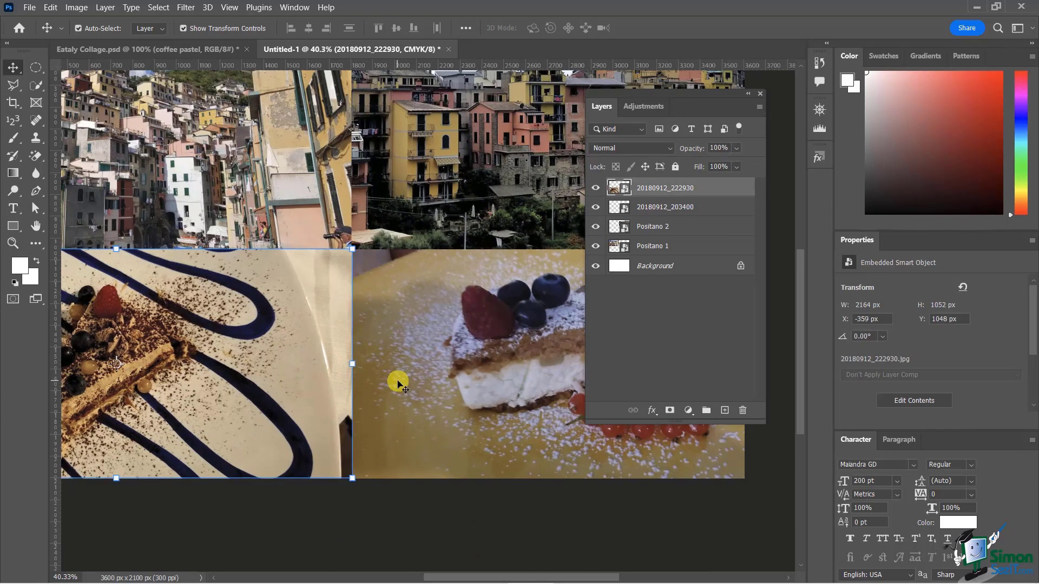
scroll(399, 383, up, 1)
key(Right)
click(419, 533)
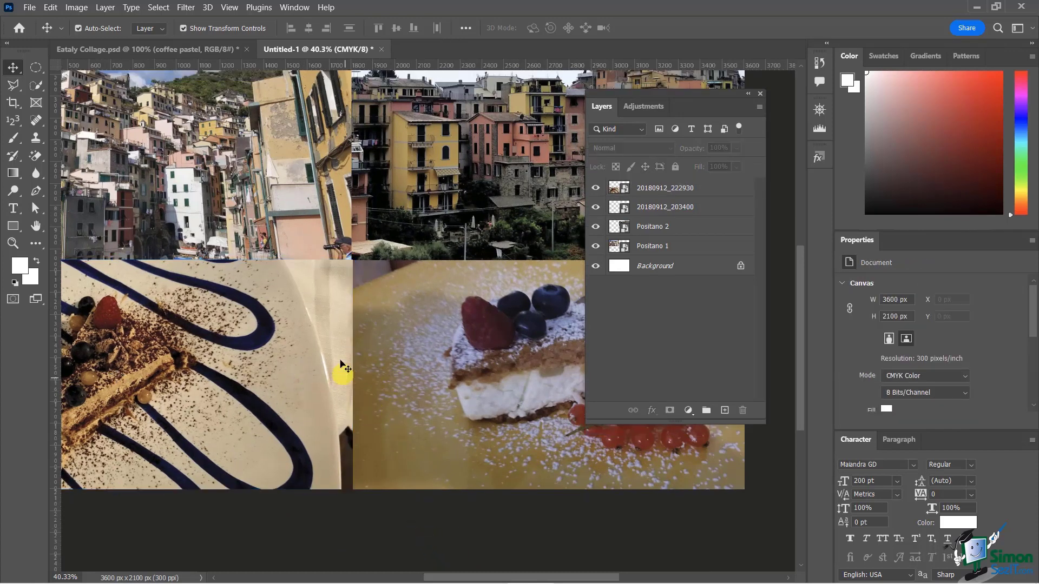
Nudge the 20180912_203400 photo left to X 1798 px to close the vertical seam between the two dessert photos
click(405, 206)
click(406, 345)
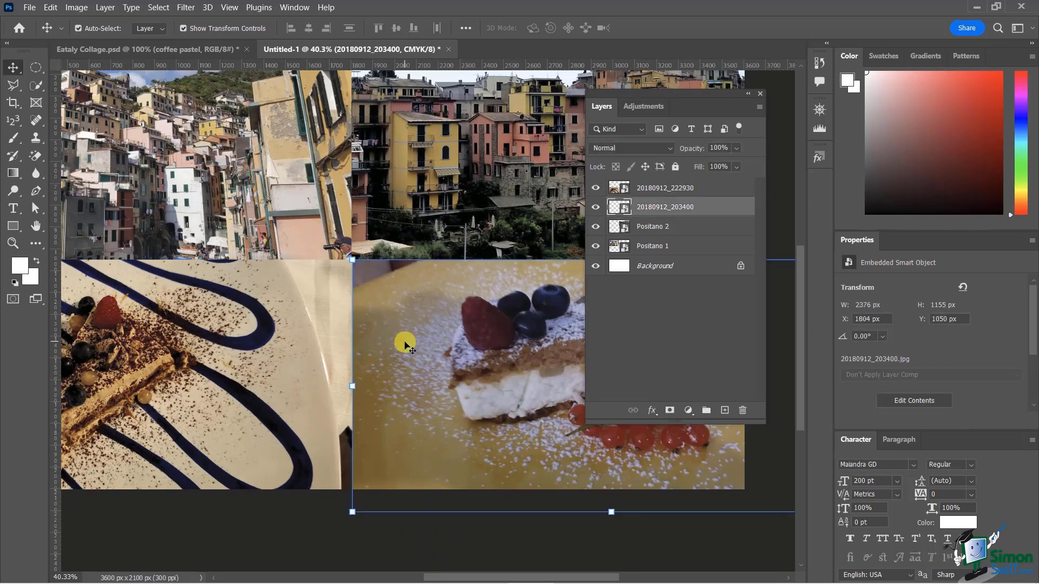
key(Left)
key(Left)
key(Left)
key(Left)
key(Left)
key(Left)
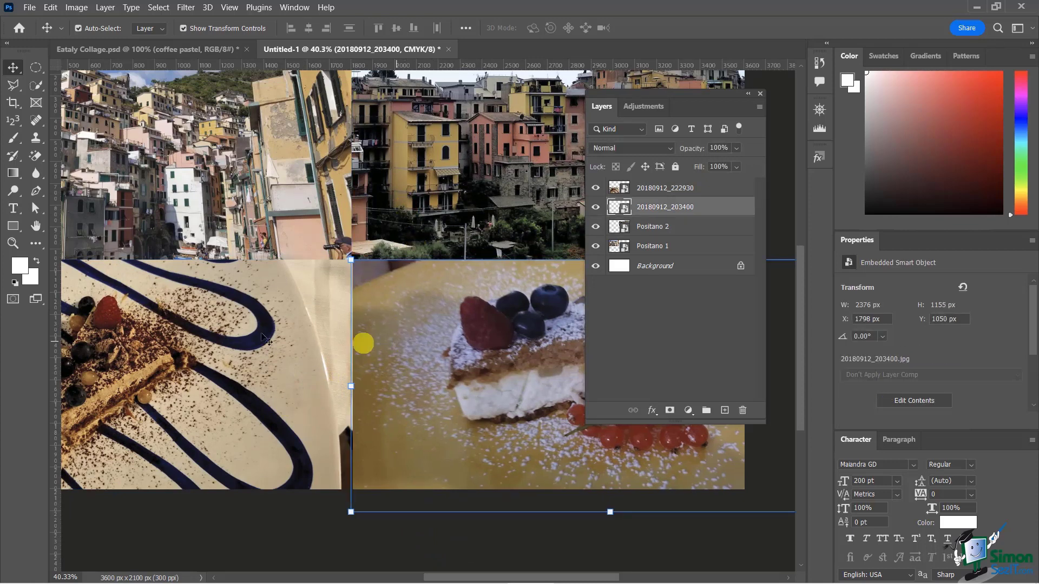
Readjust the 20180912_222930 photo's horizontal position to X -363 px and deselect it
click(241, 328)
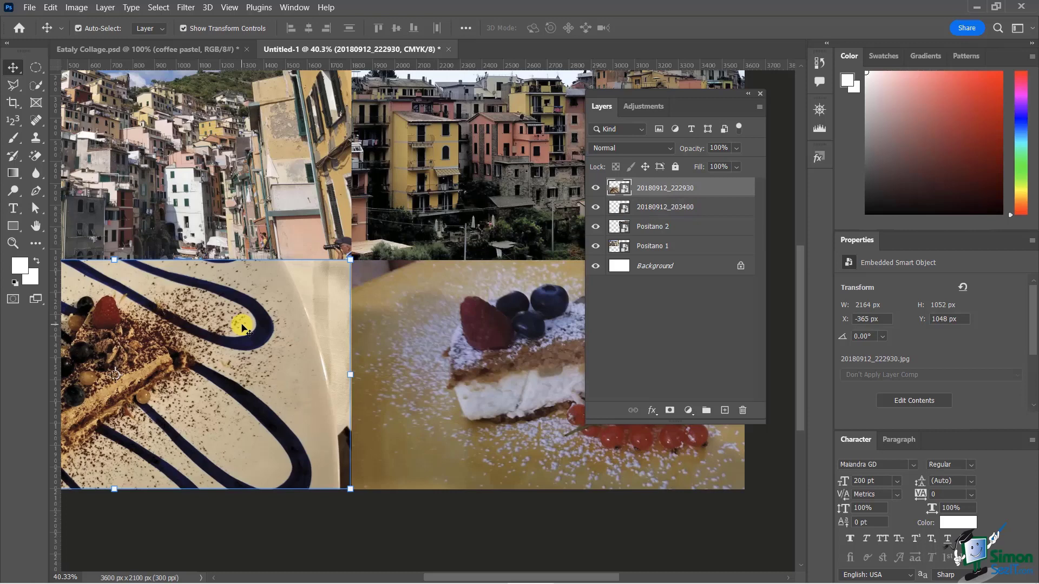
drag(479, 574, 472, 574)
click(439, 509)
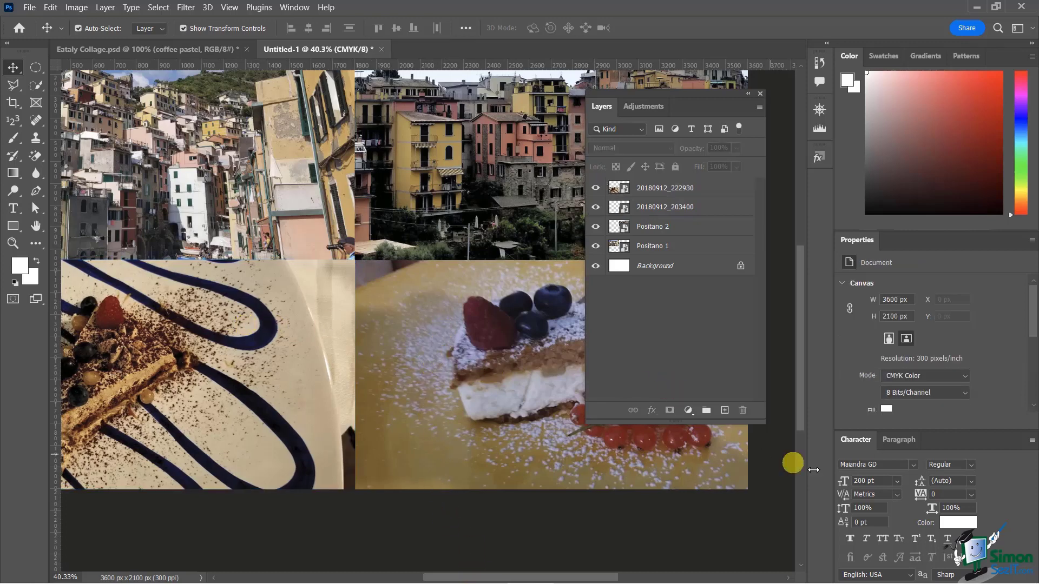
Check the seams between the four photos, briefly showing the guides and moving the Layers panel off the collage
drag(1032, 325, 1030, 398)
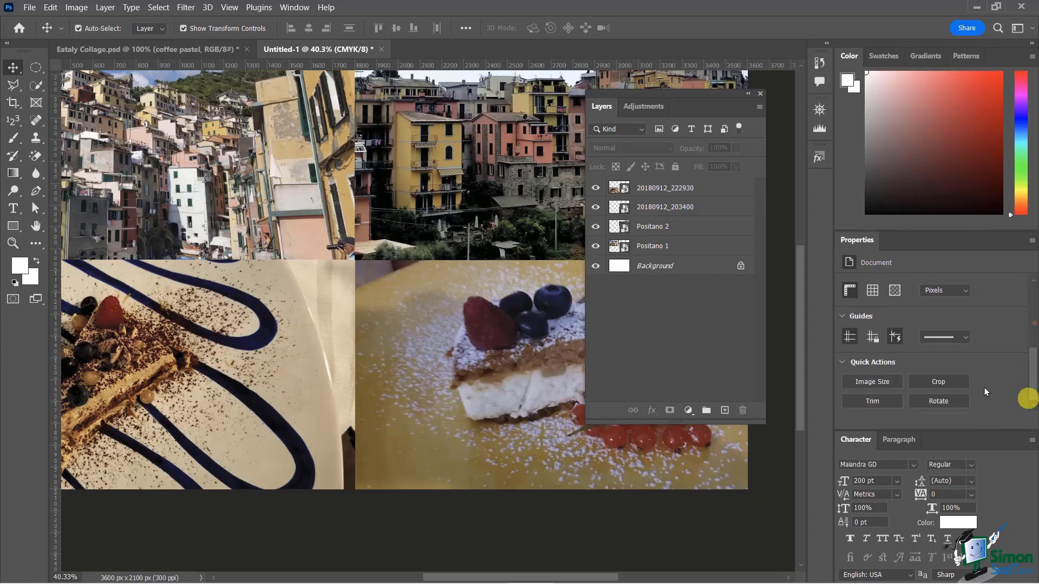
click(851, 340)
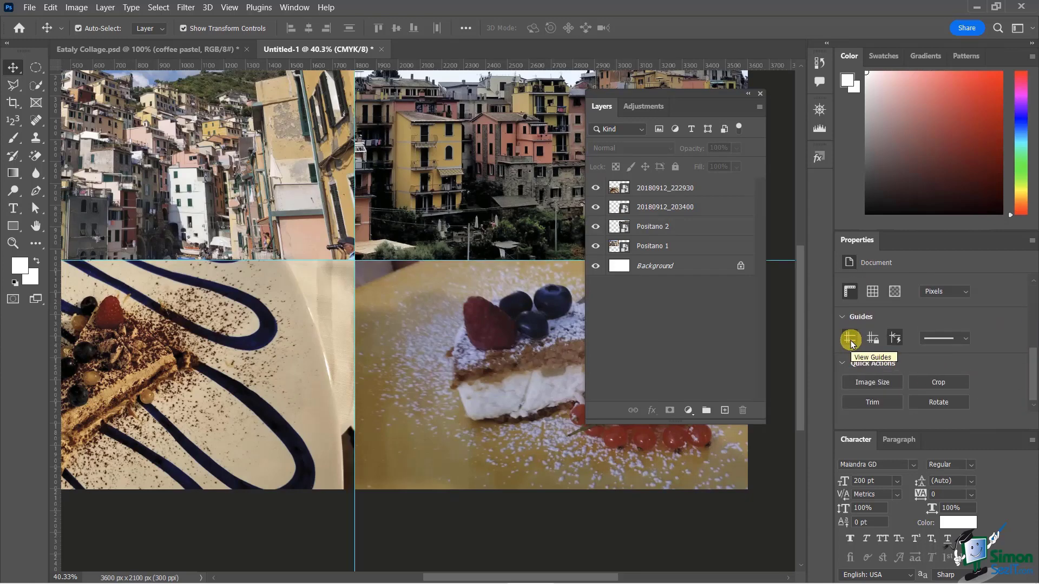
click(851, 340)
scroll(406, 368, down, 3)
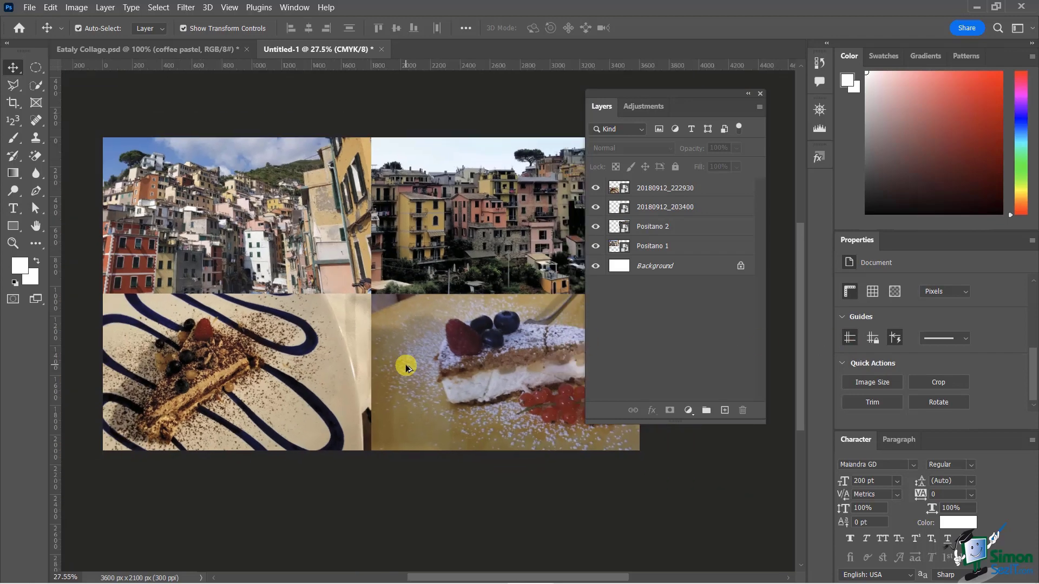
scroll(406, 368, down, 1)
drag(644, 93, 736, 104)
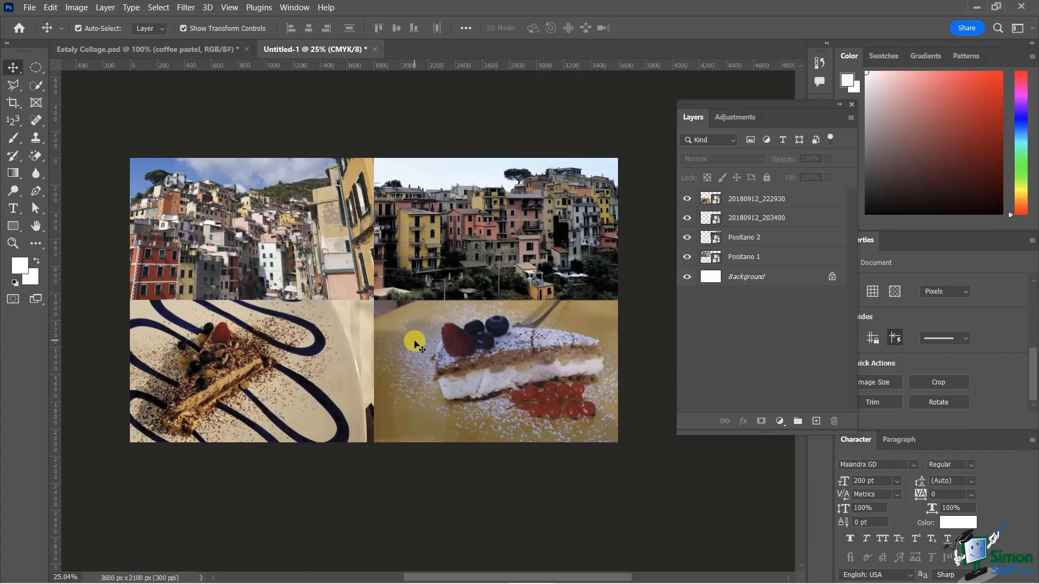
scroll(414, 338, up, 1)
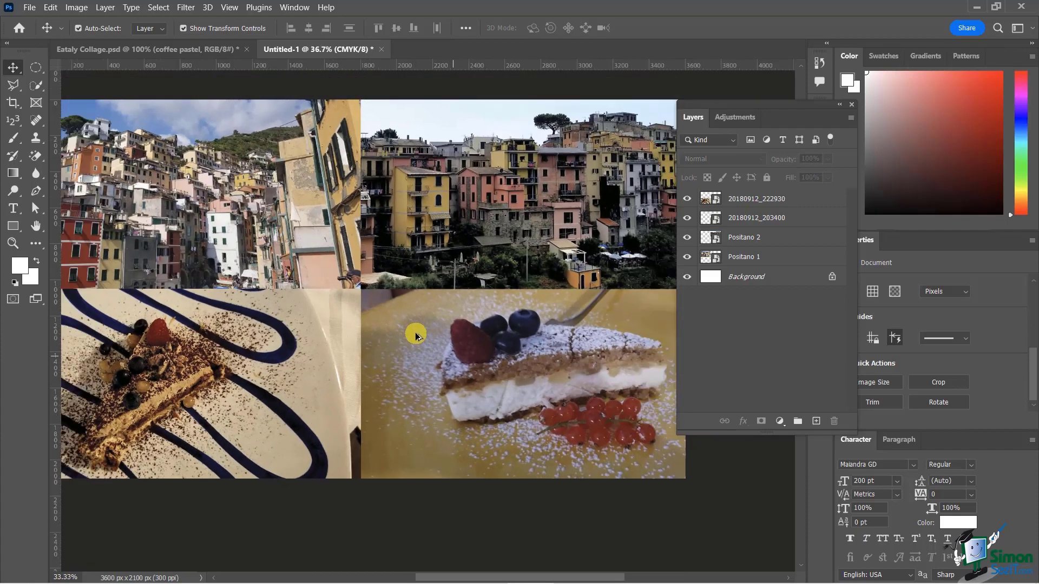
scroll(416, 334, down, 2)
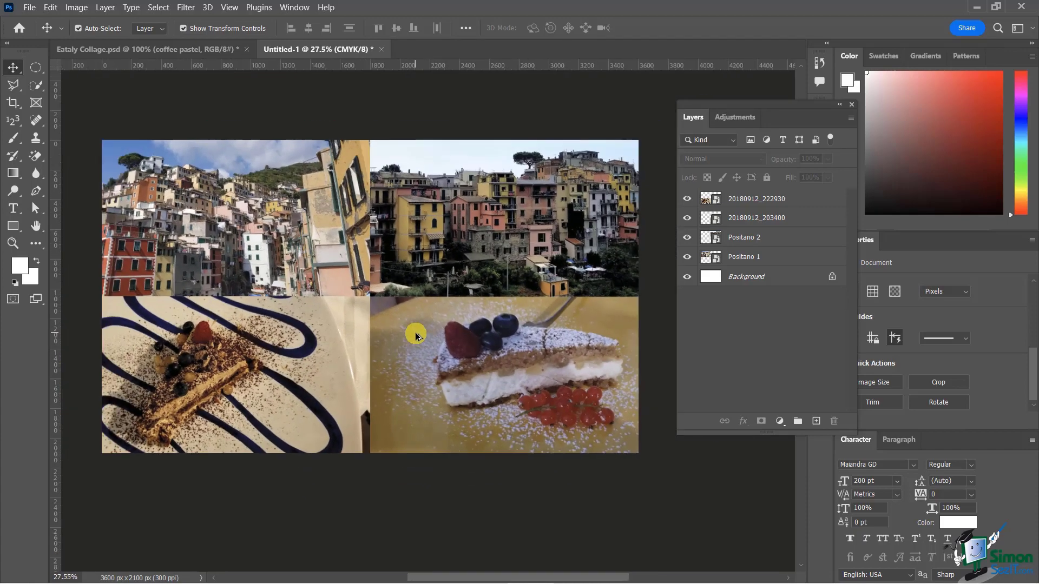
scroll(416, 333, up, 6)
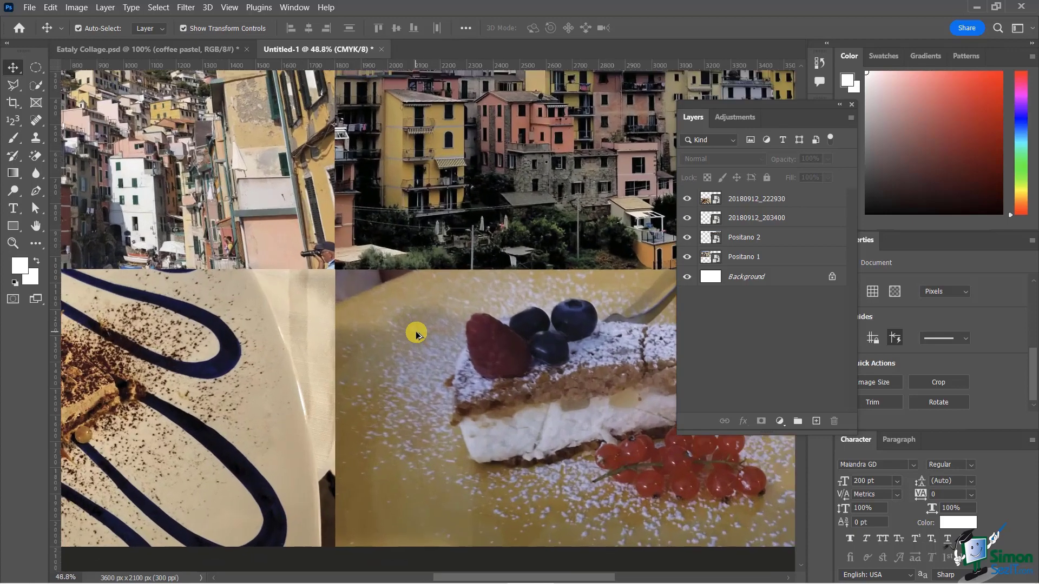
scroll(416, 334, down, 4)
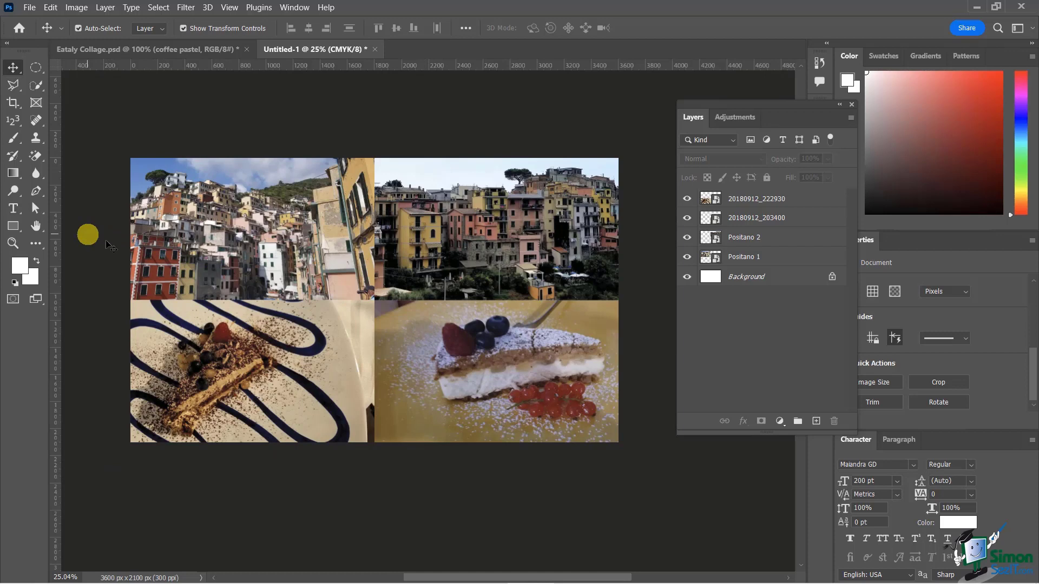
Rename the layer 20180912_203400 to Creamy Pastel and the layer 20180912_222930 to Coffee Pastel
double_click(767, 218)
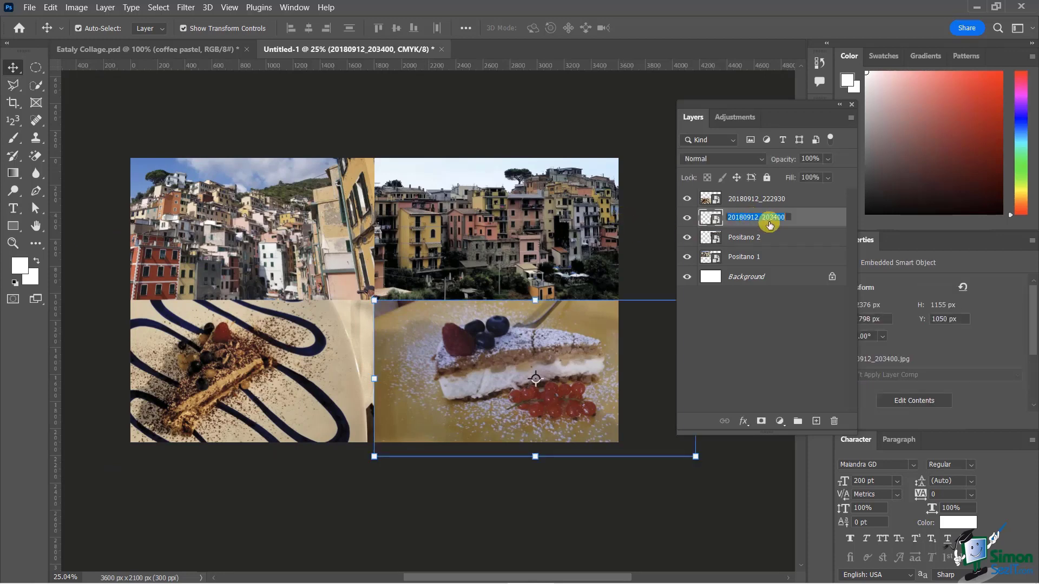
text(Creamy  Pastel)
key(Return)
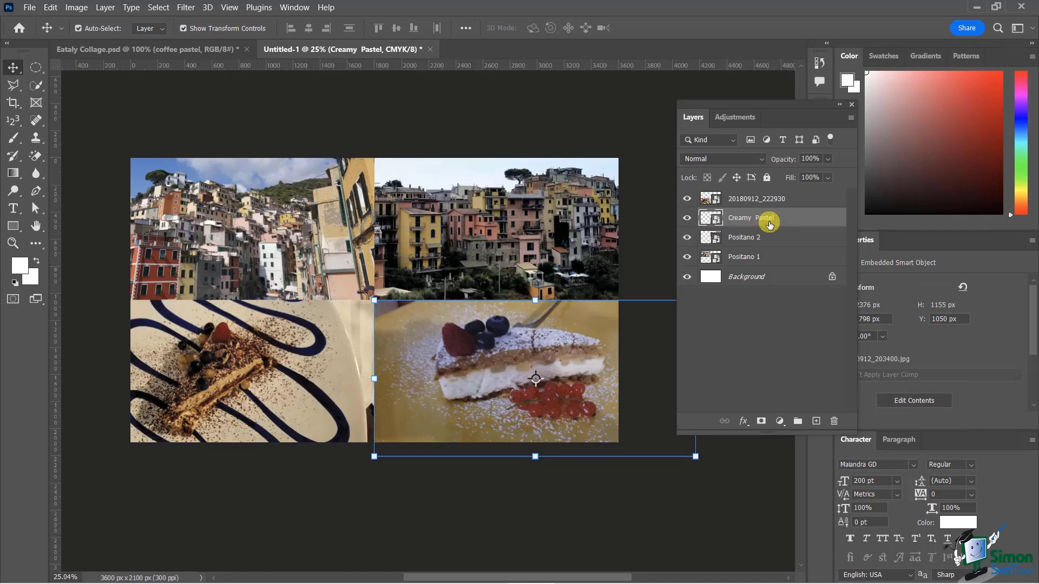
double_click(749, 199)
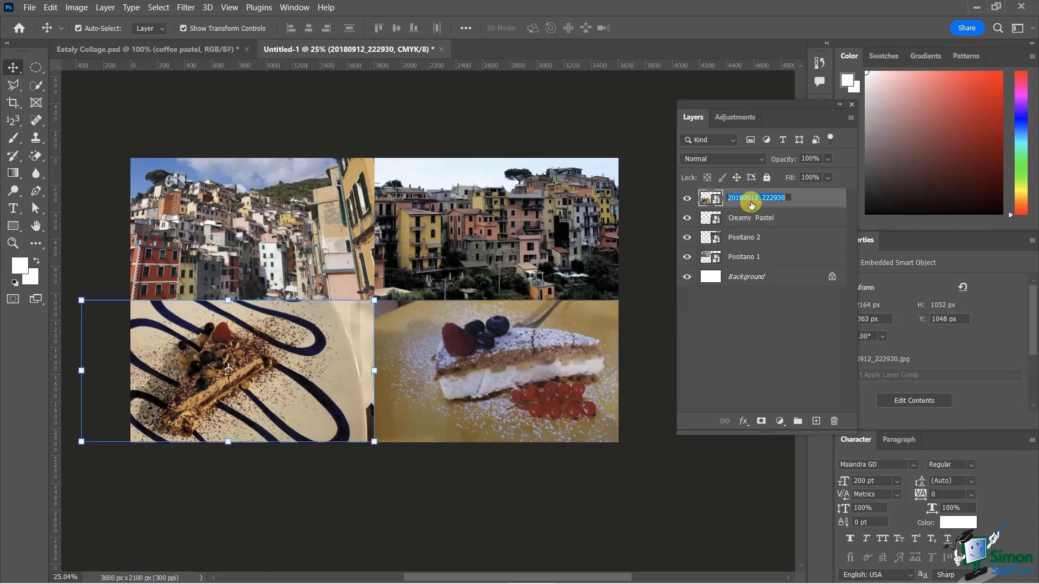
text(Coffee Pastel)
key(Return)
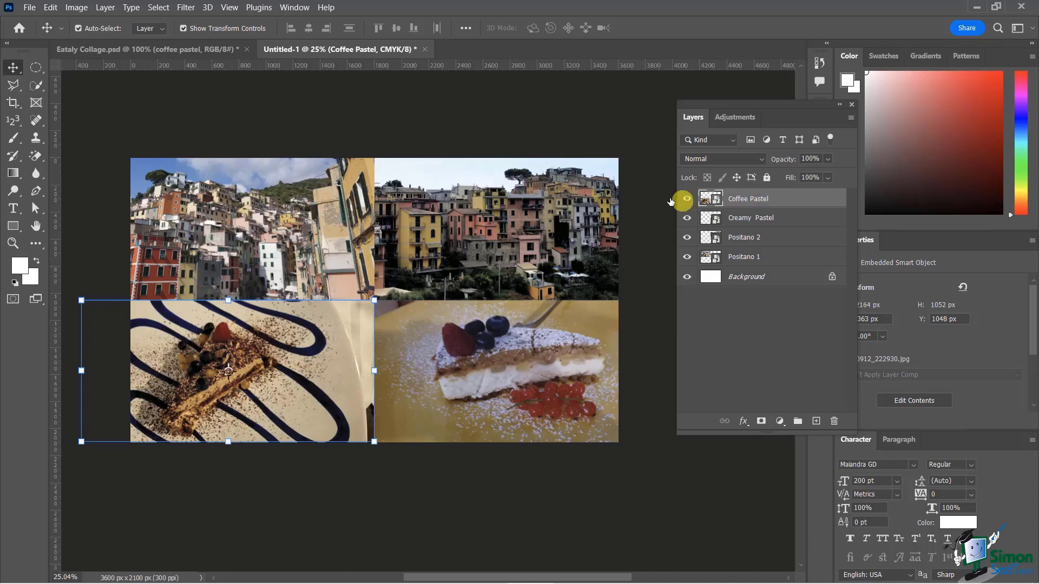
click(487, 105)
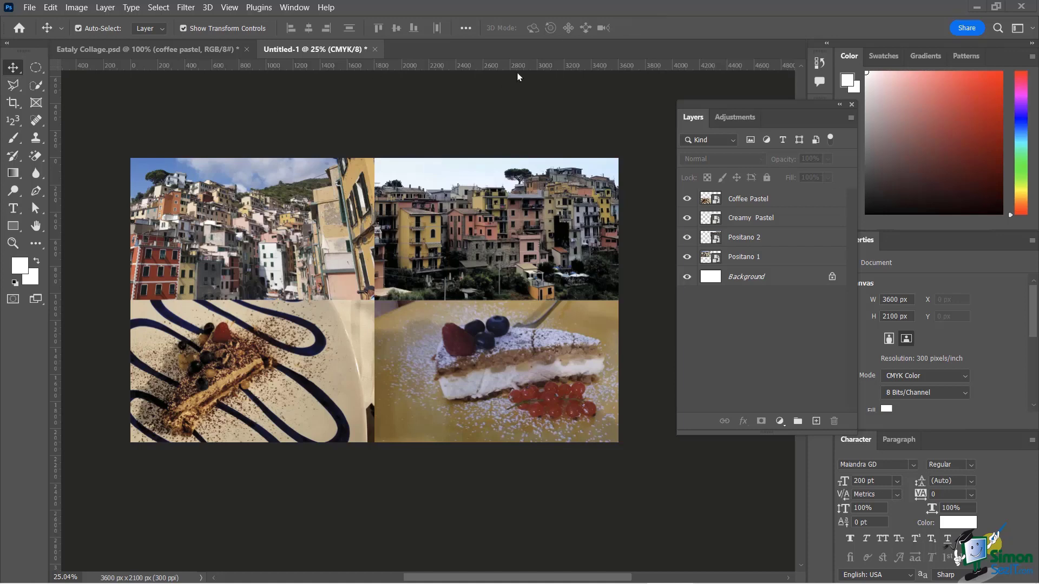
In Eataly Collage.psd, show the italian flag layer and the Text and box group for reference, and return to Untitled-1
click(186, 49)
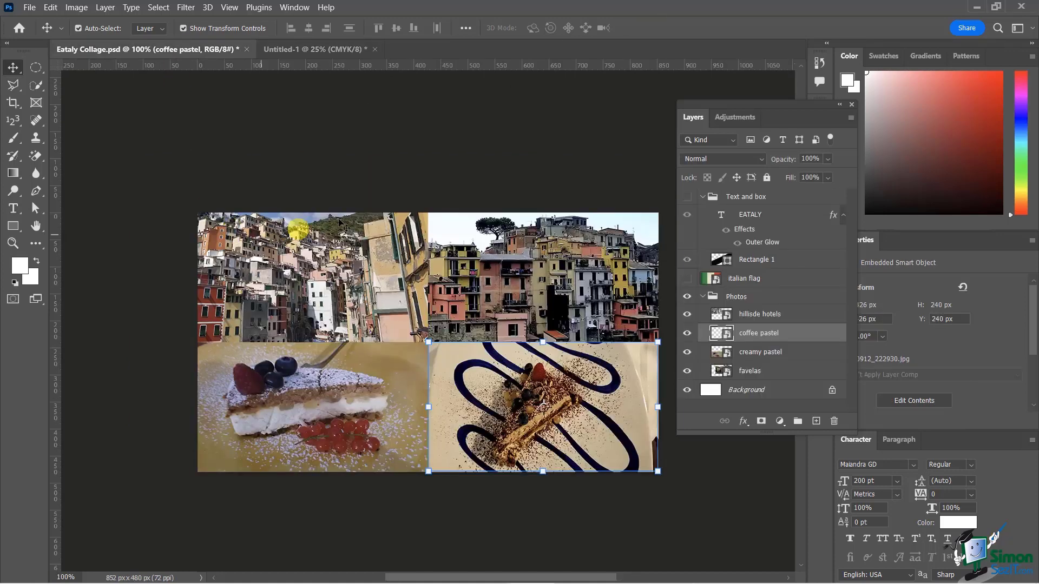
click(687, 278)
click(686, 197)
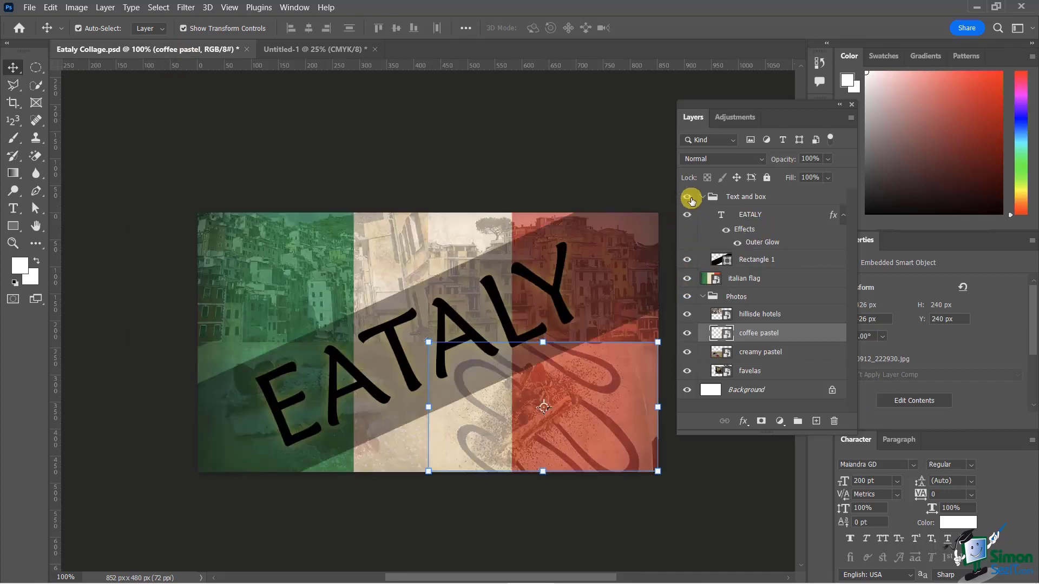
click(314, 50)
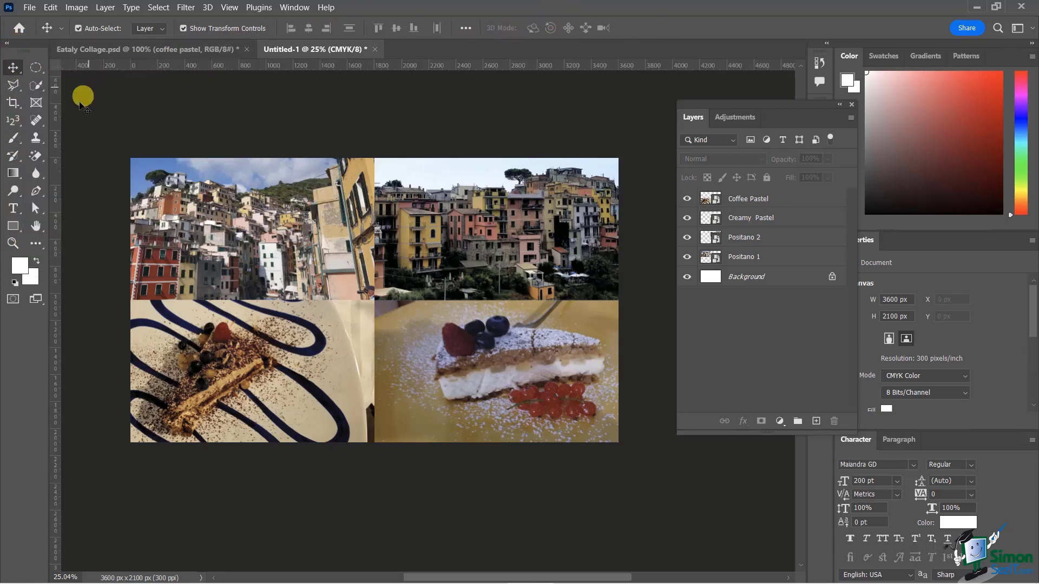
Draw a white rectangle with 0 px stroke, about 3909 × 992 px, across the poster's middle and name its layer Text frame
click(13, 226)
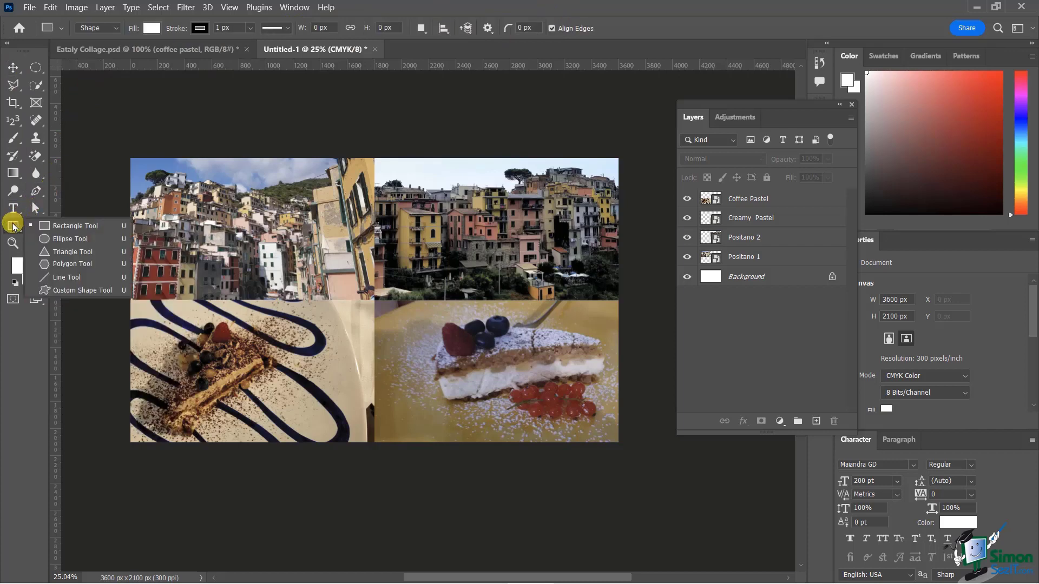
click(50, 233)
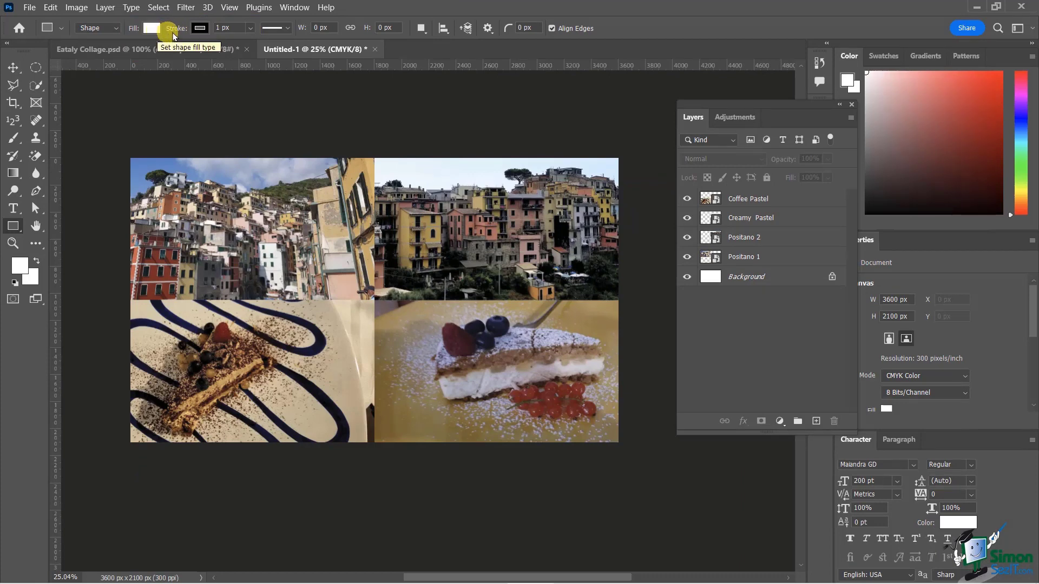
click(251, 28)
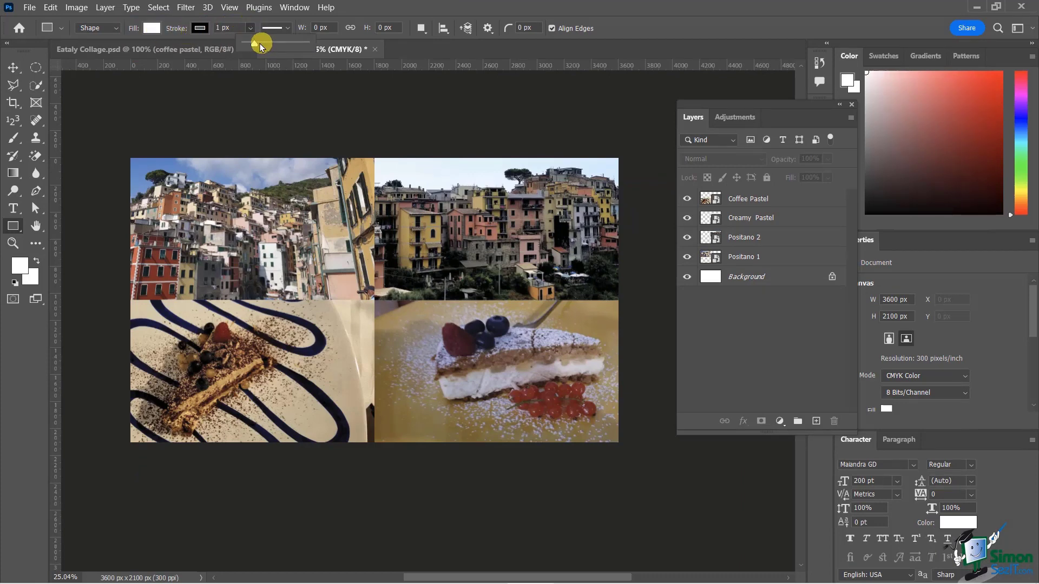
drag(254, 43, 232, 41)
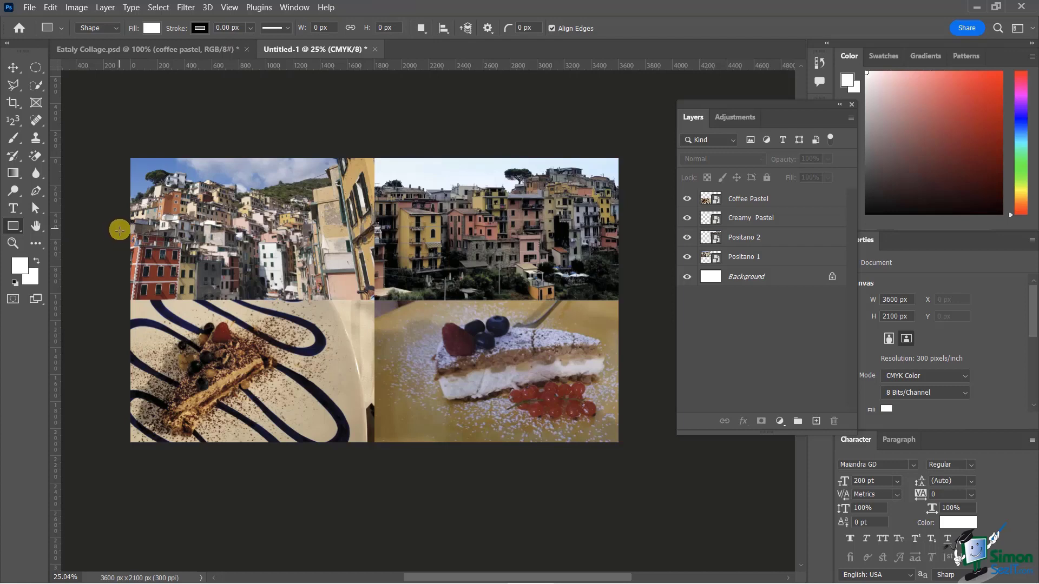
drag(112, 231, 641, 362)
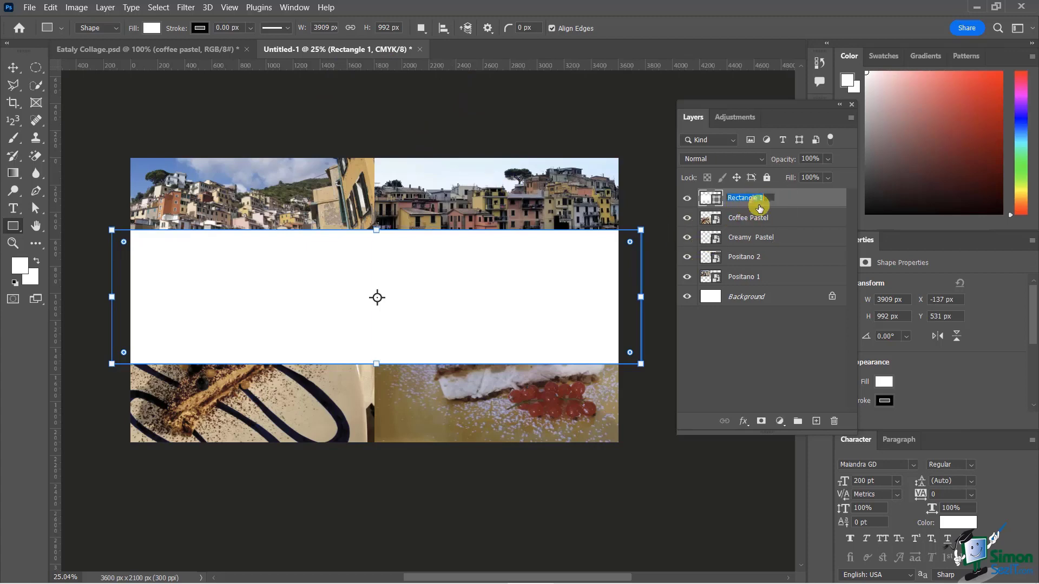
text(Text frame)
key(Return)
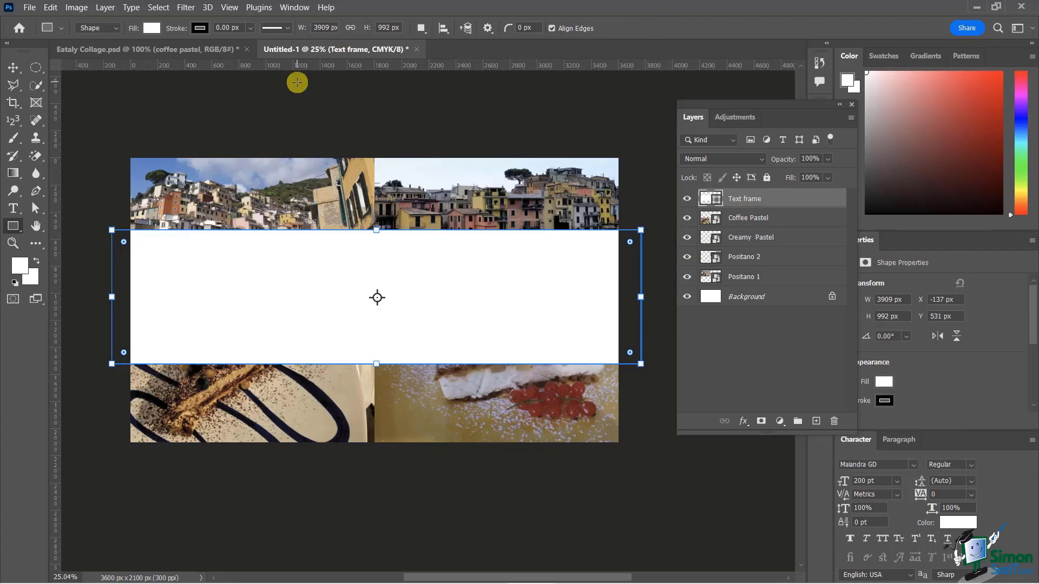
click(14, 208)
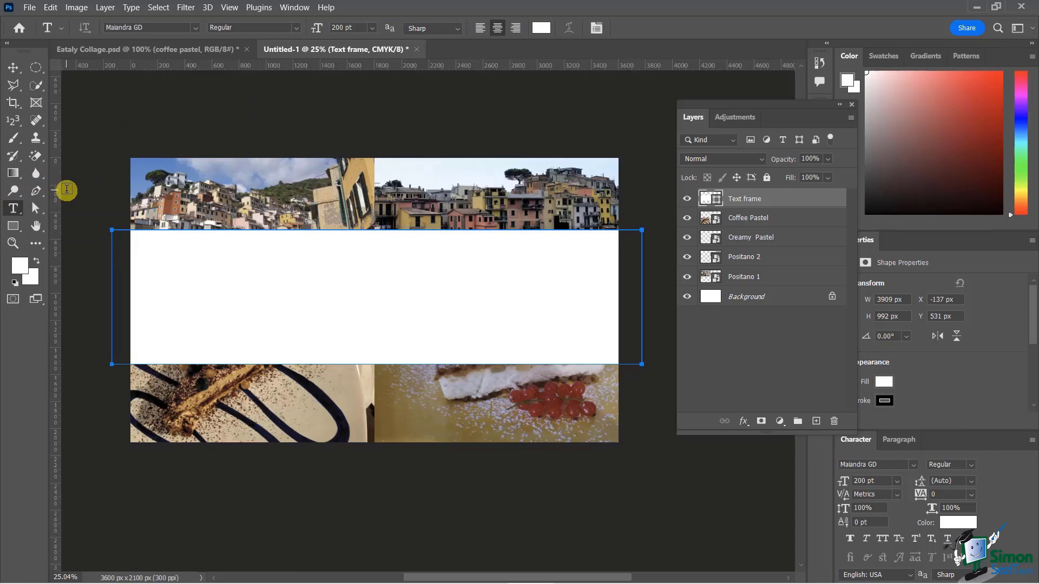
key(u)
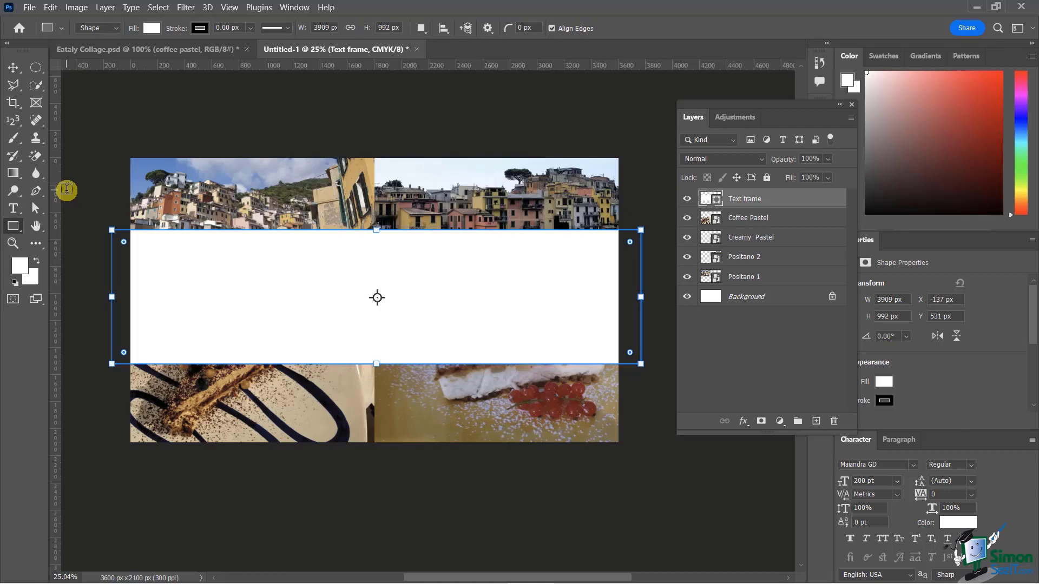
key(v)
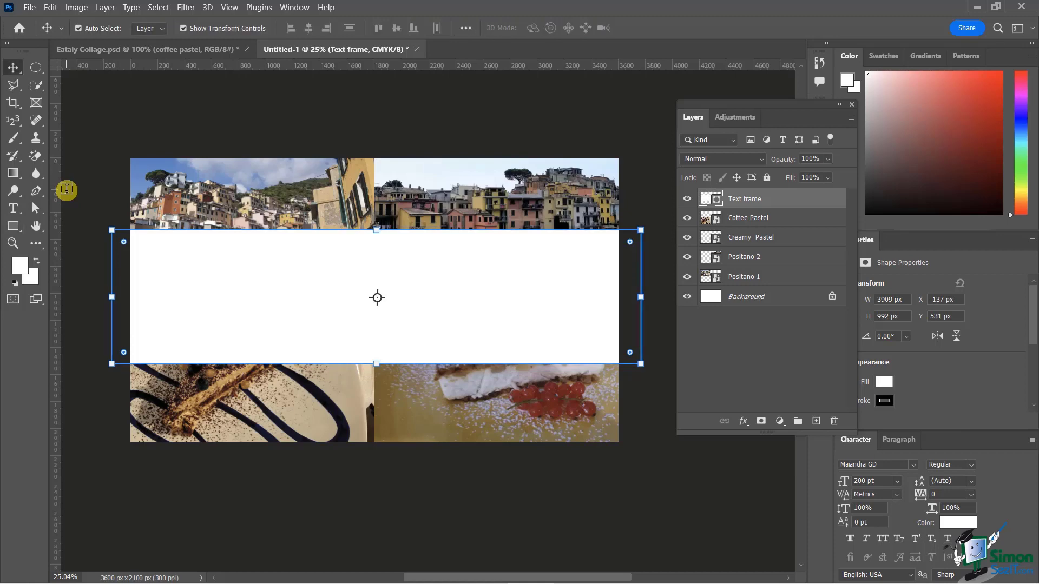
key(t)
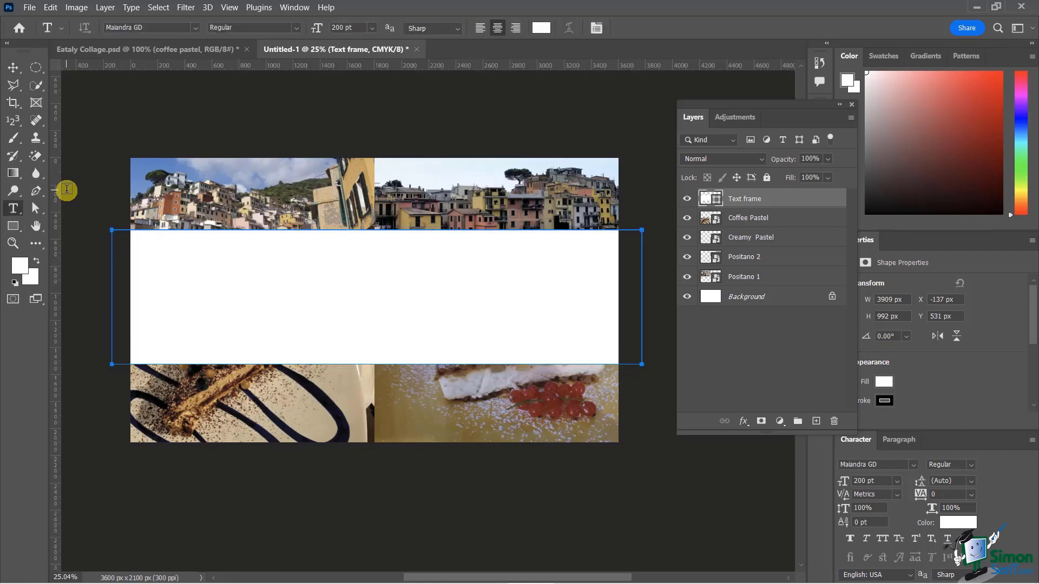
key(v)
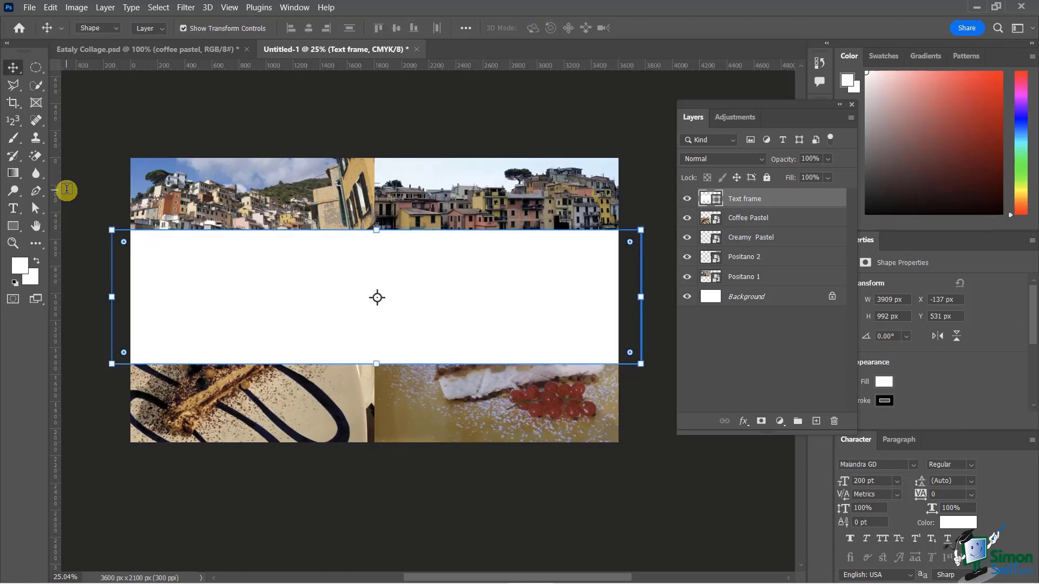
key(u)
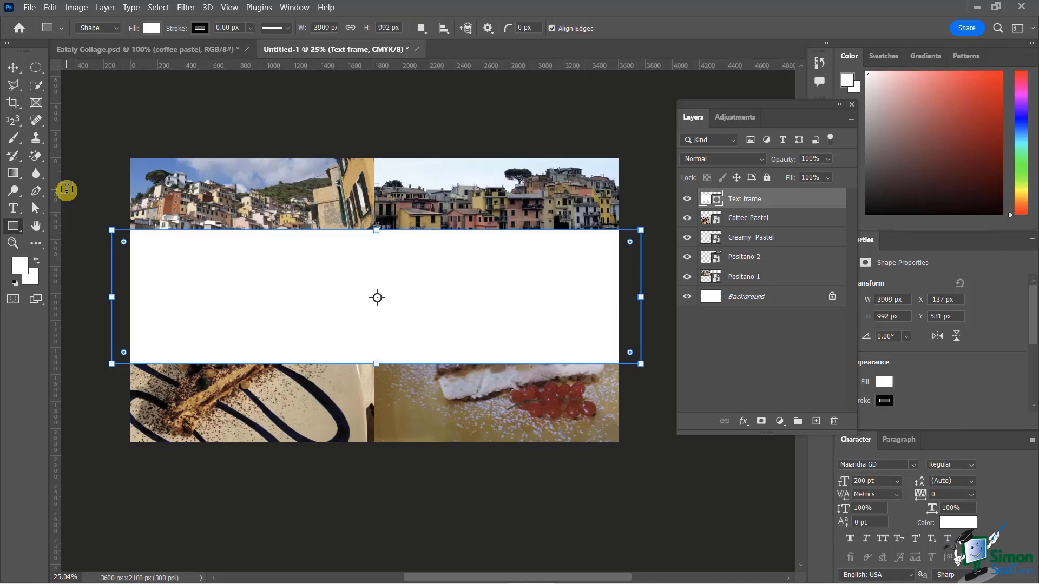
Look through the Type tool's font sizes, set its font to Acumin Variable Concept, and undo the last layer rename
key(t)
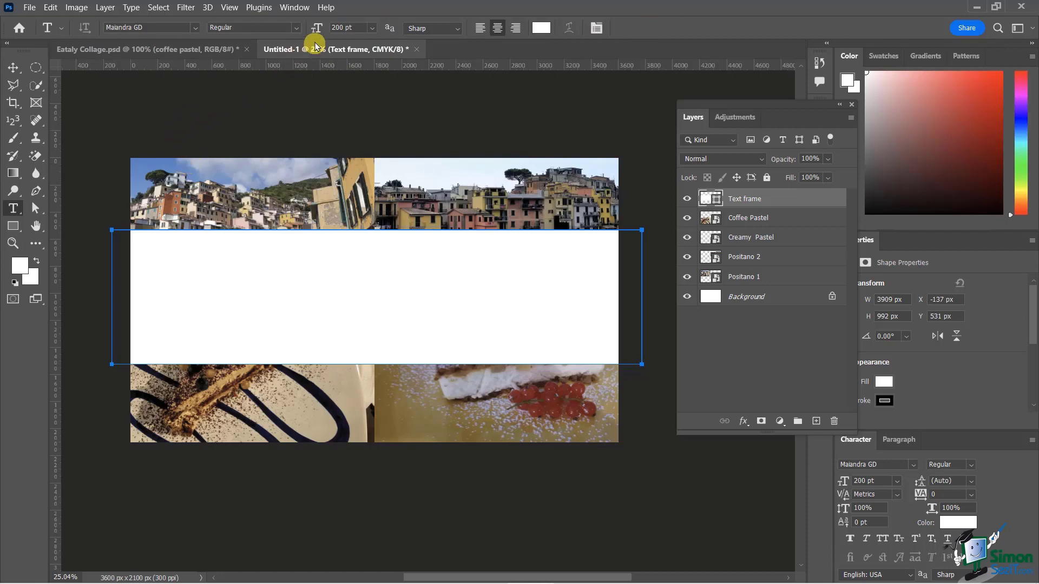
click(372, 29)
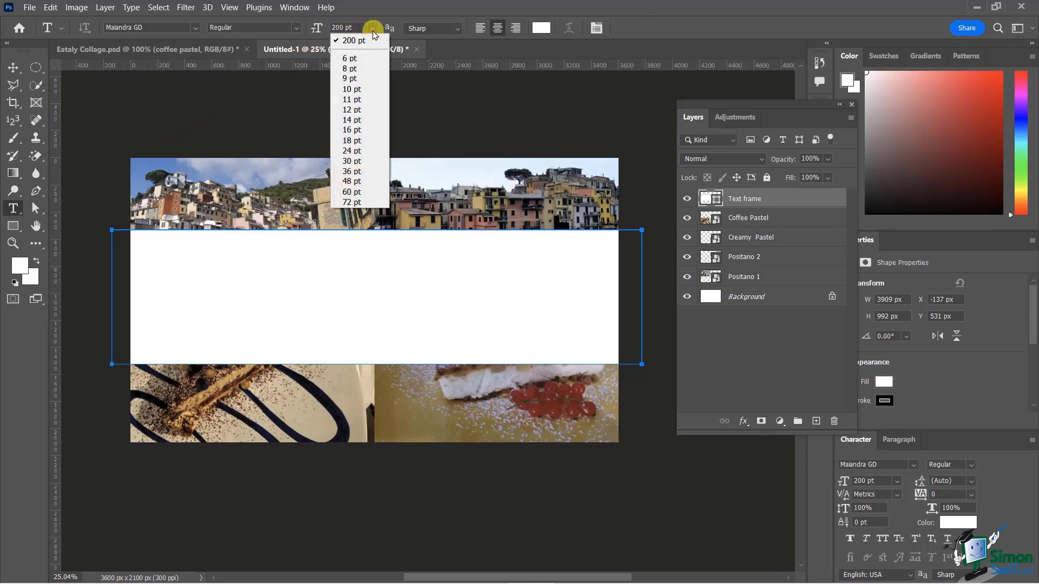
click(447, 14)
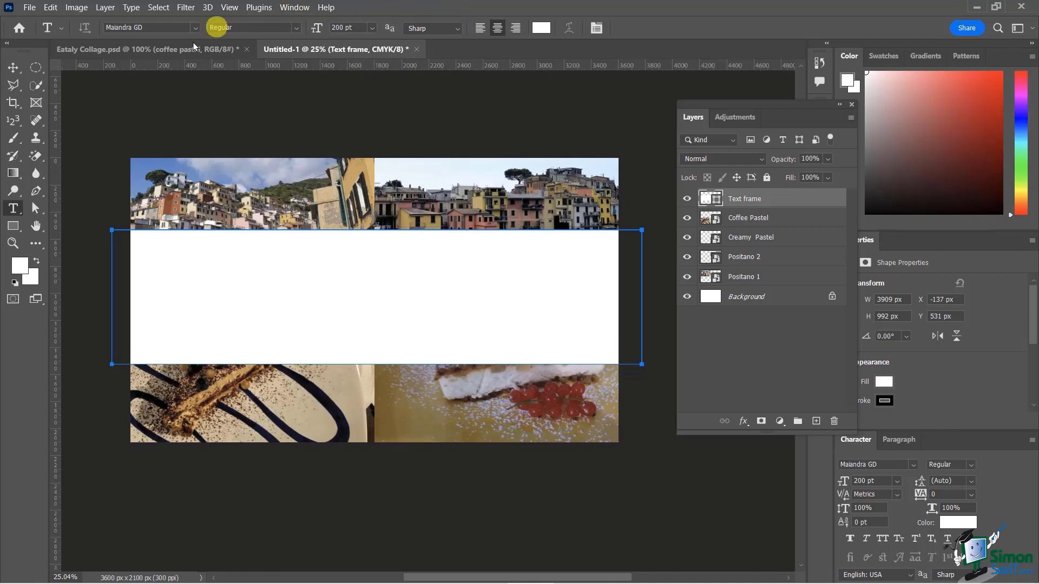
click(193, 28)
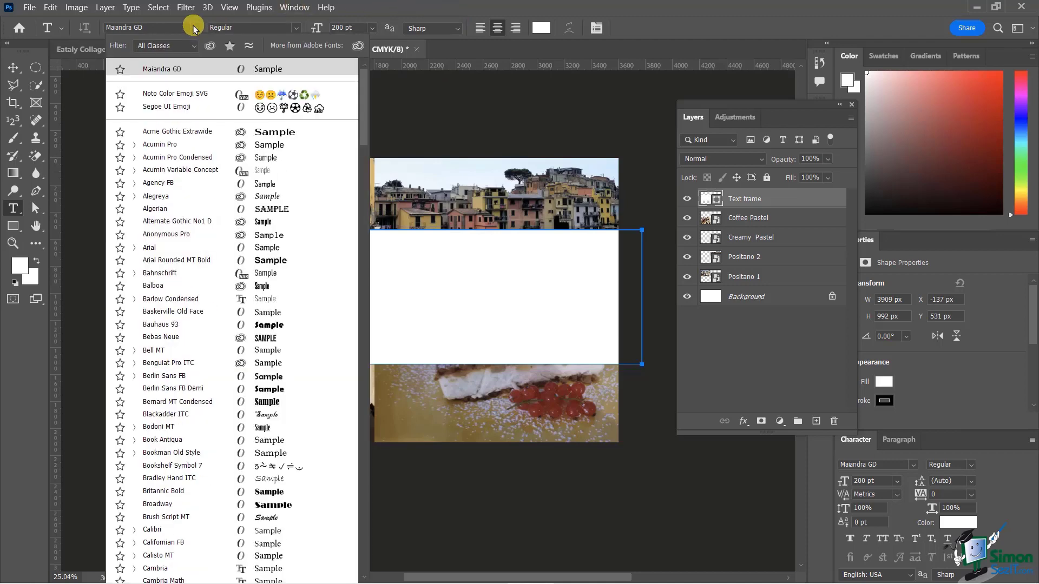
click(468, 10)
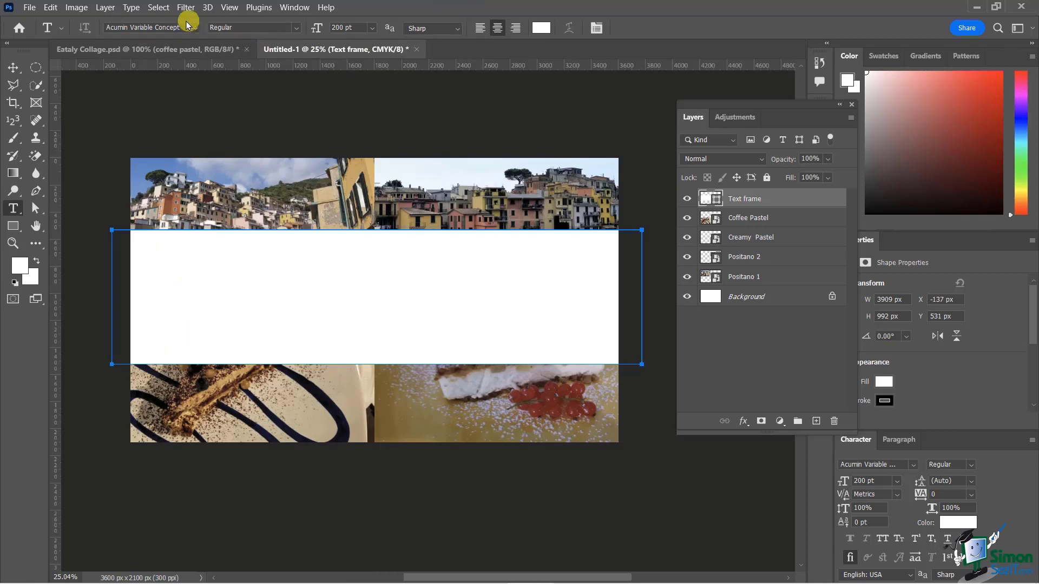
key(ctrl+z)
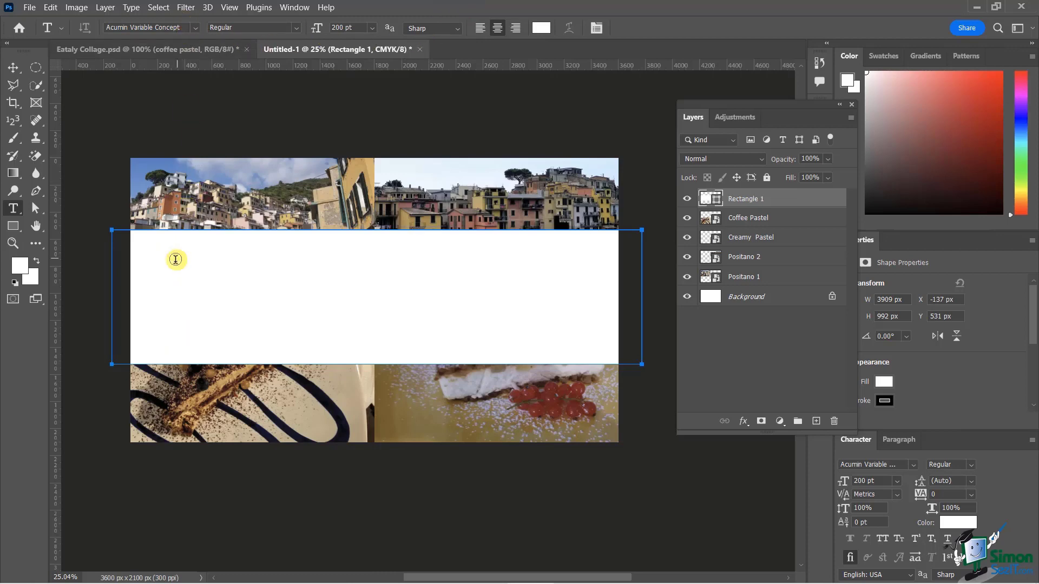
Add a text layer inside the white rectangle and replace its placeholder text with ITALY
click(209, 251)
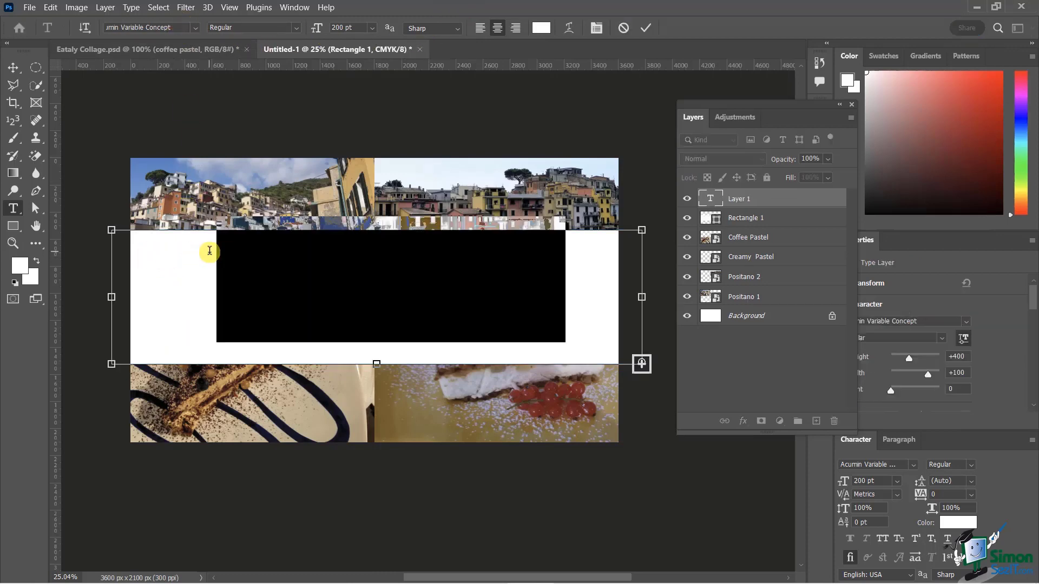
key(BackSpace)
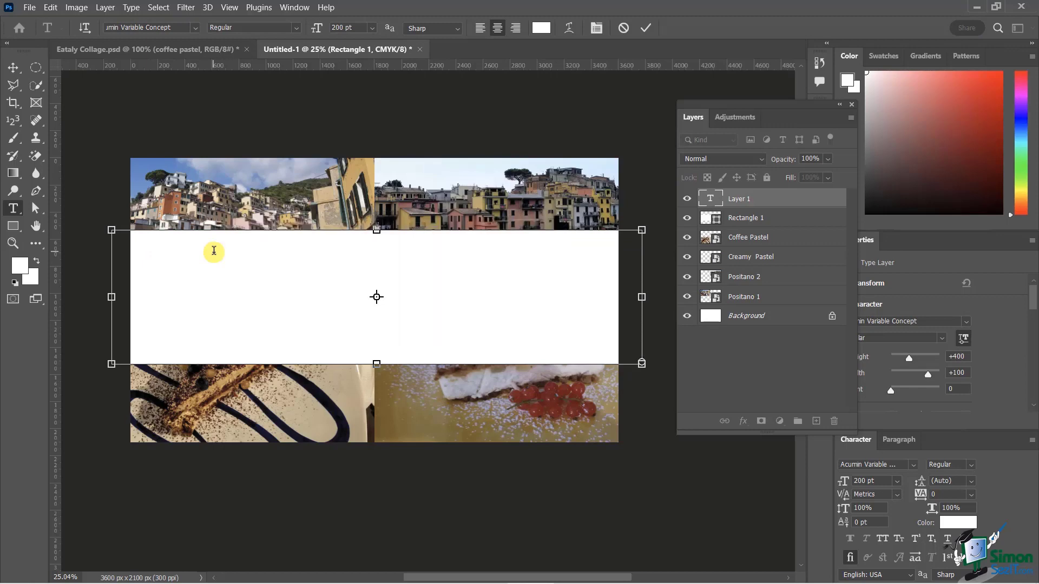
text(o)
key(BackSpace)
key(BackSpace)
text(ITALY)
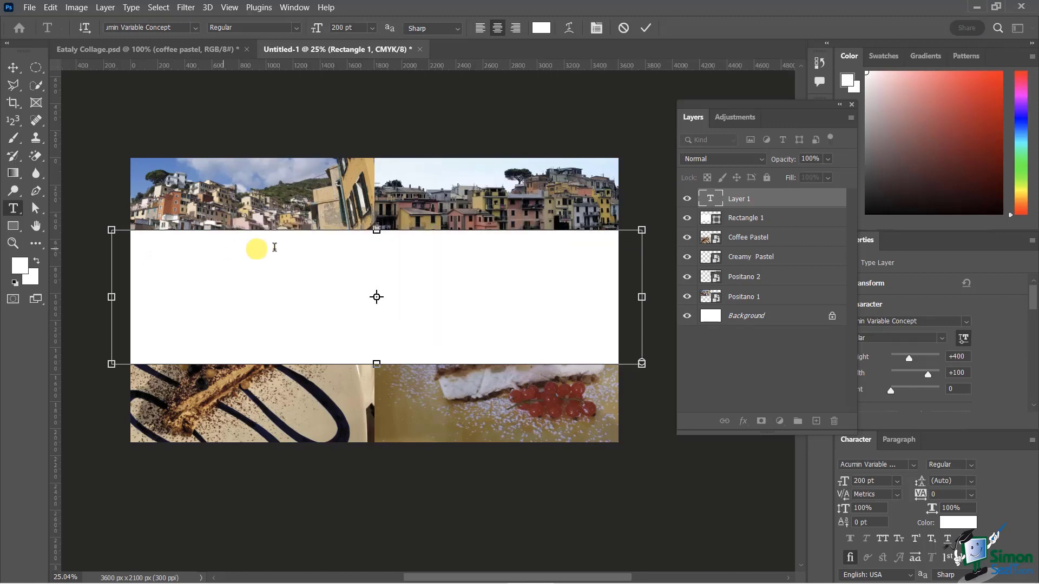
Select the whole word ITALY and set its text colour to black (000000)
drag(577, 281, 194, 283)
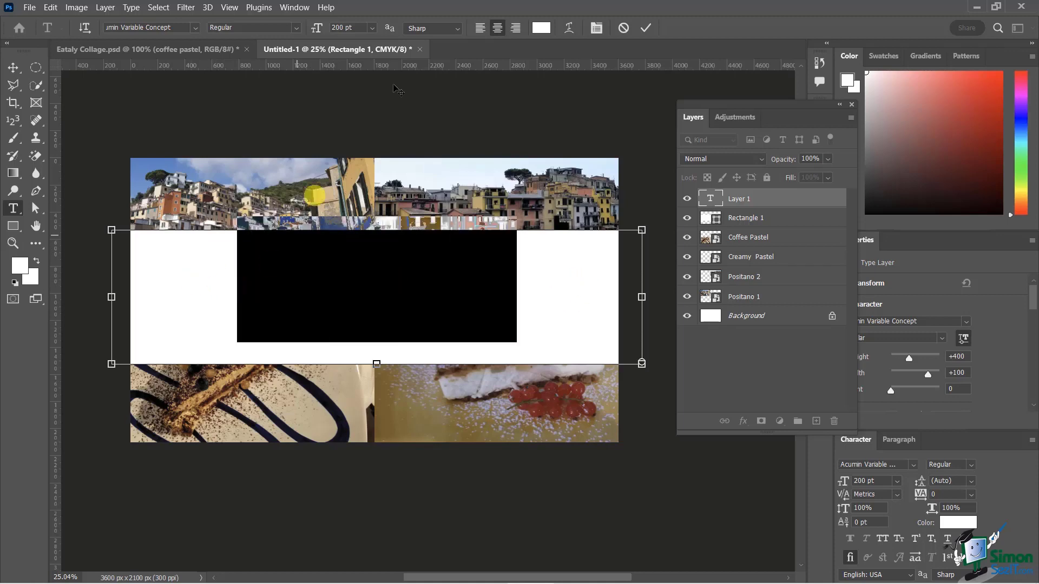
click(544, 29)
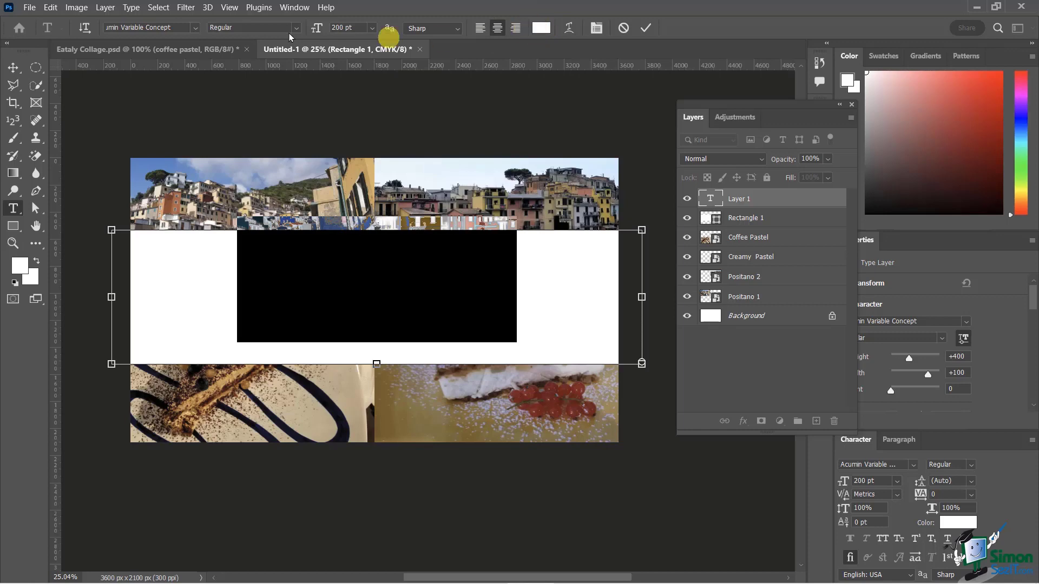
click(543, 27)
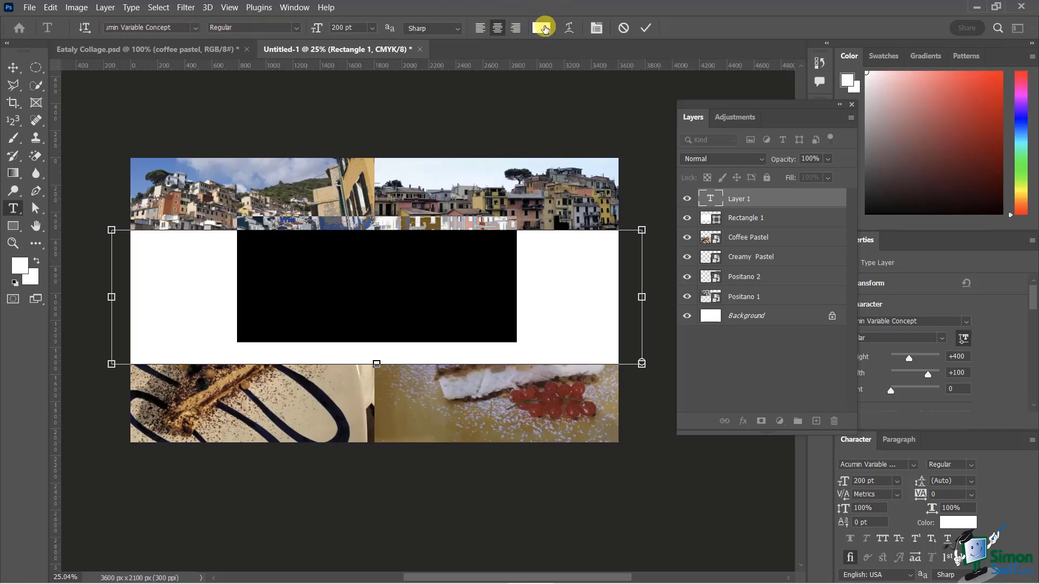
click(565, 414)
click(515, 431)
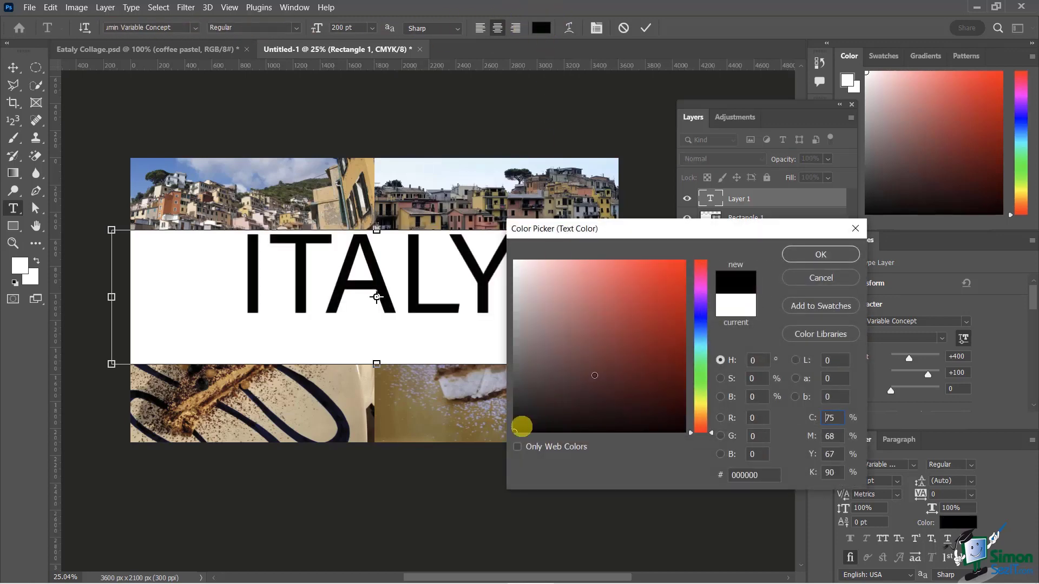
click(808, 254)
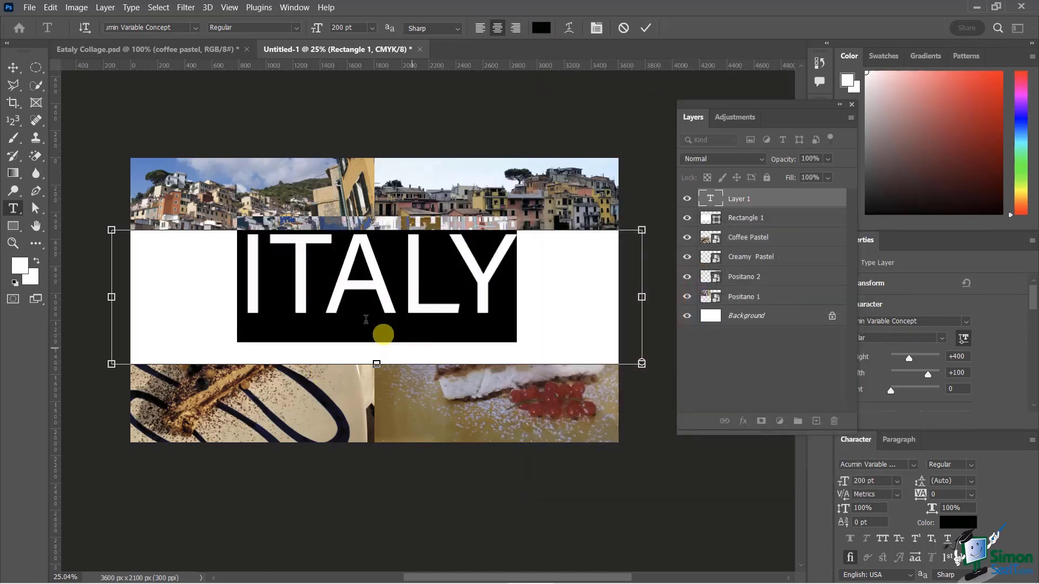
Change the ITALY text to Benguiat Pro ITC Medium Condensed, enlarge it to 243 pt, and commit the text edit
click(196, 28)
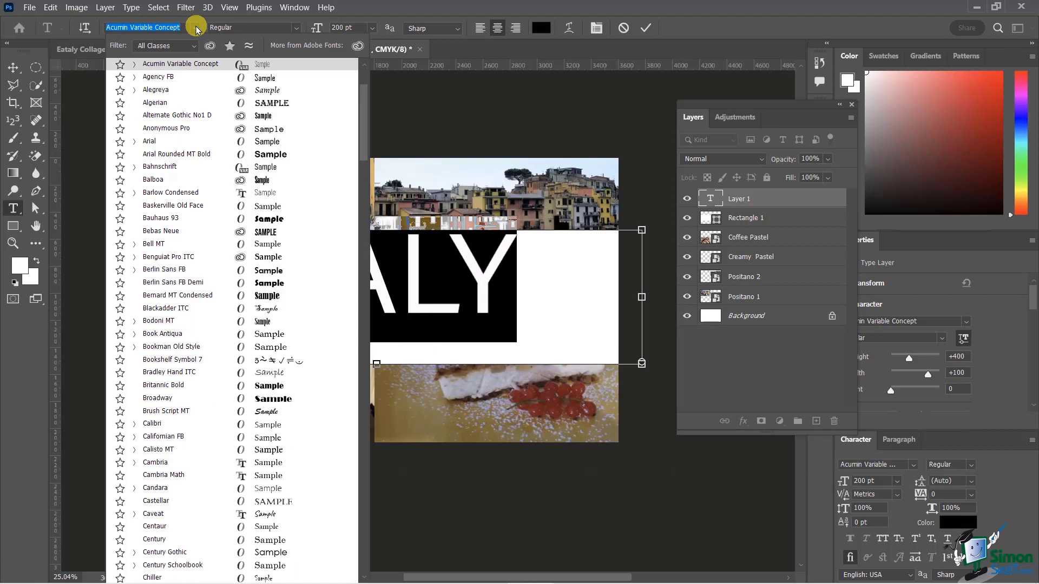
click(216, 257)
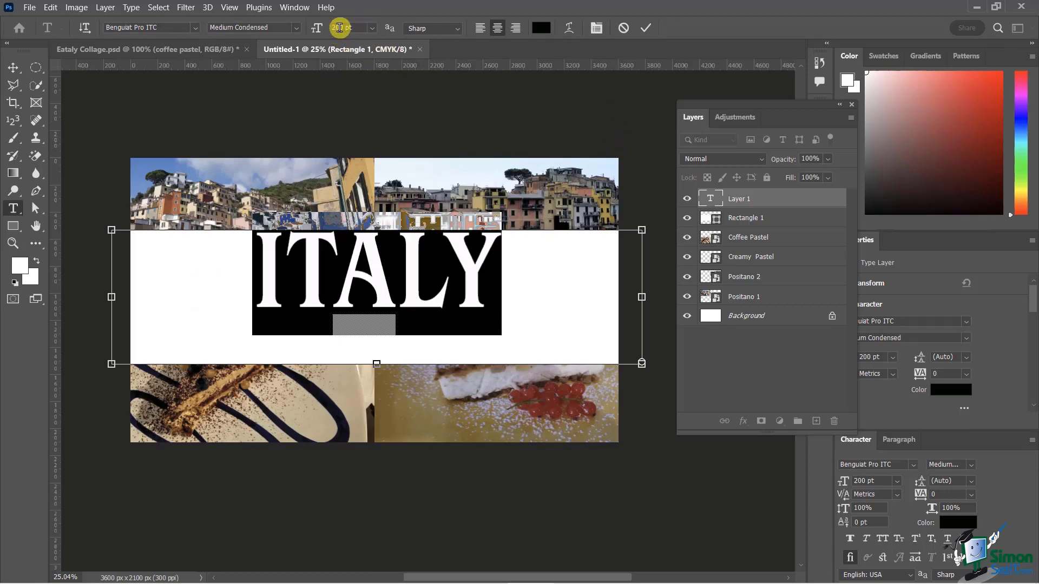
drag(339, 28, 348, 26)
text(210)
key(Tab)
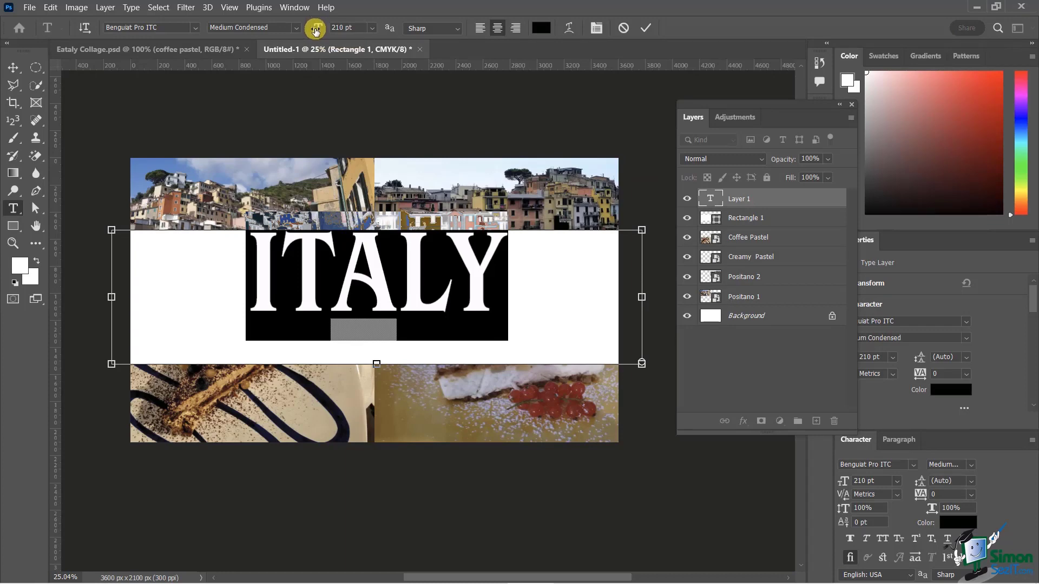
drag(316, 31, 337, 30)
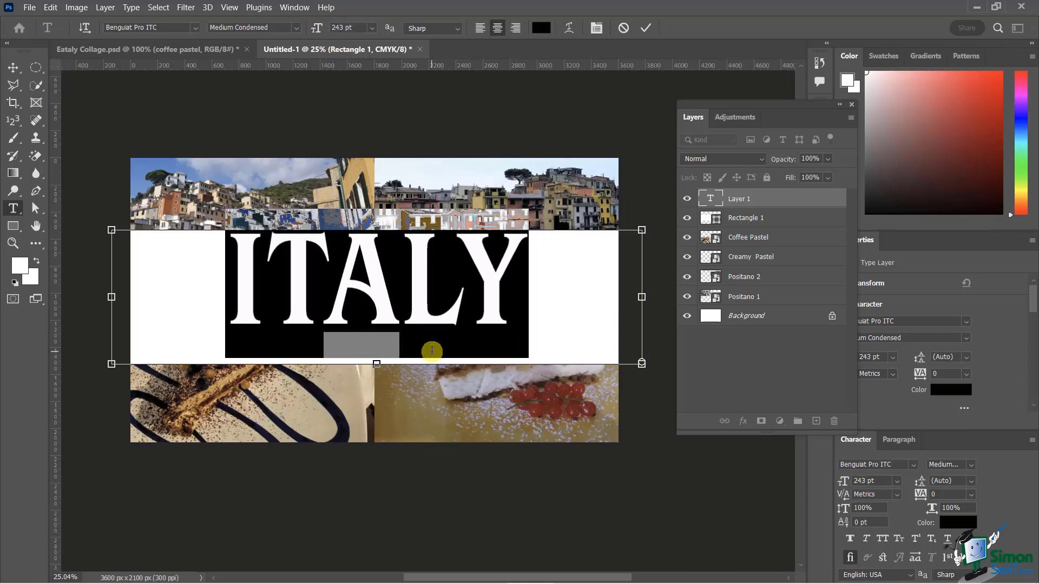
click(647, 27)
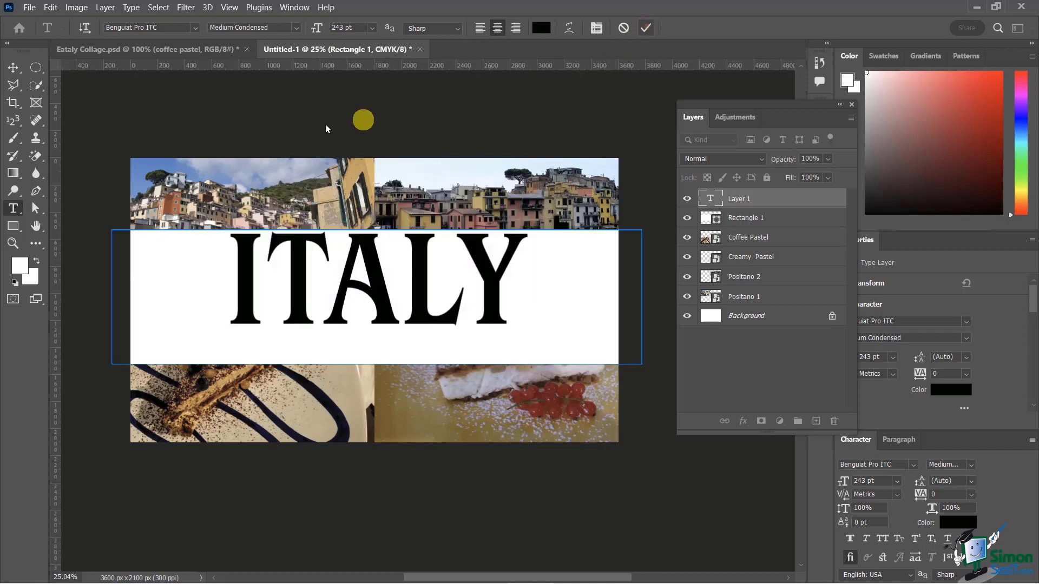
Move the ITALY text straight down until it sits vertically centred in the white rectangle, and deselect it
click(11, 67)
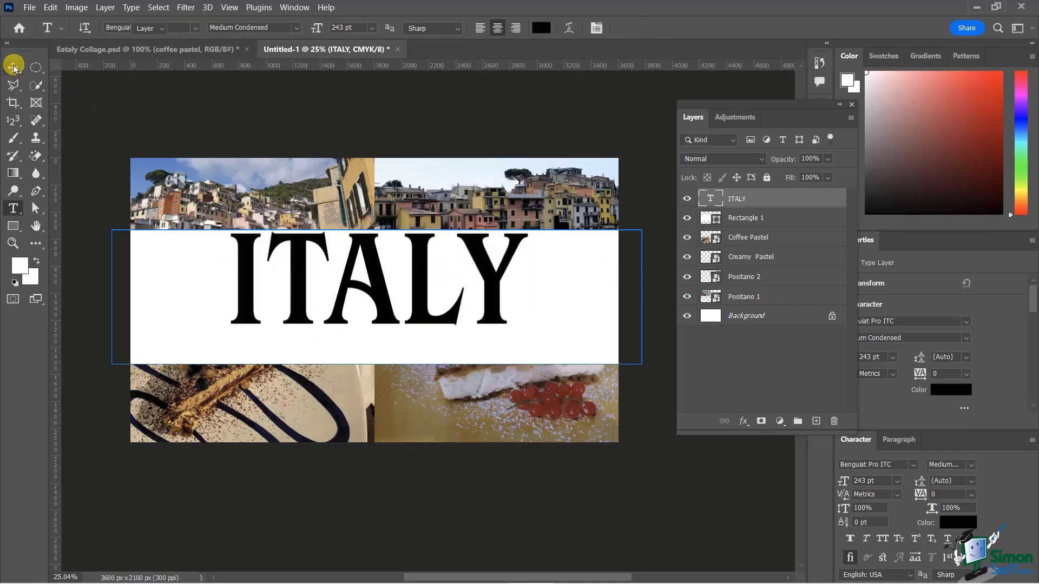
key(shift+Down)
key(shift+Down)
key(shift+Down)
key(shift+Down)
key(shift+Down)
key(shift+Down)
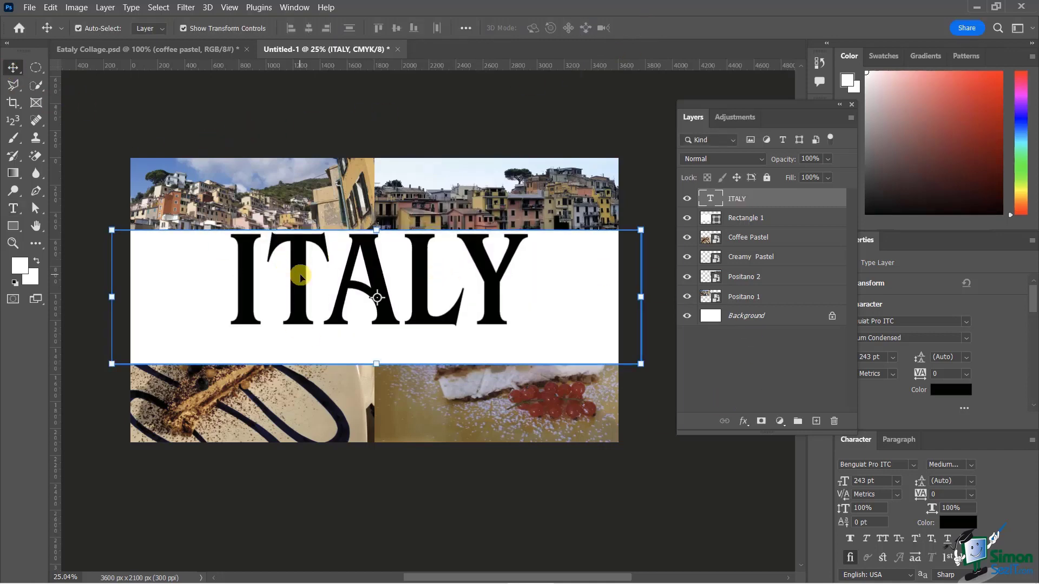
key(Down)
key(Down)
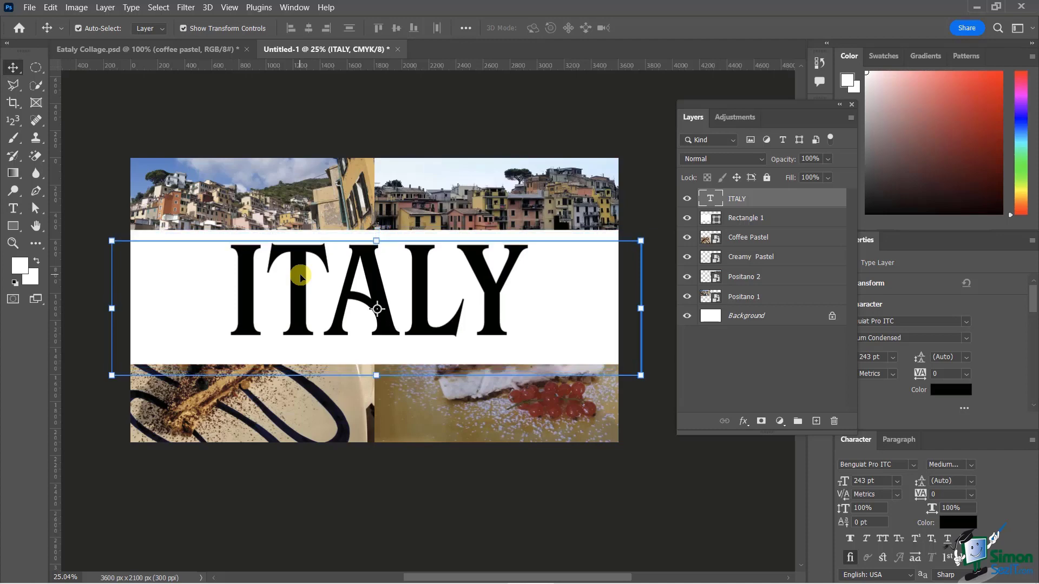
key(Down)
key(Down)
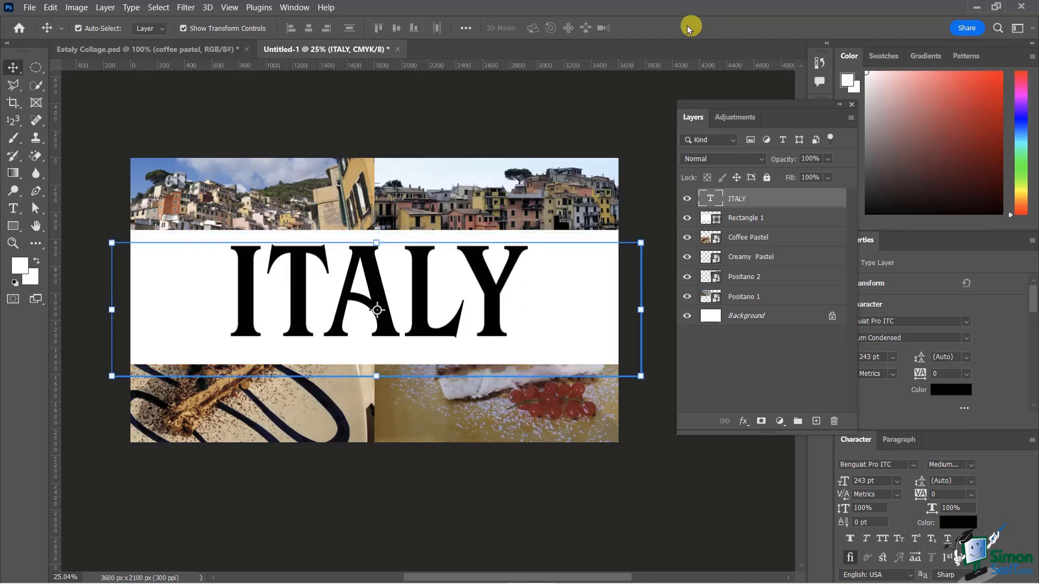
click(100, 112)
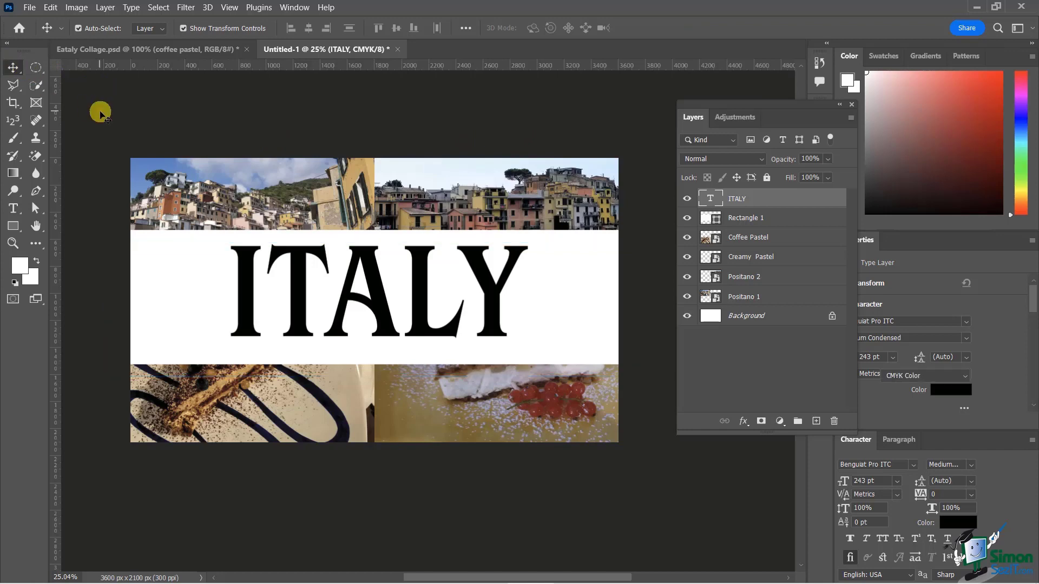
click(299, 280)
key(Down)
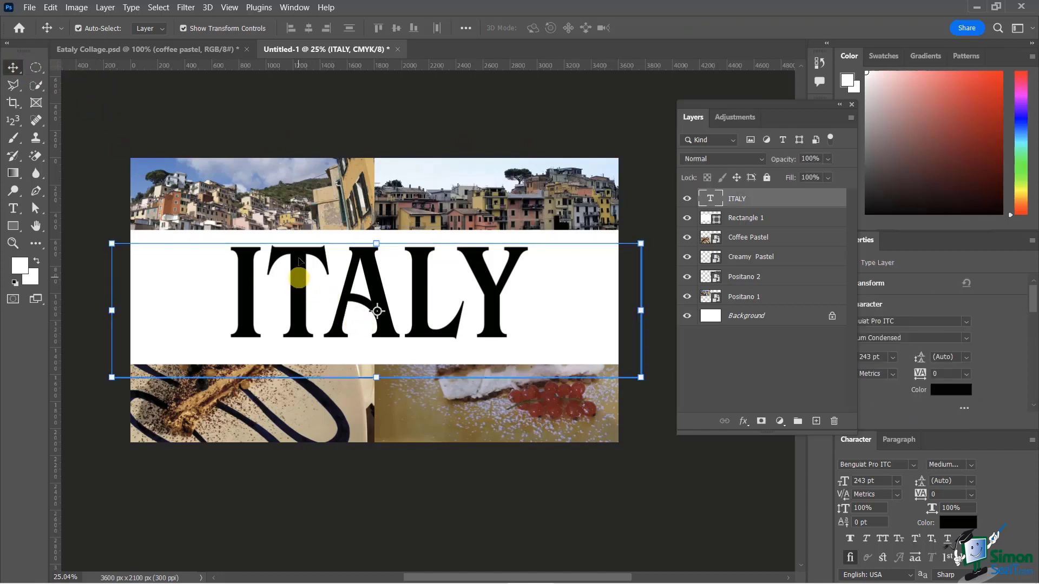
click(154, 152)
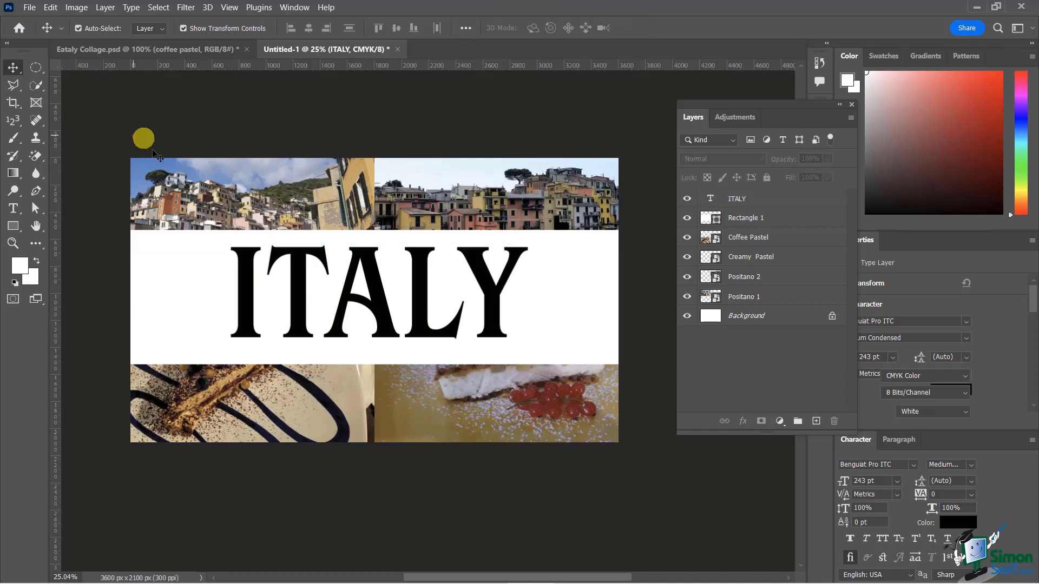
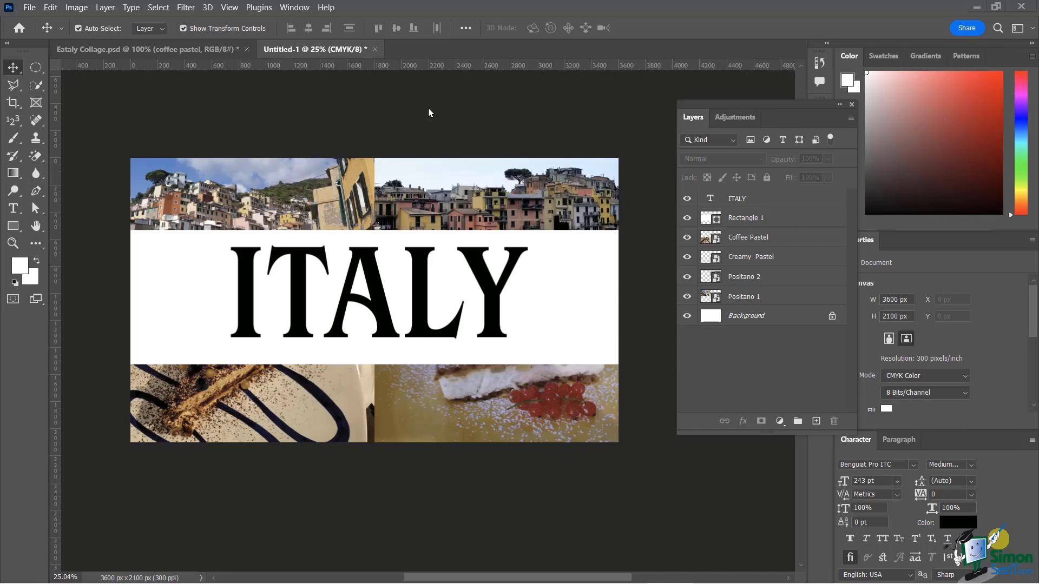
Open the Image Size settings for the poster and zoom out their preview until the whole ITALY design fits
click(76, 7)
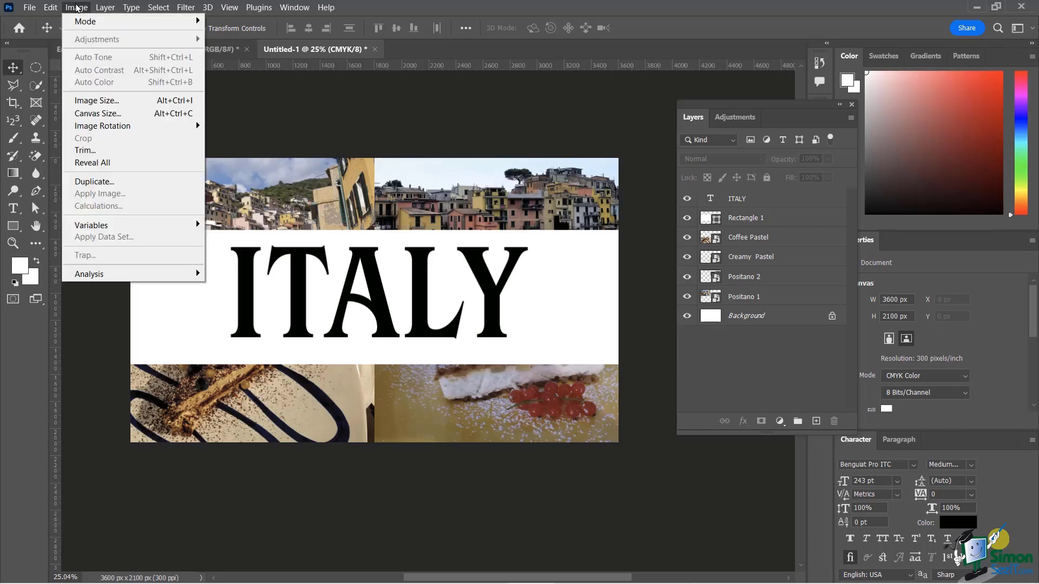
click(95, 102)
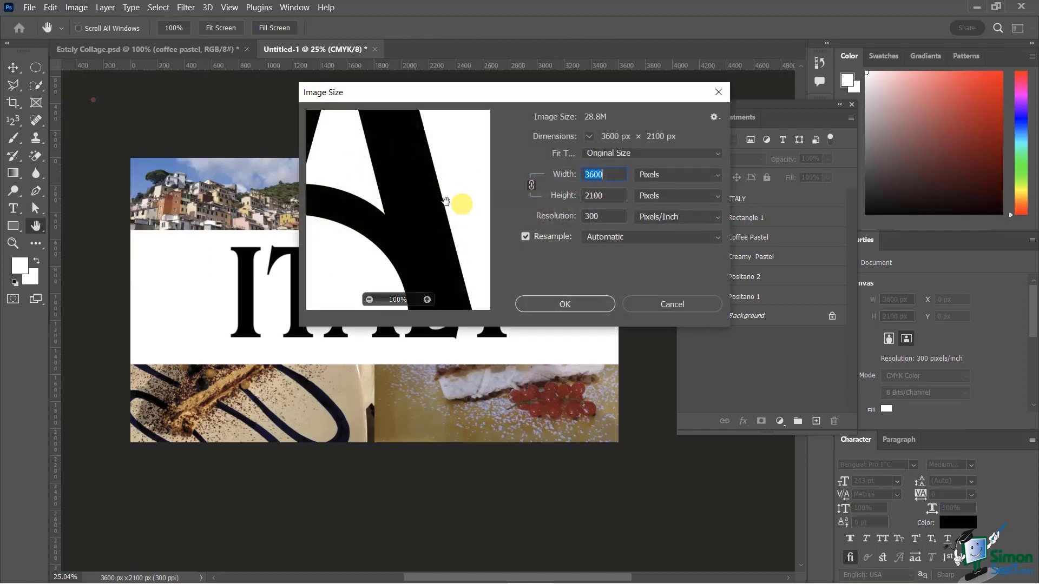
drag(491, 95, 471, 96)
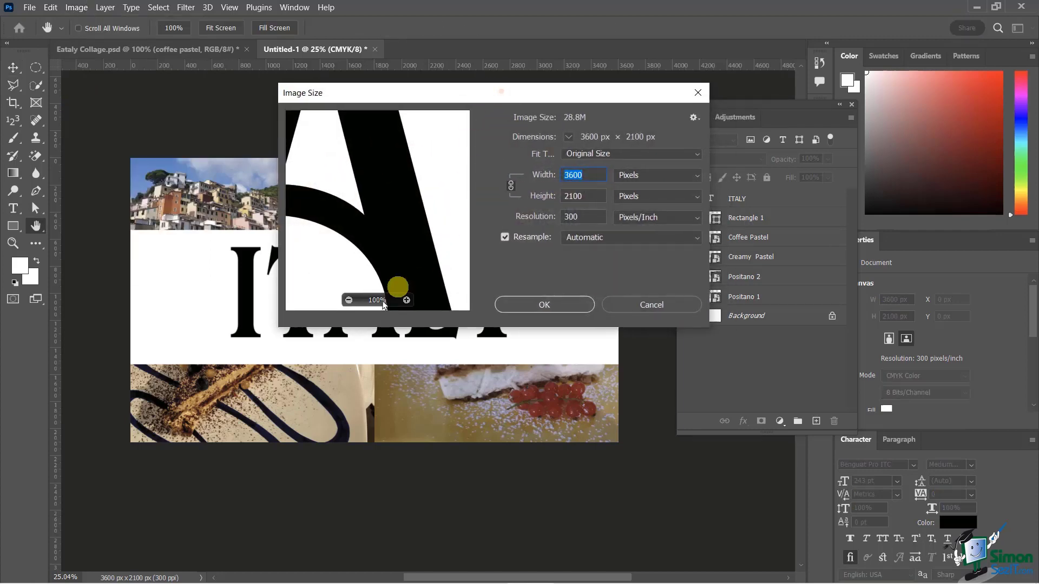
click(349, 300)
click(349, 300)
click(348, 300)
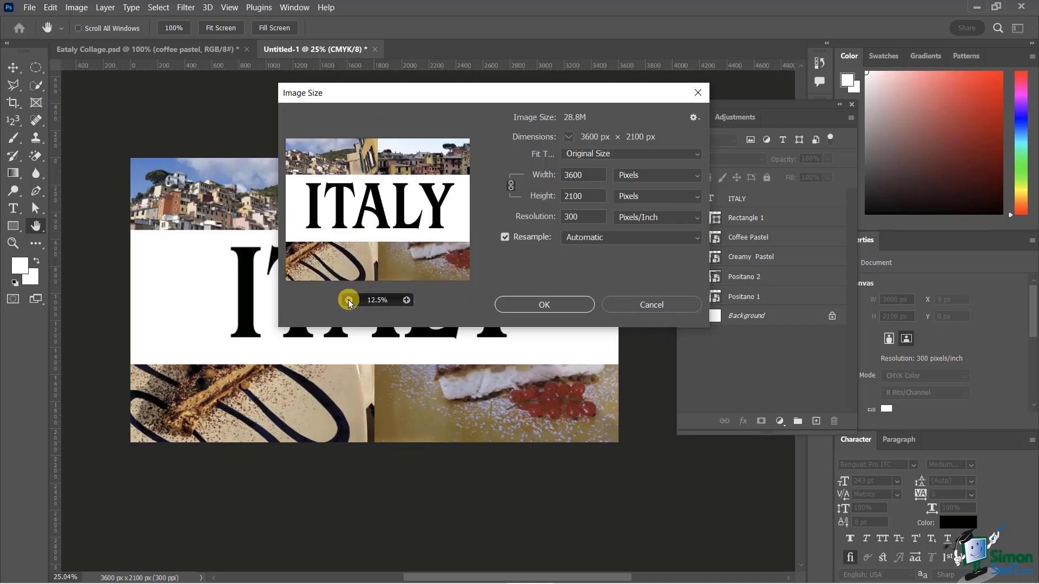
click(349, 300)
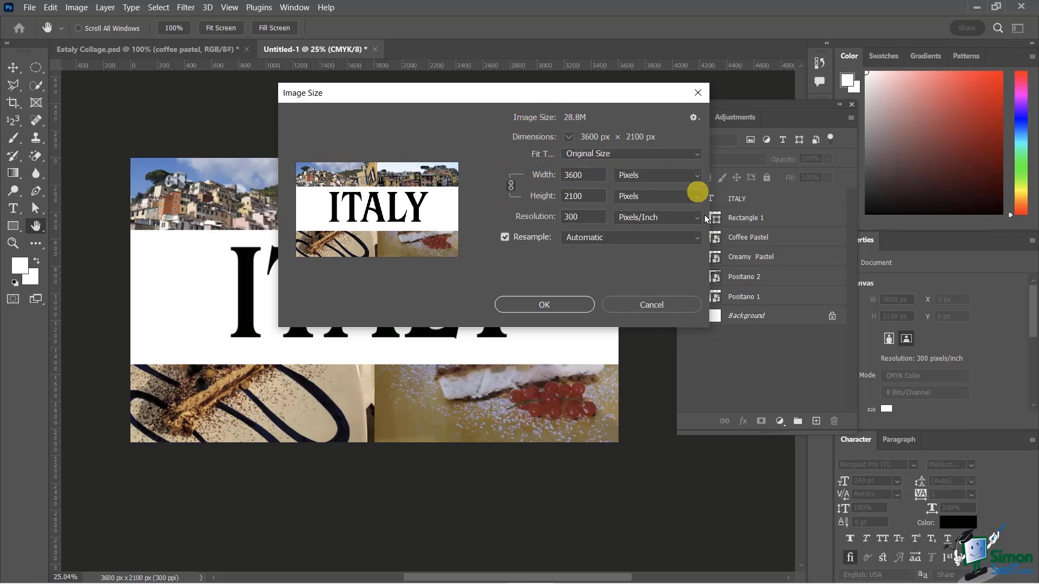
Switch the image dimensions to inches and reduce the width, trying 10 inches first and settling on 8 inches
click(655, 175)
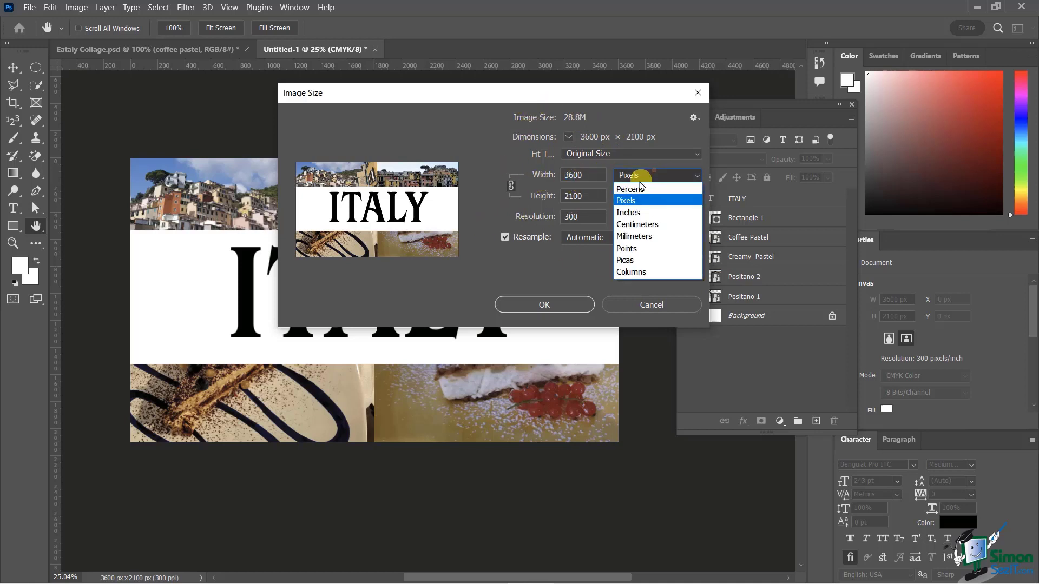
click(638, 212)
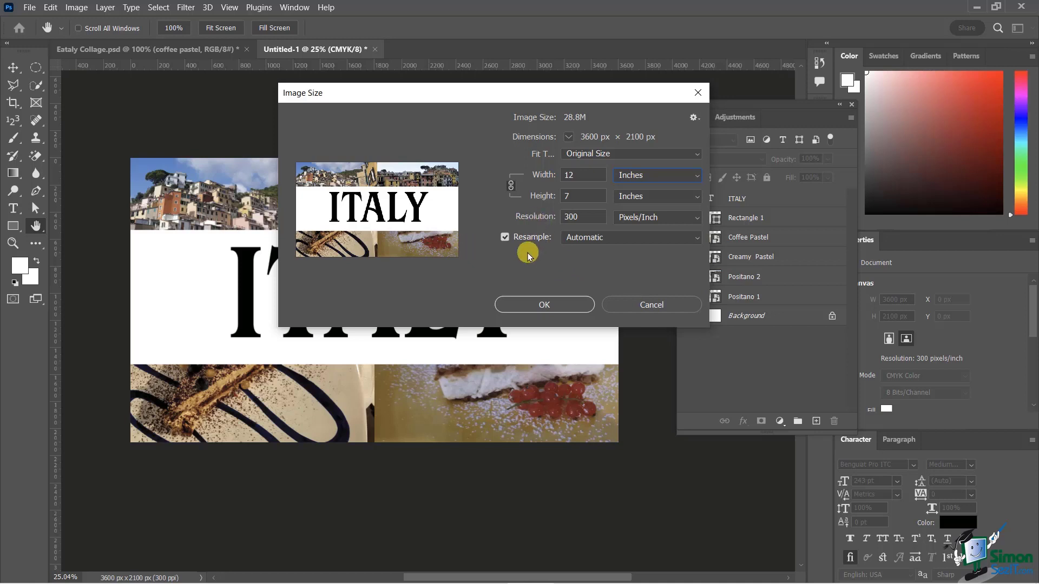
double_click(578, 175)
text(10)
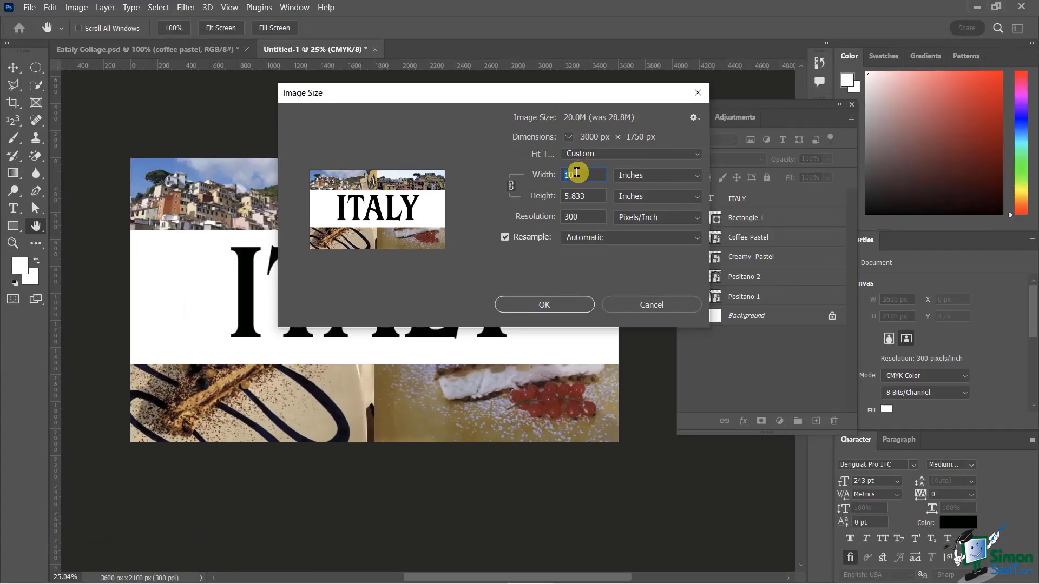
double_click(551, 229)
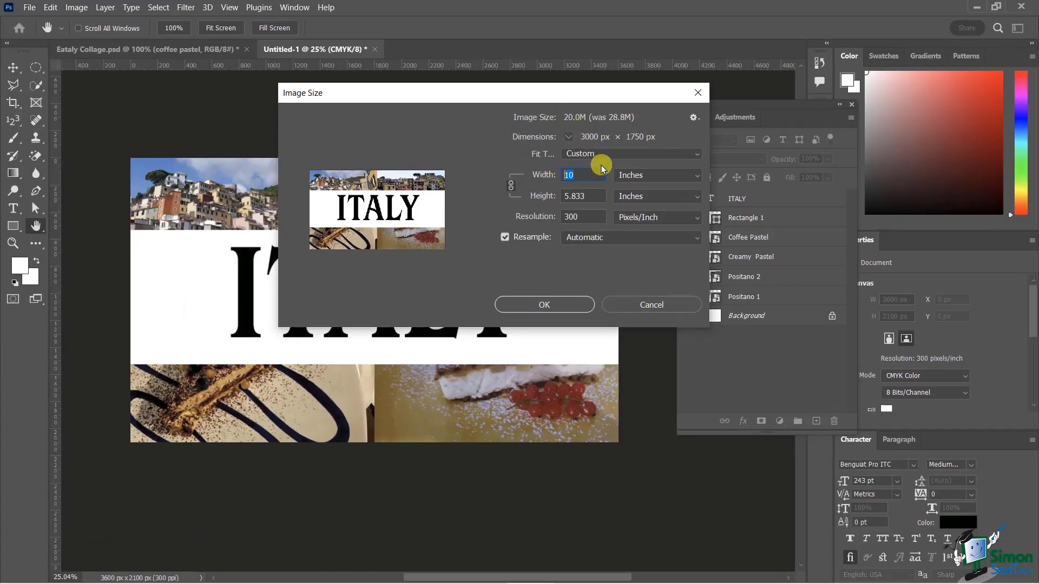
text(8)
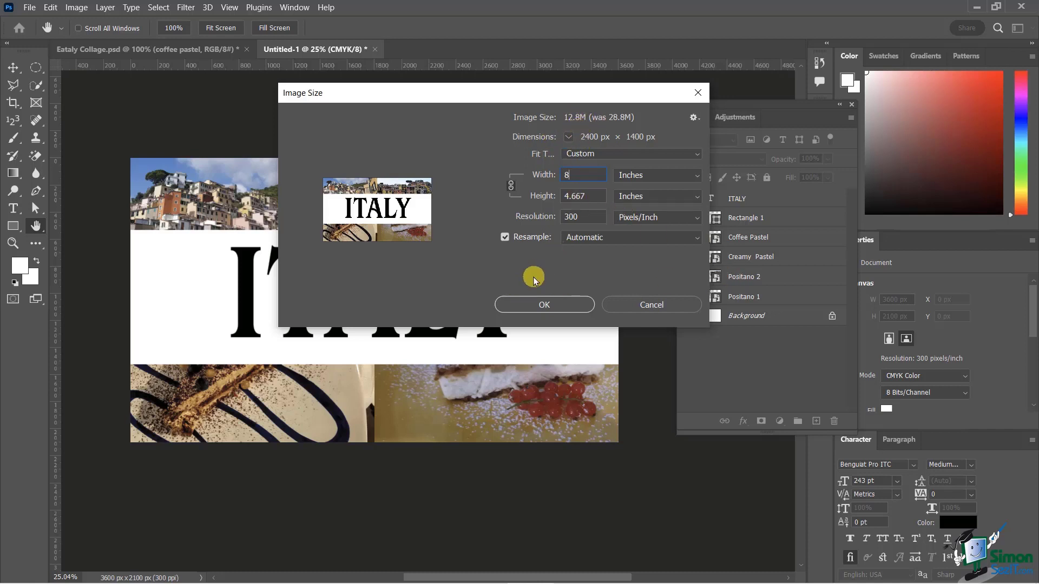
Set the image resolution to 72 pixels/inch and enlarge the preview of the resized poster
click(533, 222)
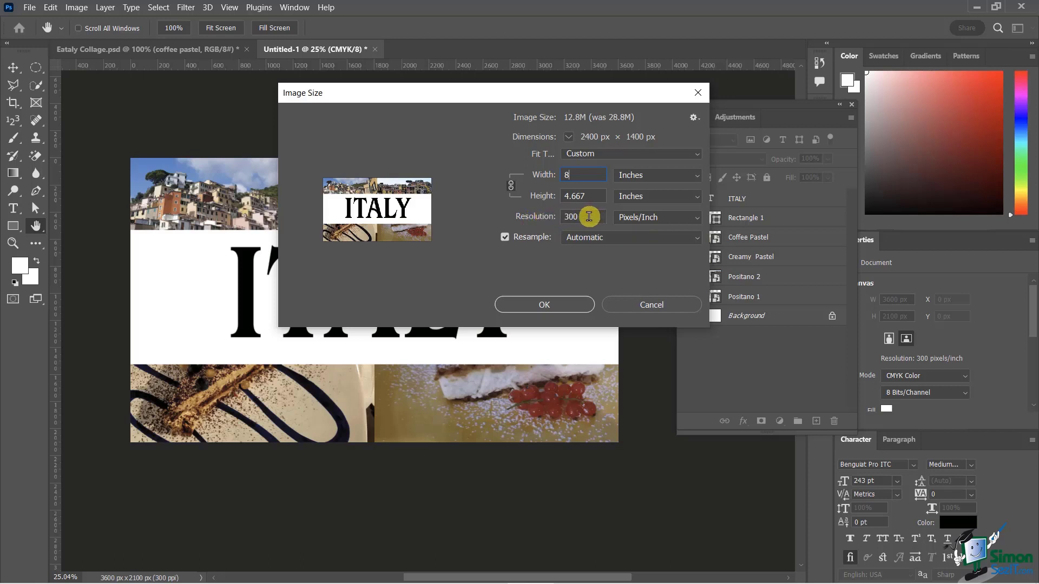
drag(586, 216, 551, 217)
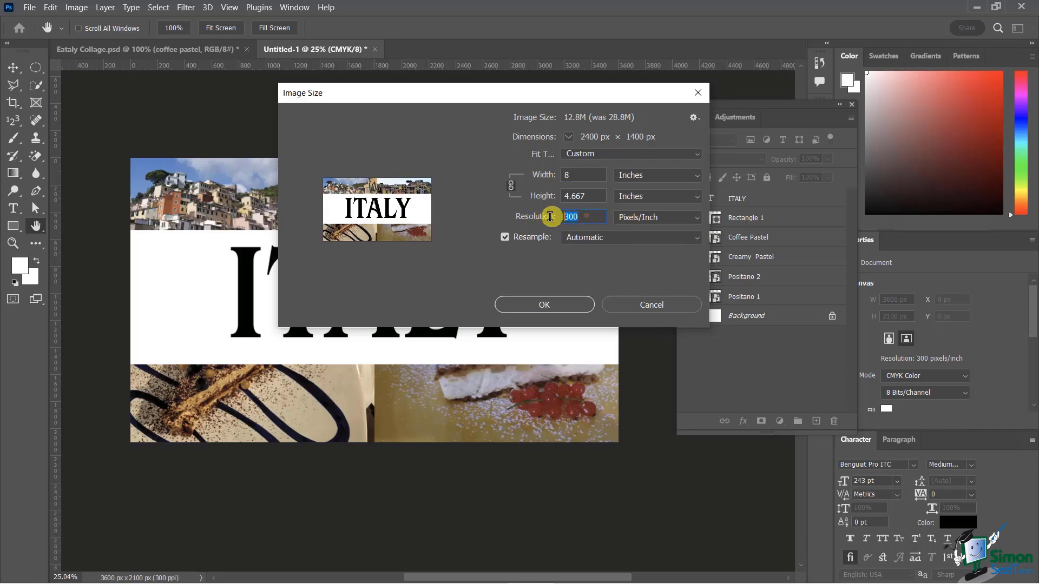
text(72)
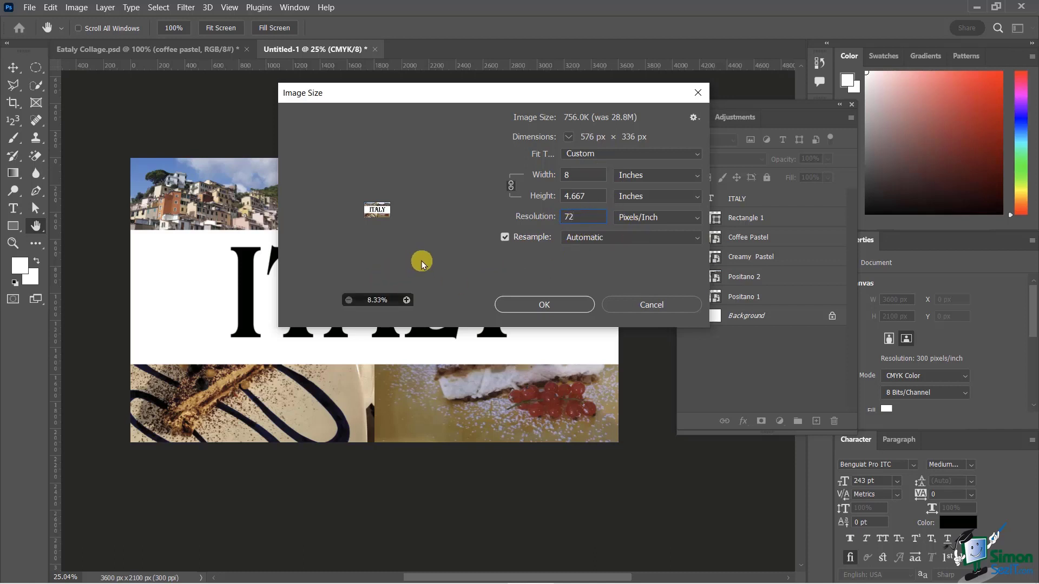
click(406, 300)
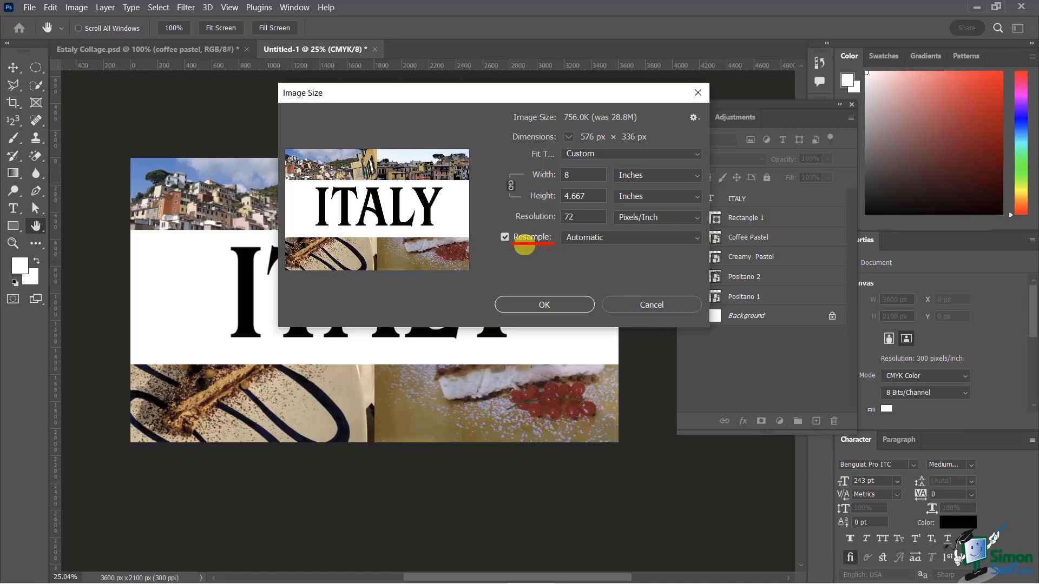
Choose Preserve Details 2.0 as the resampling method and apply the new image size
click(696, 238)
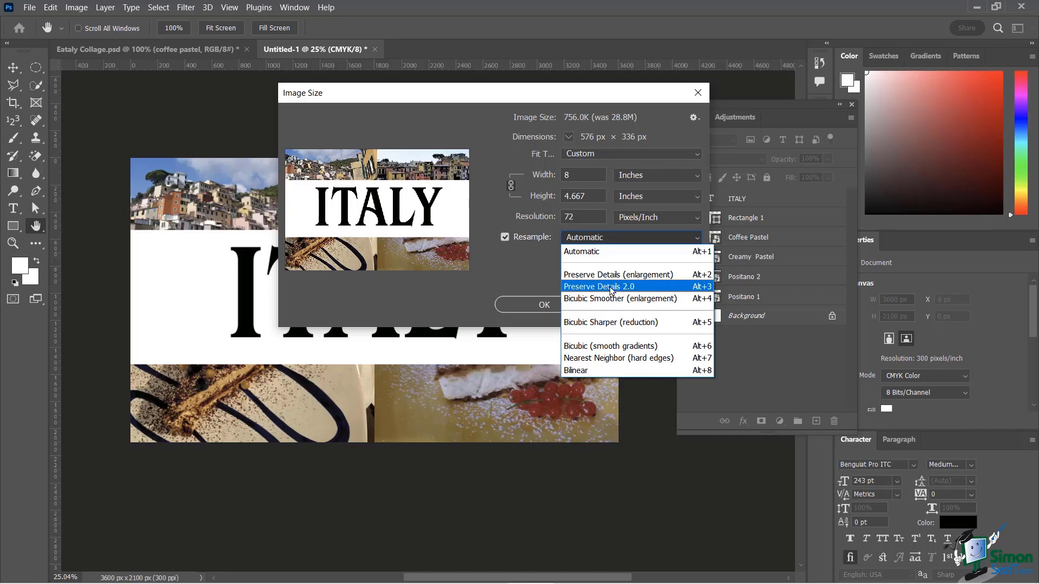
click(611, 288)
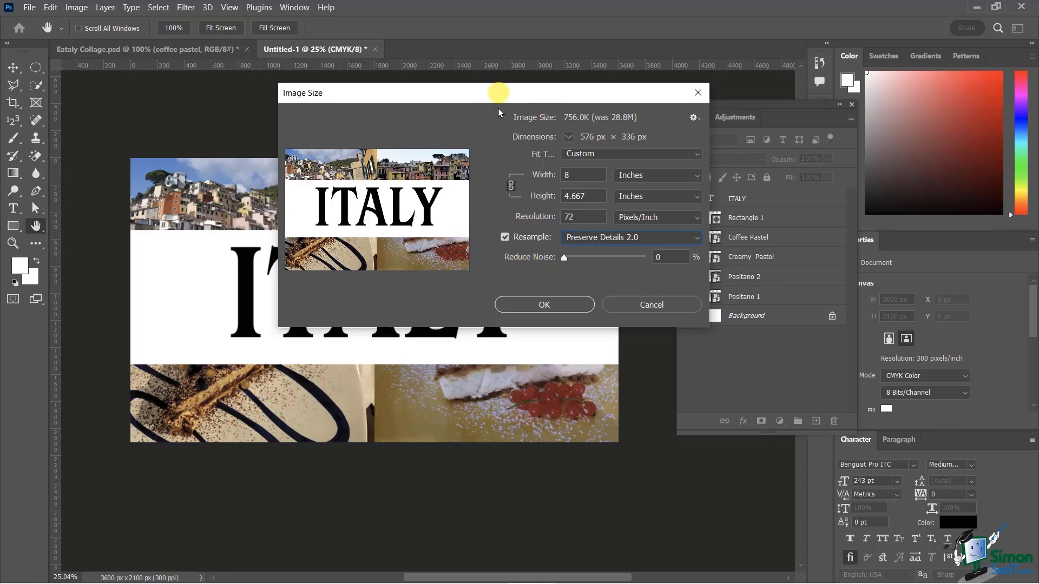
mouse_move(452, 248)
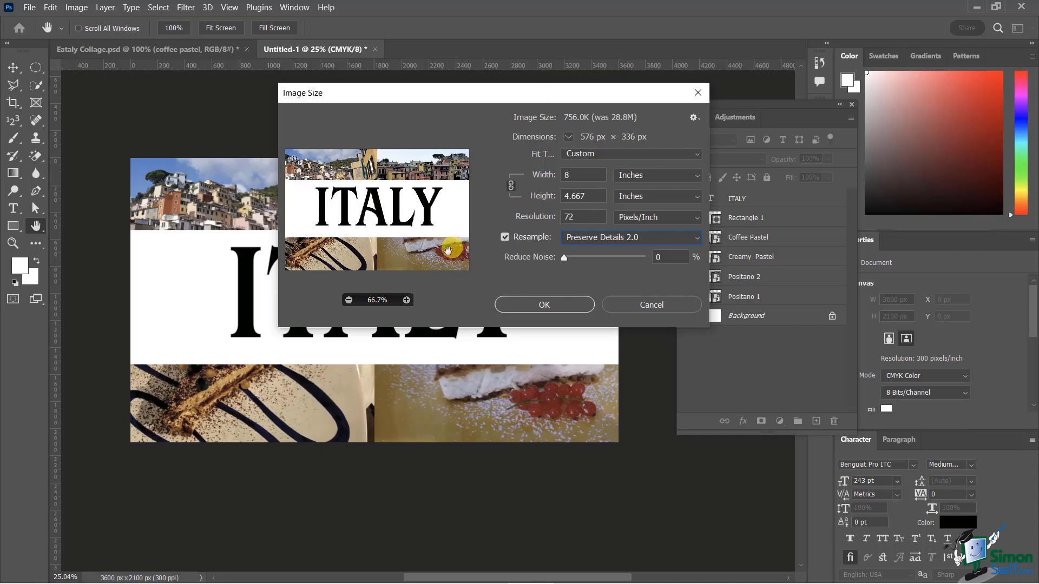
click(539, 303)
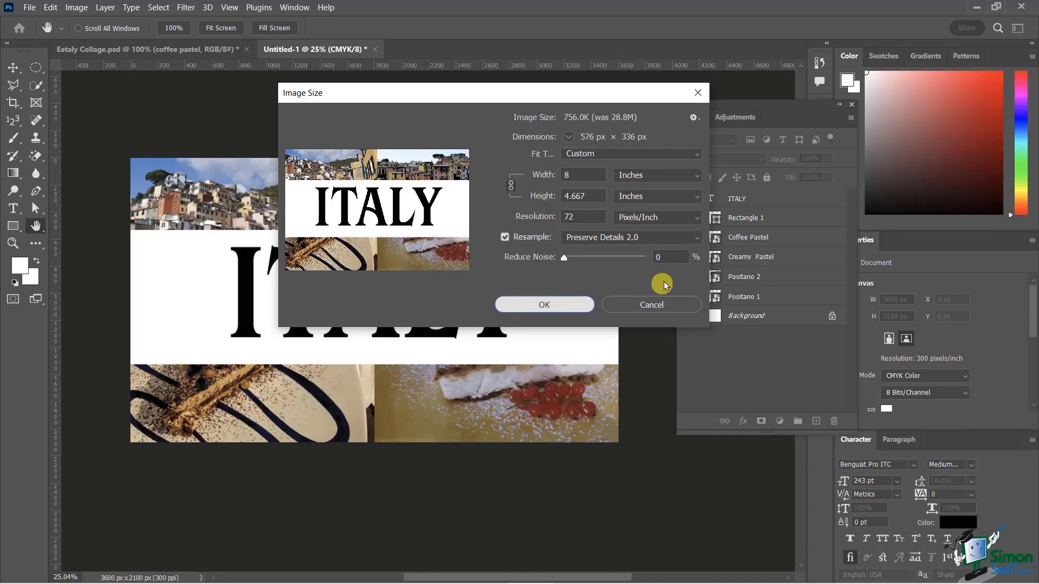
click(555, 304)
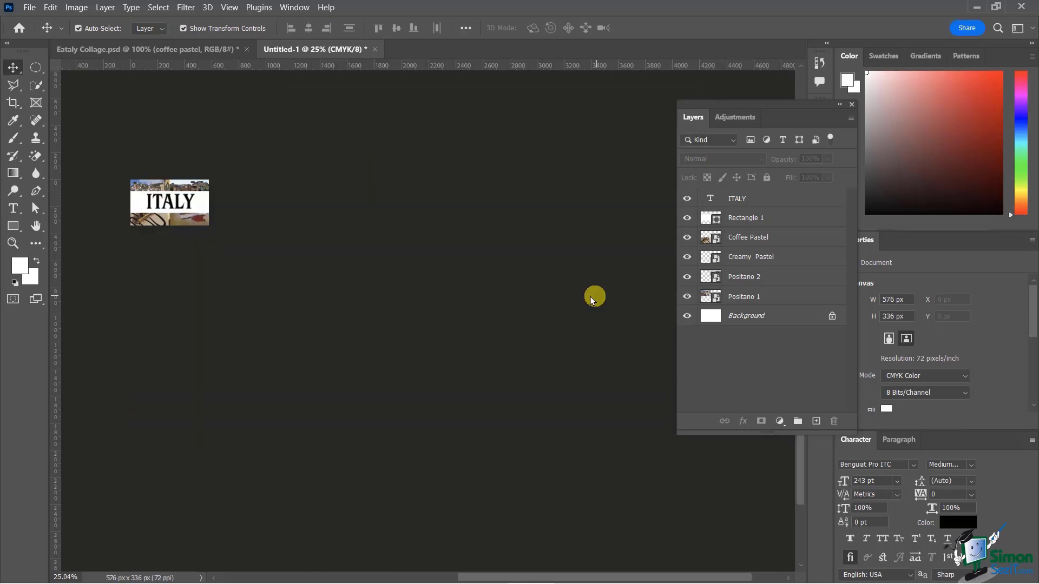
Fit the resized poster to the window and move the floating Layers panel aside to examine the canvas properties
key(ctrl+0)
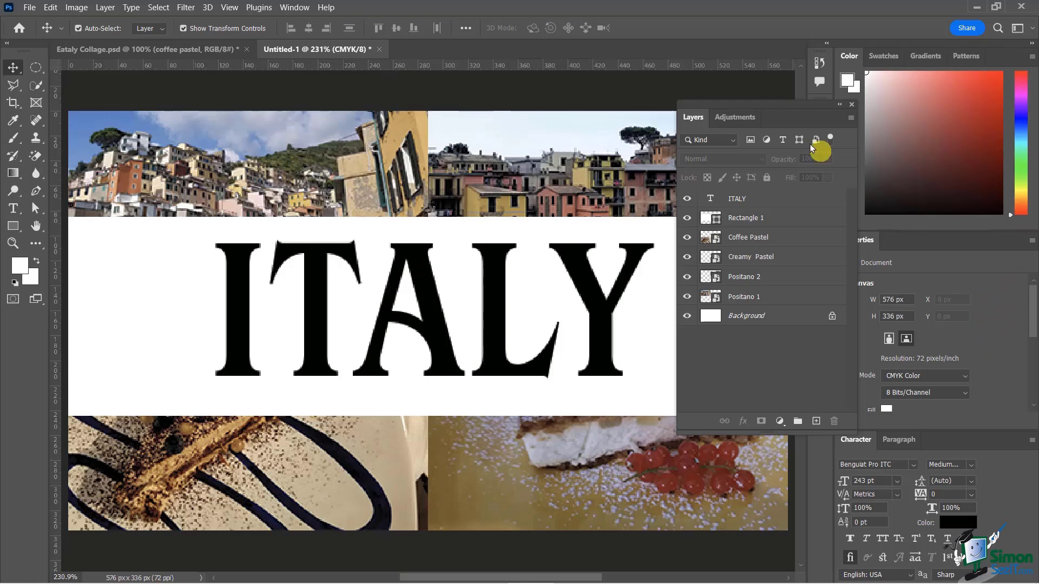
drag(766, 108, 640, 93)
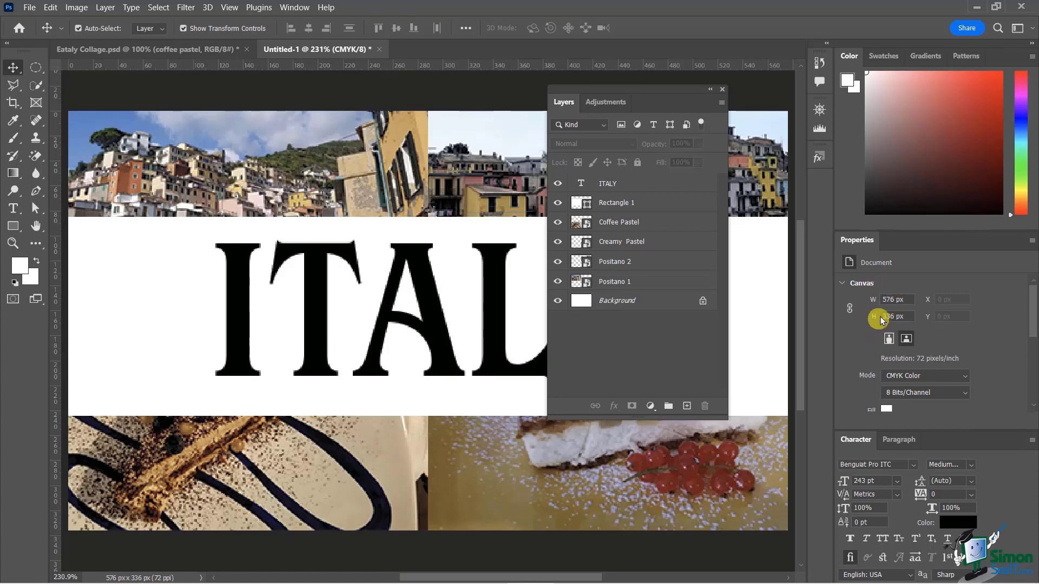
mouse_move(1031, 309)
mouse_down()
mouse_move(1034, 354)
mouse_move(1031, 303)
mouse_up()
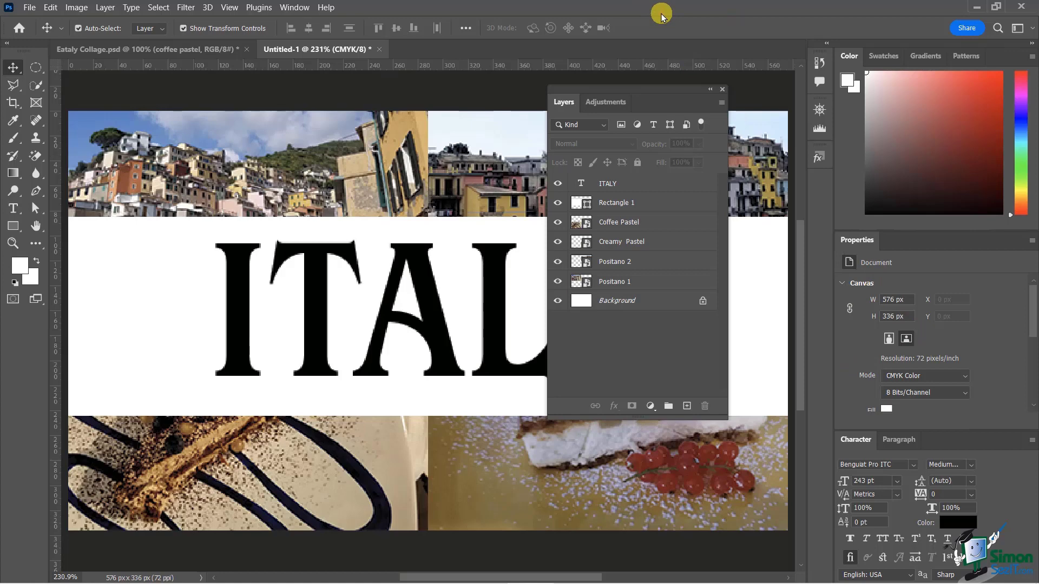
scroll(464, 181, down, 3)
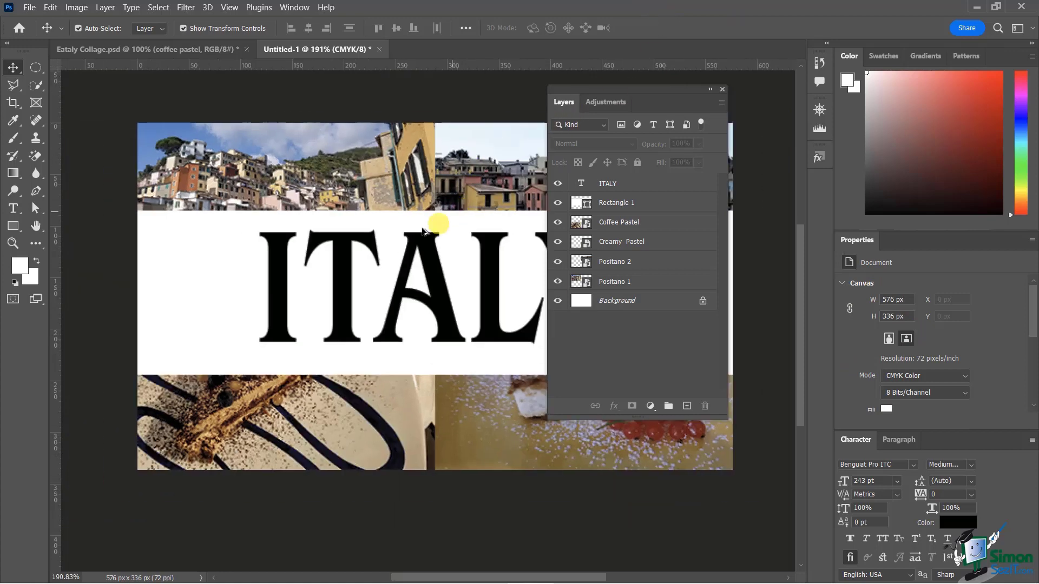
Widen the poster's canvas to 659 pixels about its centre, and dock the floating Layers panel above Properties
click(75, 8)
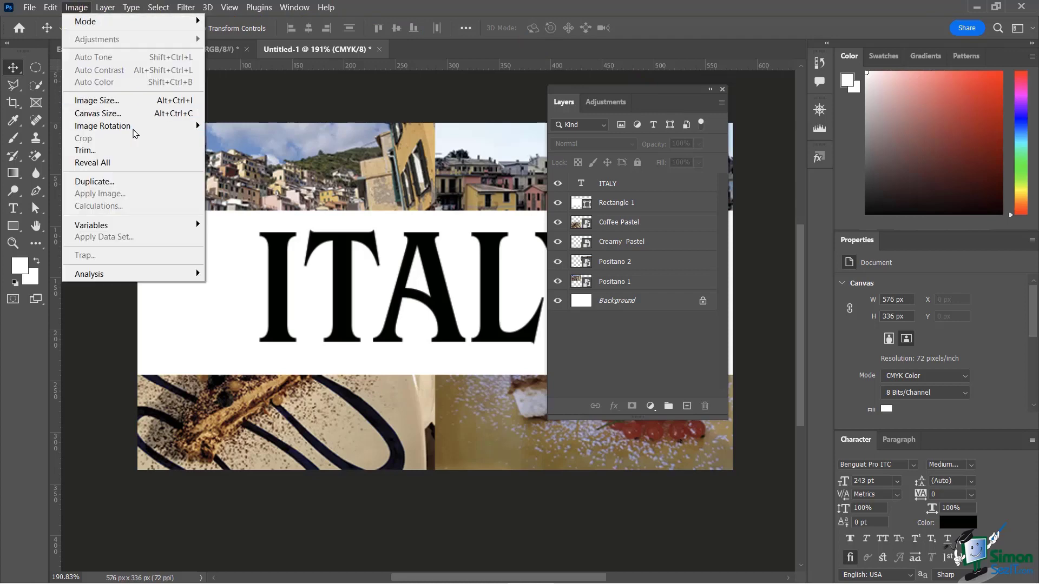
click(105, 115)
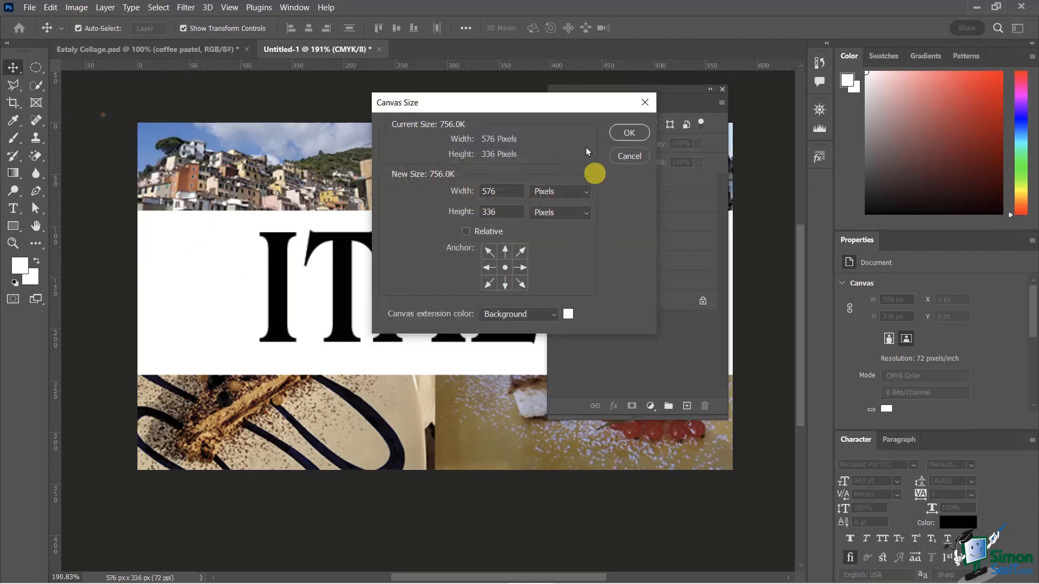
drag(504, 102, 682, 77)
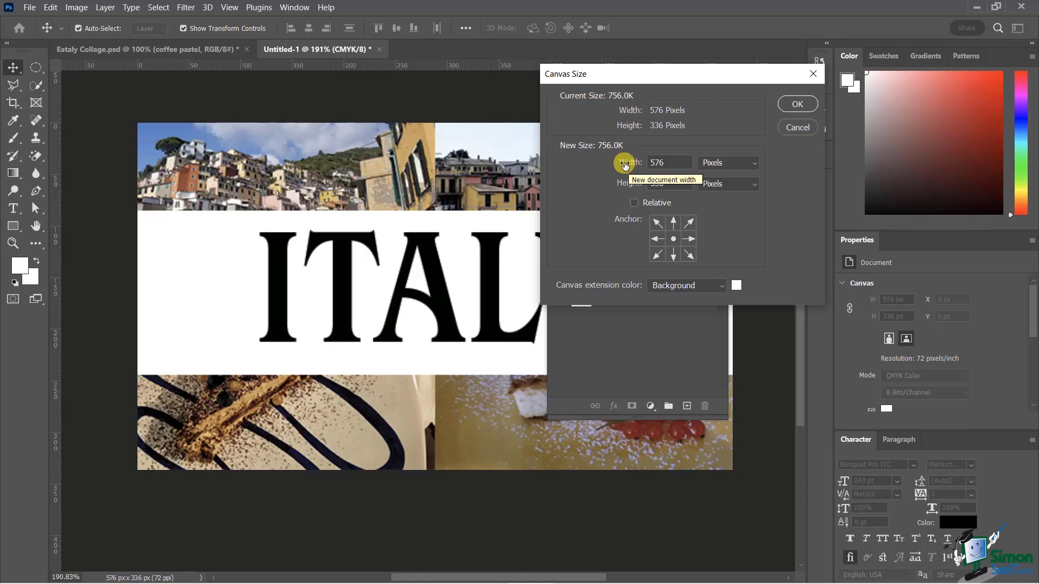
drag(625, 165, 680, 165)
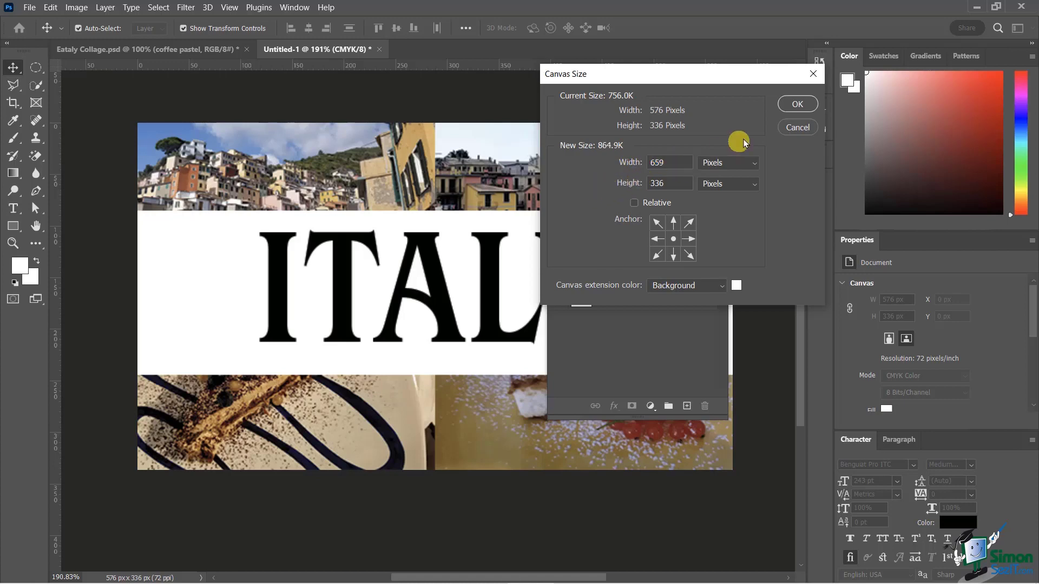
click(798, 104)
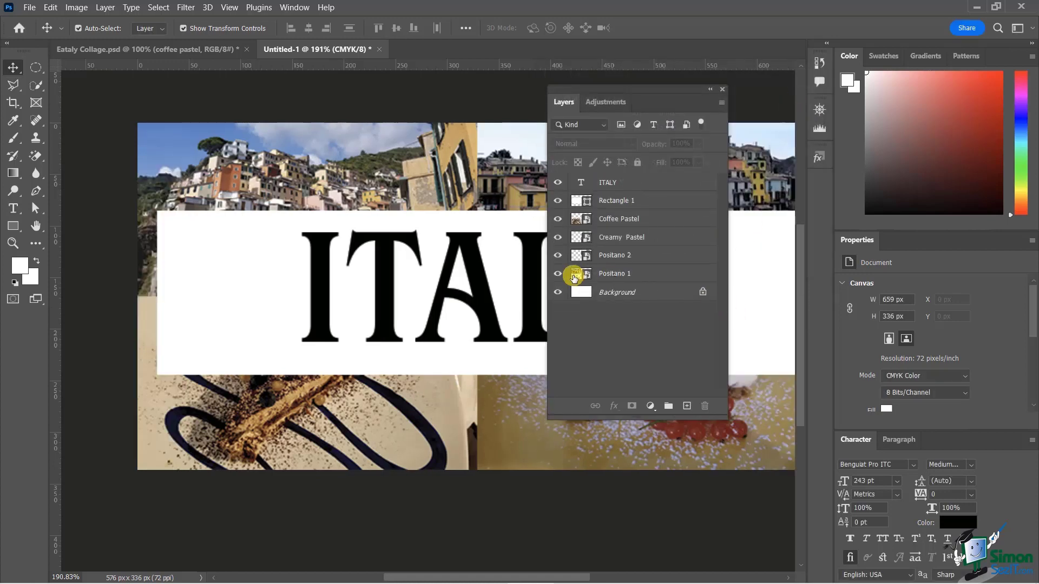
scroll(475, 270, down, 3)
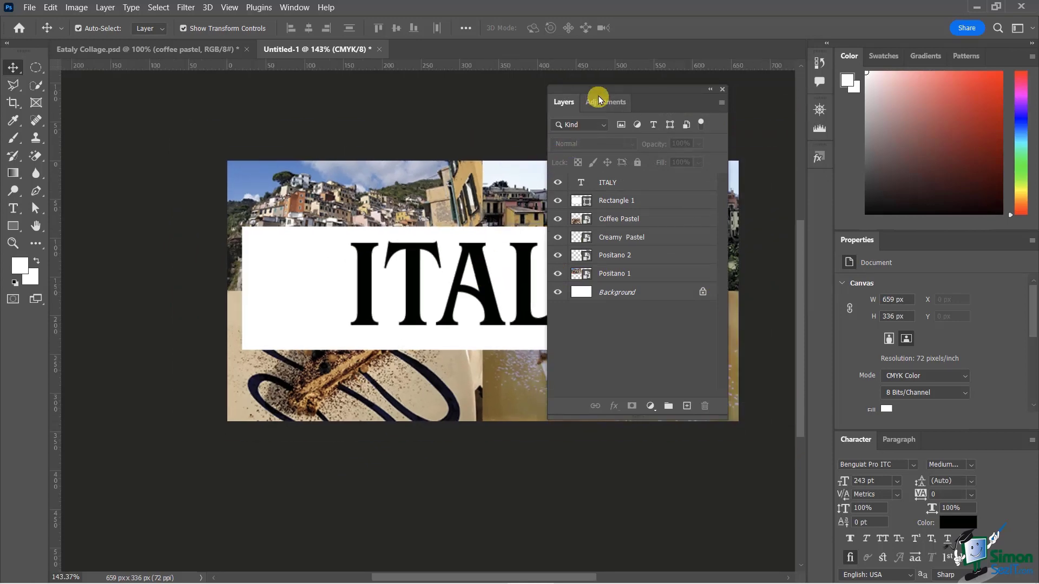
drag(599, 97, 920, 206)
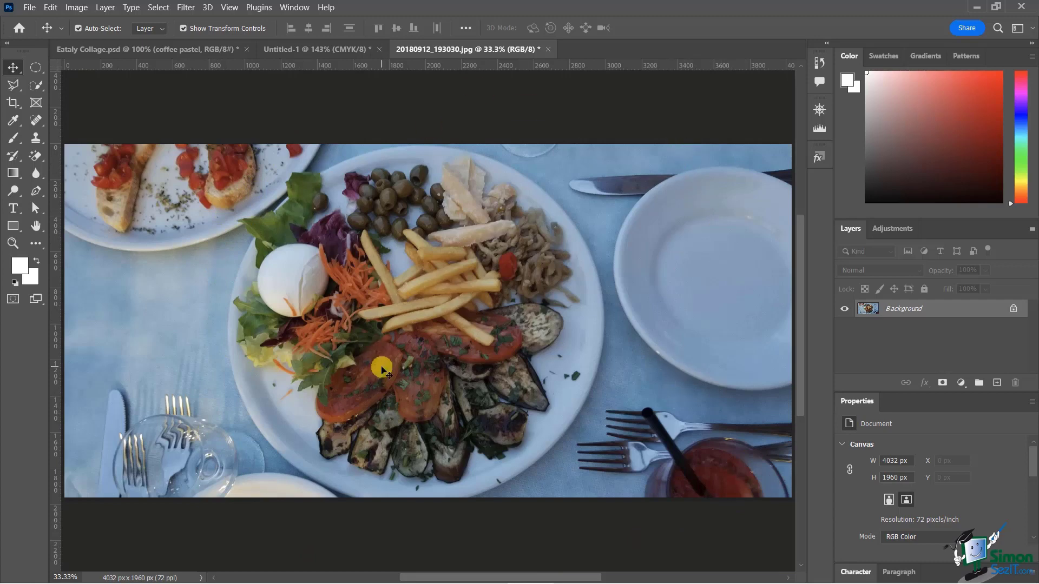
Crop the right side off the food plate photo to about 3096 px wide, with deletion of cropped pixels turned off
click(13, 106)
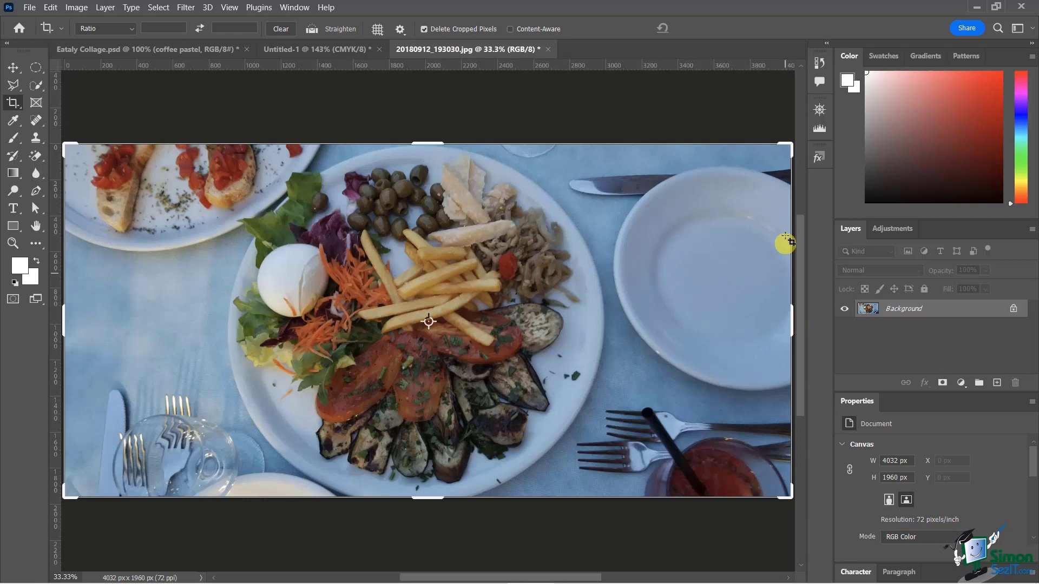
drag(790, 316, 625, 319)
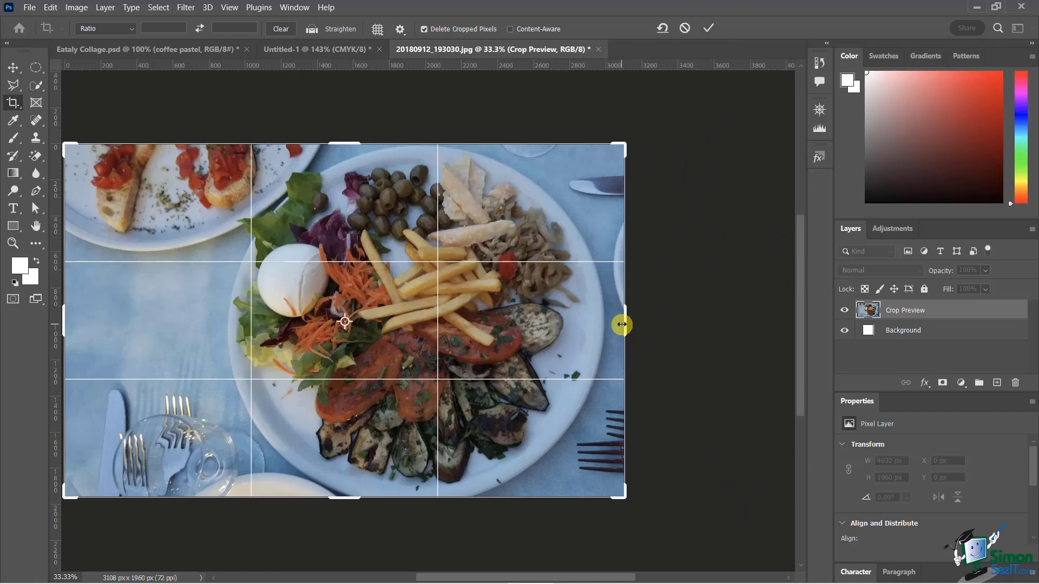
drag(624, 323, 788, 327)
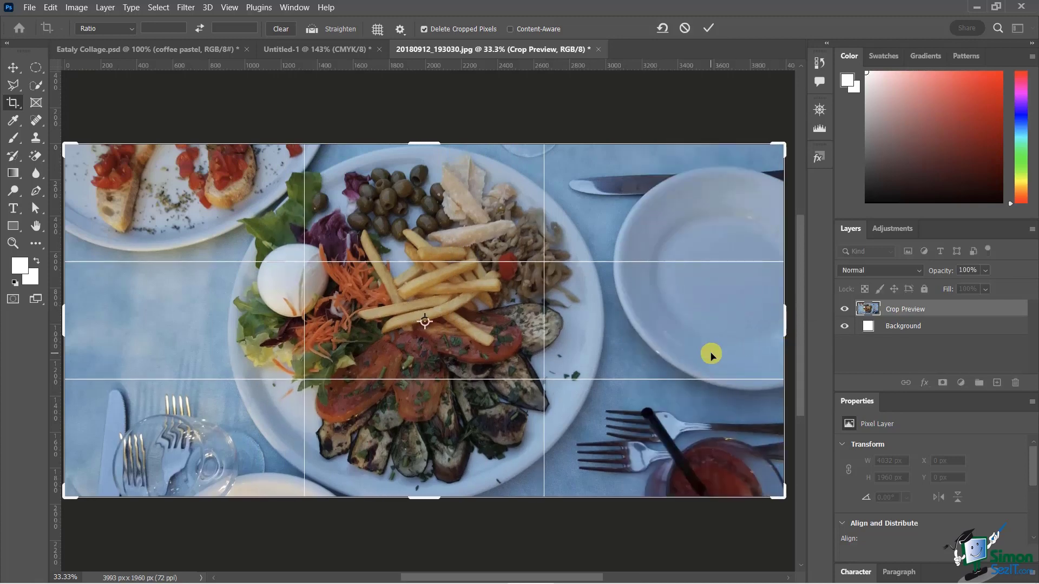
click(425, 29)
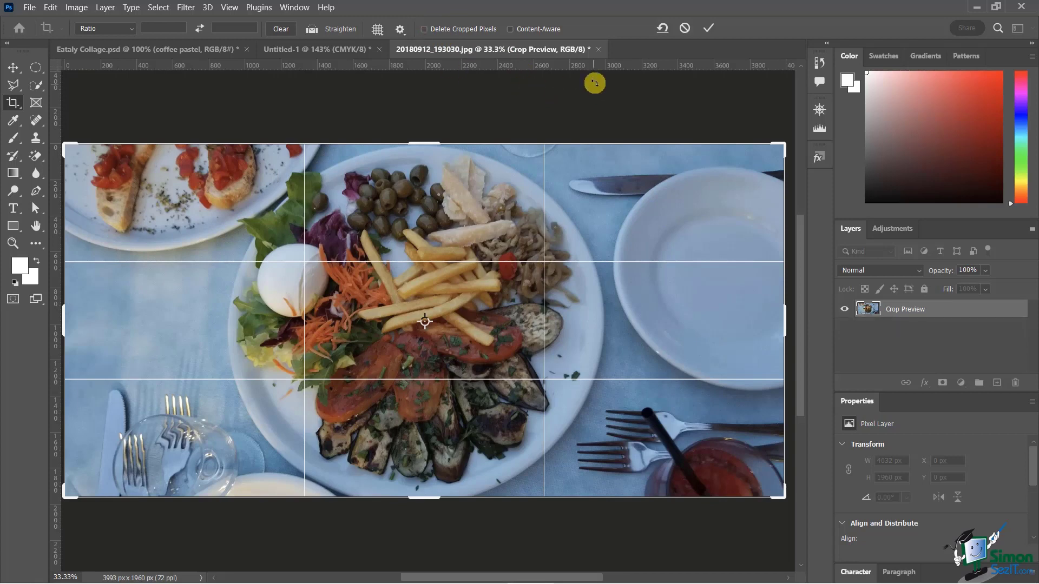
drag(784, 320, 624, 330)
click(709, 29)
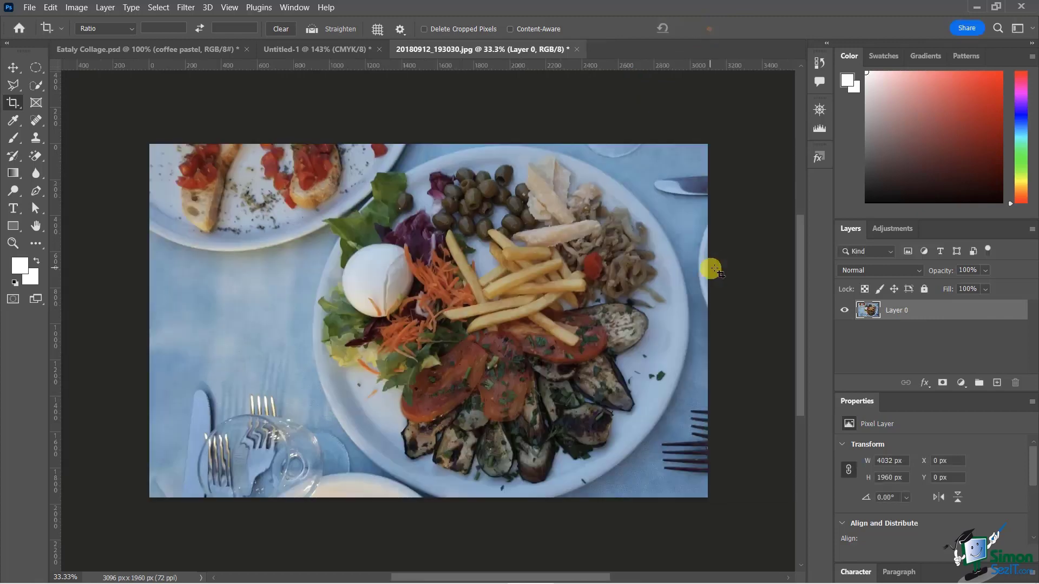
Start a crop of the food photo, enable Auto Center Preview, and try adjusting the crop frame's left edge
click(22, 103)
mouse_move(709, 323)
mouse_down()
mouse_move(767, 324)
mouse_move(708, 329)
mouse_up()
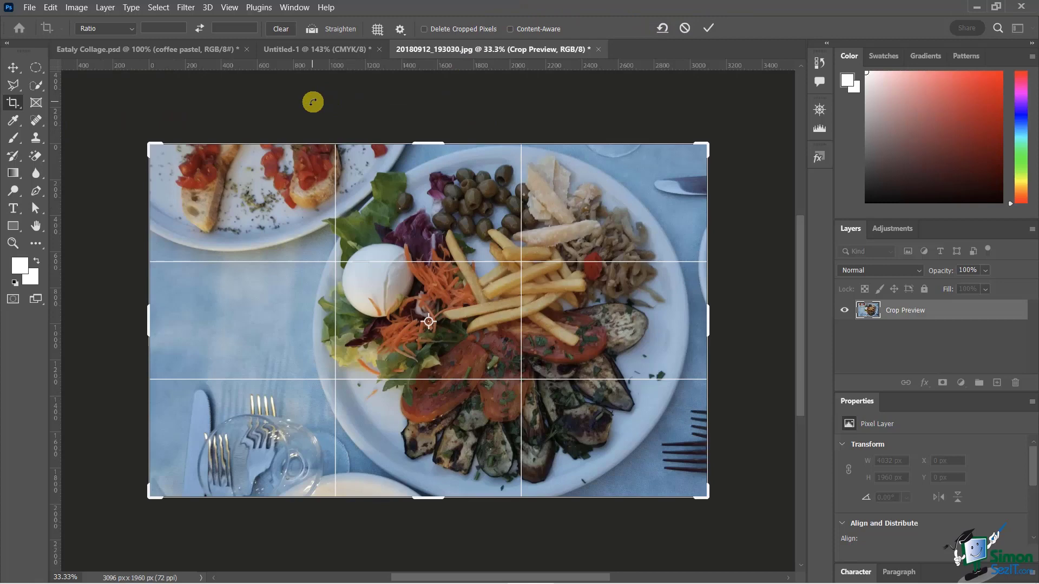
click(400, 30)
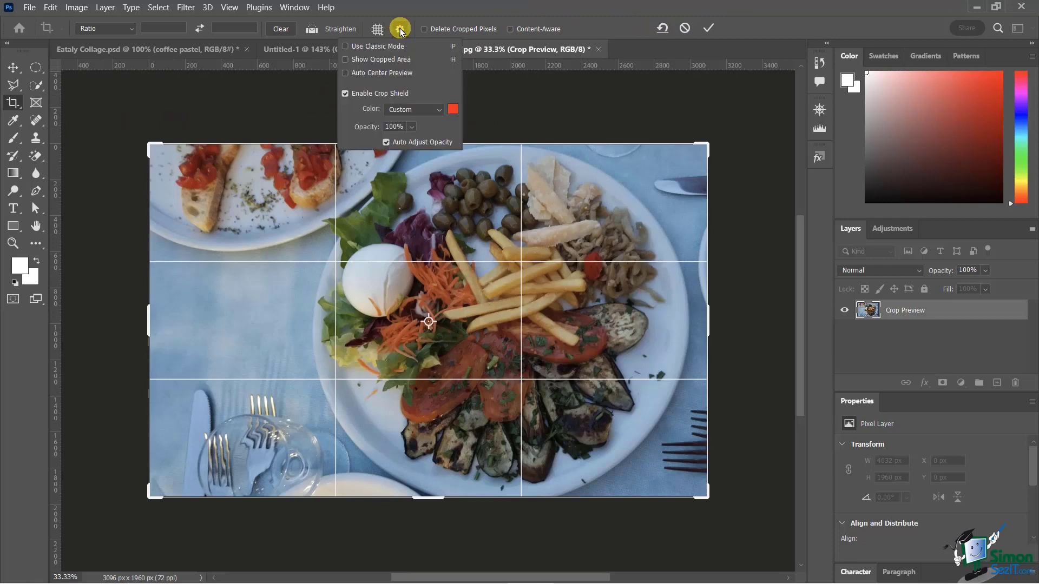
click(359, 74)
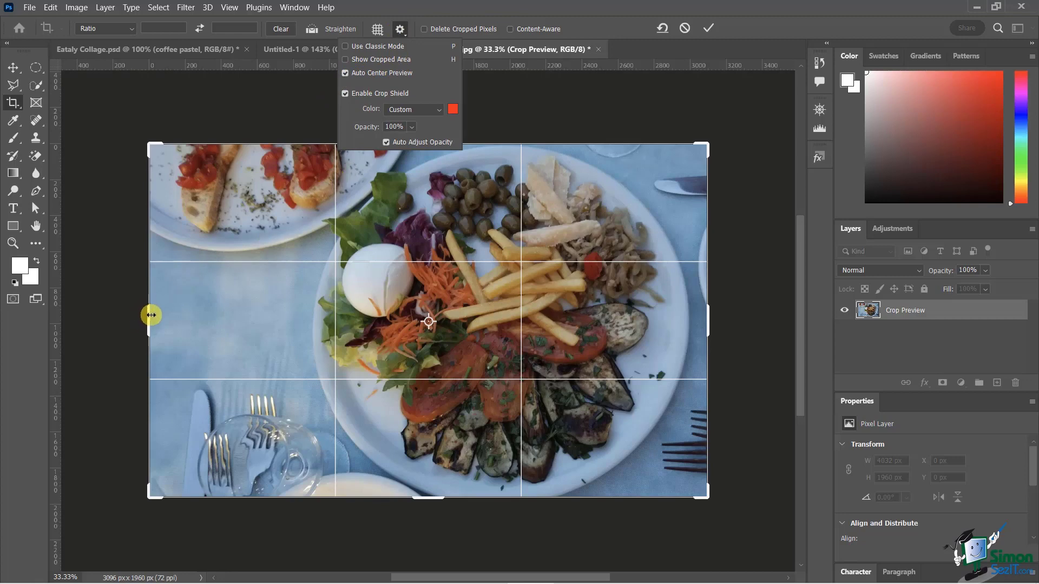
mouse_move(151, 315)
mouse_down()
mouse_move(238, 320)
mouse_move(156, 320)
mouse_move(220, 325)
mouse_move(149, 332)
mouse_up()
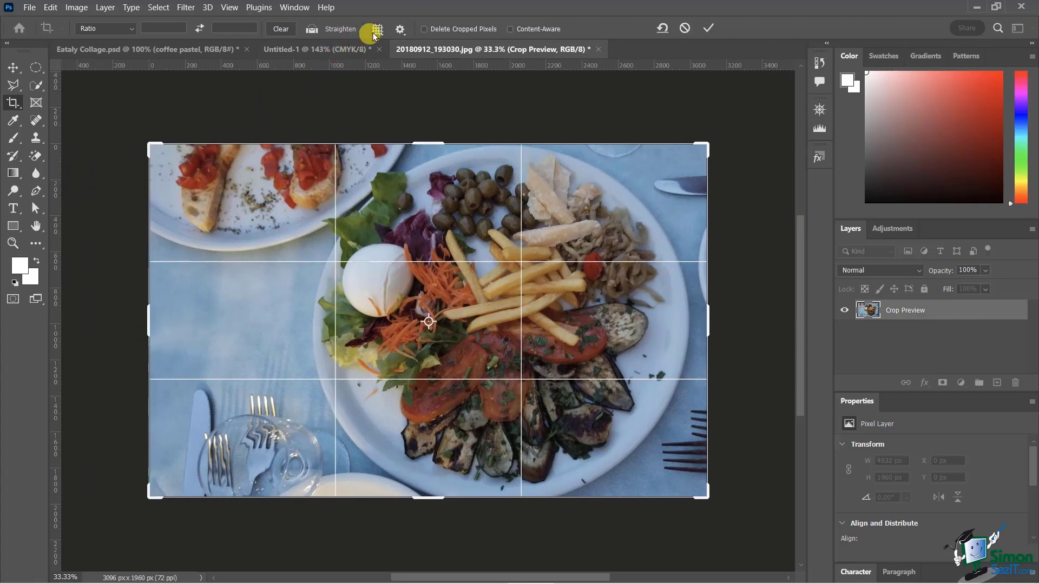
Turn off Auto Center Preview and pull the crop frame's left edge inward to a width of about 2235 px
click(400, 28)
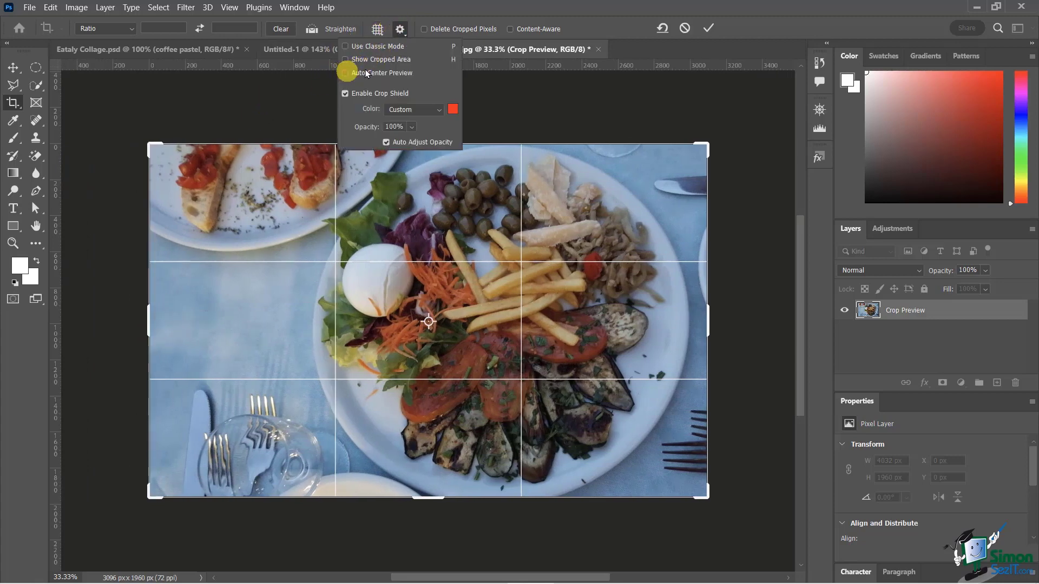
drag(147, 323, 304, 339)
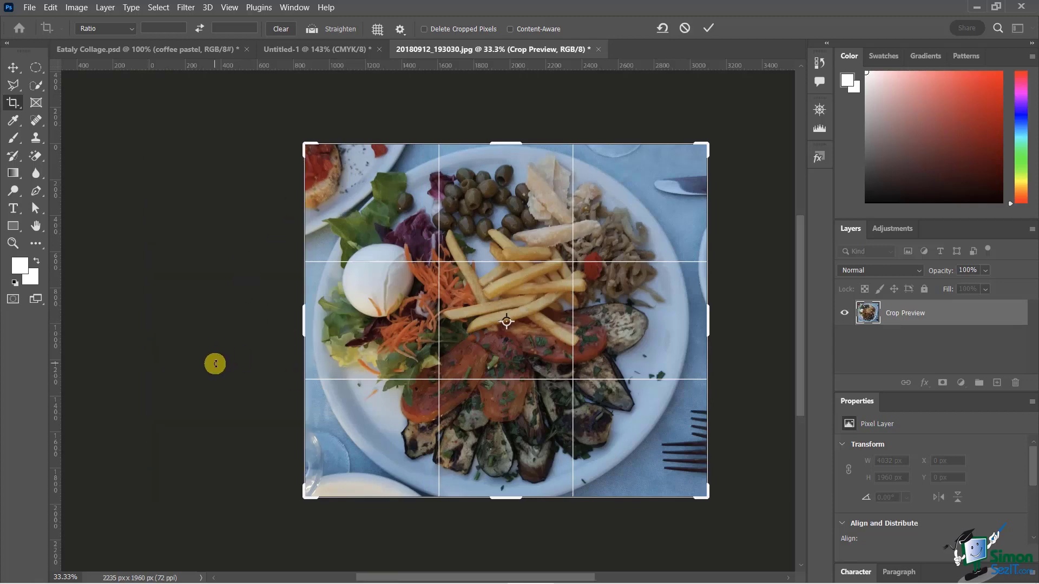
click(400, 29)
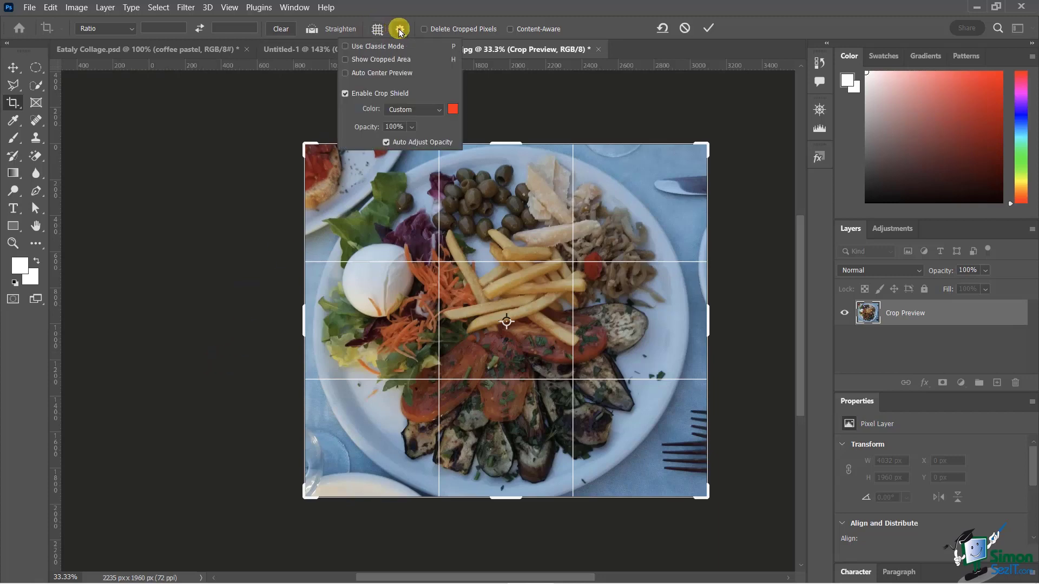
click(506, 14)
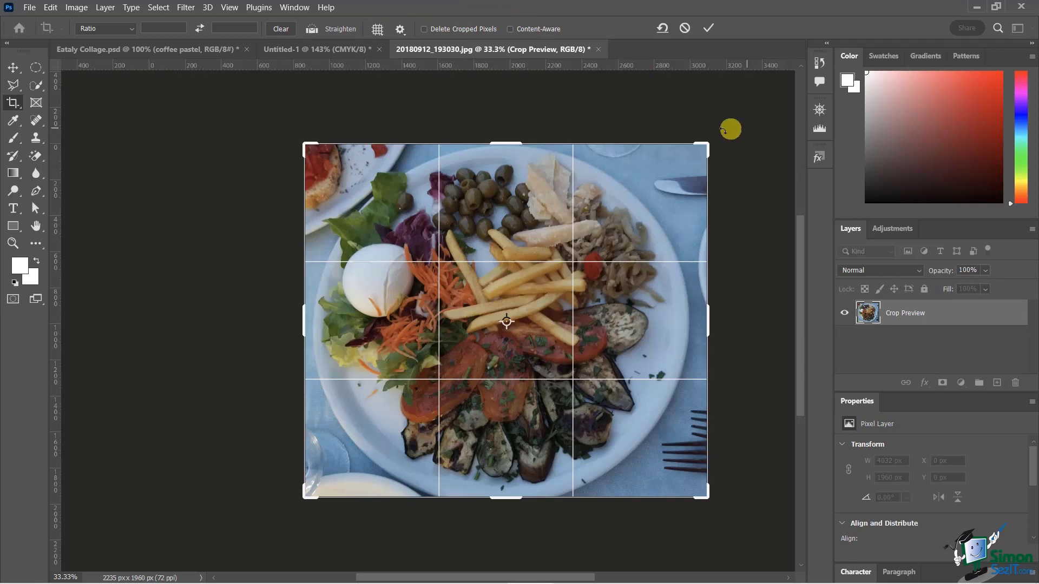
Widen the crop frame to about 3687 px, restoring hidden areas on both sides and aligning its left edge with the photo's edge
drag(303, 321, 135, 332)
drag(707, 336, 795, 336)
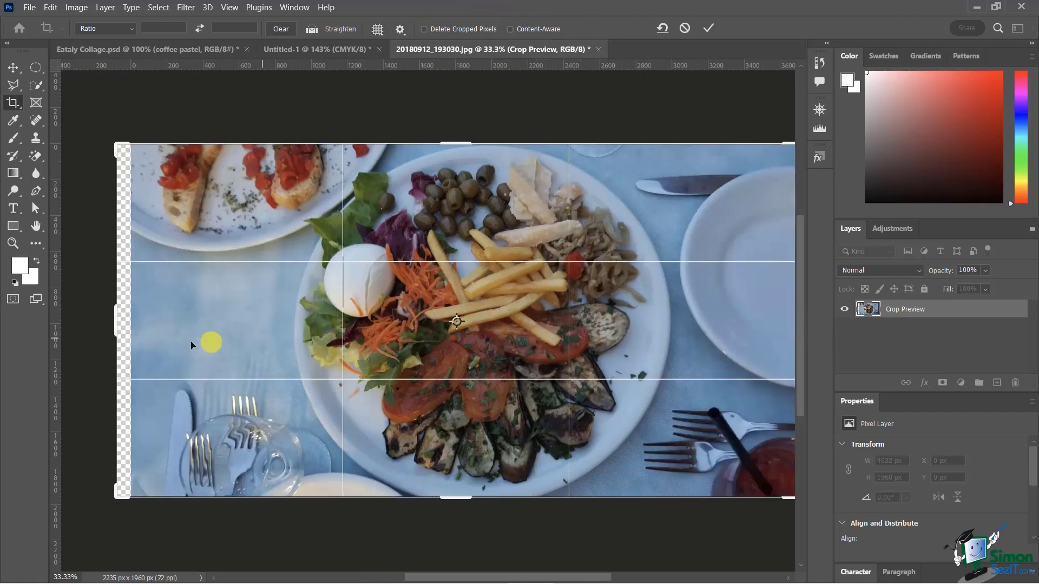
drag(116, 320, 130, 325)
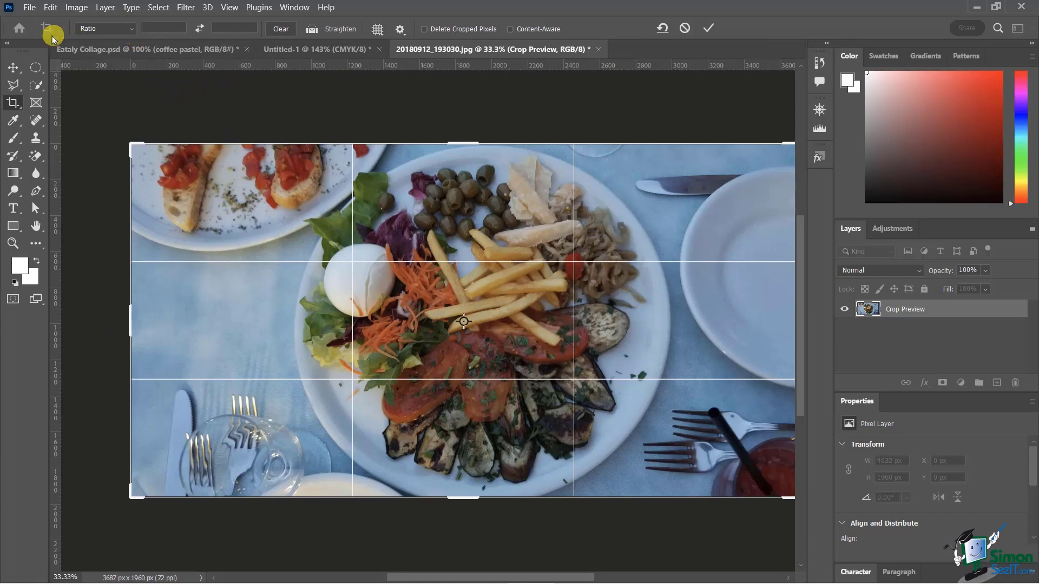
Set the crop ratio to 1 : 1 (Square) and reposition the photo so the food plate fills the crop frame
click(133, 29)
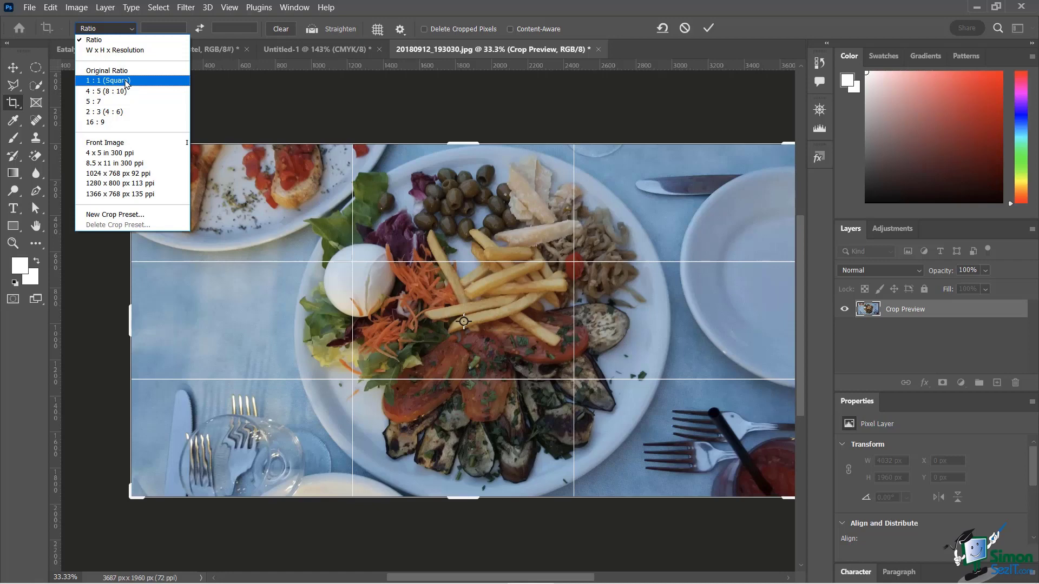
click(102, 84)
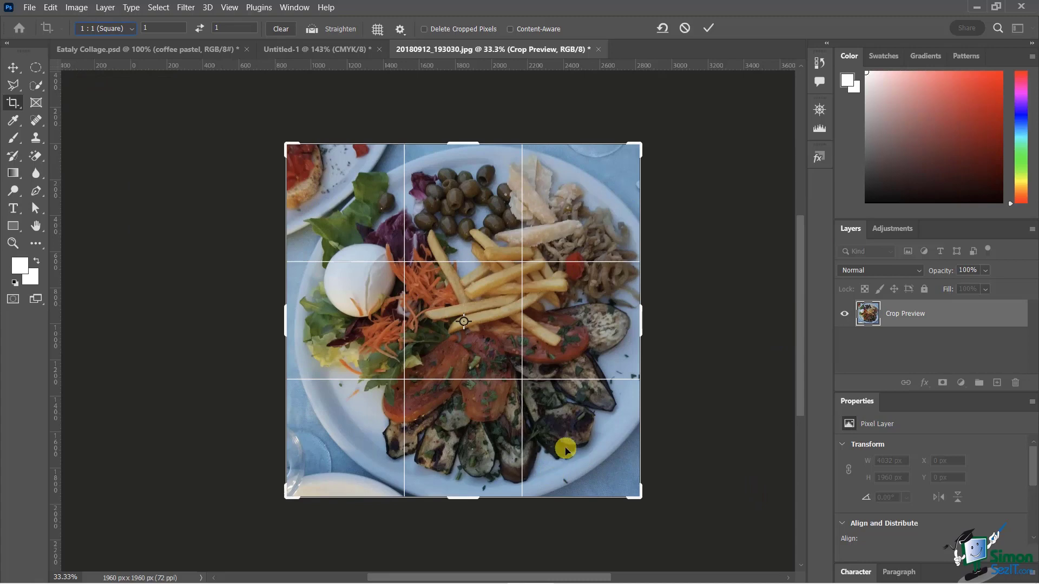
drag(561, 445, 547, 449)
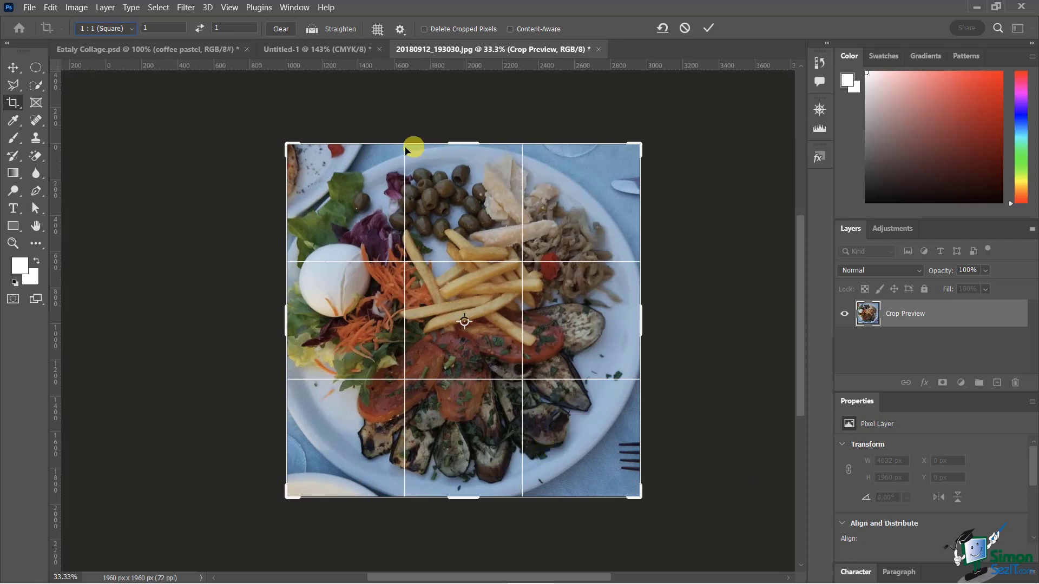
mouse_move(637, 142)
mouse_down()
mouse_move(651, 132)
mouse_move(642, 144)
mouse_up()
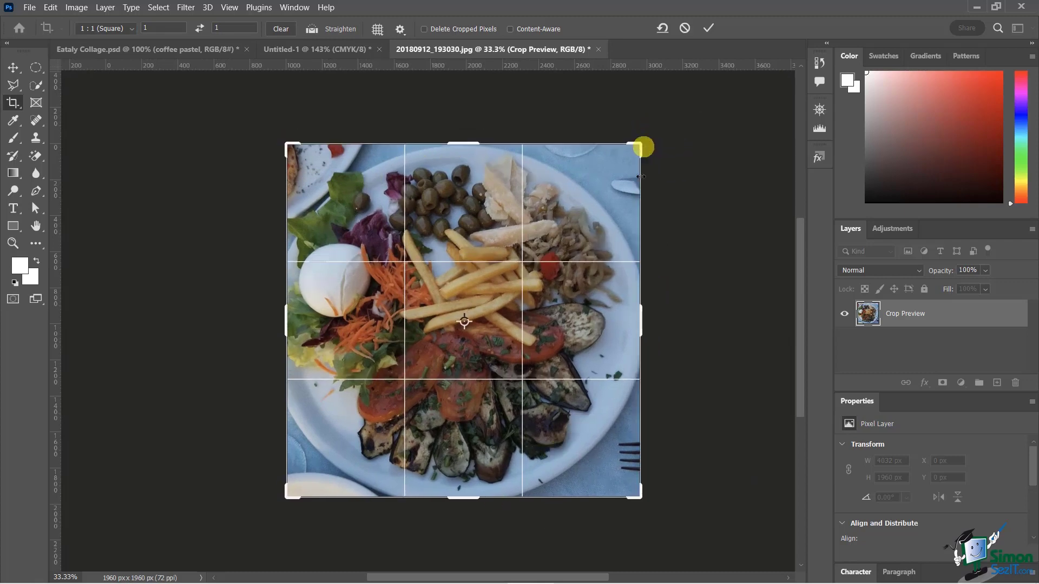
mouse_move(295, 497)
mouse_down()
mouse_move(310, 472)
mouse_move(290, 487)
mouse_move(300, 489)
mouse_up()
drag(295, 488, 300, 488)
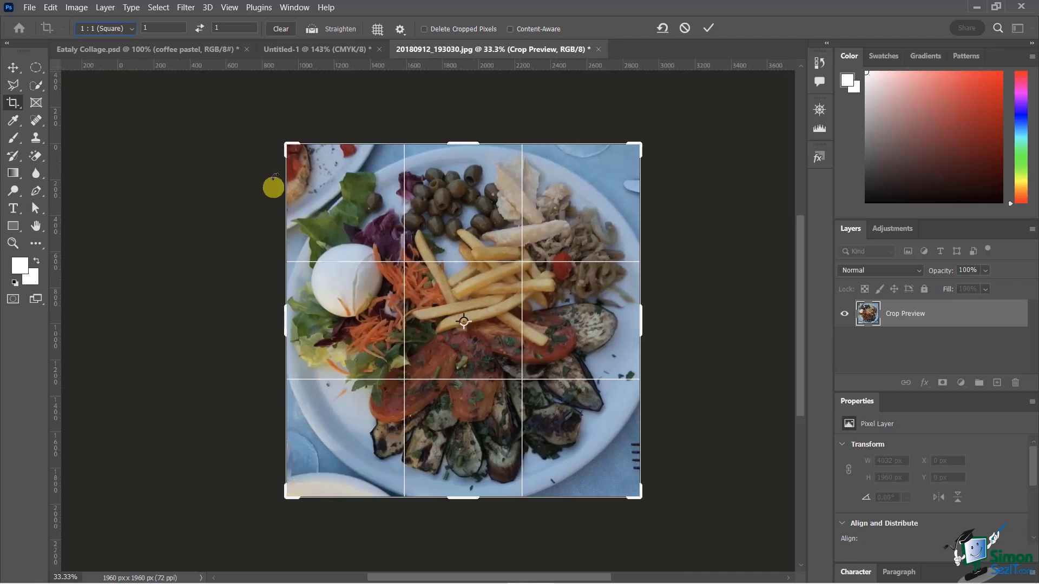
Review the available crop presets and apply the square crop to the plate photo
click(148, 30)
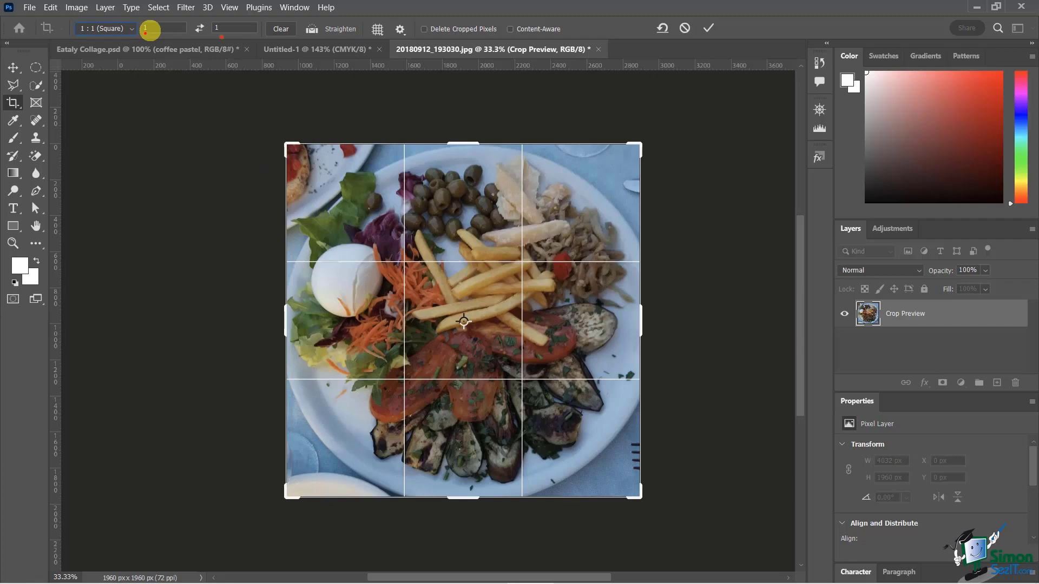
click(129, 28)
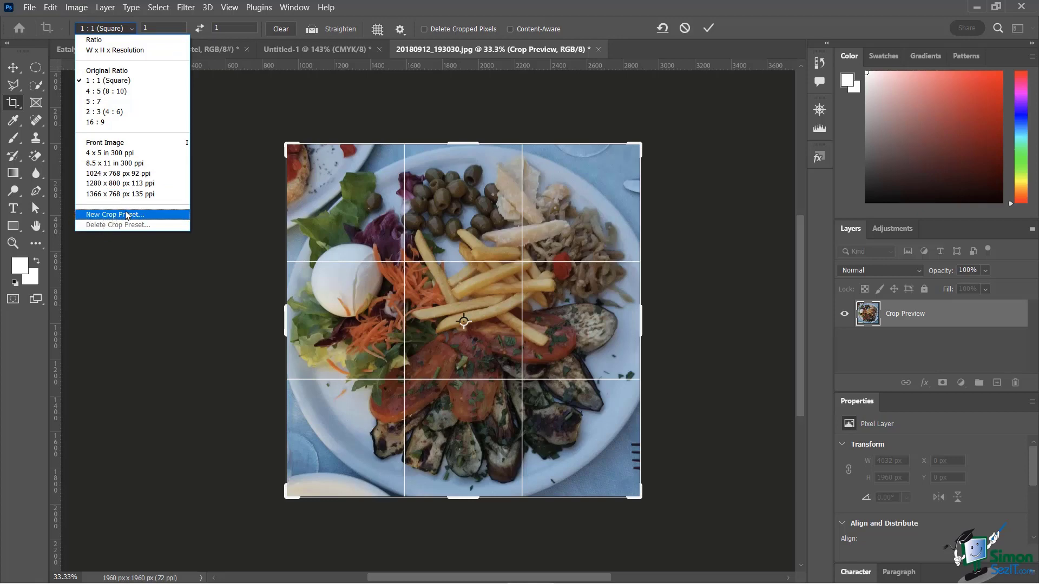
click(591, 20)
click(707, 29)
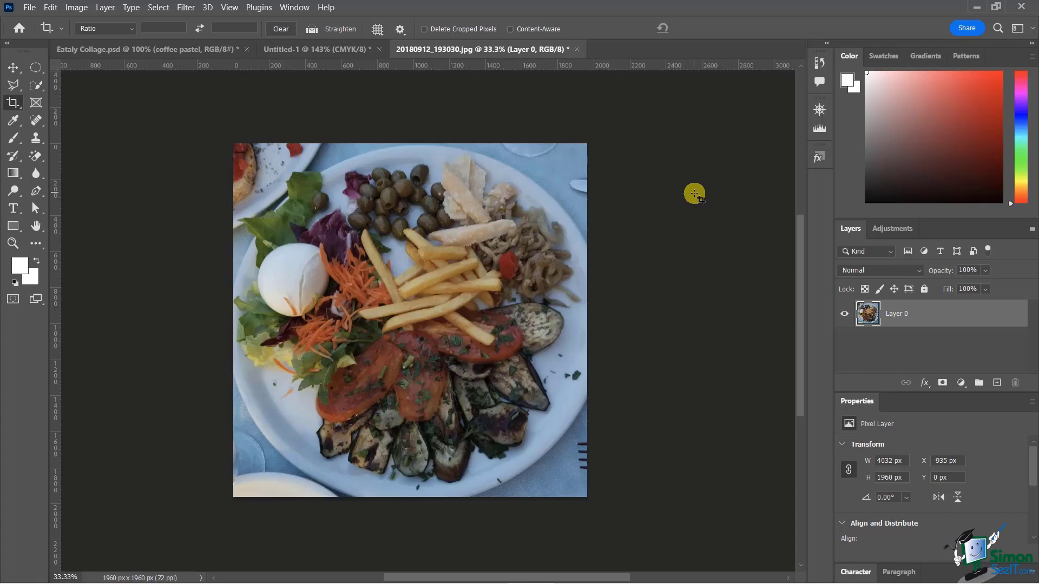
right_click(13, 103)
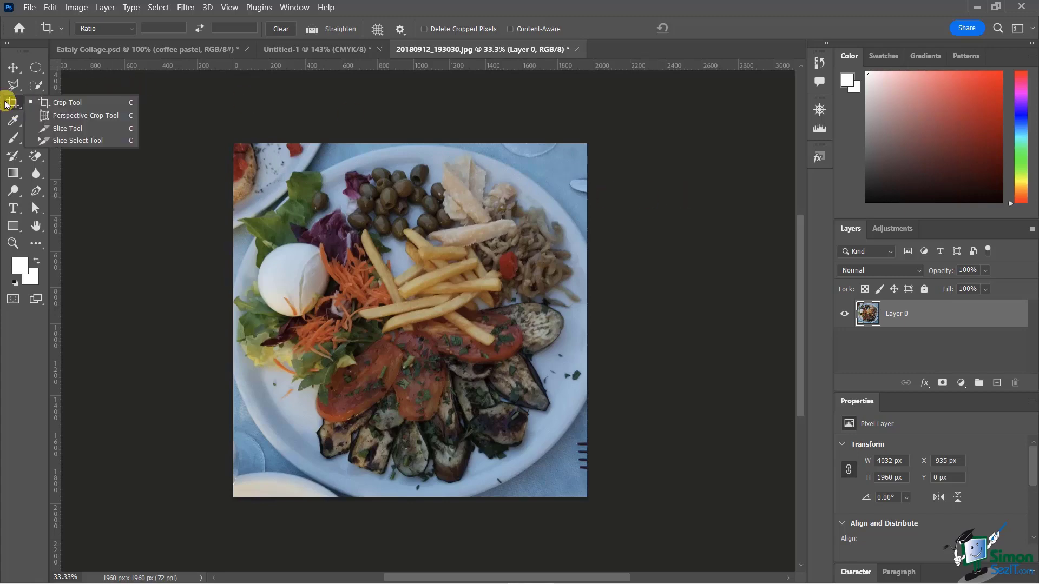
click(739, 27)
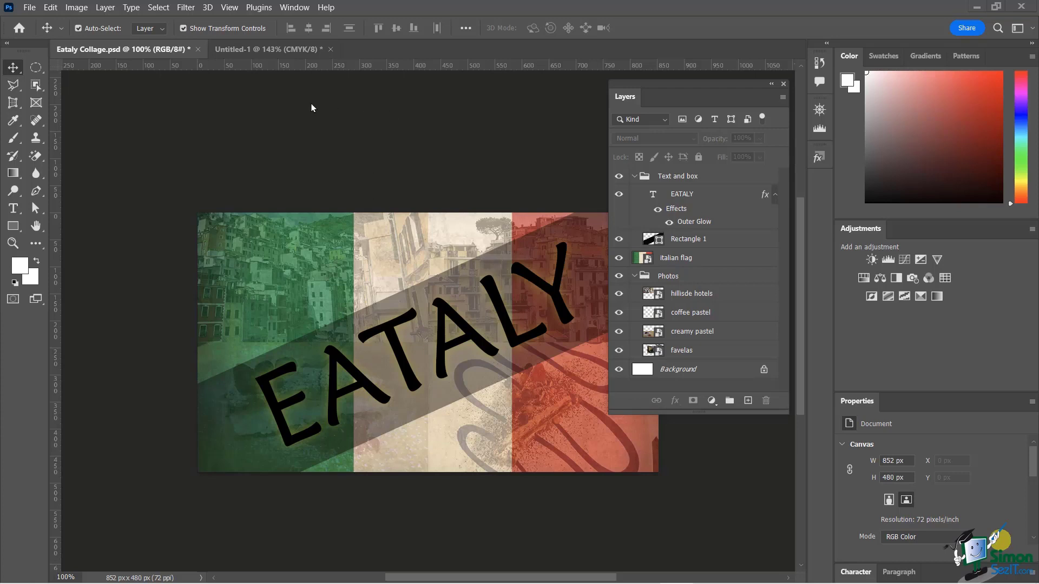
Compare the layer structure of the Untitled-1 ITALY collage with that of Eataly Collage.psd
click(264, 50)
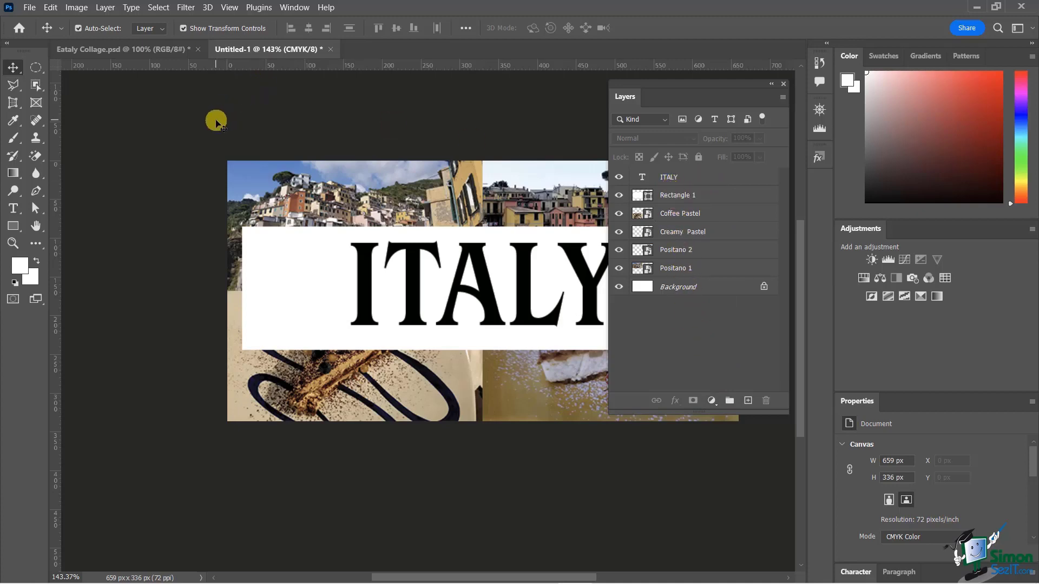
click(138, 50)
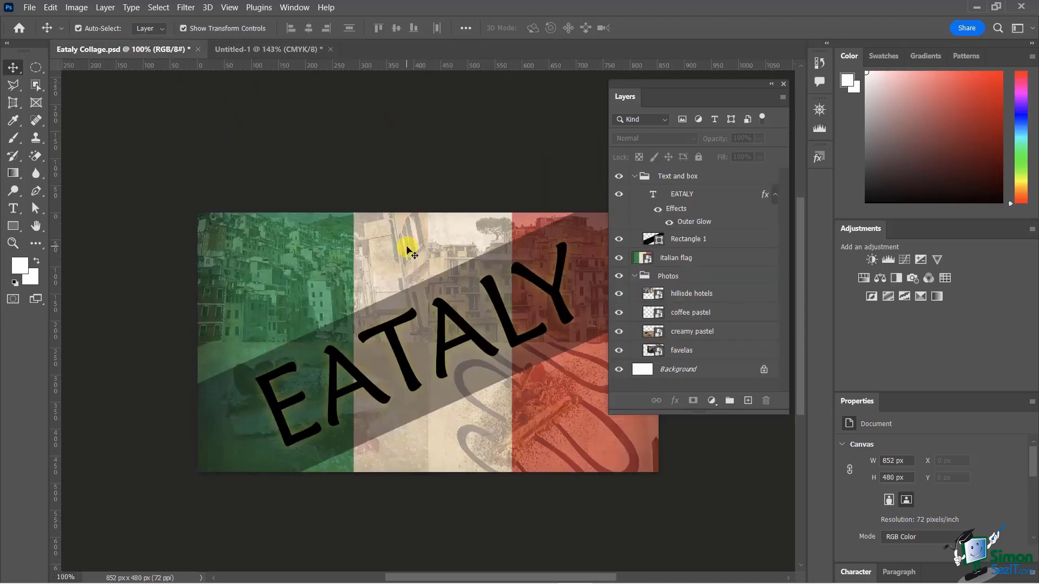
click(295, 50)
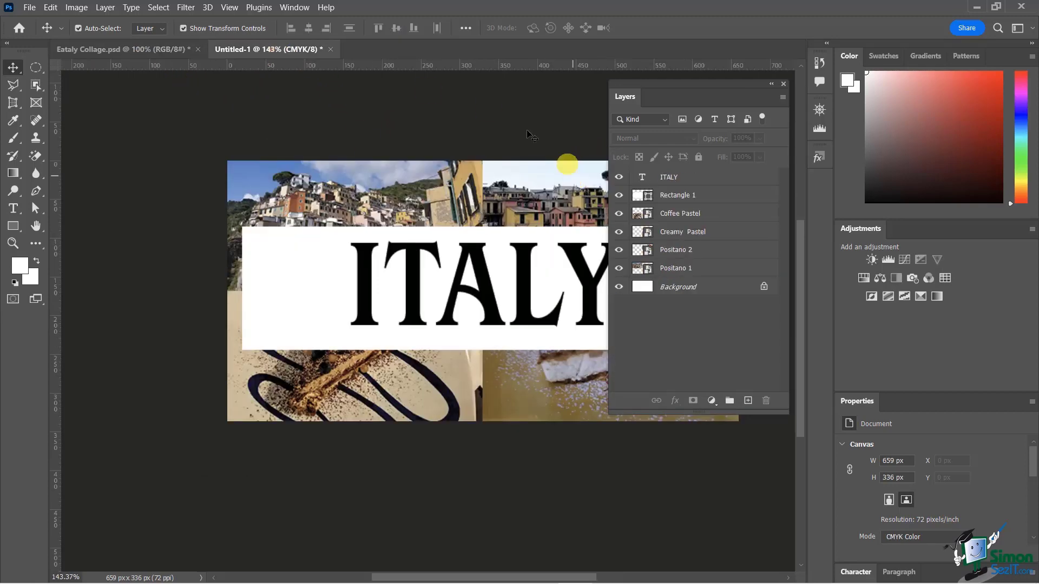
click(122, 50)
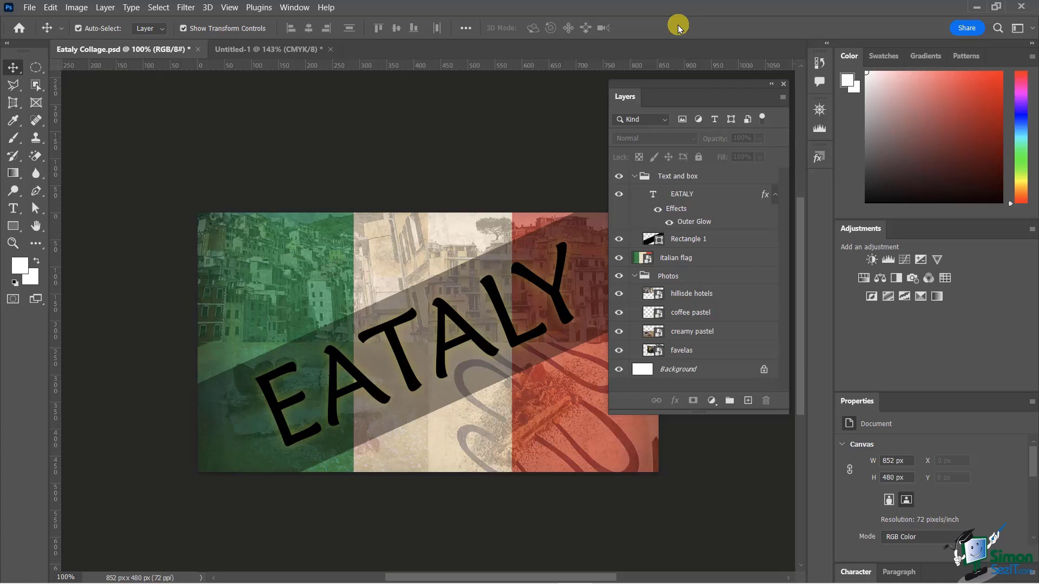
Rename the Rectangle 1 layer in the Eataly collage as "Text frame"
mouse_move(636, 84)
mouse_down()
mouse_move(633, 103)
mouse_move(640, 90)
mouse_up()
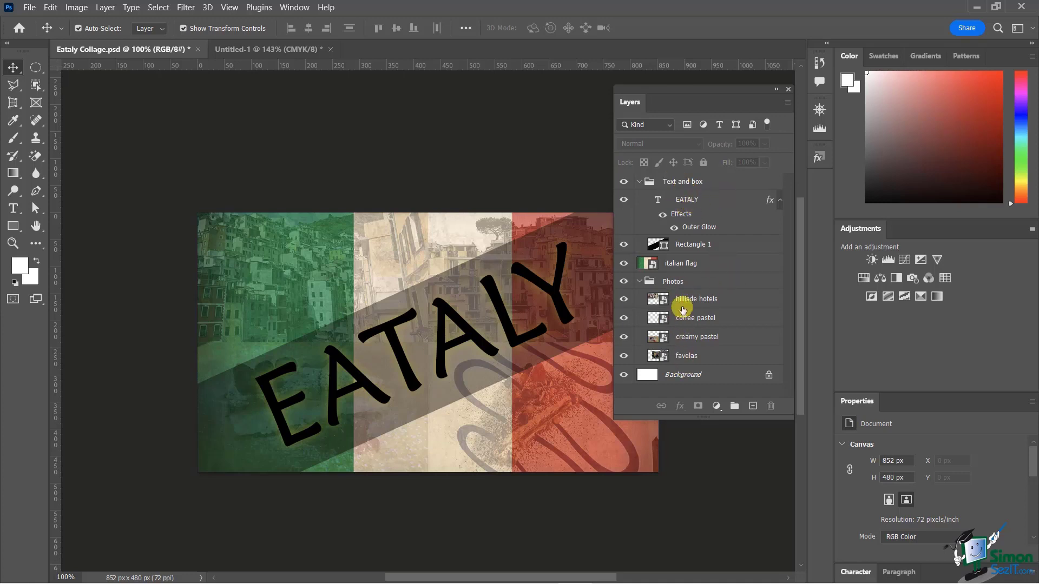
double_click(692, 250)
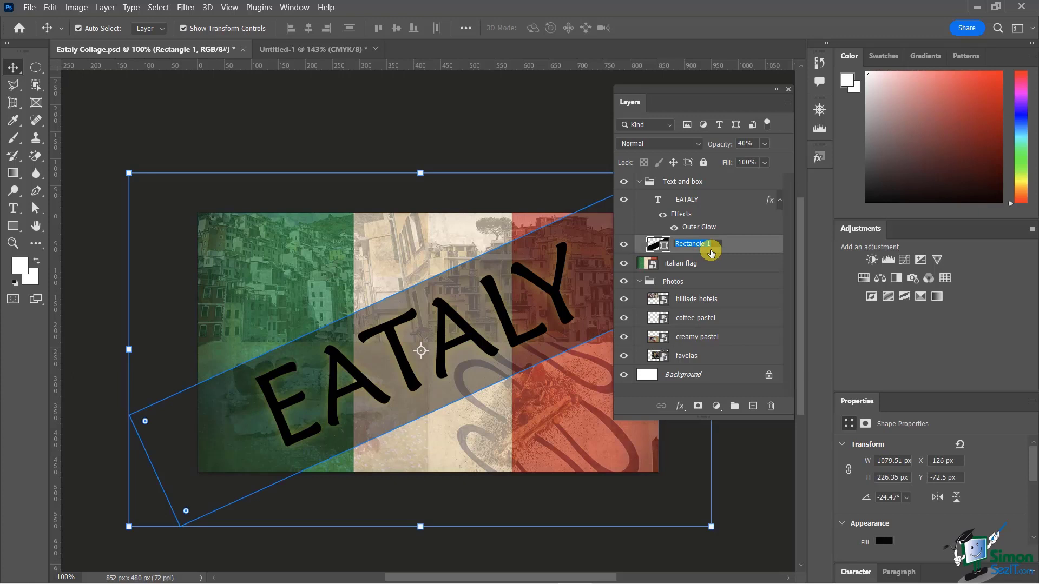
text(Text firame)
key(Return)
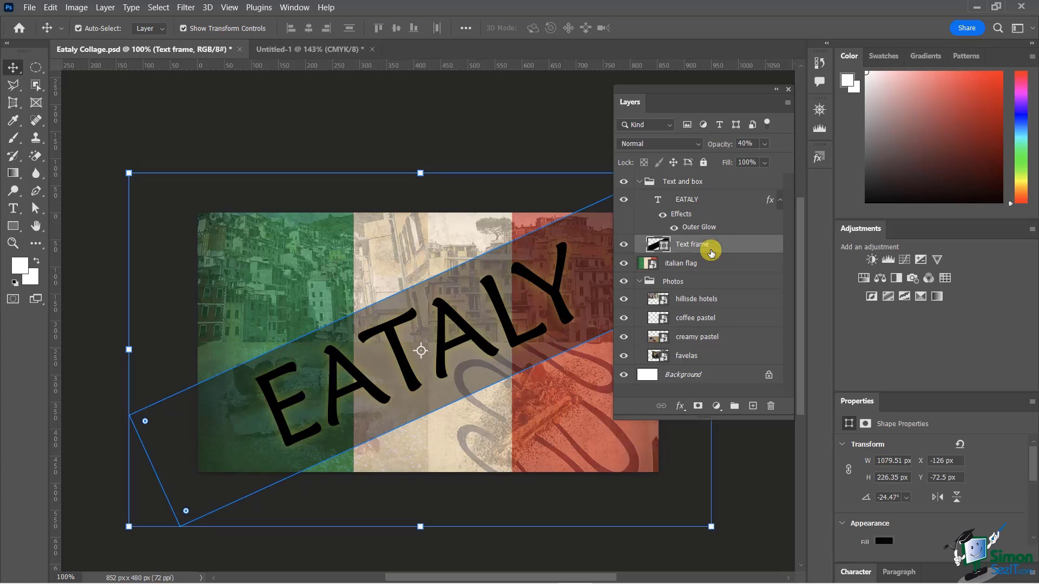
Collapse the Text and box and Photos layer groups, and expand both again
click(683, 184)
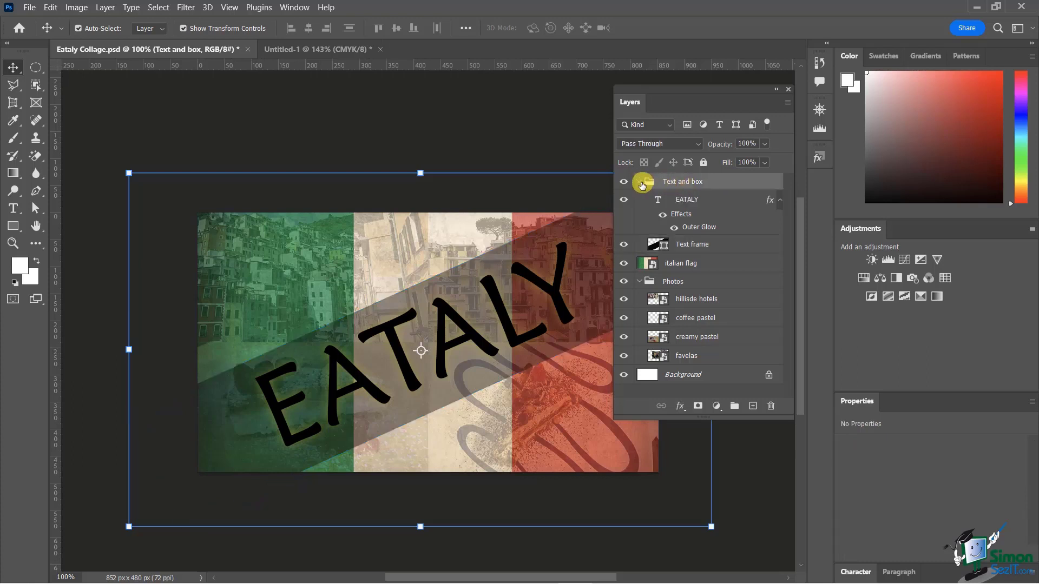
click(639, 181)
click(639, 217)
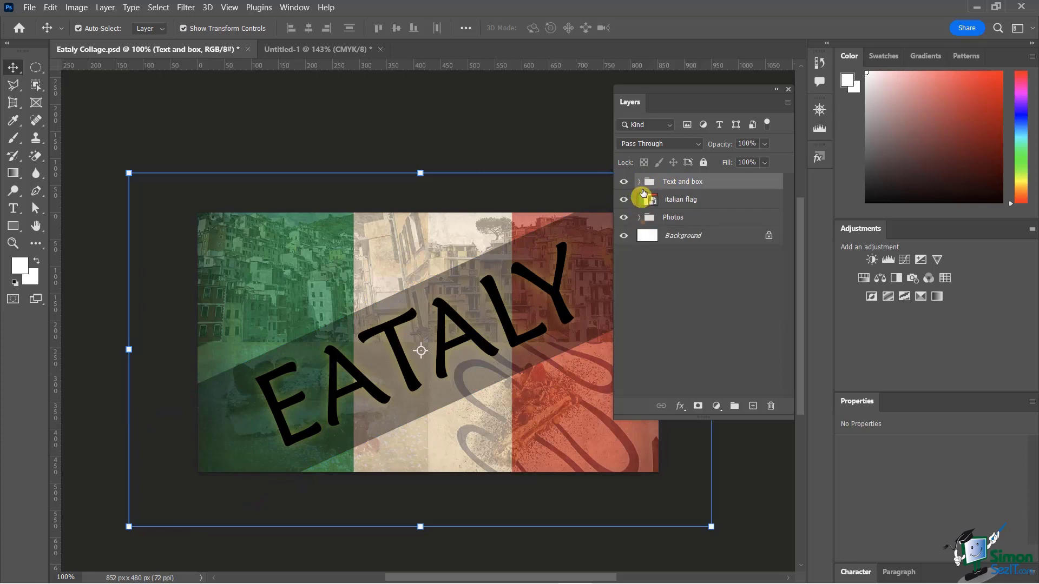
click(639, 182)
click(640, 281)
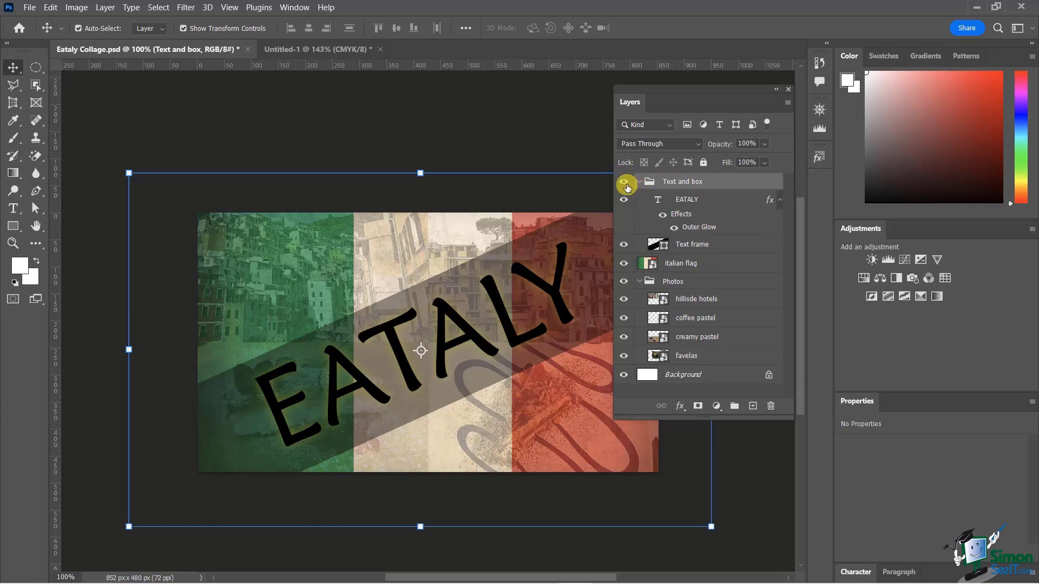
Toggle the italian flag layer's visibility repeatedly to compare the collage with and without it, leaving the layer visible
click(623, 265)
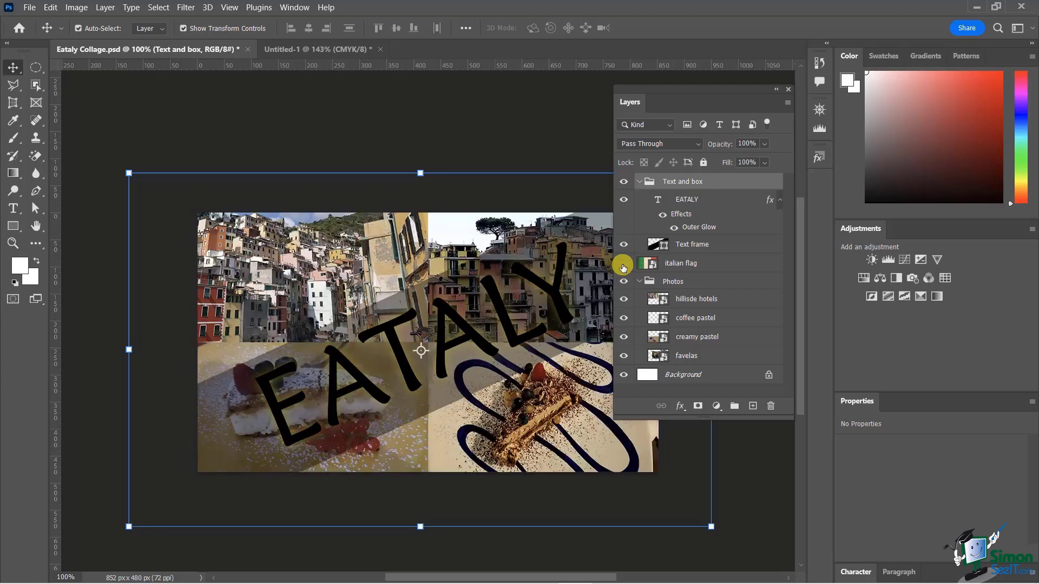
click(623, 265)
click(624, 265)
click(623, 265)
click(624, 265)
click(623, 265)
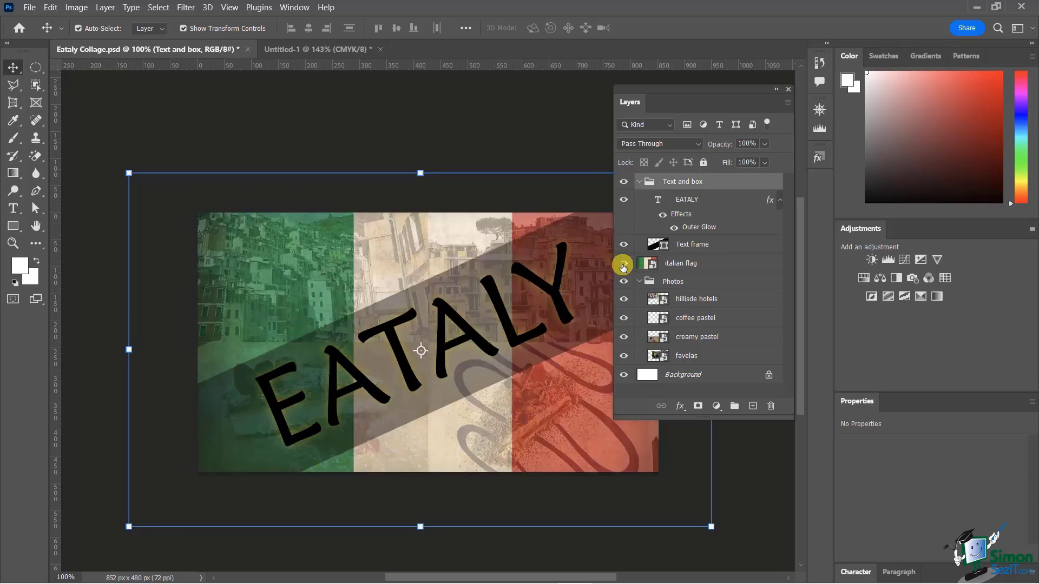
click(623, 265)
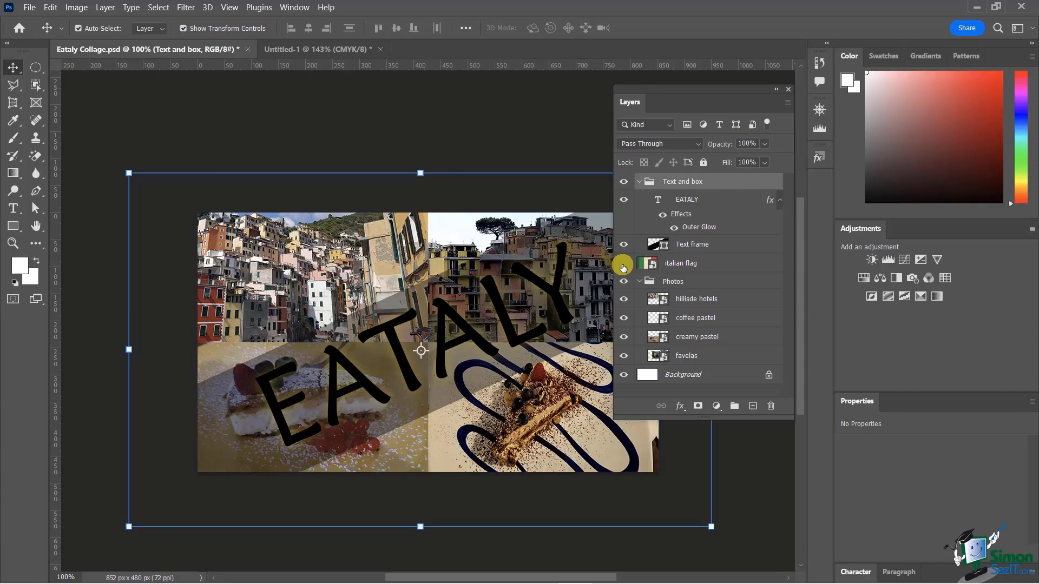
click(623, 265)
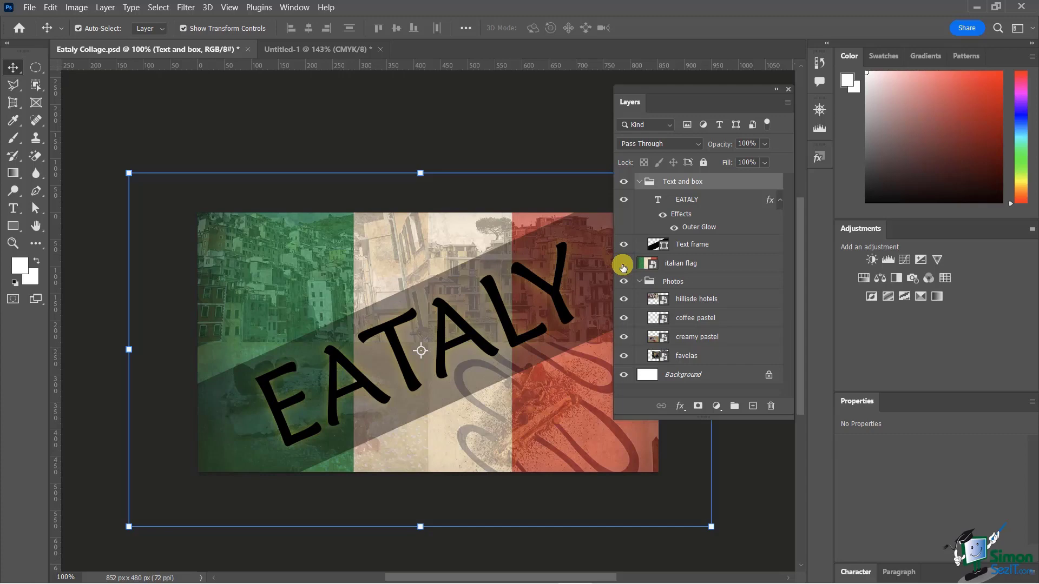
click(623, 265)
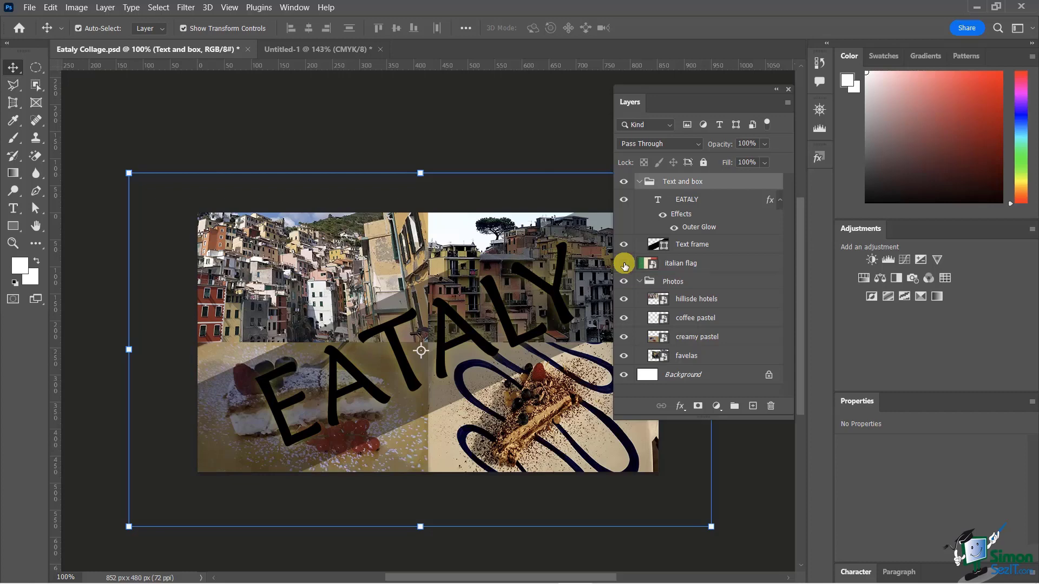
click(625, 264)
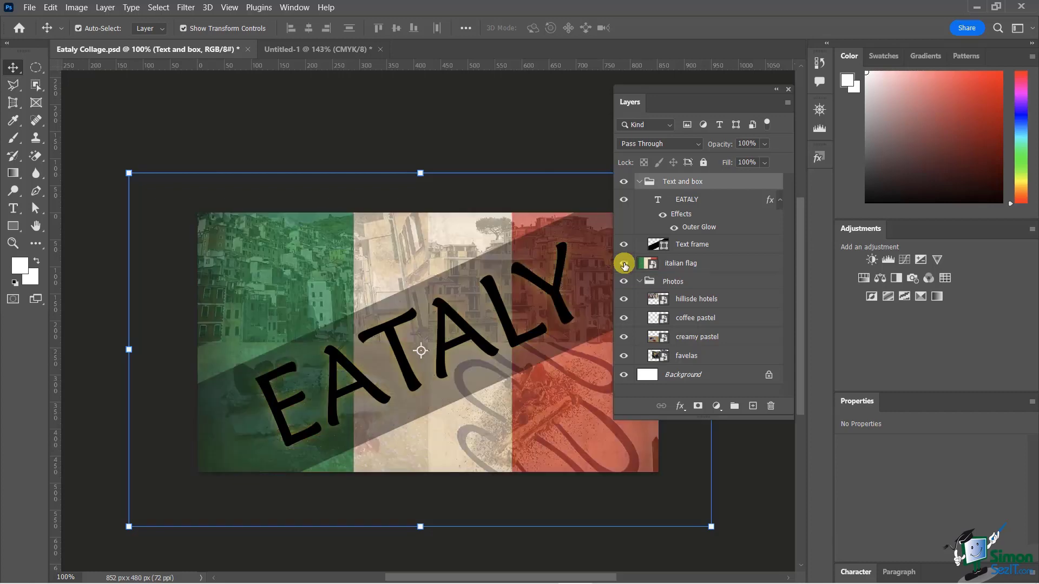
click(624, 264)
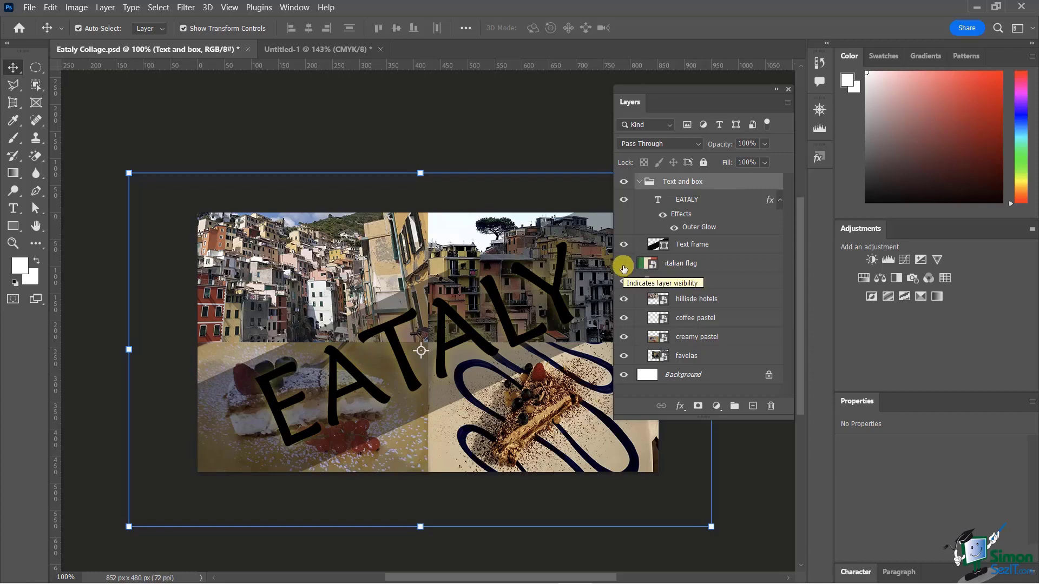
click(623, 266)
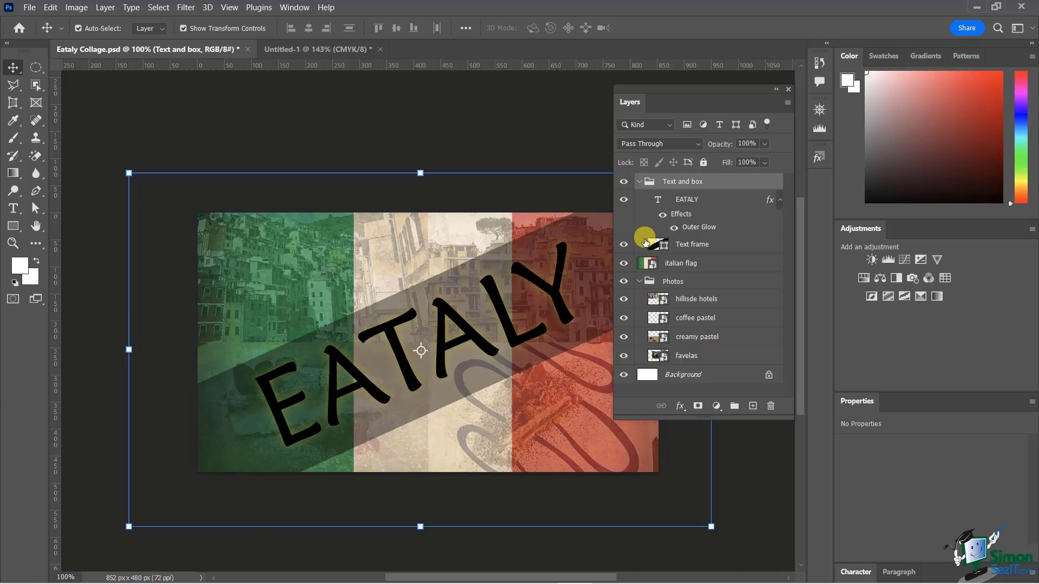
Examine where each layer in the Photos group sits on the canvas by selecting them one after another
click(709, 301)
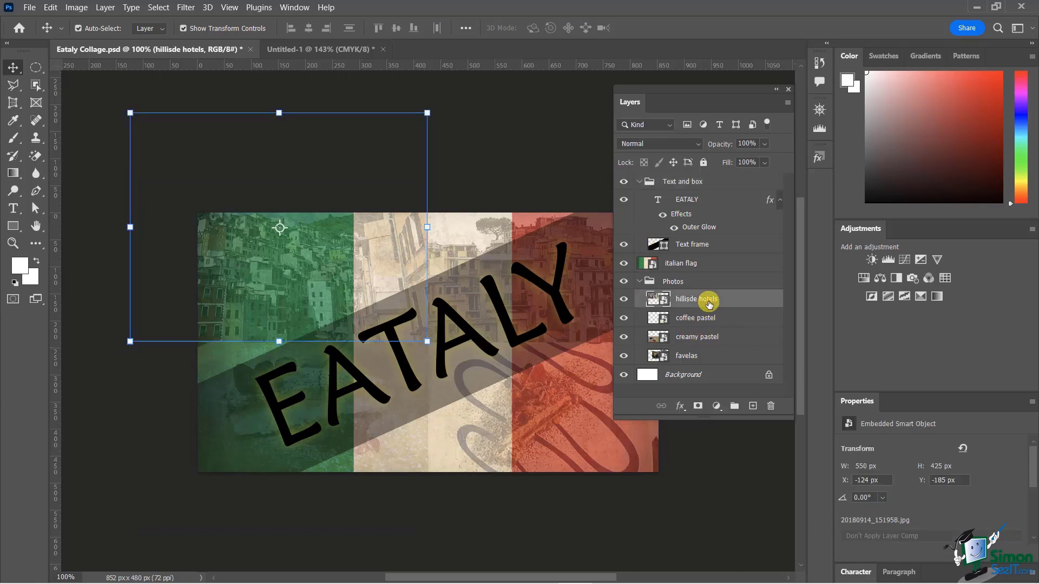
click(688, 321)
click(692, 345)
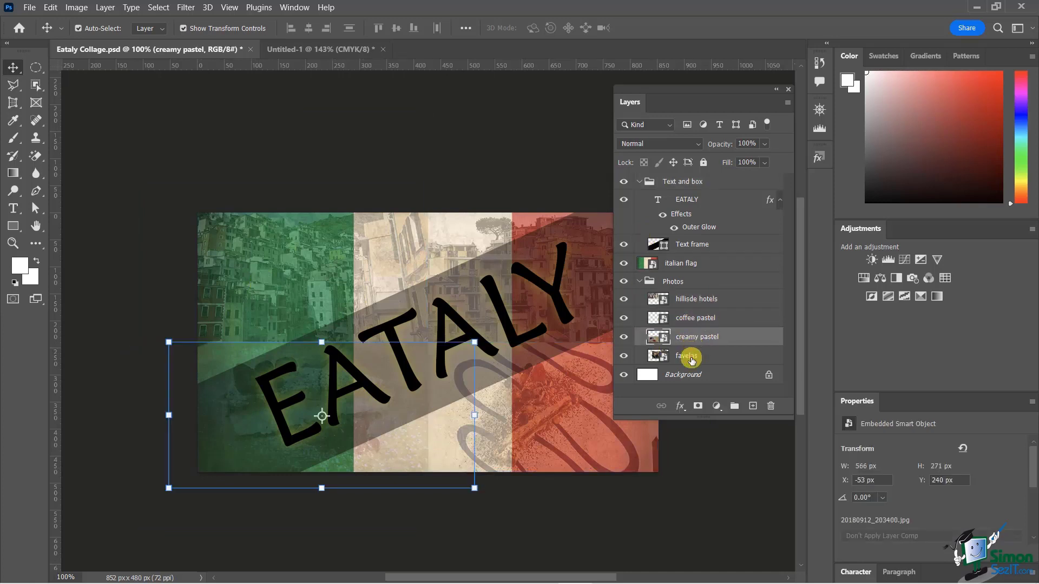
click(690, 355)
click(689, 339)
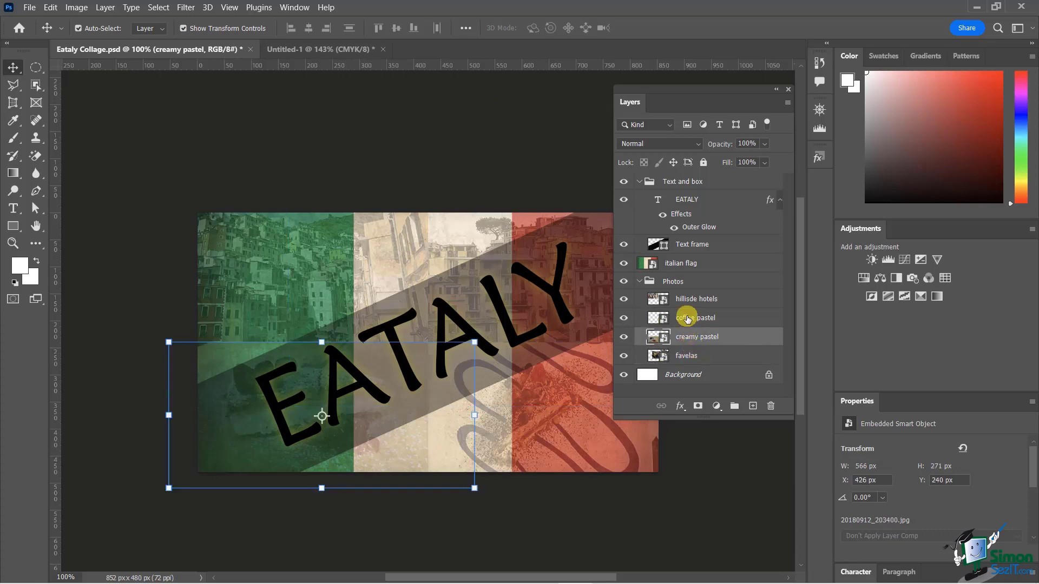
click(689, 318)
click(688, 299)
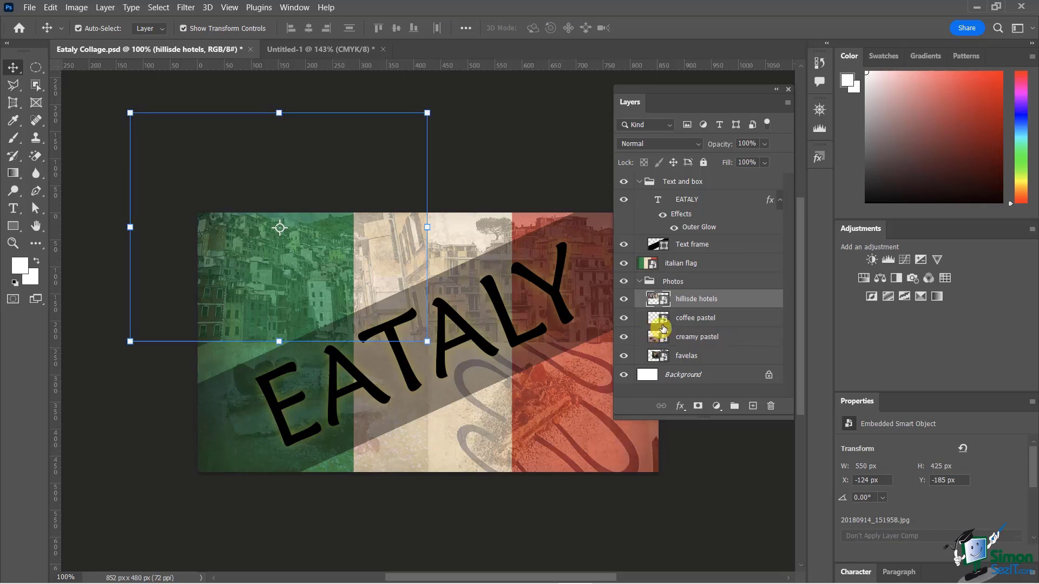
Move the italian flag layer below favelas in the Photos group, and return it to directly above the Photos group
click(692, 266)
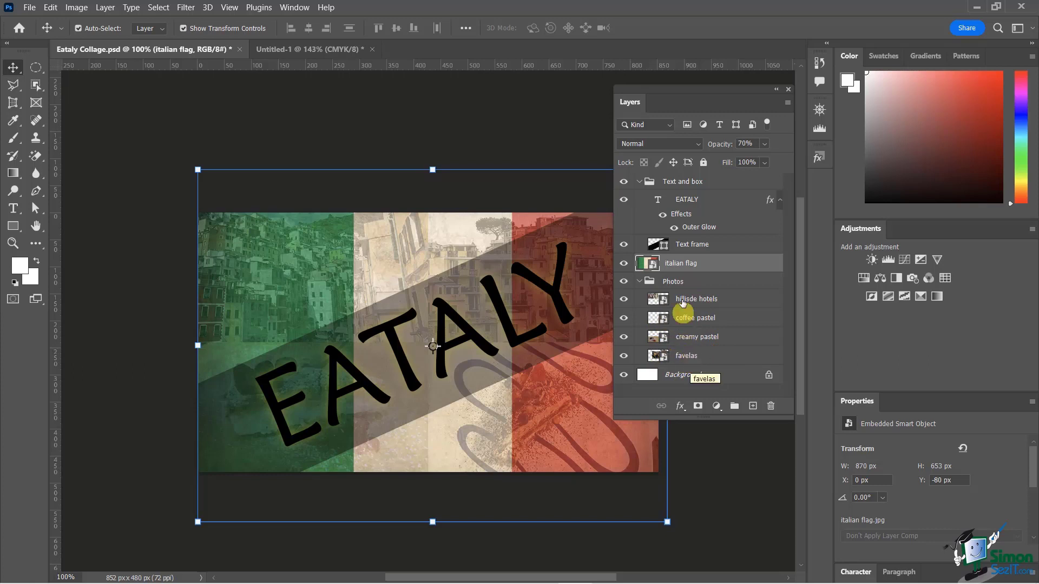
drag(707, 262, 713, 361)
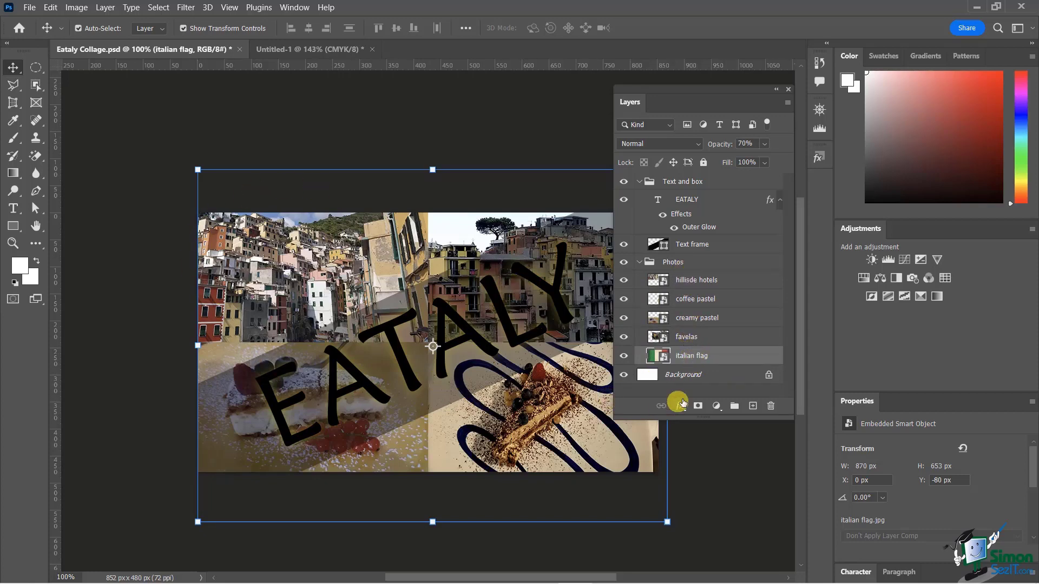
drag(710, 358, 693, 254)
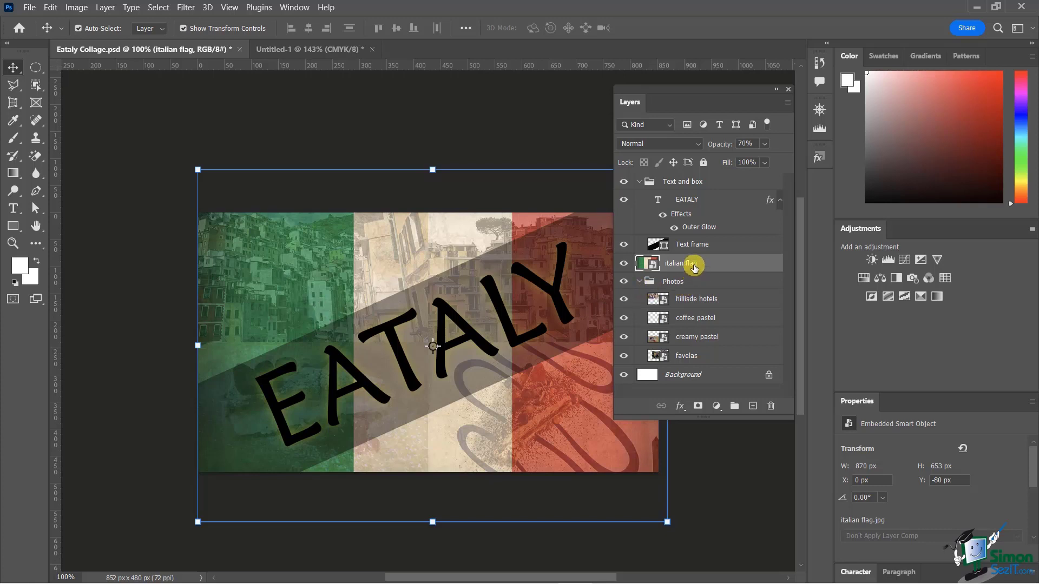
Try out the italian flag layer's opacity by raising it to 95% and lowering it to 51%
key(ctrl)
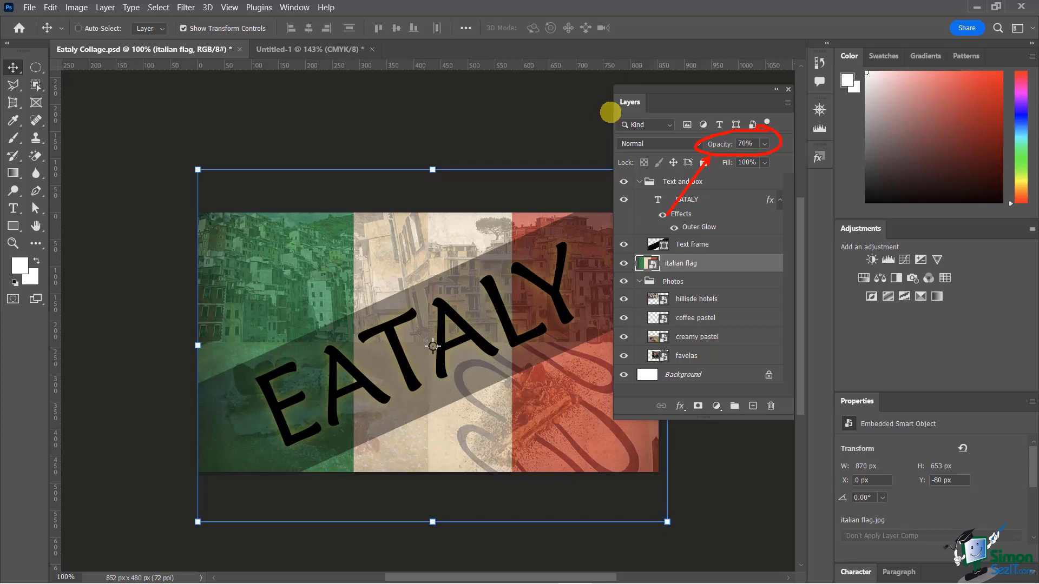
click(764, 144)
mouse_move(765, 157)
mouse_down()
mouse_move(730, 160)
mouse_move(779, 163)
mouse_up()
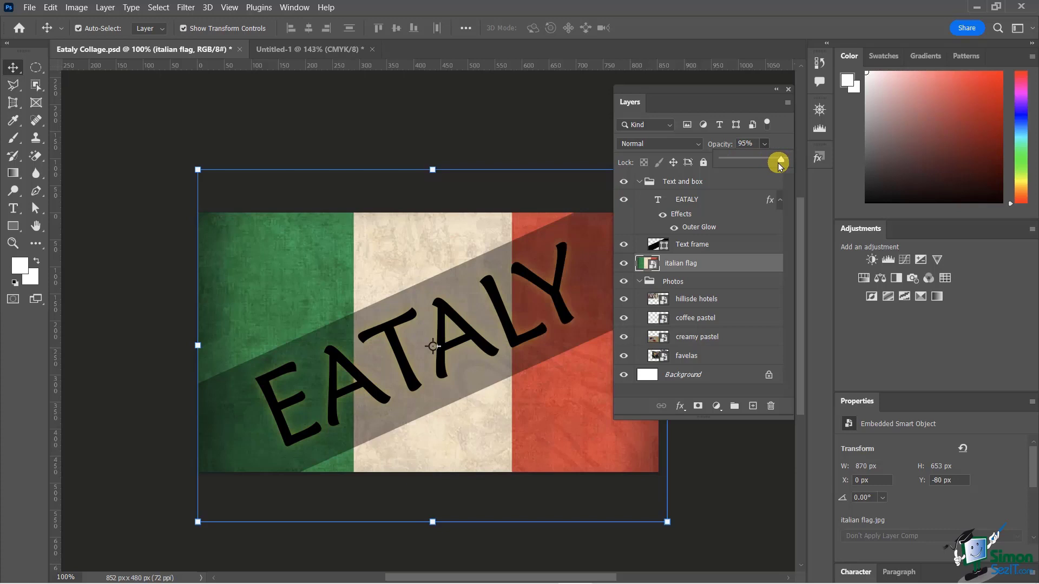
drag(779, 165, 755, 160)
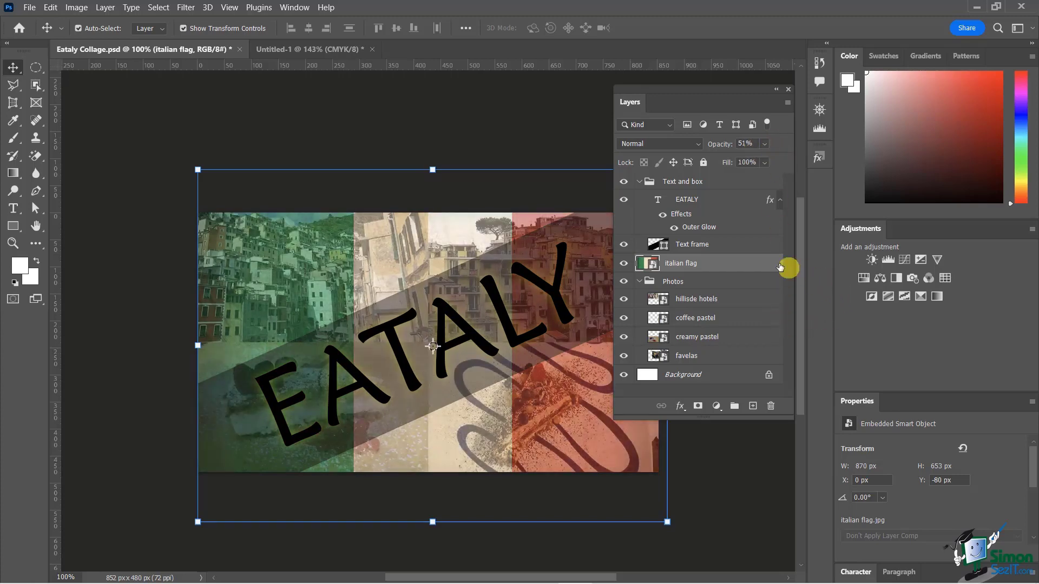
Compare the italian flag layer at 20%, 70%, 90%, 10% and 100% opacity, and leave it at 70%
key(2)
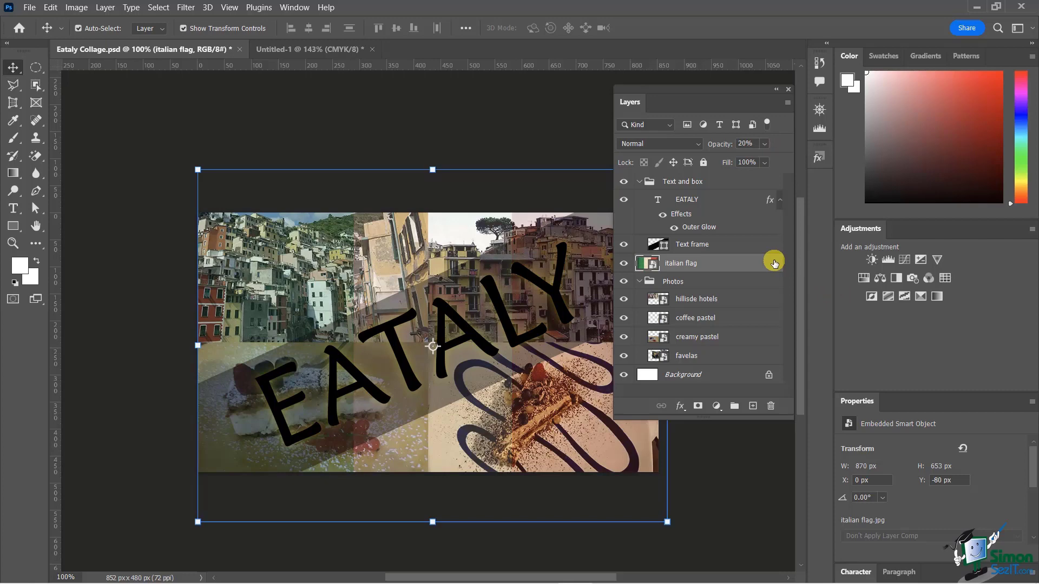
key(7)
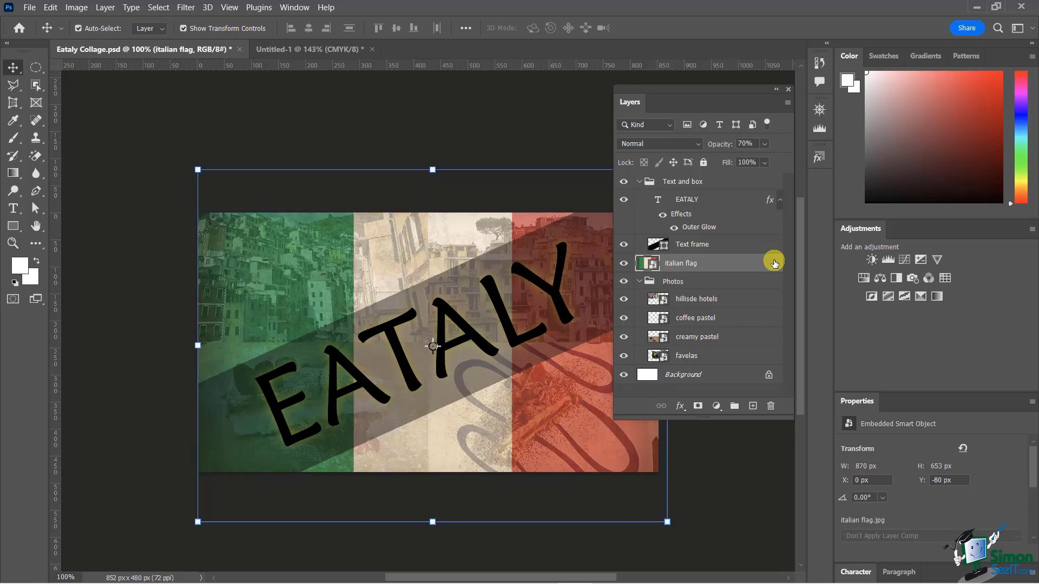
key(9)
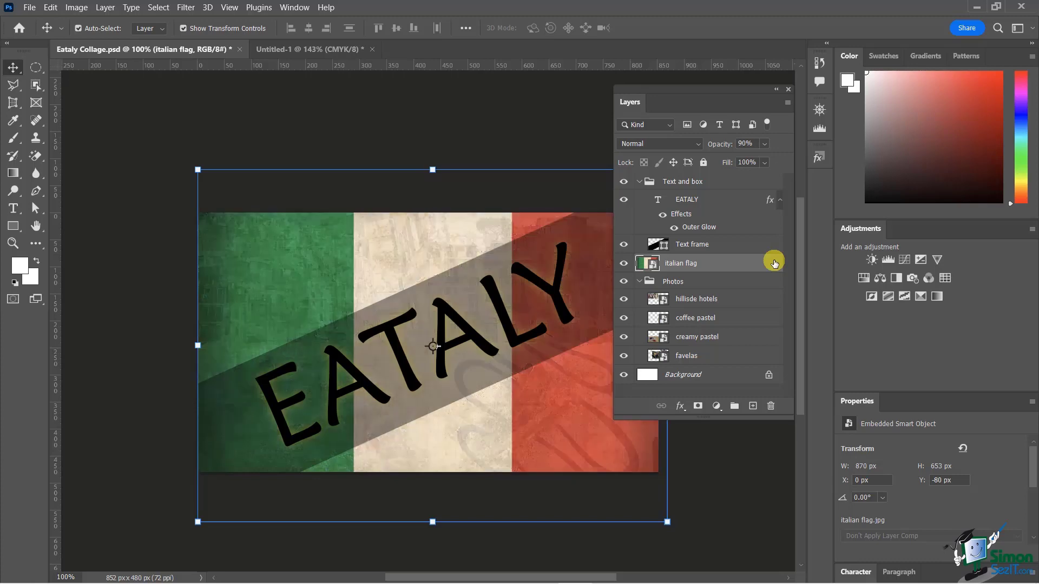
key(1)
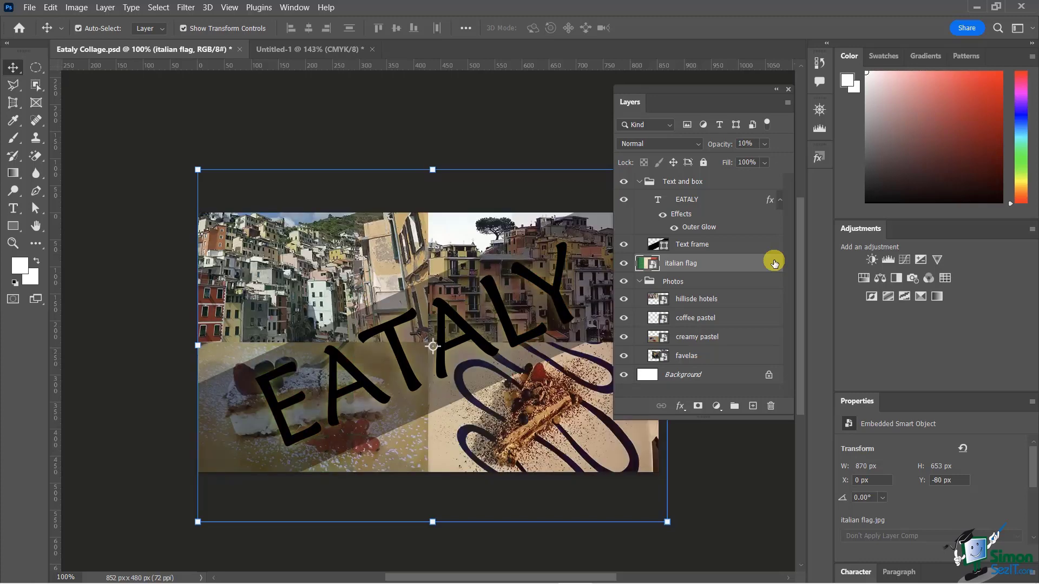
key(0)
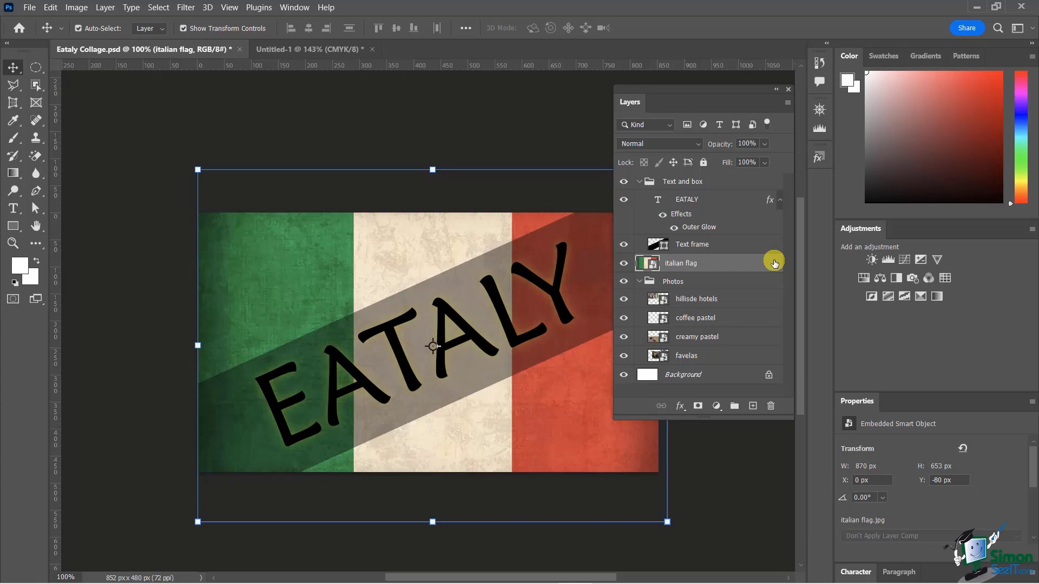
key(7)
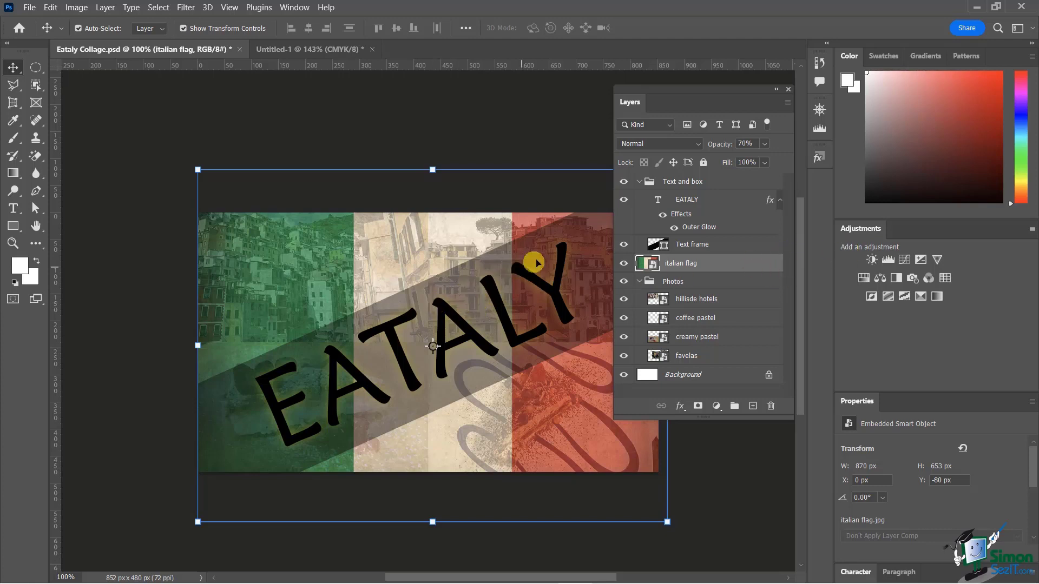
Try the Text frame layer at 90% and 30% opacity, set it to 60%, and deselect it
click(700, 245)
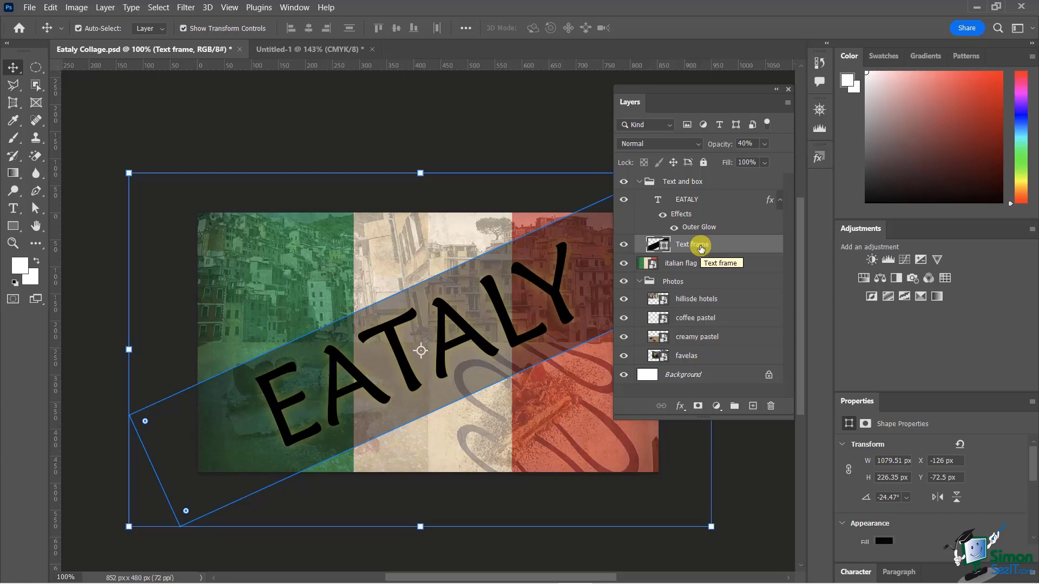
key(9)
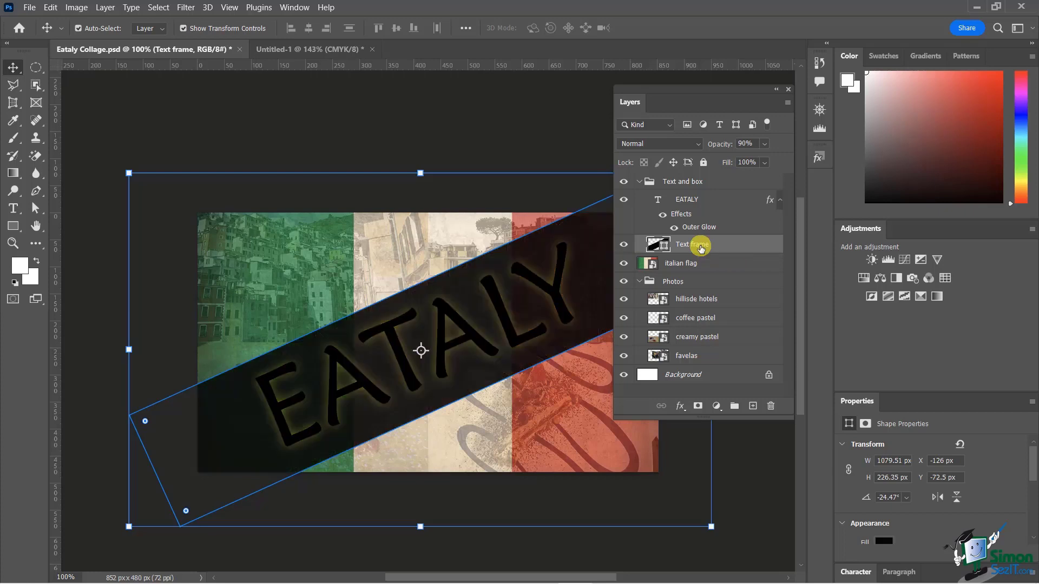
key(3)
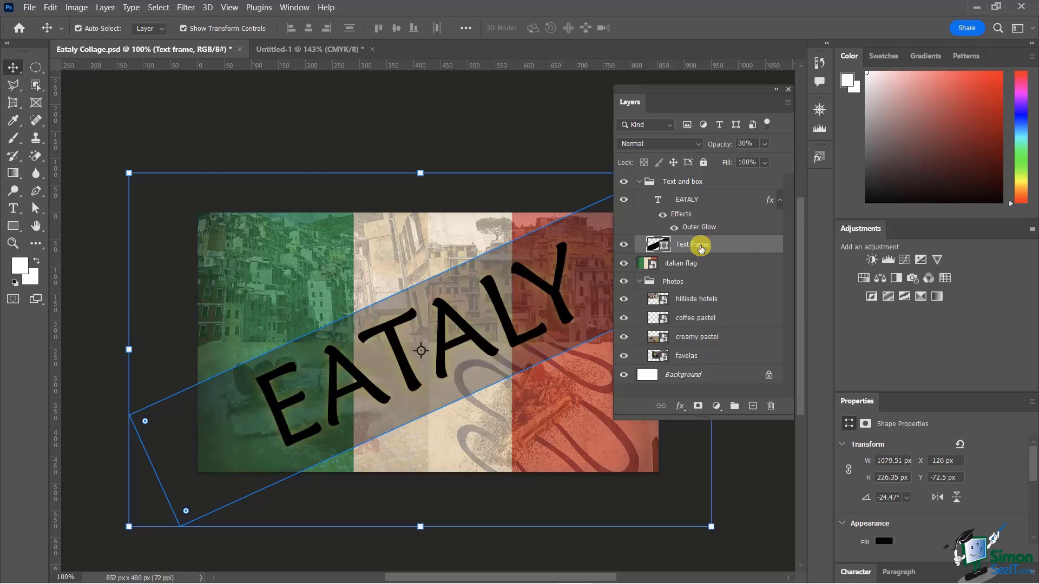
key(6)
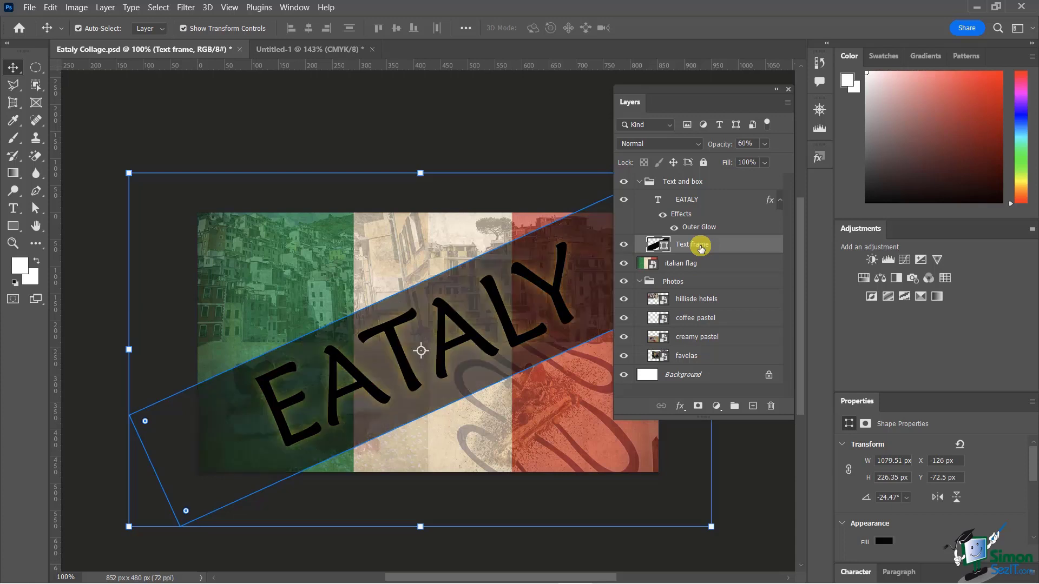
click(419, 128)
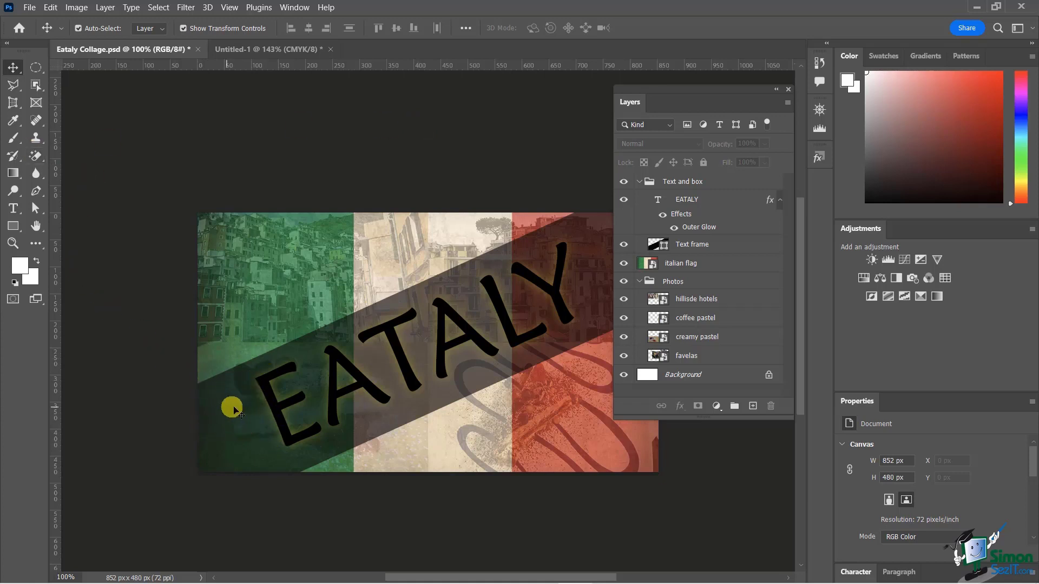
Select the dark Text frame band on the canvas and fully lock its layer
click(254, 459)
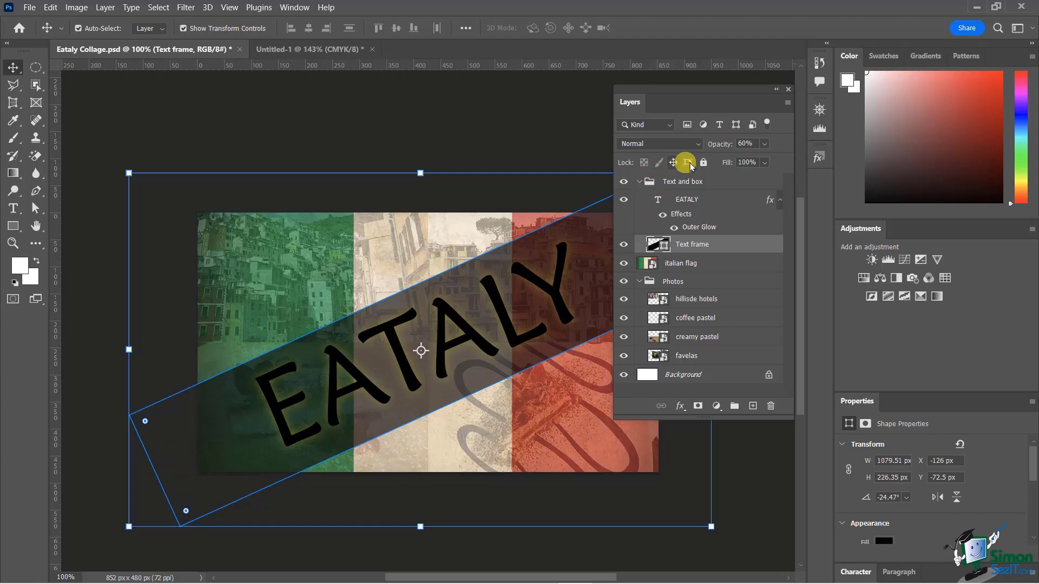
key(ctrl)
click(701, 162)
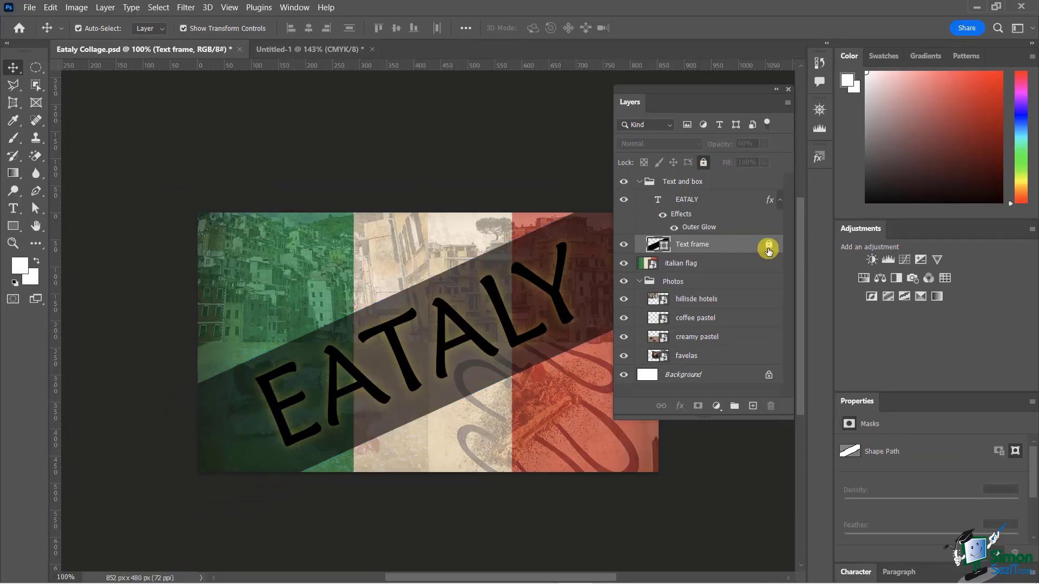
Try to move the locked text frame on the canvas, and fully lock the italian flag layer
click(234, 410)
mouse_move(210, 359)
mouse_down()
mouse_move(237, 359)
mouse_move(219, 369)
mouse_up()
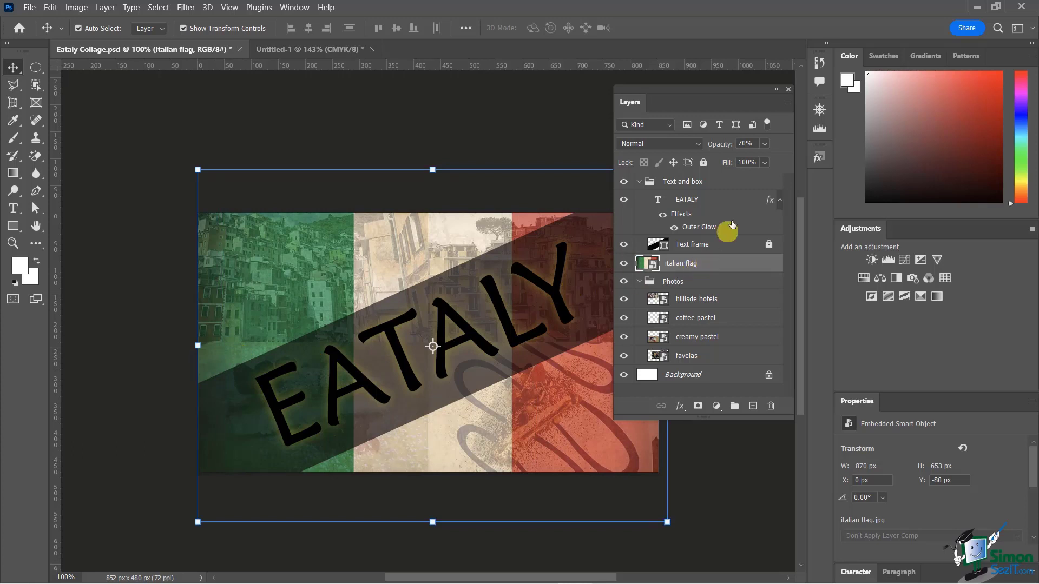
click(703, 162)
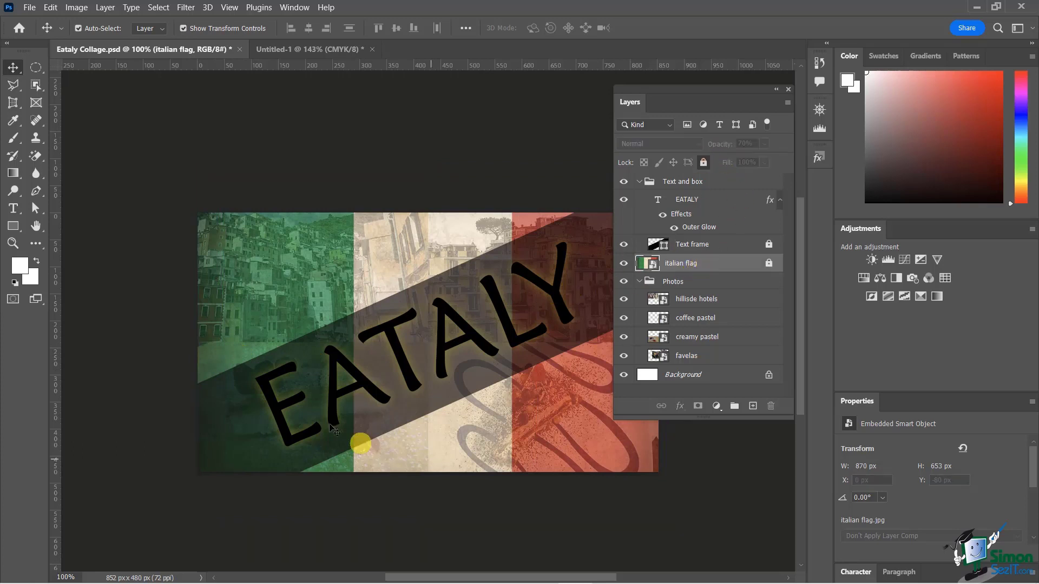
Shift the creamy pastel photo slightly beneath the locked layers and undo the move
click(223, 357)
mouse_move(223, 357)
mouse_down()
mouse_move(238, 395)
mouse_move(231, 366)
mouse_up()
key(ctrl+z)
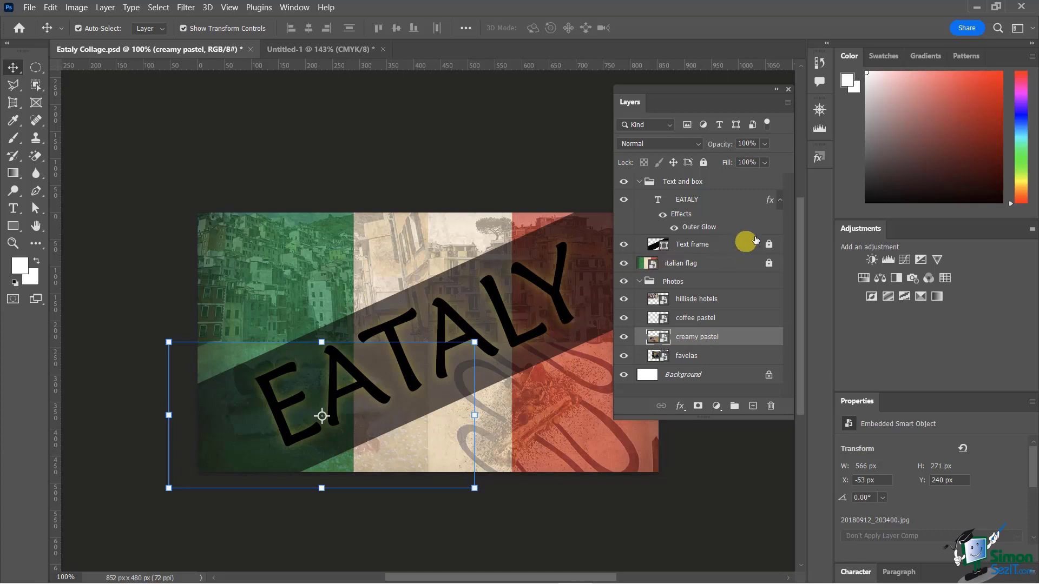
Hide the Text frame and italian flag layers to view the photos beneath, and show both layers again
click(623, 244)
click(625, 265)
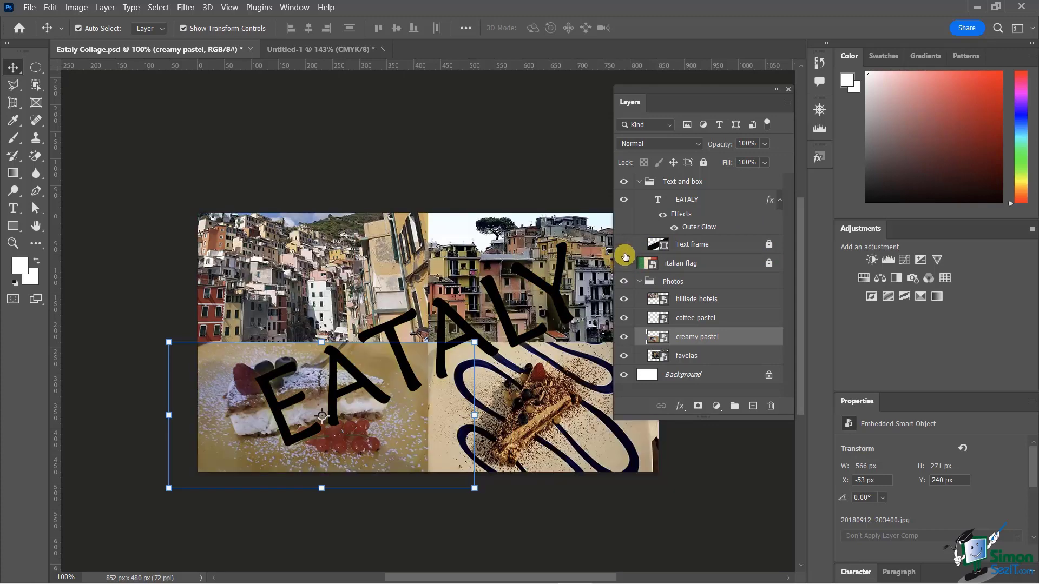
click(625, 245)
click(625, 264)
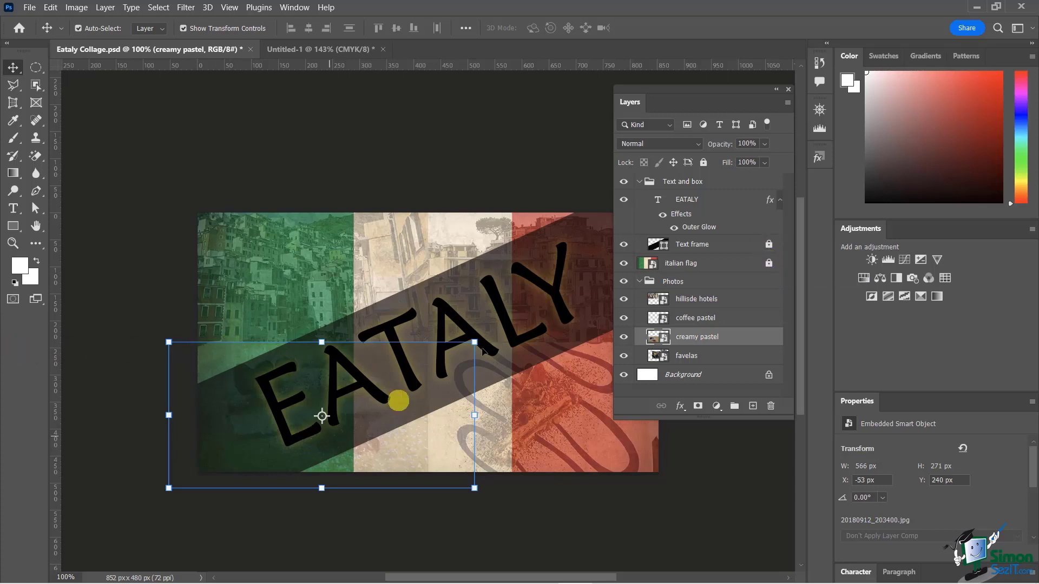
Unlock the italian flag and Text frame layers, leaving the italian flag layer selected
click(770, 264)
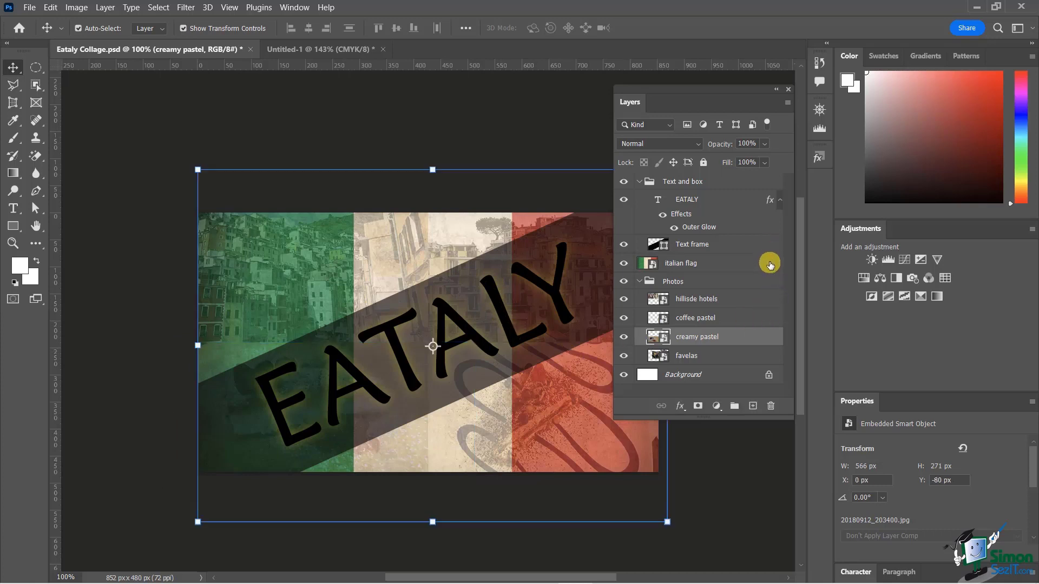
click(770, 264)
click(770, 250)
click(769, 265)
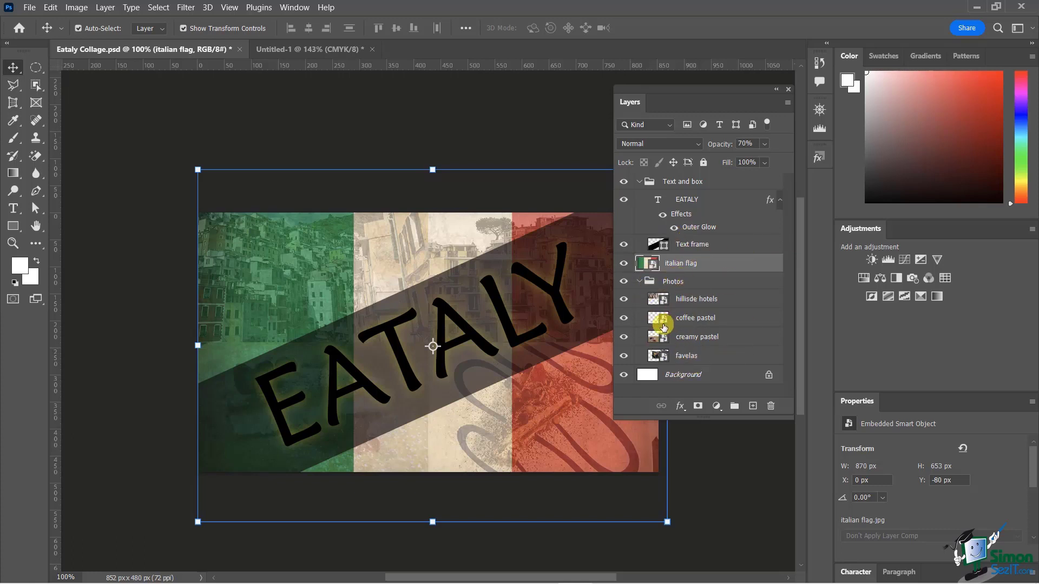
In the Untitled-1 document, group the layers from Coffee Pastel through Positano 1 and name the group Images
click(306, 50)
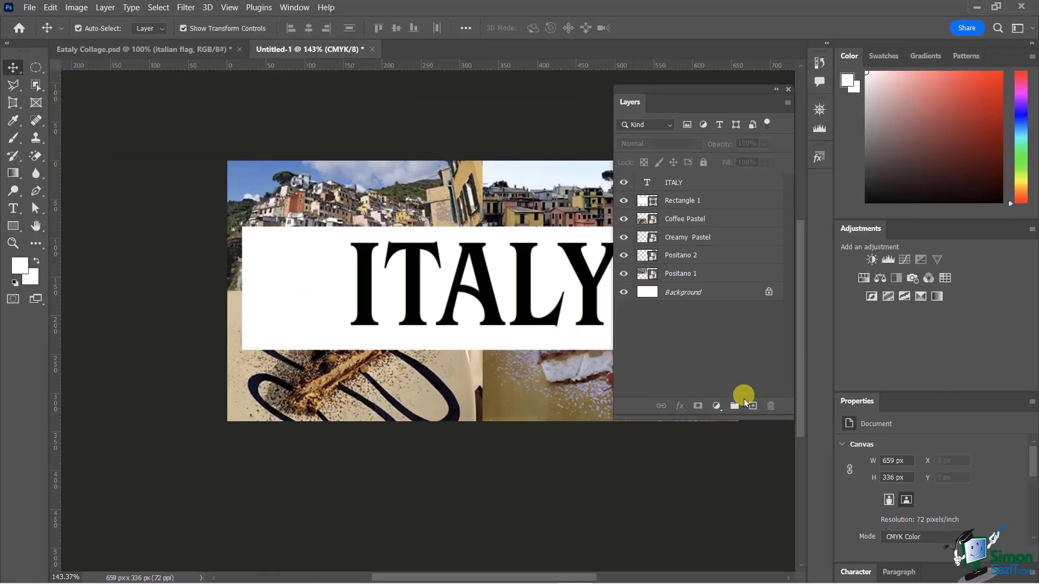
click(694, 223)
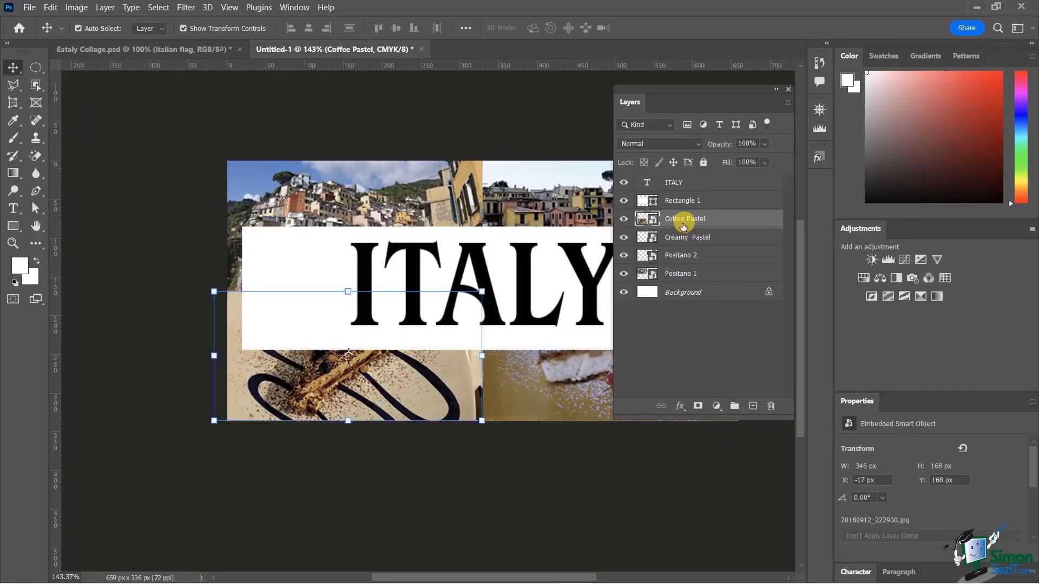
shift+click(683, 274)
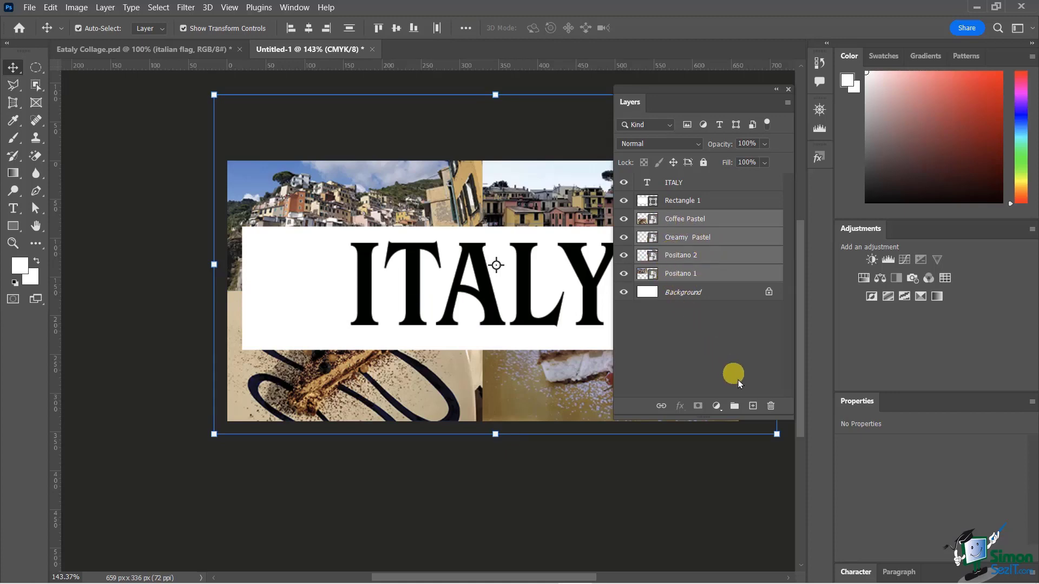
click(734, 407)
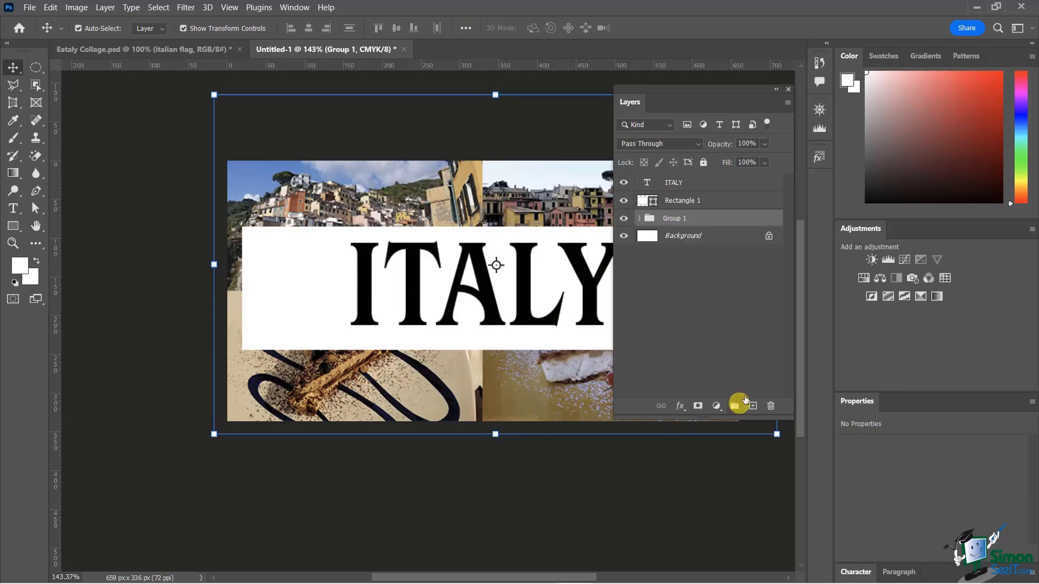
click(639, 219)
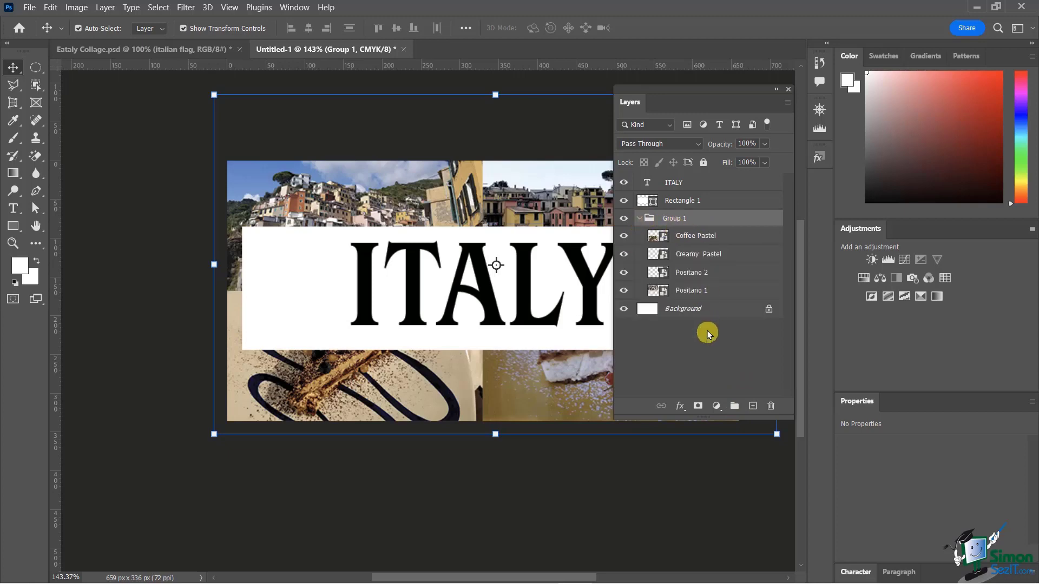
double_click(674, 219)
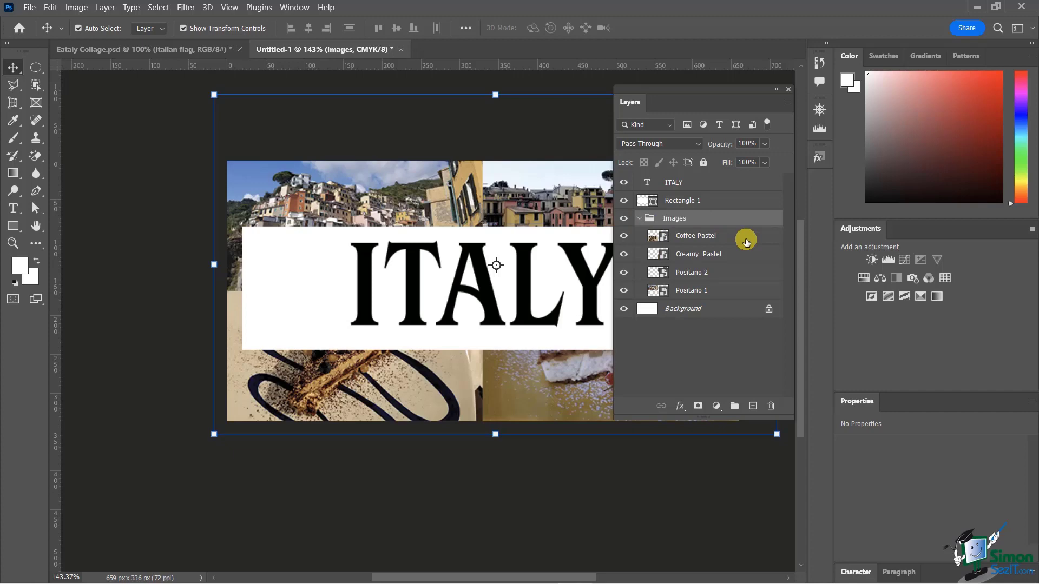
Group the ITALY text and Rectangle 1 layers, and name the group Text
click(674, 184)
shift+click(682, 199)
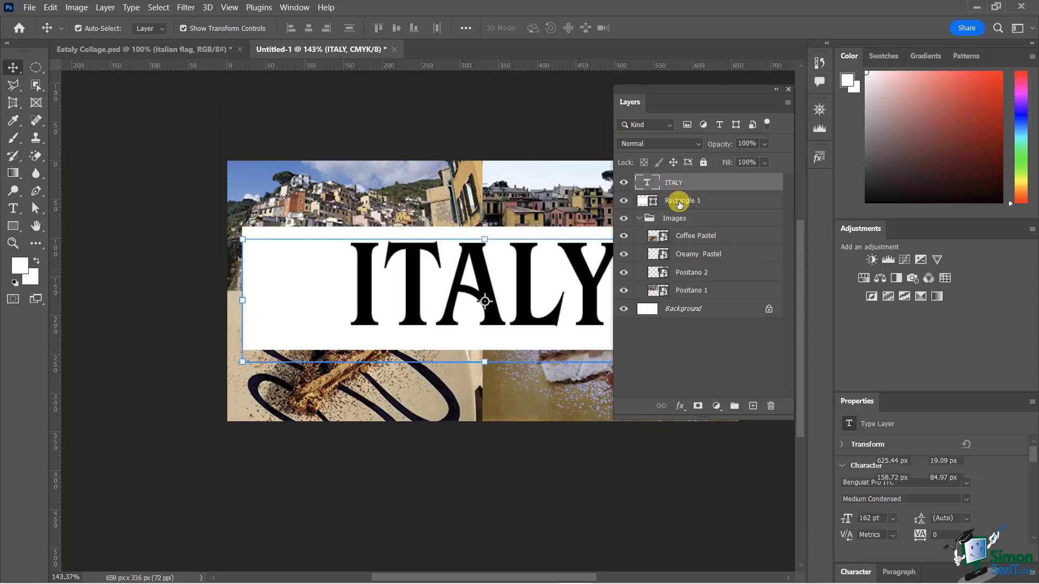
click(734, 406)
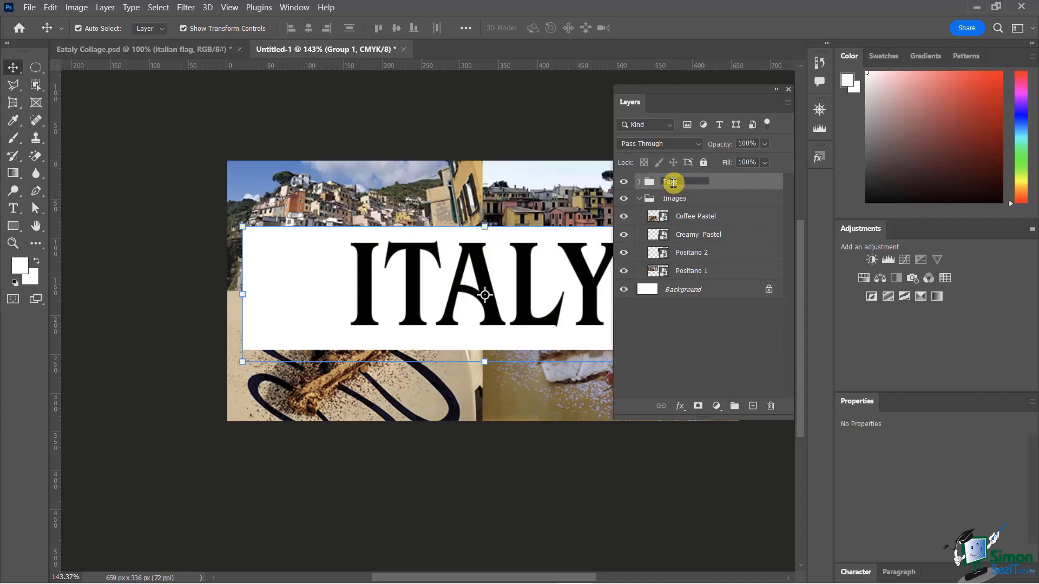
key(Return)
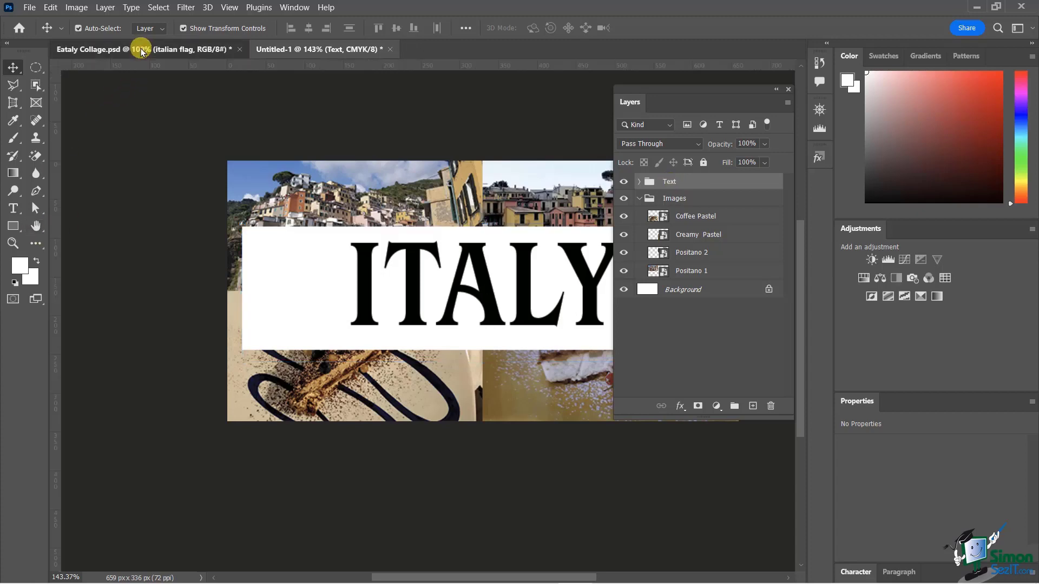
Collapse the Text and box and Photos groups in Eataly Collage.psd, and switch back to the Untitled-1 document
click(140, 50)
click(640, 182)
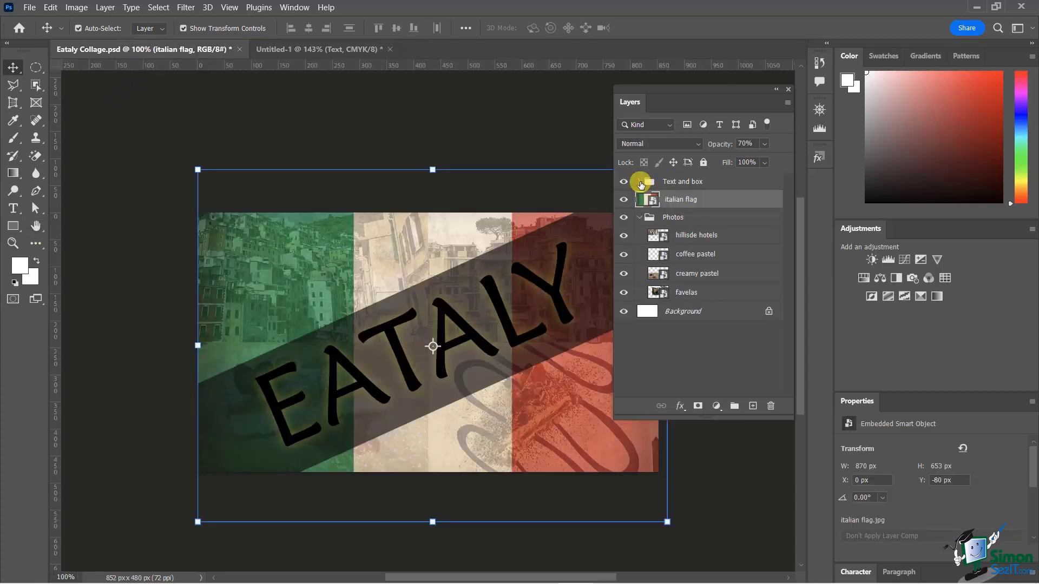
click(639, 217)
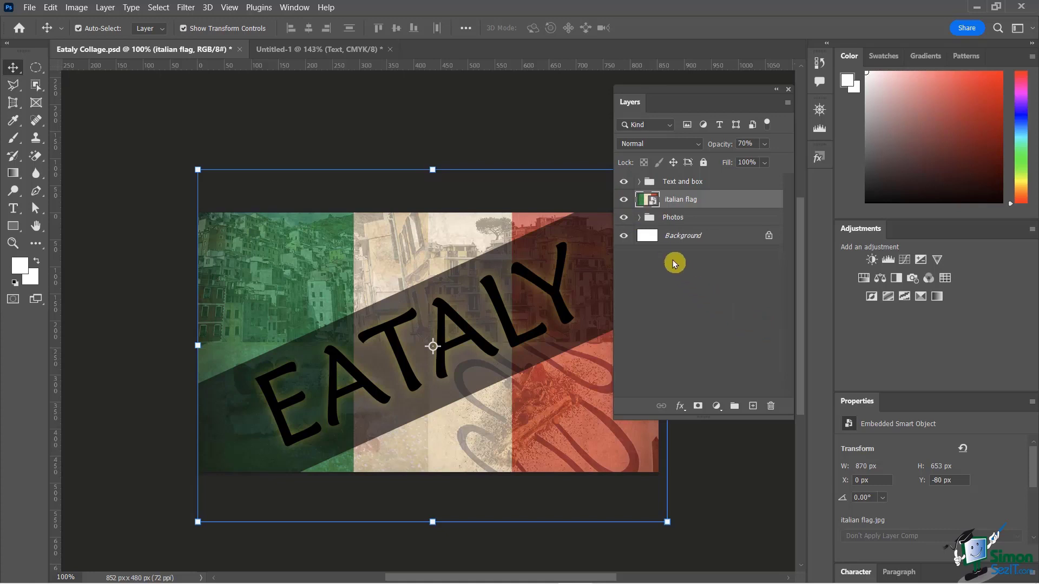
click(320, 55)
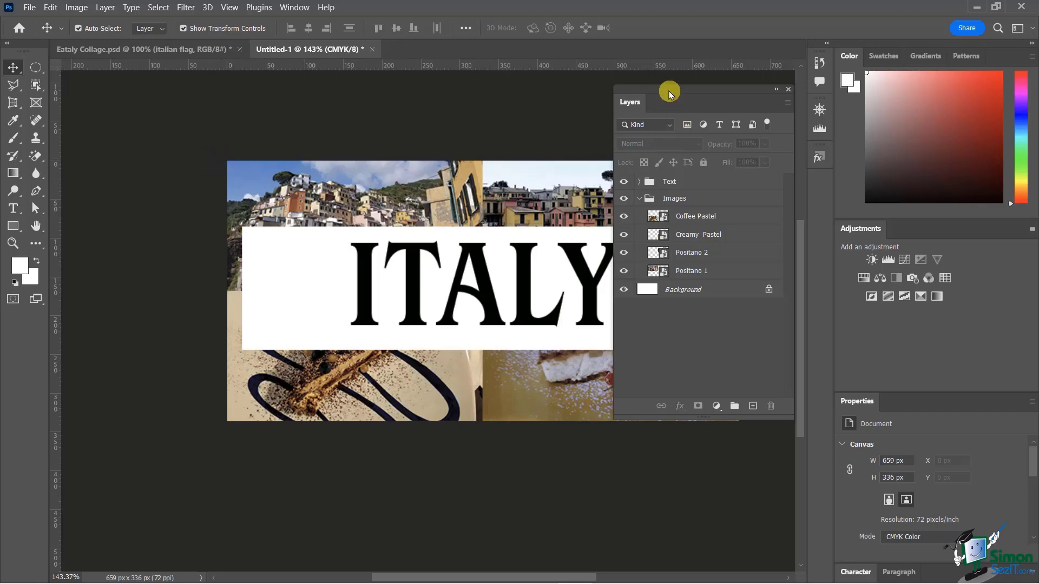
Place the italian flag image from the Italy folder as an embedded object in the Untitled-1 document
drag(668, 93, 729, 103)
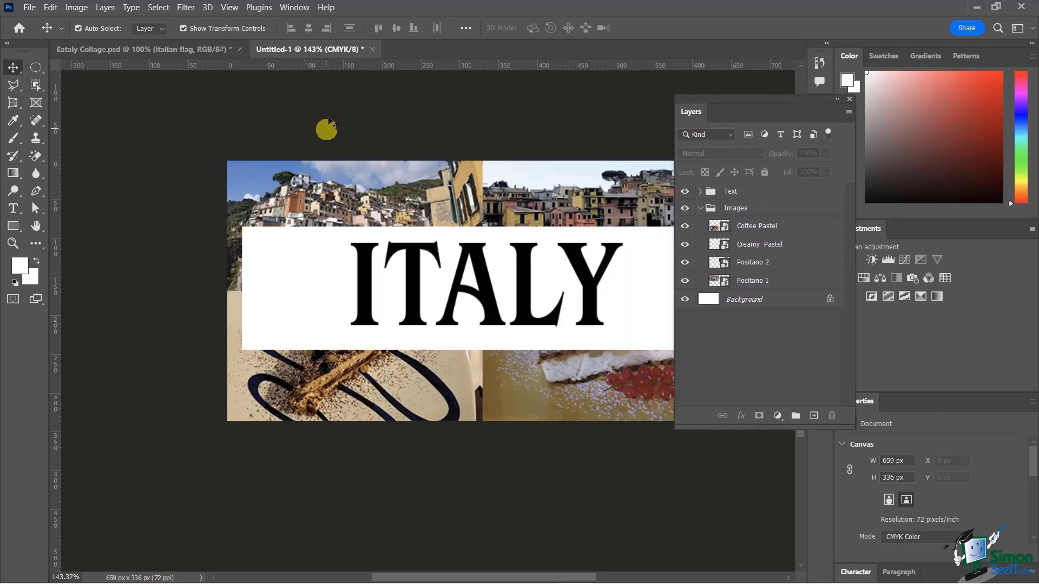
click(28, 9)
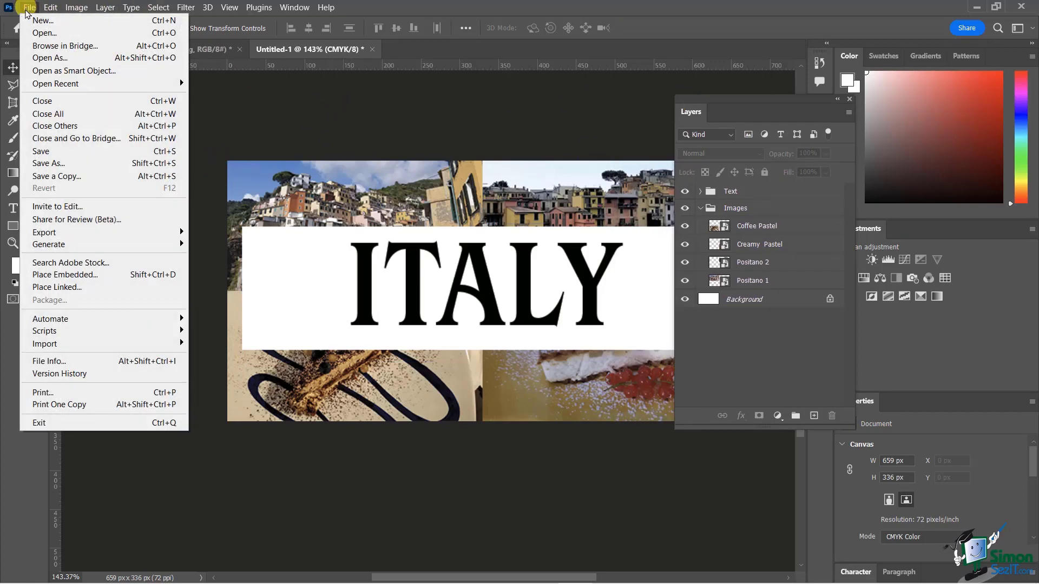
click(107, 279)
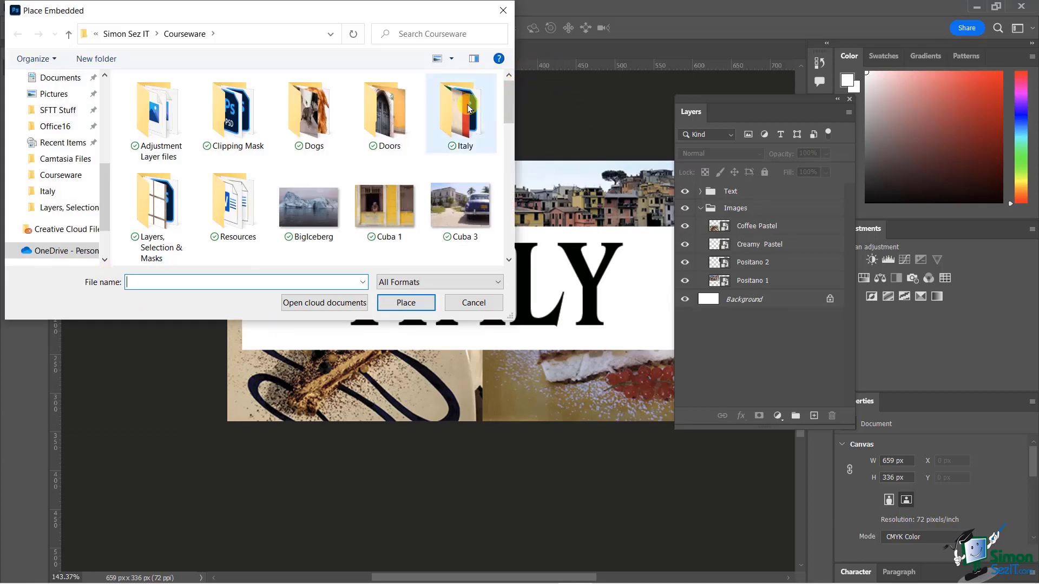
double_click(468, 105)
scroll(505, 174, down, 3)
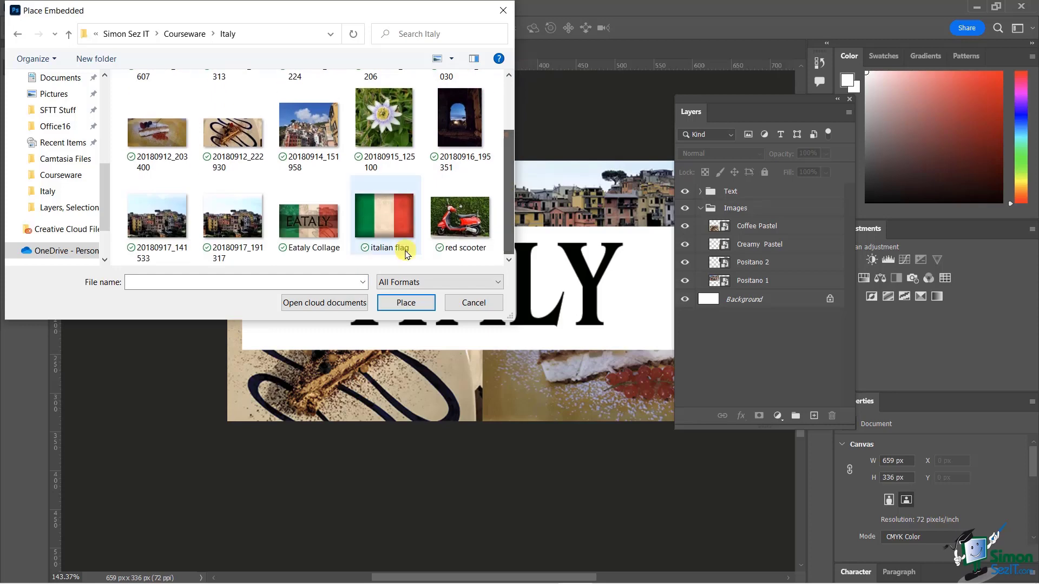
double_click(360, 225)
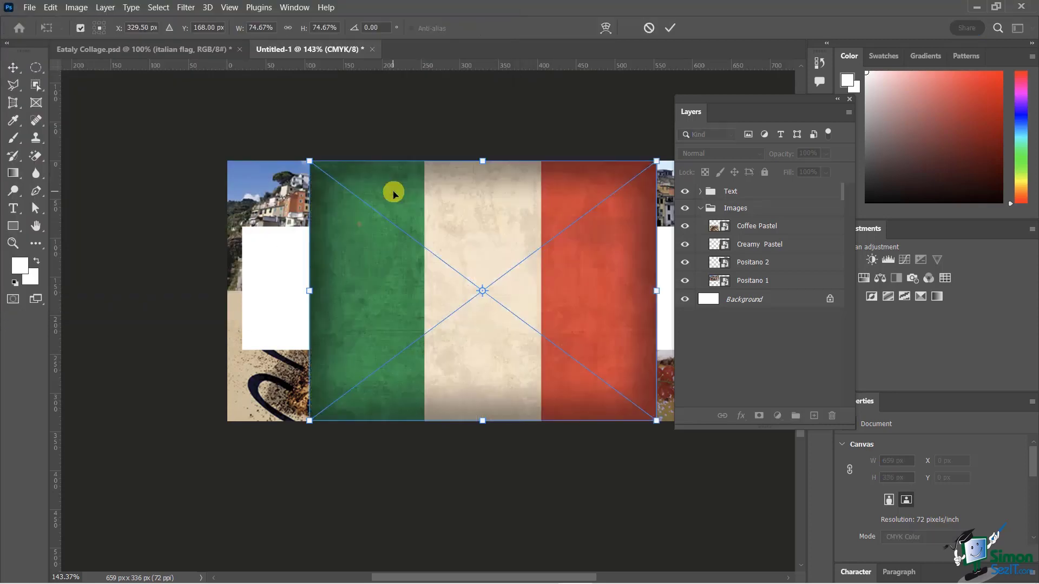
Scale the placed italian flag to about 676 by 484 px, position it over the whole canvas, and commit the placement
drag(394, 194, 292, 192)
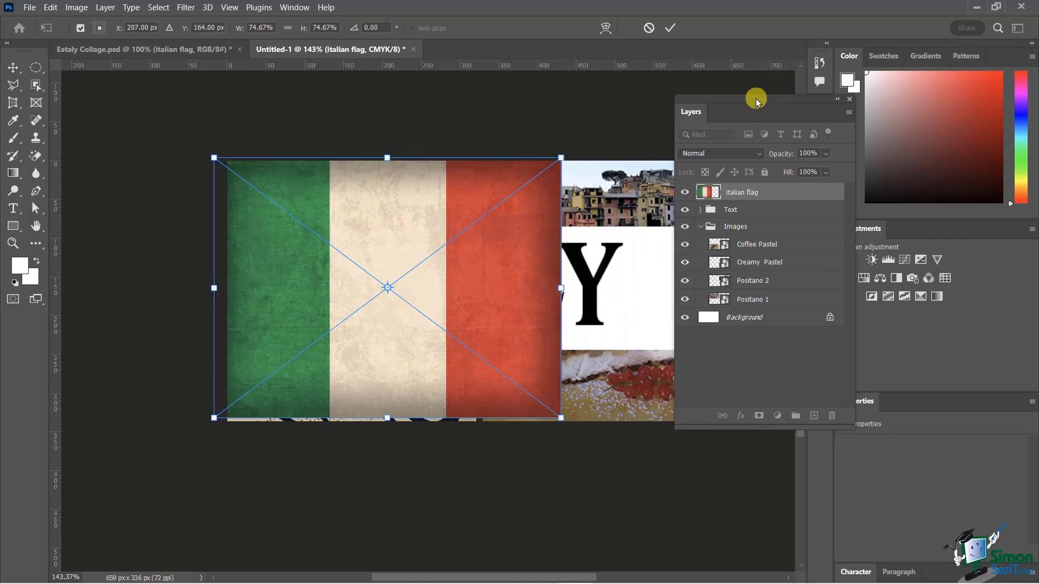
drag(756, 99, 145, 112)
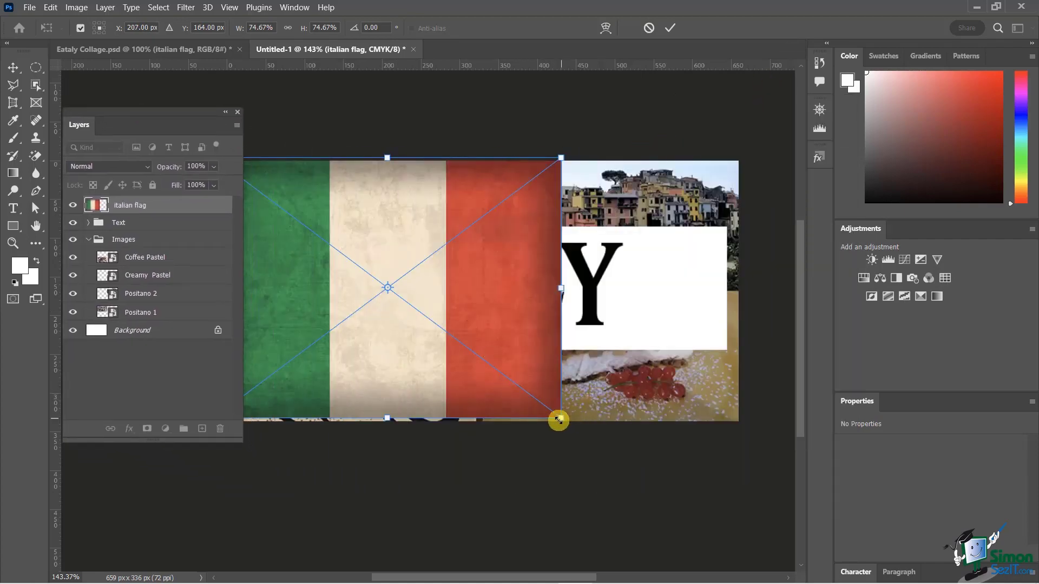
drag(559, 420, 735, 537)
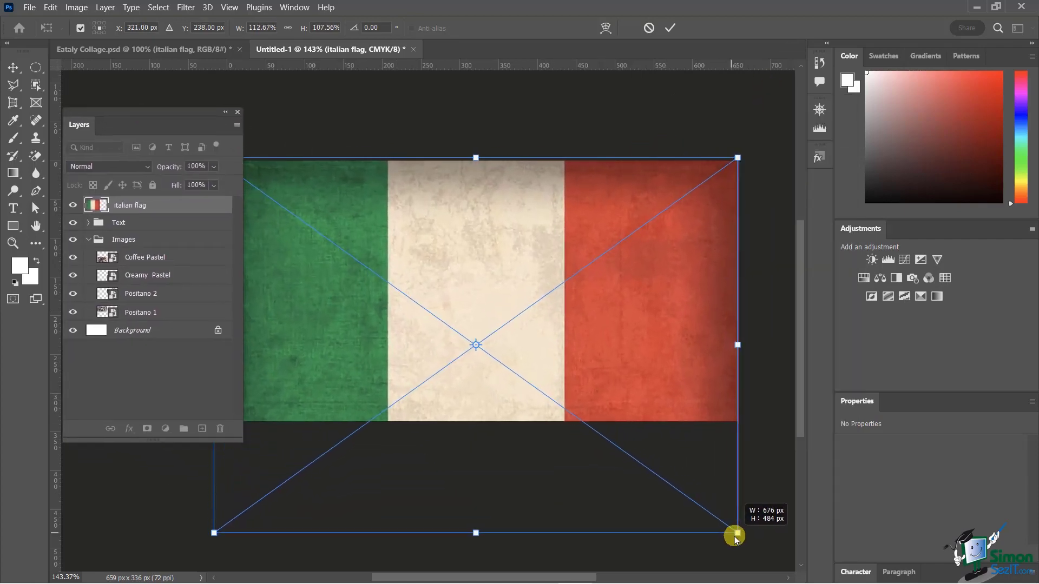
drag(689, 367, 697, 324)
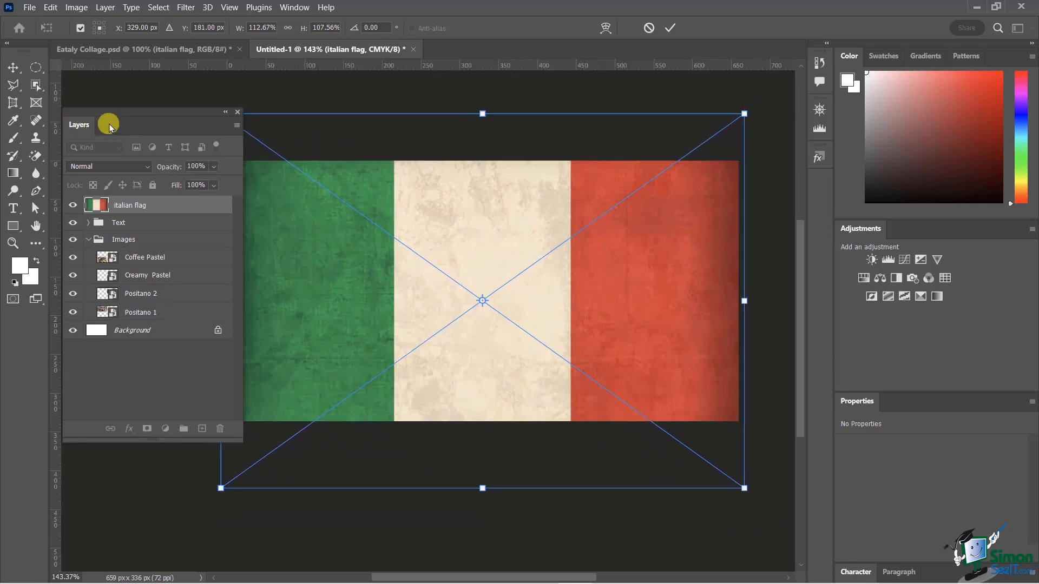
drag(121, 112, 700, 82)
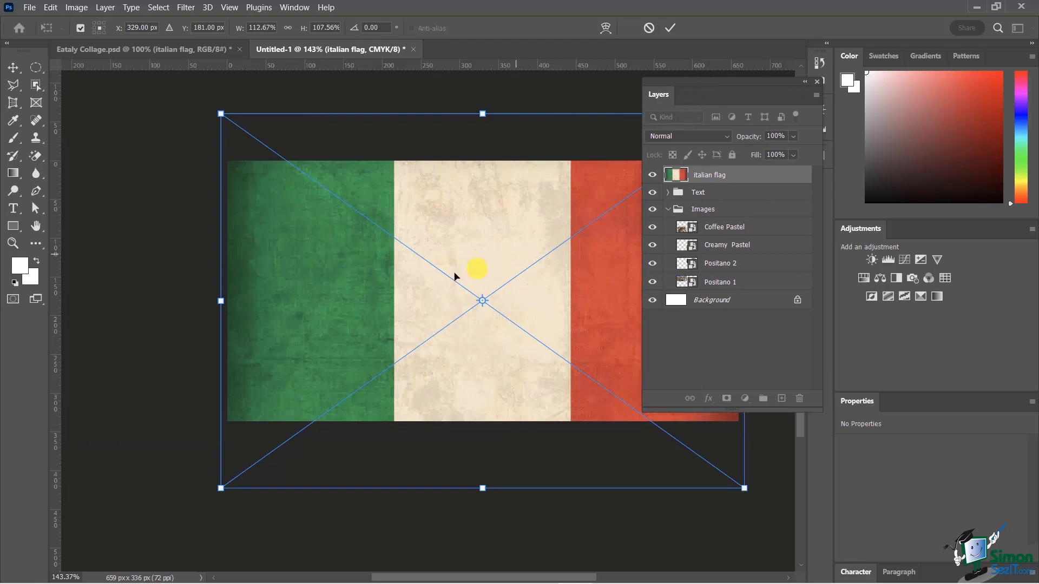
click(669, 27)
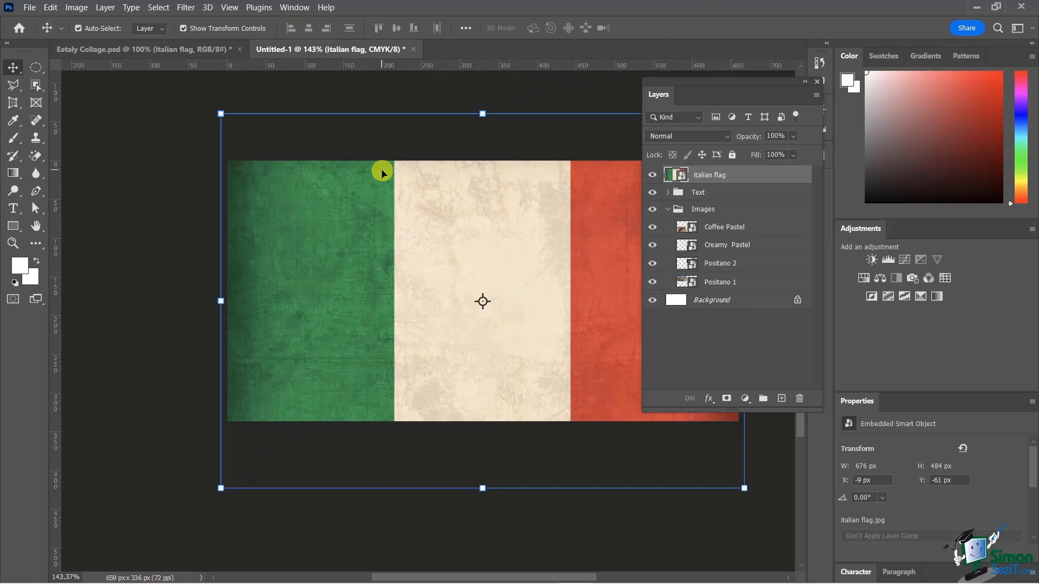
Check the flag's opacity in Eataly Collage.psd, then set the italian flag layer in Untitled-1 to 80% opacity
click(177, 49)
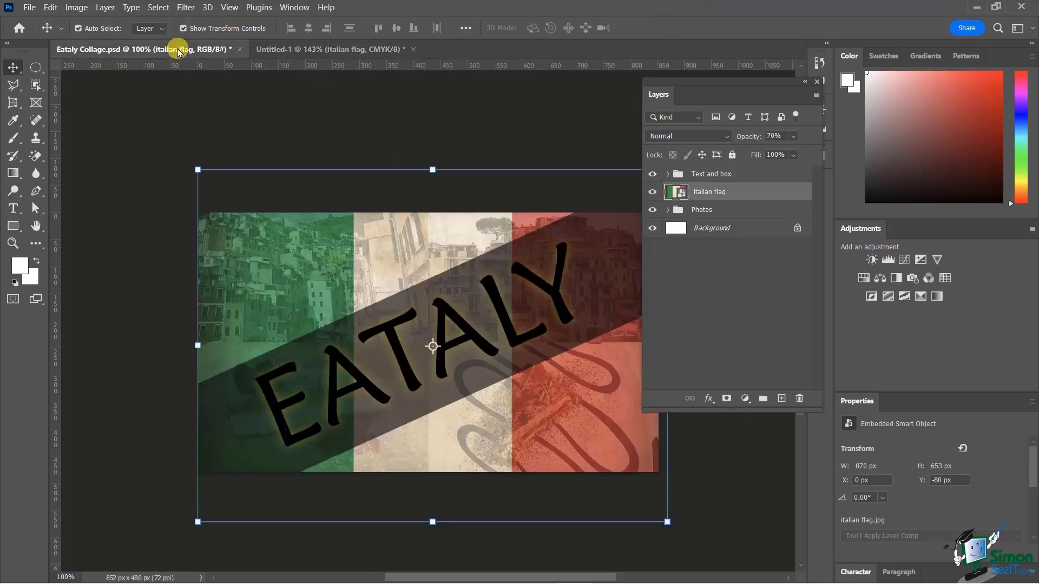
click(319, 49)
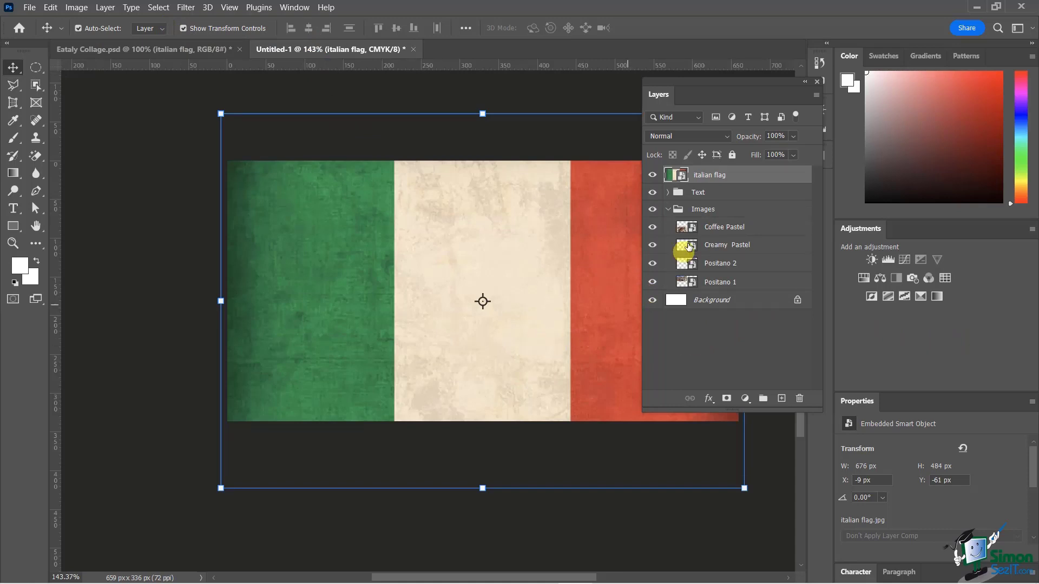
click(793, 135)
drag(808, 151, 783, 154)
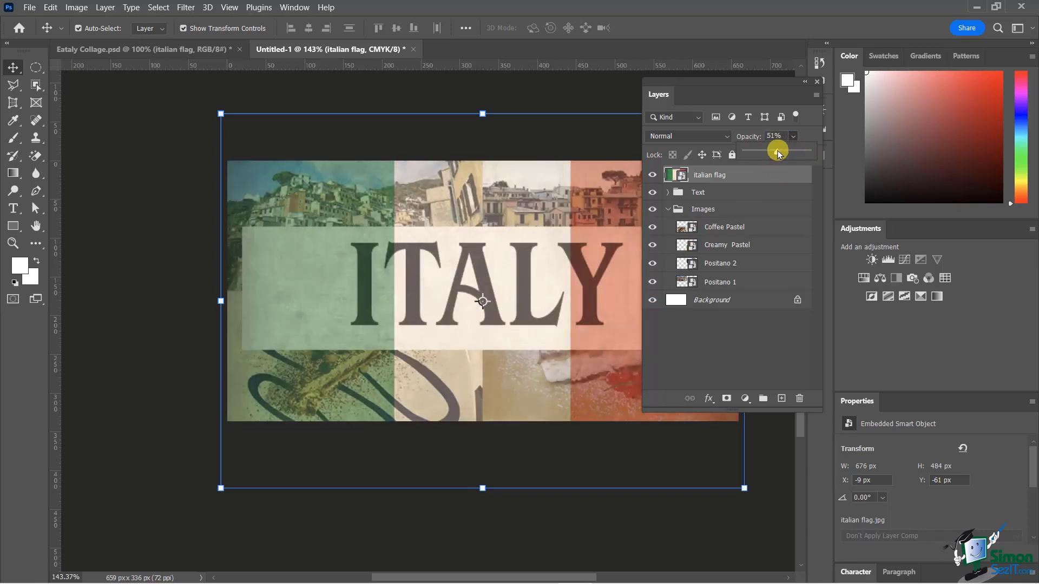
click(787, 194)
click(767, 176)
key(7)
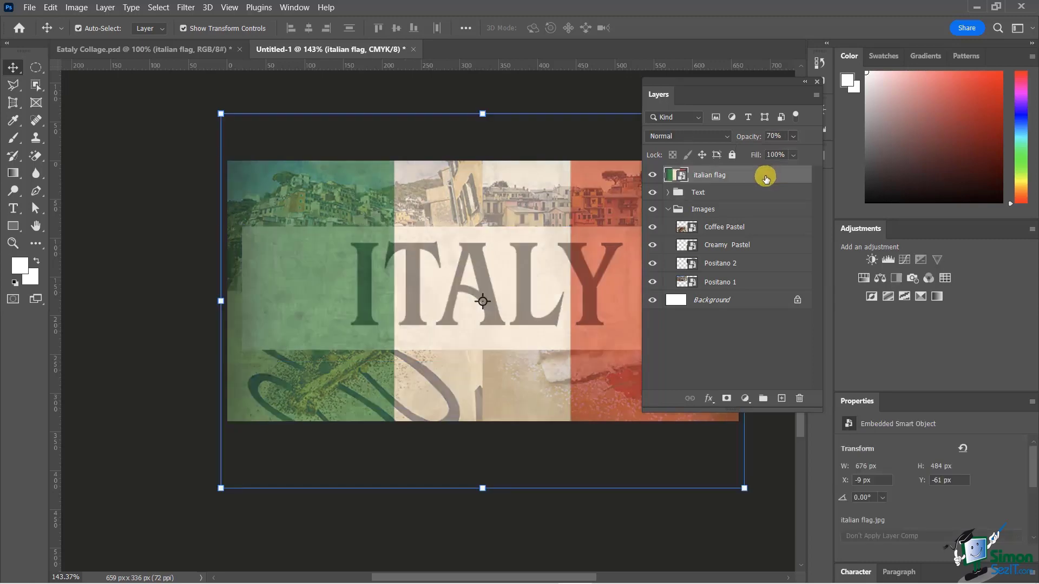
key(8)
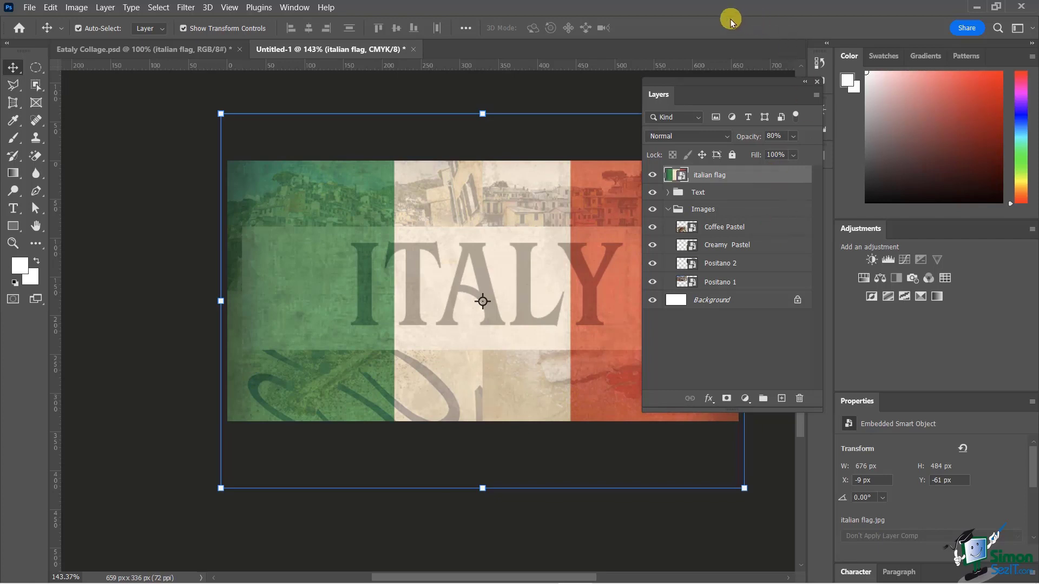
Move the Text group above the italian flag layer
drag(748, 86, 668, 119)
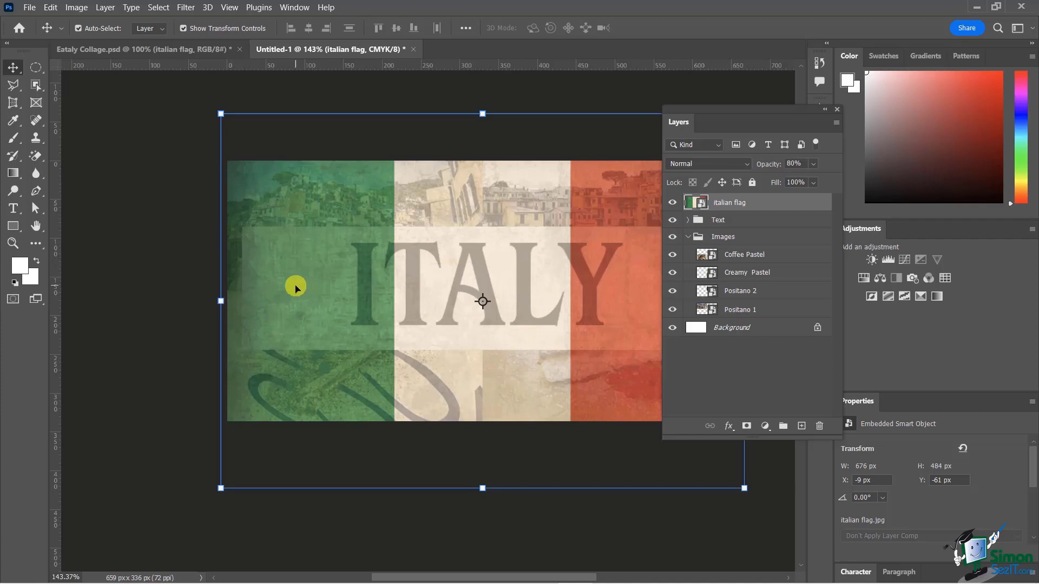
click(741, 220)
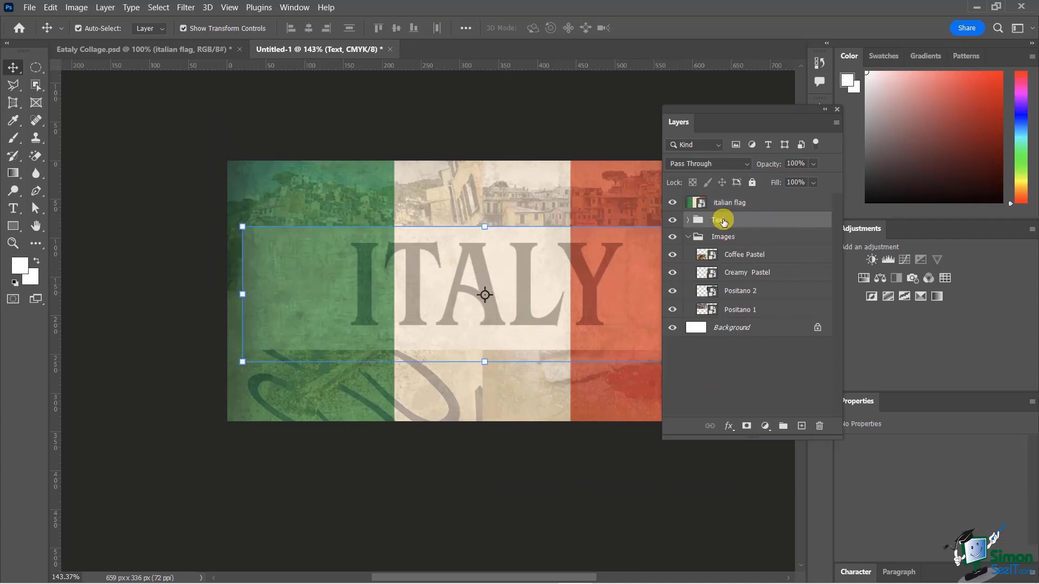
drag(724, 220, 725, 198)
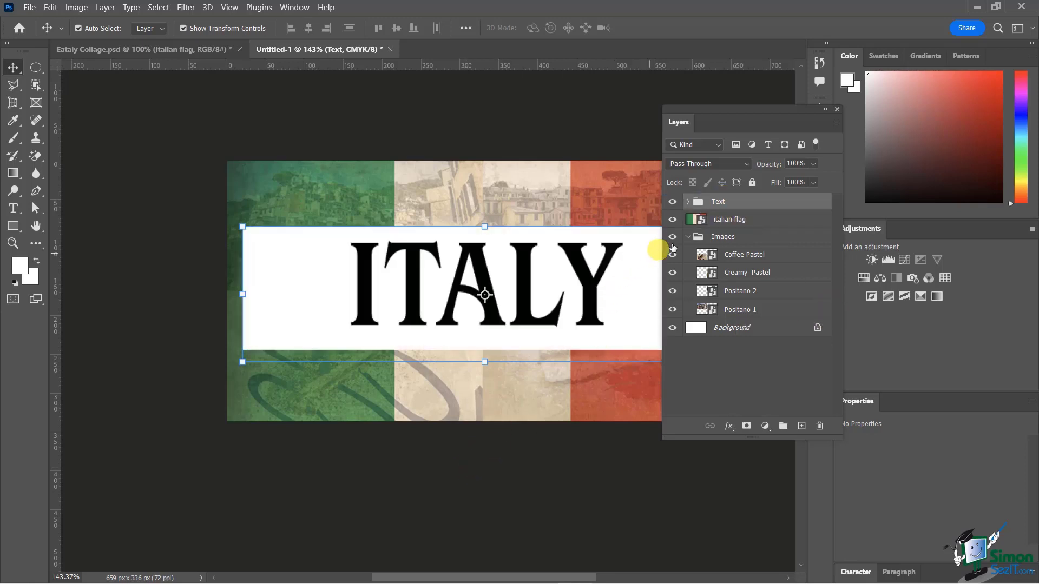
Widen Rectangle 1 in the Text group past both canvas edges to about 684 px, and commit the transform
click(688, 202)
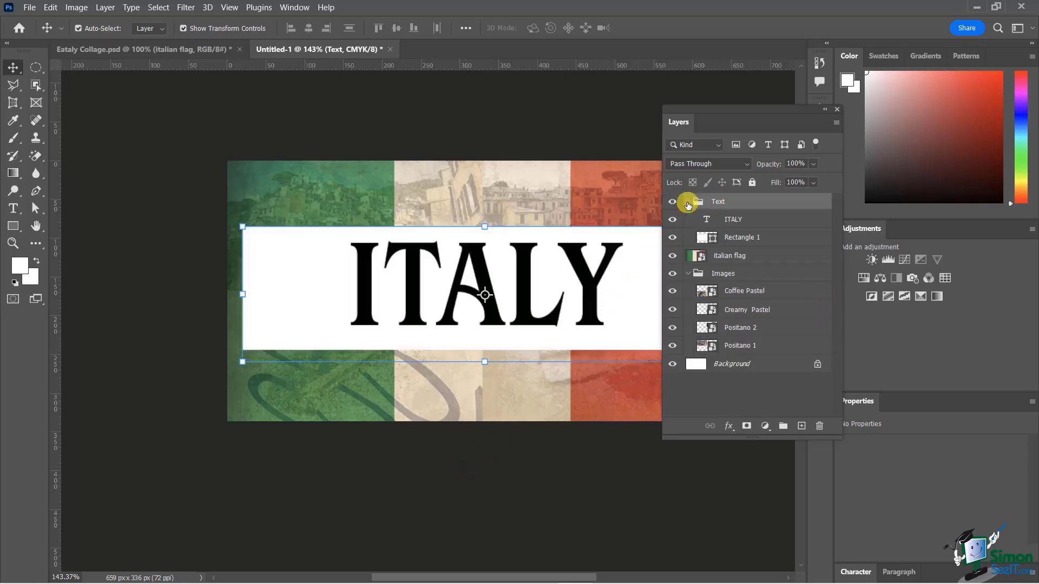
click(748, 242)
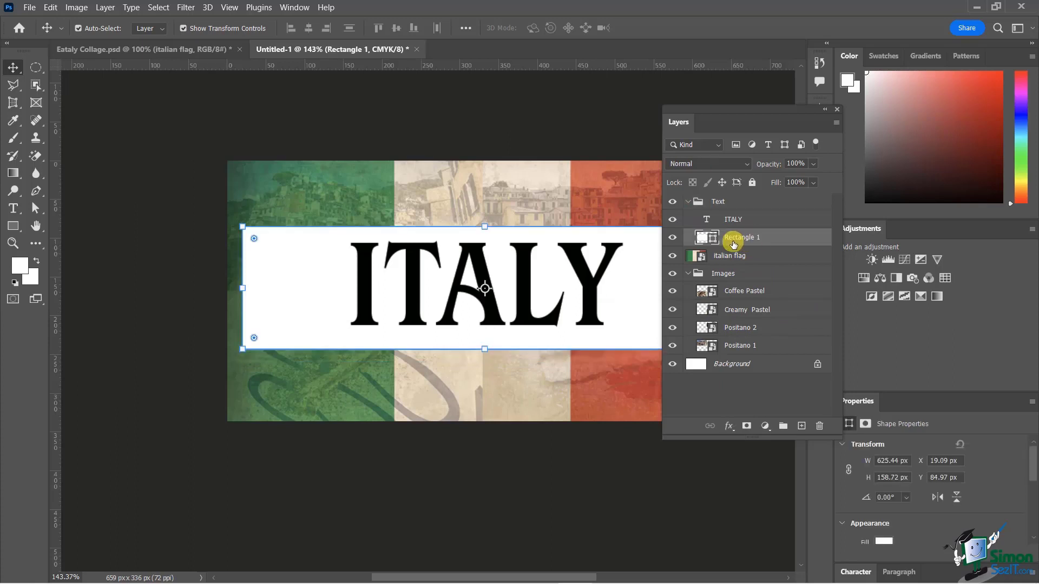
drag(724, 111, 834, 113)
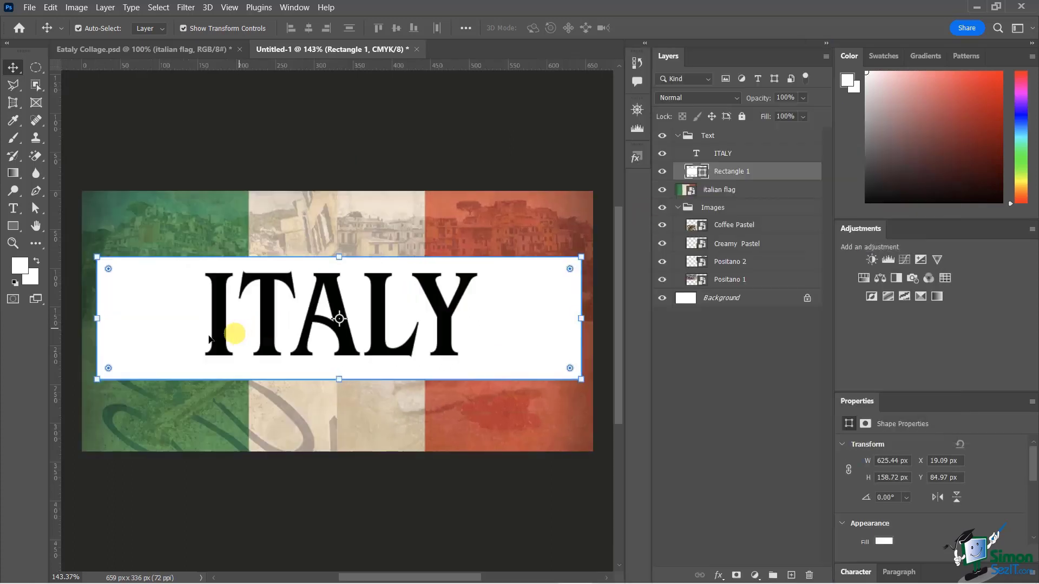
drag(97, 317, 76, 318)
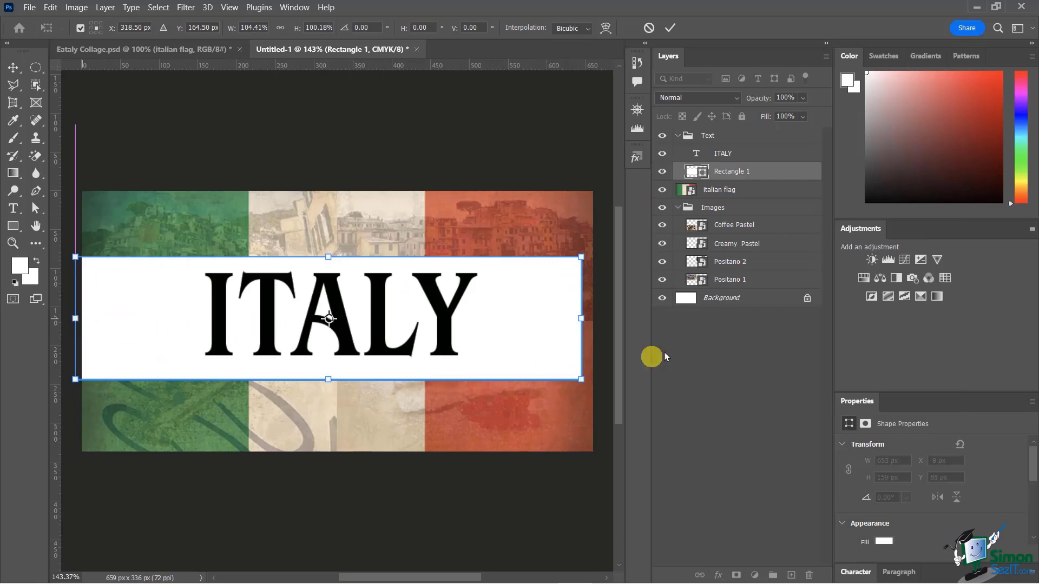
drag(578, 319, 606, 318)
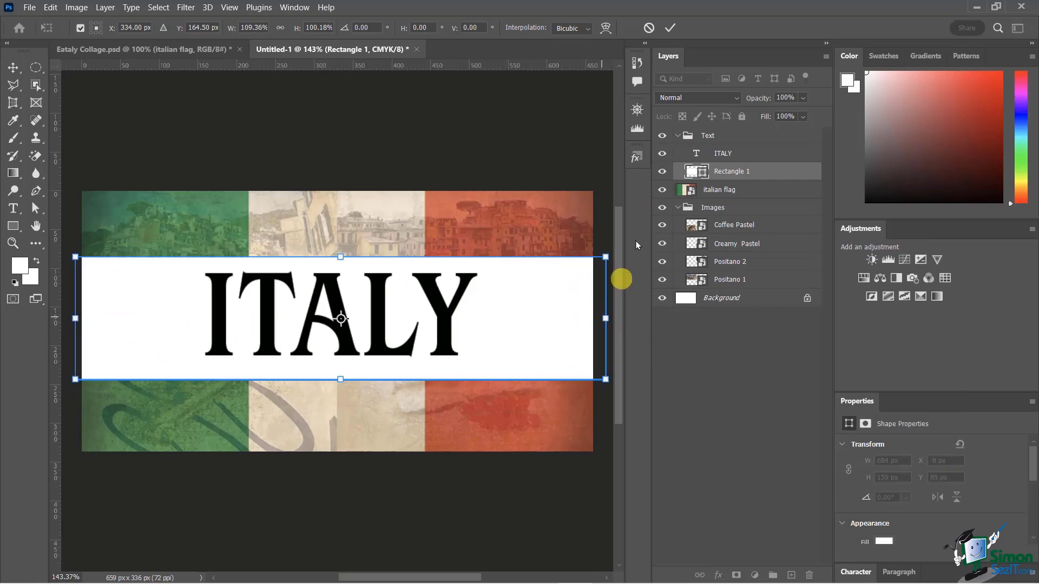
drag(666, 57, 520, 114)
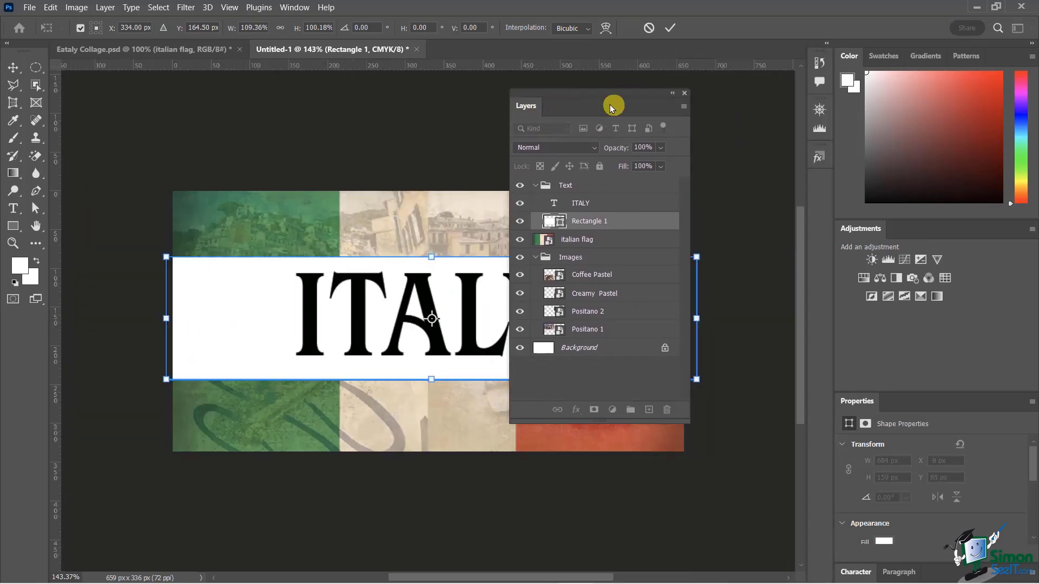
drag(602, 95, 357, 46)
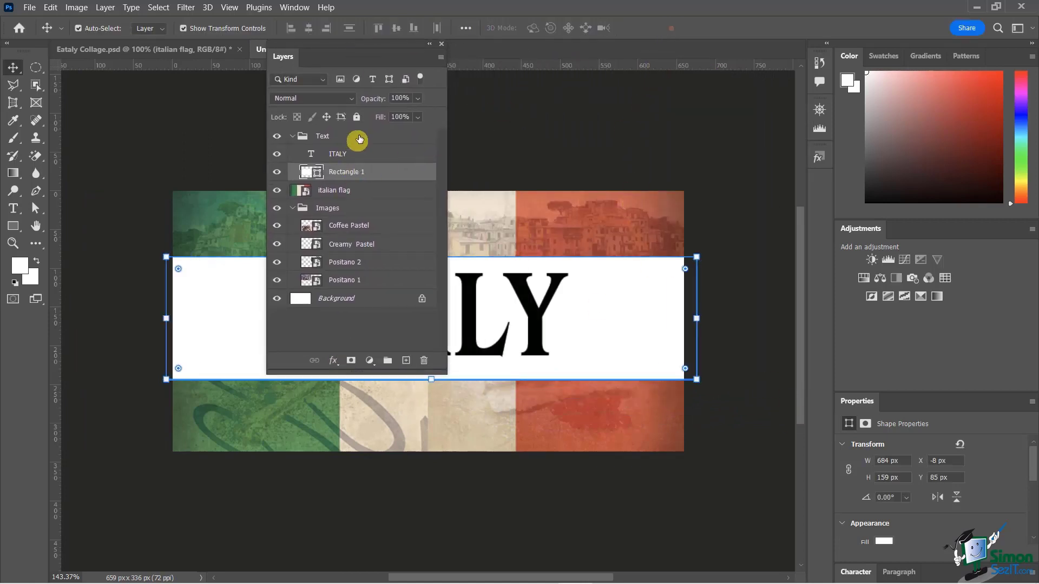
Set the opacity of the Rectangle 1 layer to 65%, and deselect all layers
mouse_move(368, 99)
mouse_down()
mouse_move(346, 99)
mouse_move(380, 102)
mouse_up()
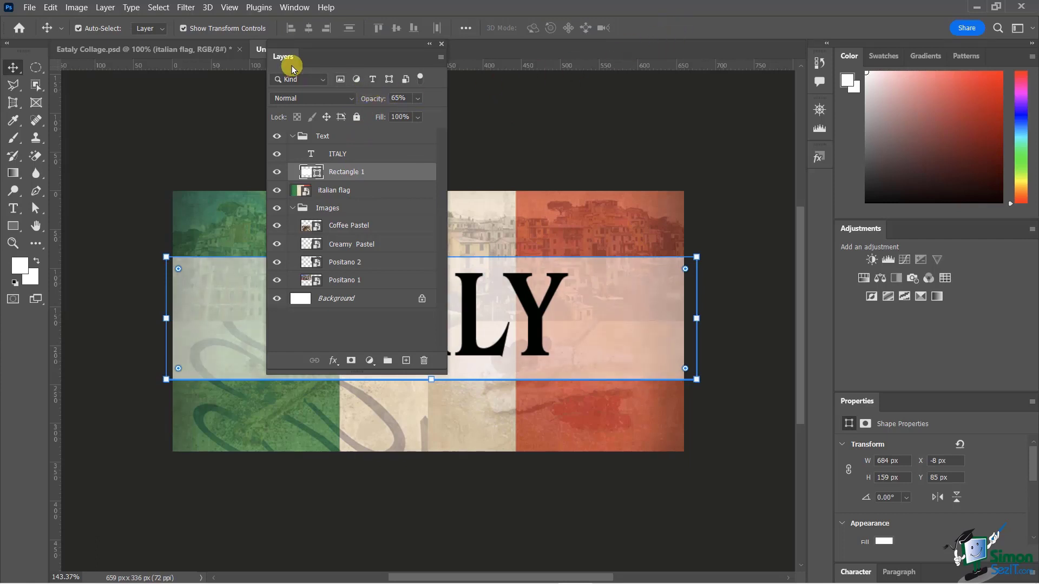
drag(311, 40, 736, 31)
click(449, 165)
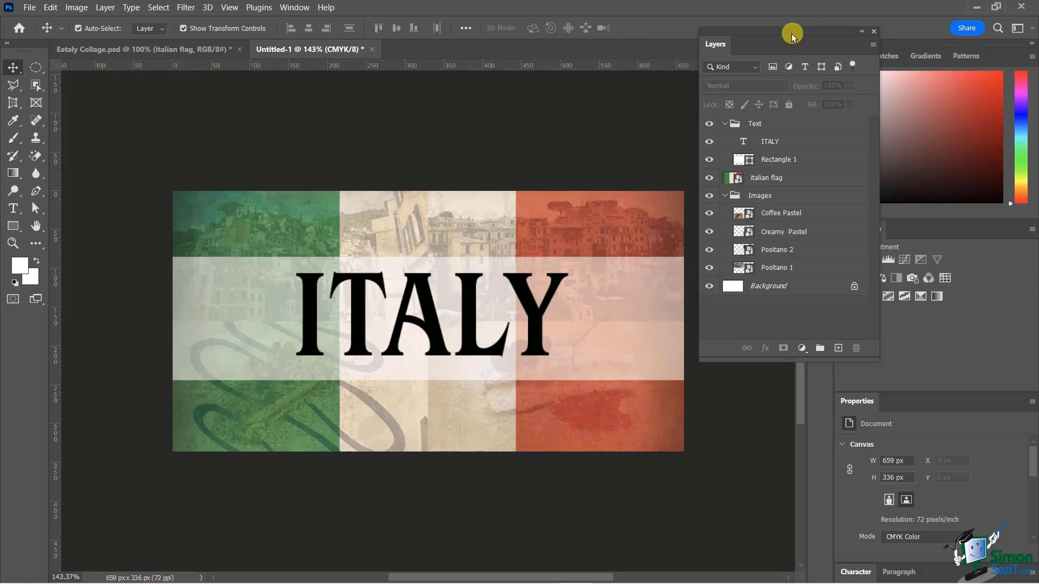
Unlock the Background layer and delete it from the collage
drag(788, 30, 697, 94)
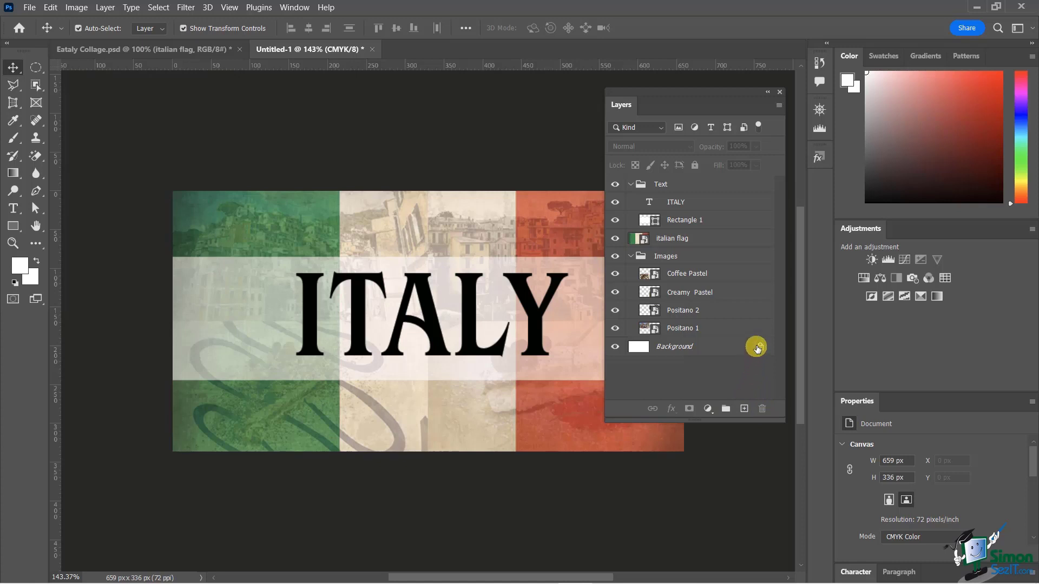
click(758, 347)
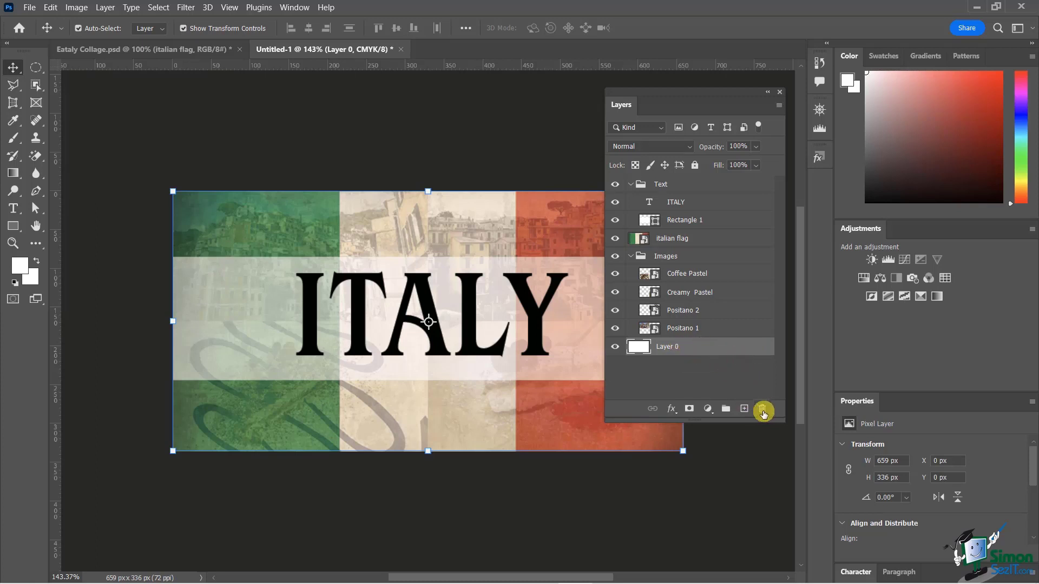
click(761, 409)
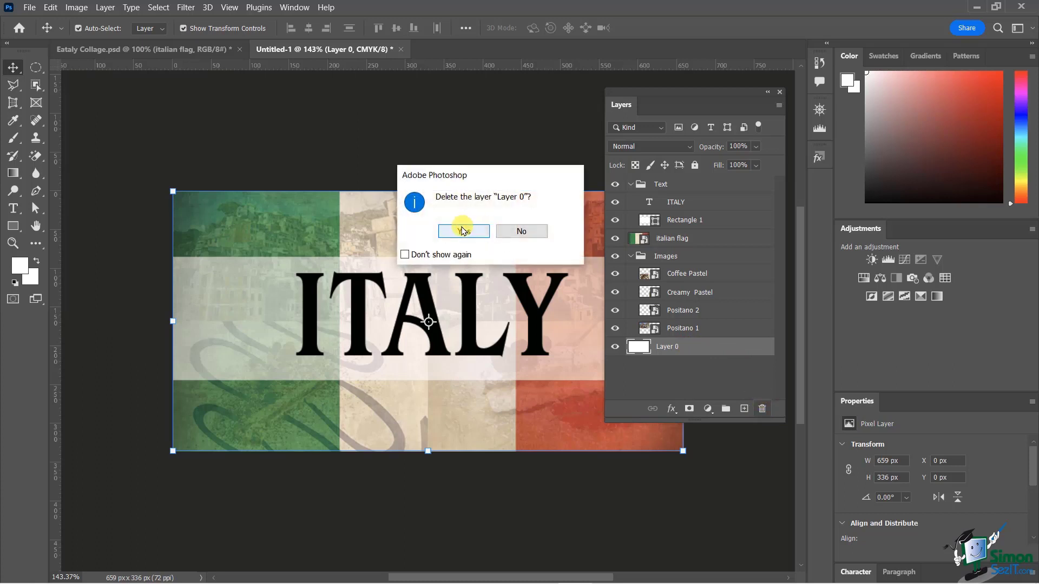
click(461, 231)
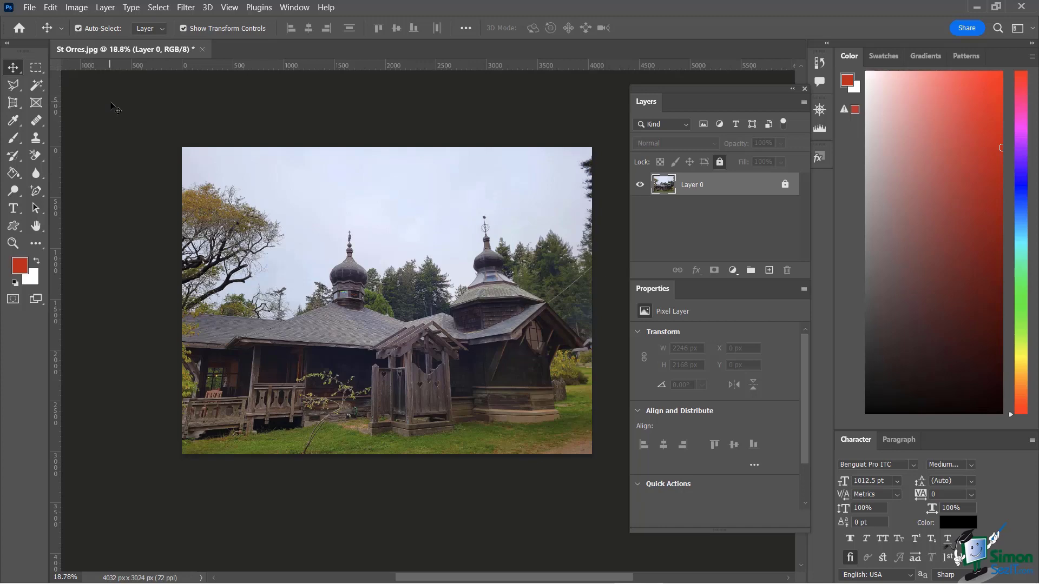
In St Orres.jpg, activate the Rectangular Marquee tool and unlock Layer 0
key(ctrl+2)
click(35, 69)
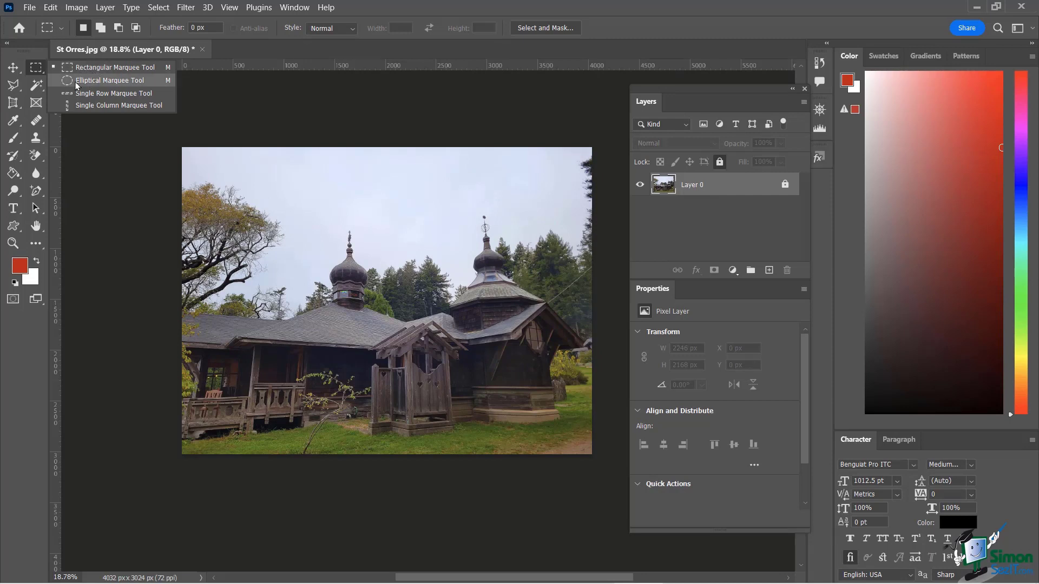
click(383, 3)
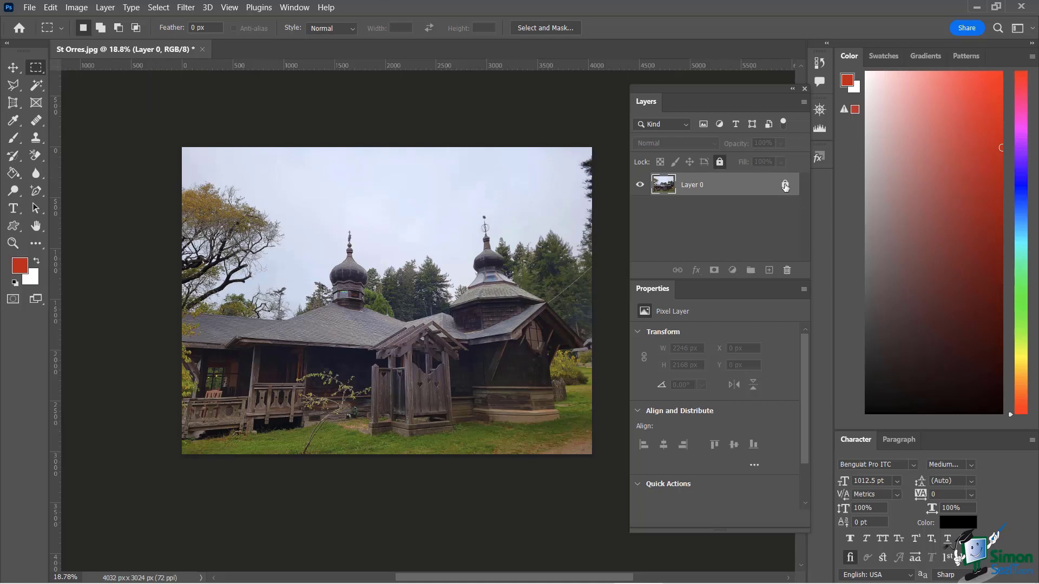
click(785, 185)
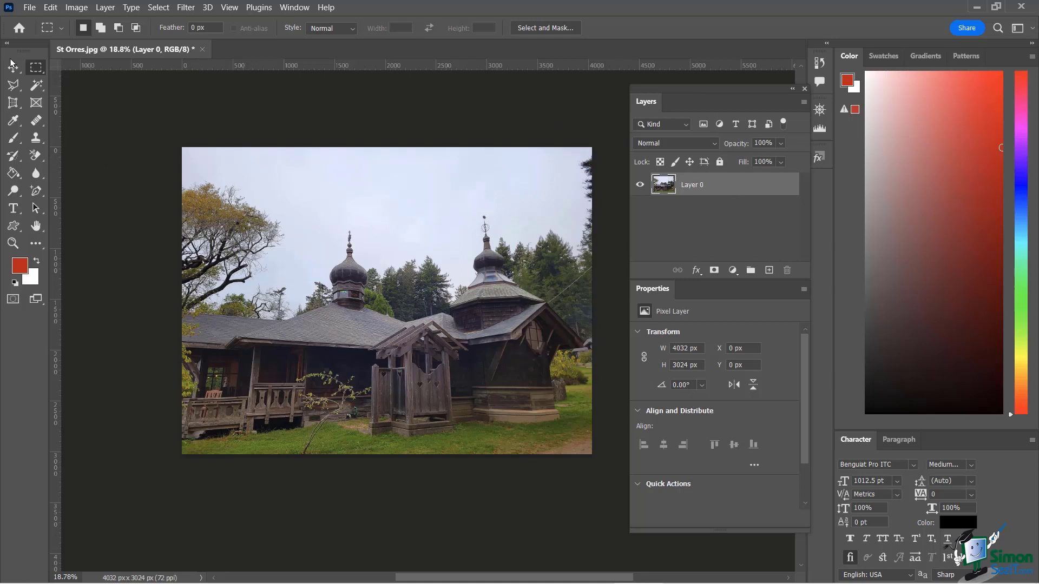
Select a full-width strip about 380 px high along the photo's upper edge, delete its pixels, and deselect
right_click(34, 67)
click(77, 70)
drag(182, 147, 610, 185)
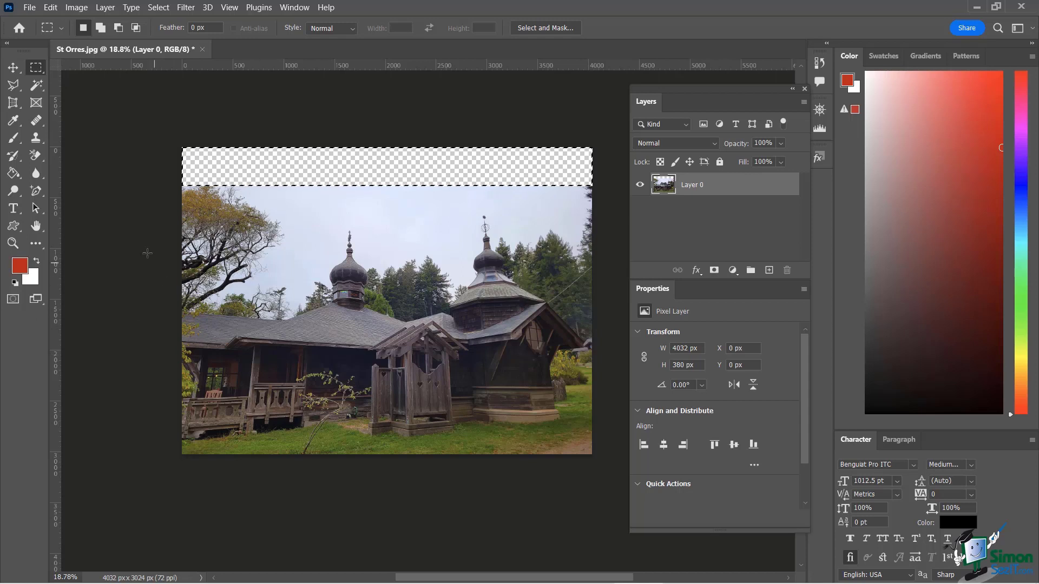
right_click(266, 162)
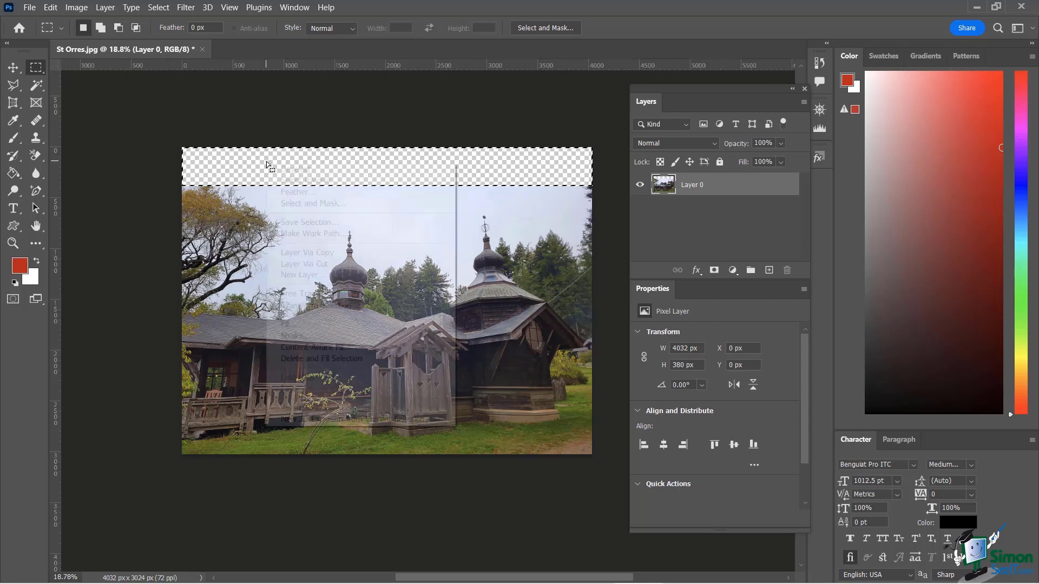
click(308, 170)
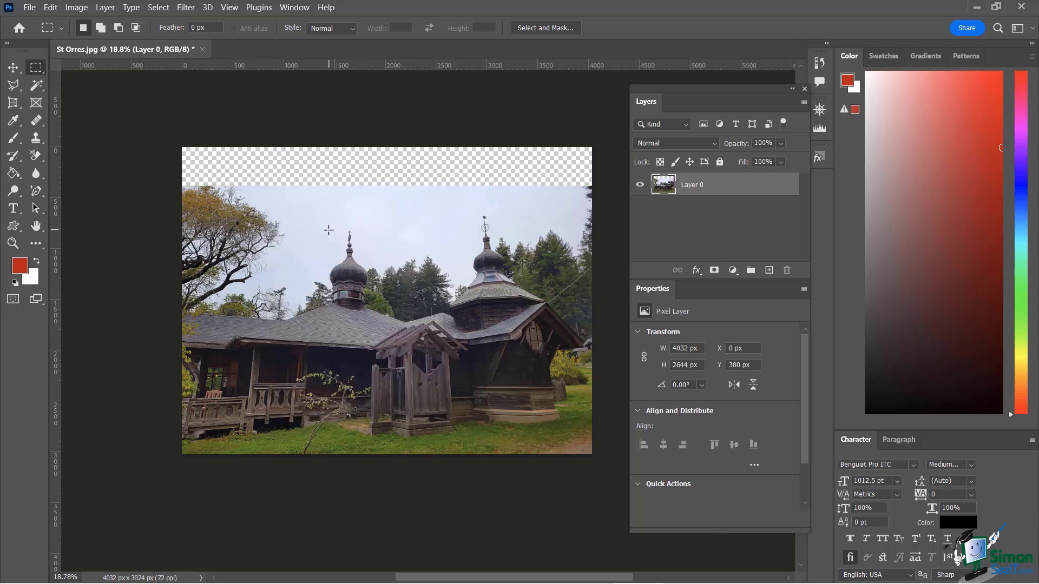
Undo the deletion of the sky strip to restore the full photo, and clear the selection
key(ctrl+z)
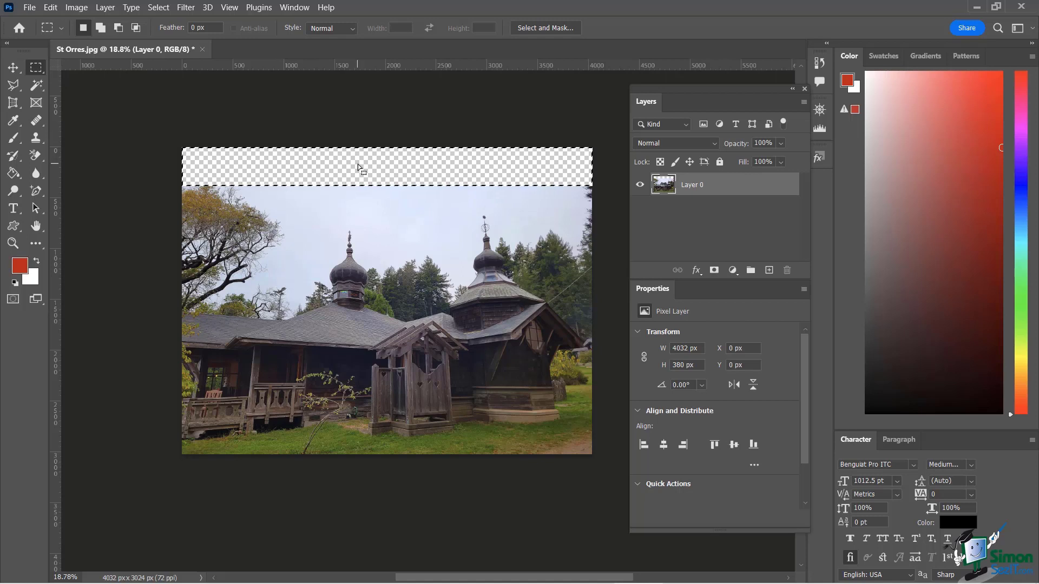
key(ctrl+d)
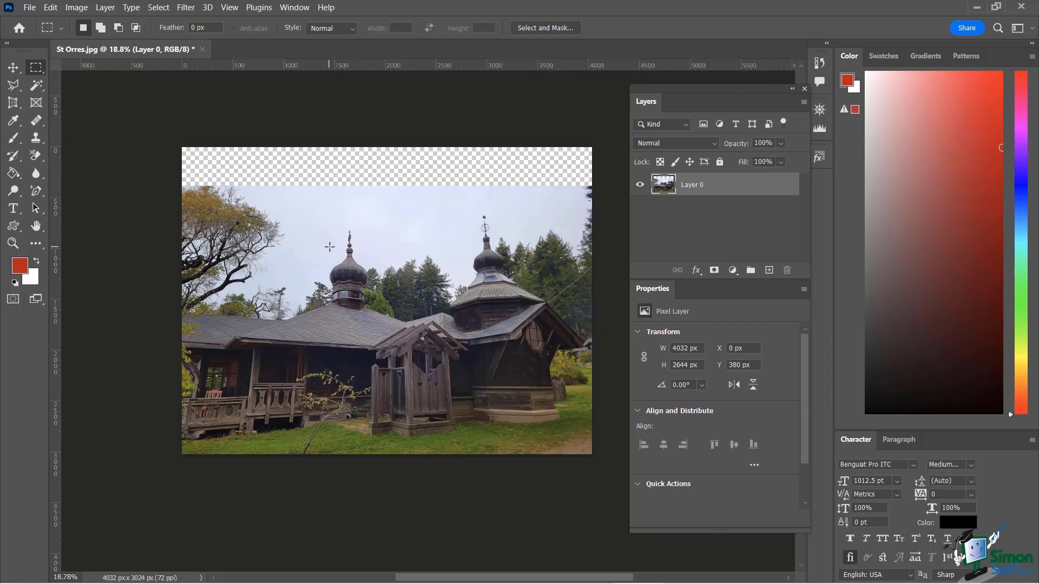
key(ctrl+z)
key(ctrl+z)
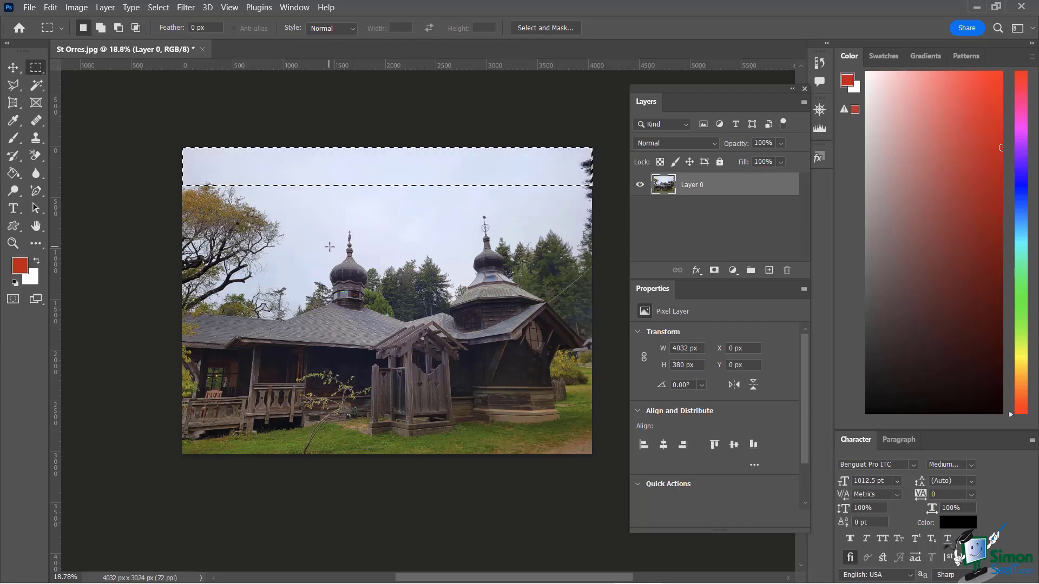
key(ctrl+d)
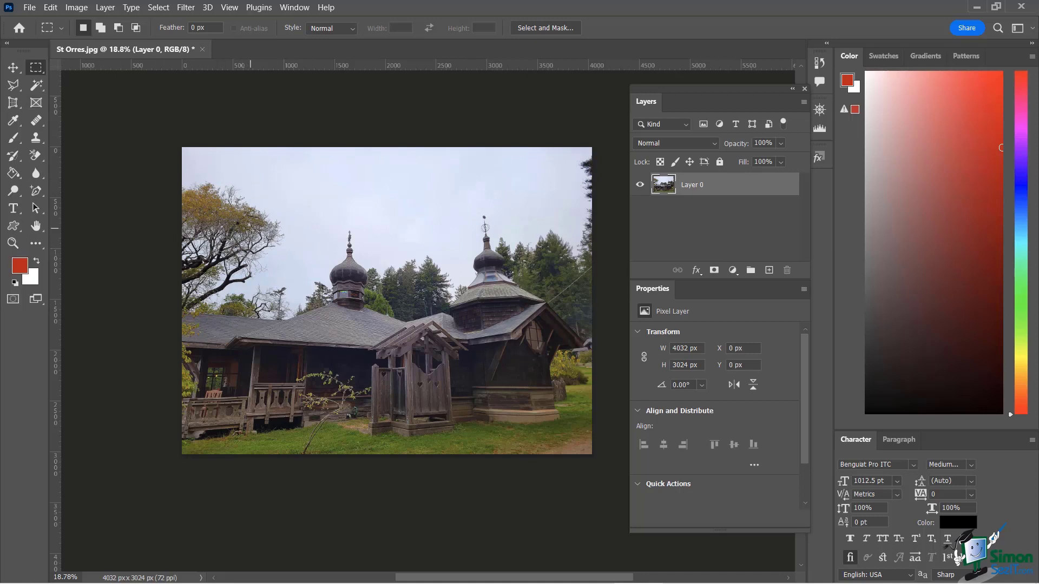
Copy a rectangular selection of about 2735 × 2428 px around the two domes, repositioned to about X 1072, Y 469 px
drag(283, 186, 559, 432)
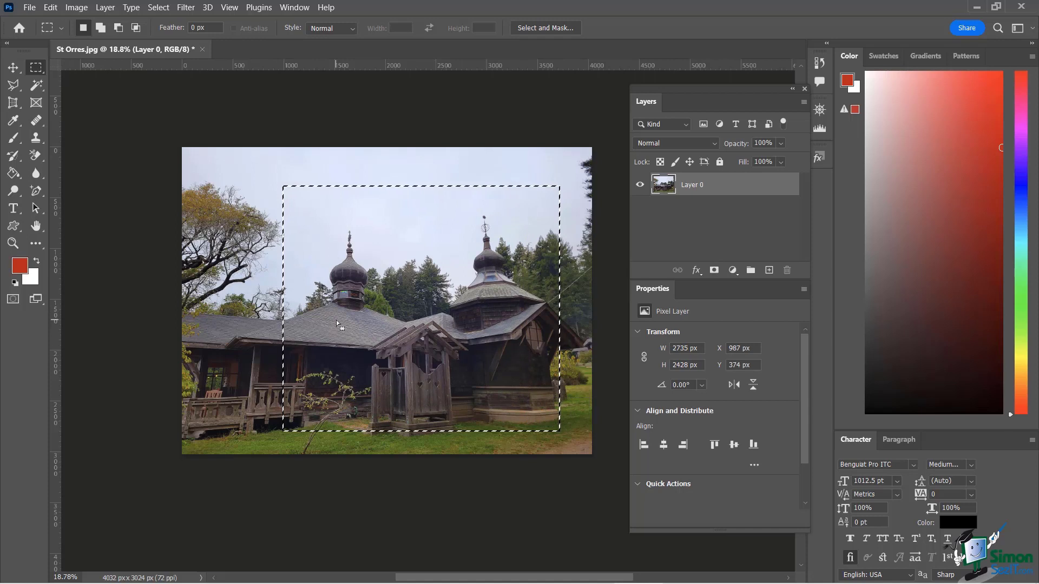
mouse_move(341, 324)
mouse_down()
mouse_move(370, 328)
mouse_move(344, 344)
mouse_move(351, 326)
mouse_up()
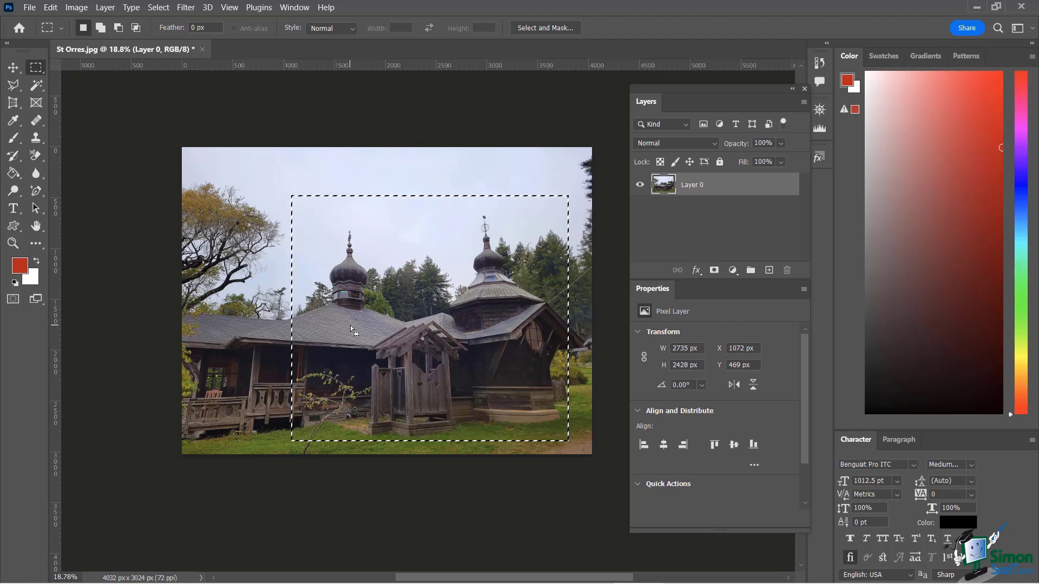
click(51, 7)
click(94, 96)
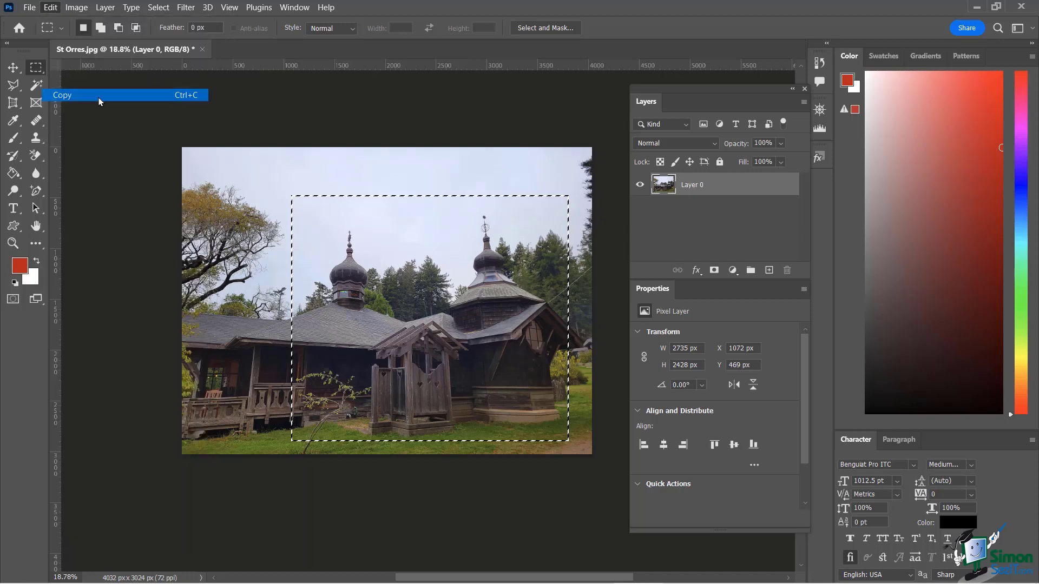
Create a new document from the Clipboard preset with a white background, and paste the copied area into it
click(30, 7)
click(44, 21)
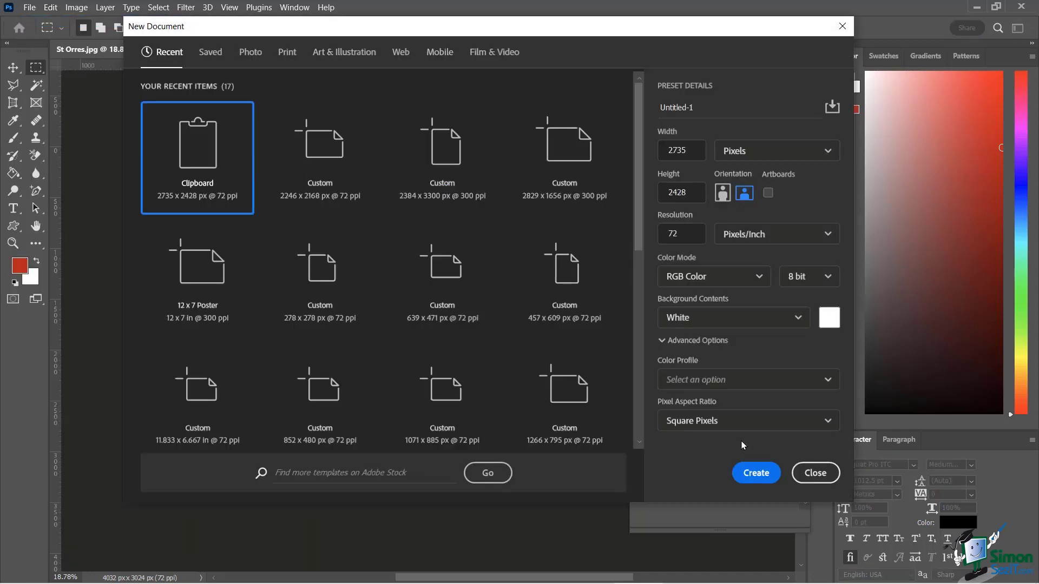
click(757, 473)
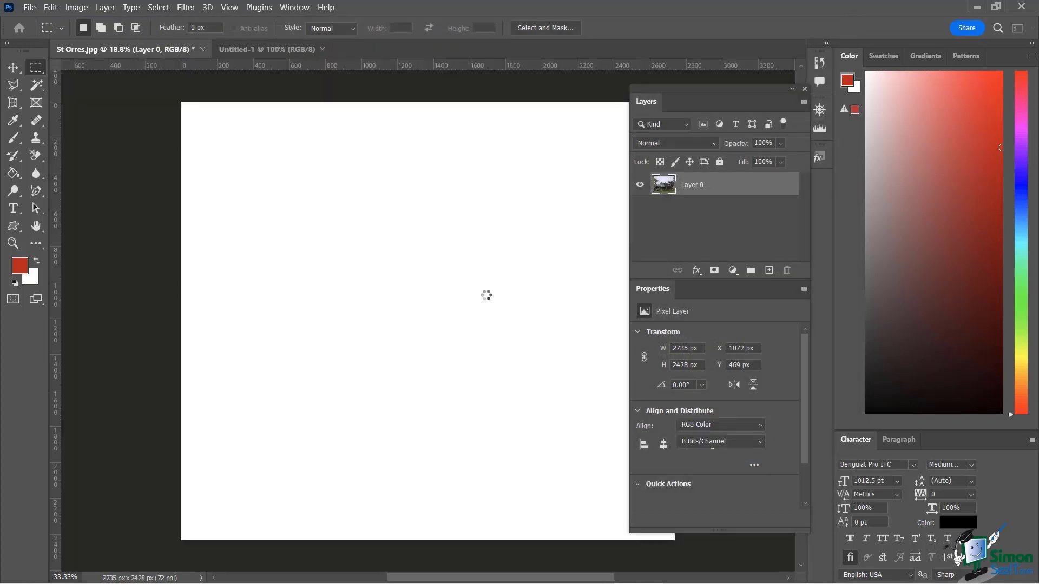
click(50, 7)
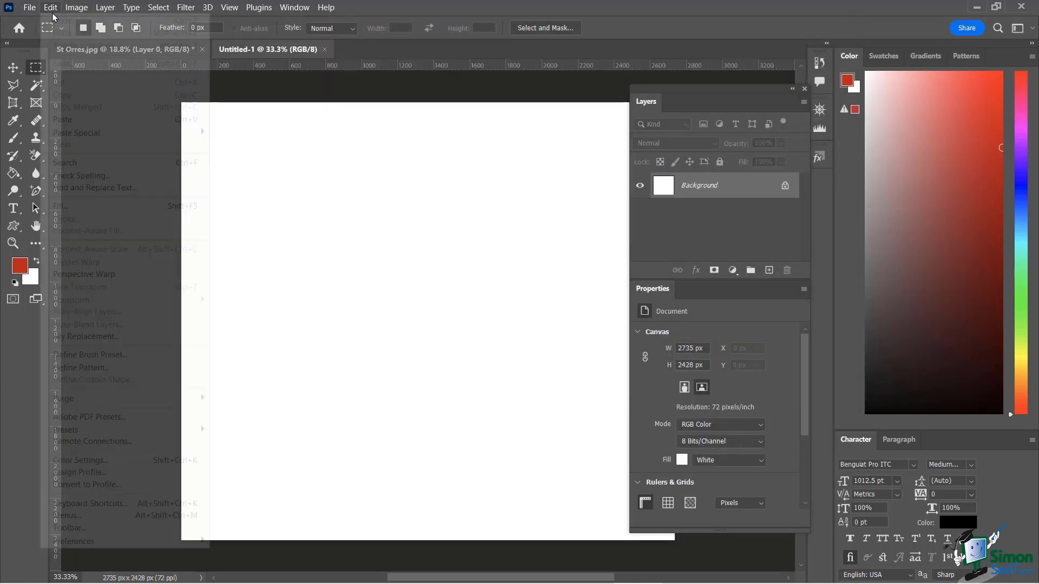
click(68, 119)
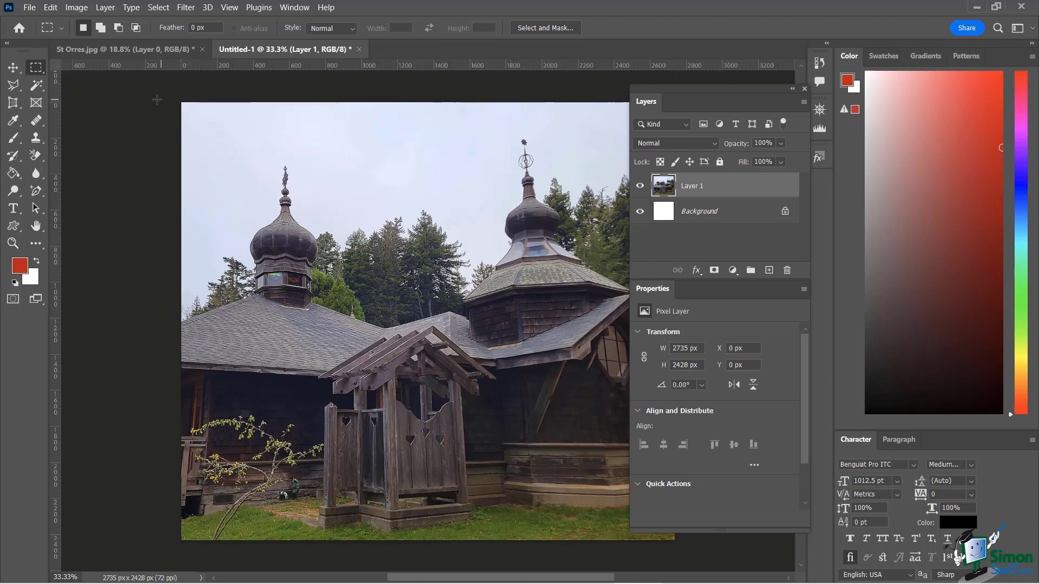
In St Orres.jpg, replace the rectangular selection with a circular one about 2354 px across using the Elliptical Marquee tool
click(124, 49)
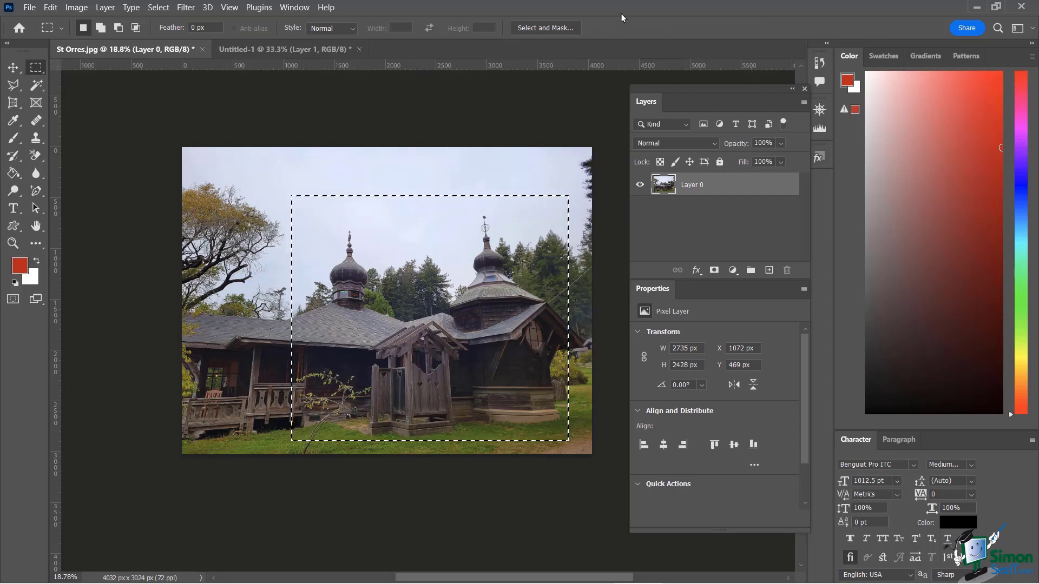
key(ctrl+d)
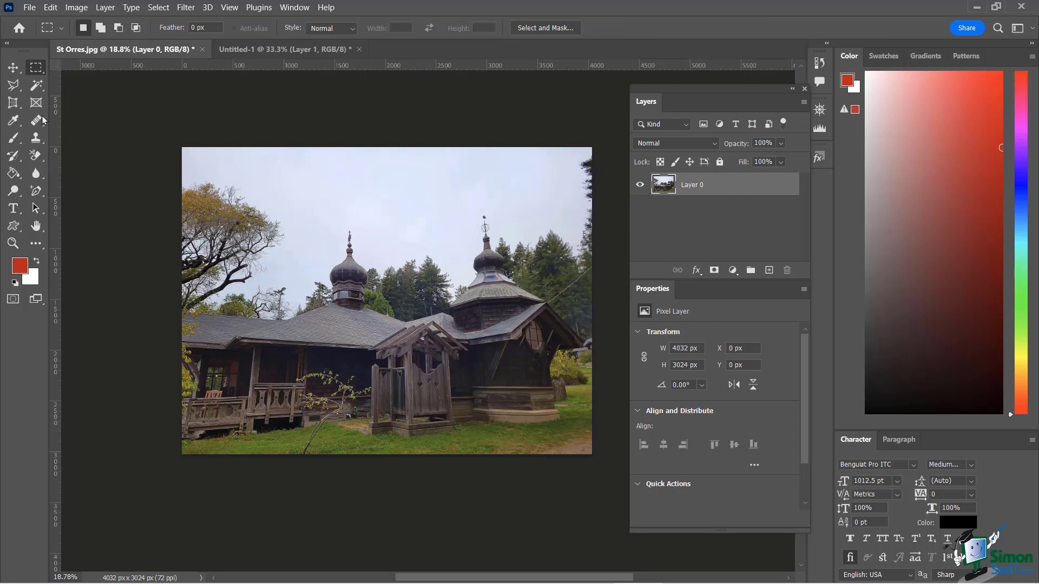
click(33, 72)
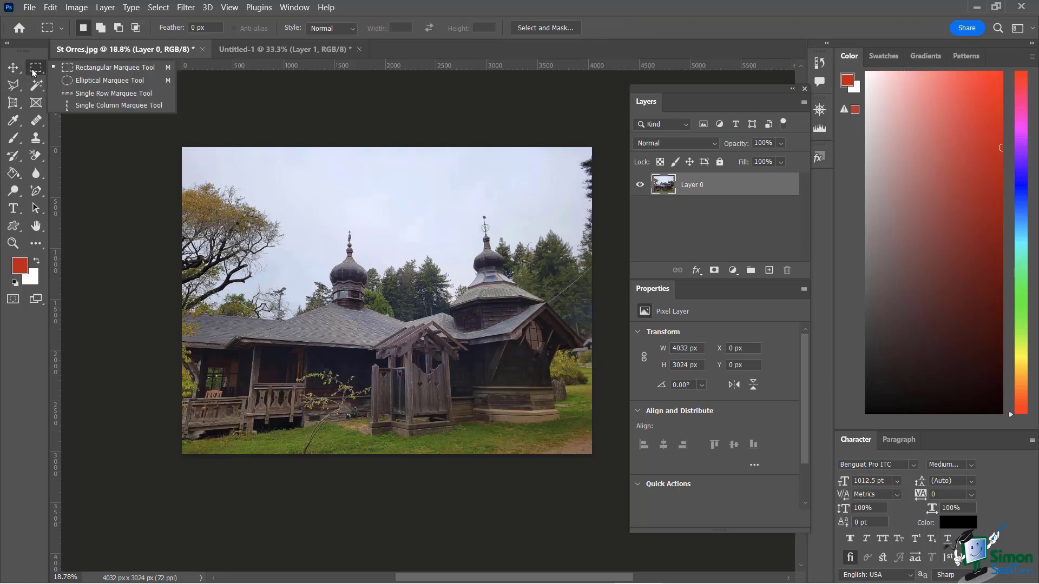
click(80, 80)
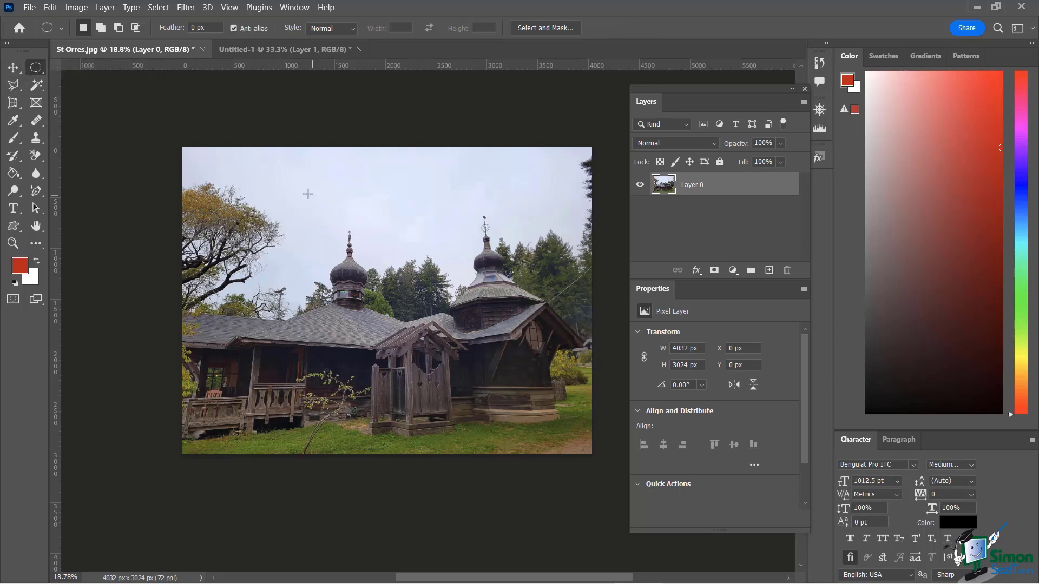
drag(285, 194, 563, 431)
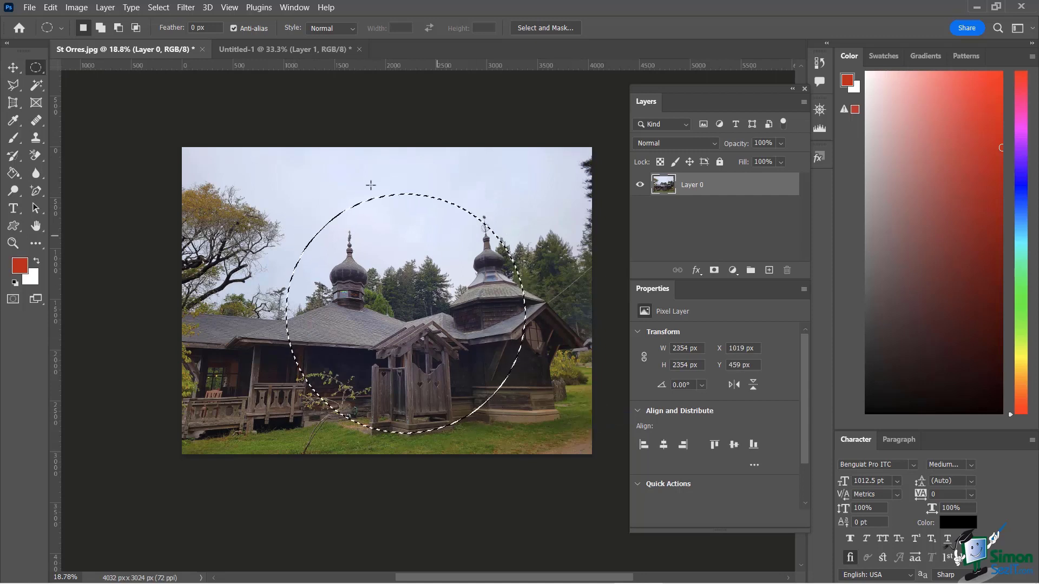
Invert the circular selection, delete everything outside the circle, and deselect
right_click(353, 239)
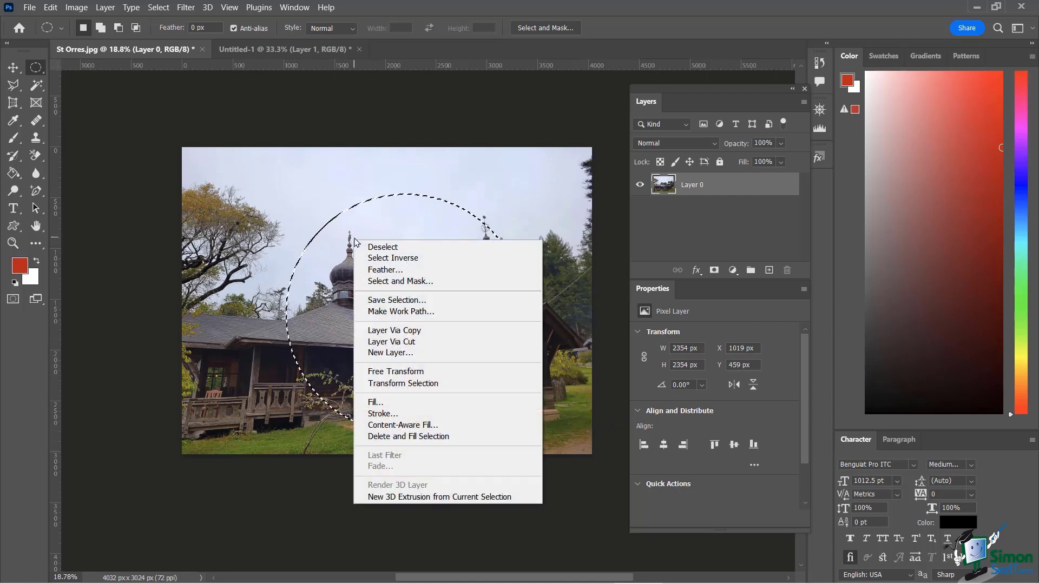
click(390, 259)
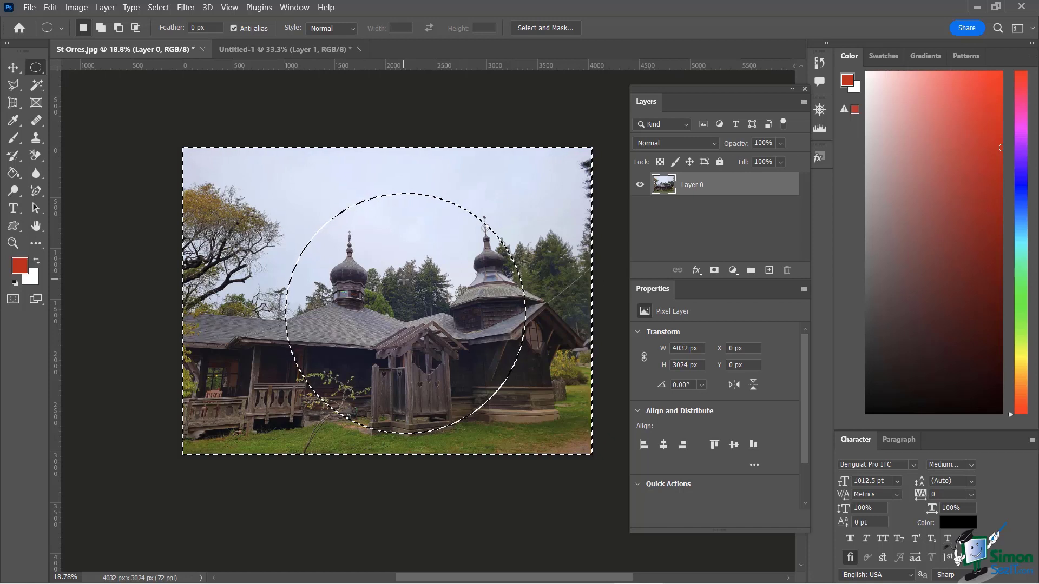
key(Delete)
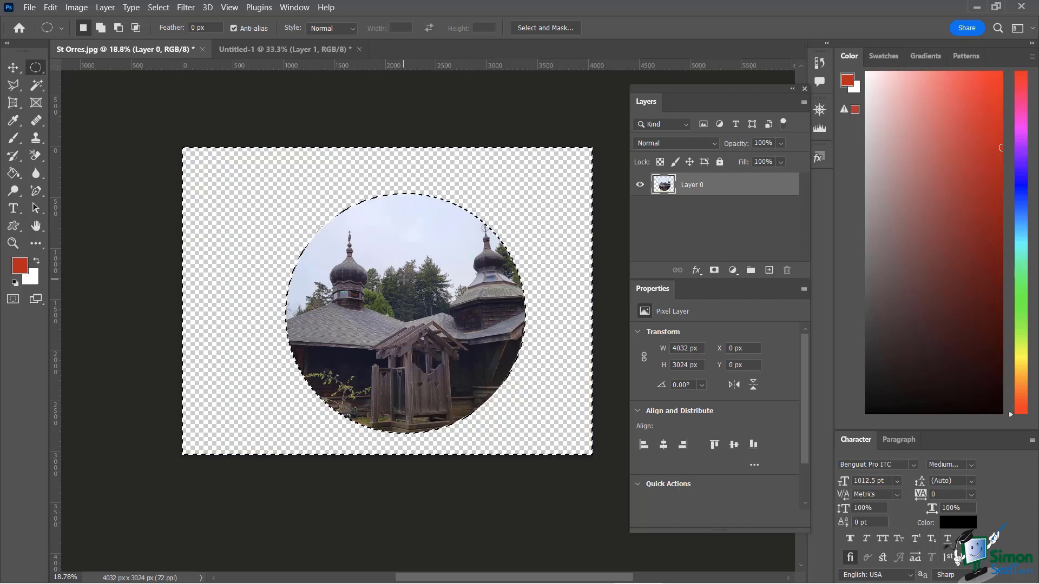
key(ctrl+d)
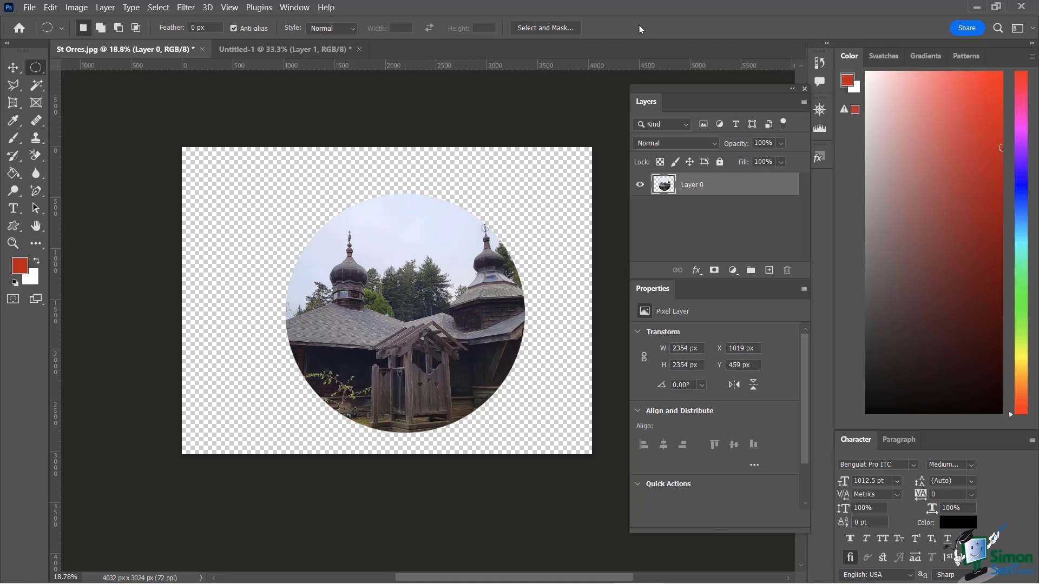
Trim the canvas on all four sides based on transparent pixels
click(75, 9)
click(85, 151)
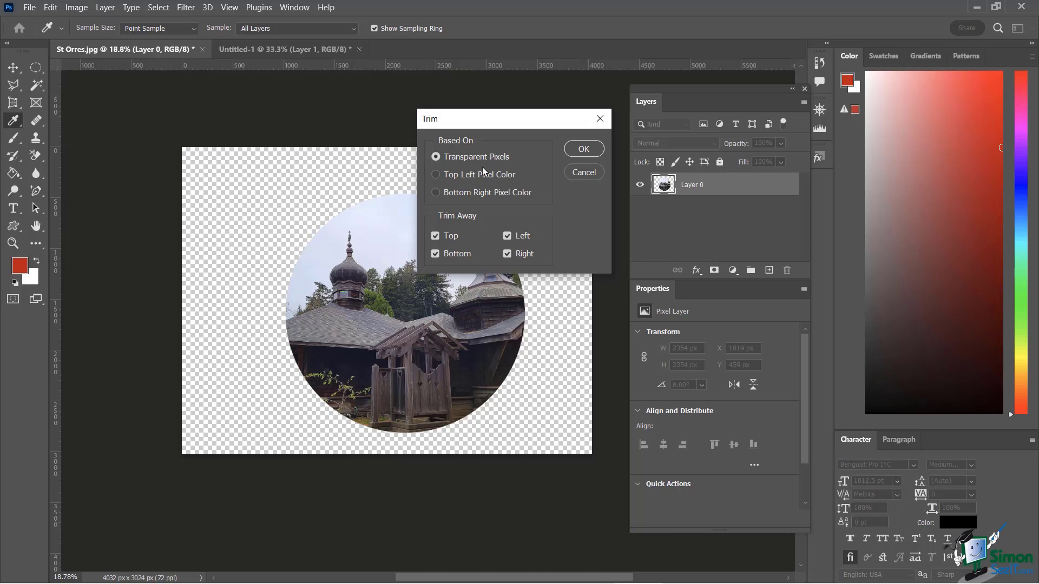
click(579, 150)
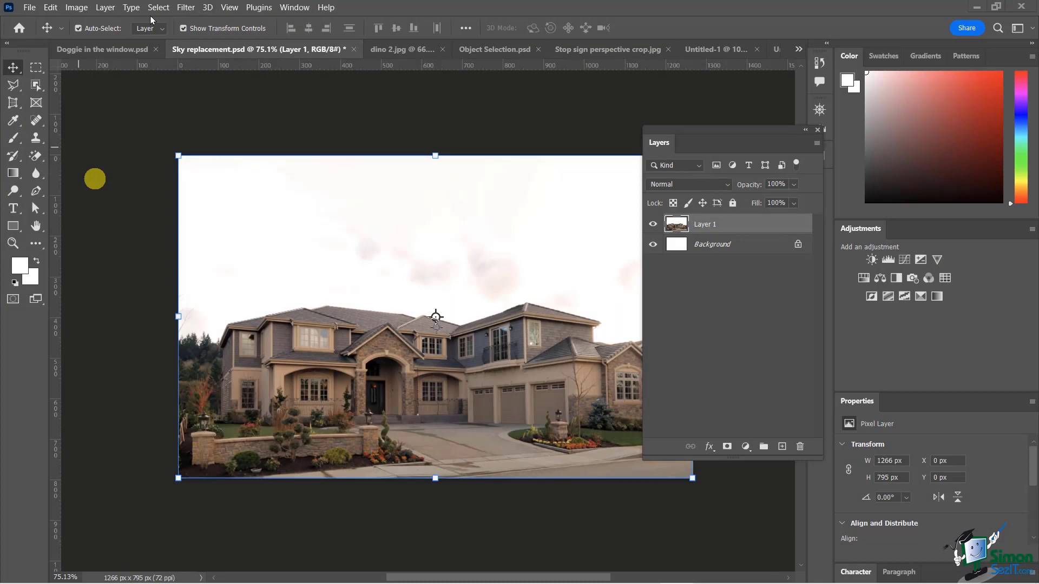
In Sky replacement.psd, look through the object selection tool group and activate the Quick Selection tool
click(35, 85)
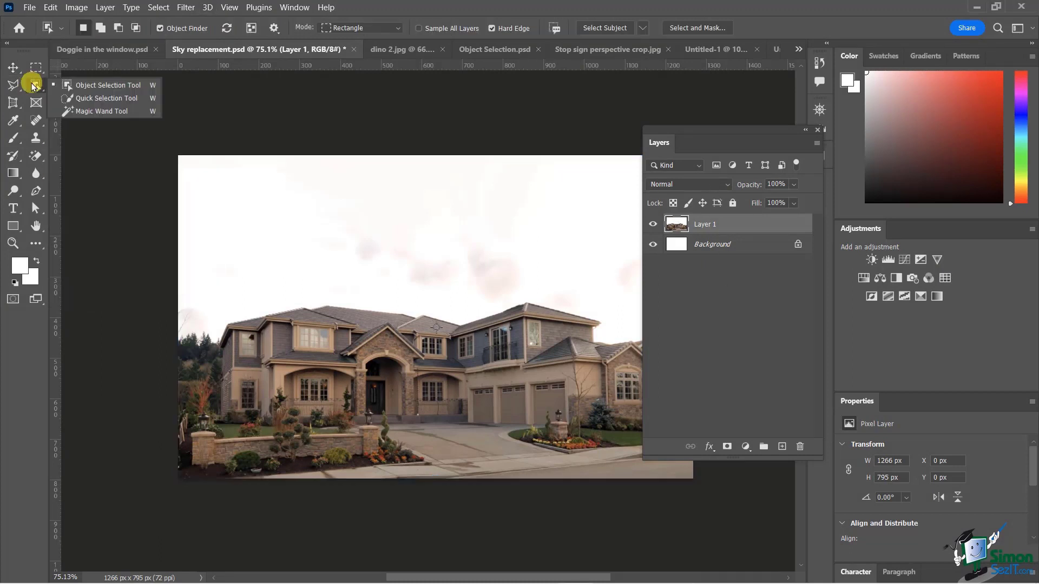
drag(76, 88, 76, 106)
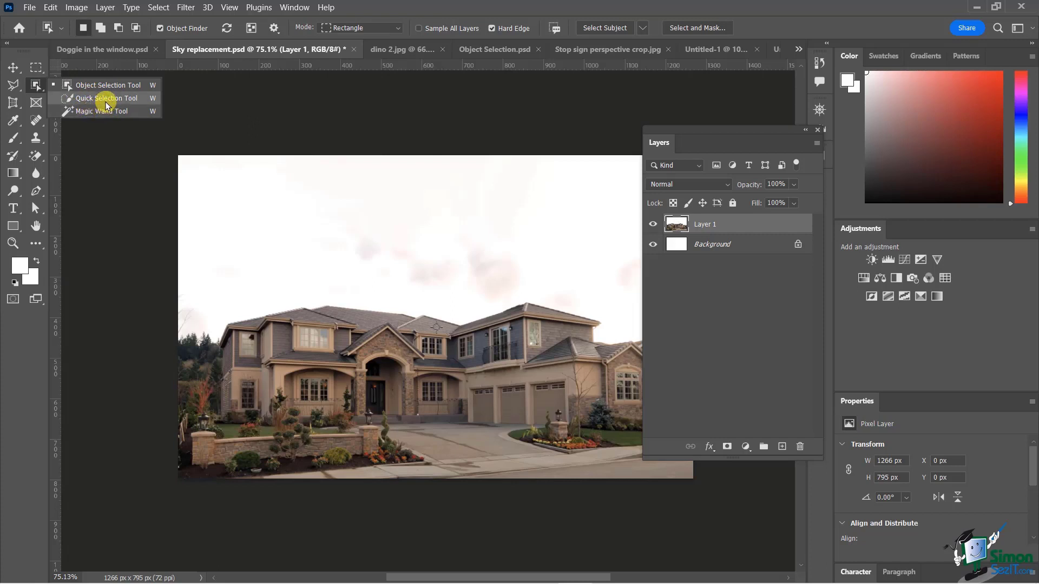
drag(106, 105, 96, 115)
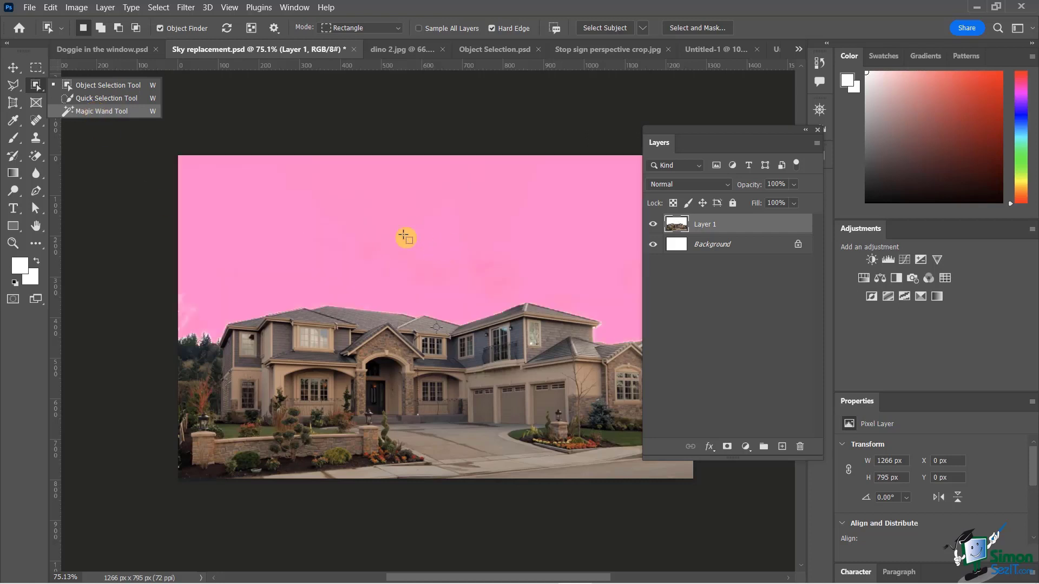
click(69, 101)
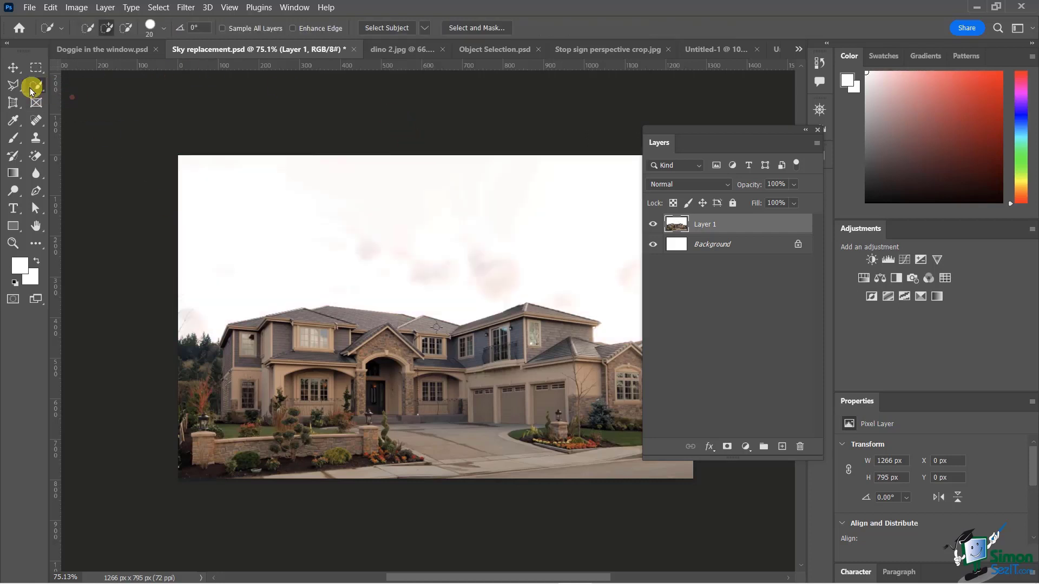
Select the white sky above the house on Layer 1 with the Magic Wand tool
right_click(34, 85)
click(73, 114)
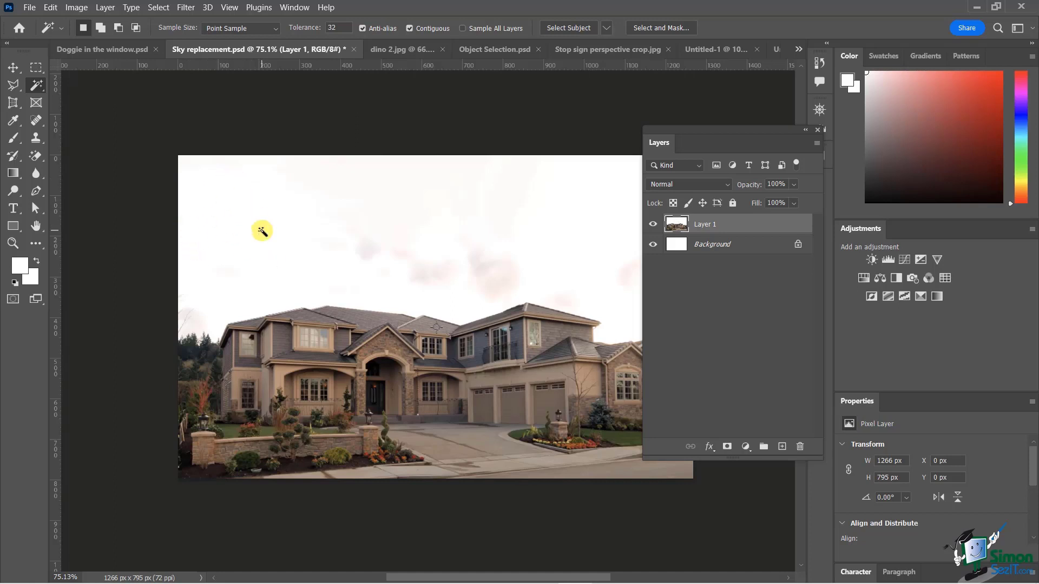
click(239, 217)
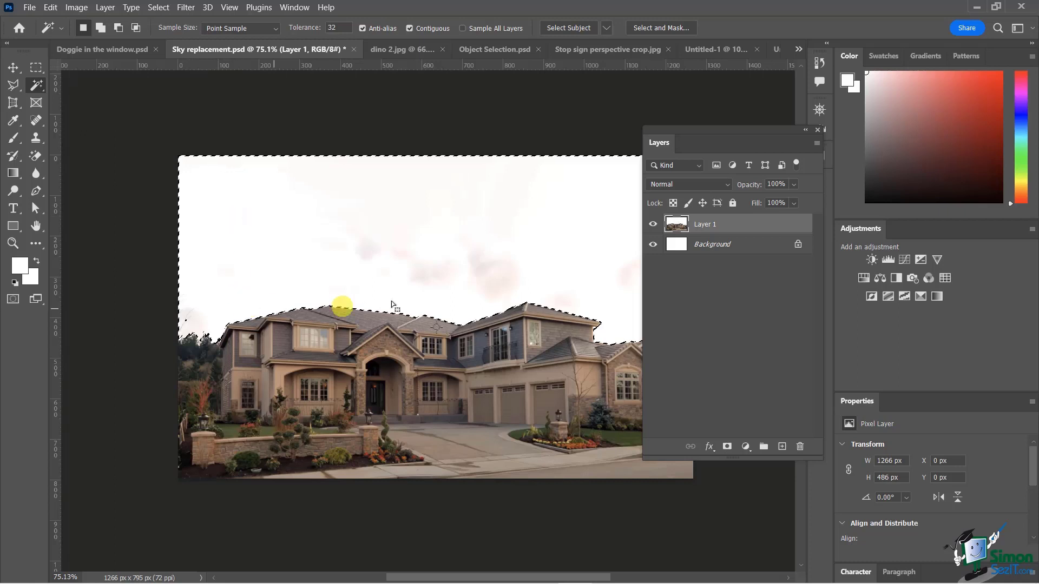
Move the Layers panel off the house photo, and clear the sky selection
drag(698, 142, 871, 247)
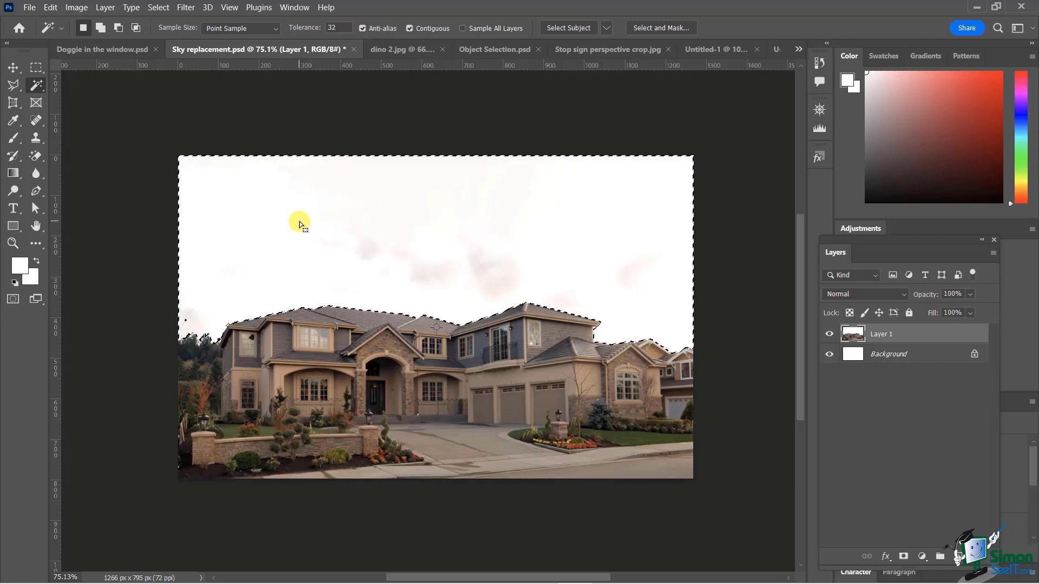
key(ctrl+d)
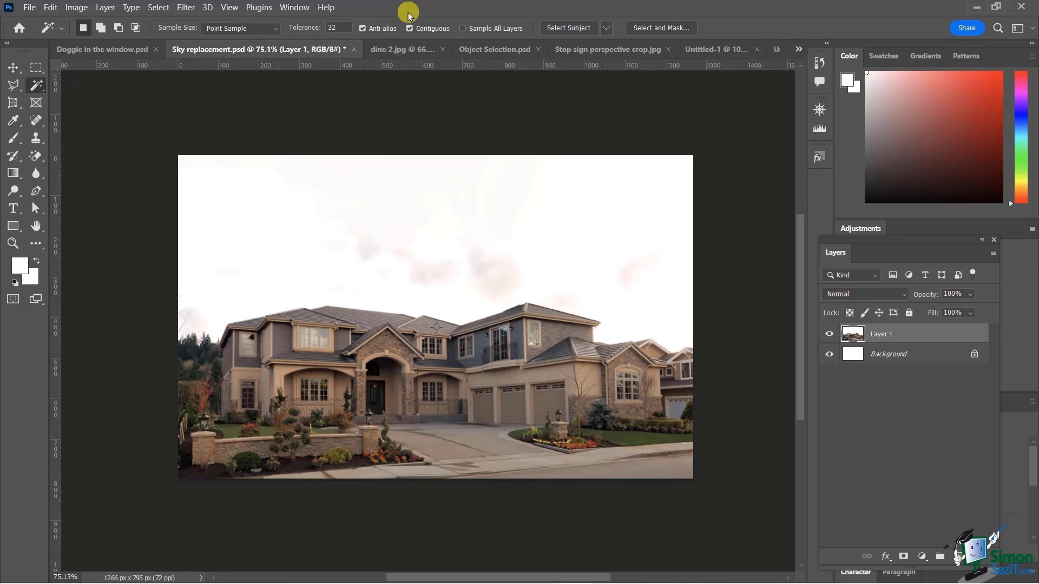
click(437, 324)
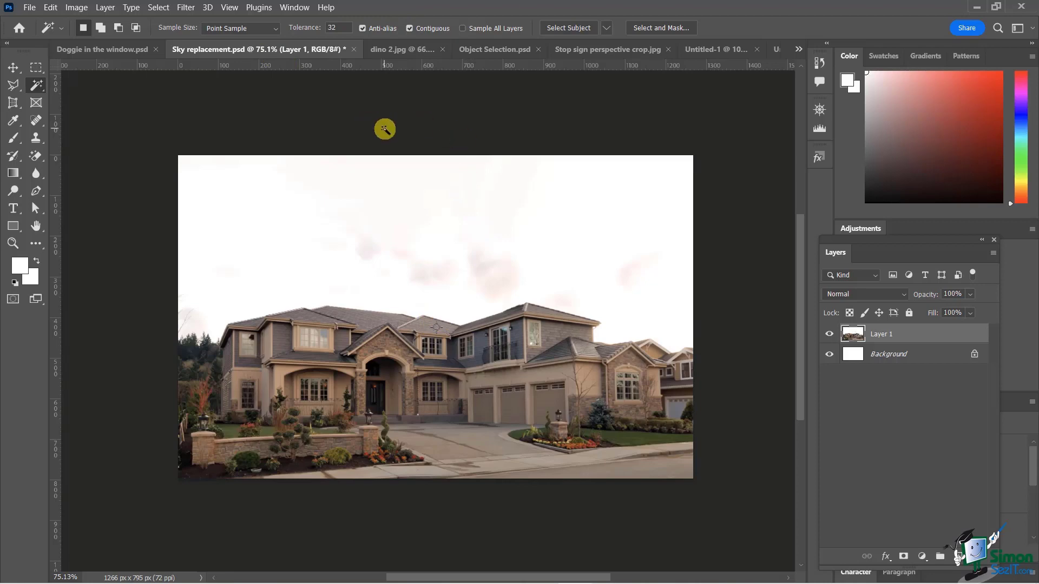
In Doggie in the window.psd, unlock the Background layer, then try selecting the brick wall with the Magic Wand at tolerance 82
click(119, 50)
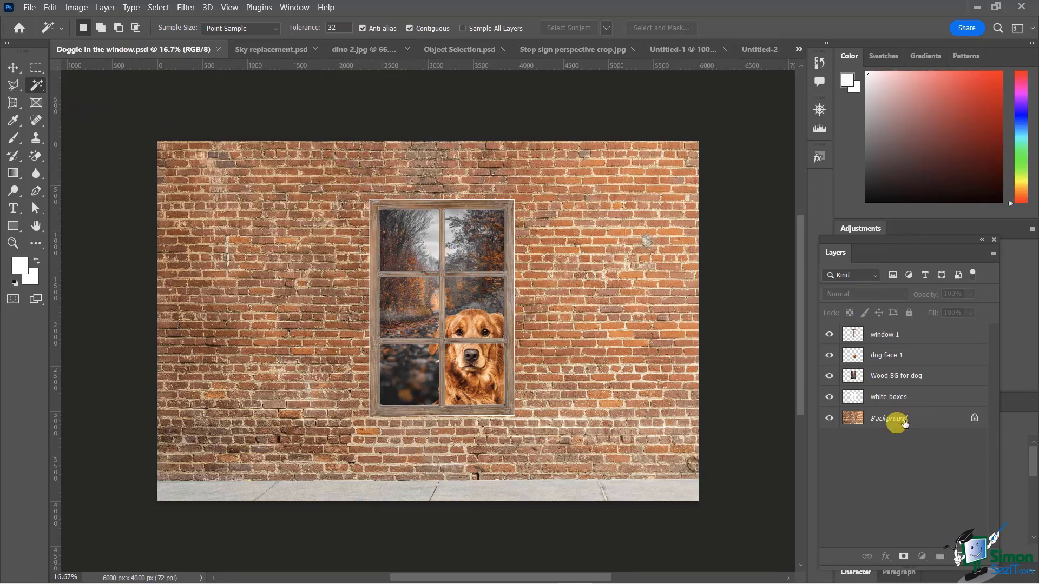
click(971, 420)
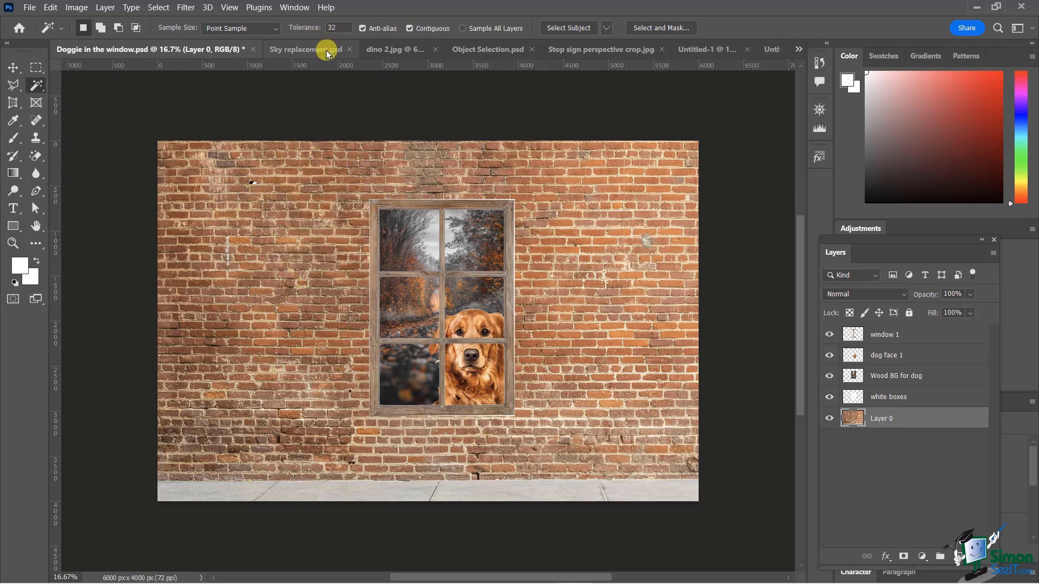
drag(305, 30, 340, 27)
click(264, 243)
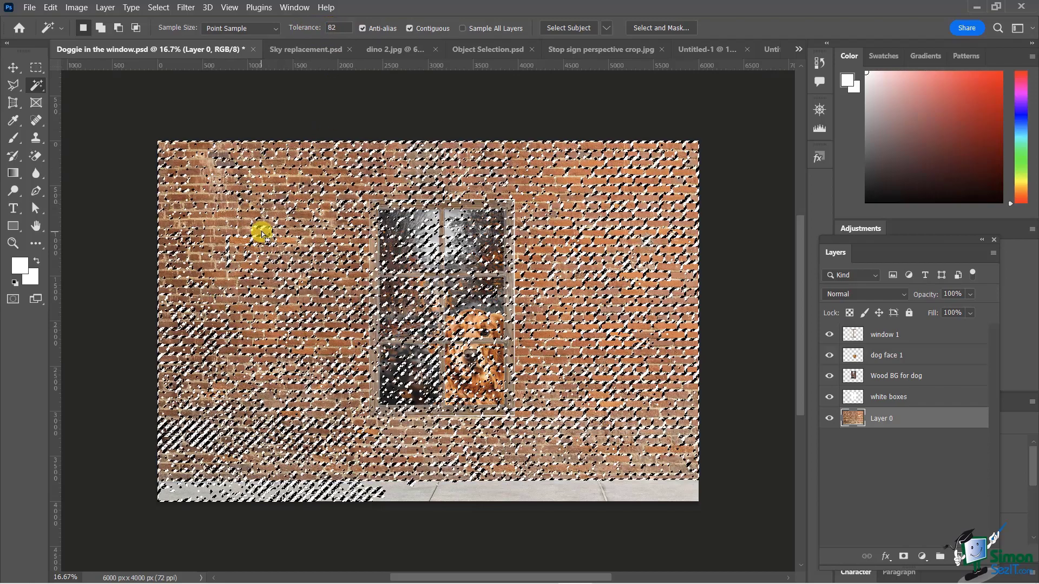
shift+click(295, 363)
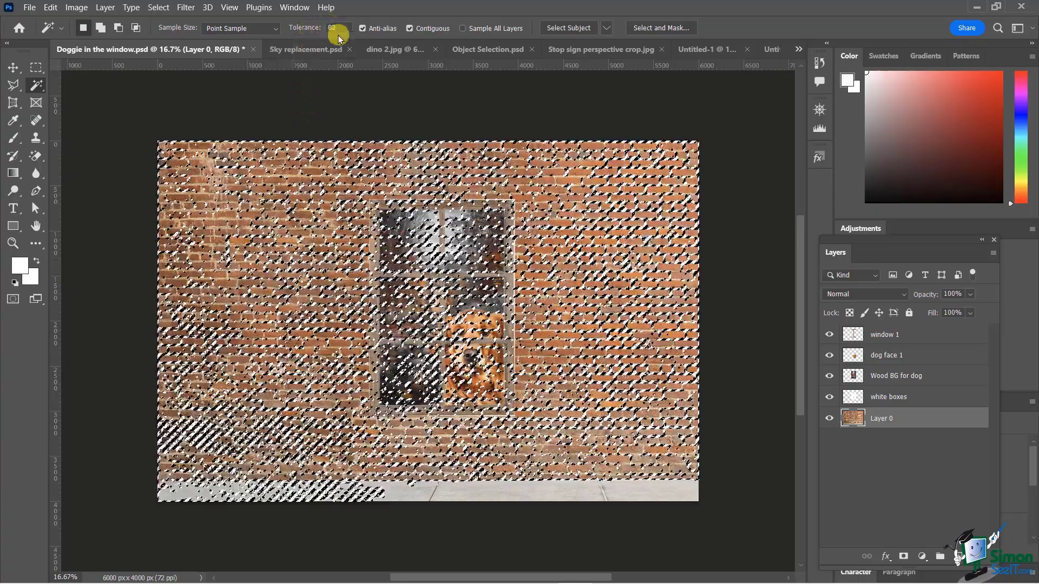
key(ctrl+d)
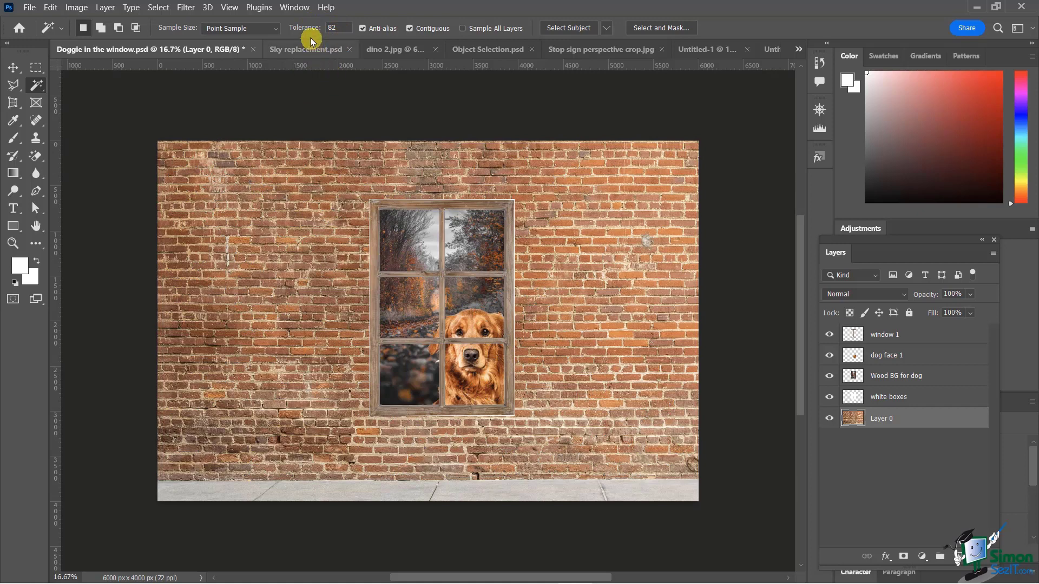
Set the Magic Wand tolerance to 31, select the dark front door in Sky replacement.psd, and clear the selection
drag(307, 28, 260, 31)
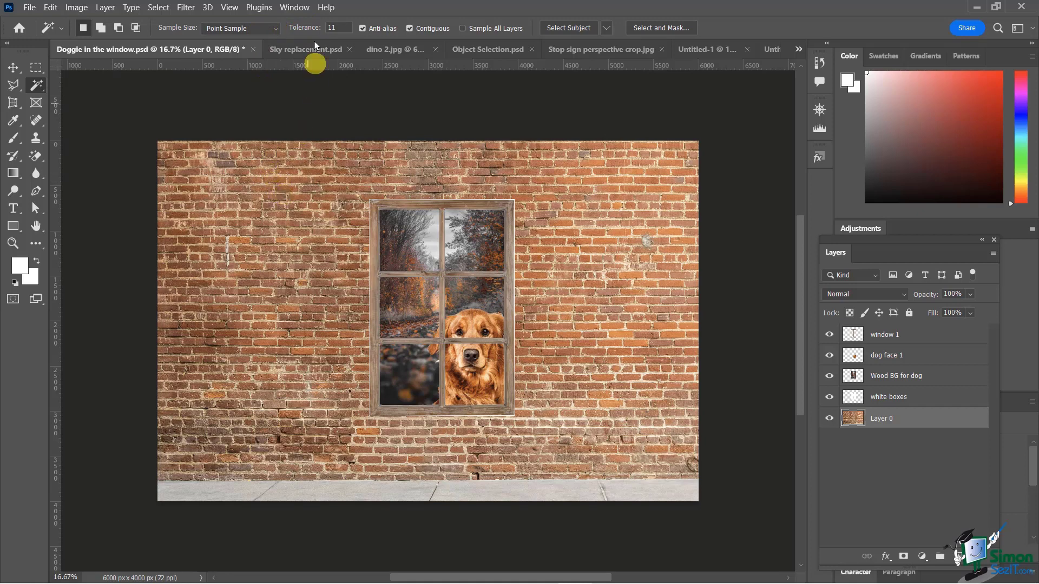
drag(301, 28, 316, 31)
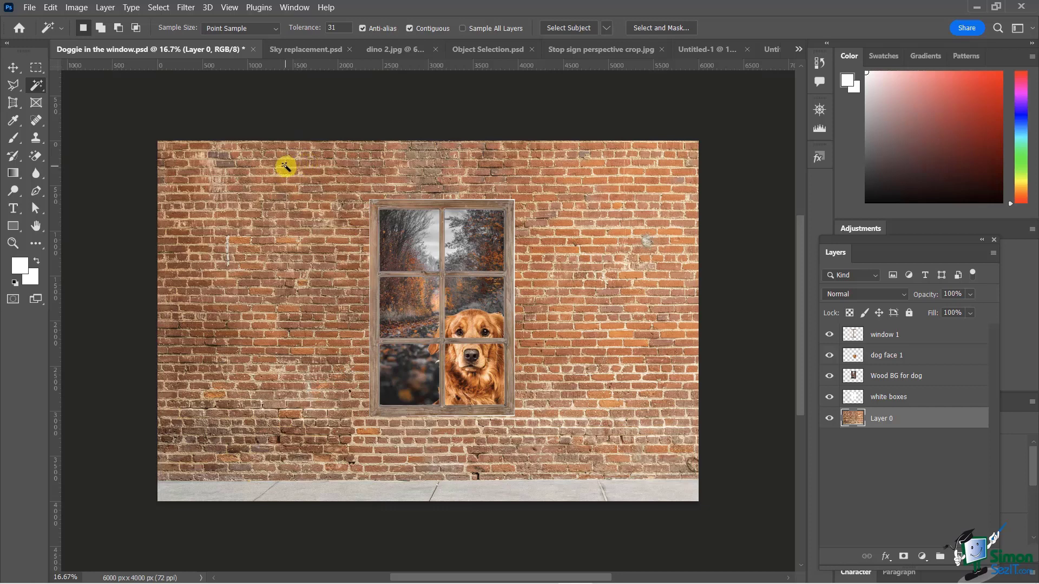
click(306, 48)
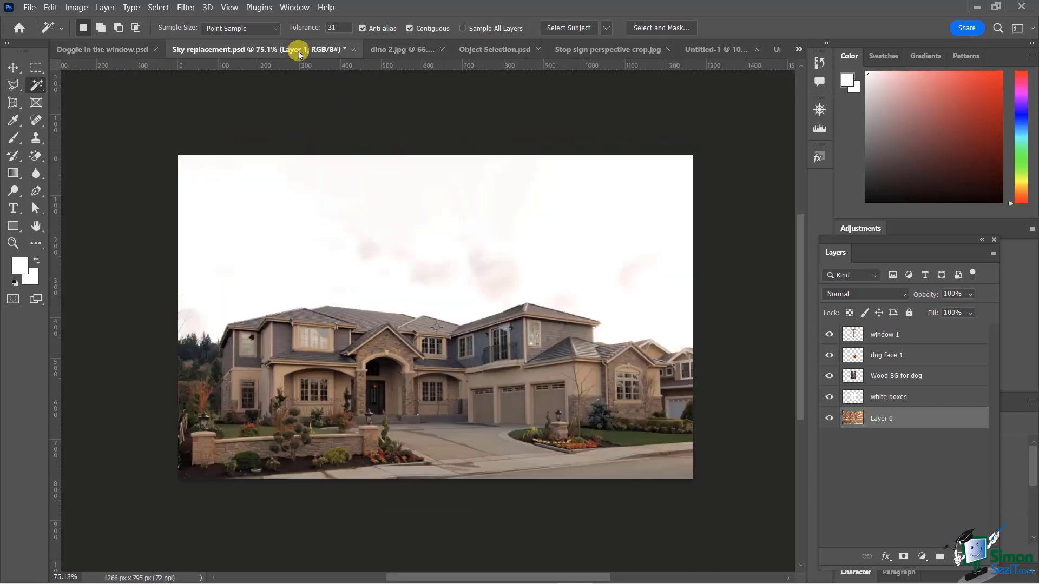
scroll(373, 383, up, 5)
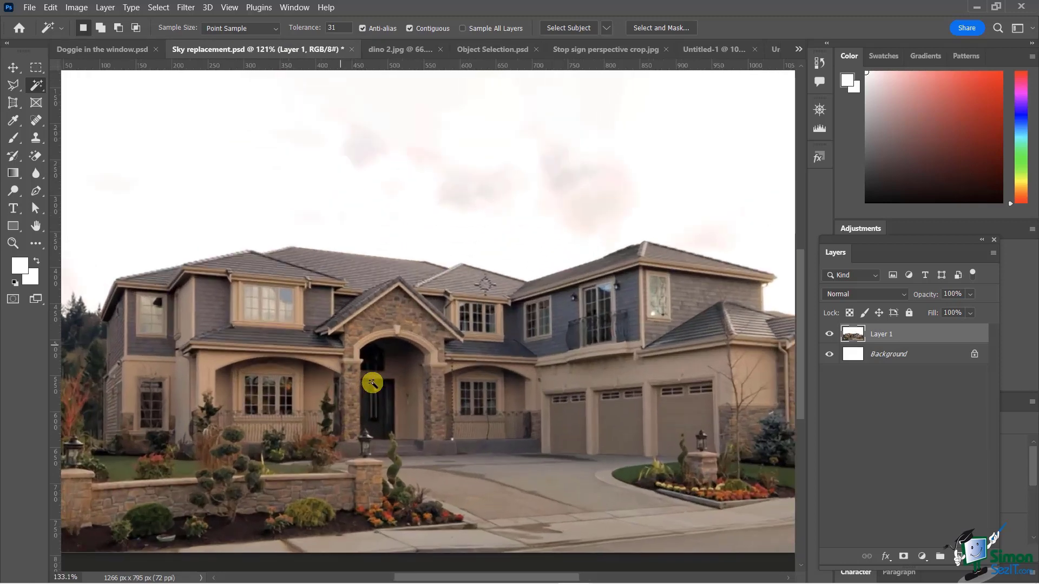
scroll(373, 383, up, 1)
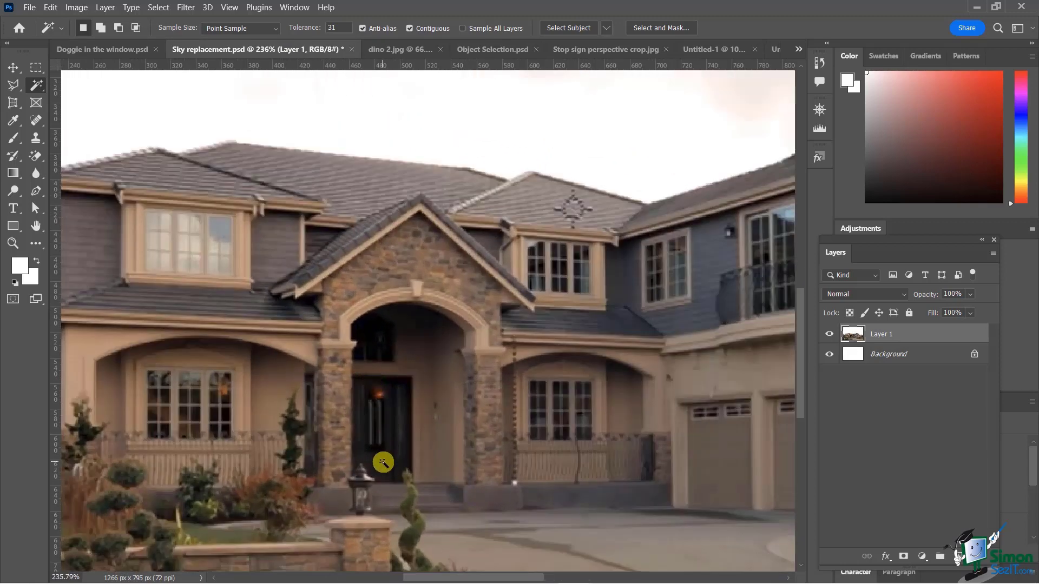
click(384, 460)
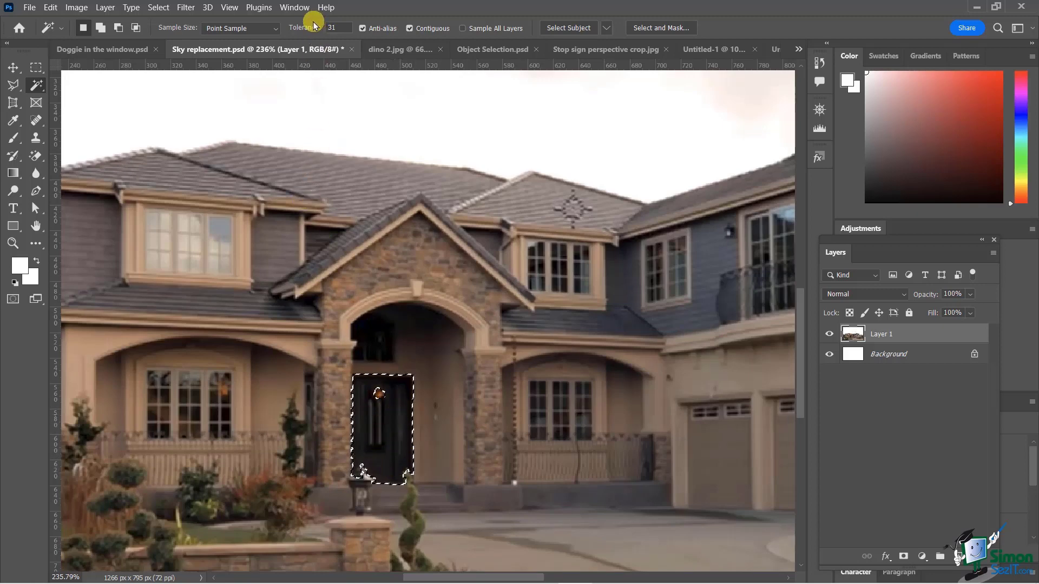
key(ctrl+d)
Reduce the Magic Wand tolerance to 13, select the front door again, and deselect it
drag(309, 30, 292, 30)
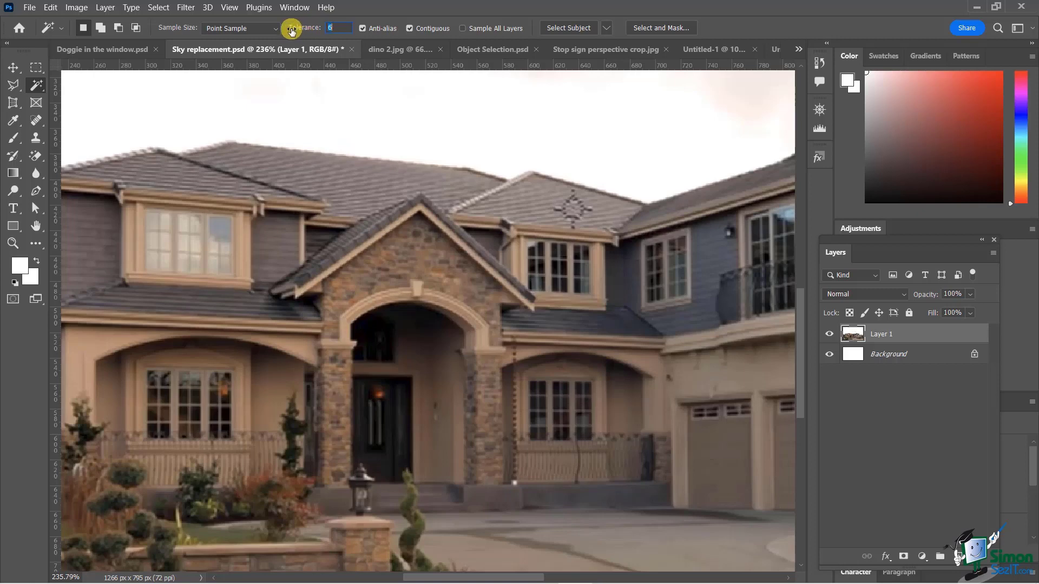
click(399, 460)
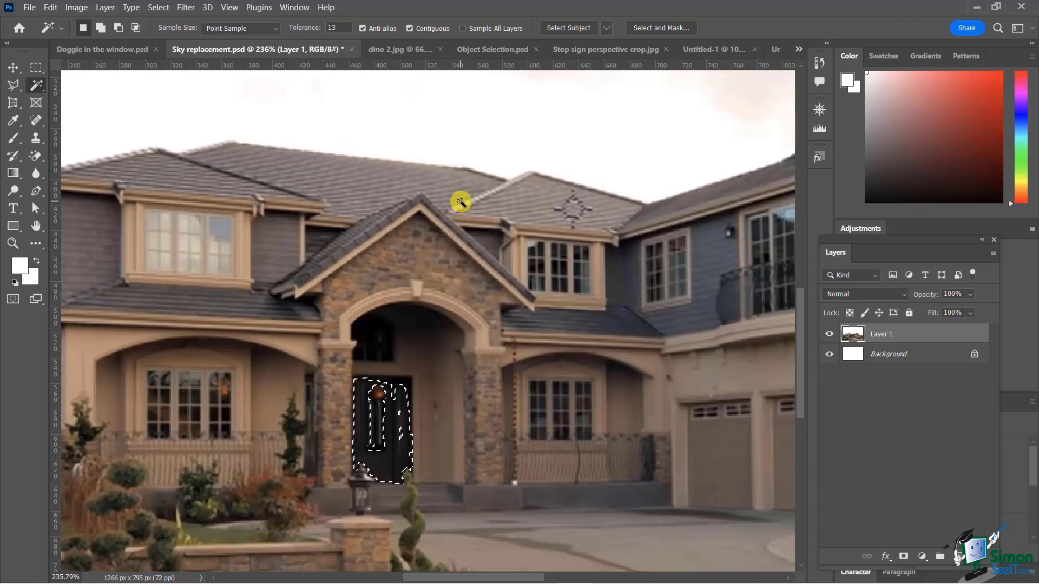
key(ctrl+d)
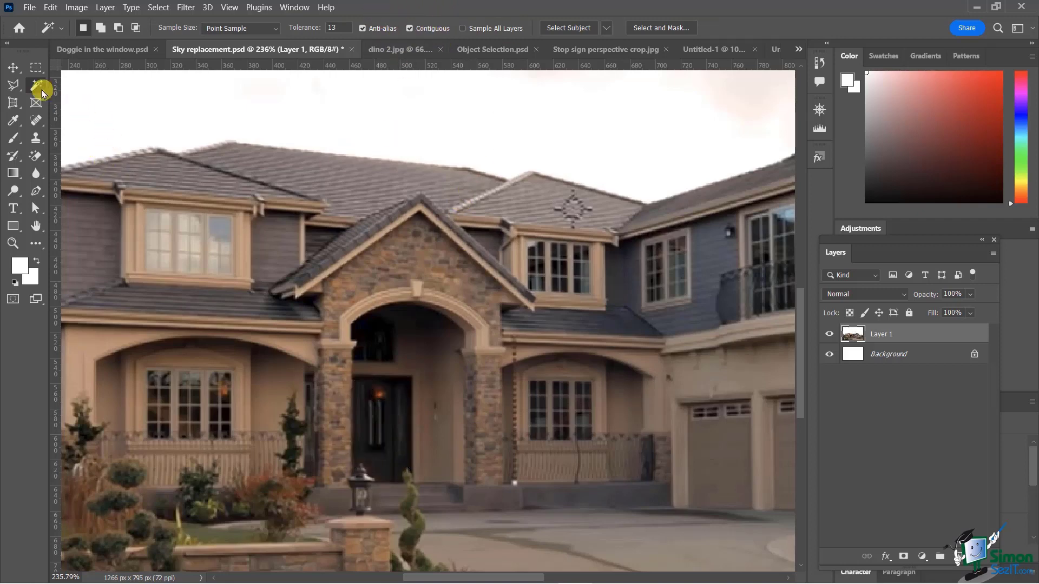
Paint a selection across the house's facade, roofs and front lawn with the Quick Selection tool, leaving out the garage doors
scroll(145, 195, down, 3)
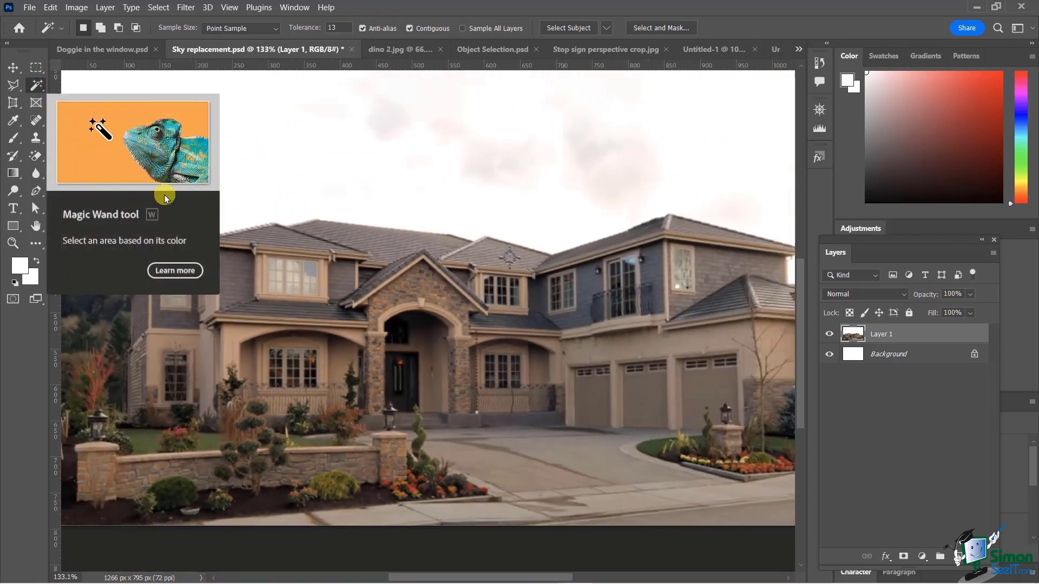
key(ctrl+0)
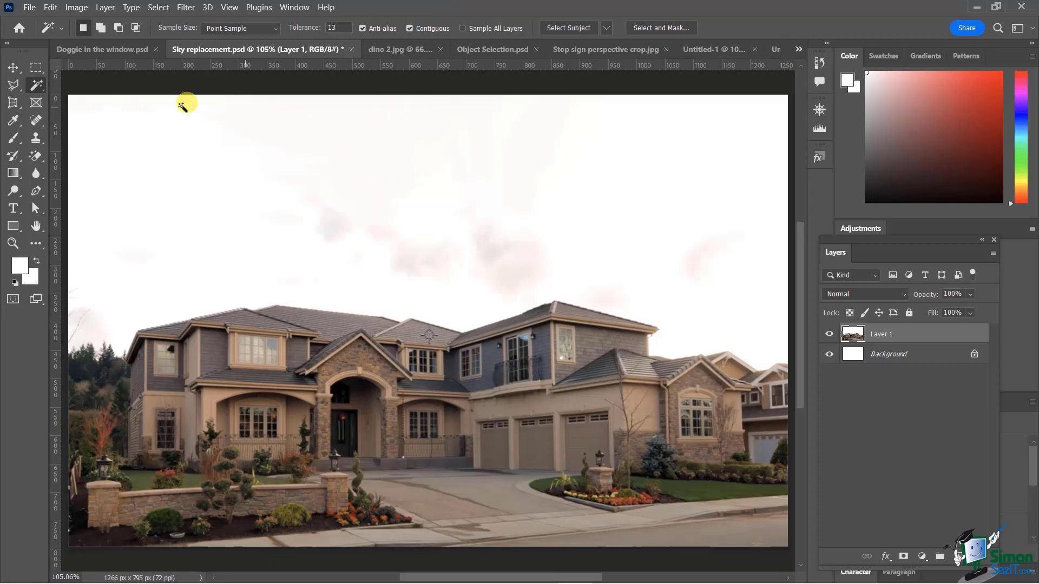
right_click(36, 85)
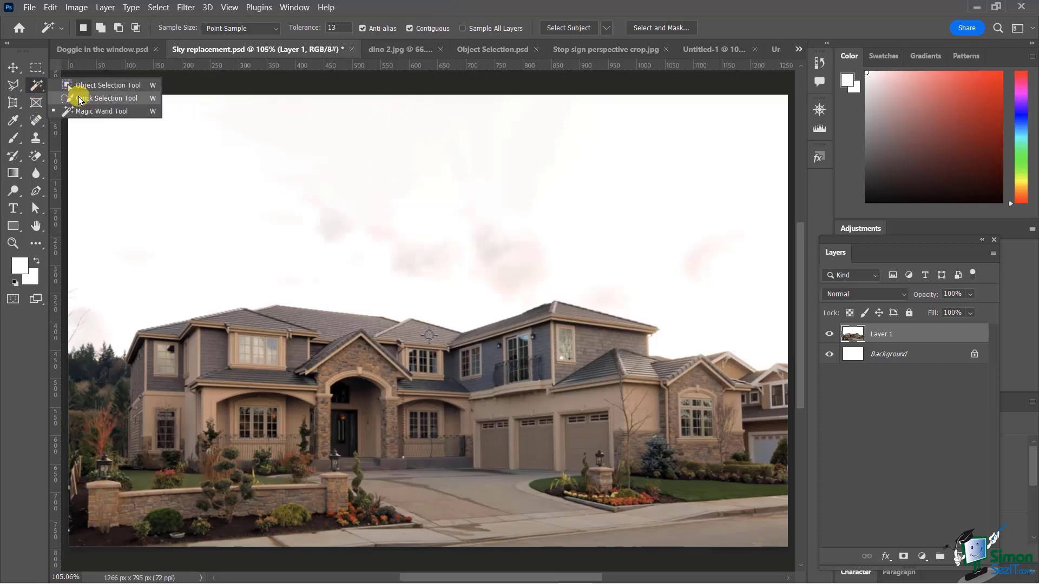
click(79, 100)
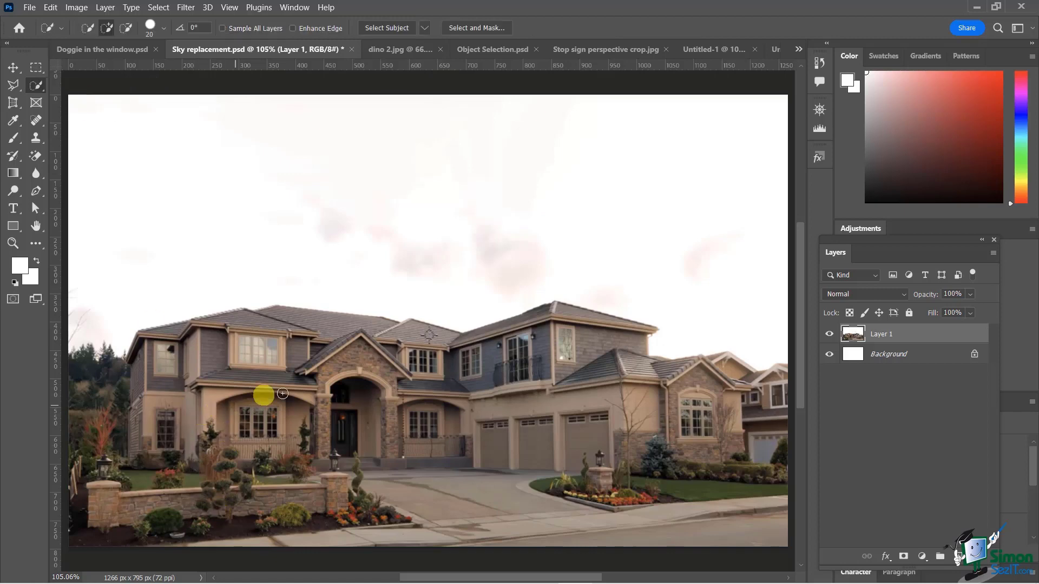
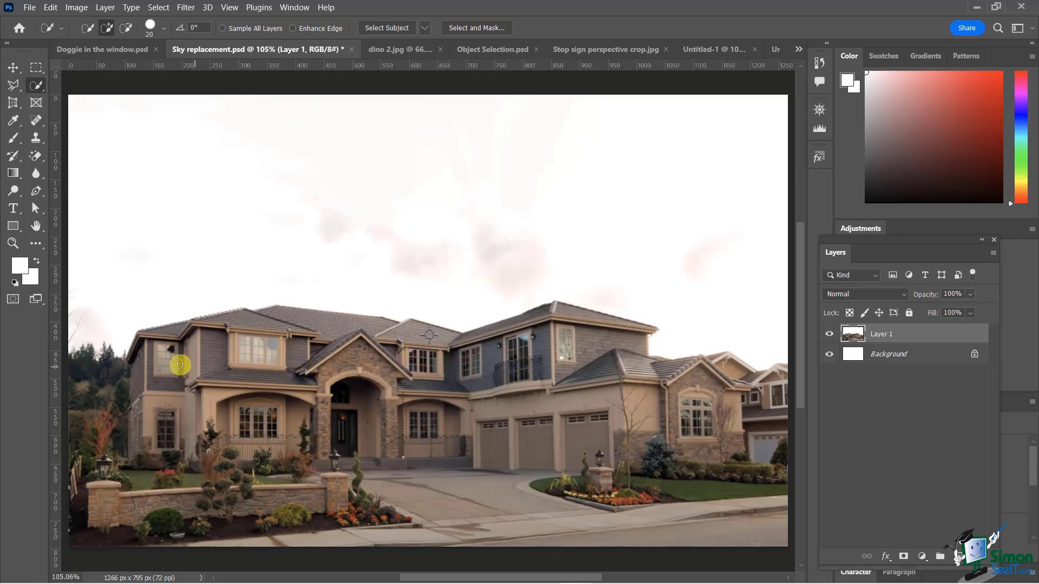
mouse_move(177, 363)
mouse_down()
mouse_move(157, 353)
mouse_move(181, 334)
mouse_move(211, 336)
mouse_move(246, 320)
mouse_move(332, 332)
mouse_move(329, 353)
mouse_move(287, 397)
mouse_move(249, 411)
mouse_move(239, 395)
mouse_move(192, 416)
mouse_up()
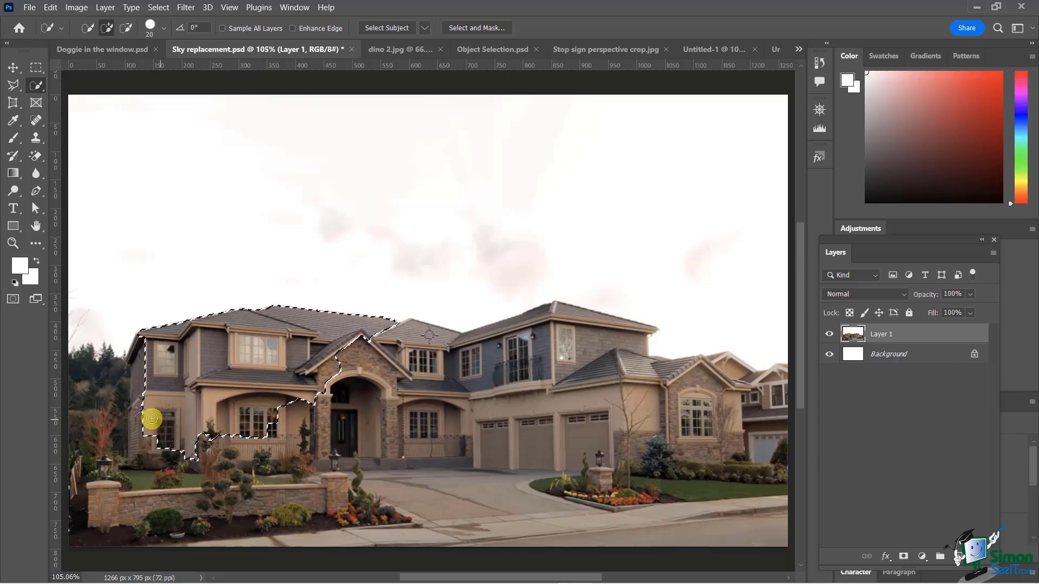
mouse_move(142, 377)
mouse_down()
mouse_move(142, 448)
mouse_move(159, 452)
mouse_move(277, 429)
mouse_move(242, 431)
mouse_move(291, 412)
mouse_move(346, 357)
mouse_move(355, 365)
mouse_move(344, 426)
mouse_move(404, 419)
mouse_move(400, 438)
mouse_move(416, 440)
mouse_move(413, 339)
mouse_move(459, 357)
mouse_move(485, 345)
mouse_move(471, 345)
mouse_move(504, 344)
mouse_move(566, 319)
mouse_move(600, 341)
mouse_move(611, 368)
mouse_move(712, 397)
mouse_move(700, 366)
mouse_move(719, 372)
mouse_move(732, 408)
mouse_move(702, 441)
mouse_move(656, 422)
mouse_move(642, 395)
mouse_move(590, 414)
mouse_up()
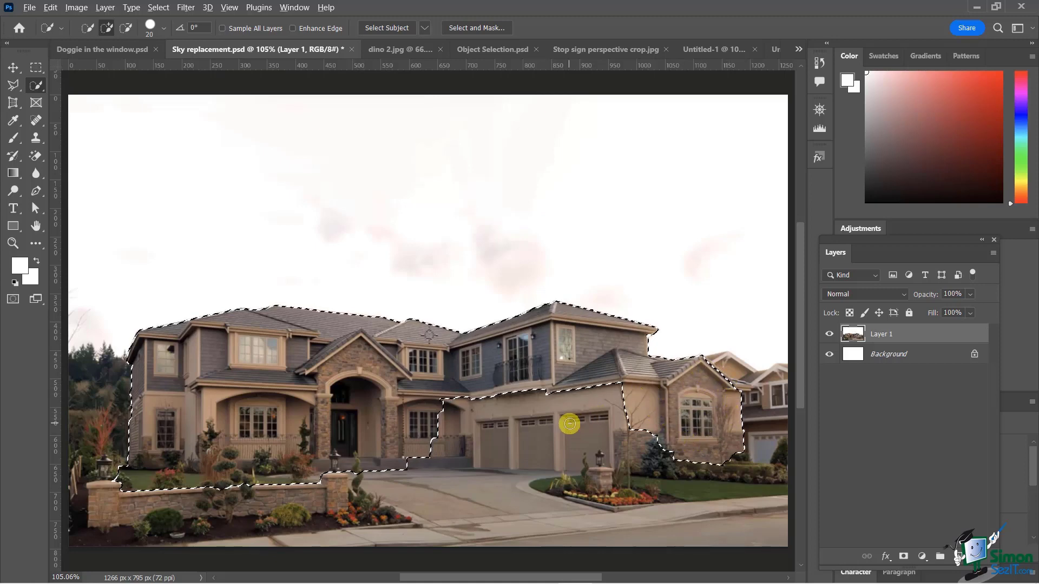
Add the garage front and the lawn and flower bed beside the driveway to the house selection
scroll(571, 423, up, 5)
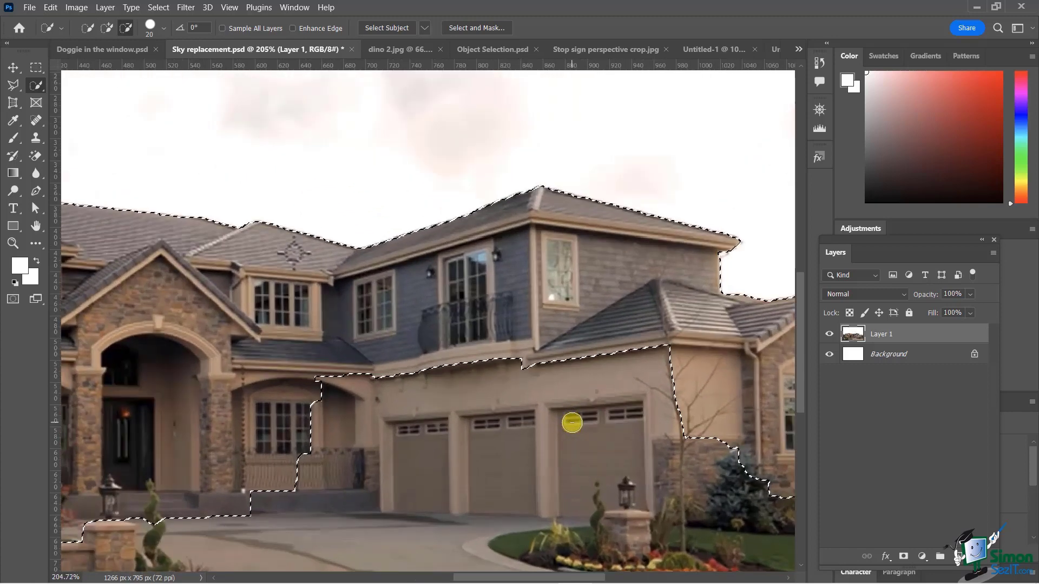
scroll(570, 421, up, 2)
drag(573, 337, 639, 343)
mouse_move(649, 409)
mouse_down()
mouse_move(647, 451)
mouse_move(476, 492)
mouse_up()
scroll(477, 490, down, 2)
scroll(479, 489, down, 3)
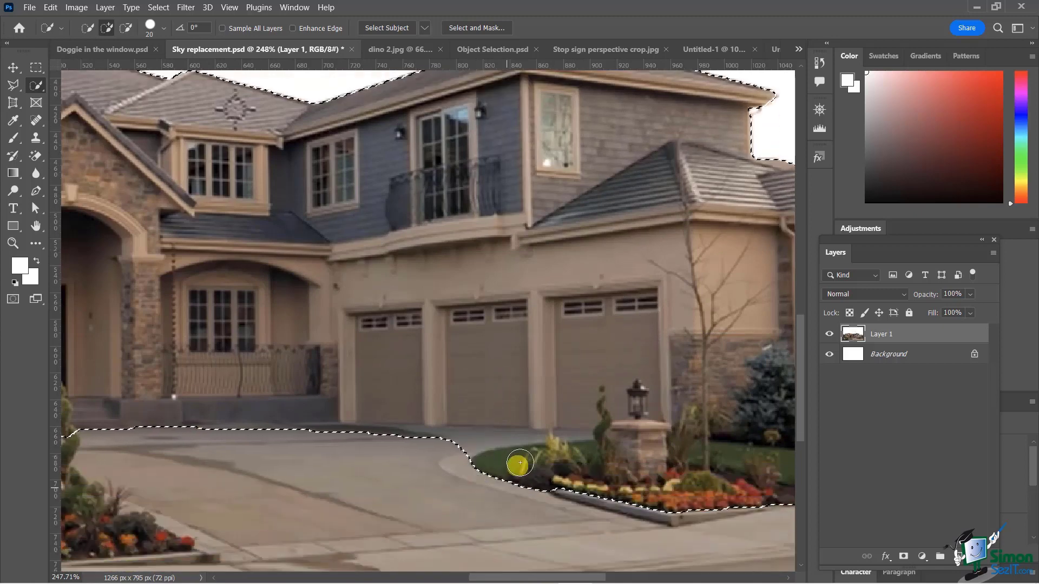
Examine the selection edge up close along the house's side wall, roofline, garden wall and driveway
drag(243, 345, 569, 321)
drag(246, 334, 587, 311)
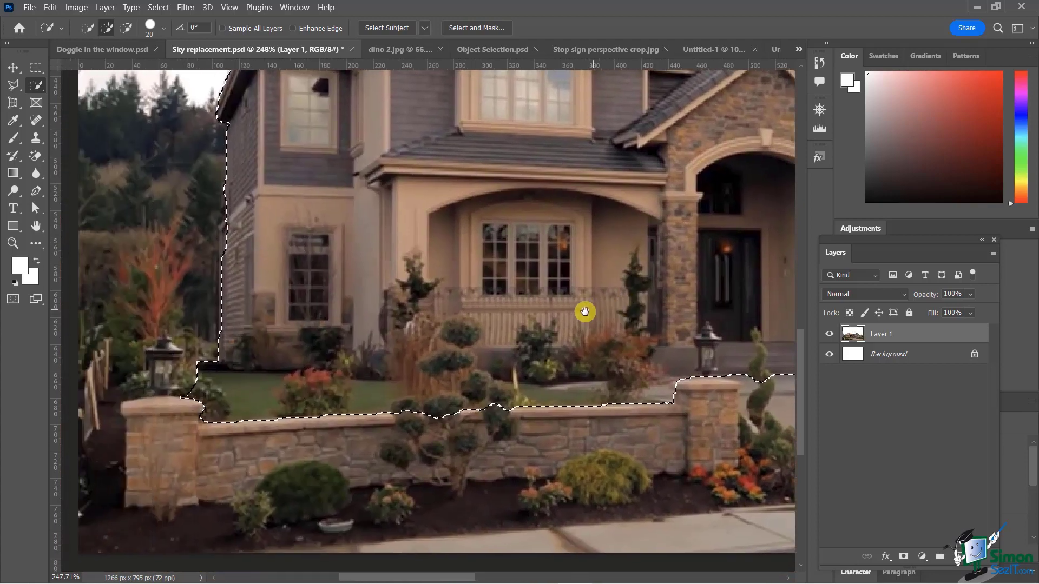
drag(238, 352, 150, 343)
mouse_move(544, 327)
mouse_down()
mouse_move(450, 334)
mouse_move(373, 271)
mouse_move(570, 377)
mouse_move(651, 385)
mouse_move(568, 324)
mouse_up()
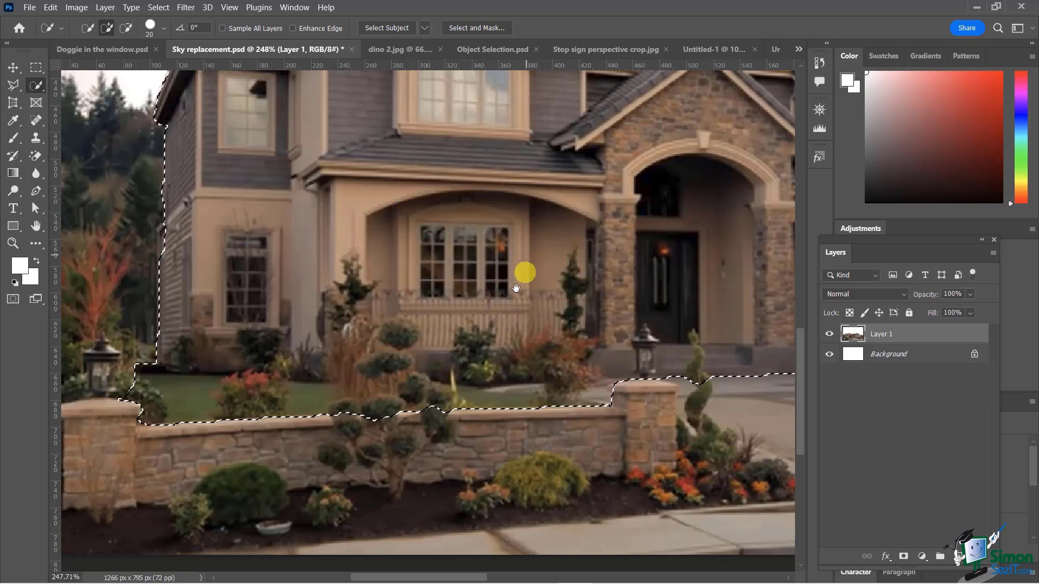
key(space)
drag(436, 285, 485, 316)
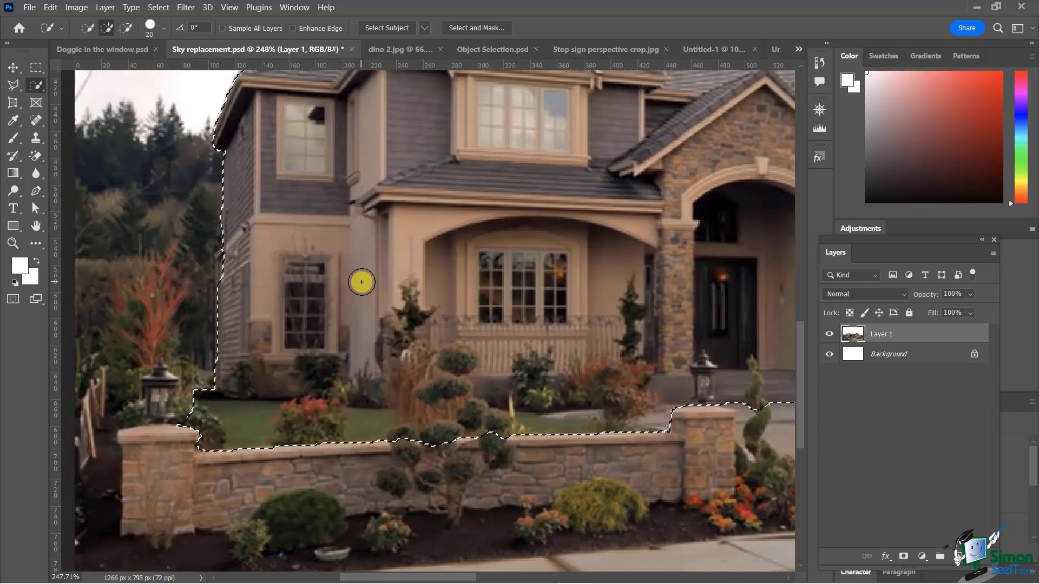
scroll(297, 328, down, 5)
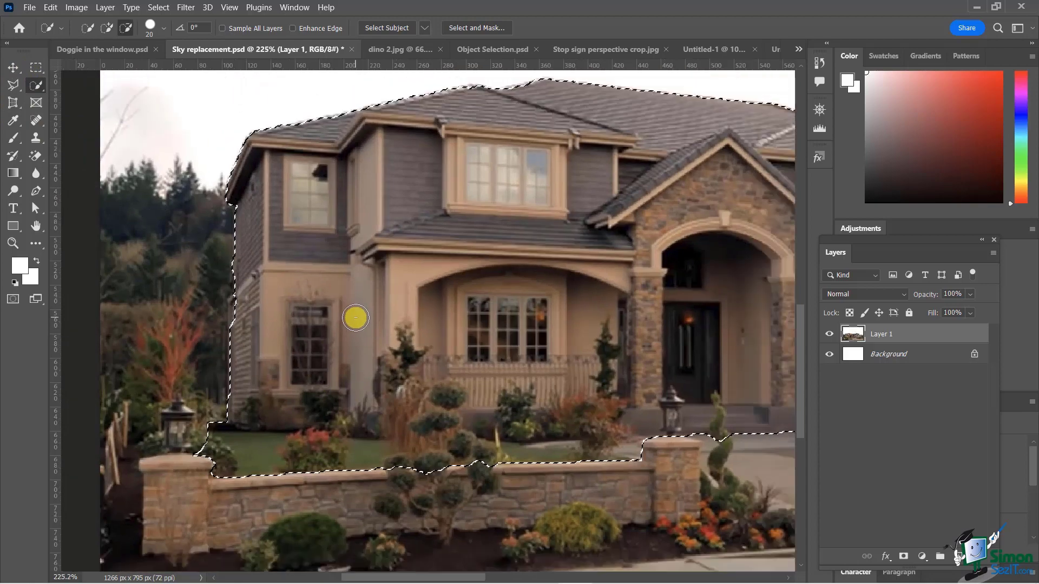
scroll(455, 320, down, 1)
scroll(572, 325, up, 2)
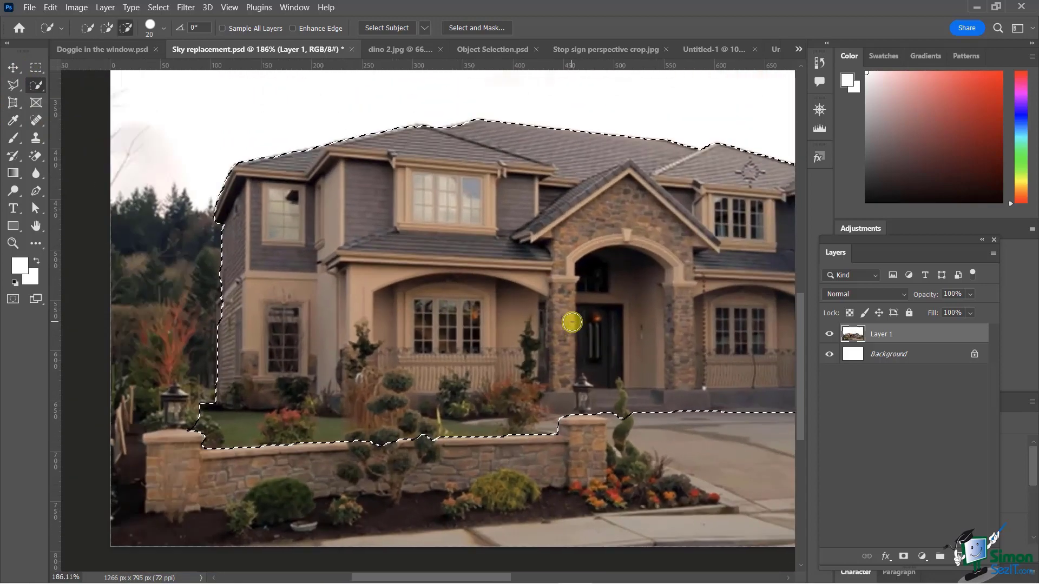
scroll(572, 322, down, 1)
scroll(572, 323, down, 1)
scroll(566, 306, down, 1)
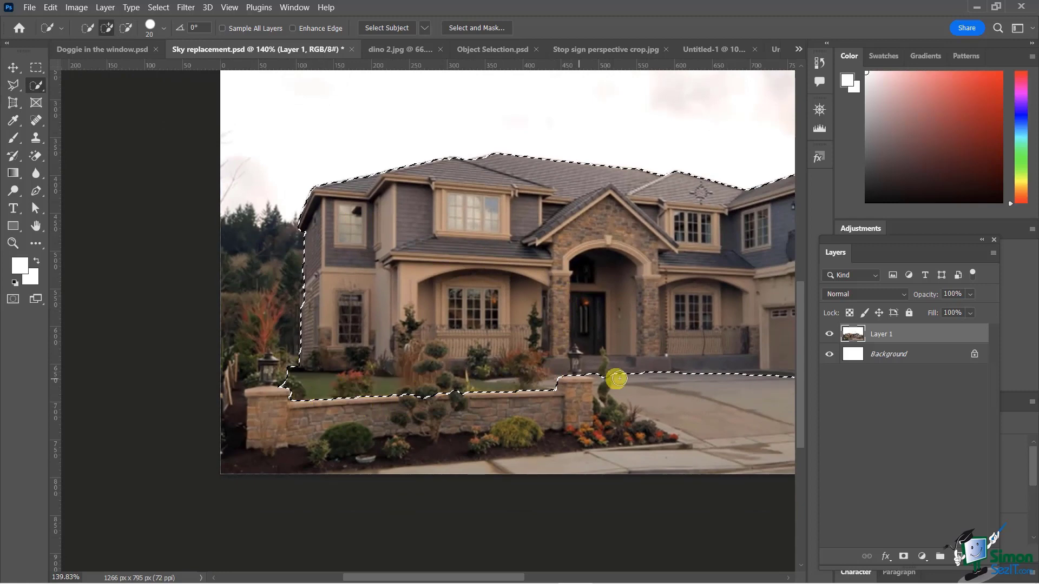
drag(521, 332, 203, 340)
drag(469, 334, 739, 301)
drag(359, 301, 360, 328)
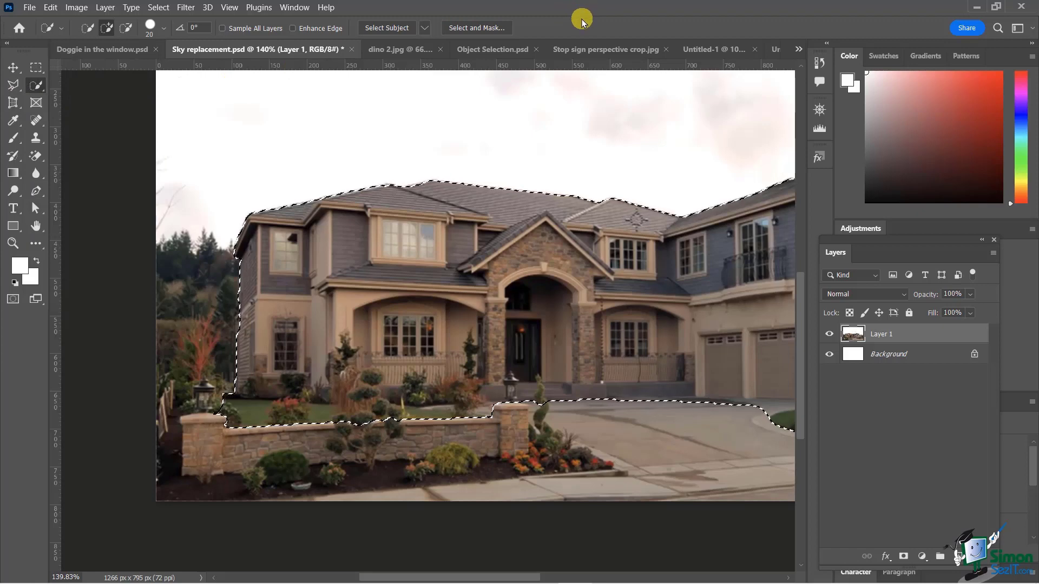
right_click(38, 87)
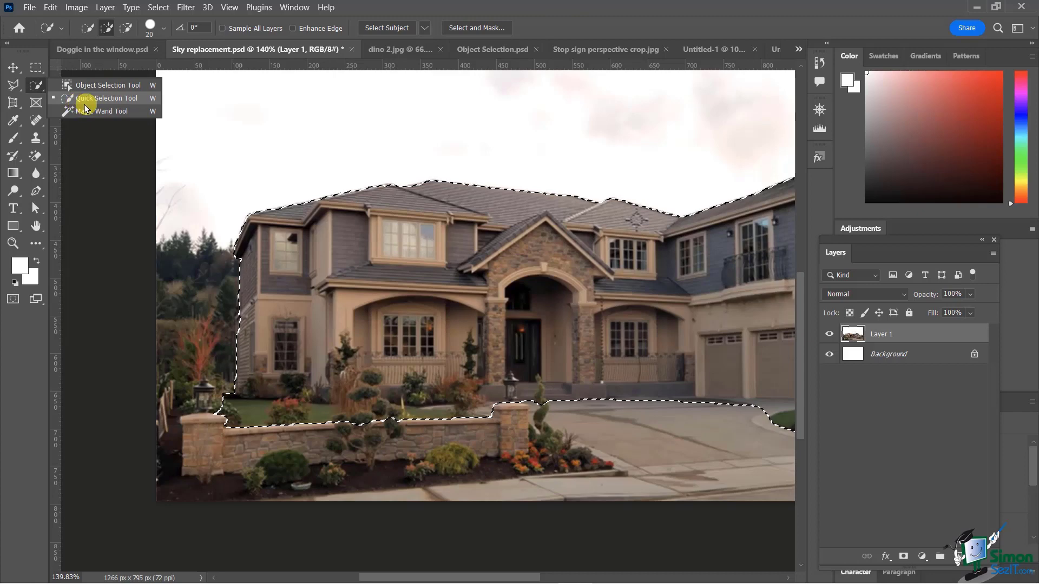
click(611, 23)
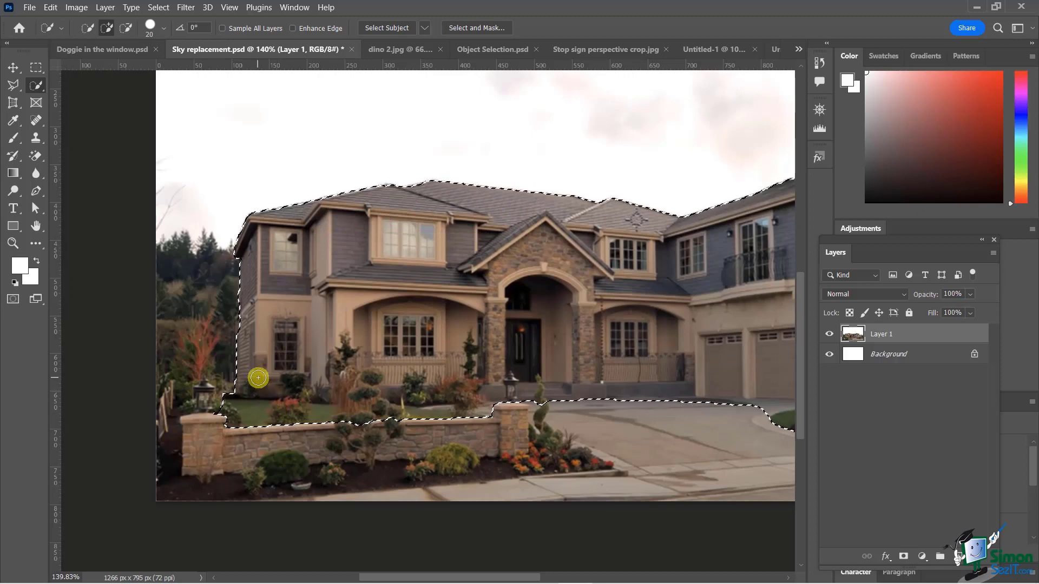
Subtract the front lawn behind the stone wall and the lawn and flower bed beside the driveway from the house selection
key(alt)
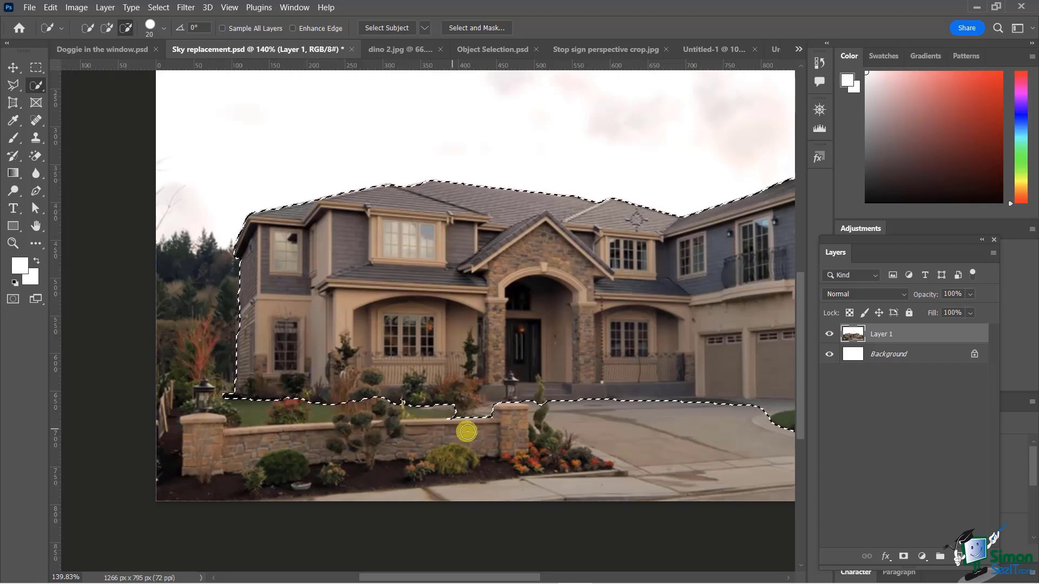
click(483, 422)
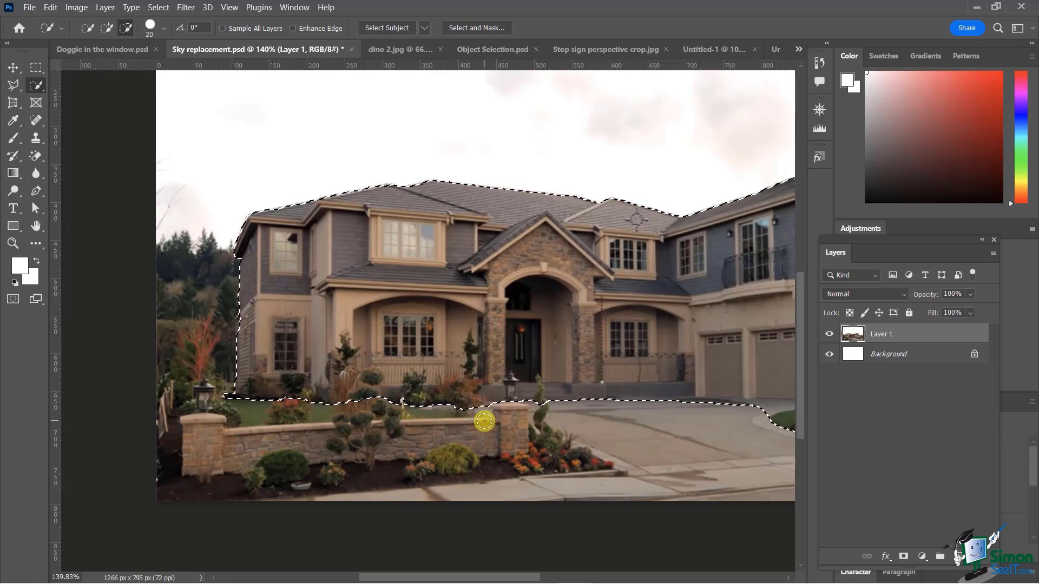
drag(713, 420, 420, 432)
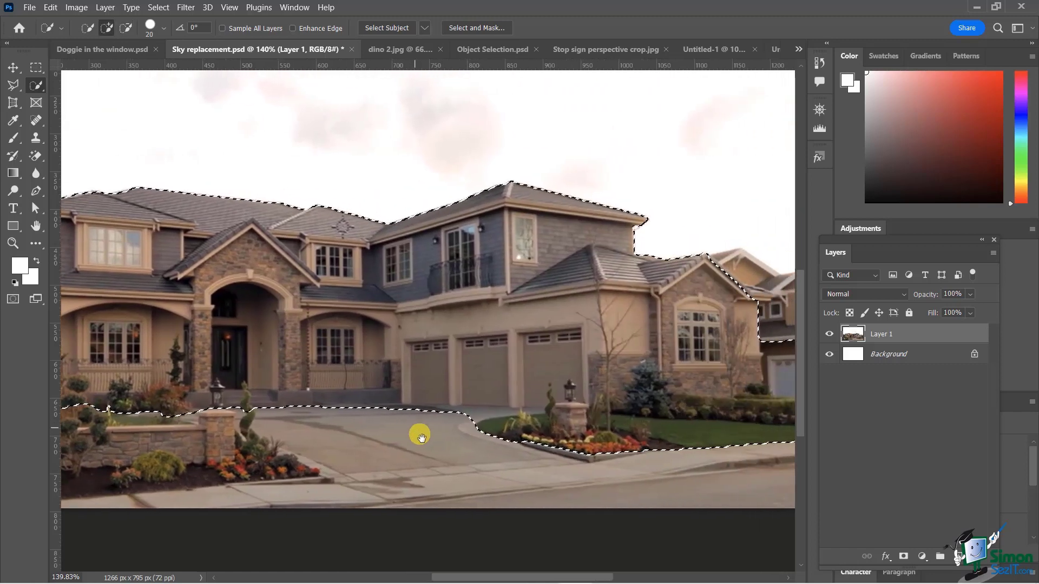
drag(523, 447, 295, 420)
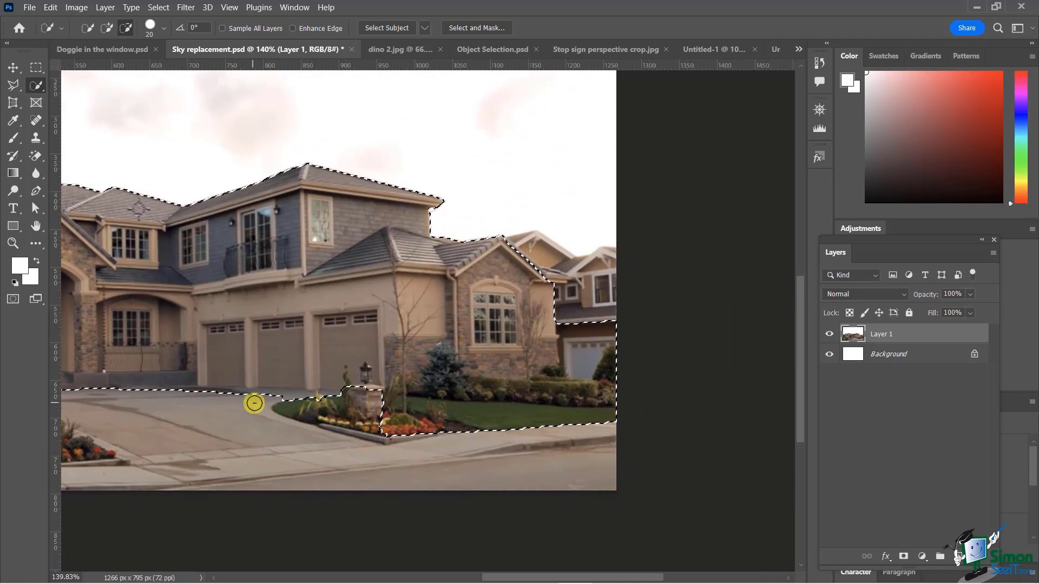
drag(316, 405, 293, 406)
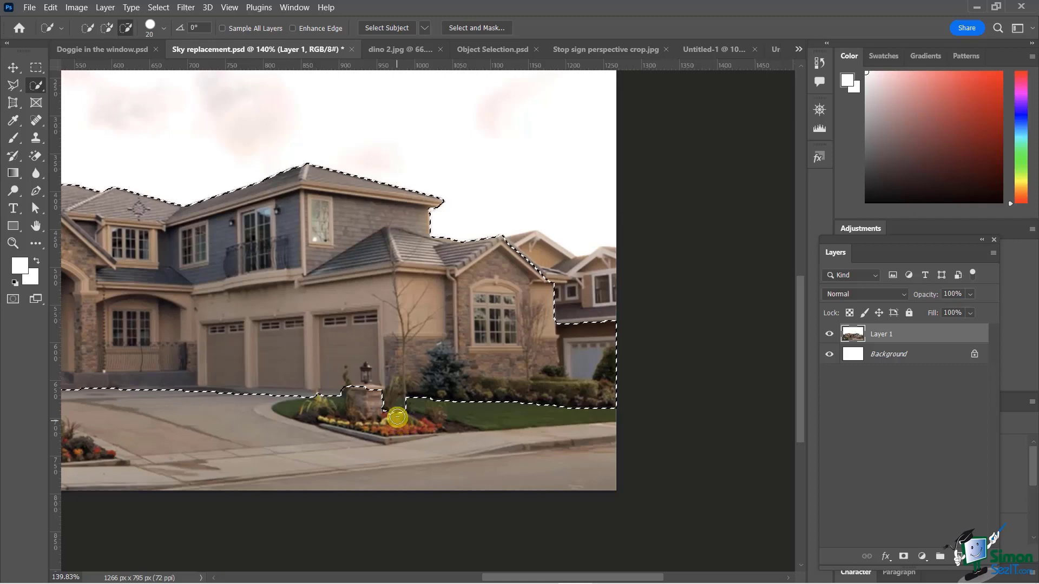
alt+click(391, 412)
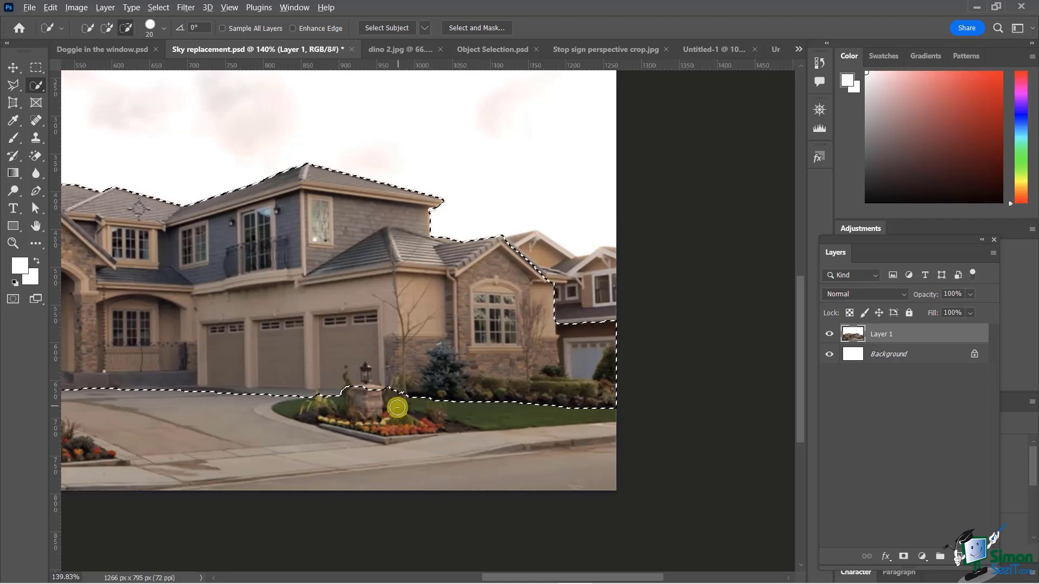
Try adding the driveway in front of the garage to the house selection and subtract it again
scroll(394, 410, down, 3)
scroll(397, 407, down, 4)
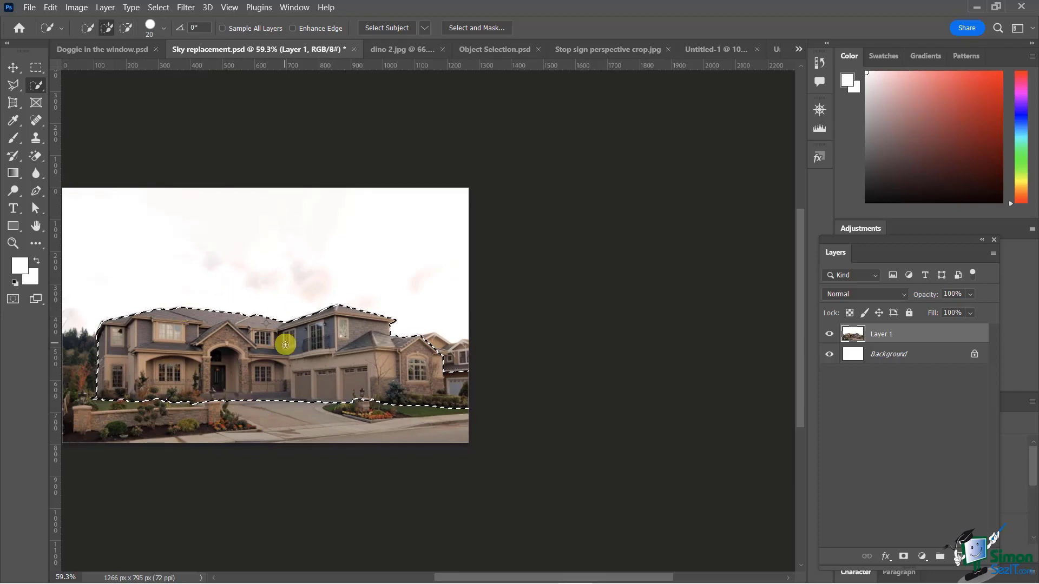
scroll(291, 363, up, 3)
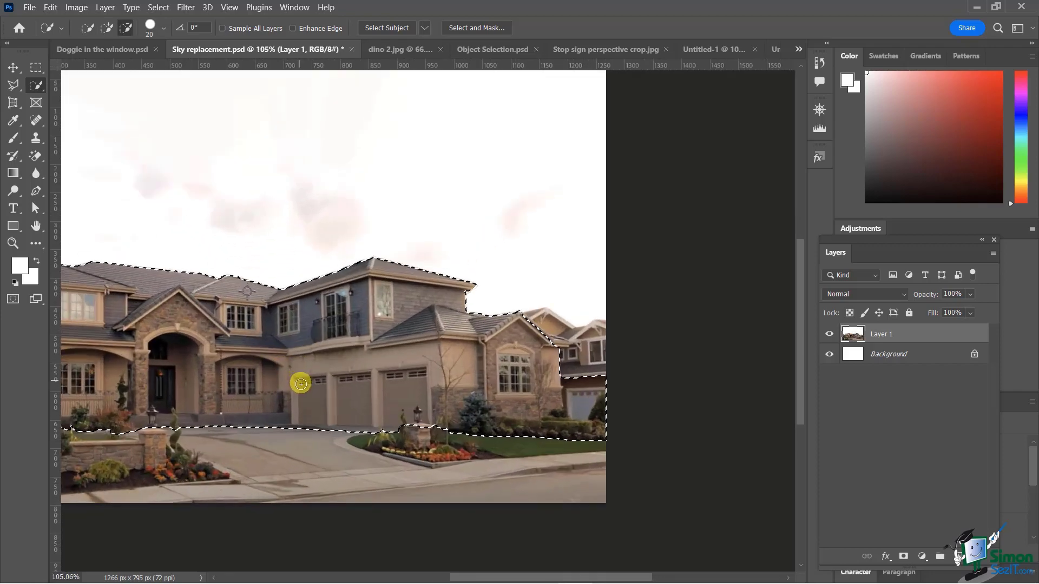
mouse_move(299, 417)
mouse_down()
mouse_move(270, 440)
mouse_move(216, 443)
mouse_move(319, 438)
mouse_move(348, 457)
mouse_up()
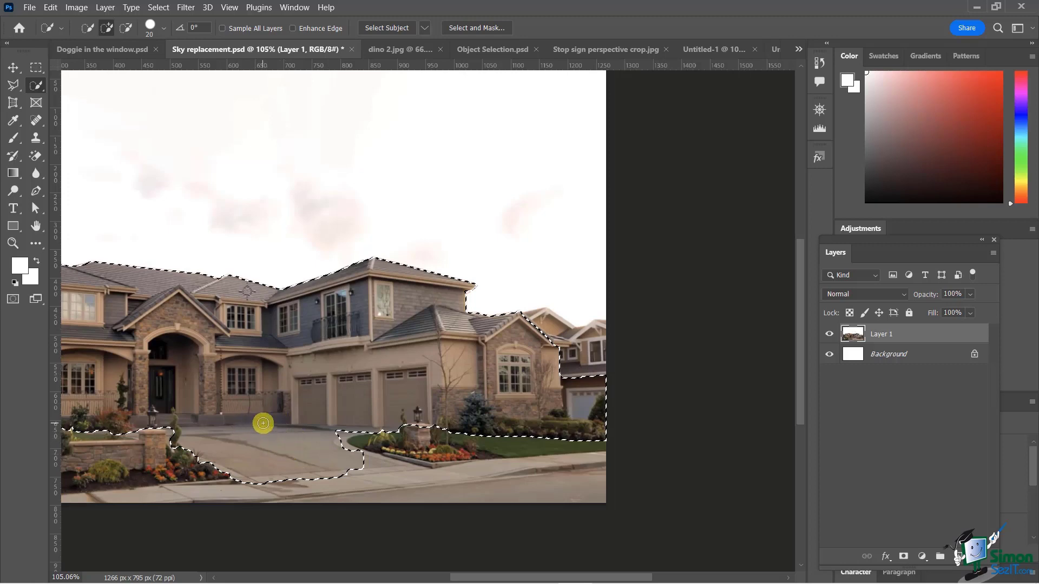
click(107, 28)
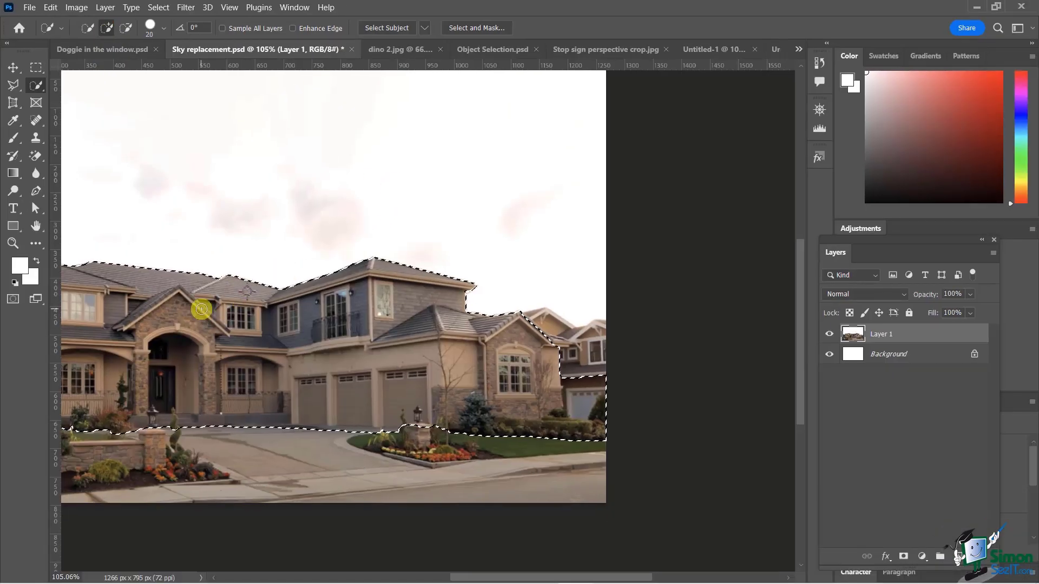
drag(342, 436, 390, 452)
scroll(416, 429, down, 3)
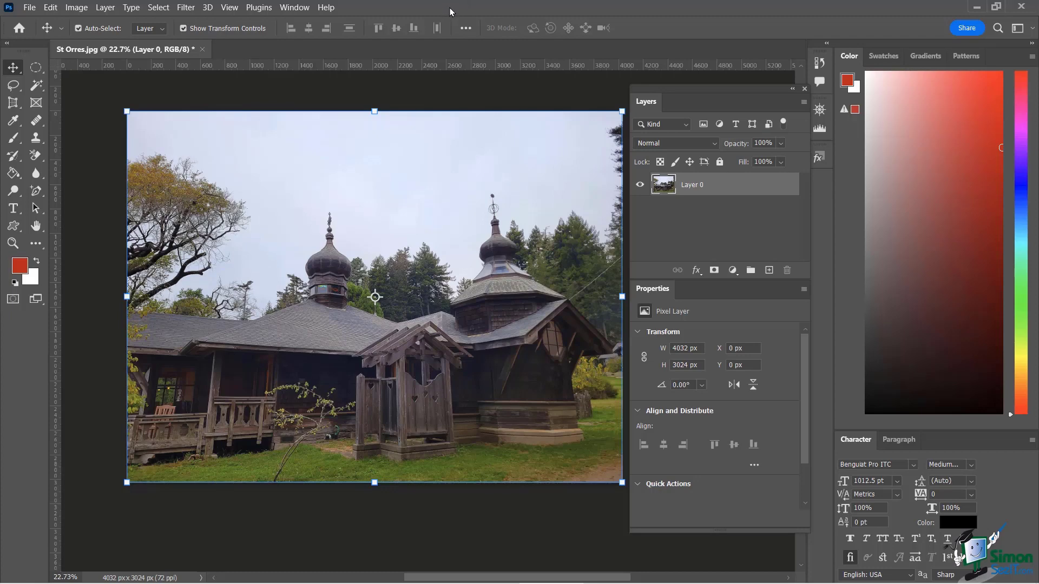
In St Orres.jpg, draw a freehand Lasso selection around the left onion dome and add a loop around the right domed tower
click(14, 86)
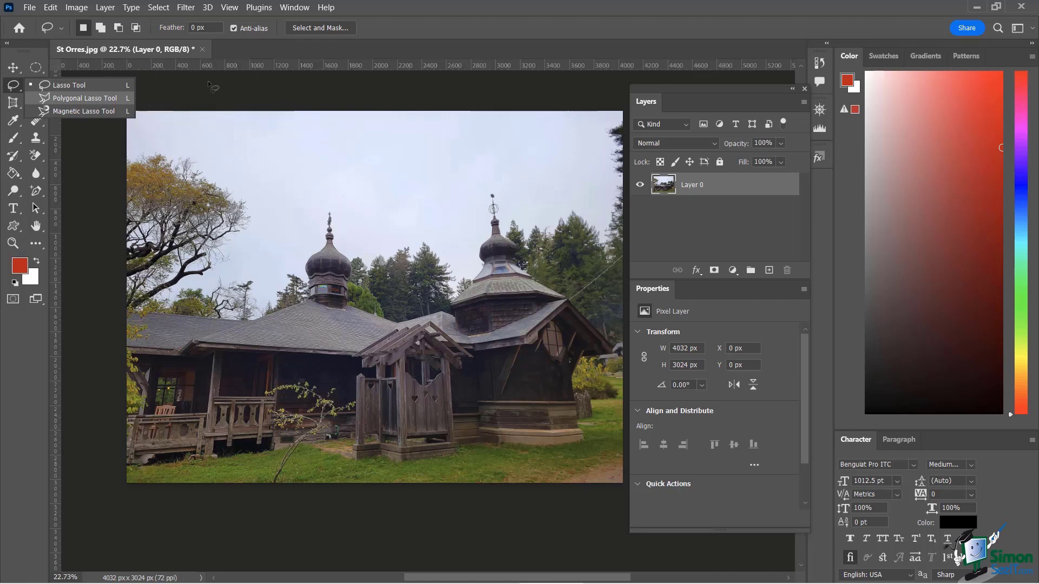
click(61, 86)
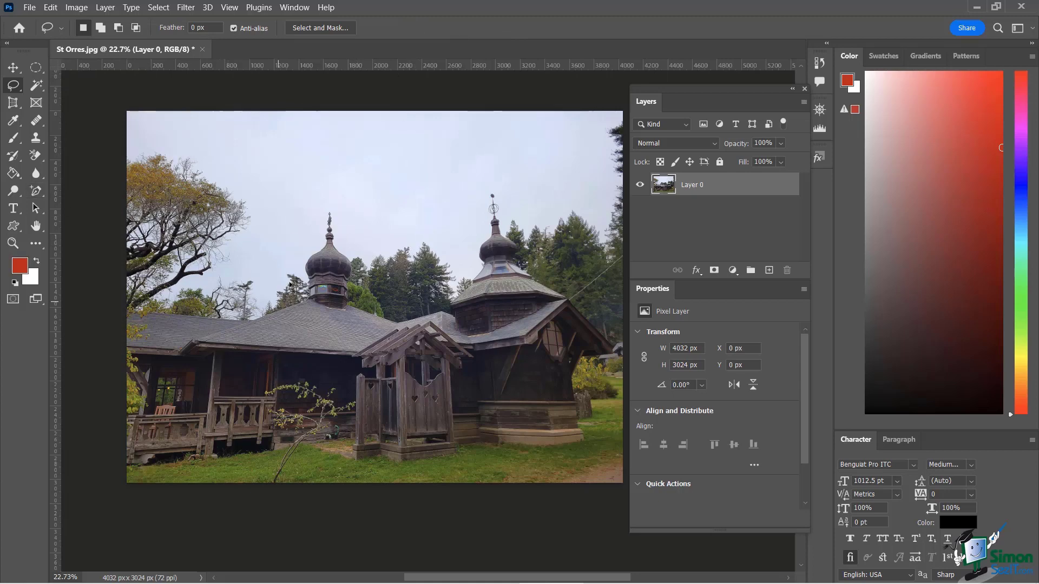
mouse_move(336, 198)
mouse_down()
mouse_move(301, 233)
mouse_move(297, 289)
mouse_move(319, 320)
mouse_up()
drag(378, 283, 333, 201)
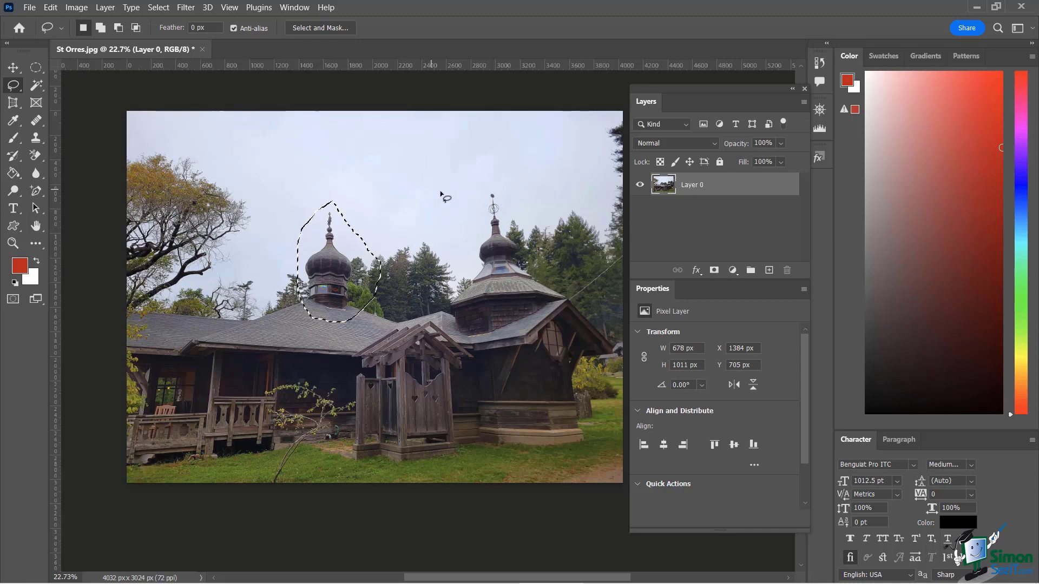
key(shift)
mouse_move(480, 181)
mouse_down()
mouse_move(443, 263)
mouse_move(451, 345)
mouse_move(525, 347)
mouse_move(578, 303)
mouse_move(586, 223)
mouse_move(481, 182)
mouse_up()
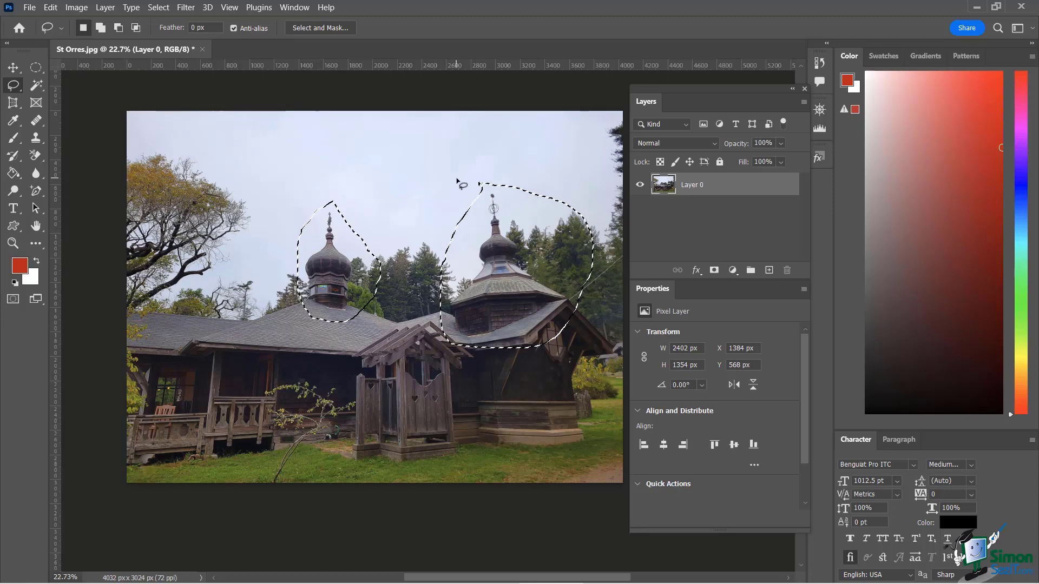
Subtract the pointed sliver above the right tower's spire from the selection with the Lasso, and deselect everything
key(alt)
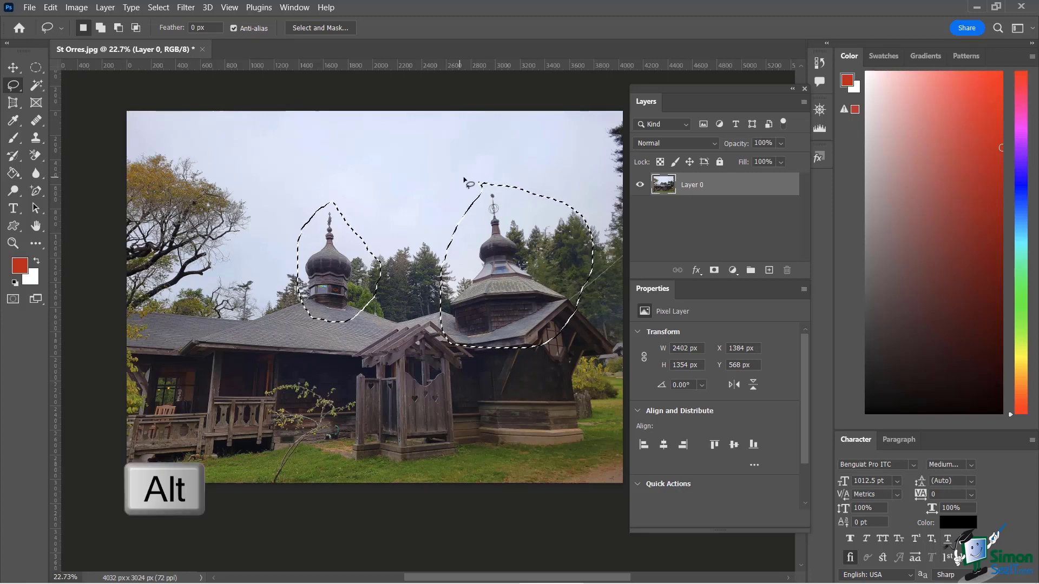
key(alt)
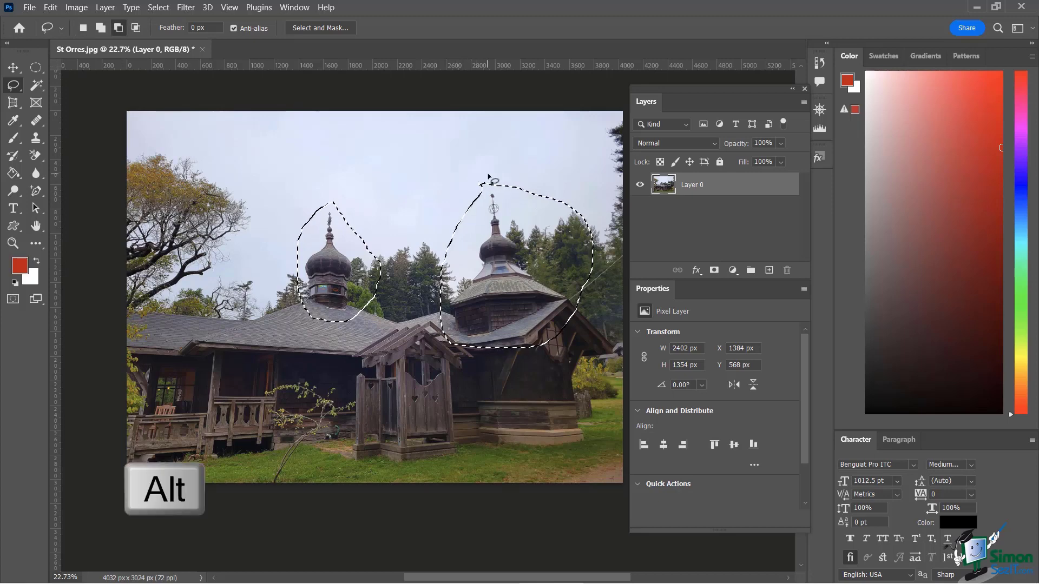
mouse_move(487, 174)
mouse_down()
mouse_move(468, 185)
mouse_move(500, 179)
mouse_move(485, 180)
mouse_up()
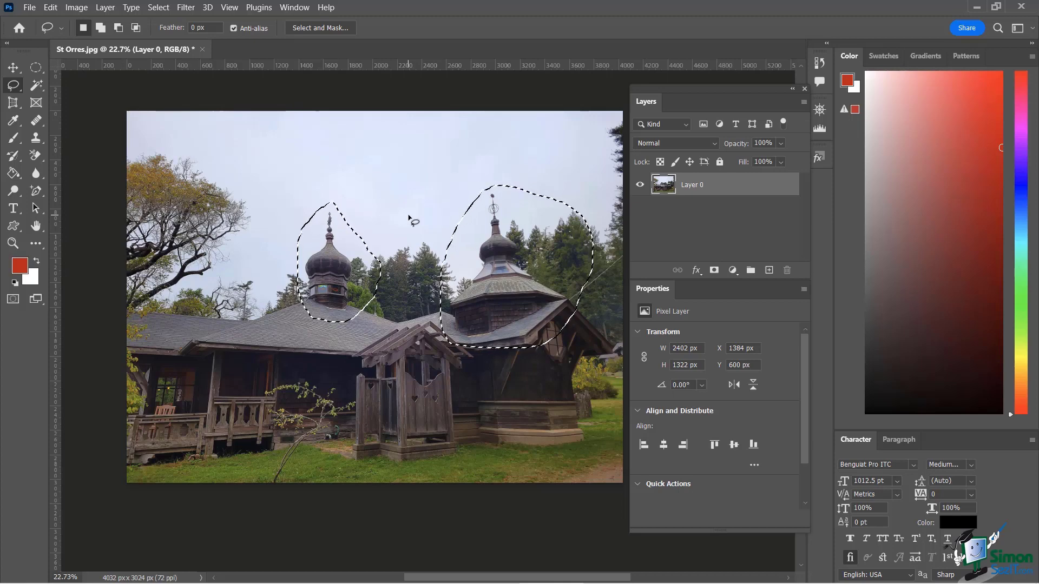
right_click(321, 252)
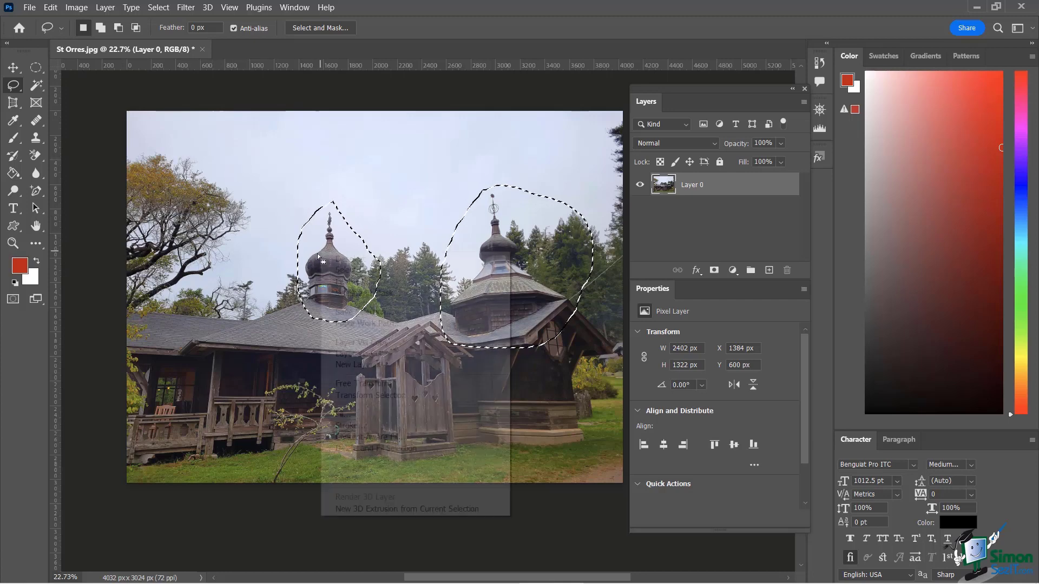
click(350, 259)
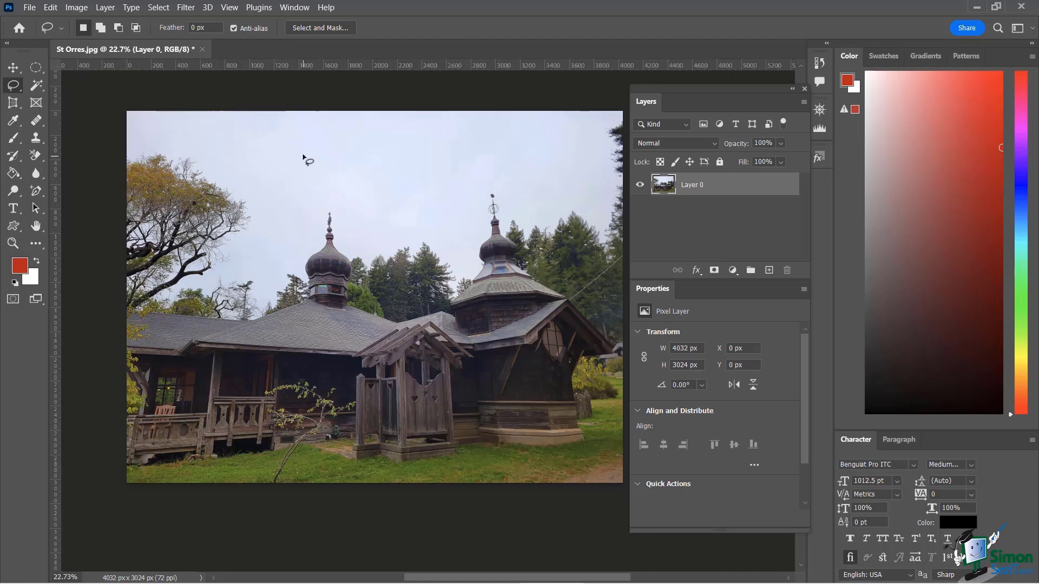
Outline the main shingled roof below the left dome with a closed Polygonal Lasso selection along its eaves and ridges
right_click(15, 85)
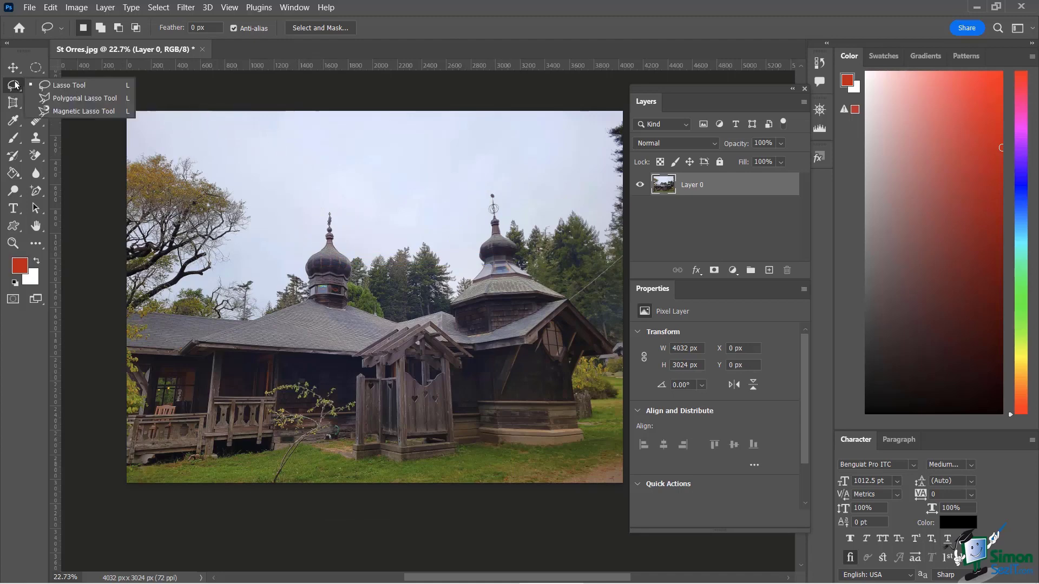
click(52, 100)
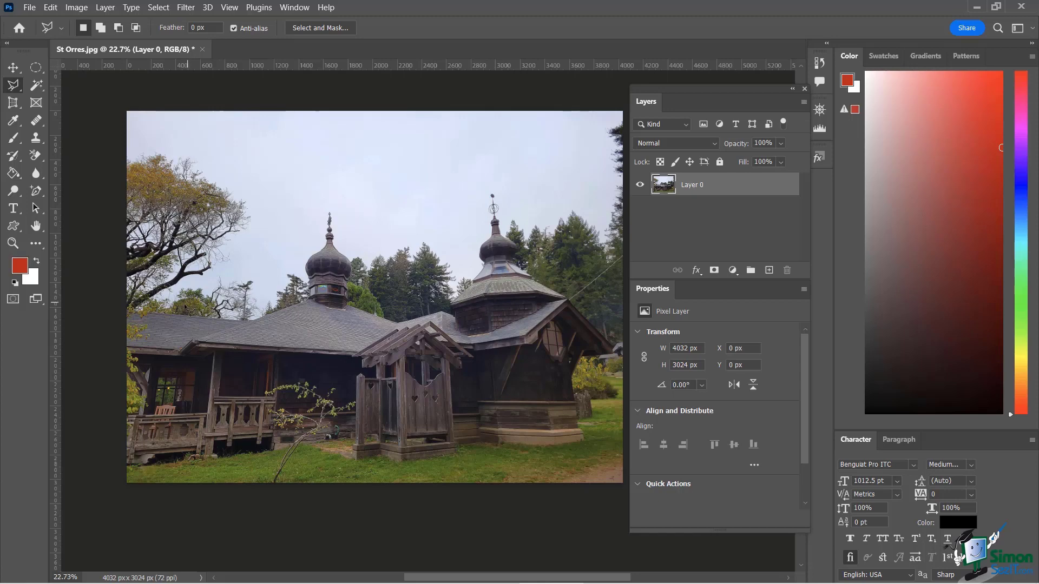
scroll(185, 305, up, 4)
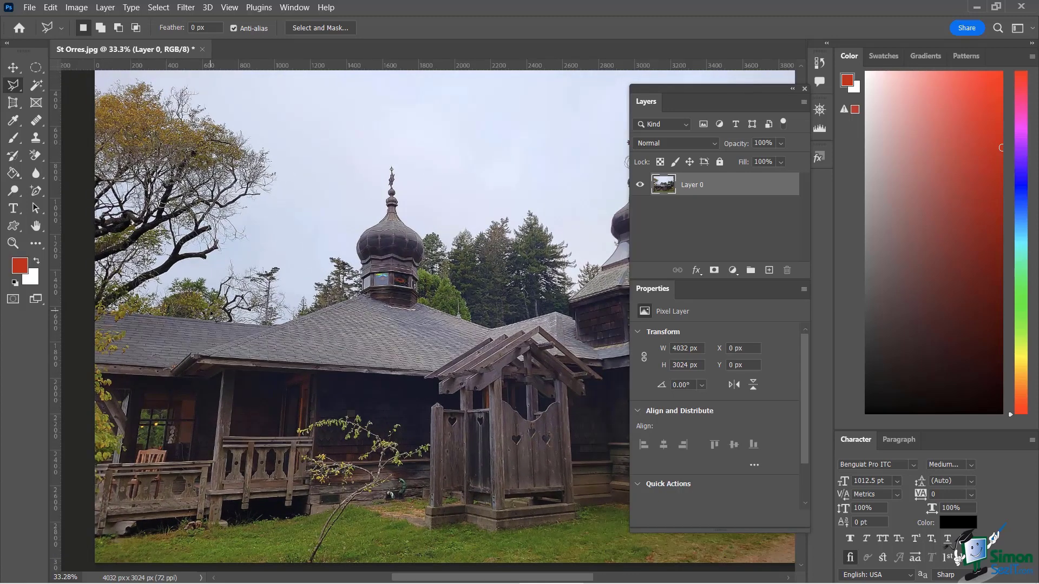
scroll(211, 314, up, 1)
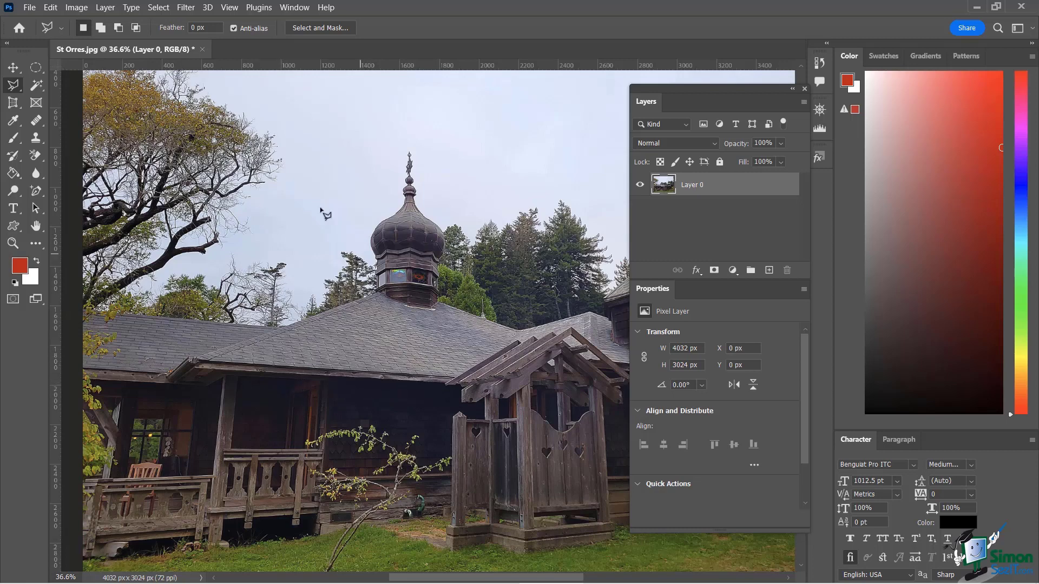
click(194, 369)
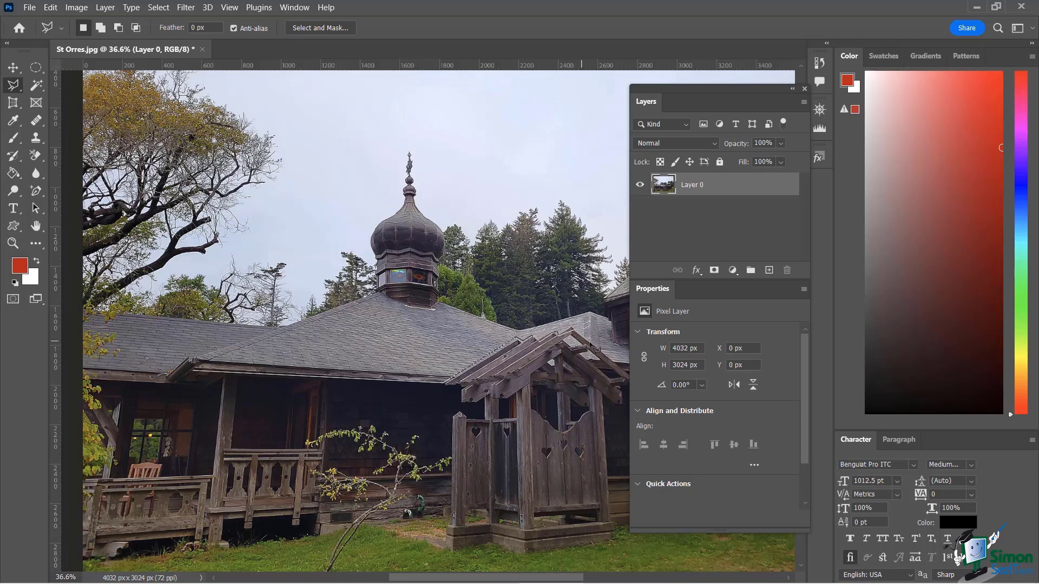
click(593, 311)
click(519, 332)
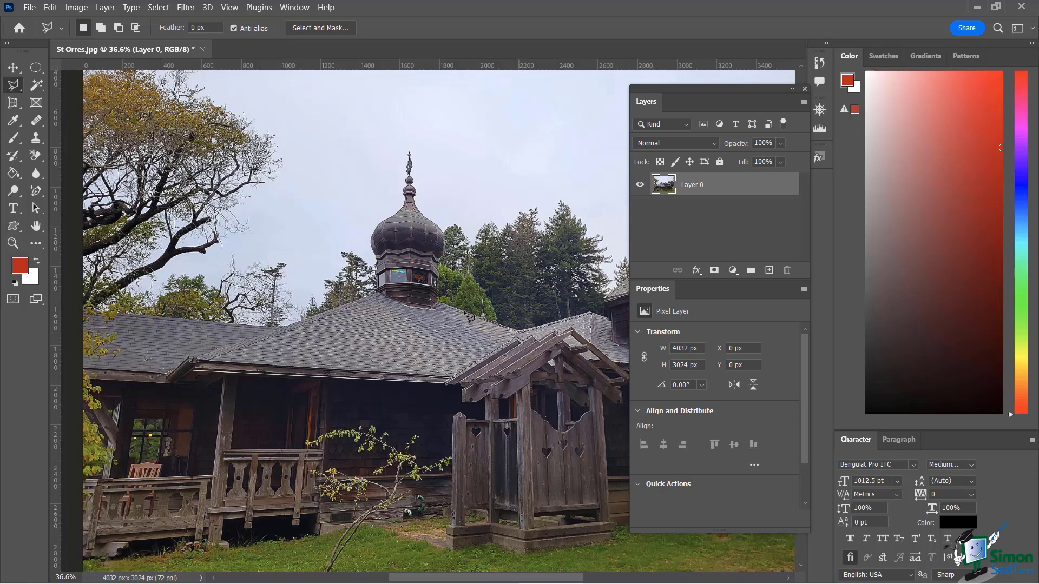
click(437, 303)
click(378, 292)
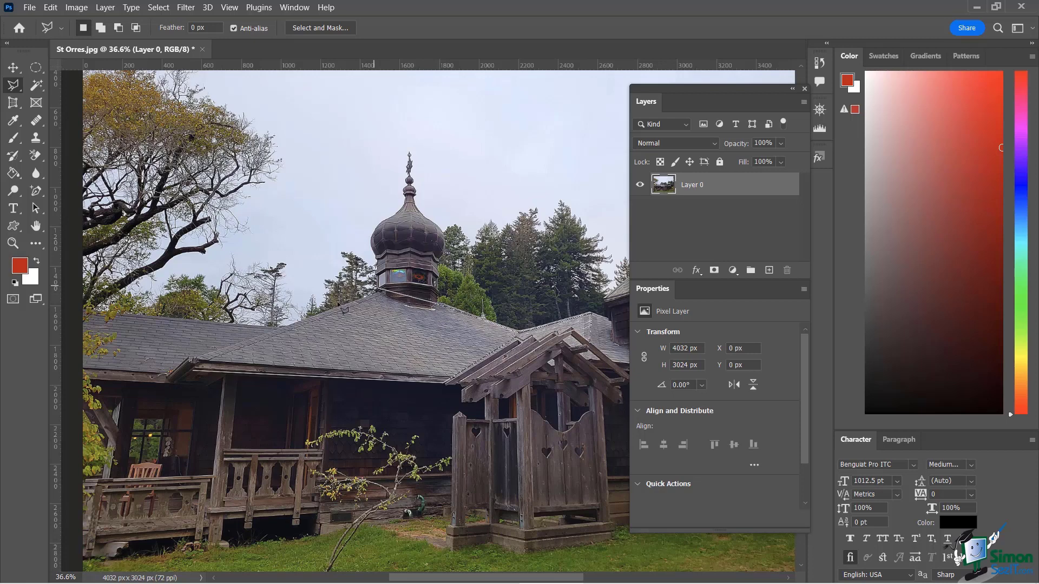
click(193, 358)
click(197, 375)
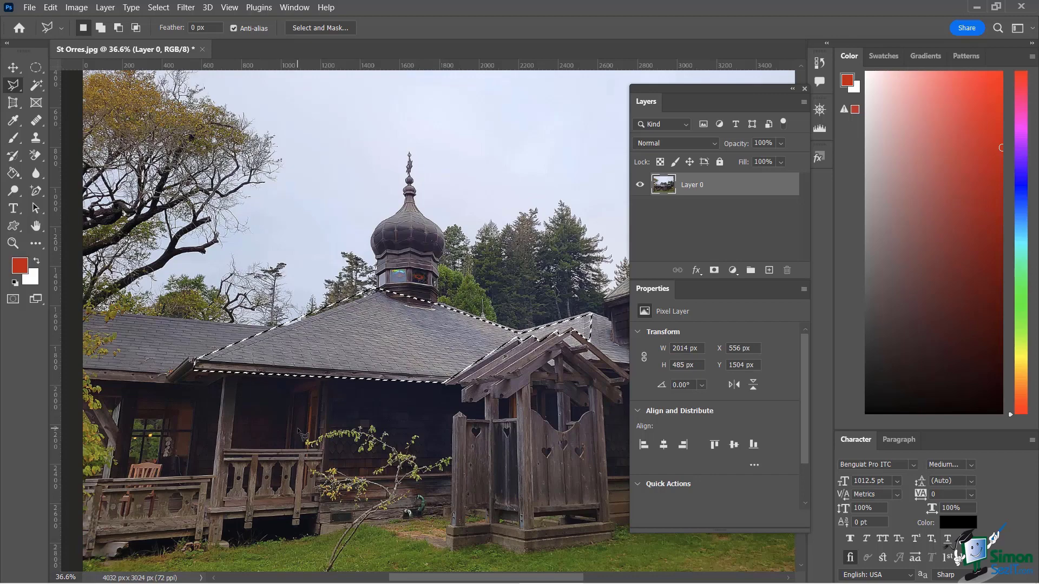
Trim the roof selection along the left ridge beside the dome with the freehand Lasso, and clear the selection
scroll(358, 304, up, 5)
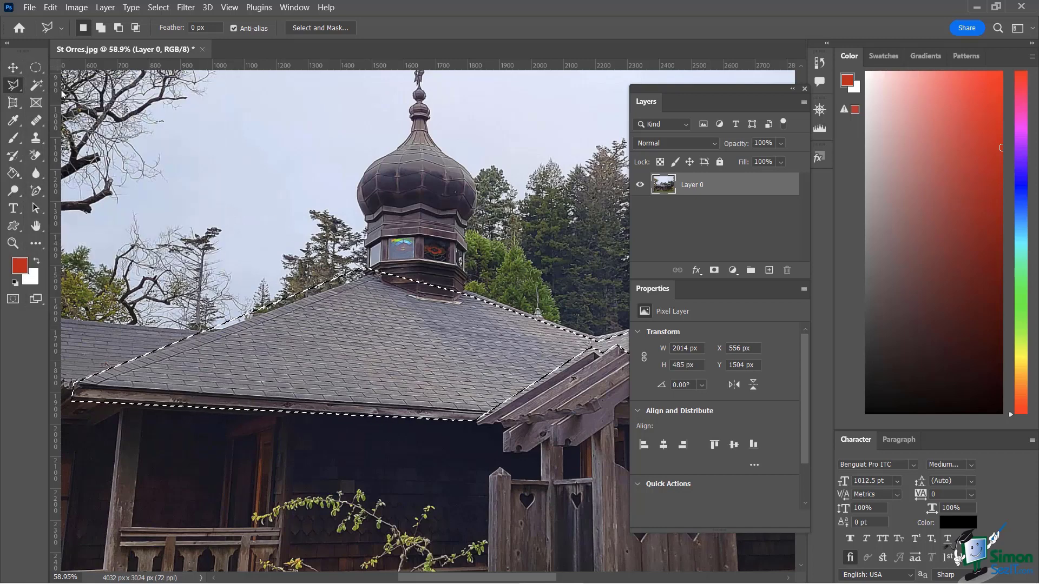
key(shift+l)
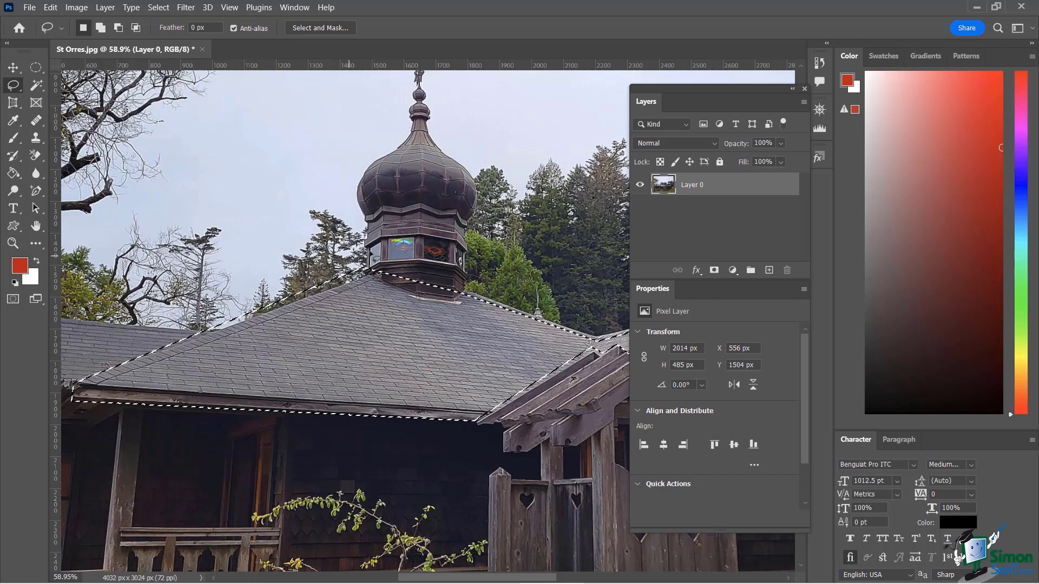
mouse_move(373, 262)
mouse_down()
mouse_move(238, 284)
mouse_move(181, 321)
mouse_move(204, 344)
mouse_move(260, 337)
mouse_move(373, 263)
mouse_up()
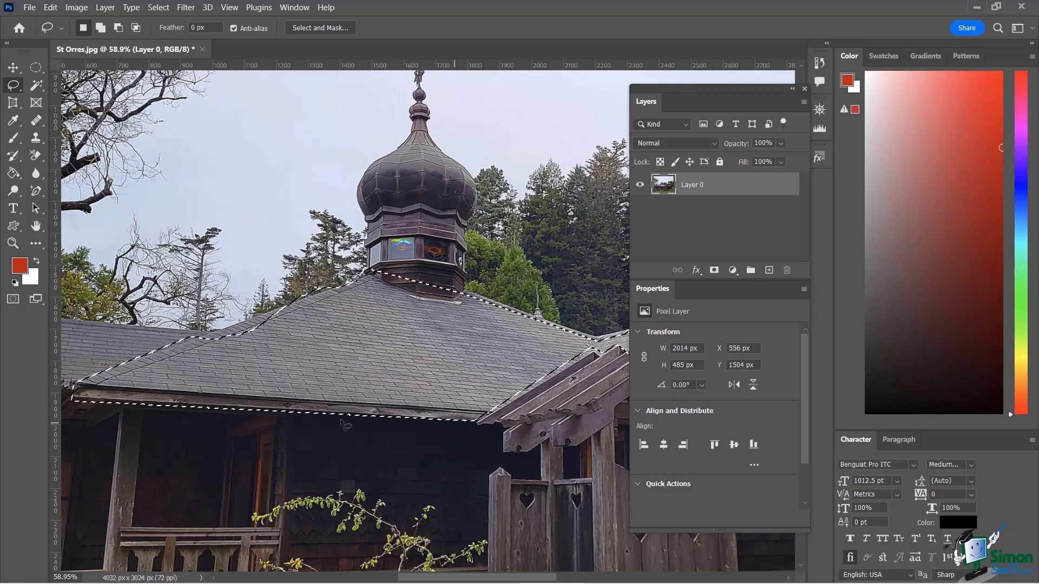
key(ctrl+d)
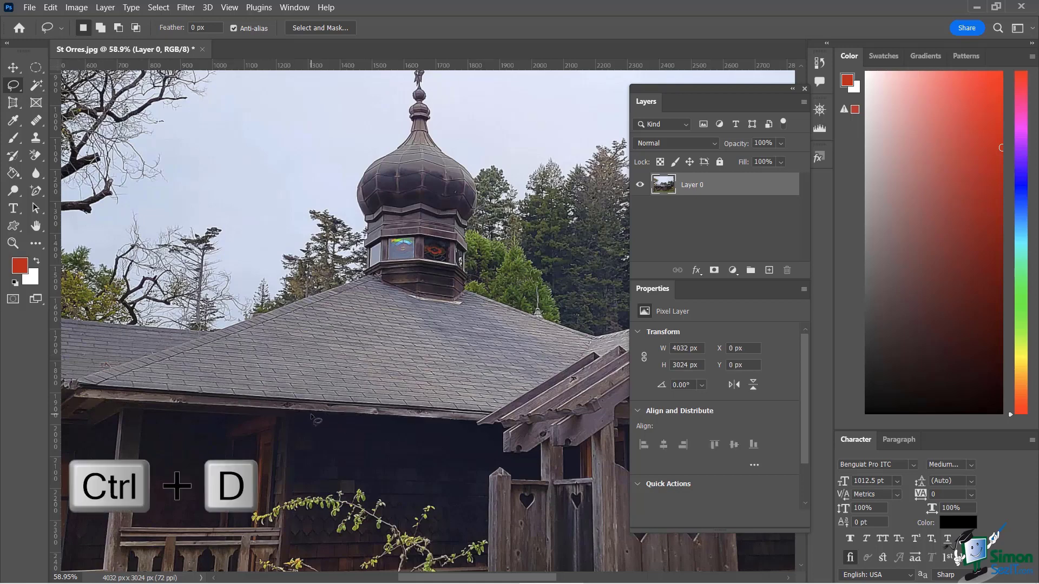
Trace the left onion dome and its spire with the Magnetic Lasso, closing the selection along the tower's base
scroll(490, 342, down, 4)
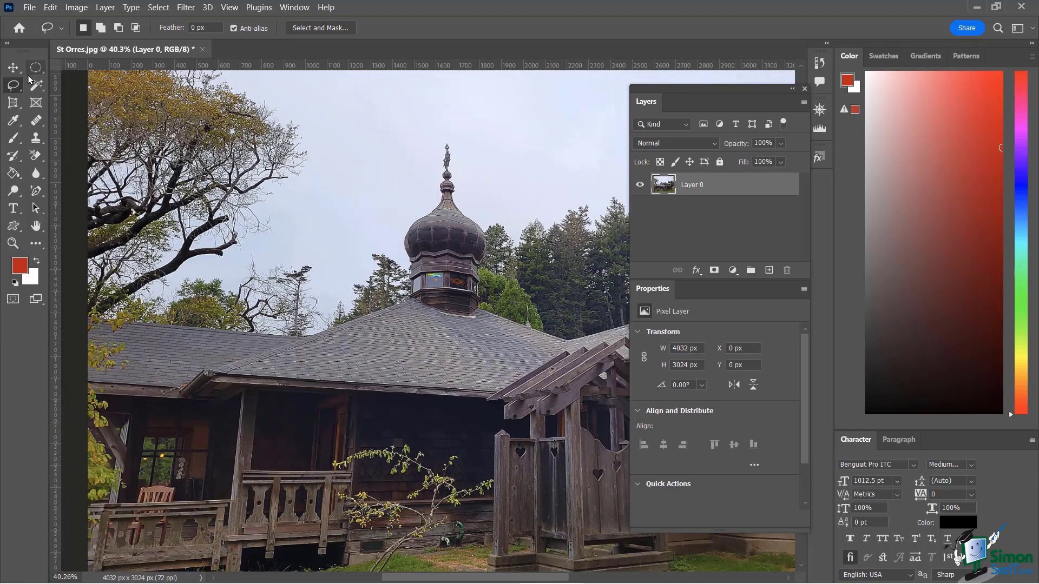
right_click(13, 85)
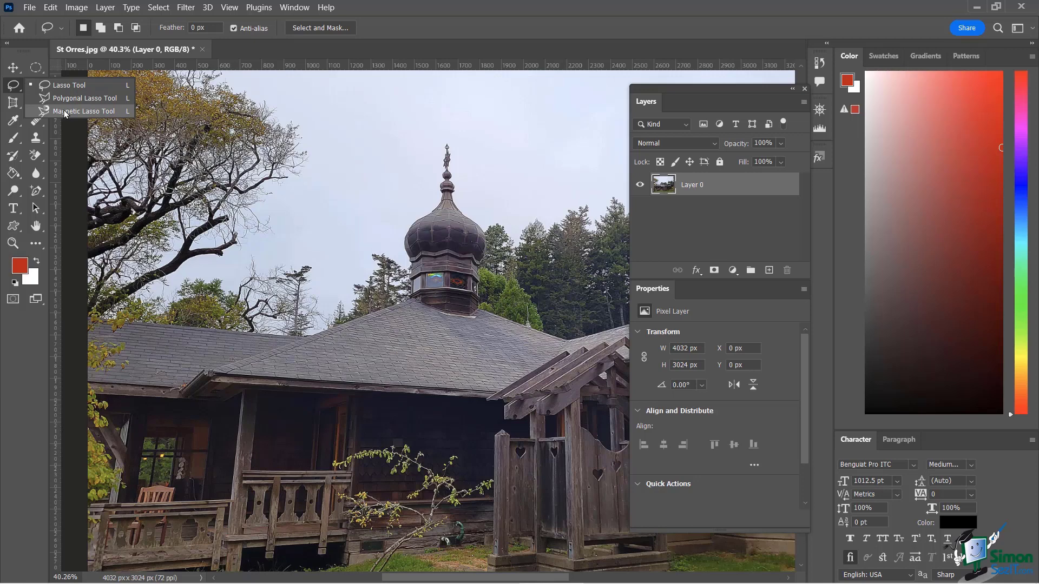
click(65, 113)
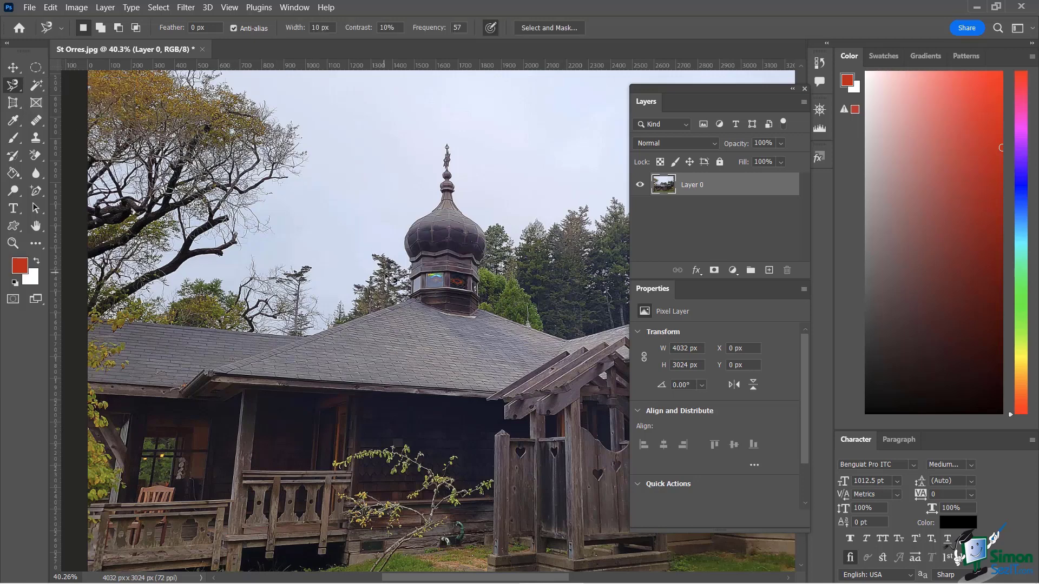
scroll(465, 299, up, 5)
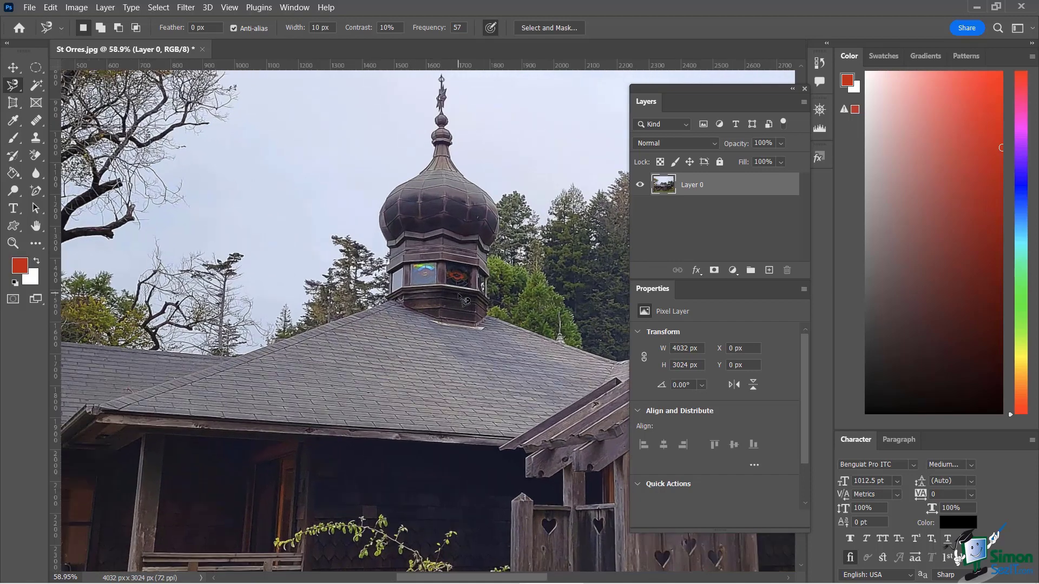
scroll(324, 216, up, 2)
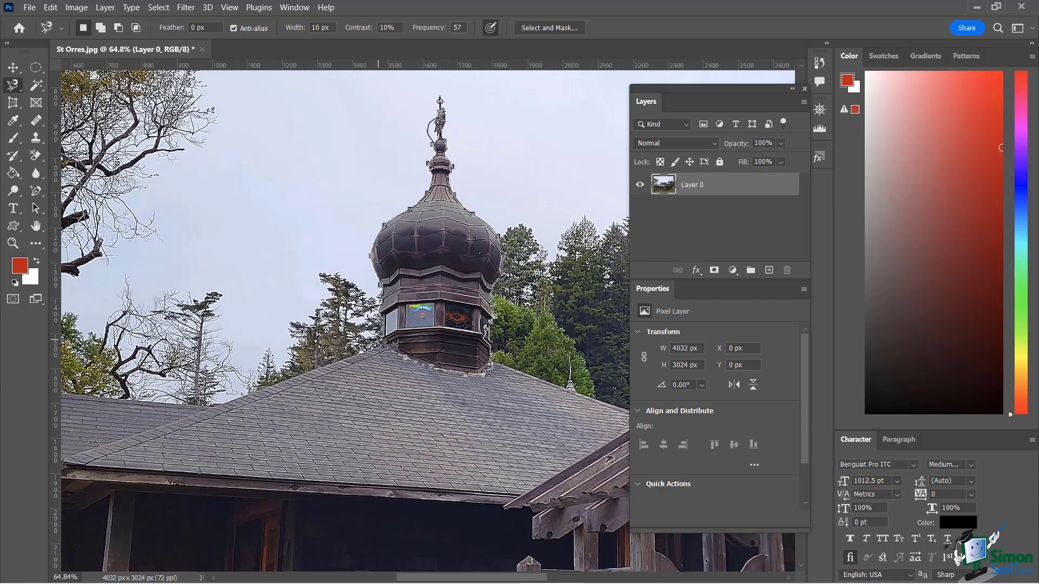
click(379, 340)
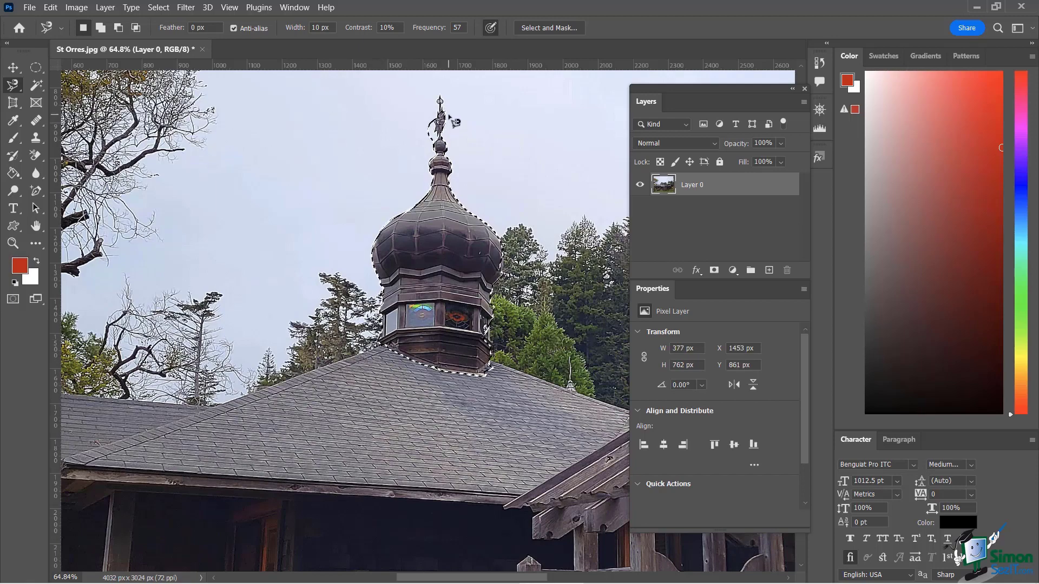
Subtract the patch of sky beside the ornament on the dome's spire from the selection with the freehand Lasso
scroll(435, 133, up, 3)
scroll(441, 117, up, 2)
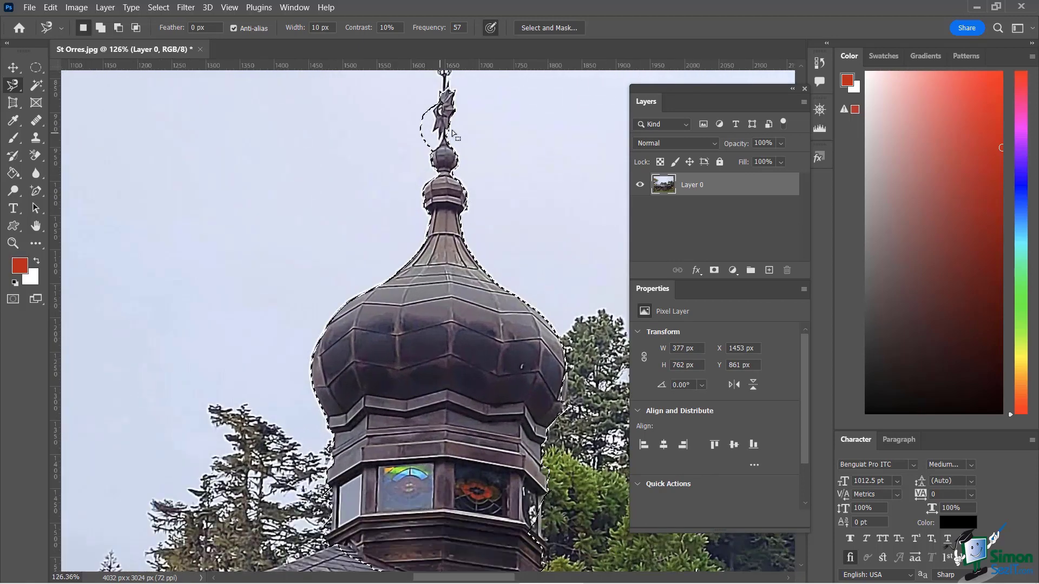
right_click(14, 85)
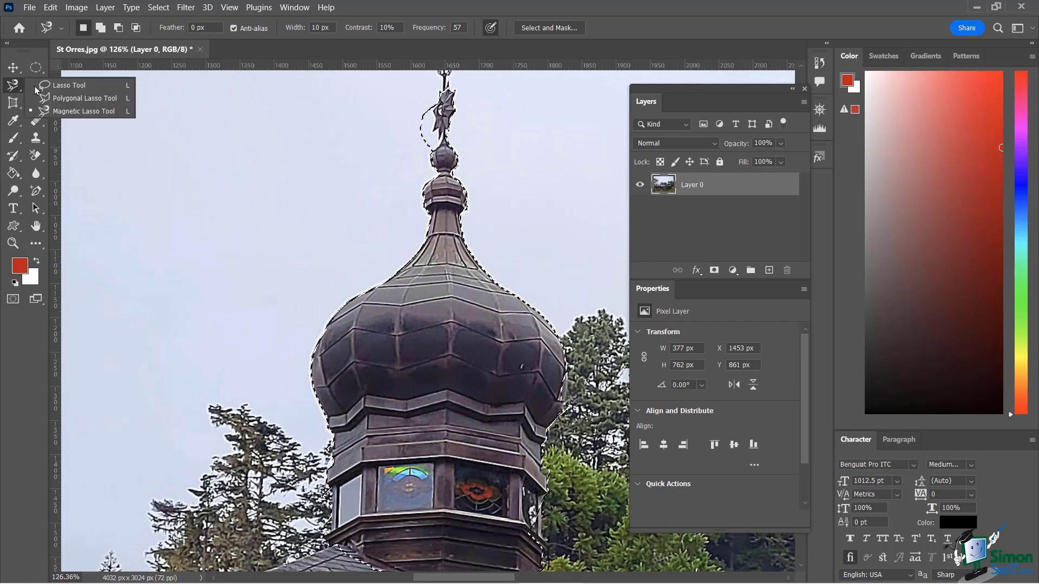
click(62, 86)
key(alt)
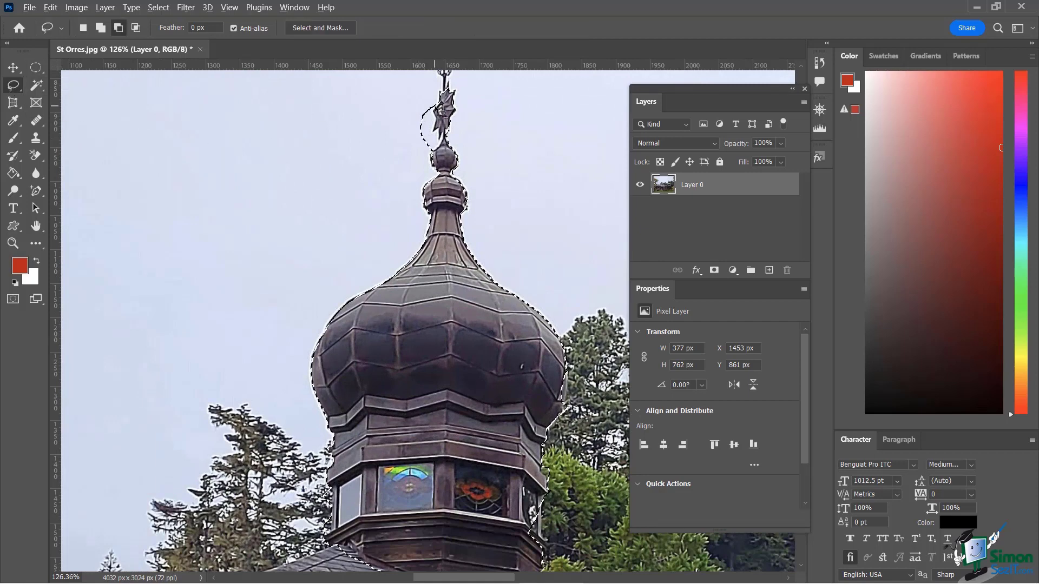
mouse_move(441, 123)
mouse_down()
mouse_move(437, 156)
mouse_move(419, 157)
mouse_move(404, 130)
mouse_move(441, 120)
mouse_up()
key(alt)
scroll(423, 216, down, 10)
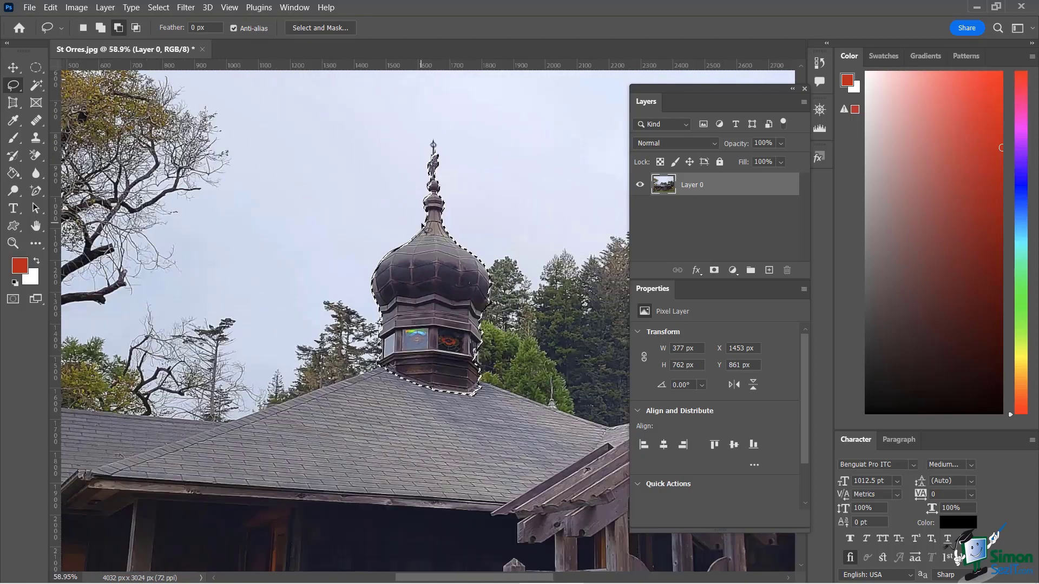
scroll(416, 226, down, 1)
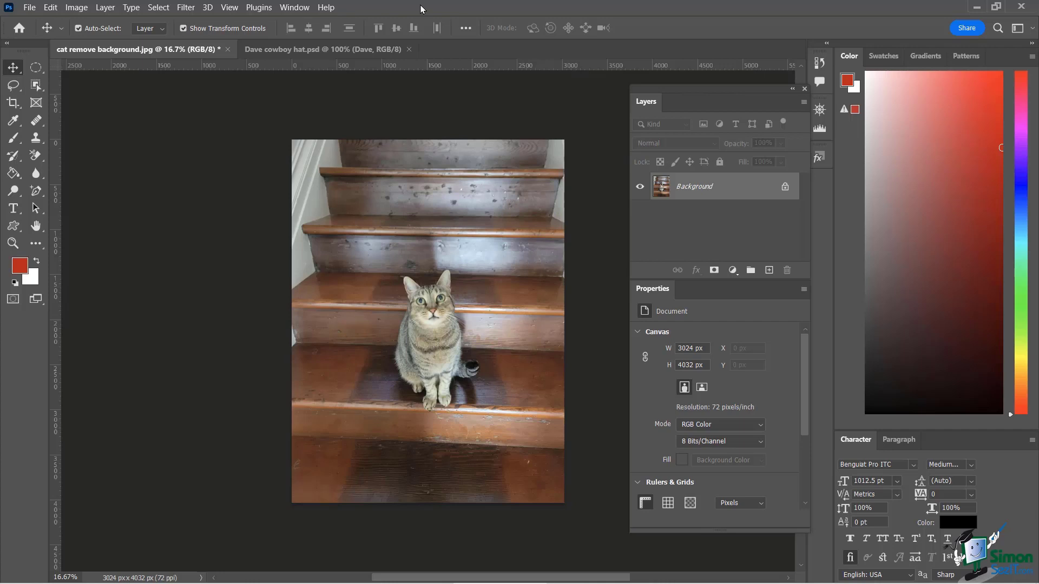
In cat remove background.jpg, select the cat with the Object Selection tool, using Rectangle mode and the Object Finder
click(35, 88)
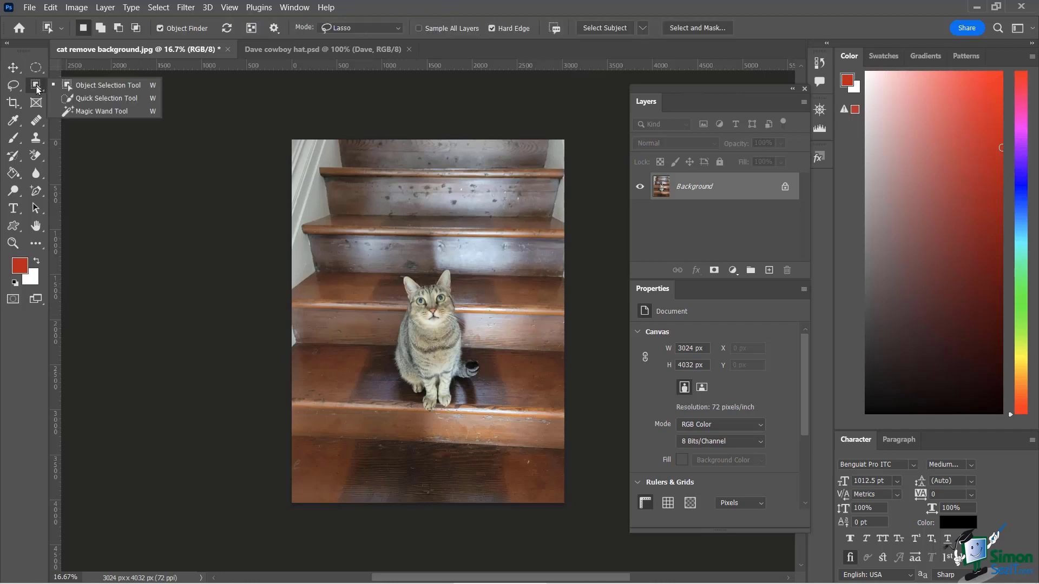
click(69, 84)
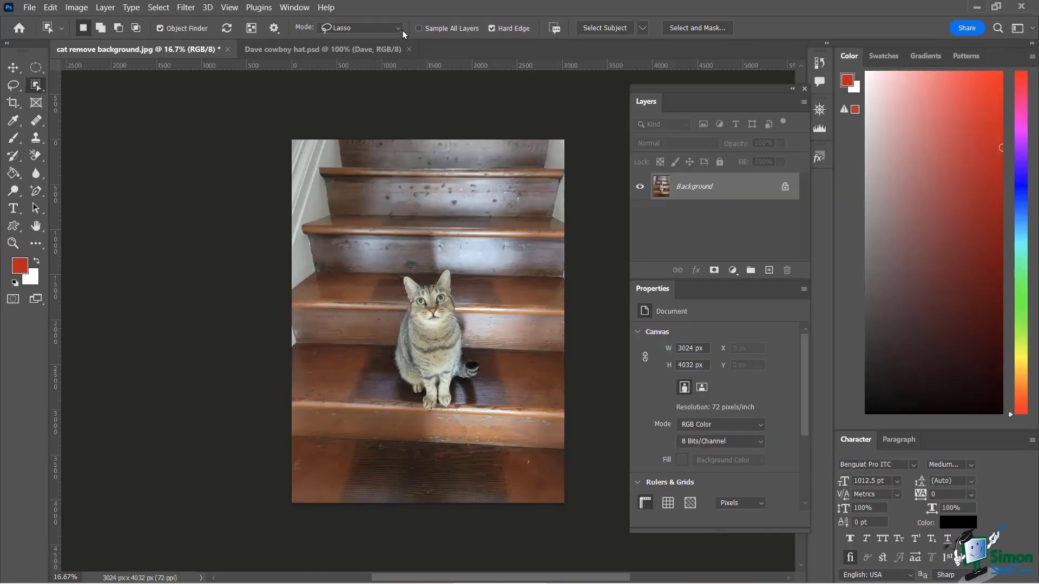
click(427, 33)
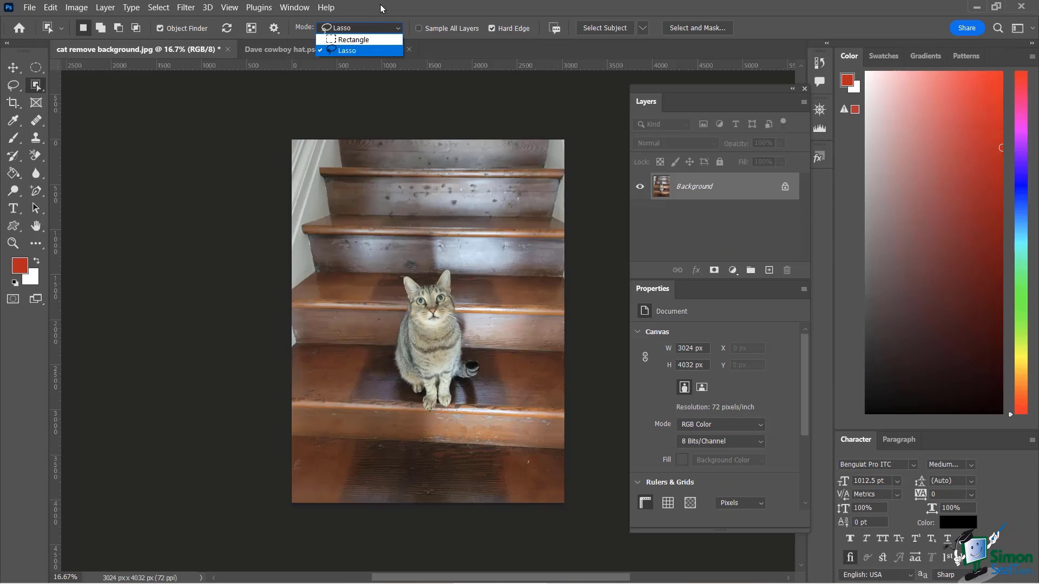
click(381, 5)
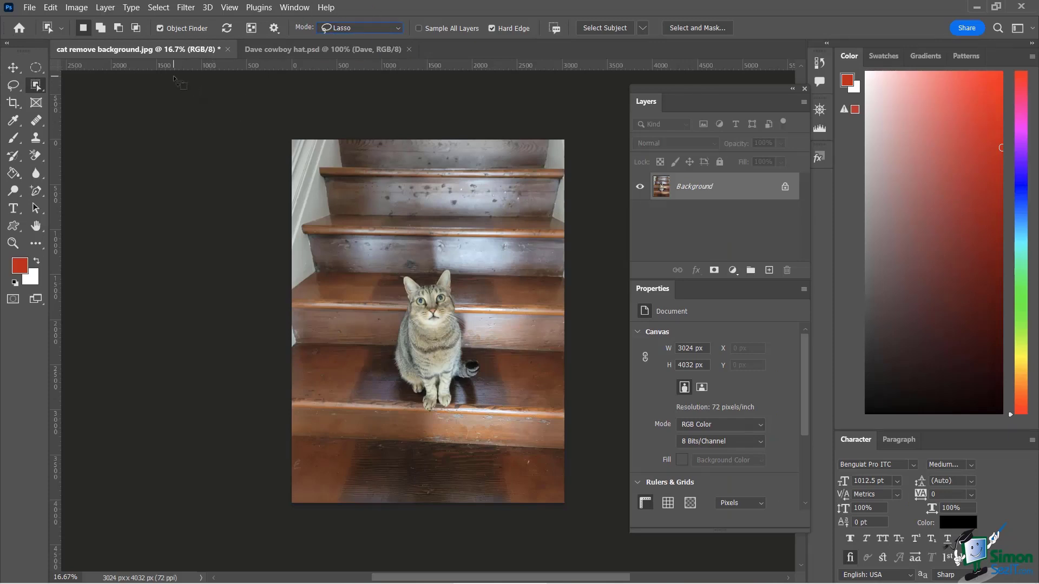
click(401, 29)
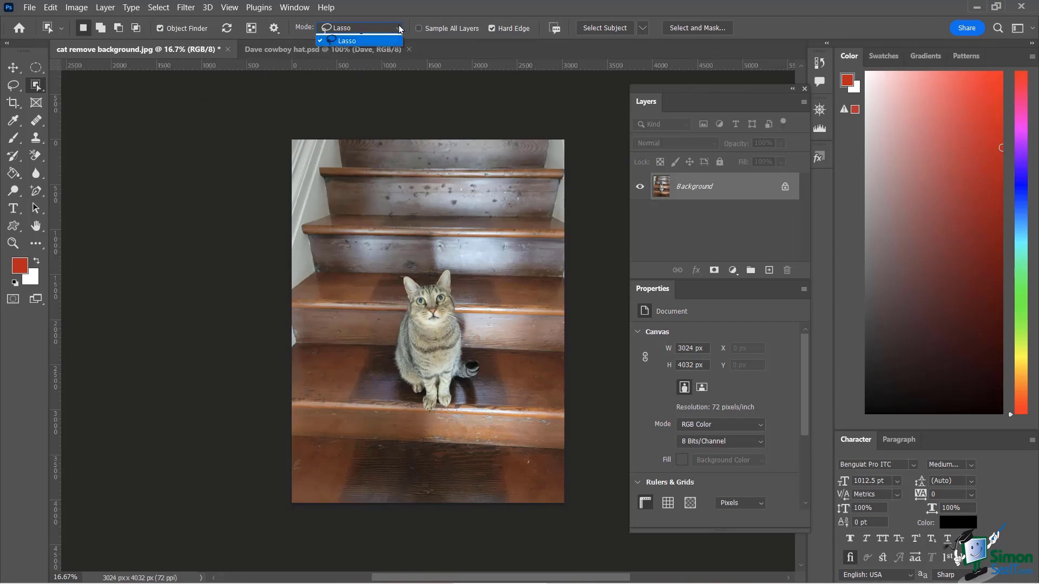
click(366, 39)
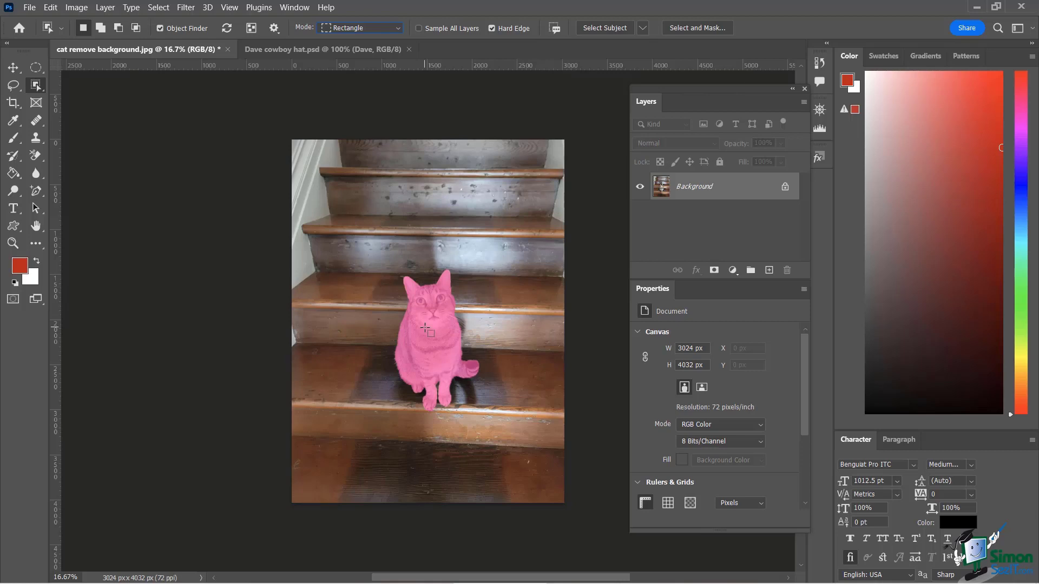
click(425, 328)
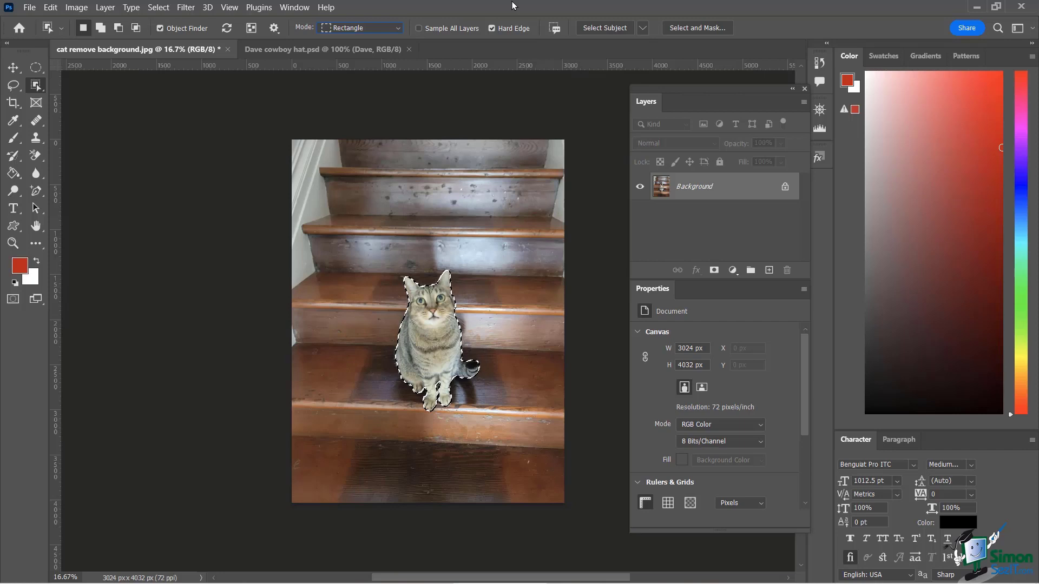
key(v)
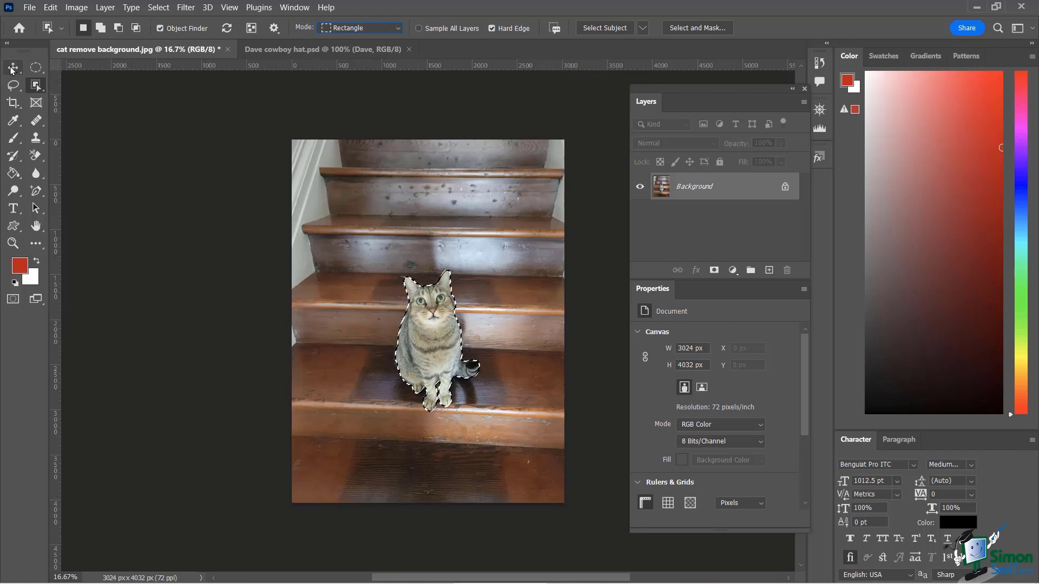
In the cowboy hat PSD, loop around the man with the Object Selection tool in Lasso mode and add the missed sleeve cuff to the selection
click(276, 50)
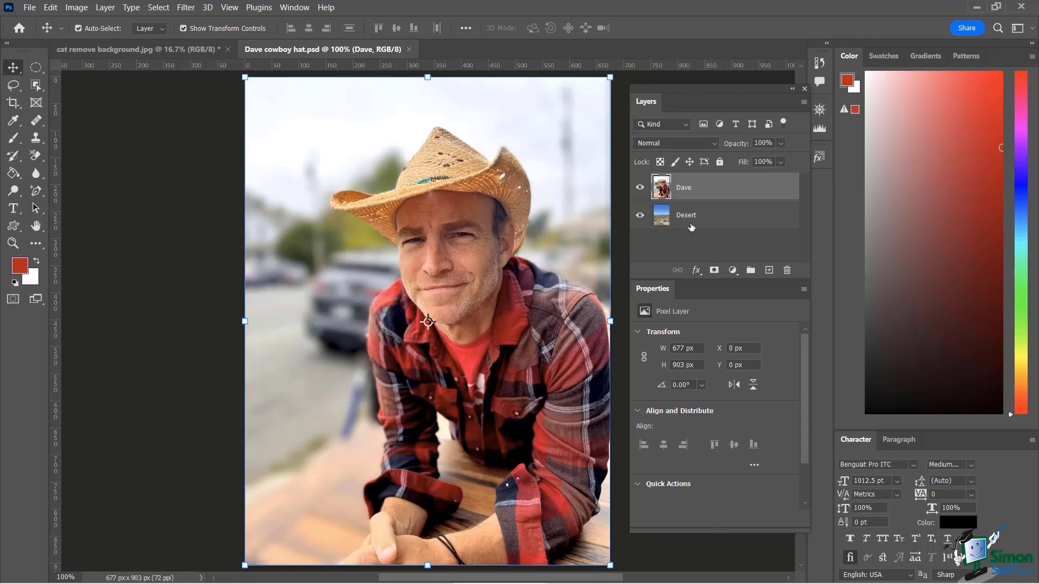
key(w)
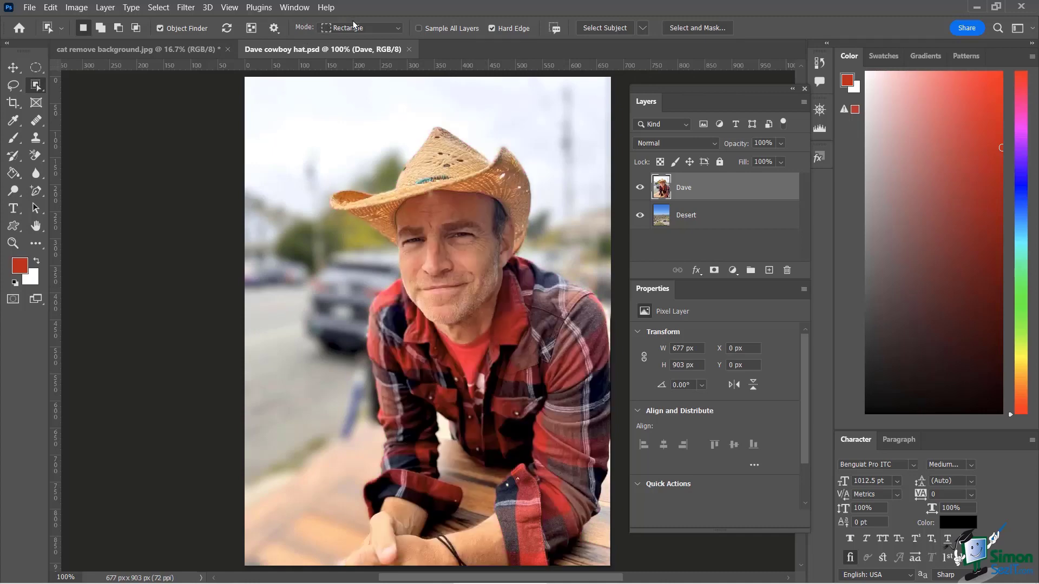
click(393, 31)
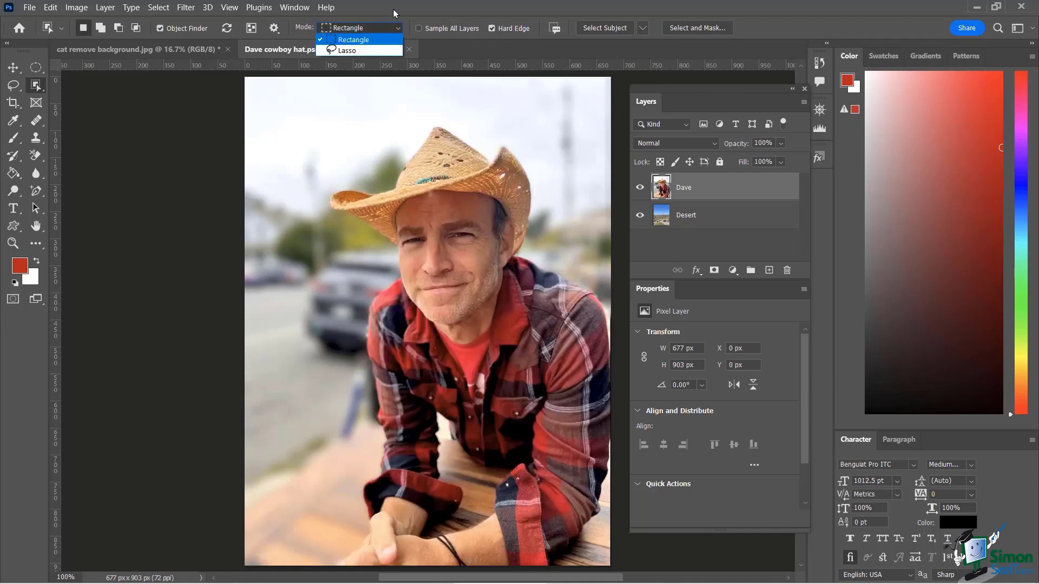
click(395, 13)
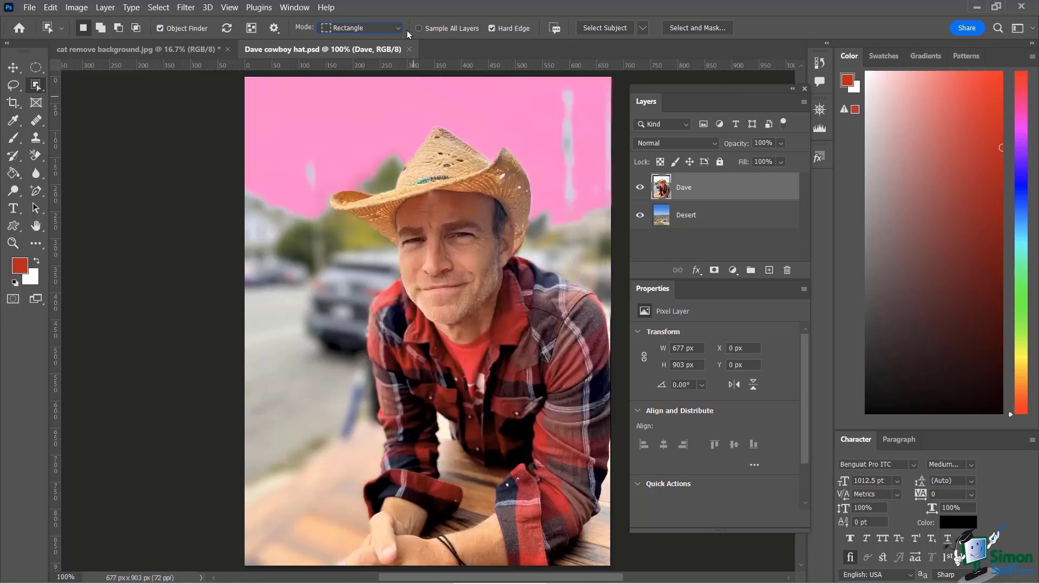
click(397, 26)
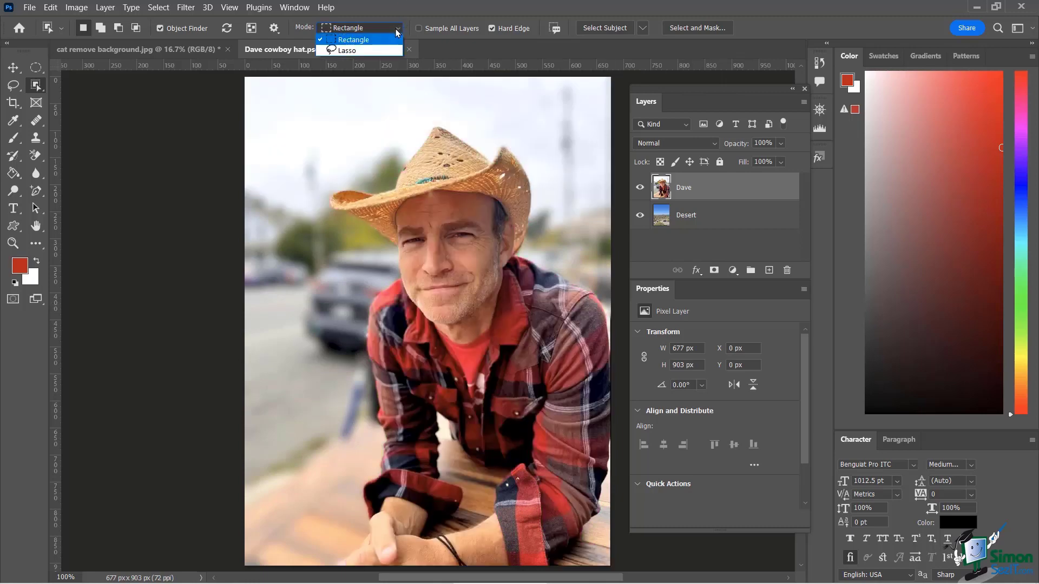
click(360, 50)
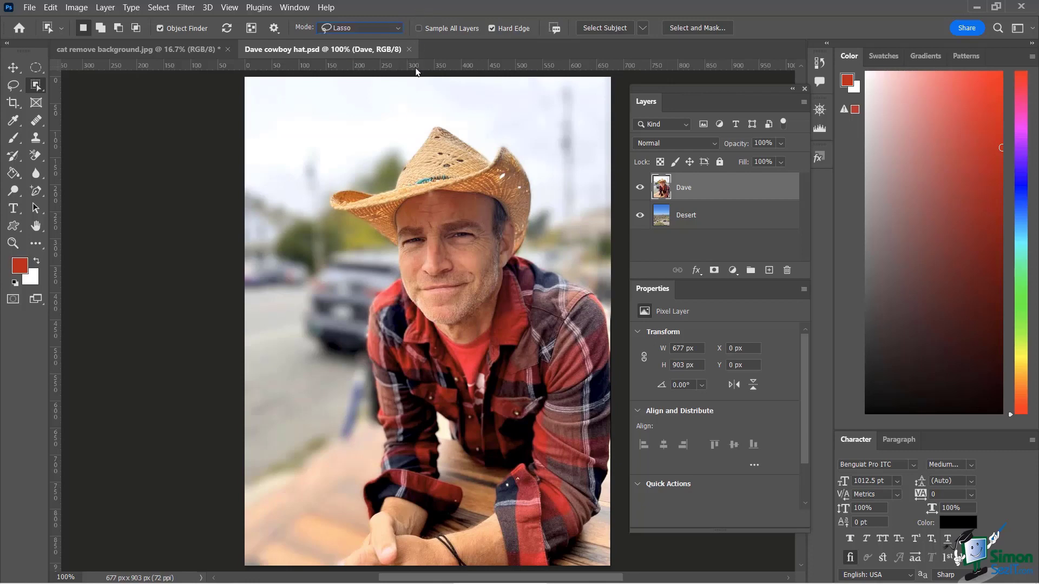
mouse_move(422, 121)
mouse_down()
mouse_move(395, 169)
mouse_move(329, 174)
mouse_move(310, 200)
mouse_move(309, 235)
mouse_move(352, 259)
mouse_up()
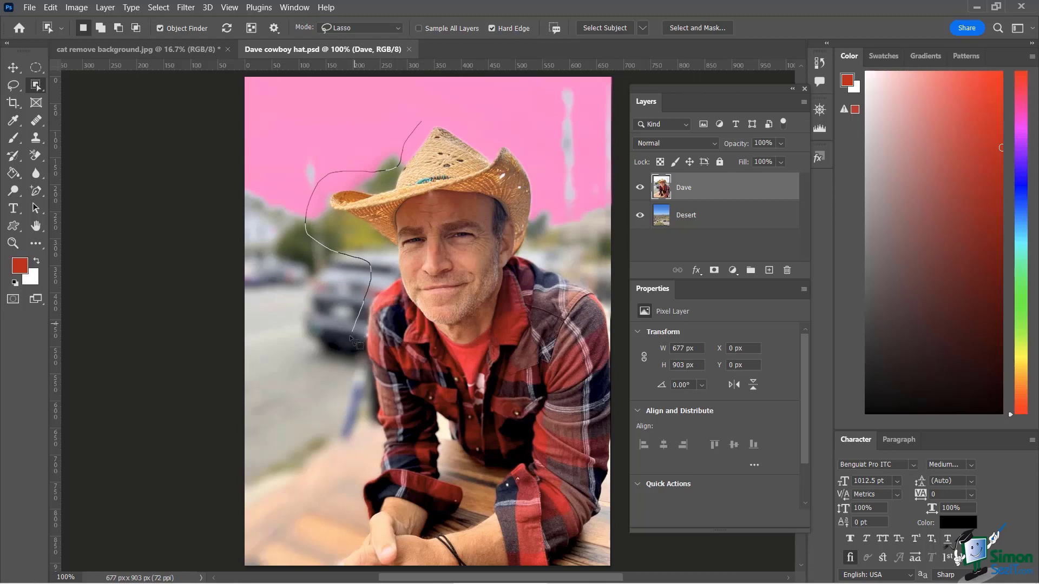
mouse_move(350, 335)
mouse_down()
mouse_move(330, 566)
mouse_move(386, 581)
mouse_move(570, 579)
mouse_move(603, 528)
mouse_move(630, 314)
mouse_move(612, 281)
mouse_move(545, 239)
mouse_move(542, 165)
mouse_move(527, 133)
mouse_move(421, 128)
mouse_up()
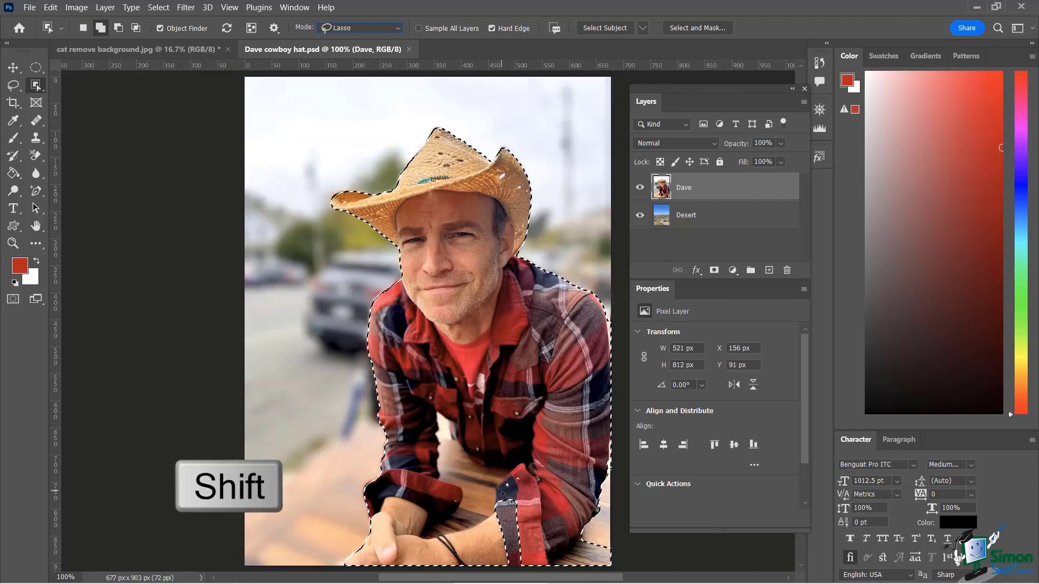
mouse_move(502, 492)
mouse_down()
mouse_move(490, 533)
mouse_move(500, 553)
mouse_move(536, 549)
mouse_move(530, 514)
mouse_move(506, 497)
mouse_move(528, 487)
mouse_move(513, 527)
mouse_move(522, 544)
mouse_move(533, 519)
mouse_move(518, 499)
mouse_up()
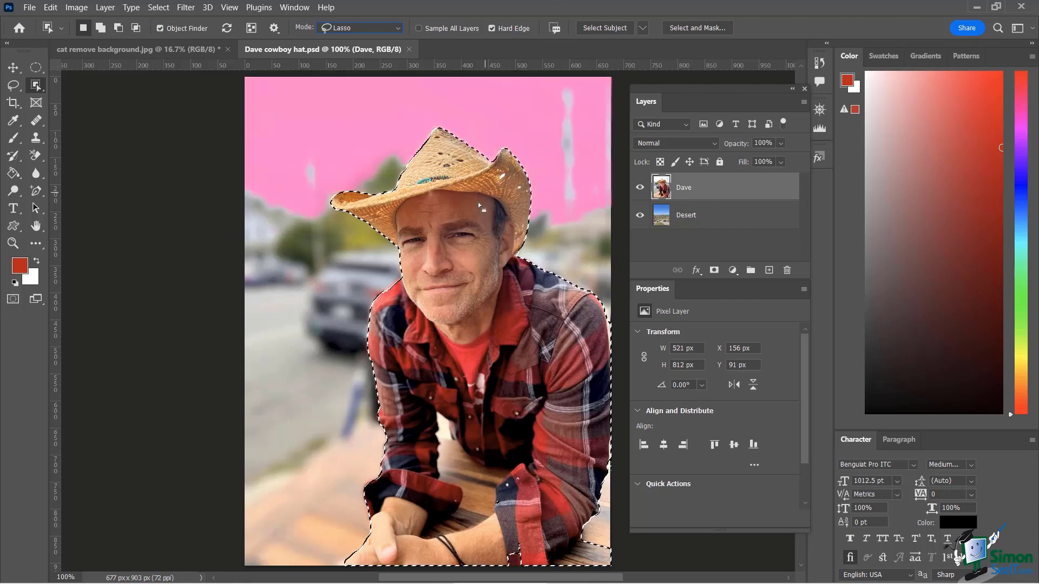
Invert the selection, delete the background from the portrait layer above Desert, and deselect
right_click(450, 210)
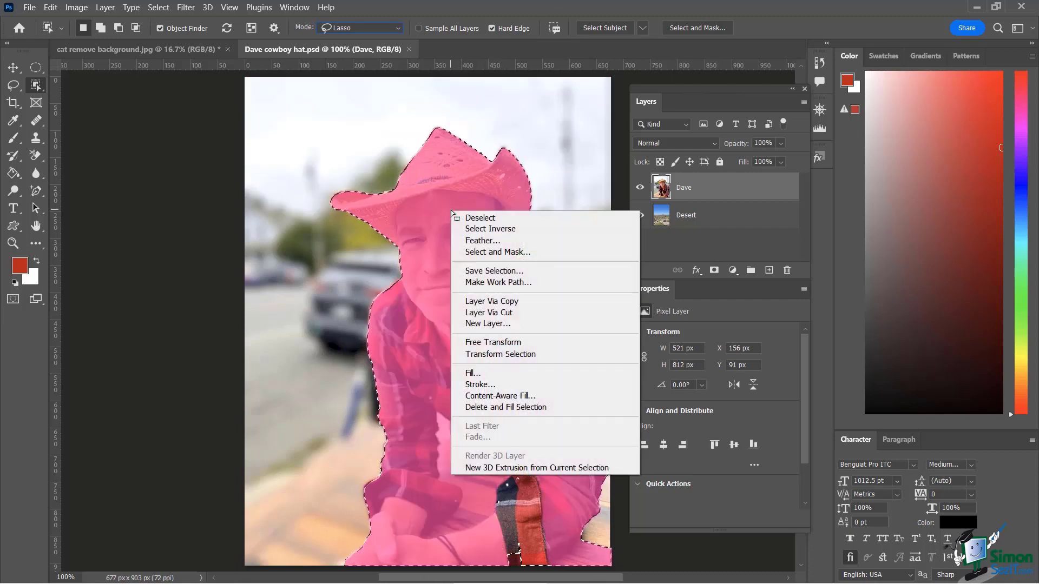
click(480, 229)
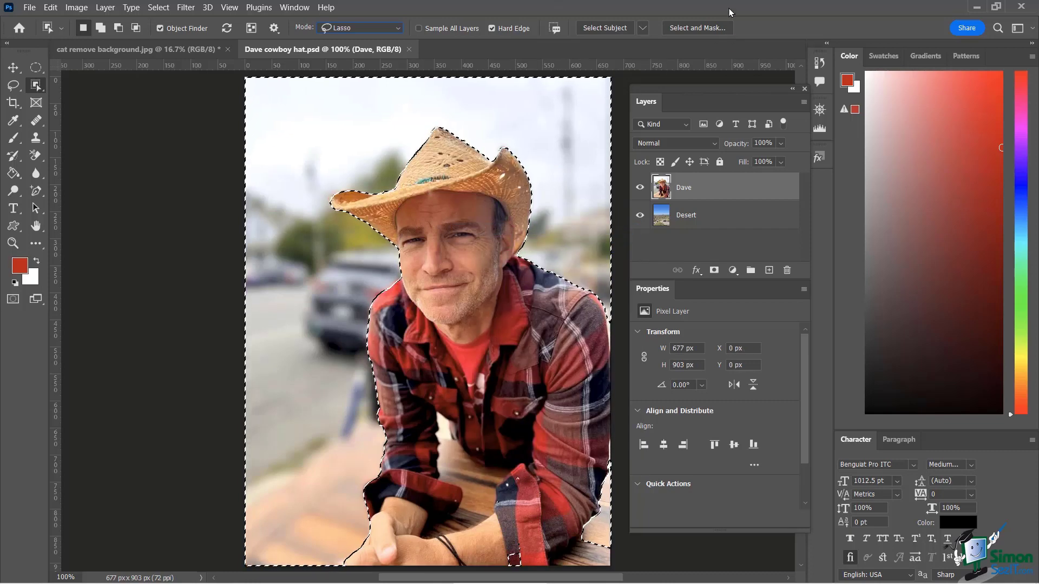
click(691, 216)
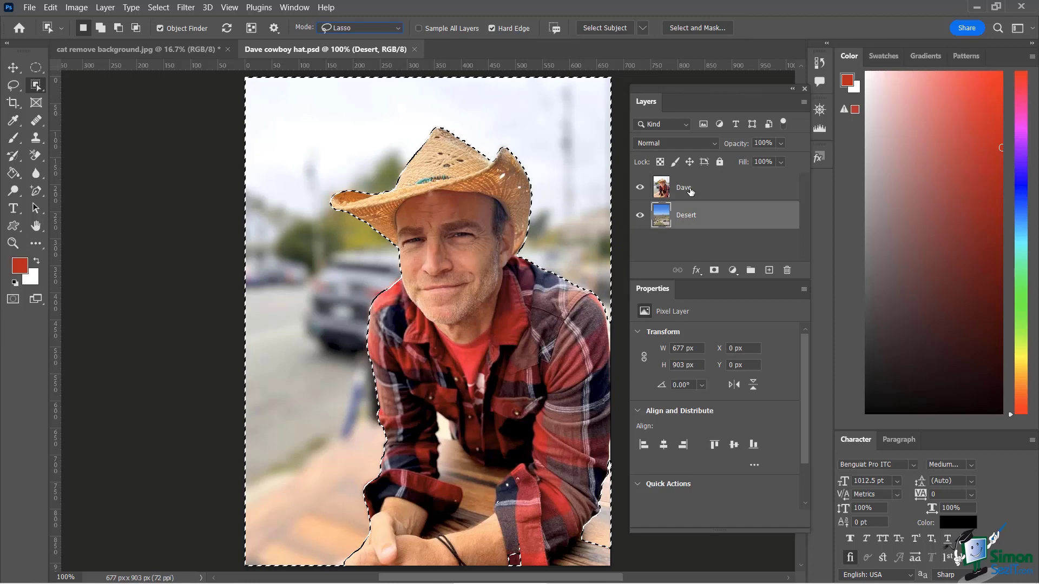
click(690, 190)
key(Delete)
key(ctrl+d)
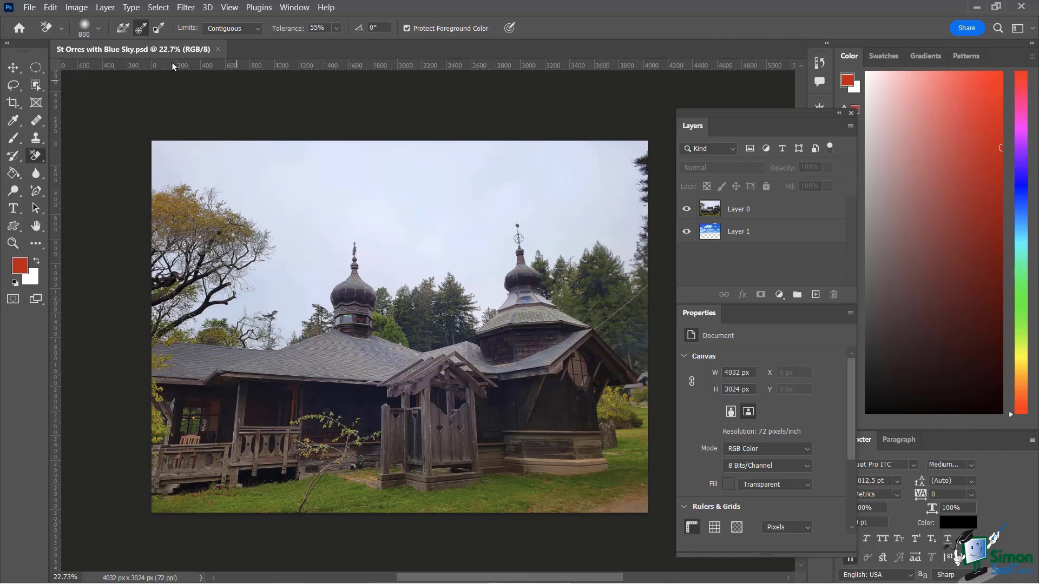
Erase the cloudy sky from Layer 0 in St Orres with Blue Sky.psd using an 800 px Background Eraser
click(99, 29)
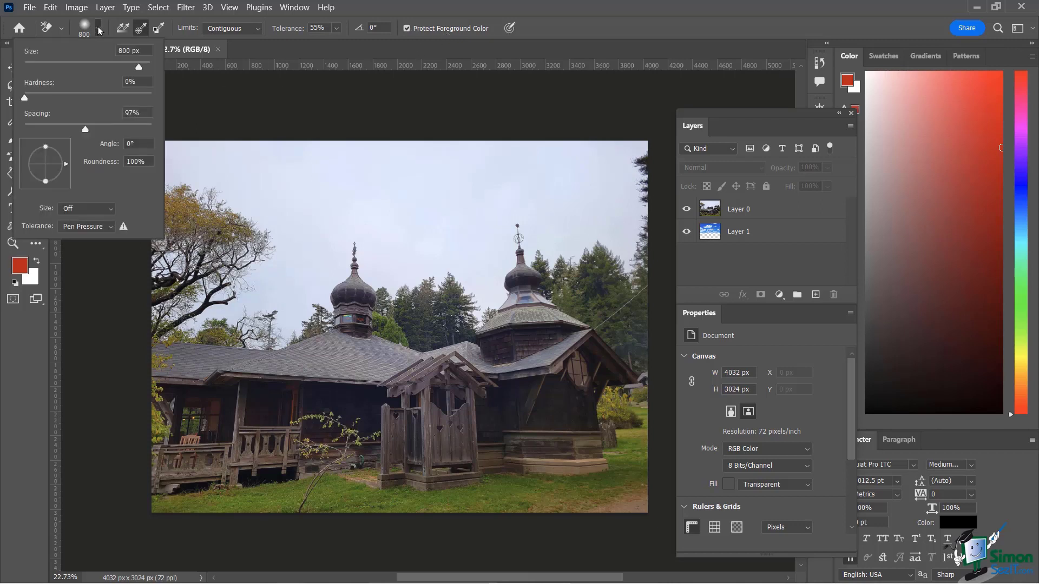
click(569, 23)
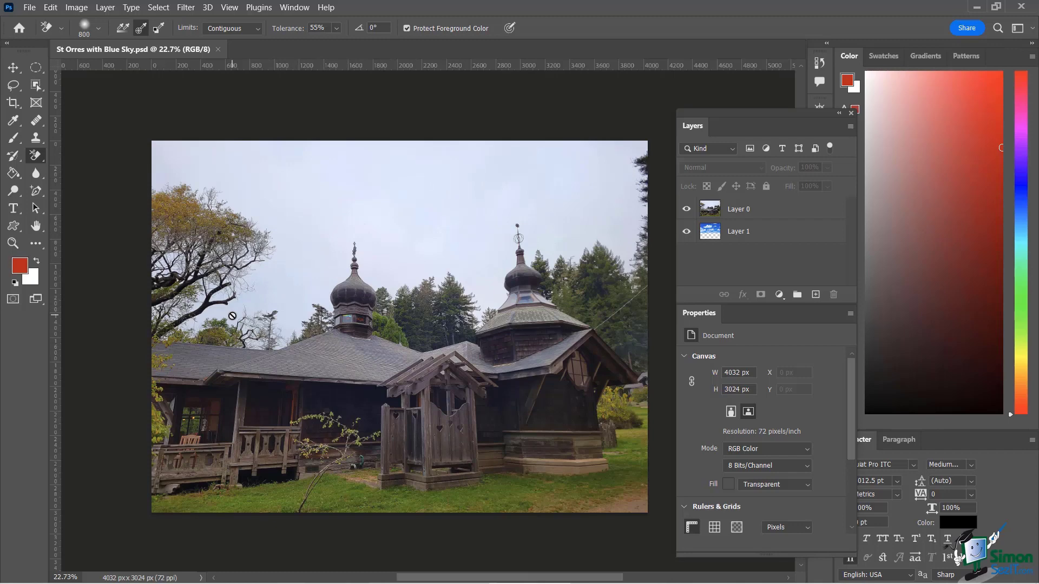
click(746, 212)
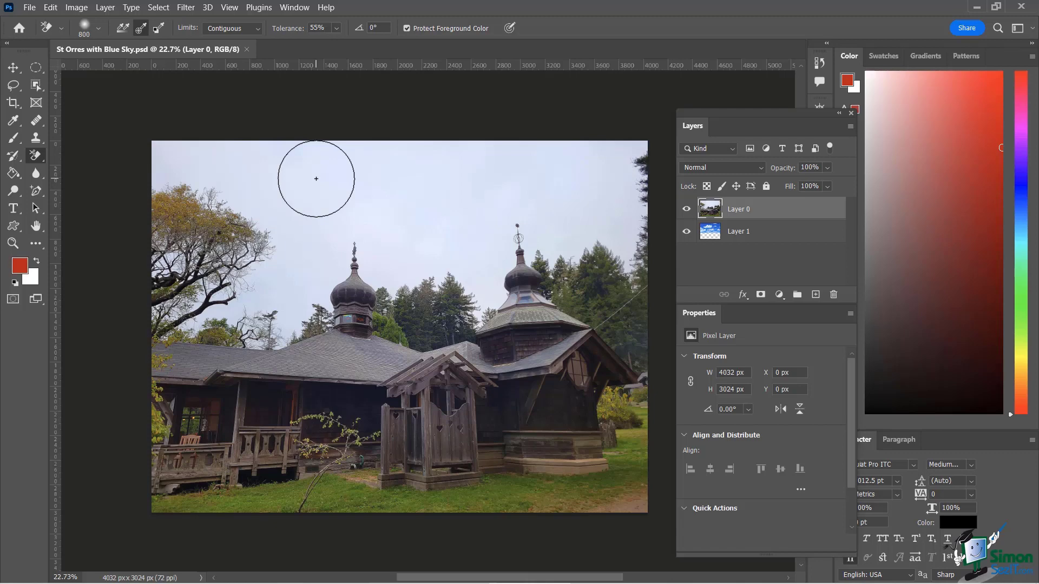
mouse_move(316, 178)
mouse_down()
mouse_move(535, 161)
mouse_move(260, 127)
mouse_move(175, 144)
mouse_move(622, 186)
mouse_move(316, 86)
mouse_move(505, 139)
mouse_move(604, 186)
mouse_move(622, 240)
mouse_move(526, 231)
mouse_move(503, 250)
mouse_move(508, 215)
mouse_move(446, 270)
mouse_move(467, 297)
mouse_move(372, 229)
mouse_move(426, 244)
mouse_move(319, 186)
mouse_move(347, 219)
mouse_move(333, 268)
mouse_move(364, 263)
mouse_move(333, 263)
mouse_move(351, 255)
mouse_move(264, 270)
mouse_move(204, 225)
mouse_move(166, 164)
mouse_move(175, 249)
mouse_move(222, 221)
mouse_move(165, 195)
mouse_move(281, 155)
mouse_move(178, 144)
mouse_move(471, 155)
mouse_move(617, 220)
mouse_move(627, 242)
mouse_move(576, 243)
mouse_move(579, 209)
mouse_move(487, 221)
mouse_move(429, 269)
mouse_move(282, 244)
mouse_move(252, 285)
mouse_move(175, 209)
mouse_move(136, 124)
mouse_move(214, 184)
mouse_move(264, 197)
mouse_move(241, 162)
mouse_move(343, 169)
mouse_move(161, 155)
mouse_move(159, 143)
mouse_move(183, 162)
mouse_move(350, 148)
mouse_move(537, 162)
mouse_move(410, 139)
mouse_move(635, 166)
mouse_move(635, 189)
mouse_move(682, 155)
mouse_move(624, 119)
mouse_move(596, 119)
mouse_move(621, 143)
mouse_move(490, 144)
mouse_move(480, 202)
mouse_move(395, 197)
mouse_move(505, 225)
mouse_move(290, 248)
mouse_move(254, 232)
mouse_move(245, 249)
mouse_move(219, 197)
mouse_move(142, 188)
mouse_move(227, 101)
mouse_move(141, 125)
mouse_move(127, 143)
mouse_up()
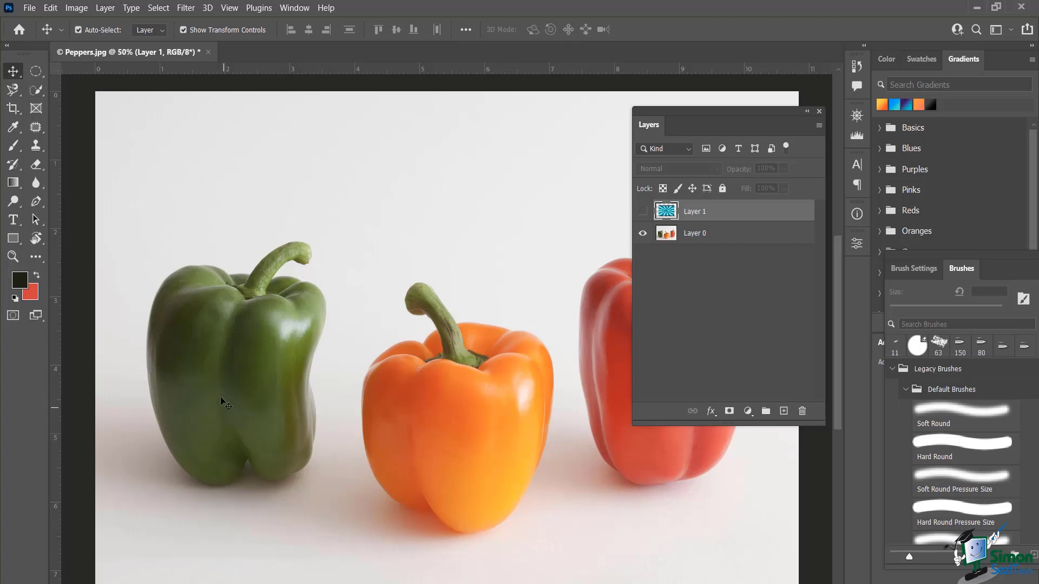
In Peppers.jpg, select the green pepper on Layer 0 with the Quick Selection tool
click(35, 90)
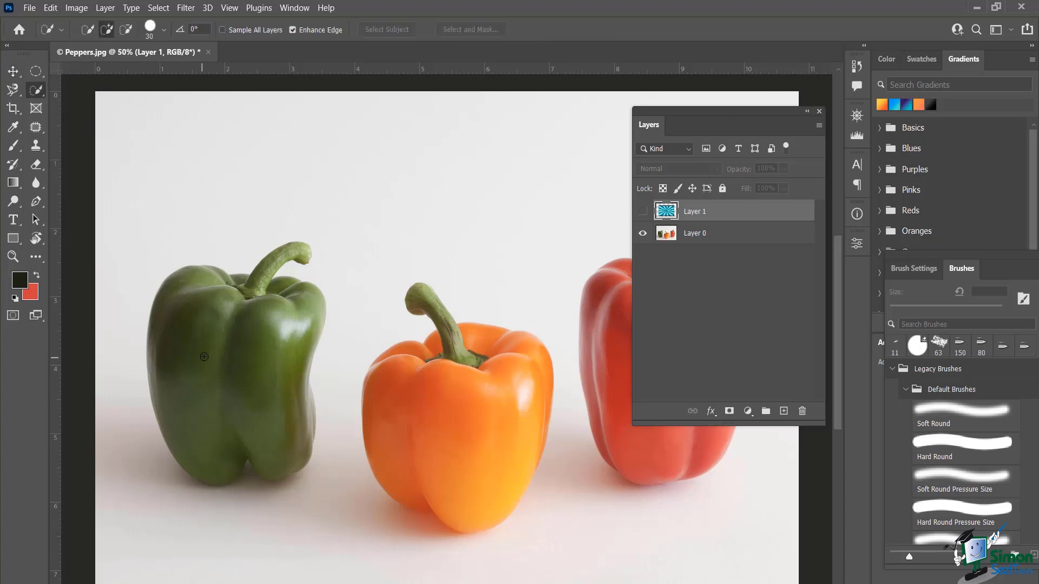
mouse_move(184, 291)
mouse_down()
mouse_move(198, 361)
mouse_move(216, 375)
mouse_up()
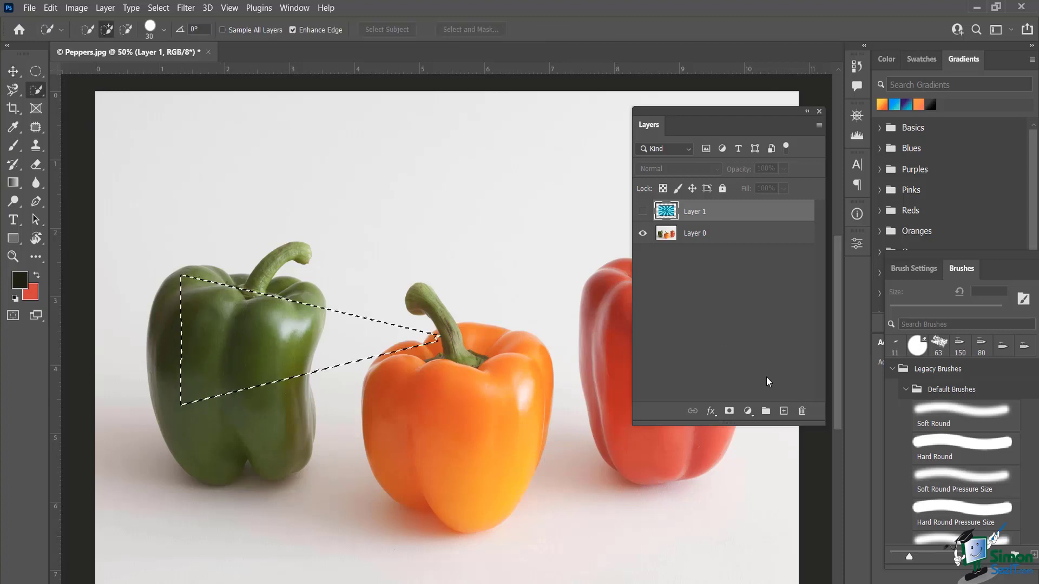
key(ctrl+d)
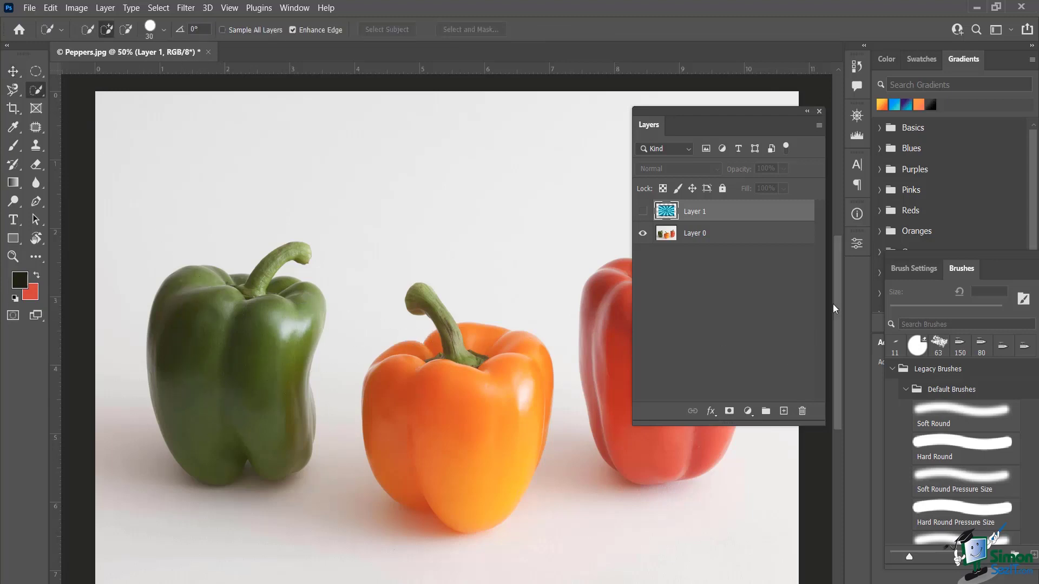
click(724, 235)
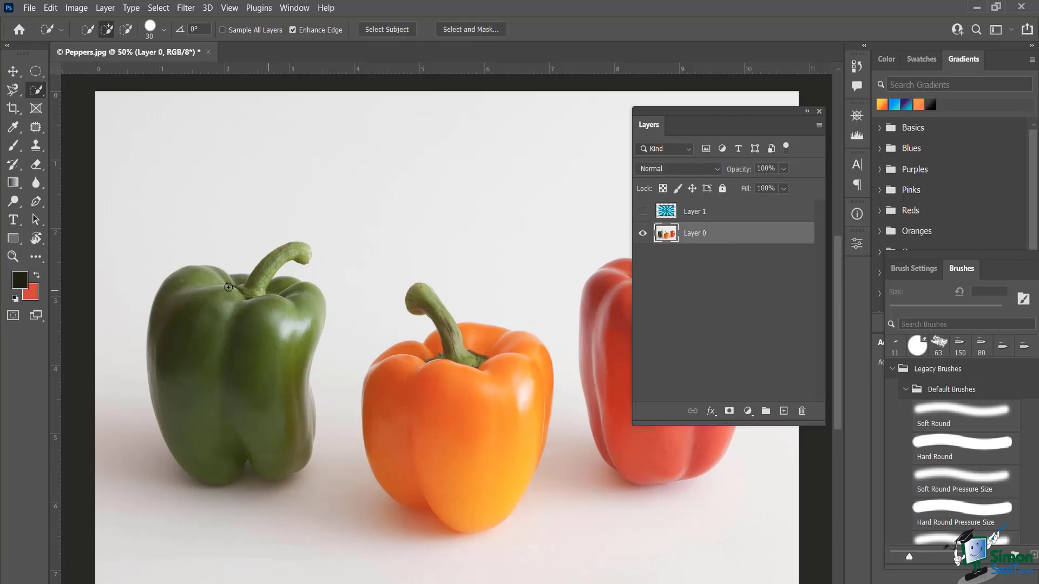
mouse_move(185, 288)
mouse_down()
mouse_move(174, 331)
mouse_move(200, 379)
mouse_up()
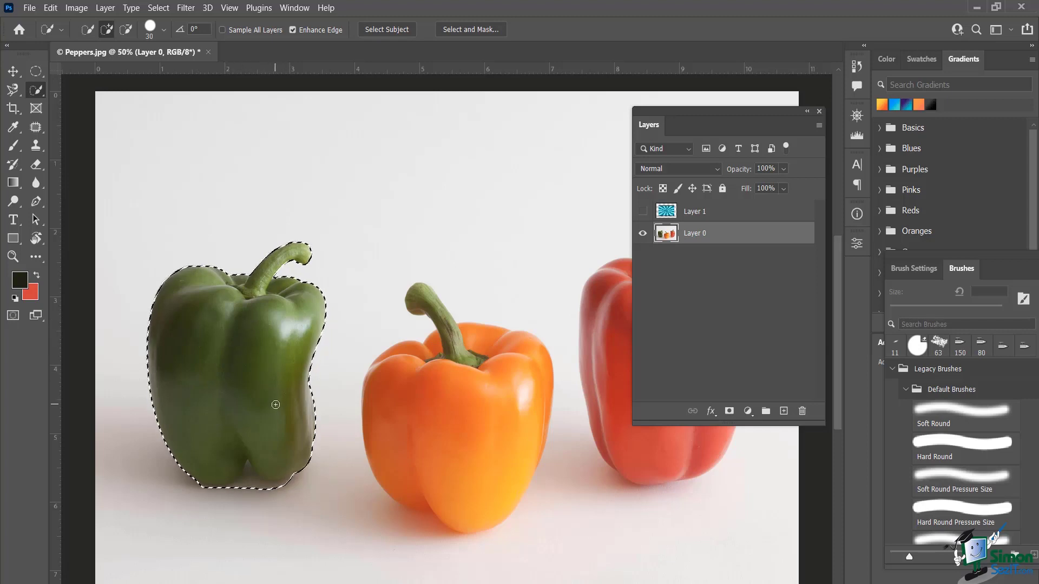
Try deleting the background around the green pepper with an inverted selection and then the pepper itself, undoing the deletions and the inversion
click(159, 8)
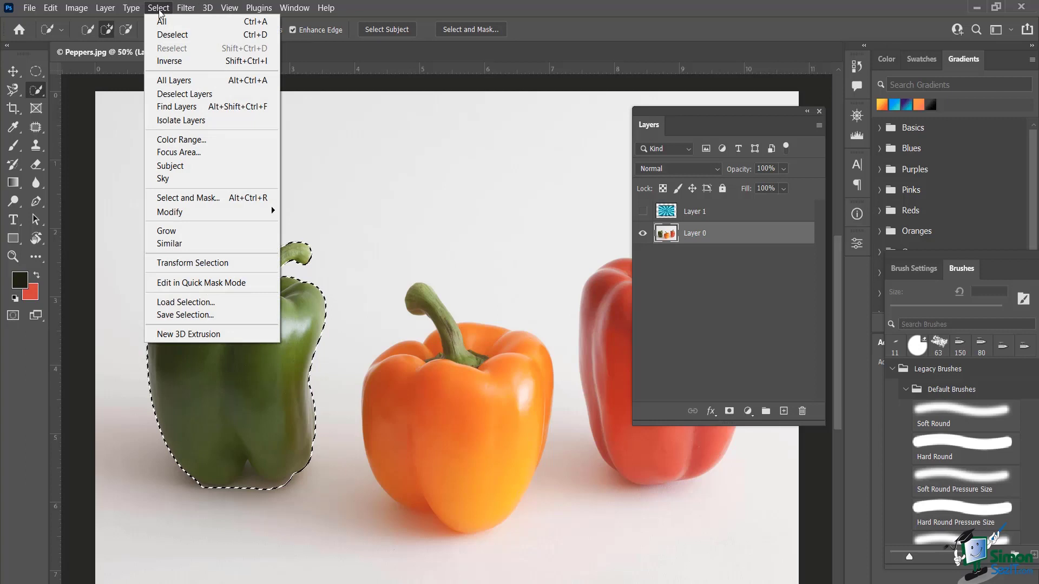
click(251, 64)
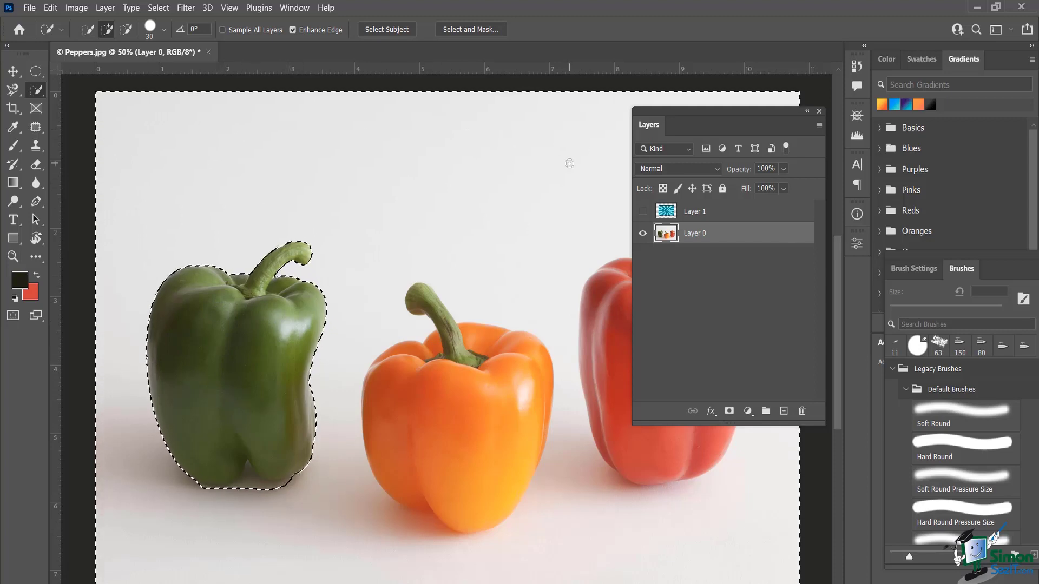
key(Delete)
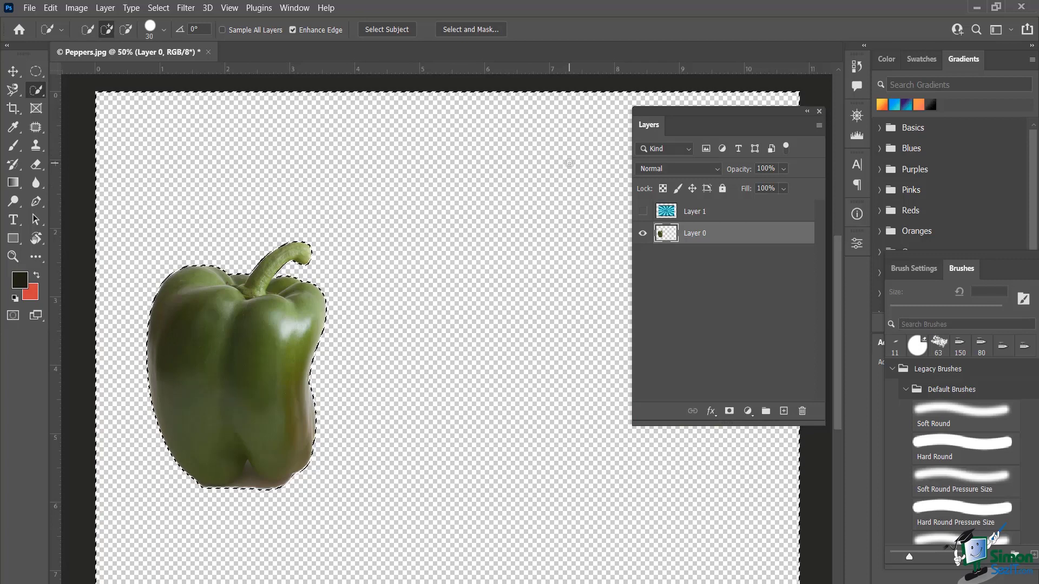
key(ctrl+z)
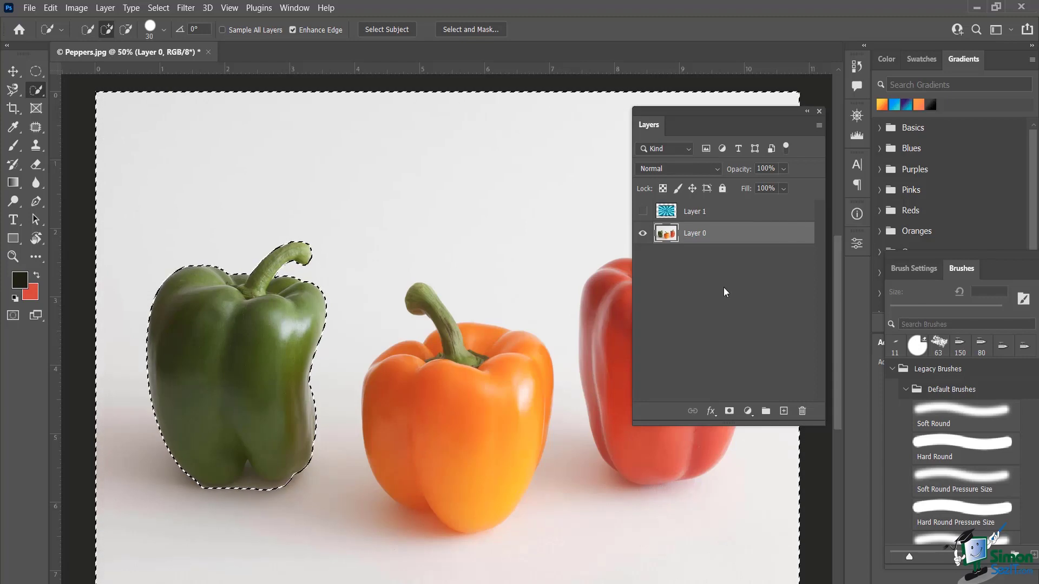
key(Delete)
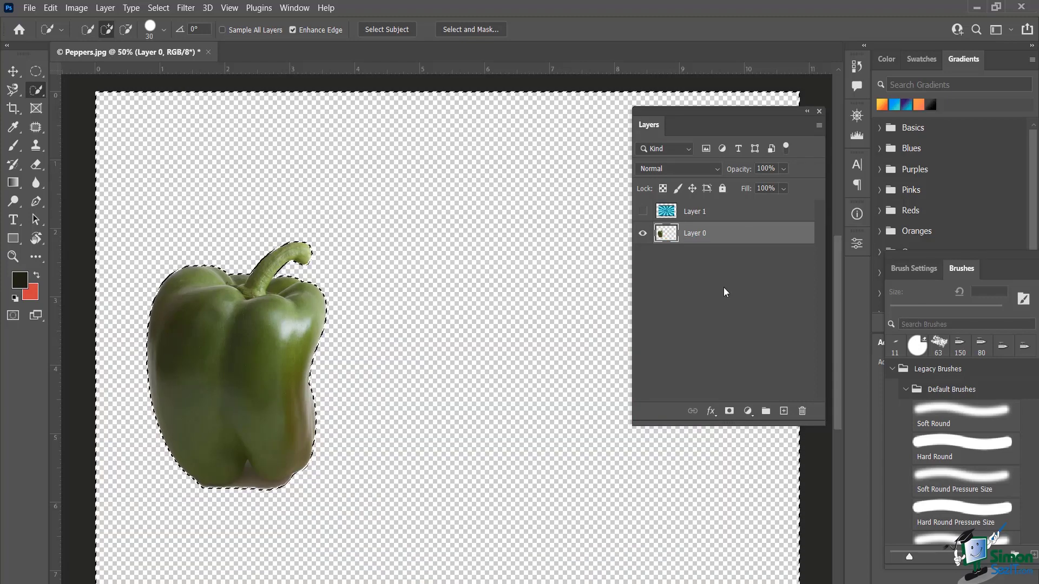
key(ctrl+z)
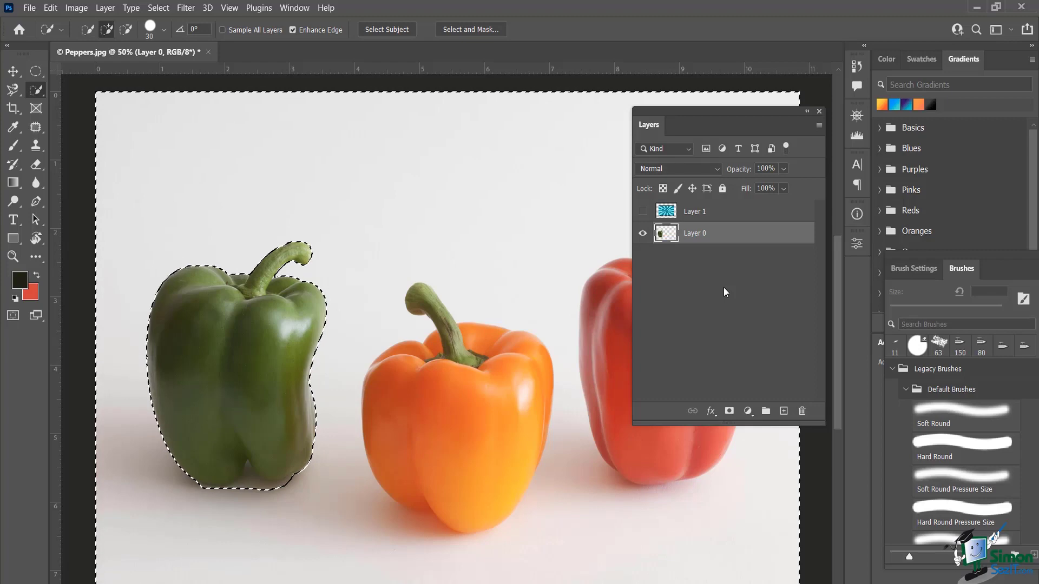
key(Delete)
key(ctrl+z)
key(ctrl+z)
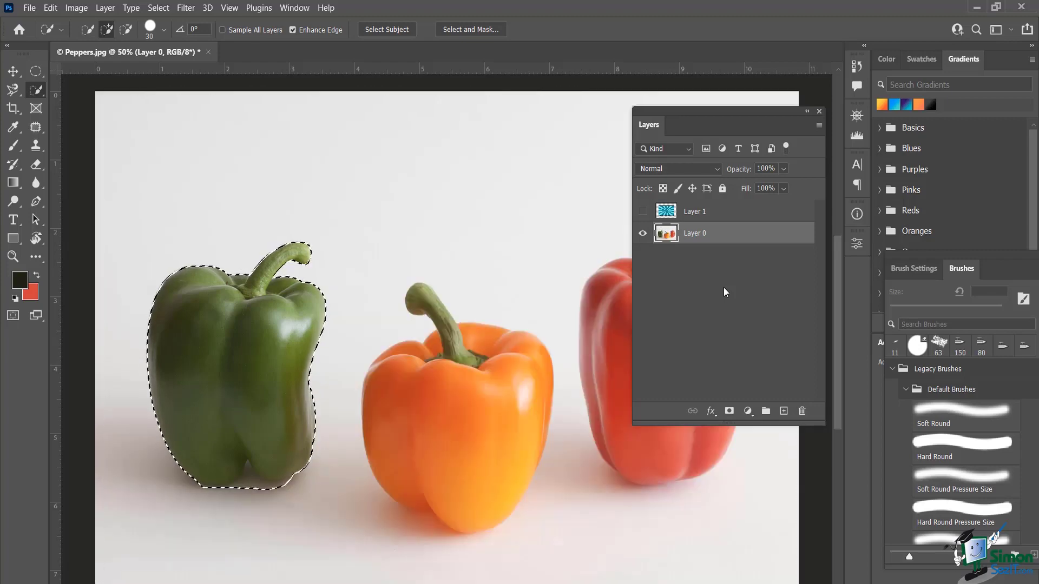
key(Delete)
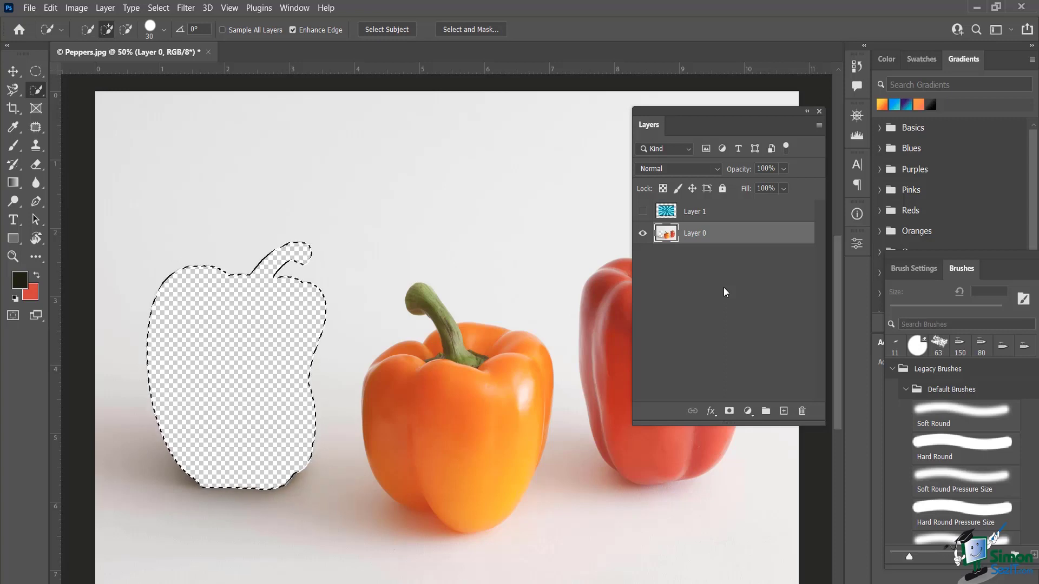
key(ctrl+z)
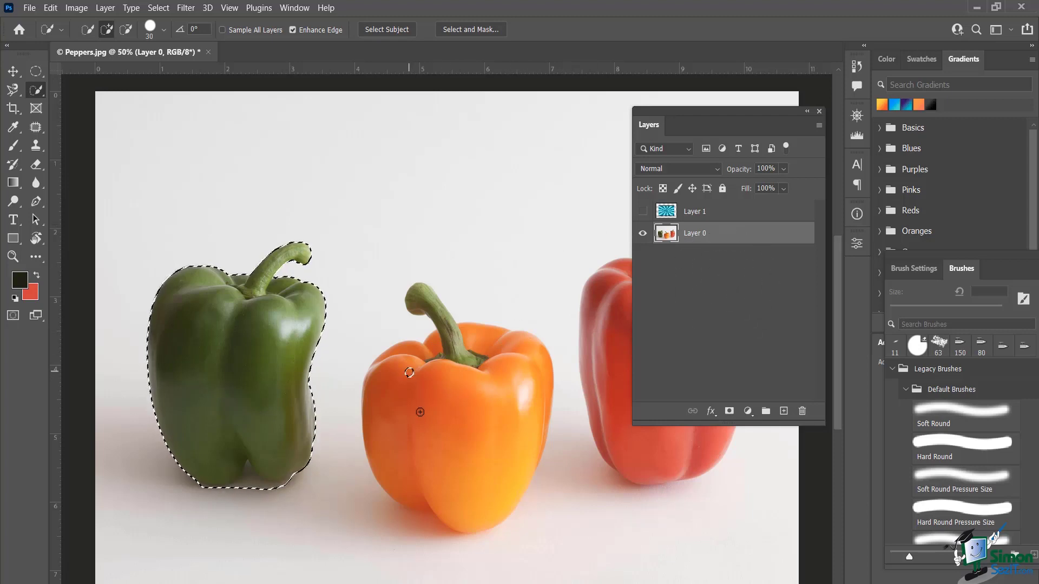
Add the orange and red peppers to the selection with the Quick Selection tool
mouse_move(421, 413)
mouse_down()
mouse_move(447, 460)
mouse_move(447, 329)
mouse_up()
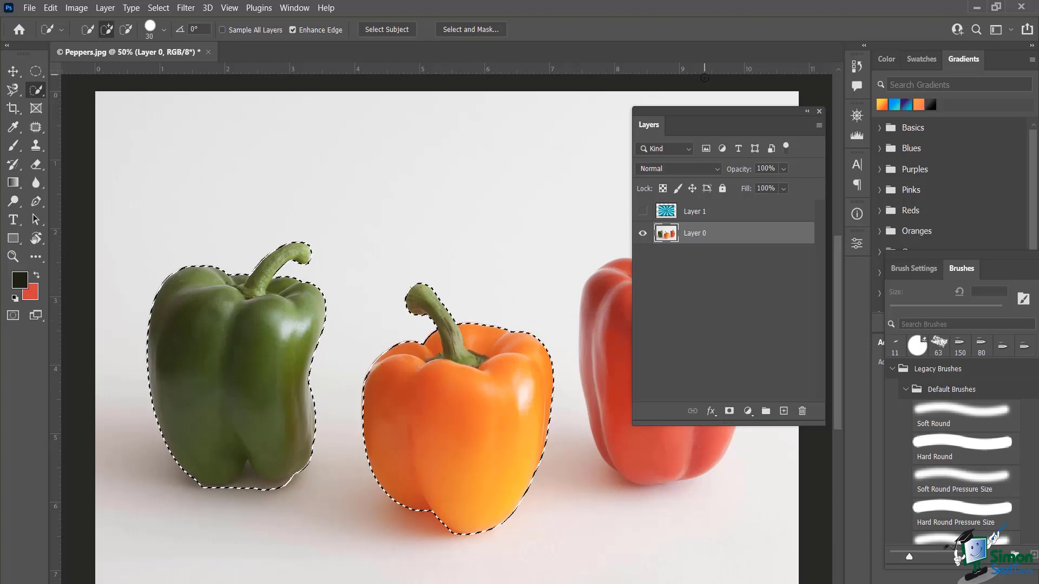
drag(717, 109, 870, 384)
mouse_move(664, 356)
mouse_down()
mouse_move(667, 291)
mouse_move(670, 356)
mouse_up()
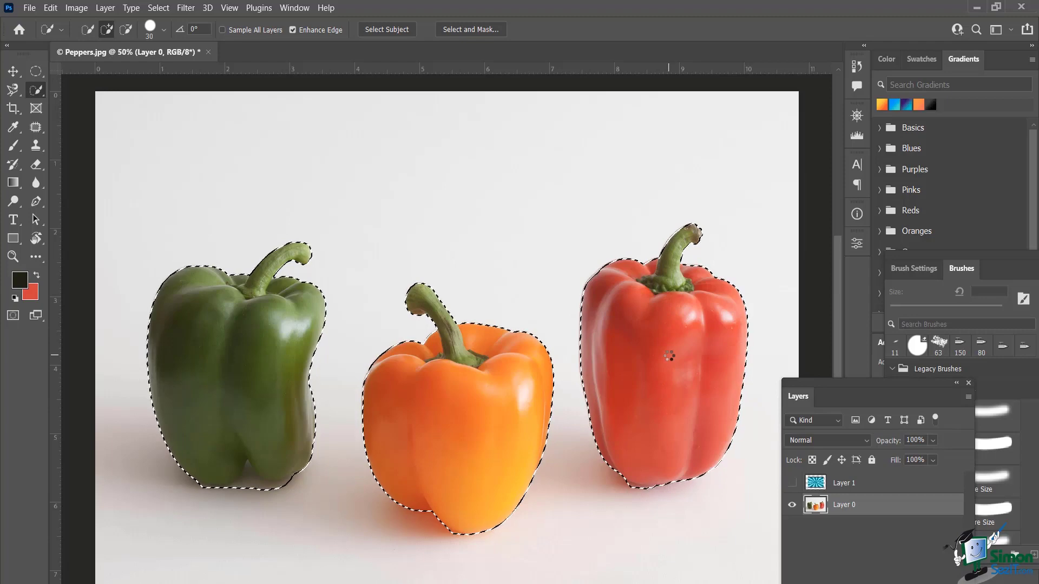
Invert the selection, delete the white background around the three peppers, and deselect
key(ctrl+shift+i)
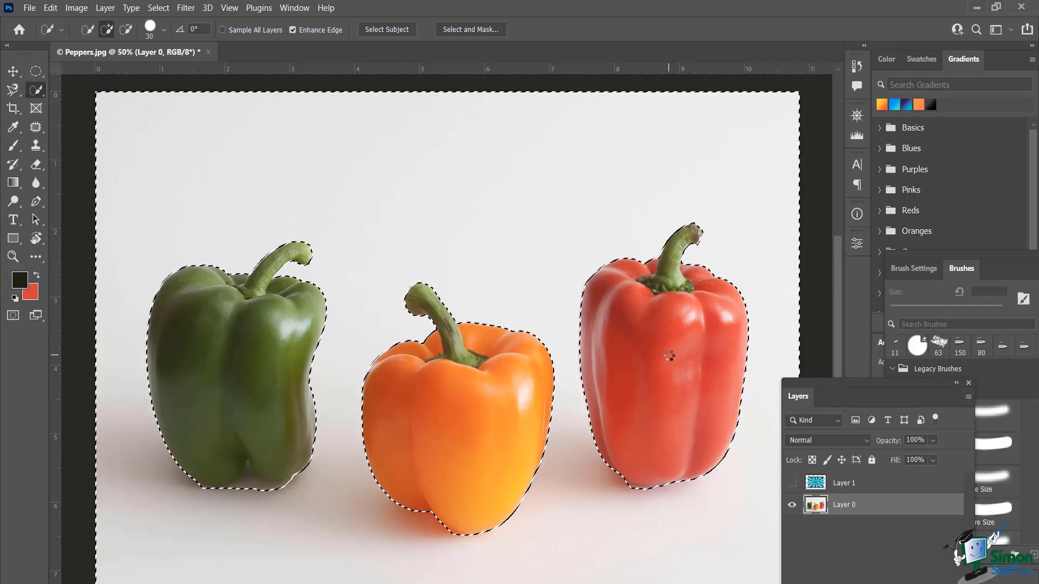
key(Delete)
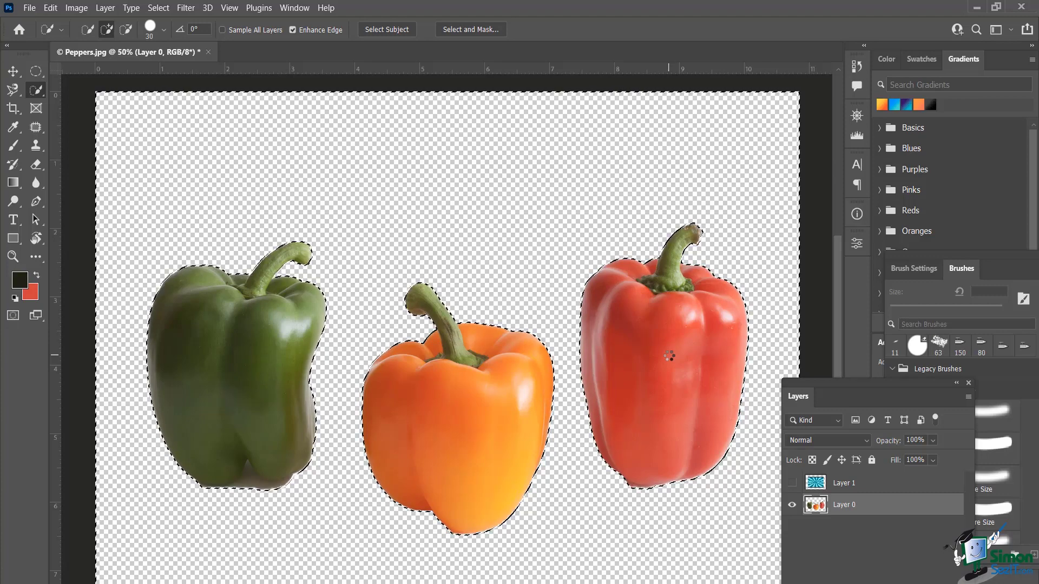
key(ctrl+d)
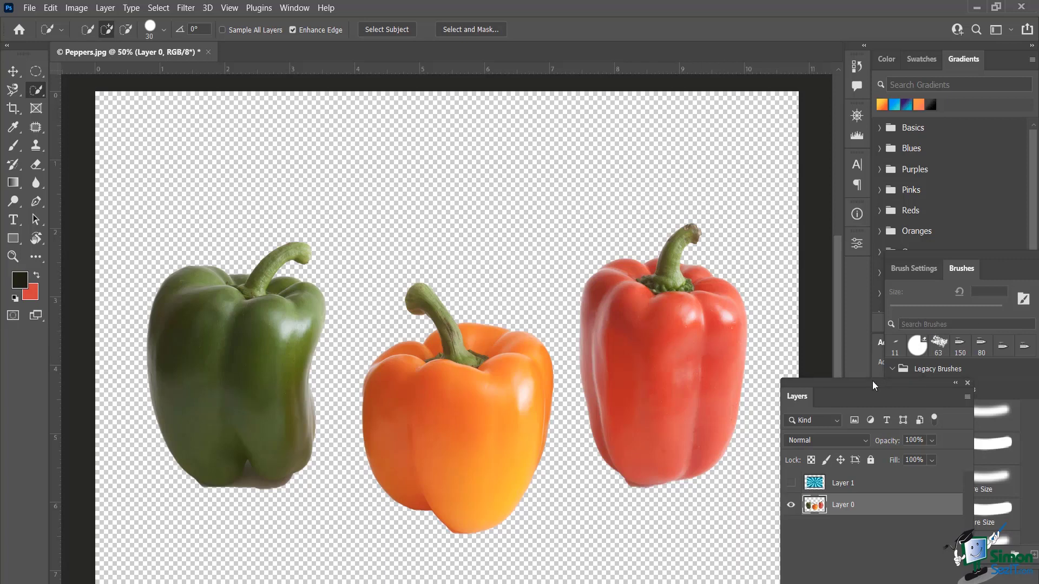
Make the blue sunburst Layer 1 visible and keep the layer list clear of the artwork
drag(872, 381, 686, 132)
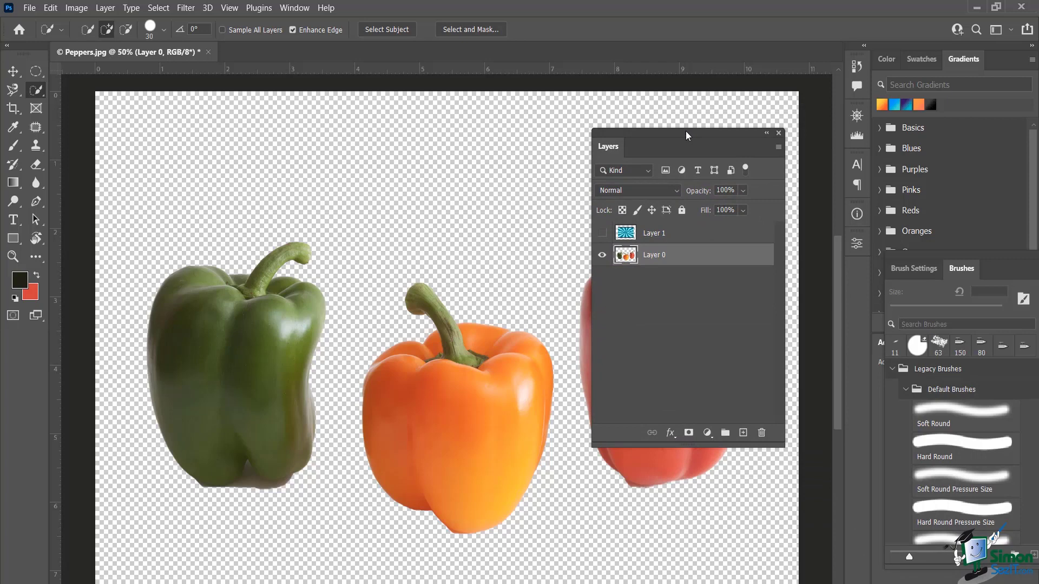
click(601, 232)
drag(654, 132, 708, 111)
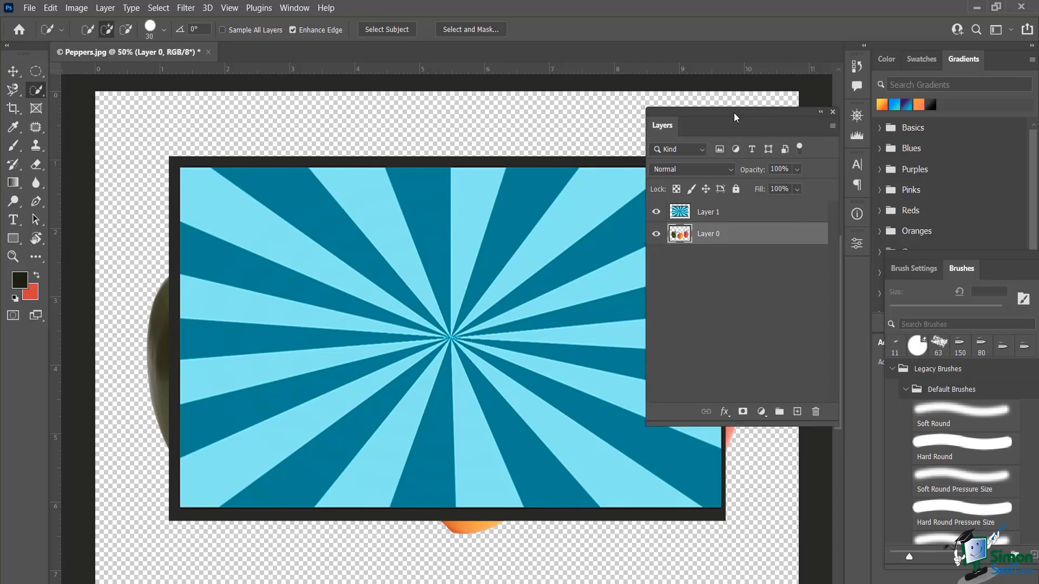
drag(734, 113, 807, 63)
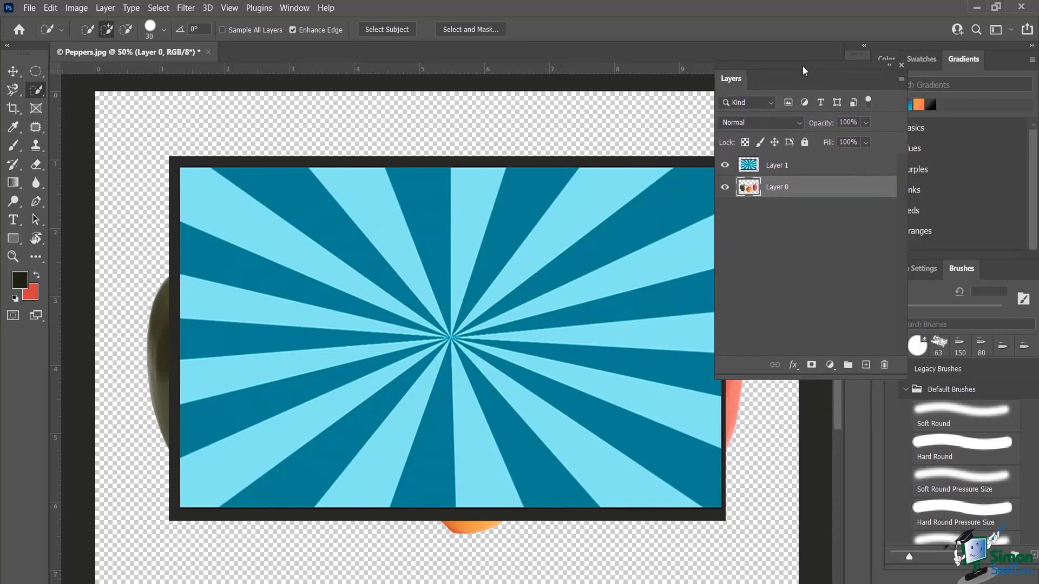
Enlarge the sunburst on Layer 1 about its centre until it nearly fills the canvas width, and commit the transform
click(784, 165)
key(v)
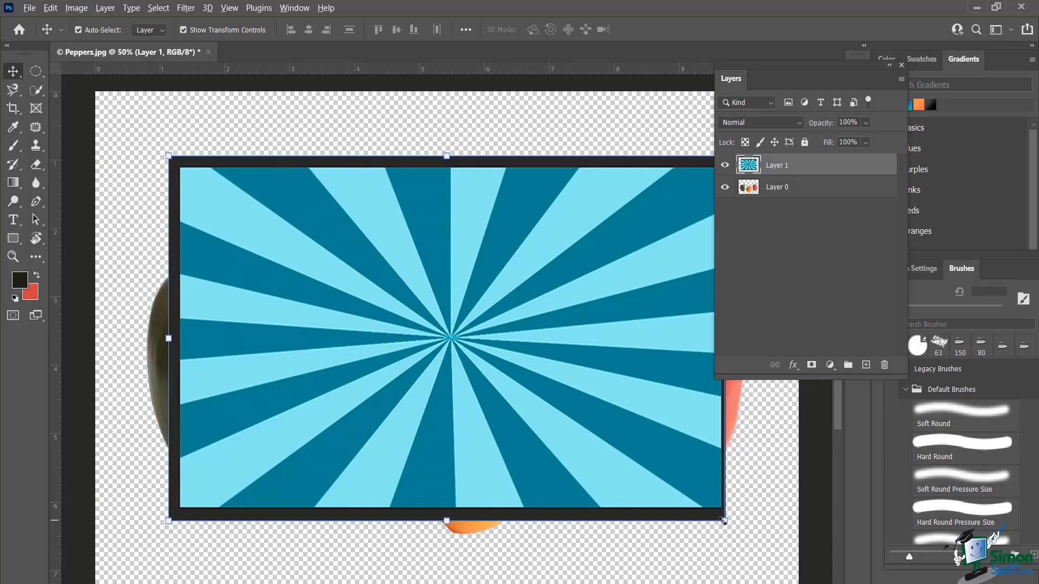
drag(725, 521, 784, 580)
click(670, 30)
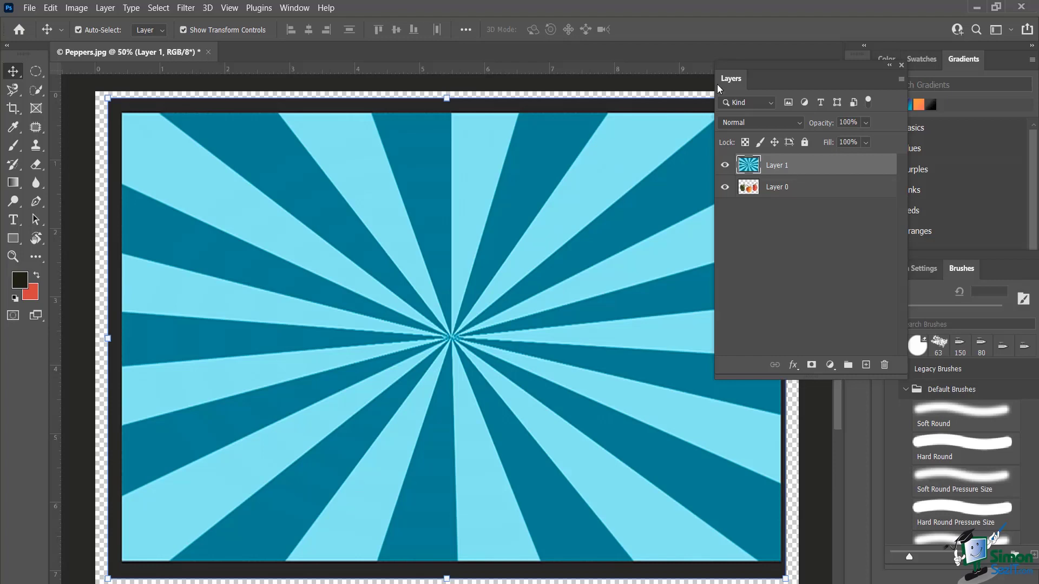
Draw a large elliptical selection centred on the sunburst and just inside its dark border with the Elliptical Marquee tool
click(38, 75)
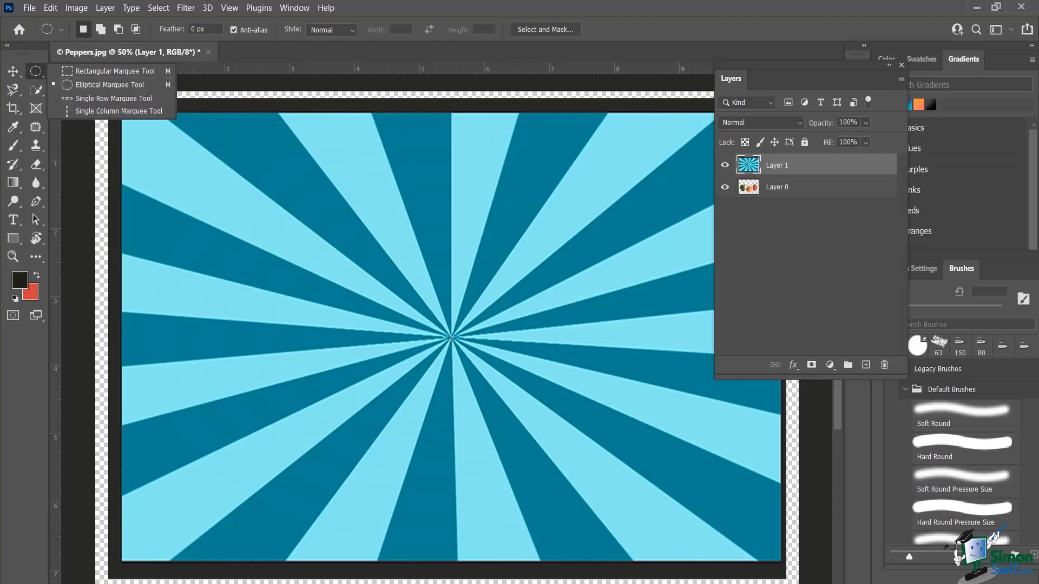
drag(452, 338, 164, 230)
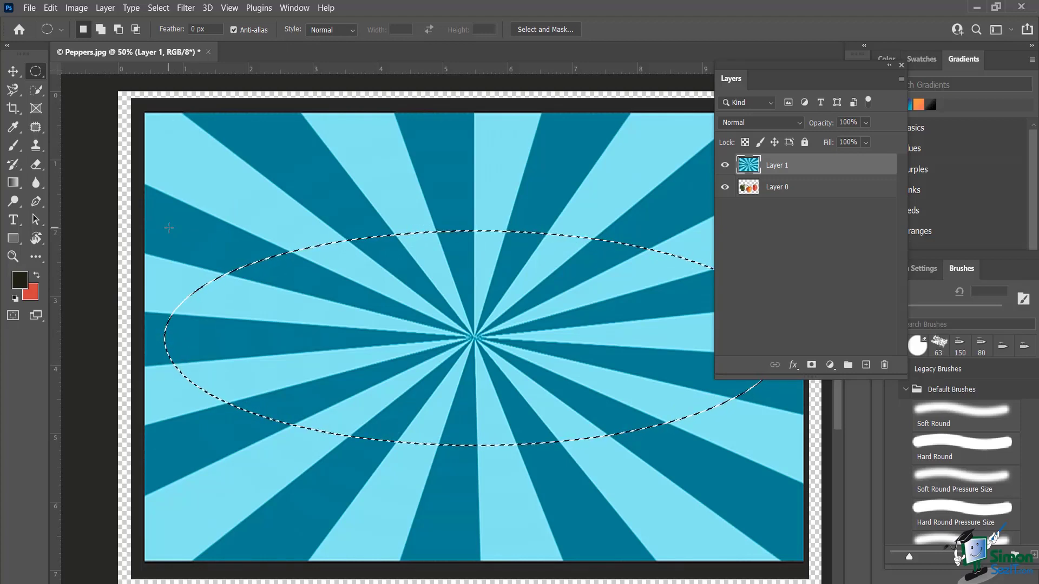
click(181, 246)
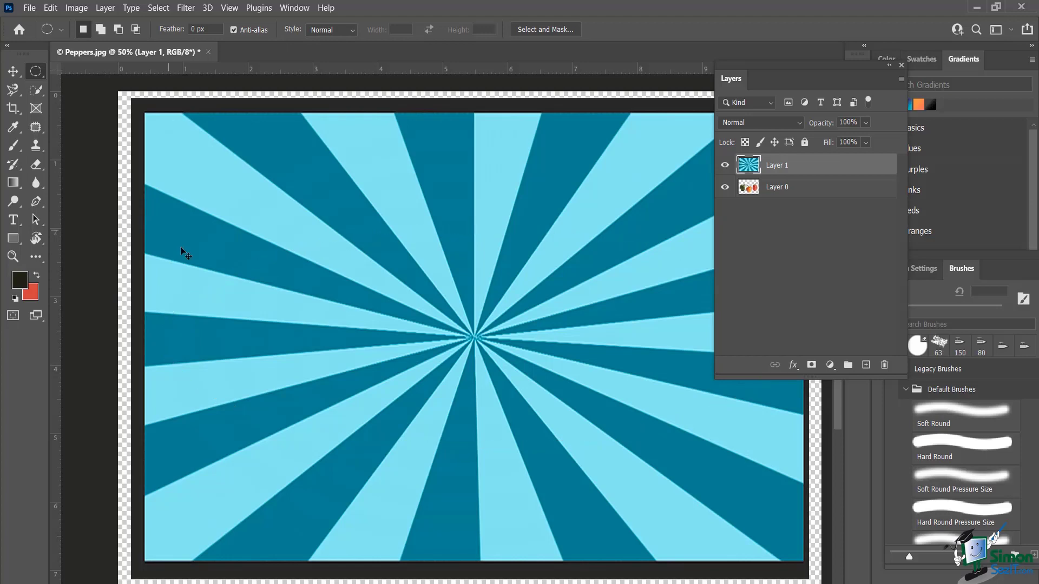
drag(172, 135, 782, 541)
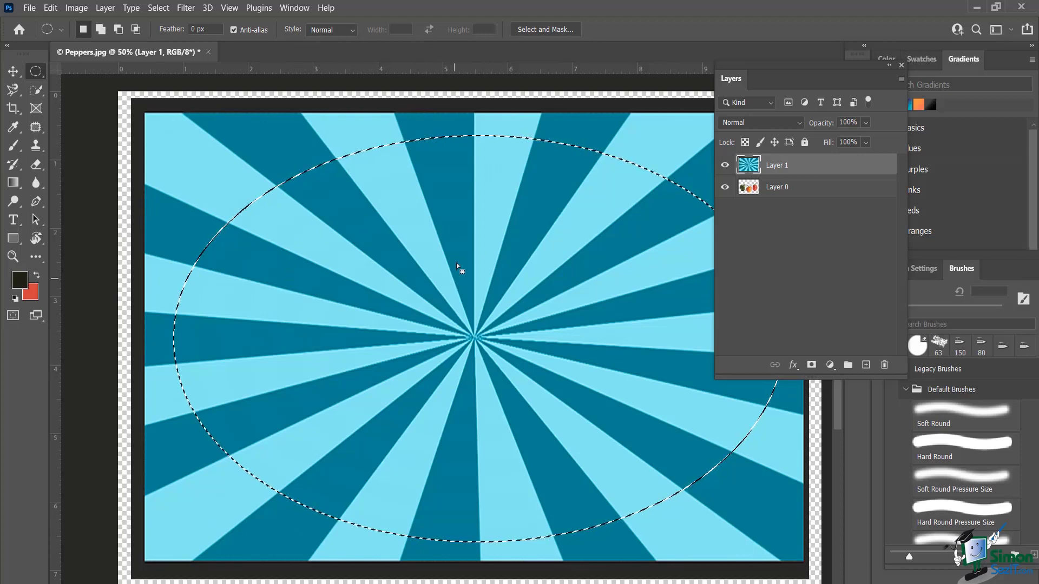
Invert the elliptical selection and delete the part of the sunburst outside the ellipse
click(158, 8)
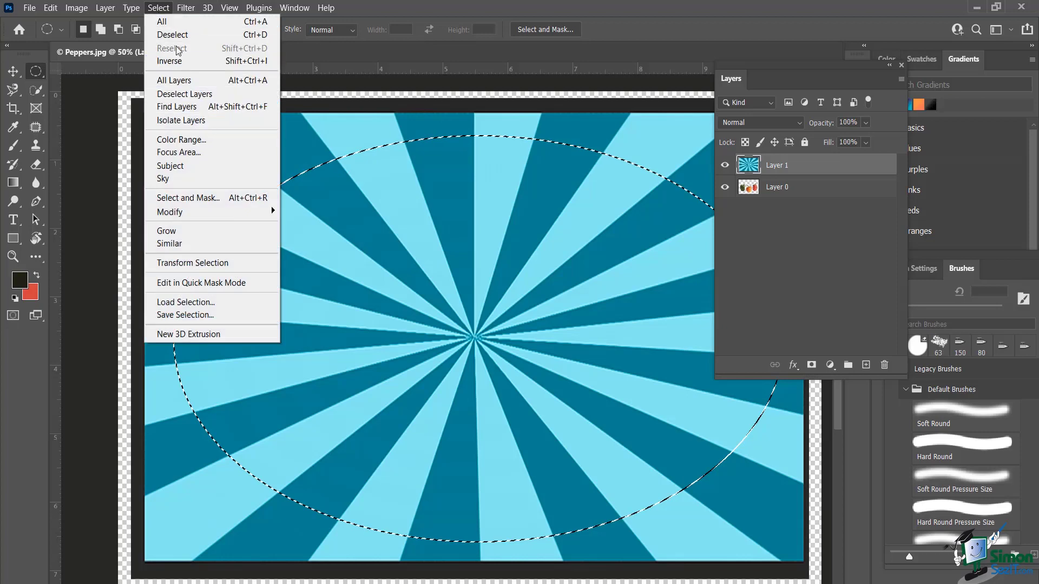
click(183, 63)
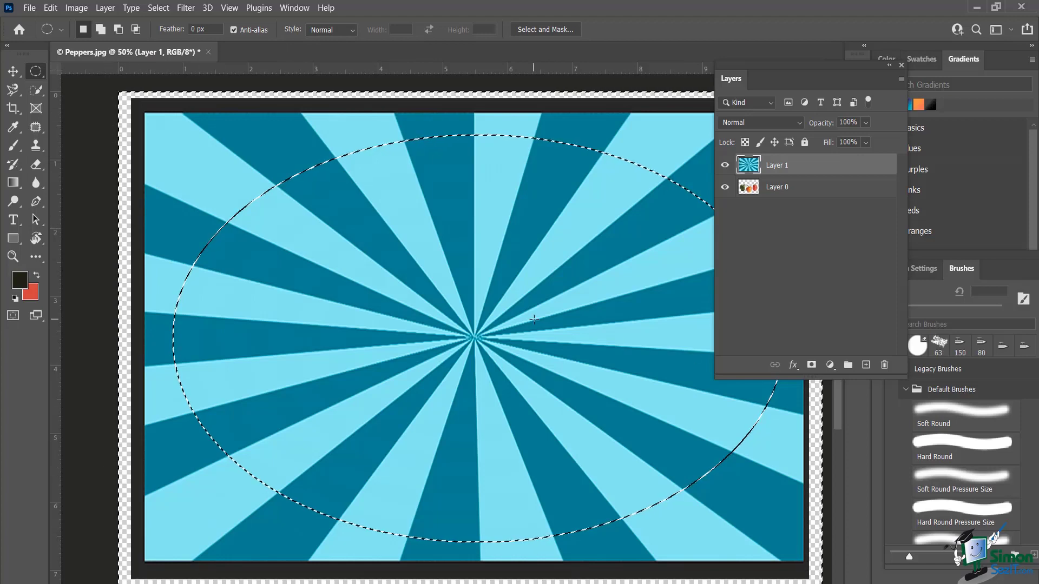
key(Delete)
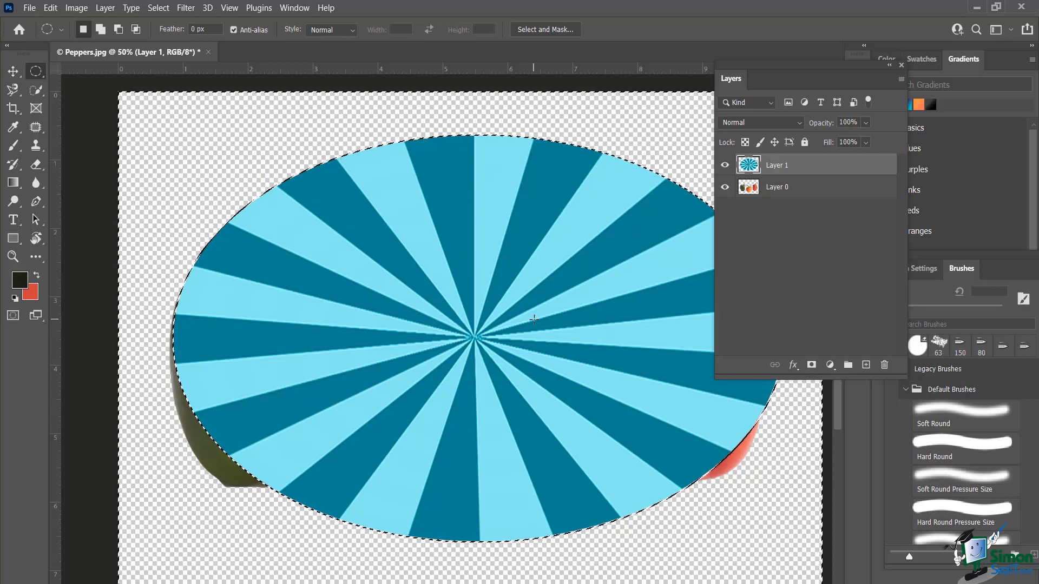
Undo the hard-edged deletion, and delete the sunburst outside the ellipse again with the selection feathered by 50 pixels
key(ctrl+z)
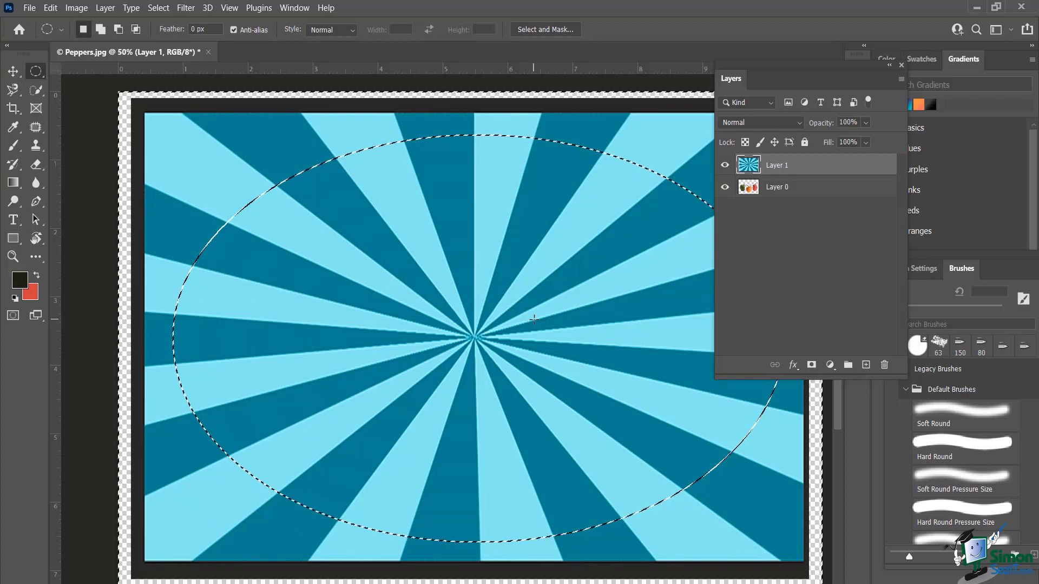
click(158, 9)
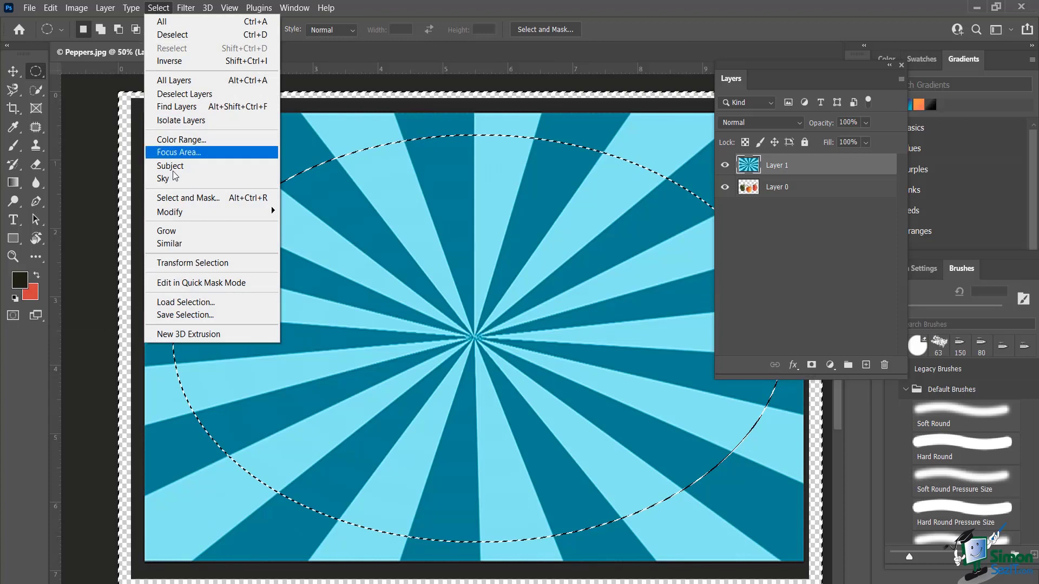
mouse_move(200, 211)
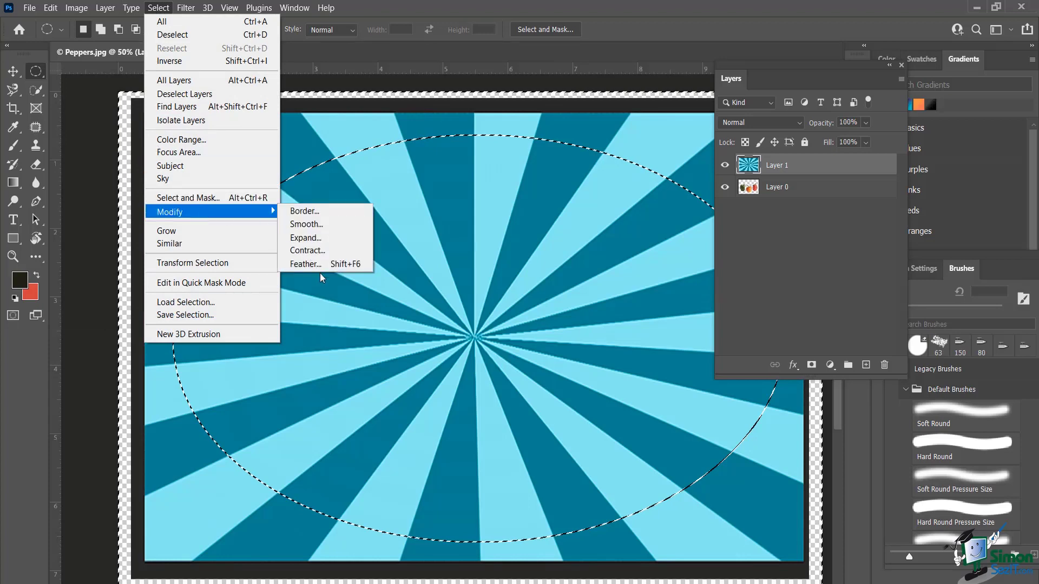
click(307, 264)
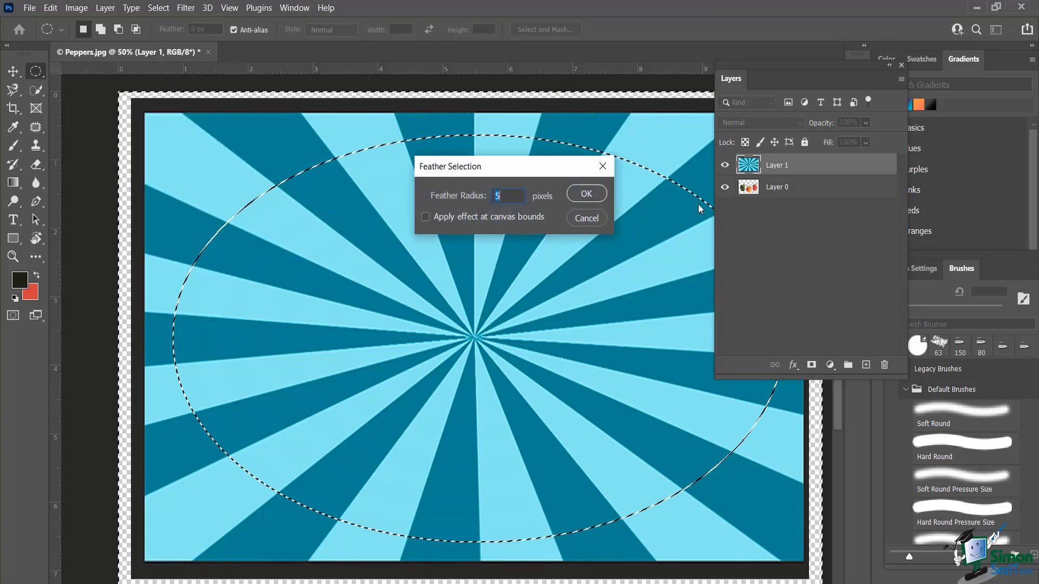
drag(474, 171, 411, 164)
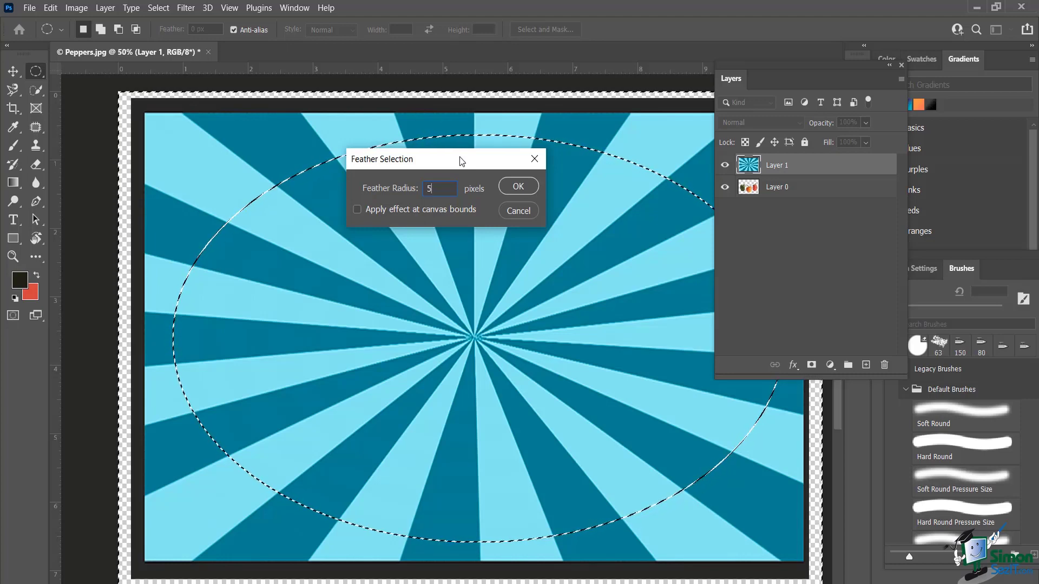
text(50)
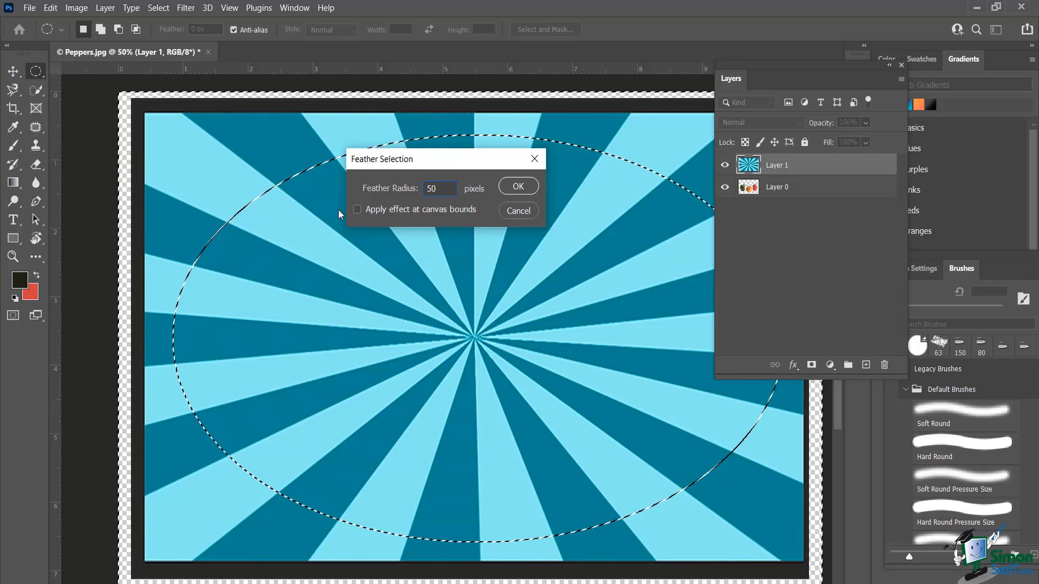
click(522, 189)
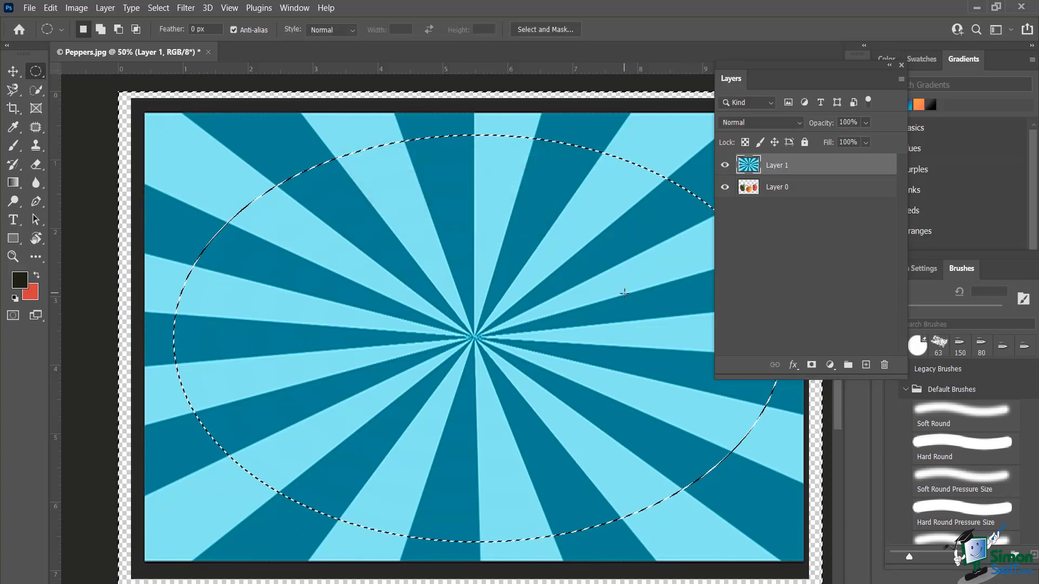
key(Delete)
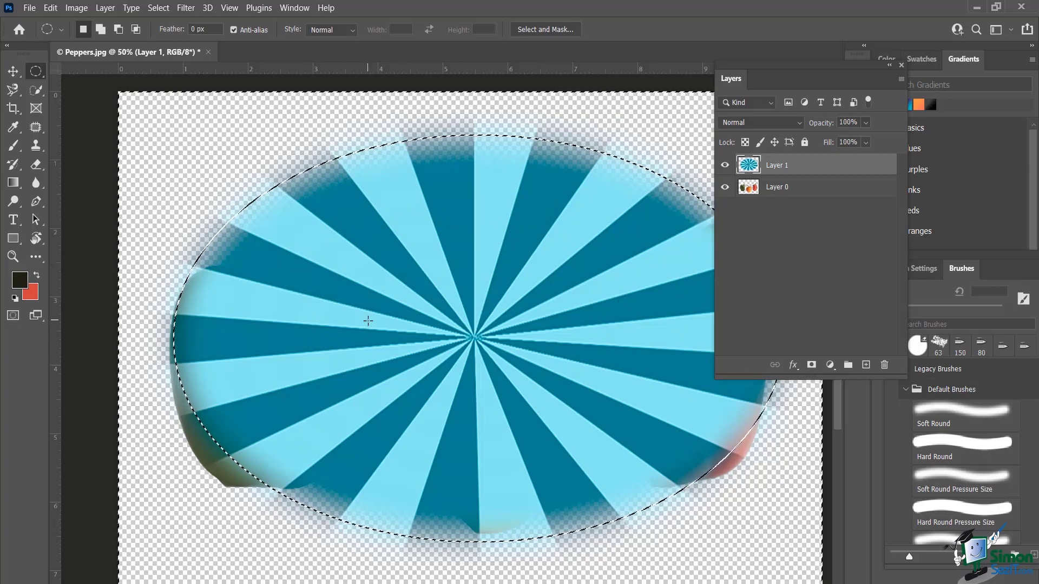
Undo the deletion, remove the area outside the ellipse again with the selection feathered by 100 pixels, and deselect
key(ctrl+z)
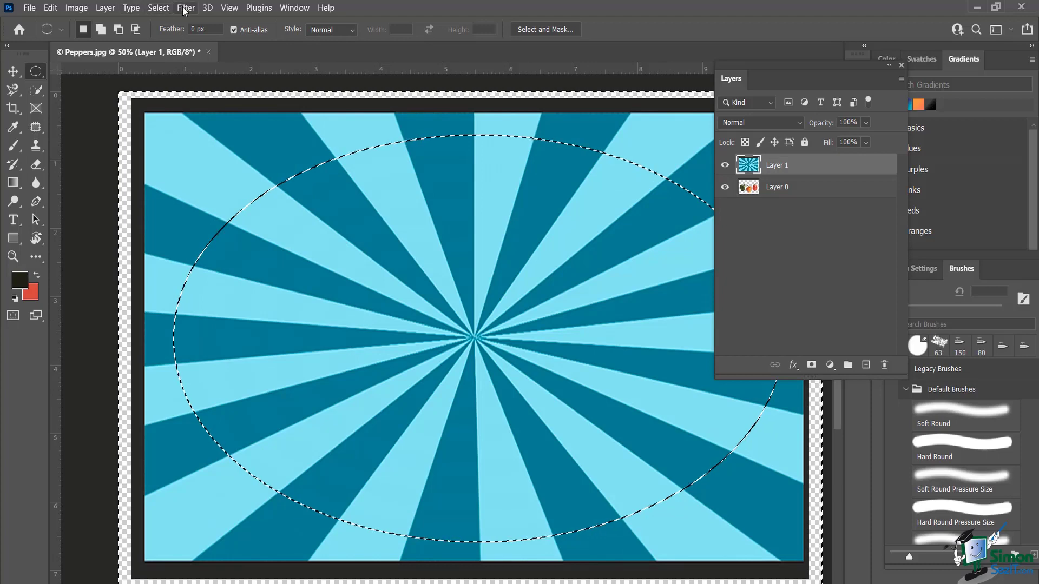
click(154, 10)
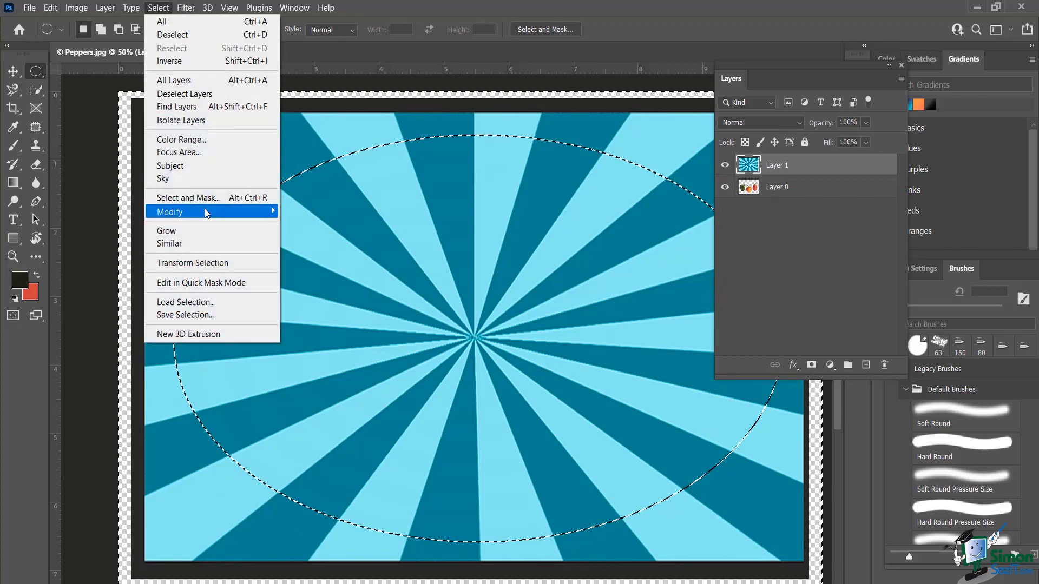
mouse_move(205, 209)
click(325, 264)
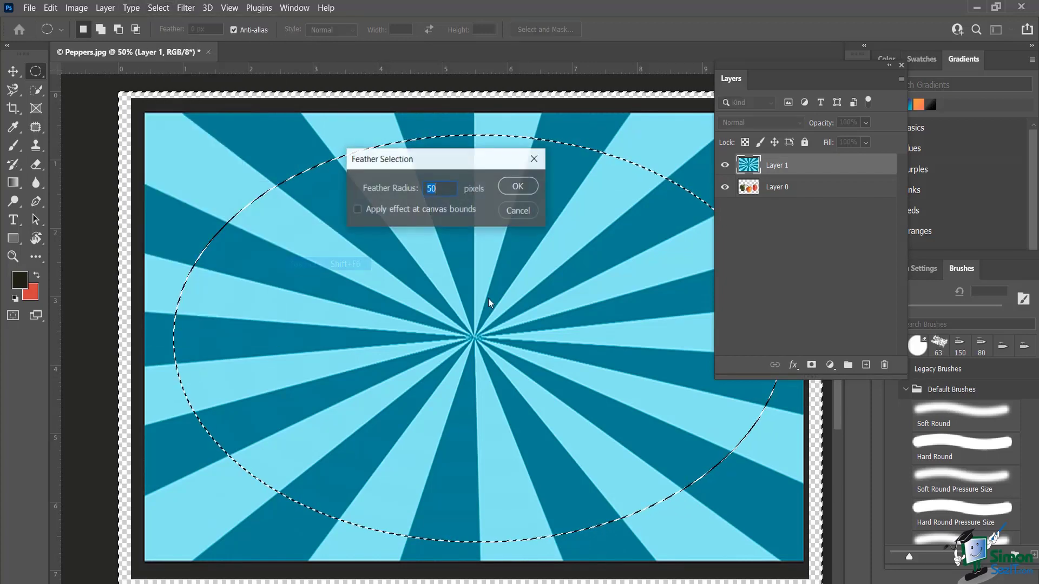
text(100)
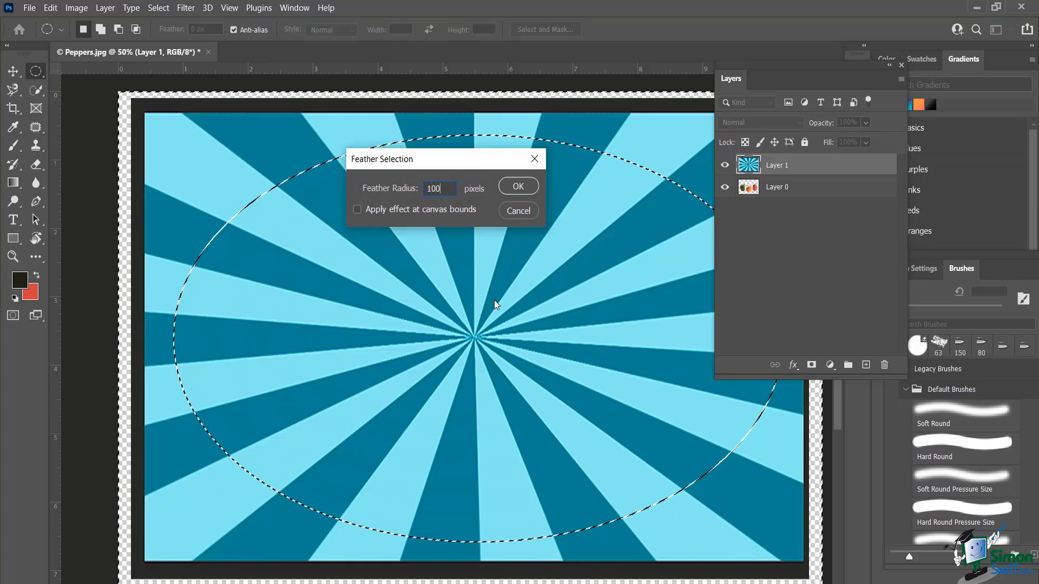
click(517, 187)
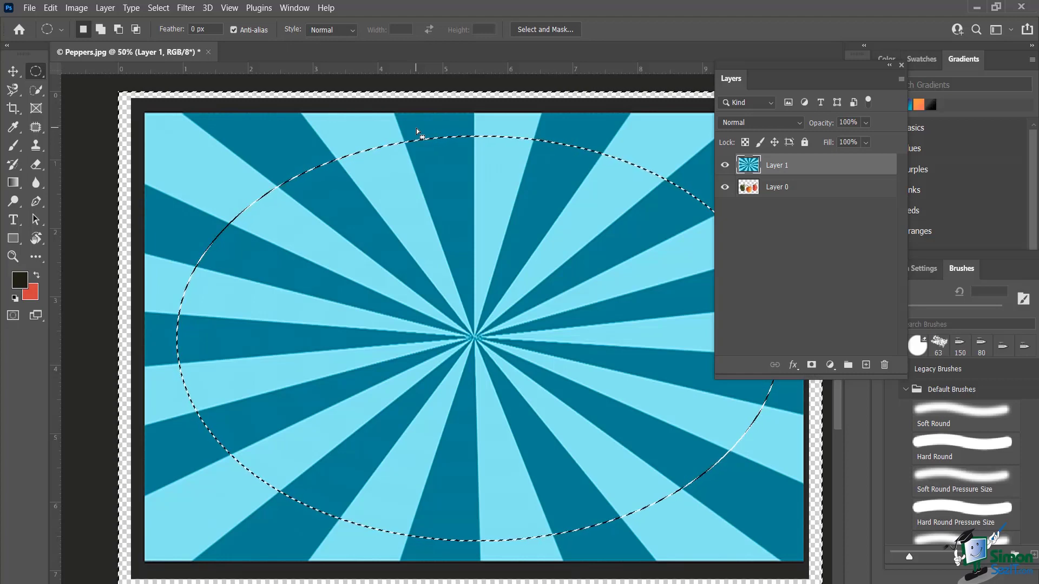
key(Delete)
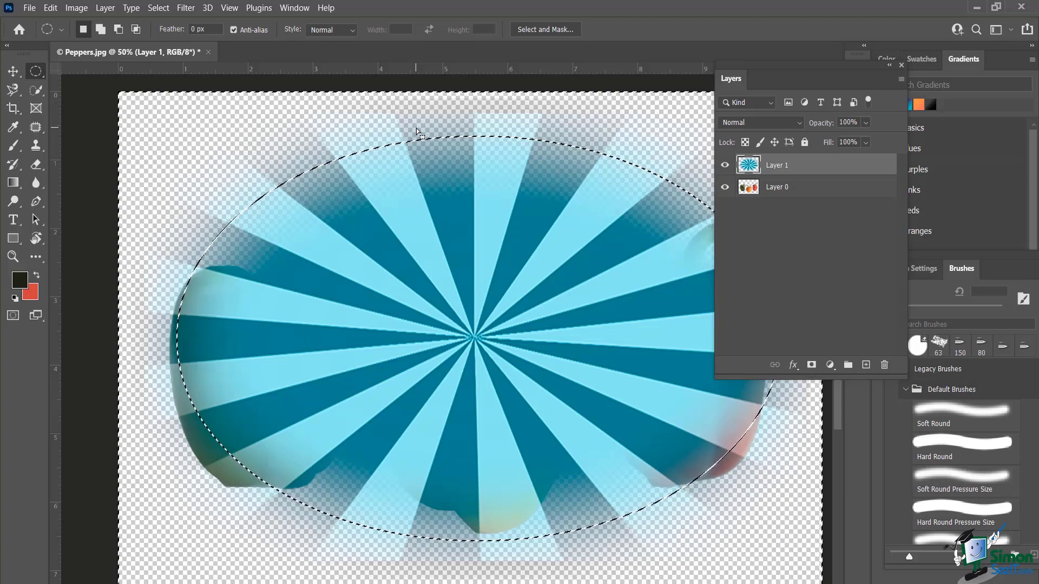
key(ctrl+d)
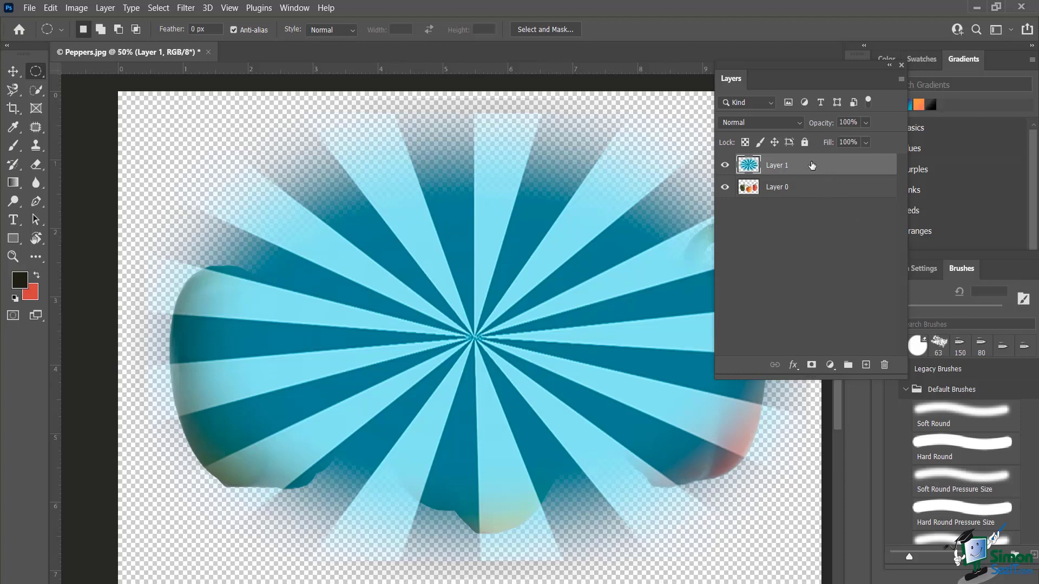
Move Layer 1 below the peppers on Layer 0, and enlarge the sunburst to 109.10% width and 113.40% height, shifted slightly down
drag(813, 168, 817, 207)
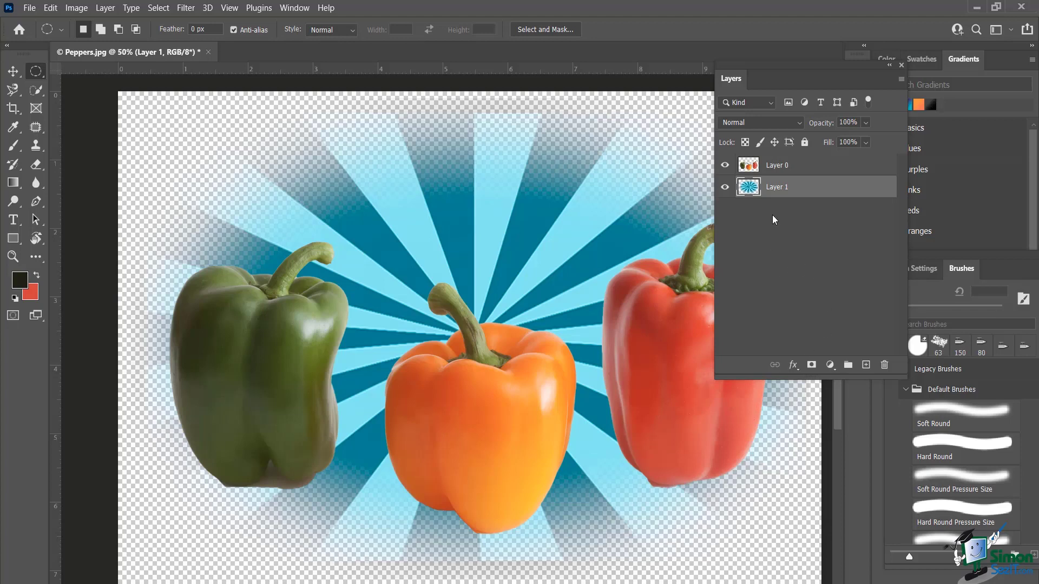
key(v)
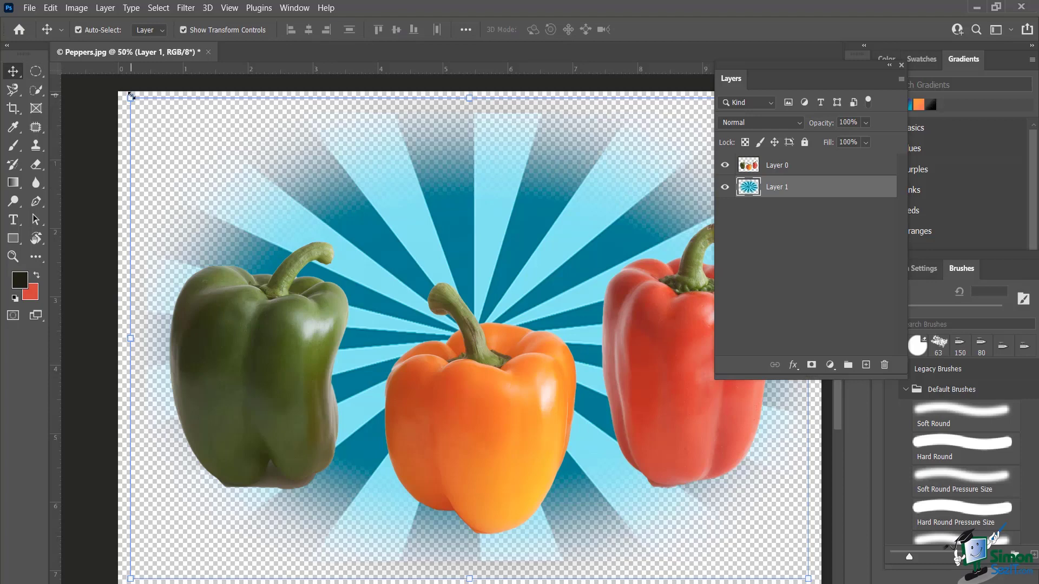
drag(130, 96, 100, 210)
scroll(471, 371, down, 3)
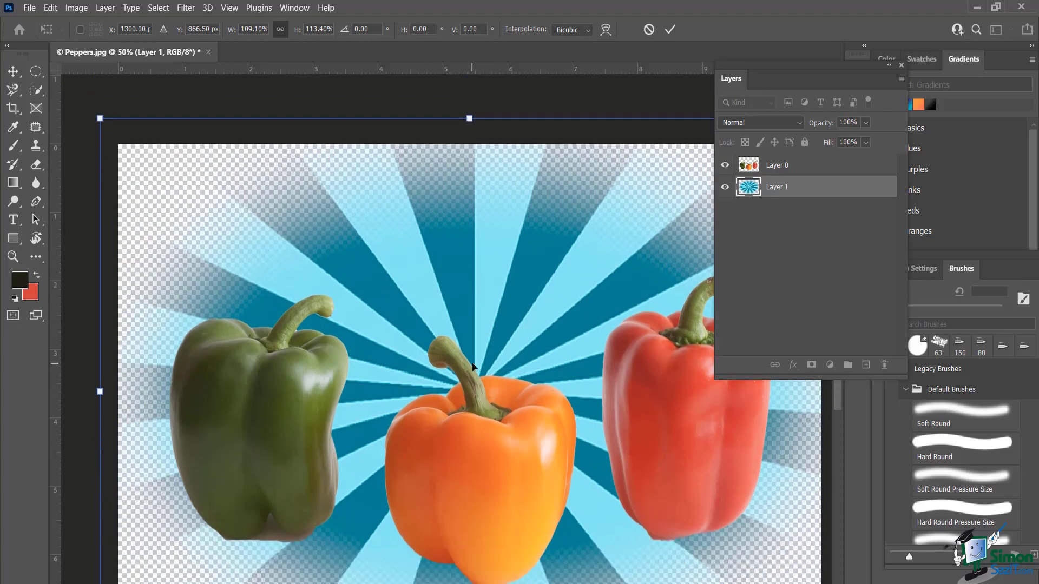
scroll(473, 364, down, 1)
drag(526, 245, 524, 261)
scroll(520, 289, down, 1)
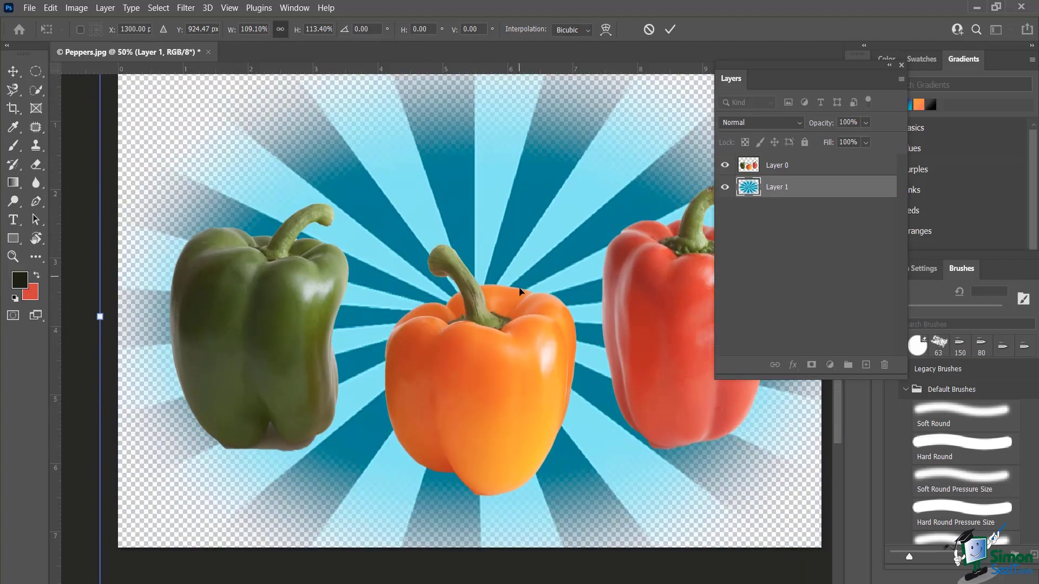
scroll(520, 288, down, 2)
drag(511, 181, 510, 190)
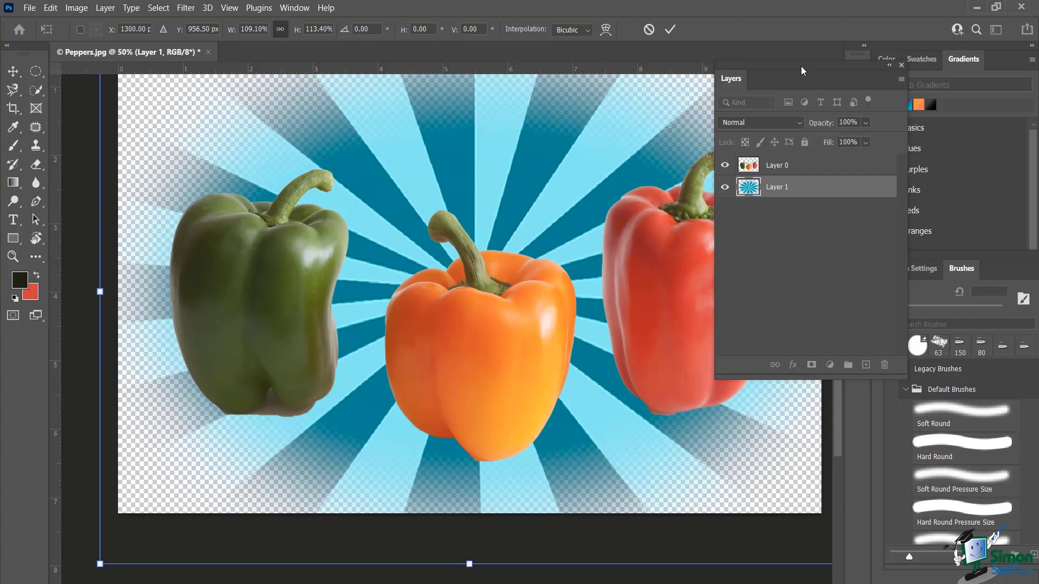
drag(801, 66, 896, 124)
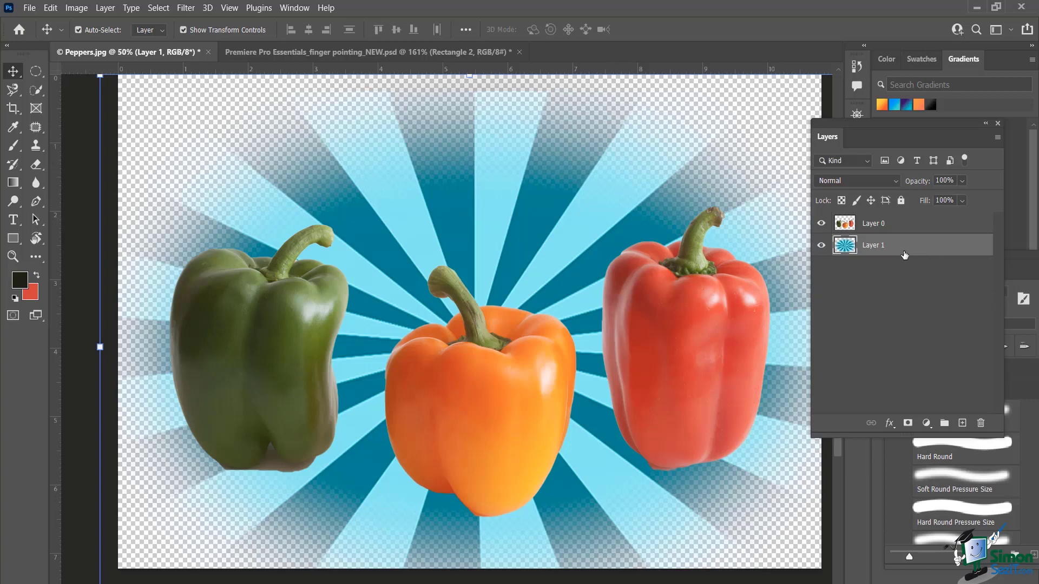
drag(862, 121, 808, 79)
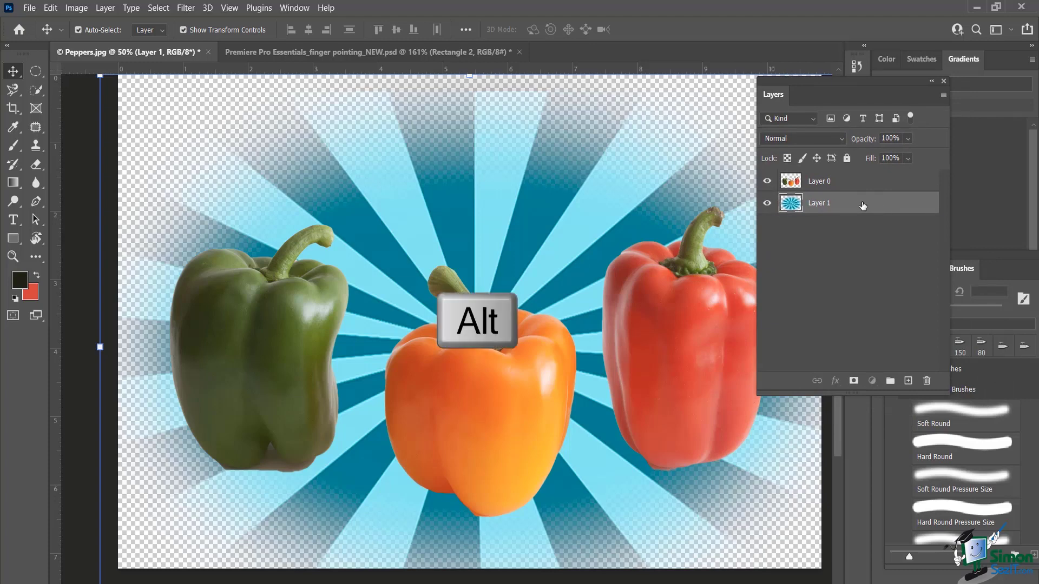
Duplicate Layer 1 beneath the original, shift the upper sunburst slightly away from the copy, and undo the duplication
drag(863, 206, 863, 238)
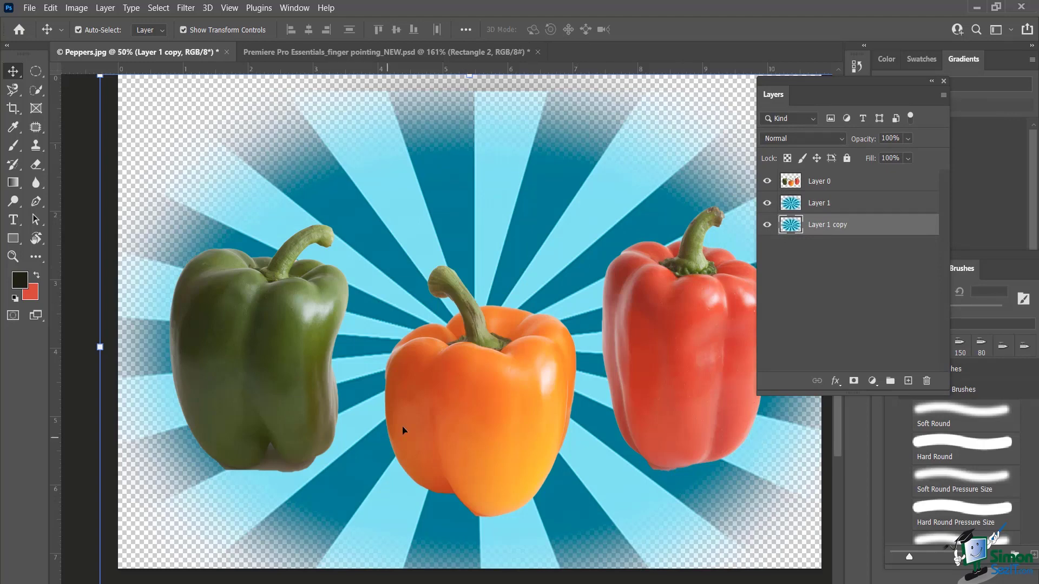
drag(377, 164, 471, 211)
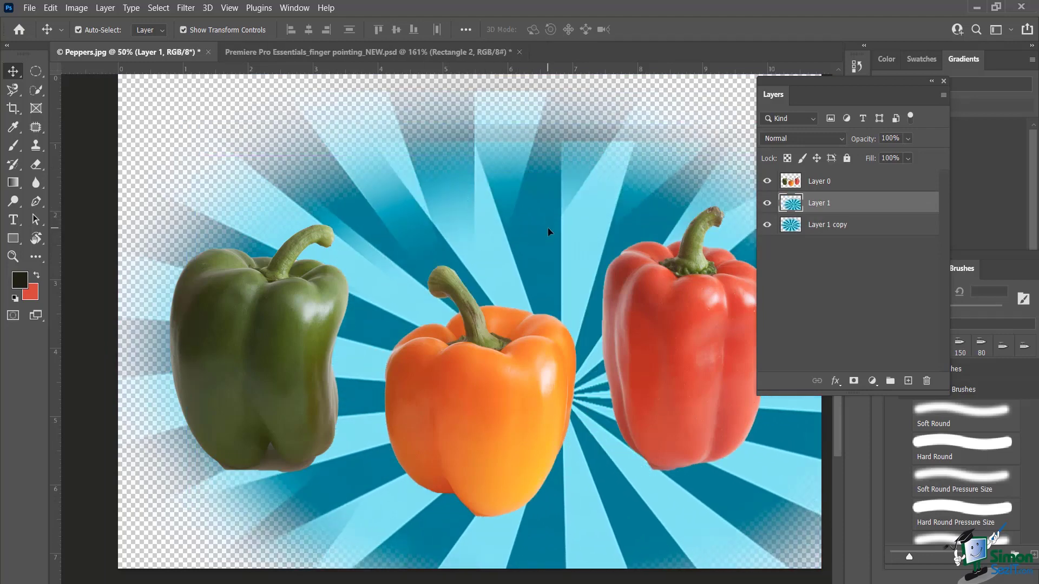
drag(547, 227, 486, 195)
click(836, 381)
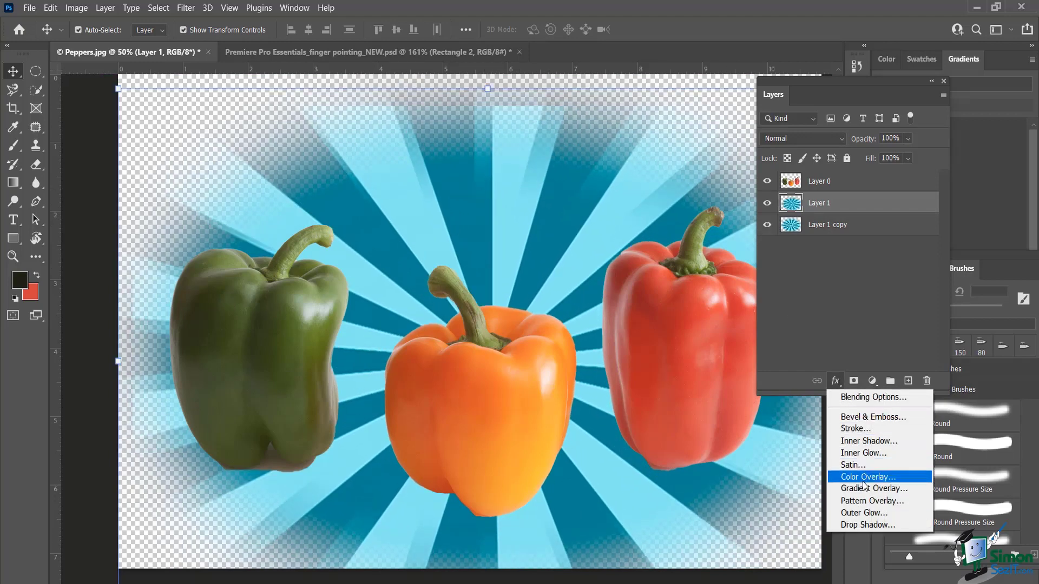
click(816, 332)
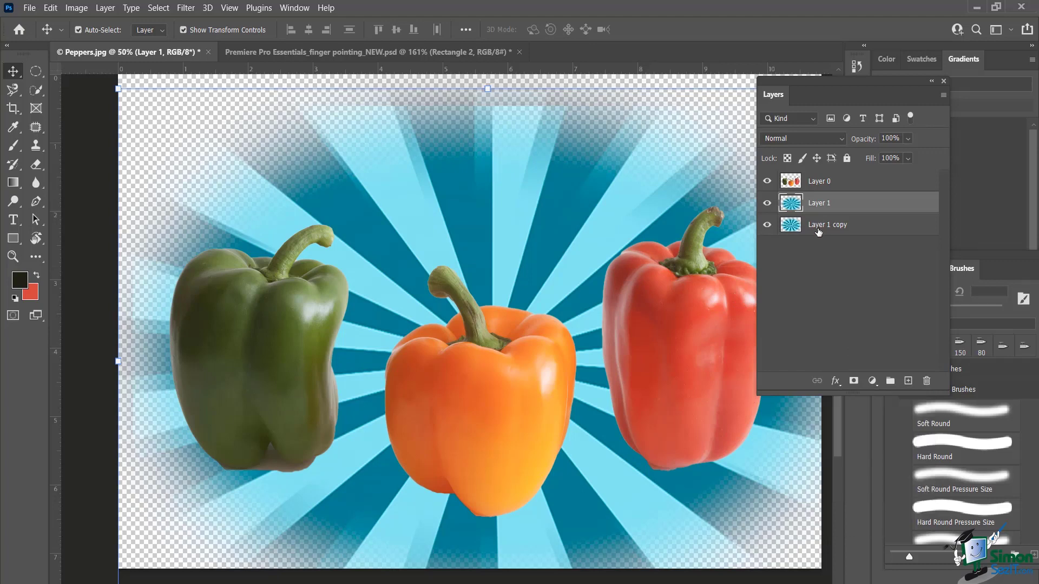
key(ctrl+e)
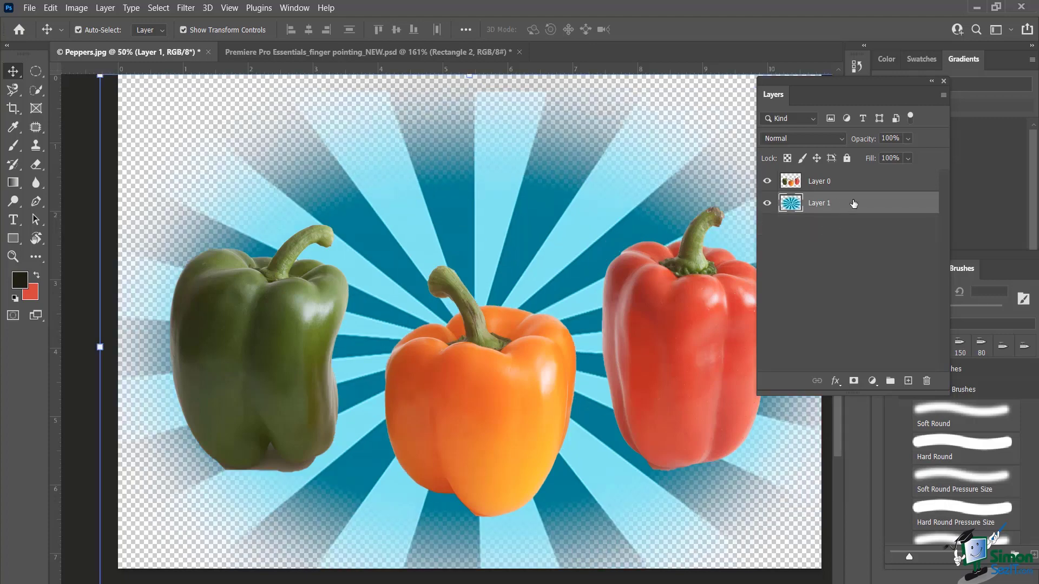
Duplicate Layer 1 in place directly above itself, and undo the duplication
right_click(853, 203)
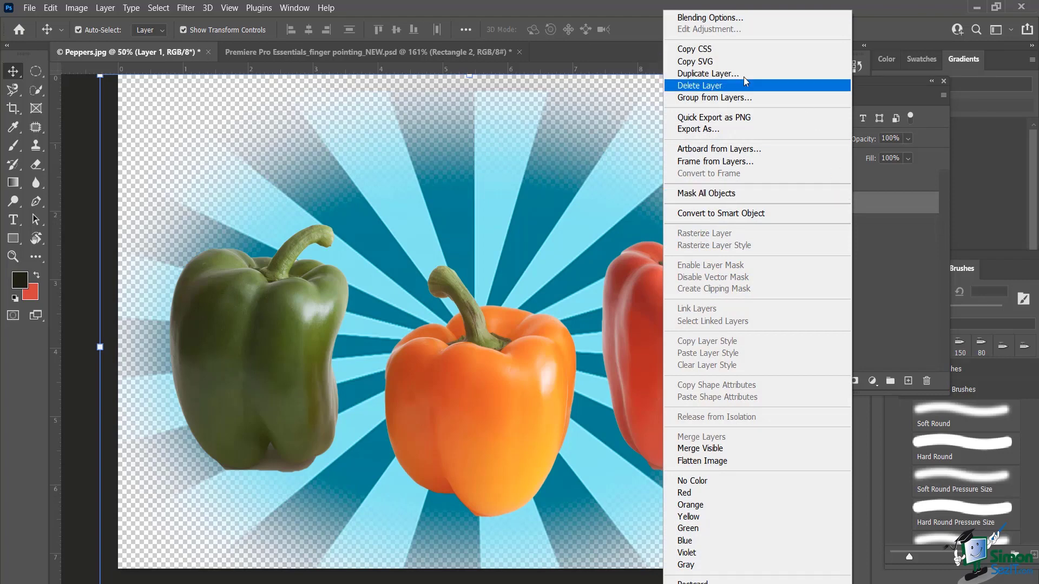
click(878, 209)
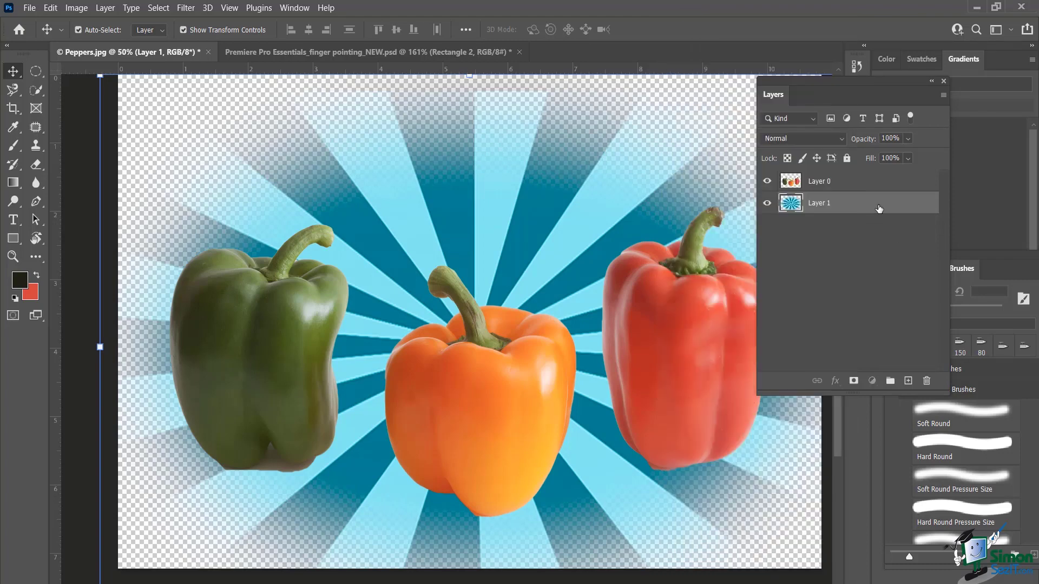
key(ctrl+j)
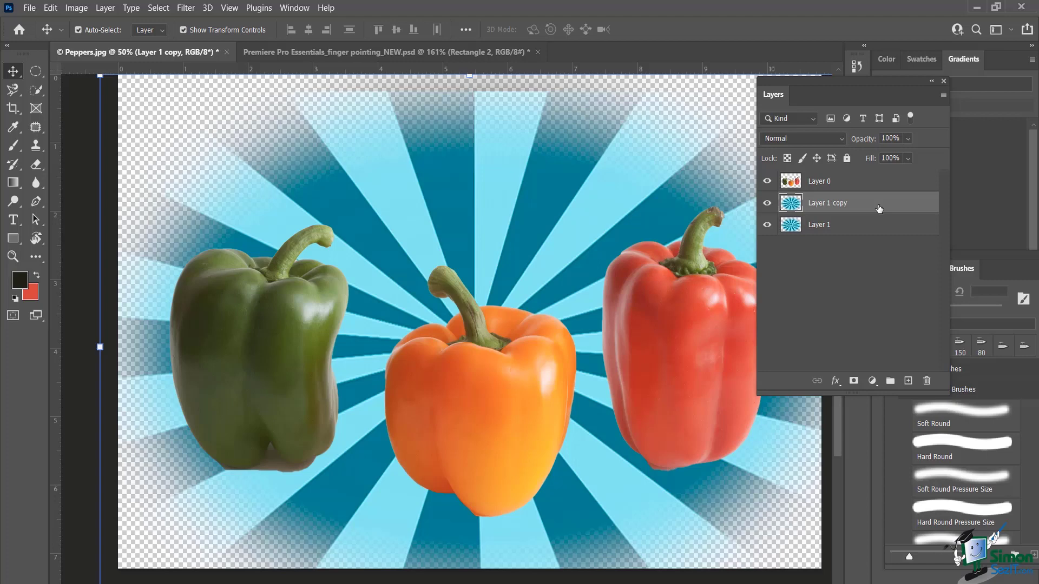
key(ctrl+z)
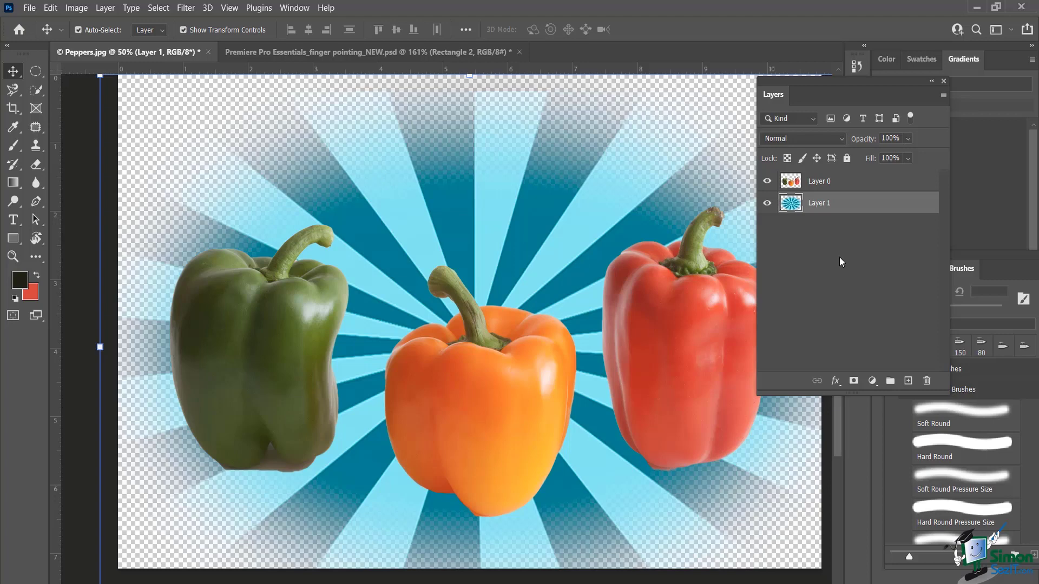
click(835, 381)
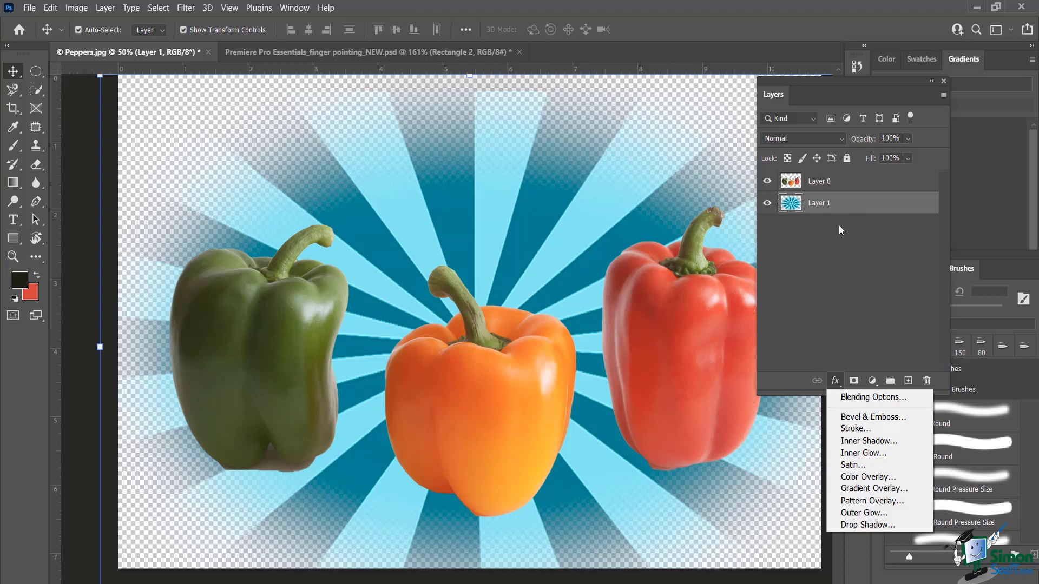
click(848, 239)
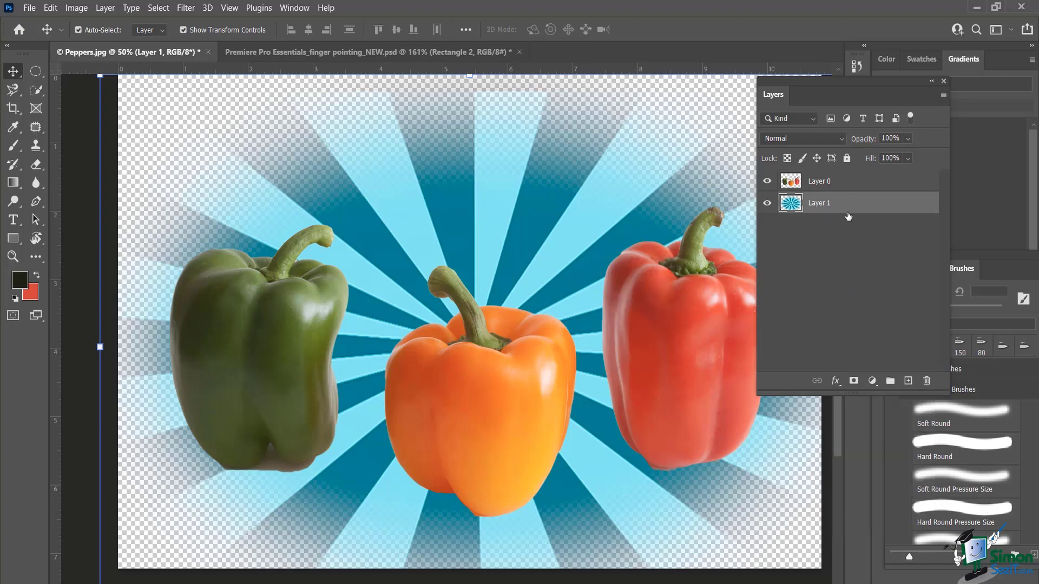
Shift the sunburst on the canvas slightly down and to the right, and undo the shift
click(486, 167)
drag(488, 157, 530, 188)
key(ctrl+z)
Duplicate the peppers on Layer 0 by pulling a copy straight up on the canvas above the originals
ctrl+click(498, 359)
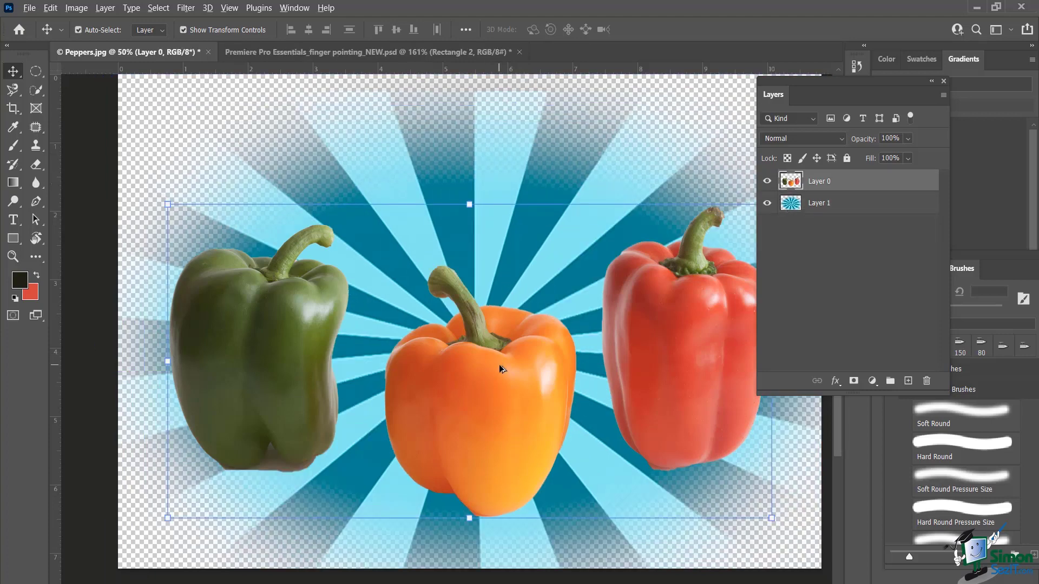
drag(498, 358, 502, 218)
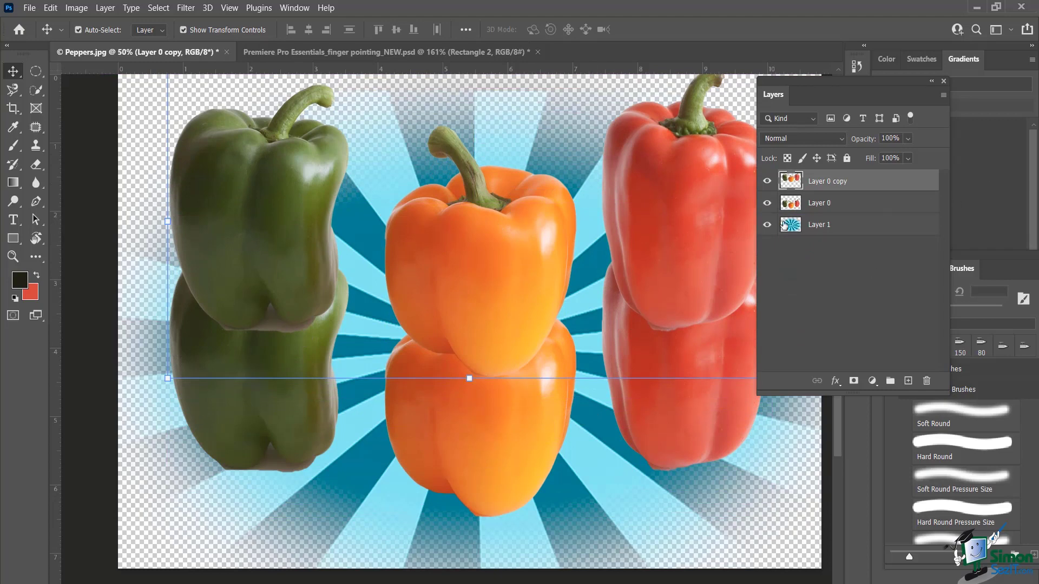
Undo the duplication of the peppers and view the other open document, Premiere Pro Essentials_finger pointing_NEW.psd
key(ctrl+z)
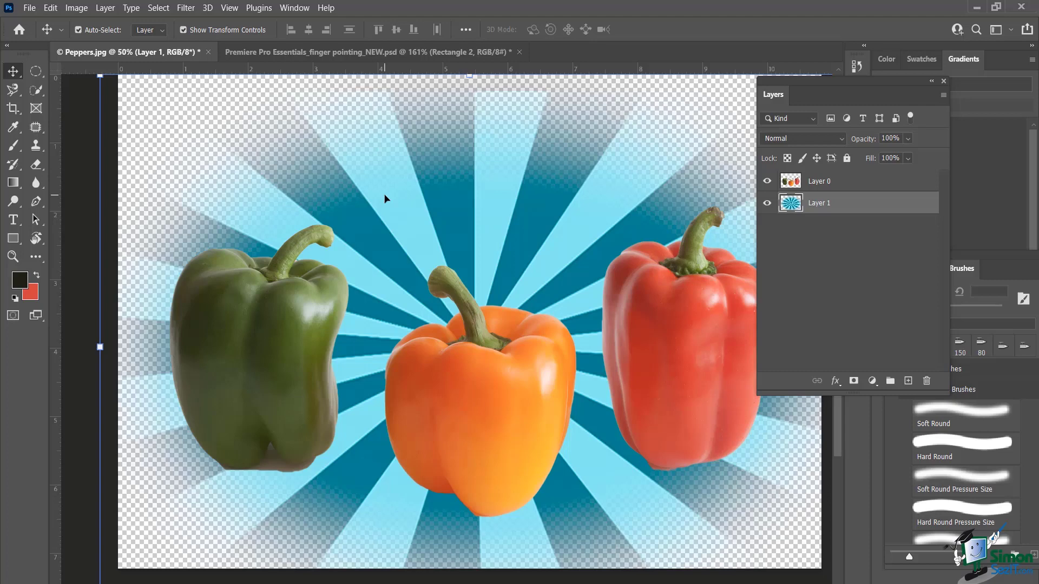
click(281, 51)
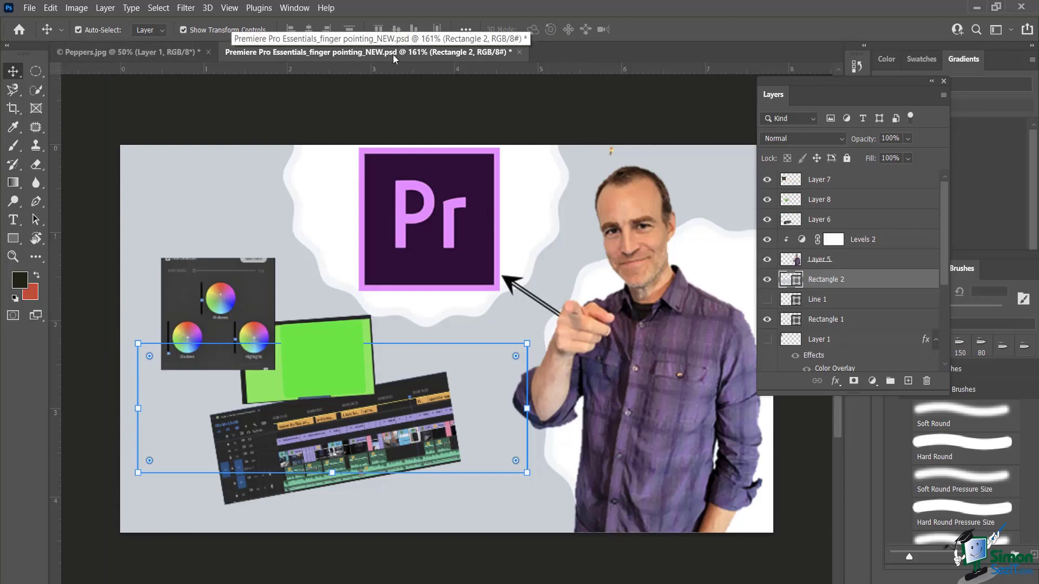
click(159, 51)
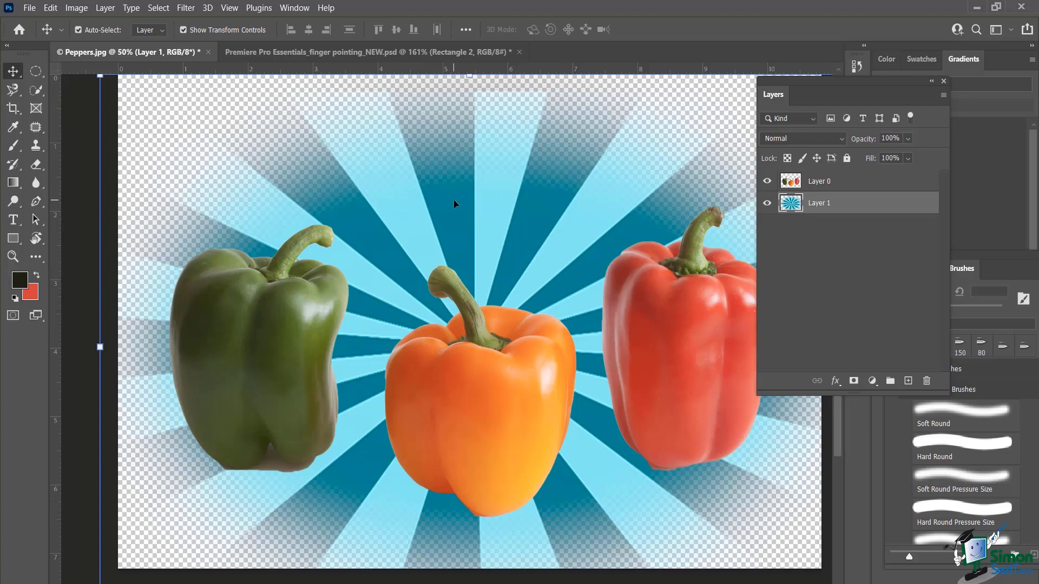
Copy the sunburst from Peppers.jpg into Premiere Pro Essentials_finger pointing_NEW.psd, directly above Rectangle 2
click(502, 222)
drag(502, 222, 409, 57)
click(409, 54)
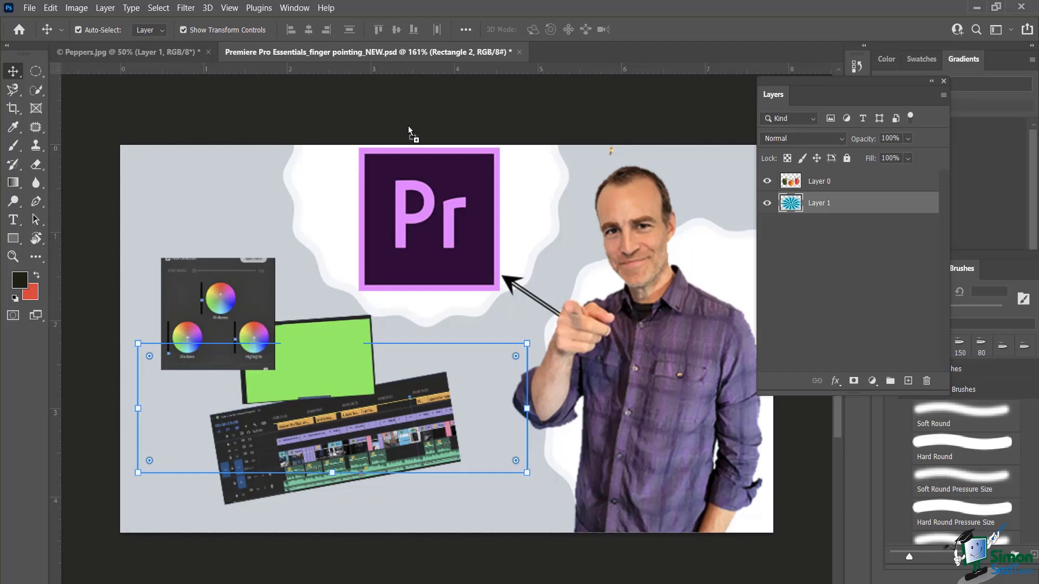
key(ctrl+v)
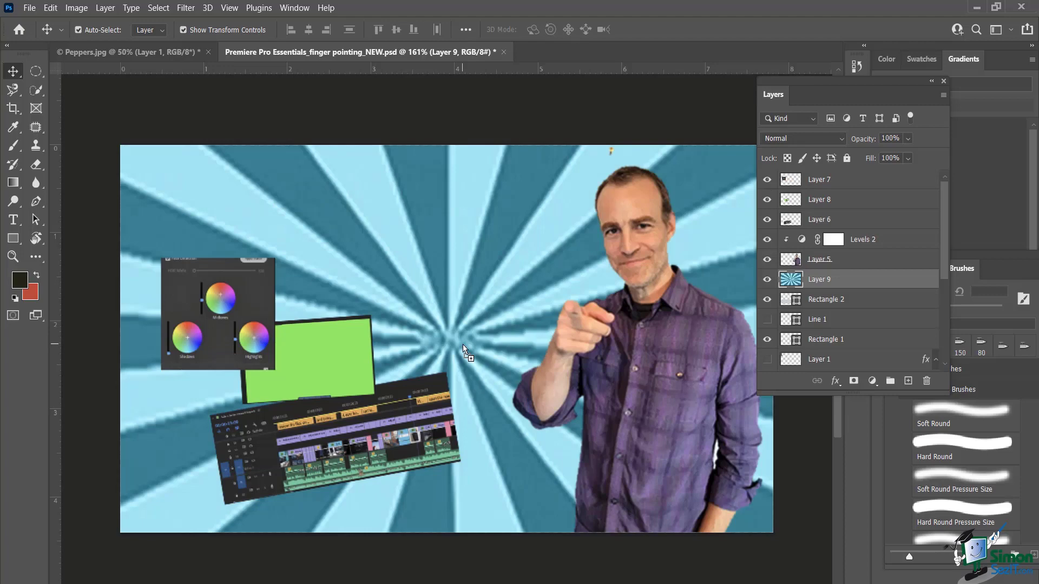
scroll(463, 344, down, 4)
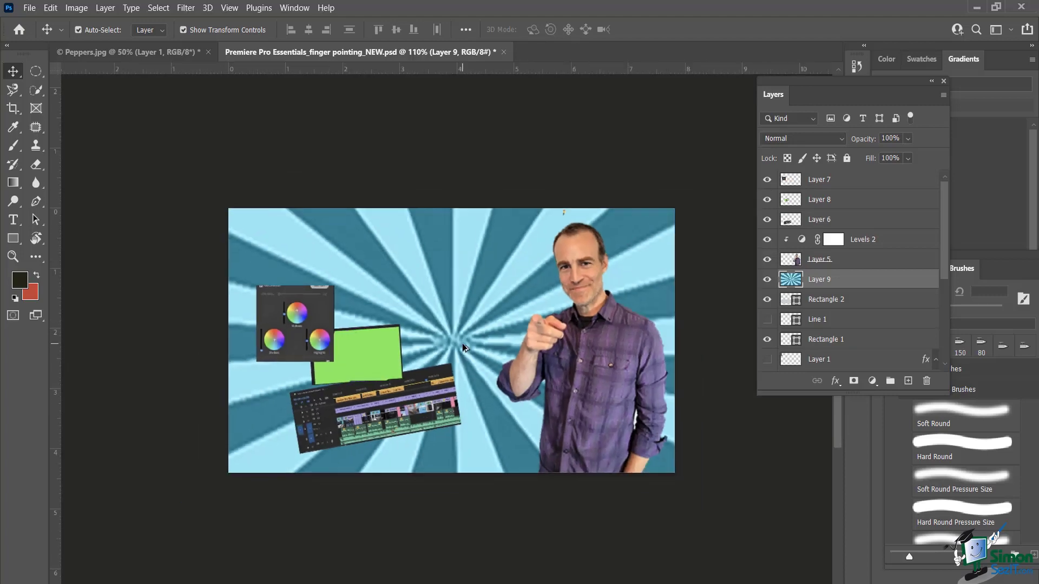
Delete the copied sunburst layer above Rectangle 2 from the Premiere Pro Essentials document
click(834, 299)
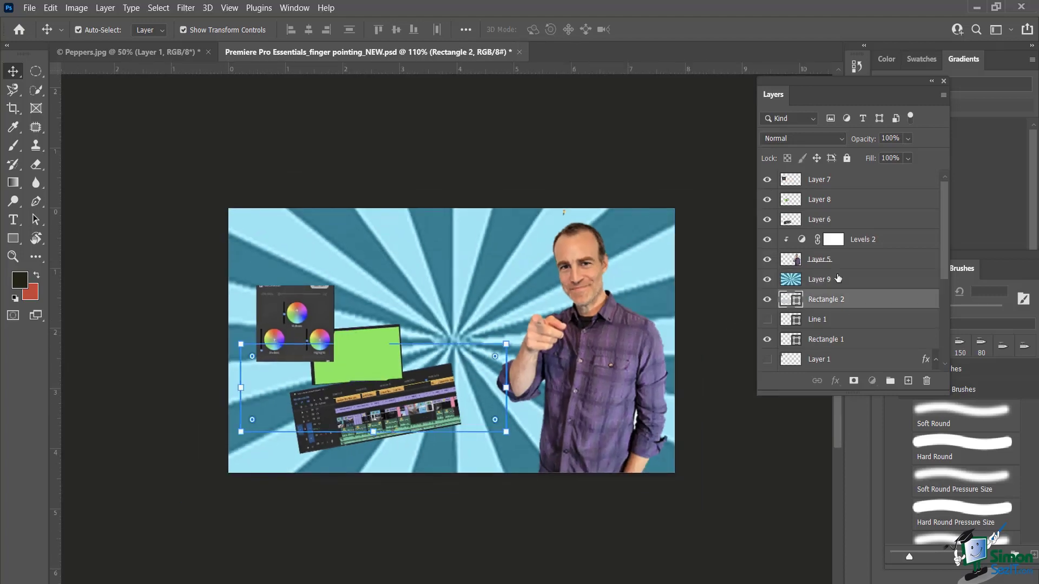
click(820, 279)
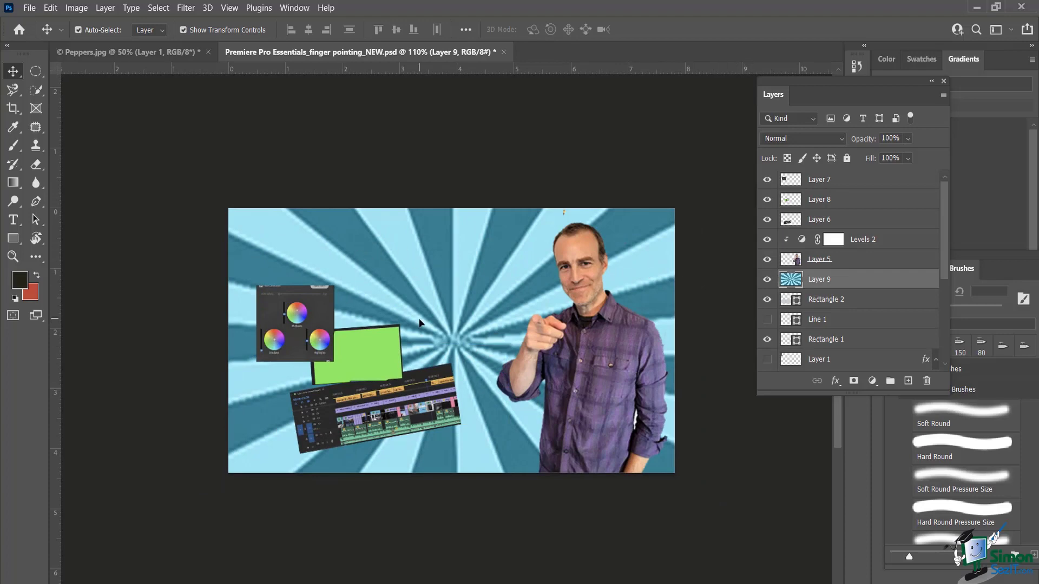
key(ctrl)
key(Delete)
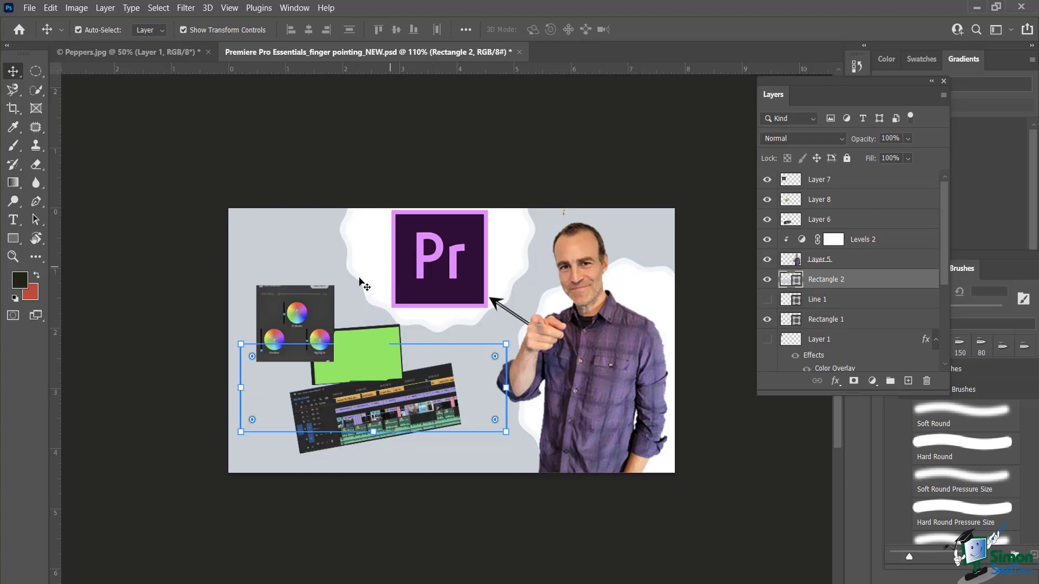
Copy the color wheels image on Layer 7 onto the sunburst in Peppers.jpg, and undo the copy
click(304, 302)
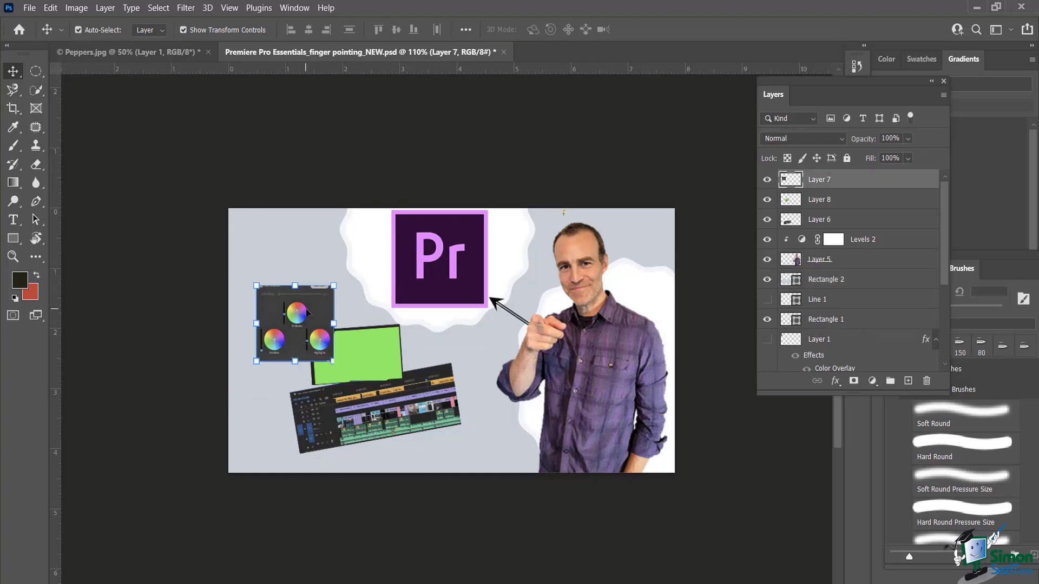
drag(307, 313, 165, 52)
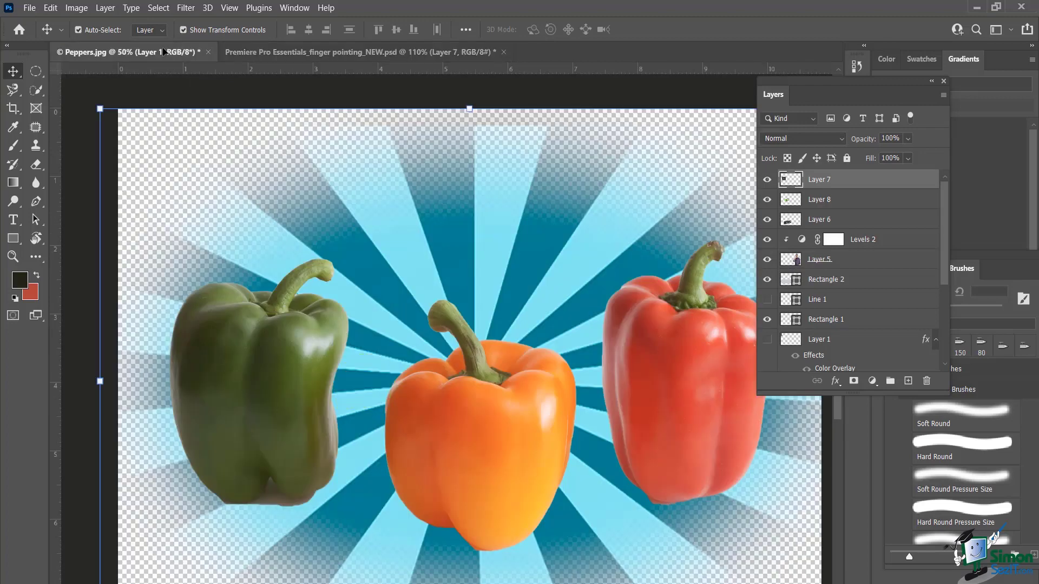
drag(449, 288, 449, 288)
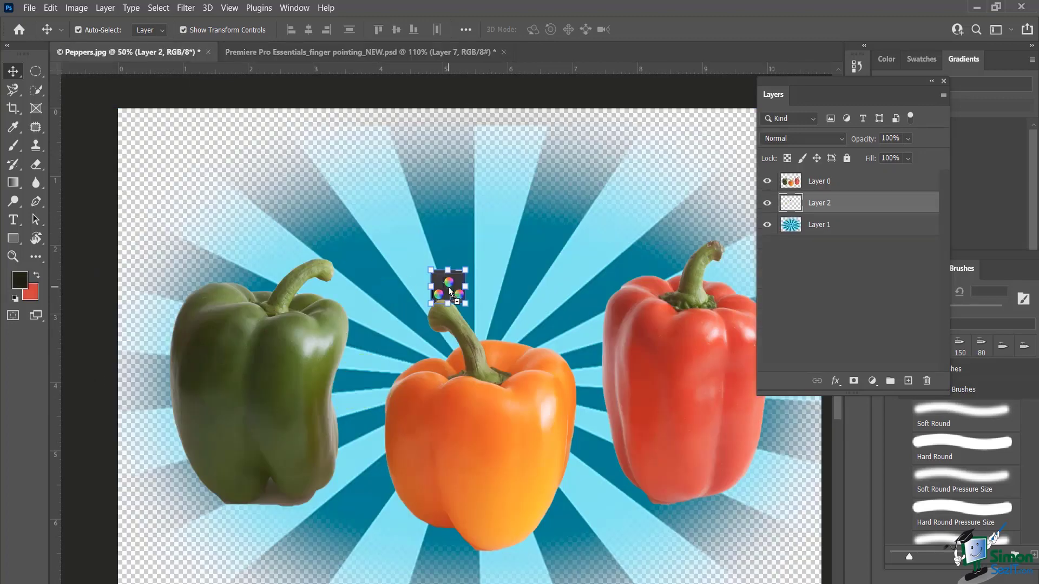
key(ctrl+z)
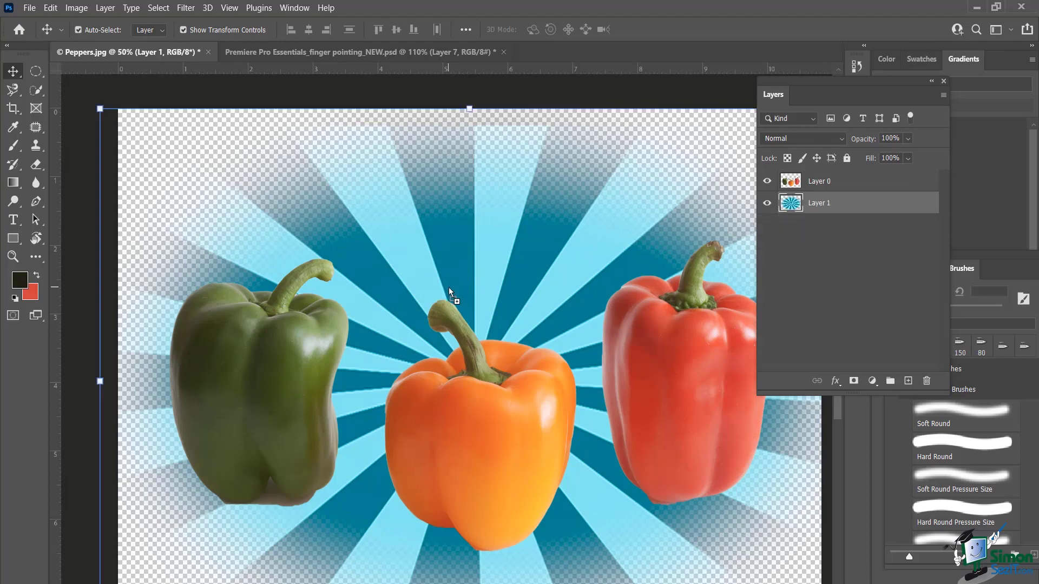
Duplicate Layer 1 of Peppers.jpg as Sunburst, with Premiere Pro Essentials_finger pointing_NEW.psd as the destination document
click(347, 50)
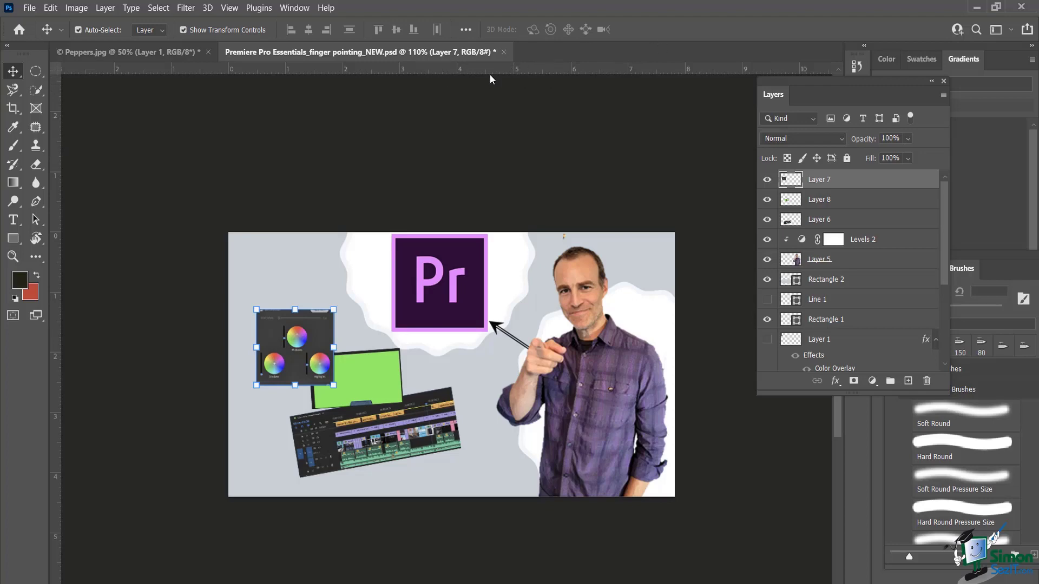
click(156, 49)
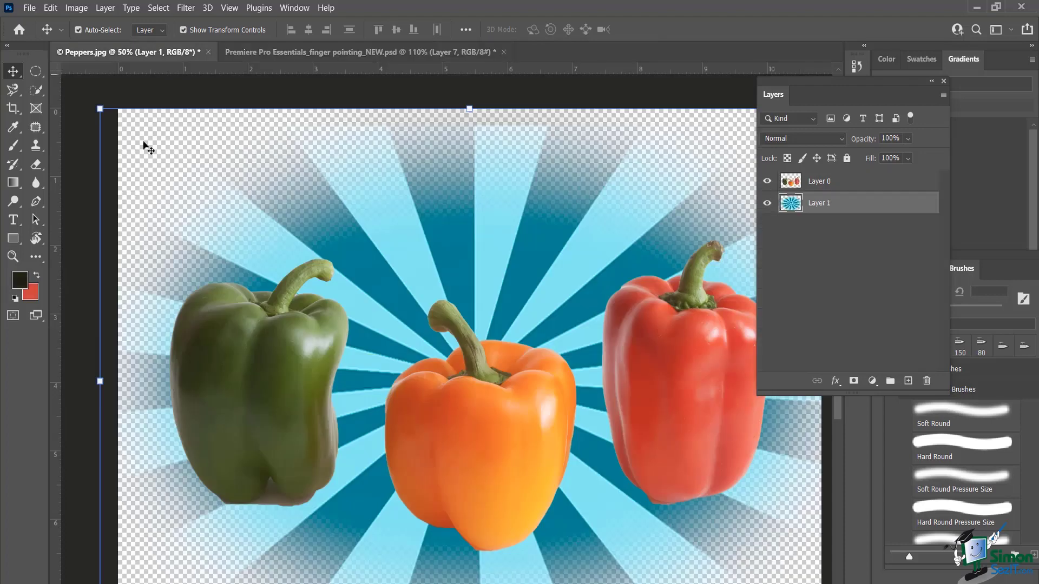
right_click(847, 208)
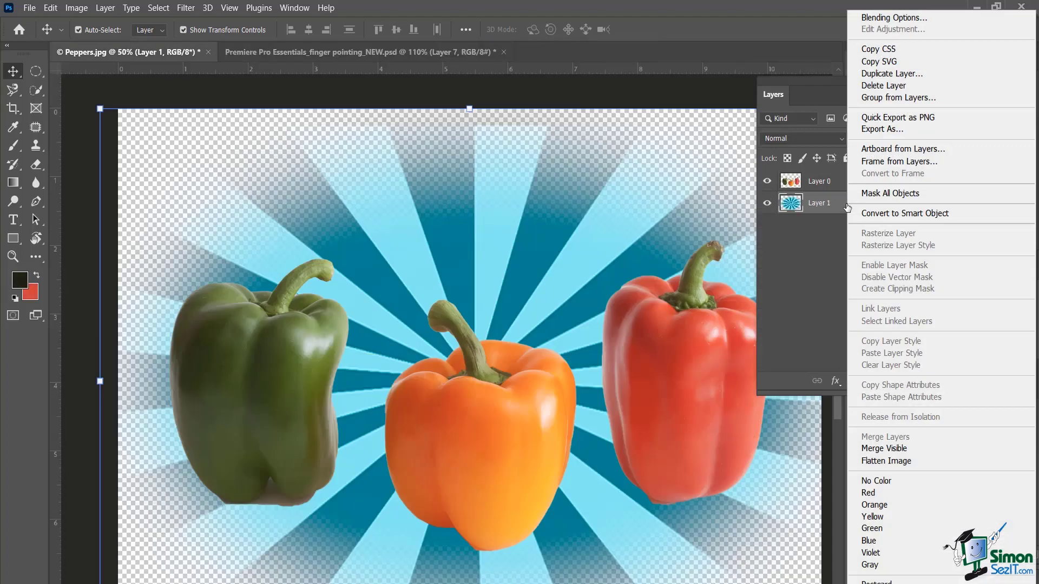
click(902, 76)
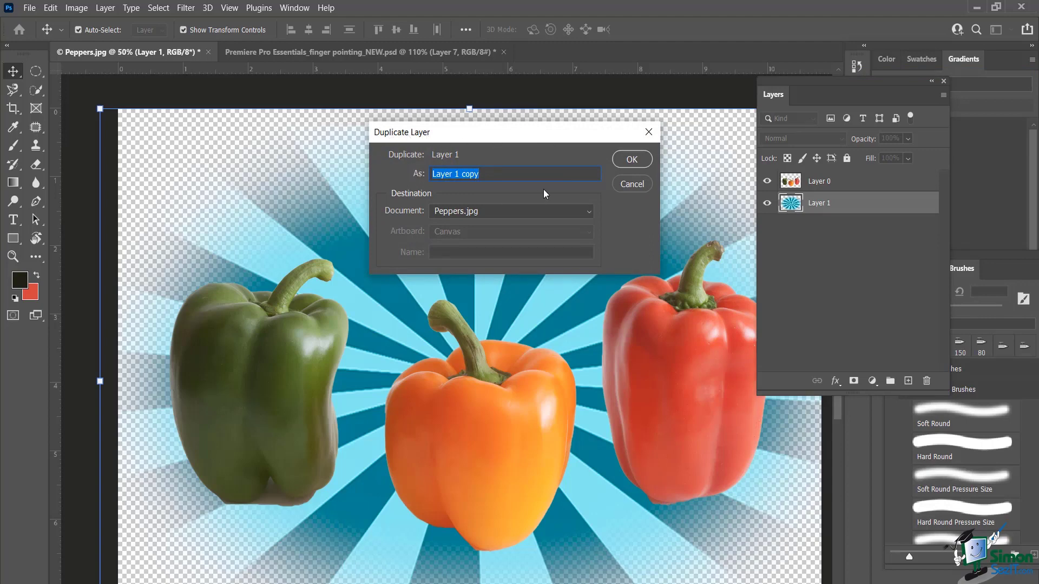
text(Sunburst)
click(591, 215)
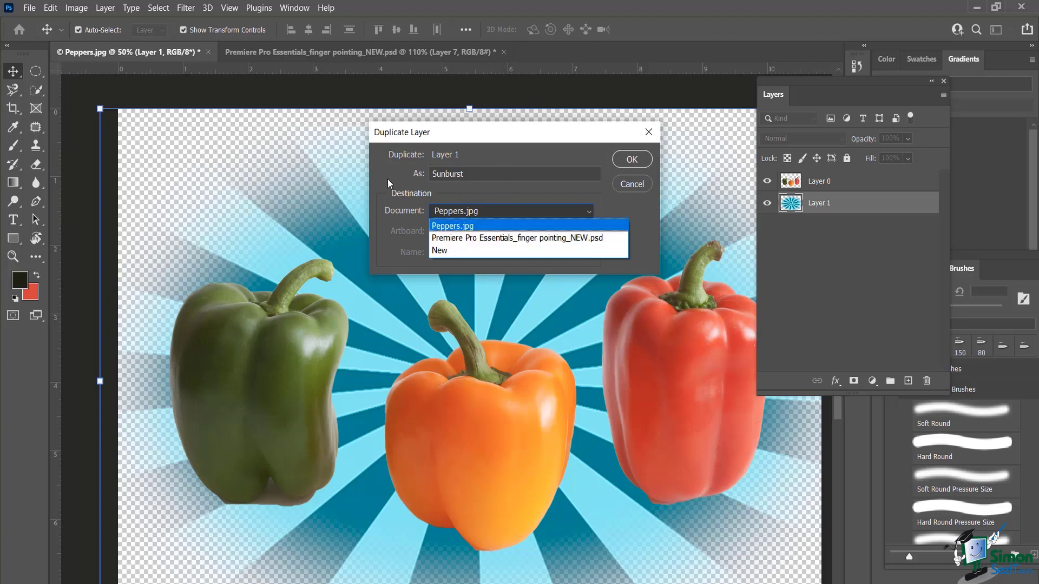
click(453, 237)
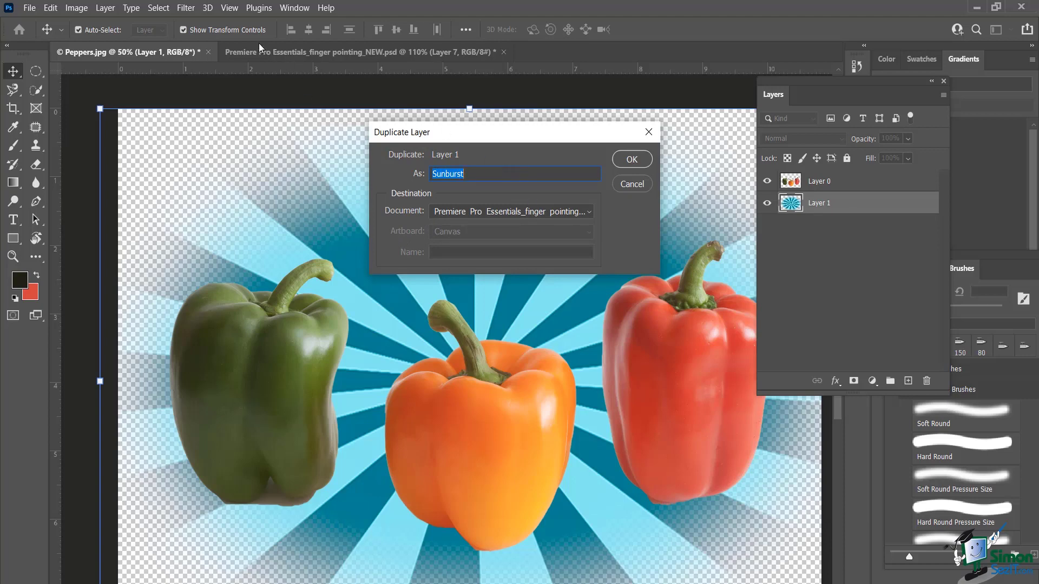
click(638, 161)
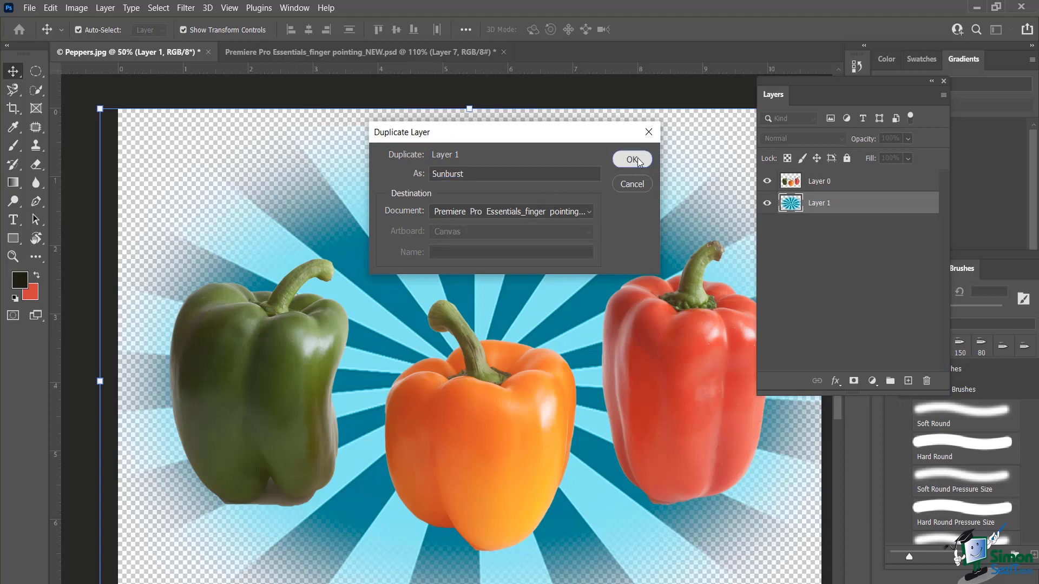
In the Premiere Pro Essentials document, shrink the oversized Sunburst layer from its lower-right corner to roughly the canvas size
click(352, 50)
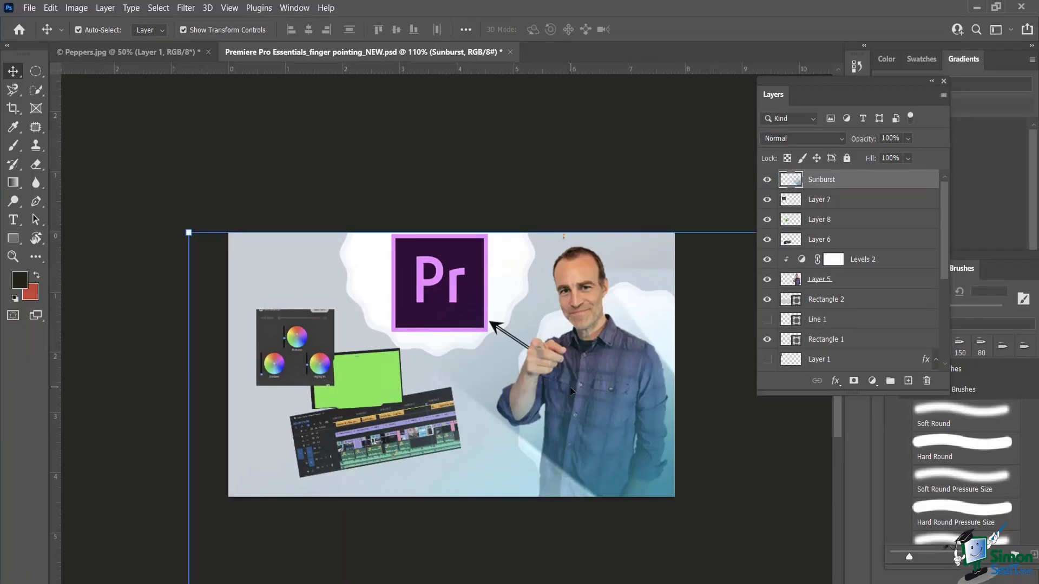
scroll(572, 391, down, 5)
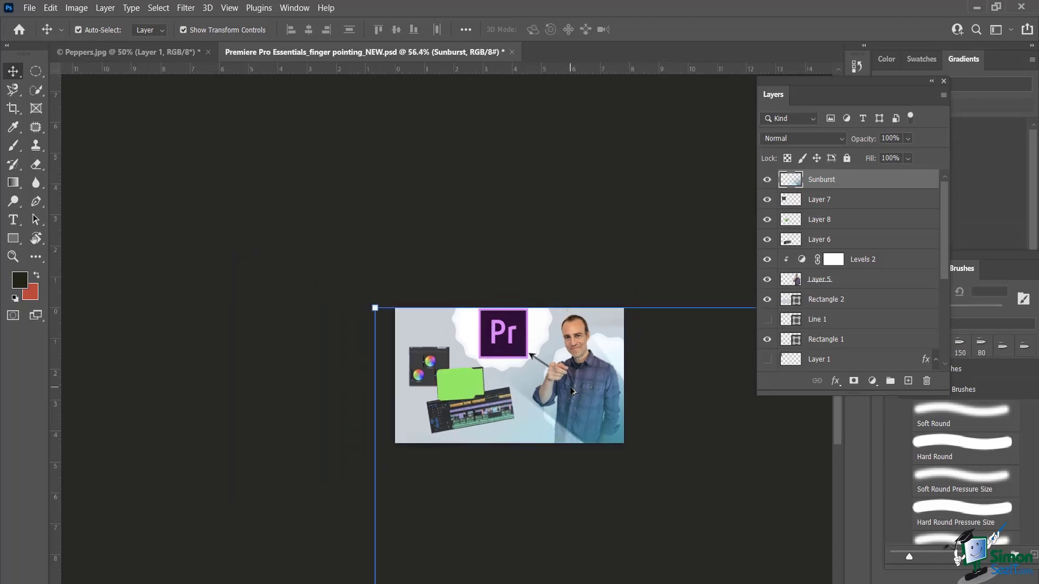
scroll(573, 390, down, 3)
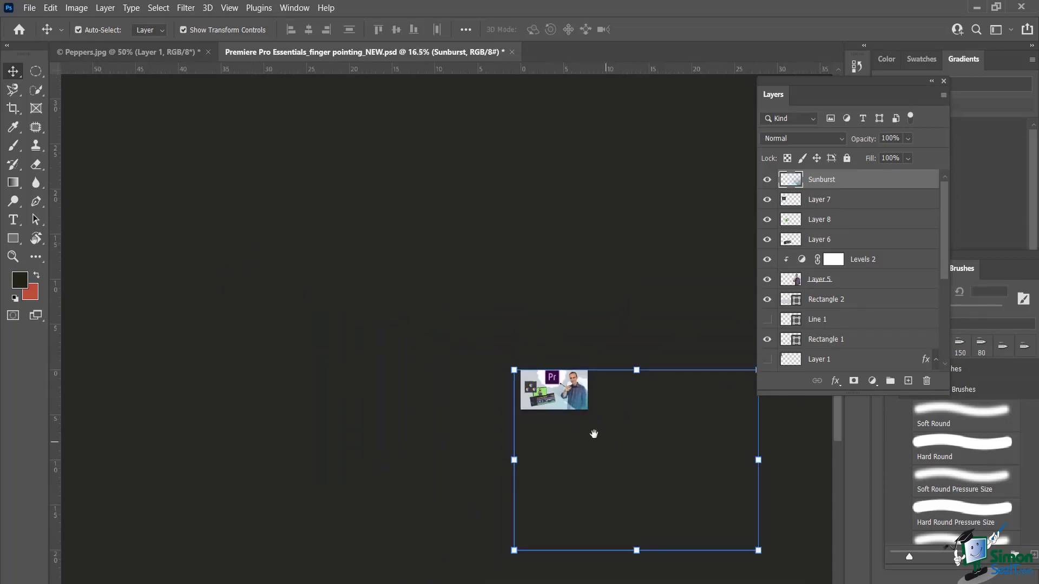
drag(594, 432, 439, 324)
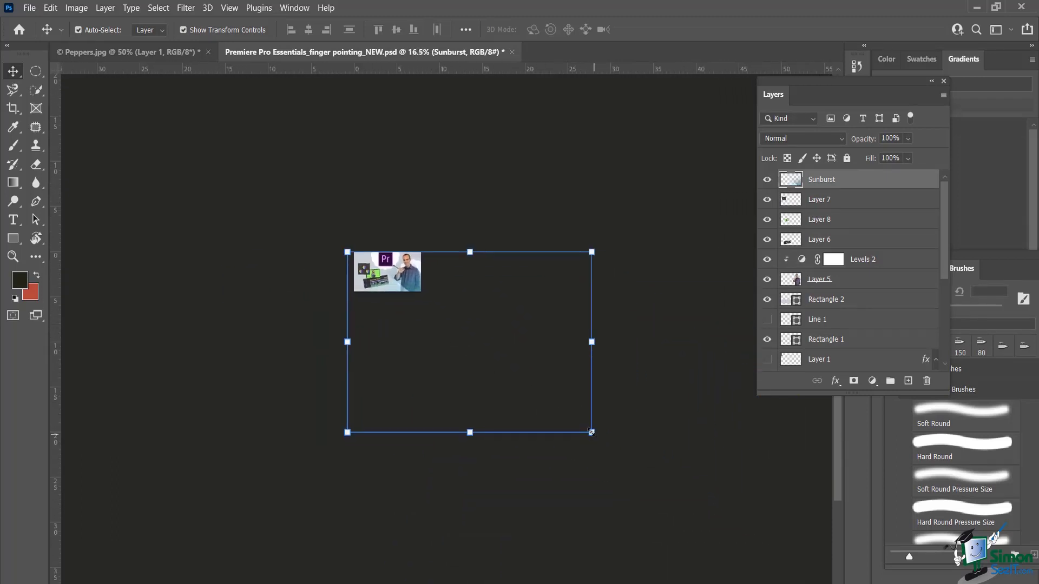
drag(597, 435, 427, 297)
key(Return)
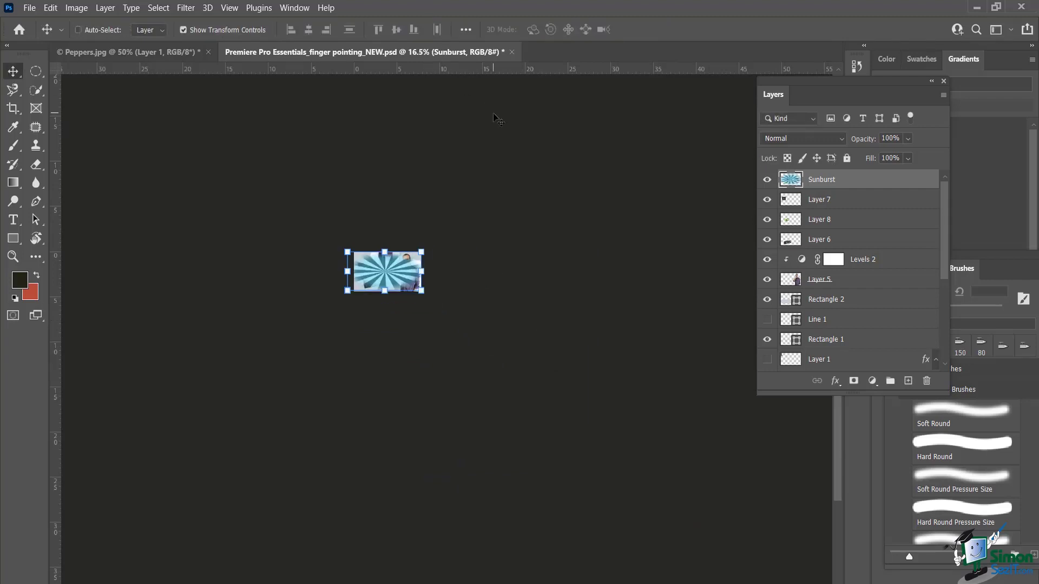
Scale the Sunburst layer around its center to about 80% in width and height, and place it directly beneath Layer 5
key(ctrl+0)
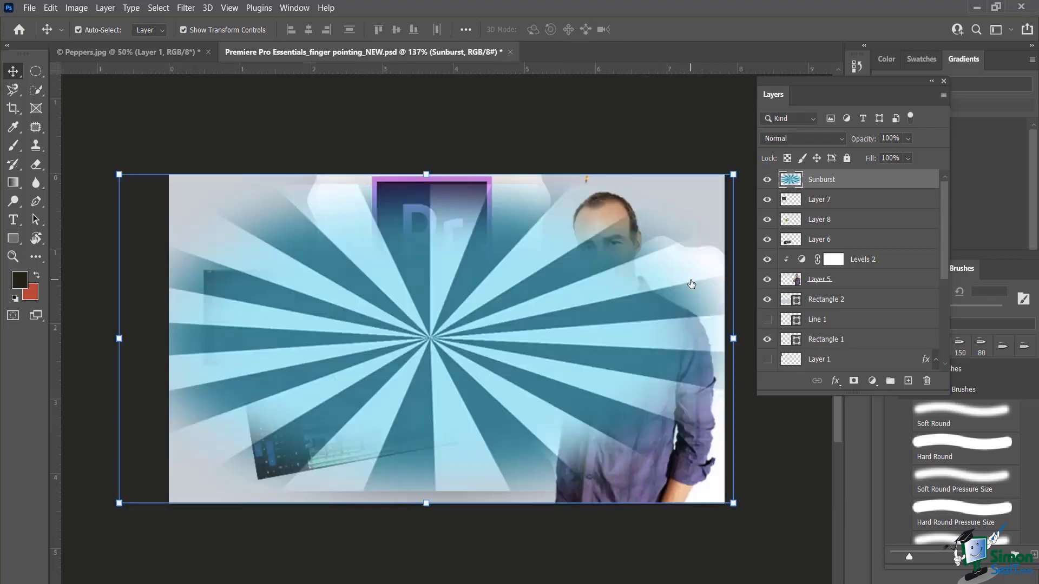
click(731, 504)
drag(731, 504, 669, 471)
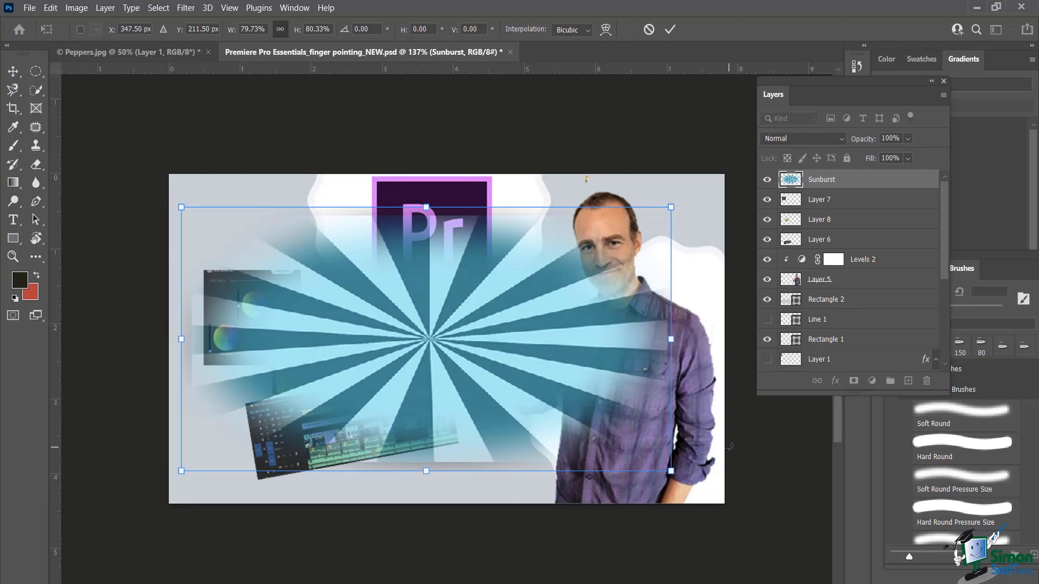
key(Return)
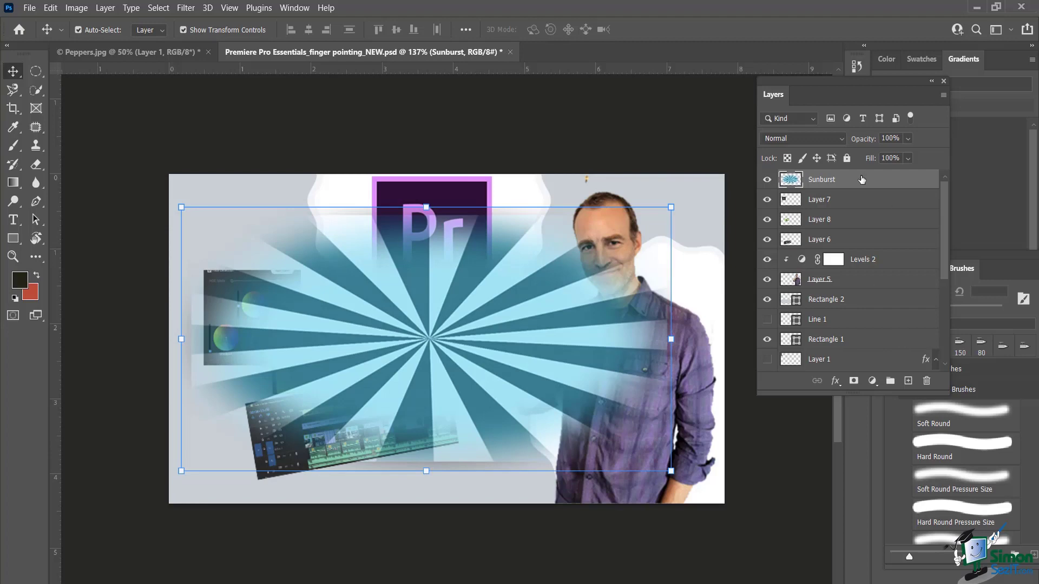
drag(862, 179, 857, 292)
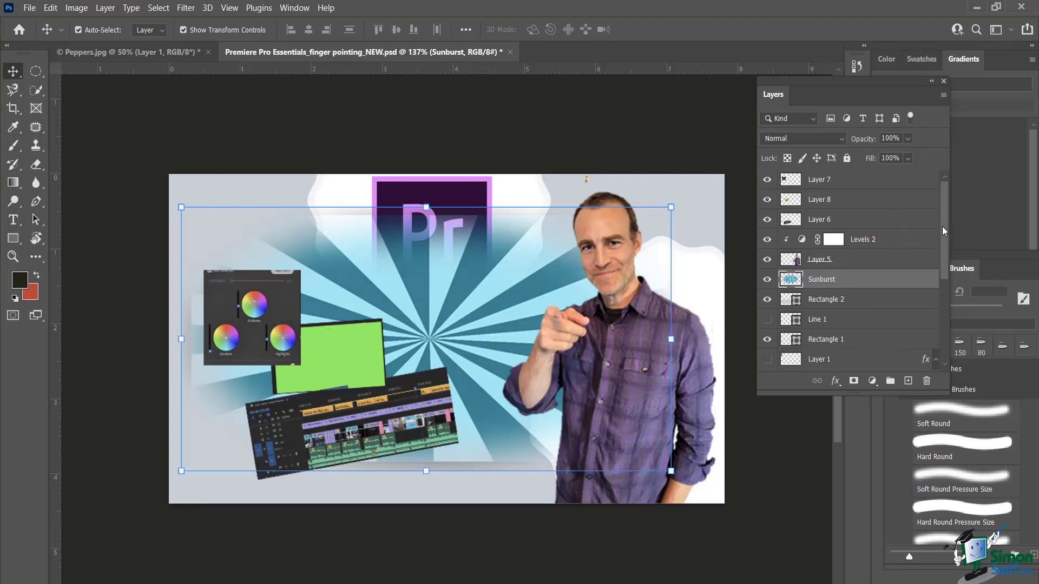
drag(942, 201, 943, 183)
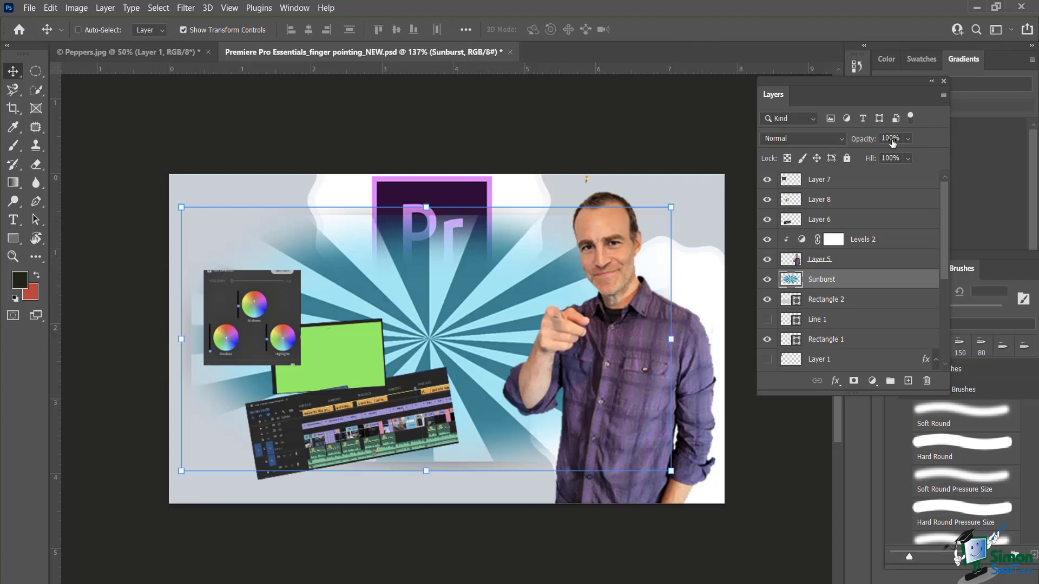
key(ctrl+2)
drag(754, 126, 850, 150)
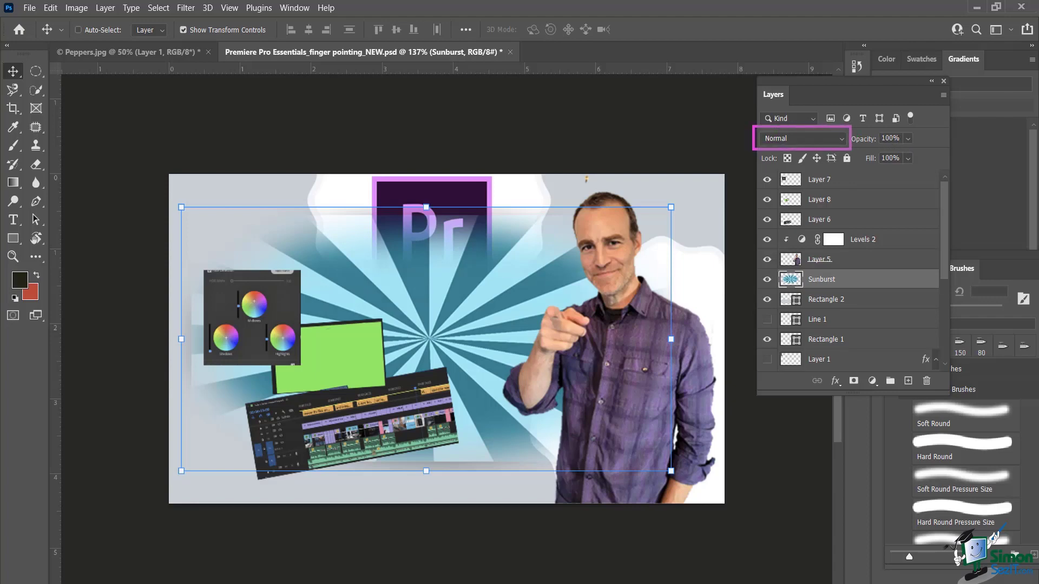
drag(850, 126, 922, 150)
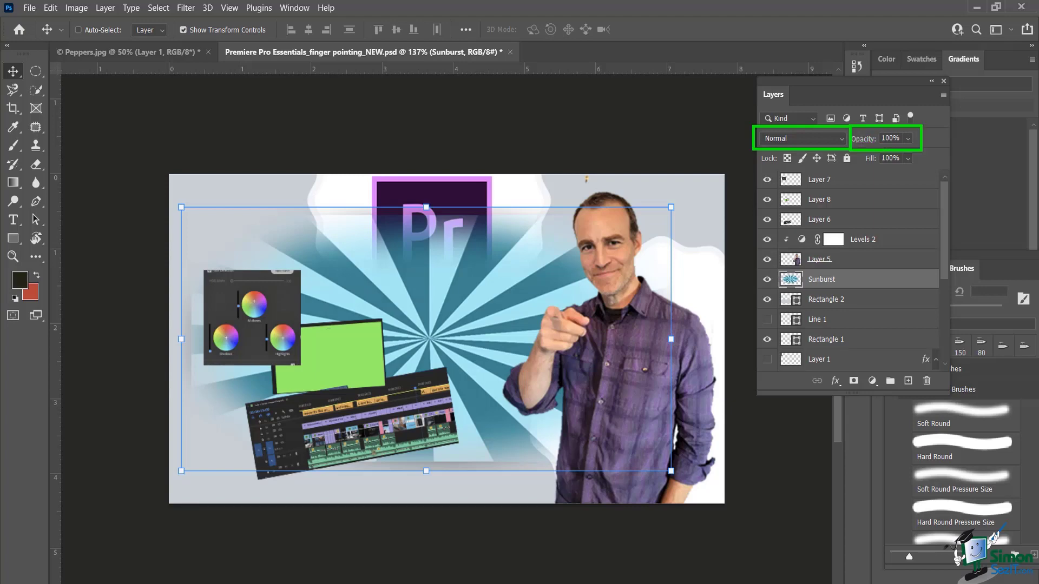
key(Escape)
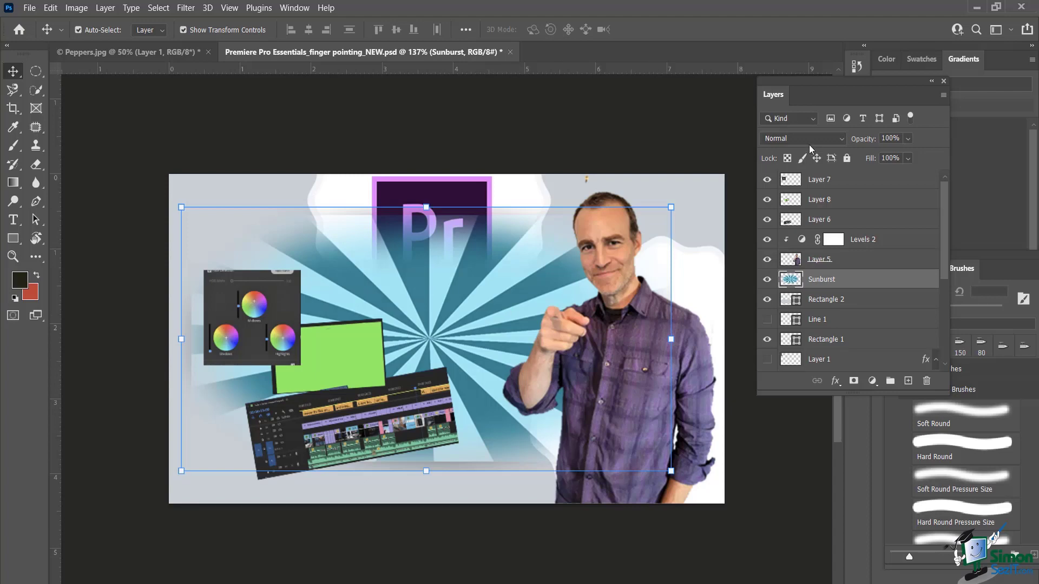
Try the Sunburst layer at 64% opacity, and restore its opacity to 100%
click(865, 142)
mouse_move(864, 141)
mouse_down()
mouse_move(844, 142)
mouse_move(856, 139)
mouse_up()
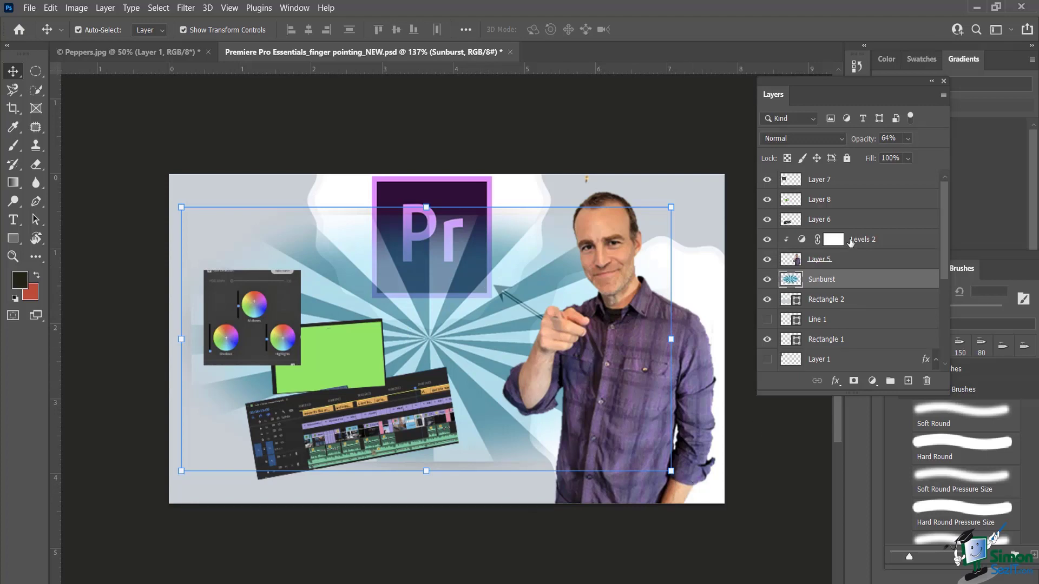
drag(861, 141, 899, 145)
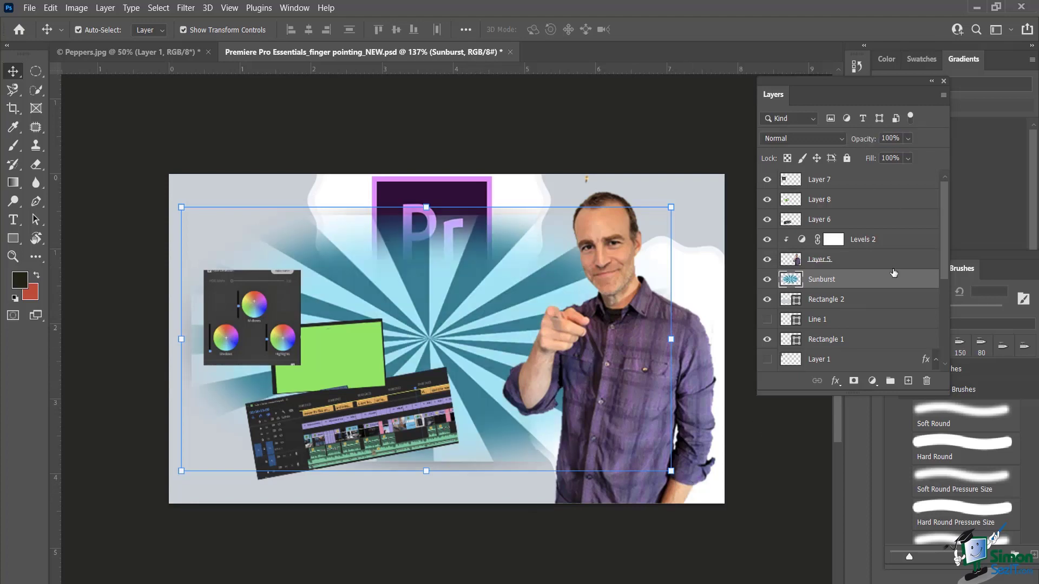
Preview the blend modes on the Sunburst layer from Dissolve through Divide, and set it to Soft Light
click(842, 139)
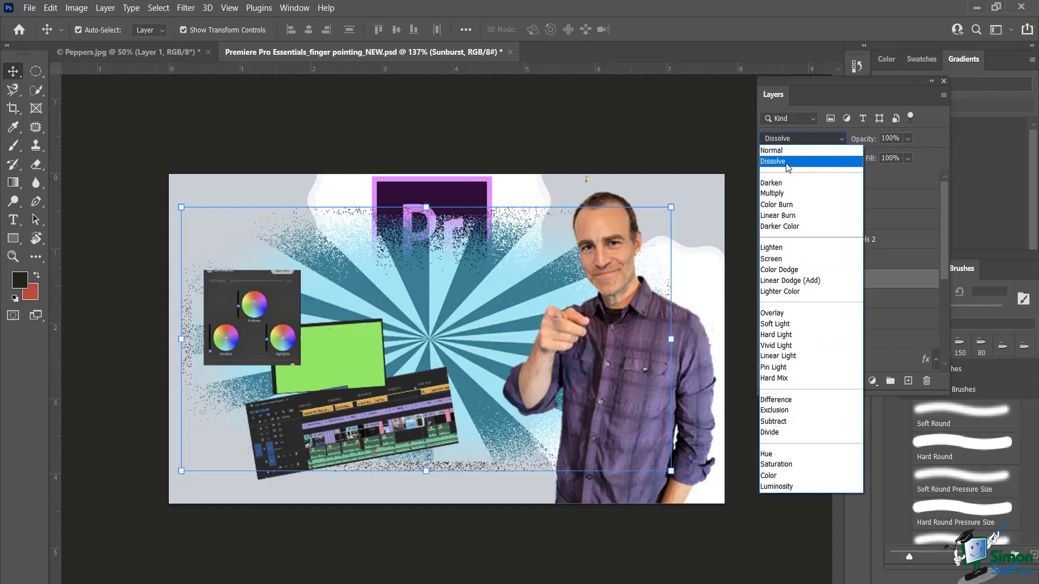
key(Escape)
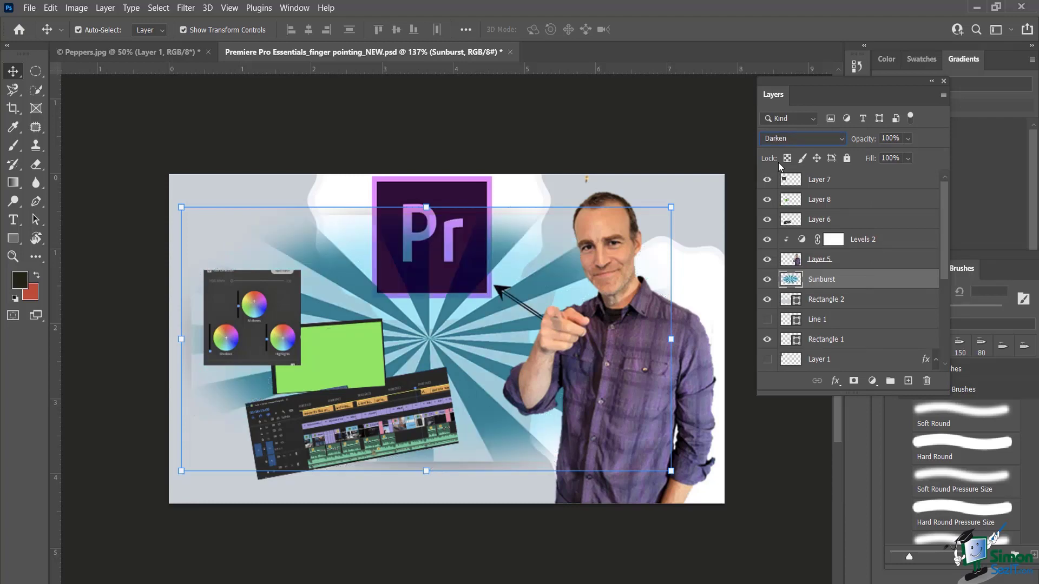
key(Down)
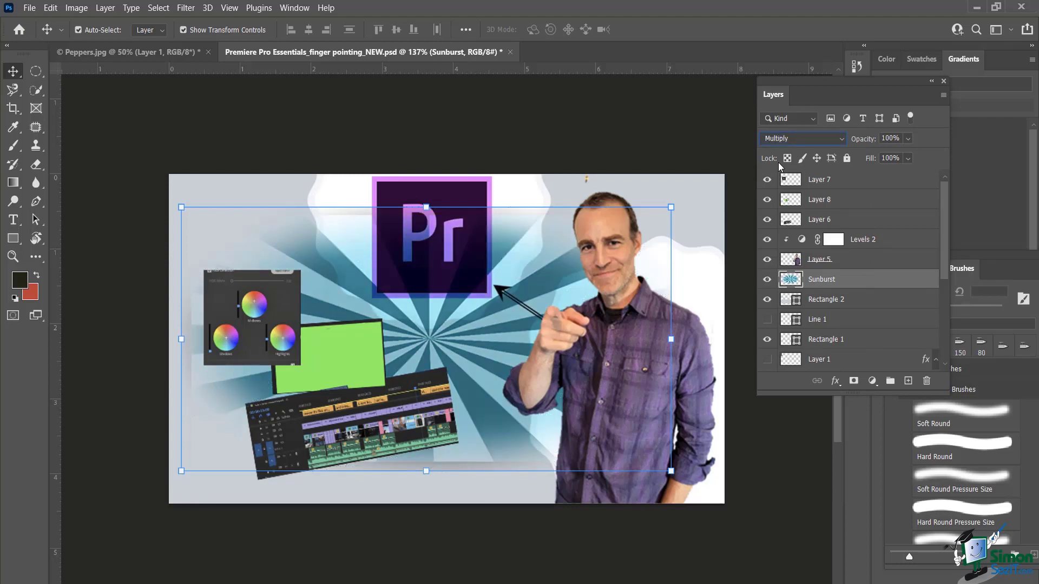
key(Down)
key(Down)
key(Down)
key(Down)
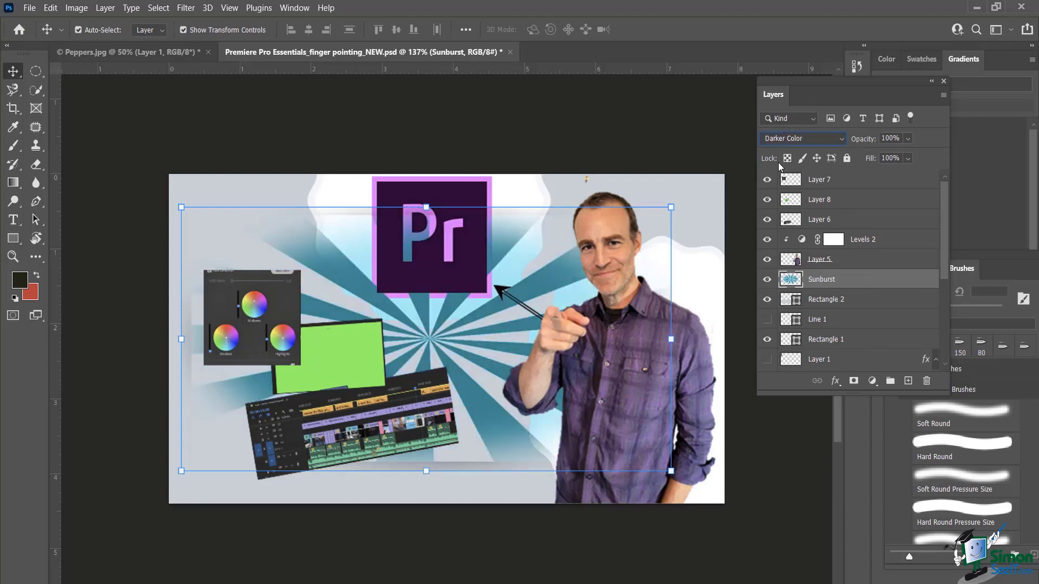
key(Down)
key(Down)
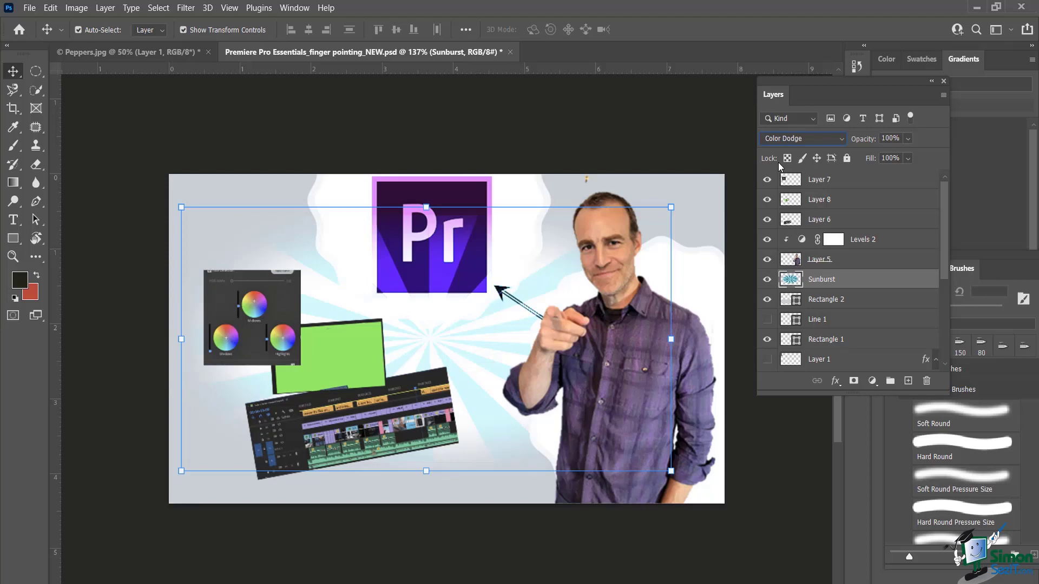
key(Up)
key(Down)
key(Down)
key(Down)
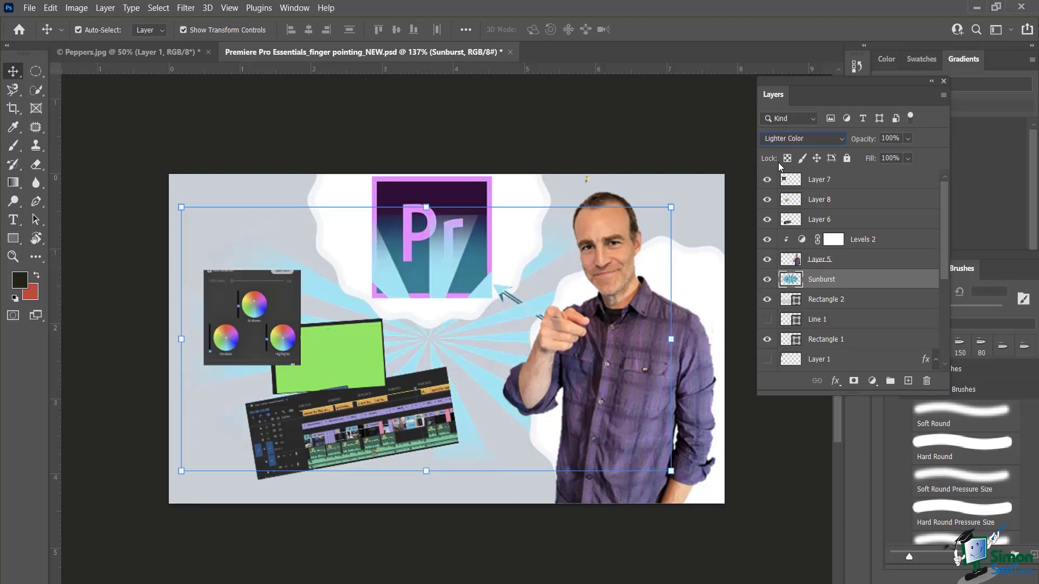
key(Down)
key(Down)
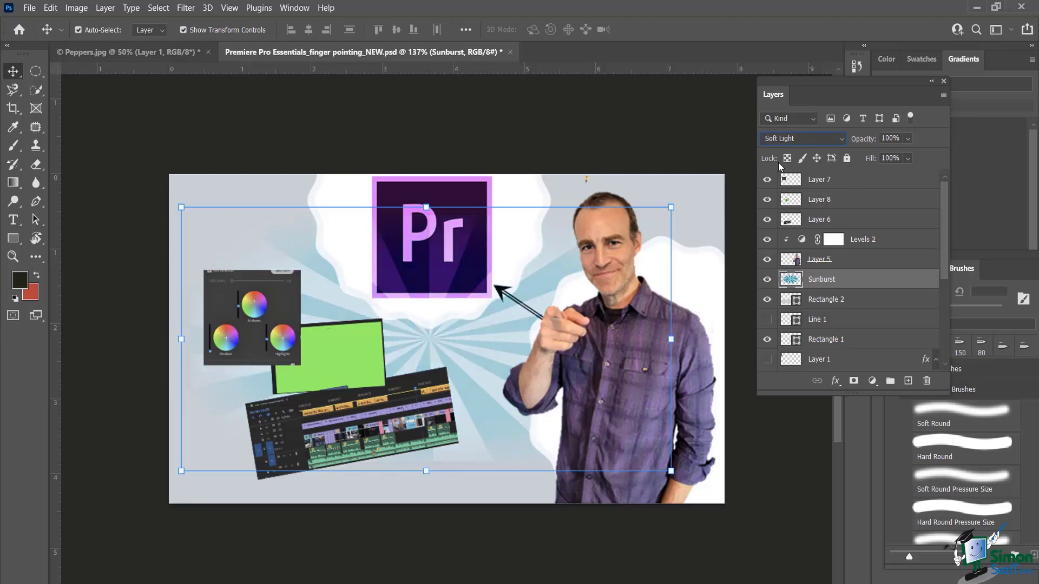
key(Down)
key(Down)
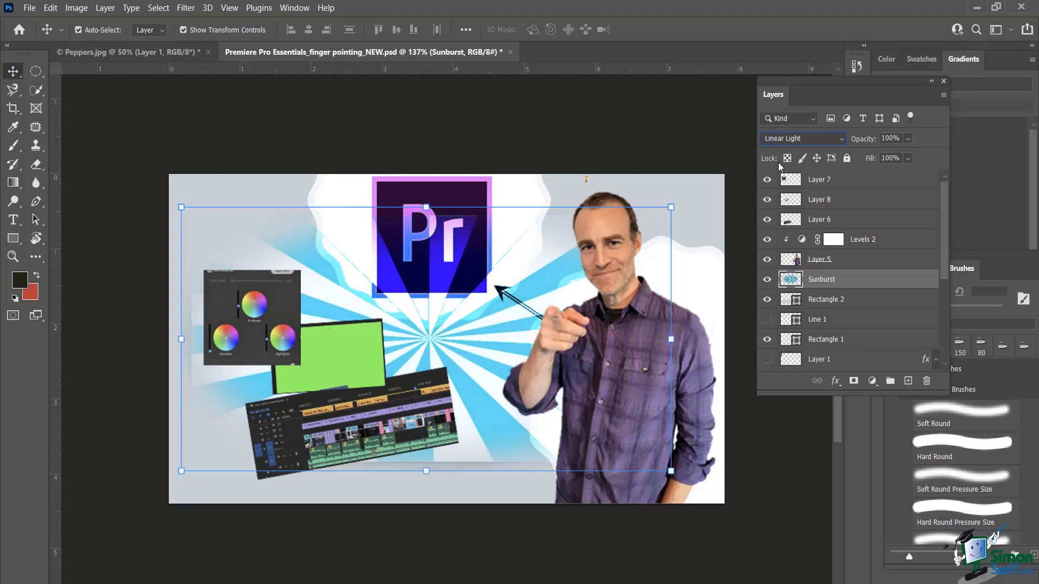
key(Down)
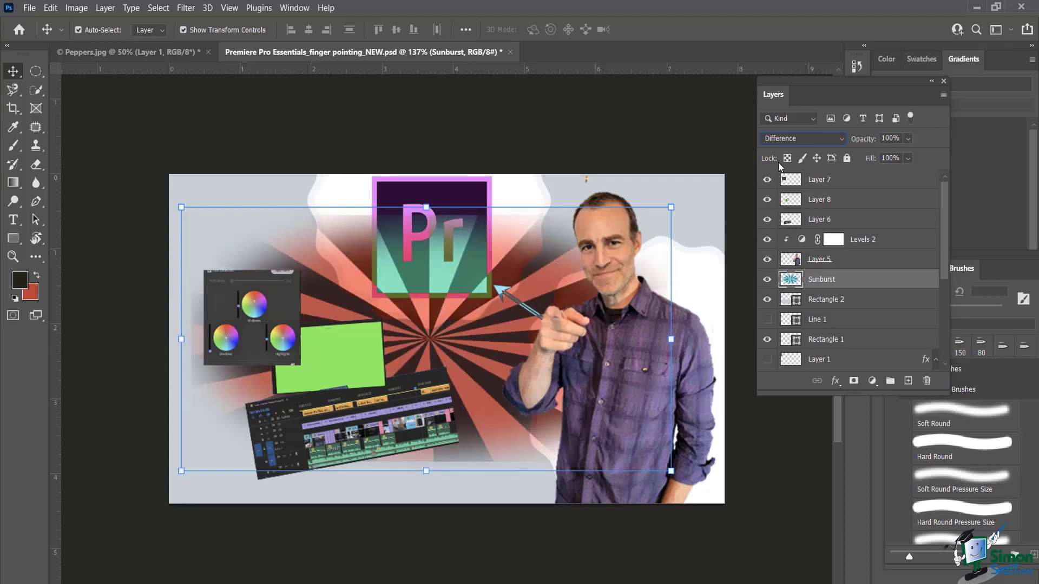
key(Down)
key(Down)
key(Down)
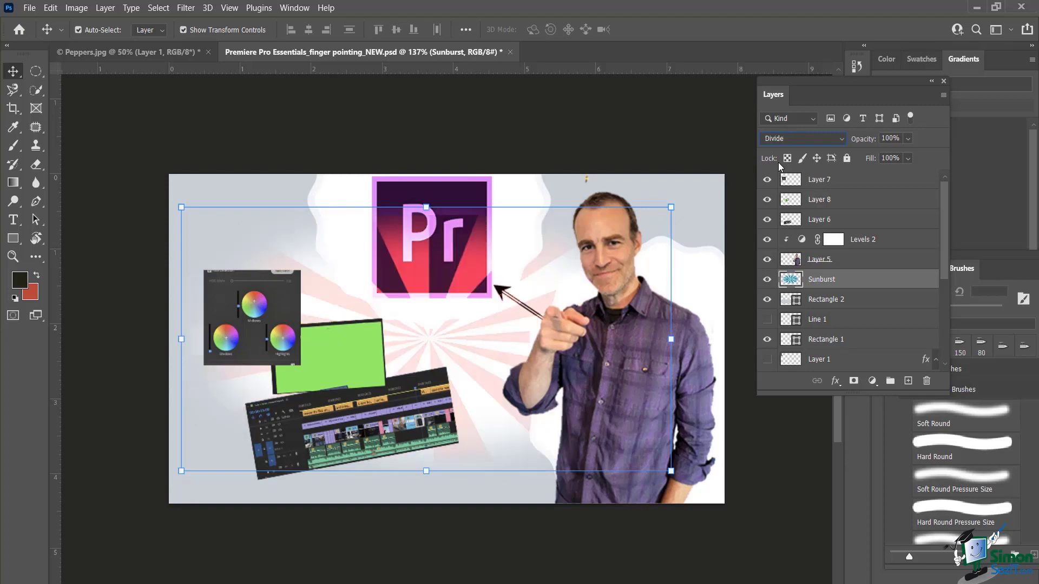
key(Down)
key(Up)
key(Up)
key(Up)
key(Up)
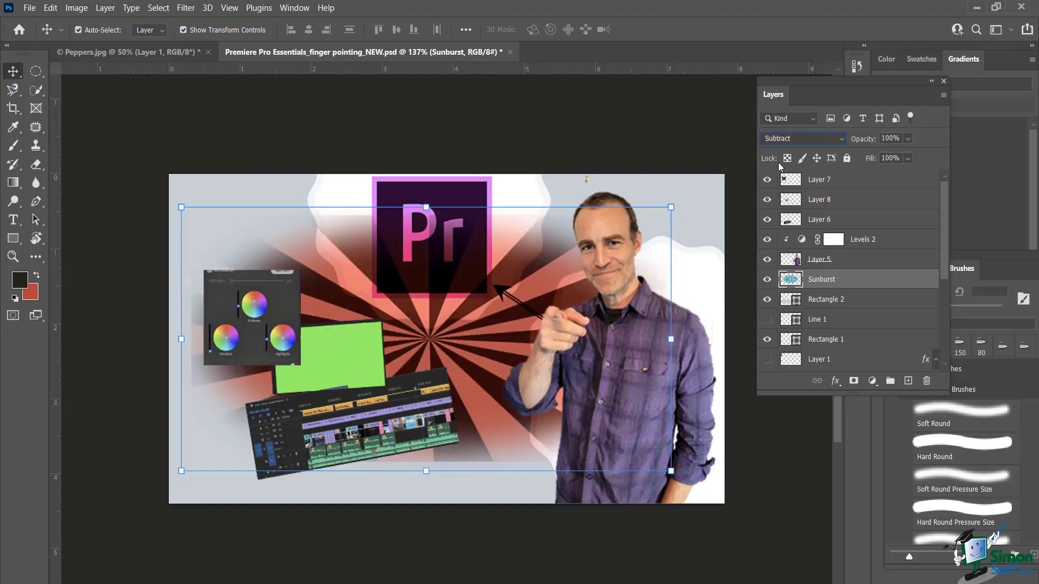
key(Up)
key(Up)
key(Up)
key(Up)
key(Up)
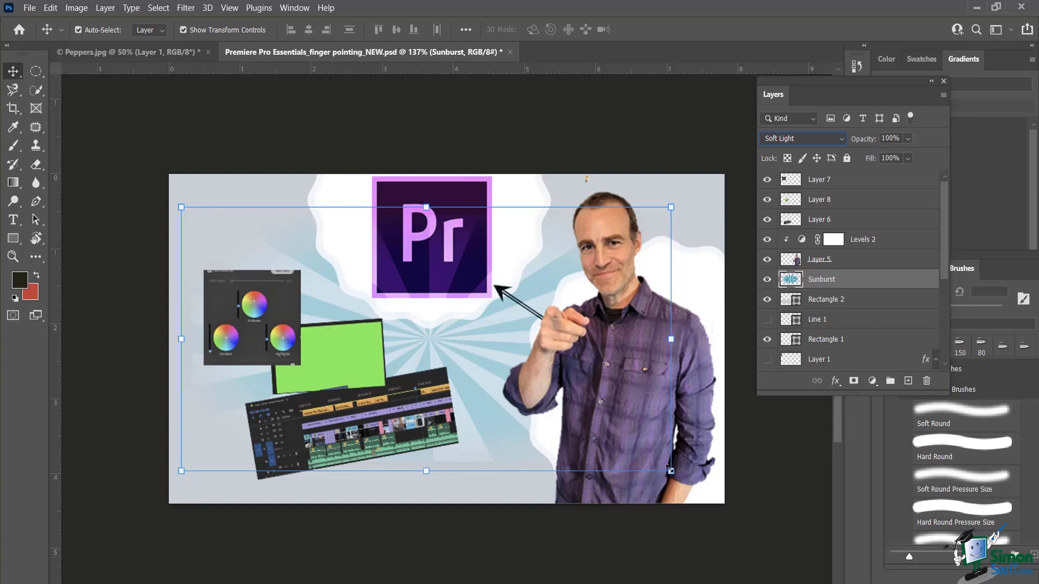
Enlarge the Sunburst layer around its center to about 134% so it covers the whole canvas
drag(671, 470, 741, 539)
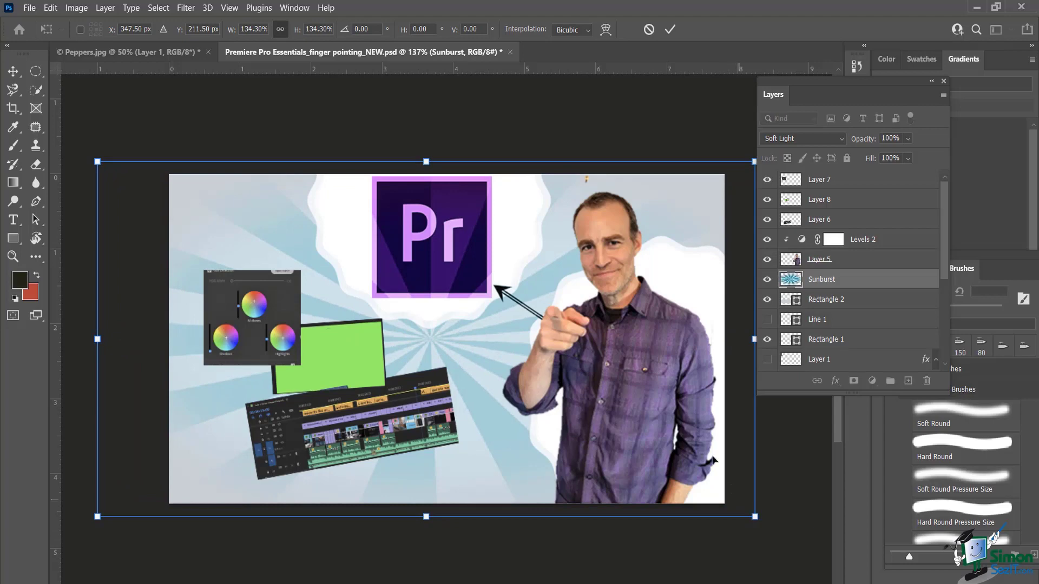
click(671, 31)
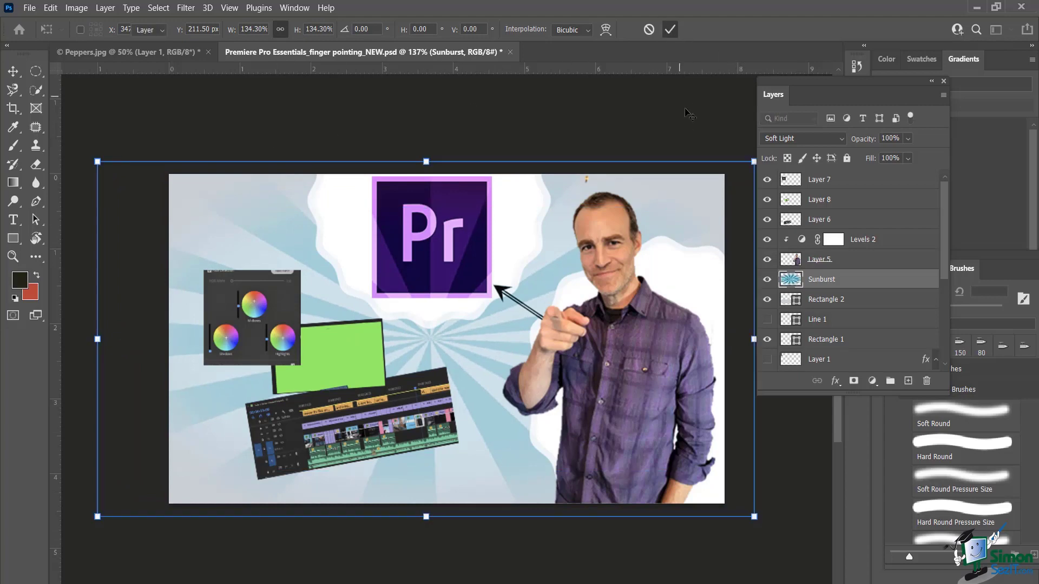
click(684, 132)
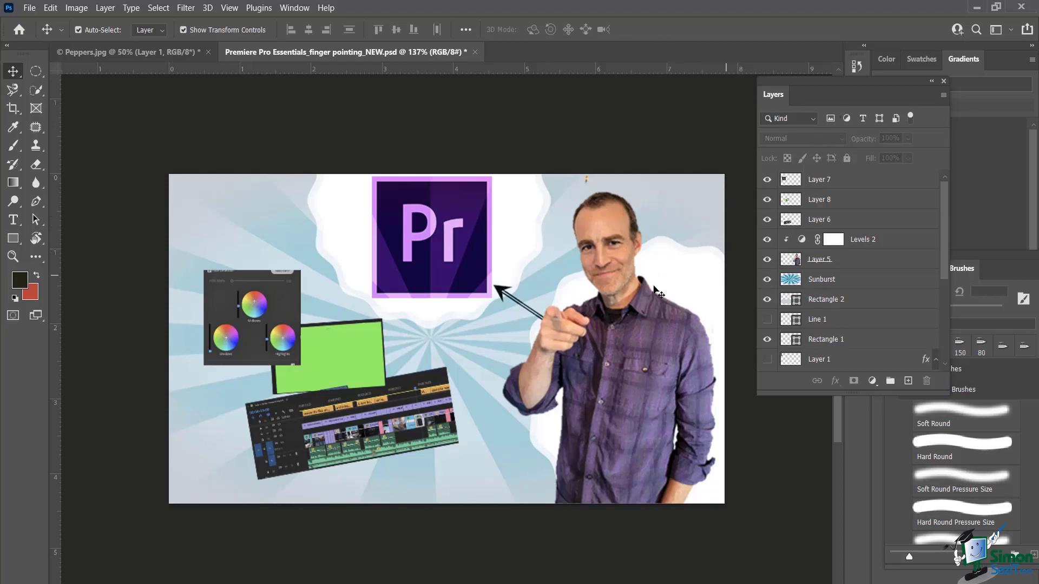
click(823, 278)
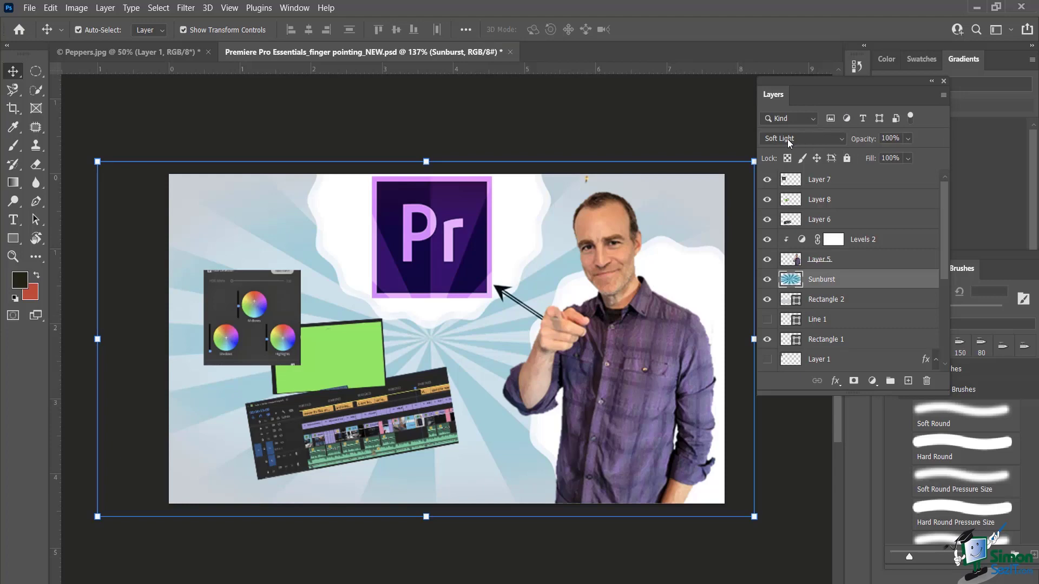
drag(869, 141, 865, 144)
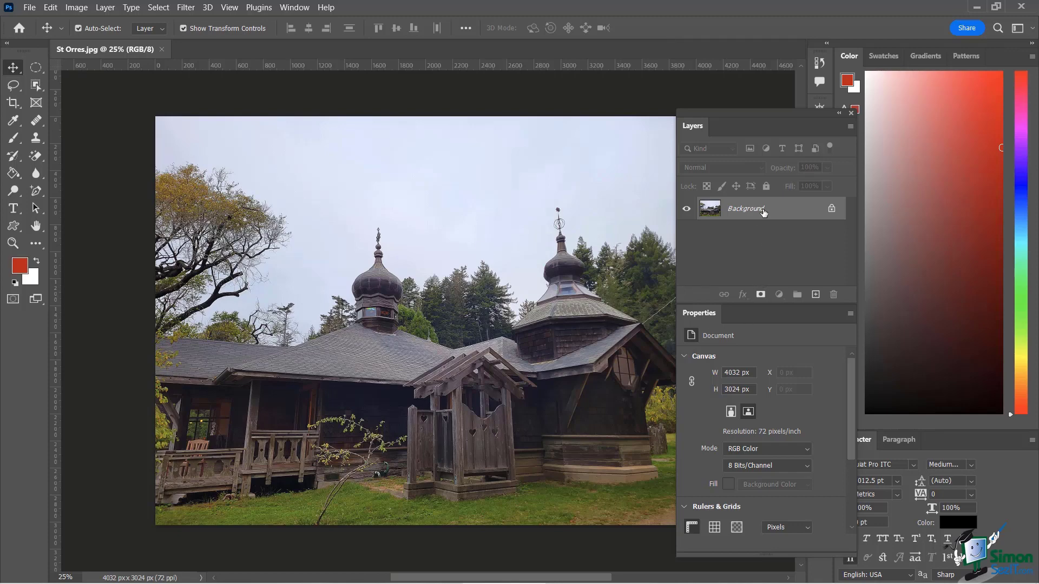
Start a Sky Replacement on the St Orres.jpg photo and browse the Blue Skies and Spectacular preset groups
click(50, 8)
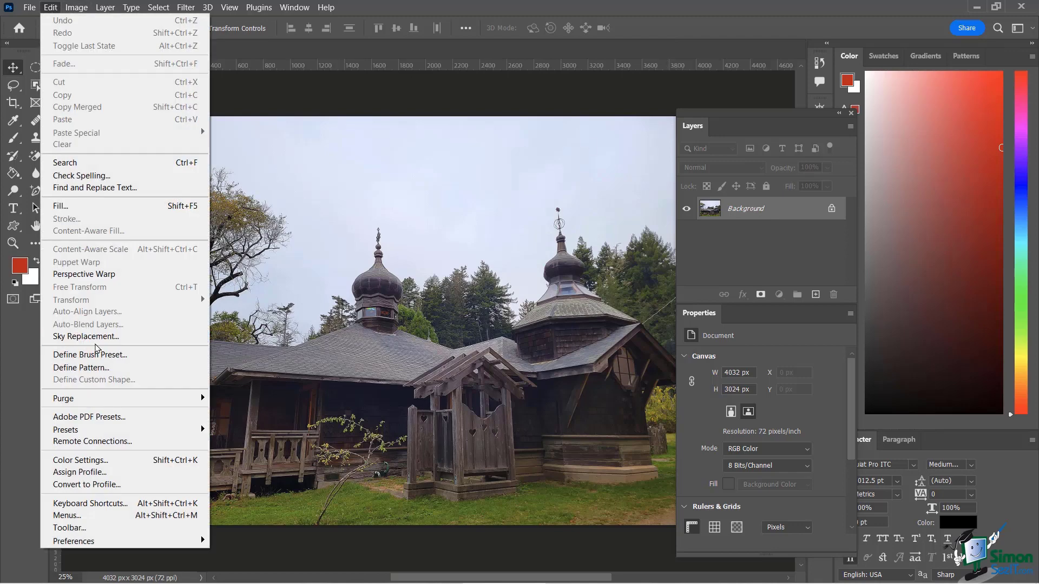
click(87, 337)
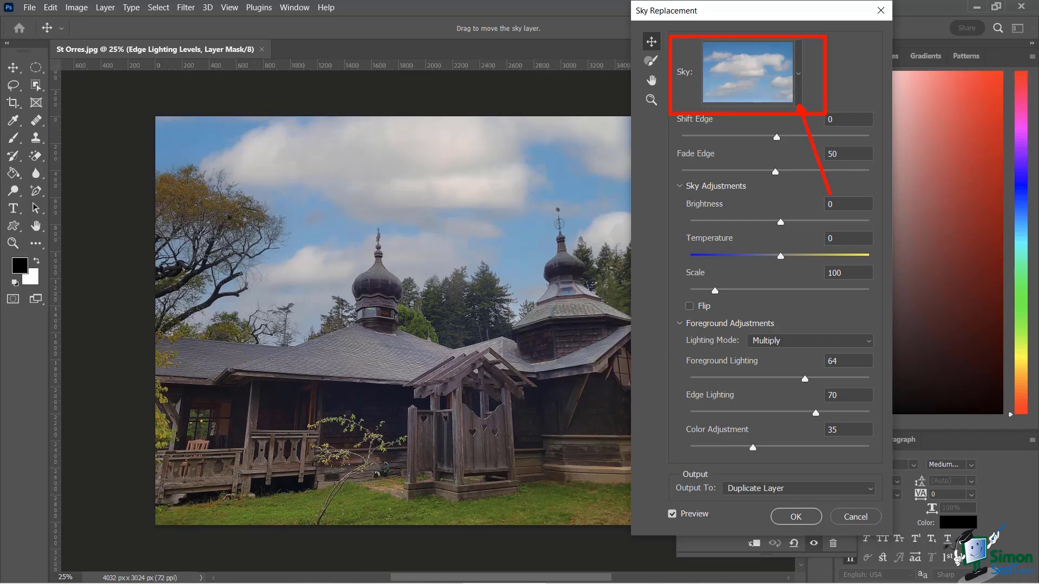
click(799, 69)
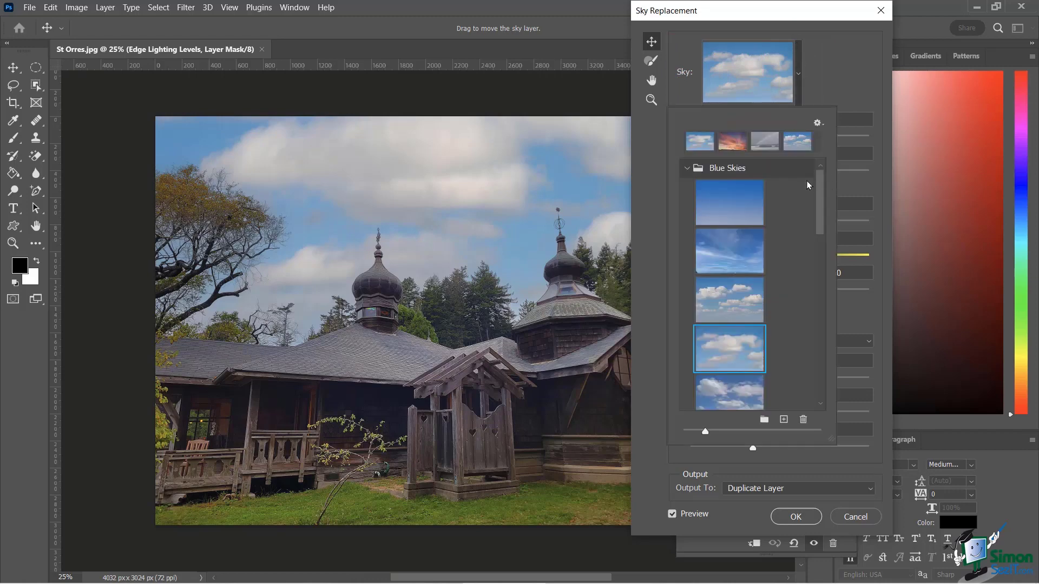
click(687, 168)
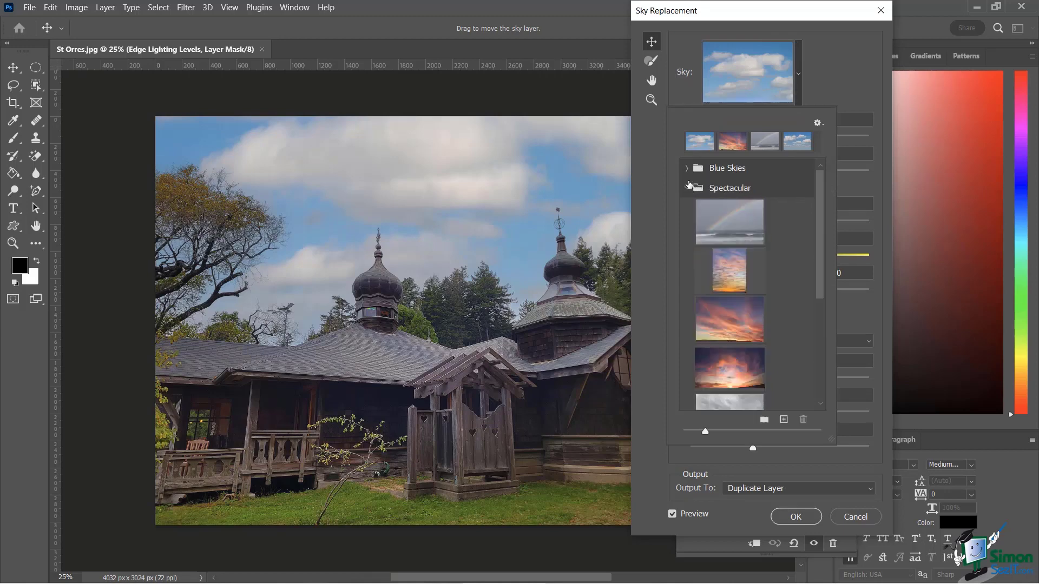
click(686, 188)
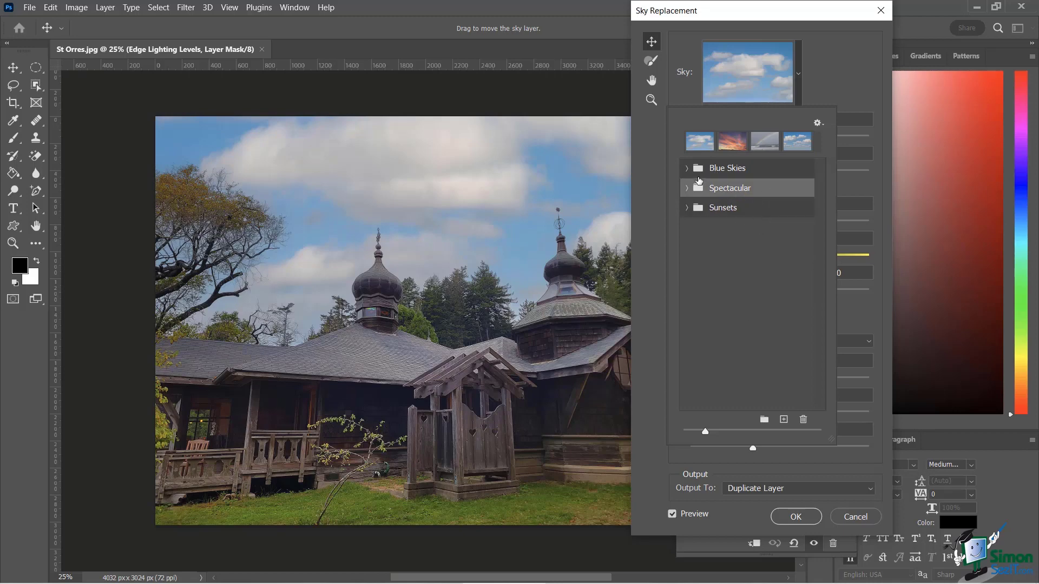
click(687, 169)
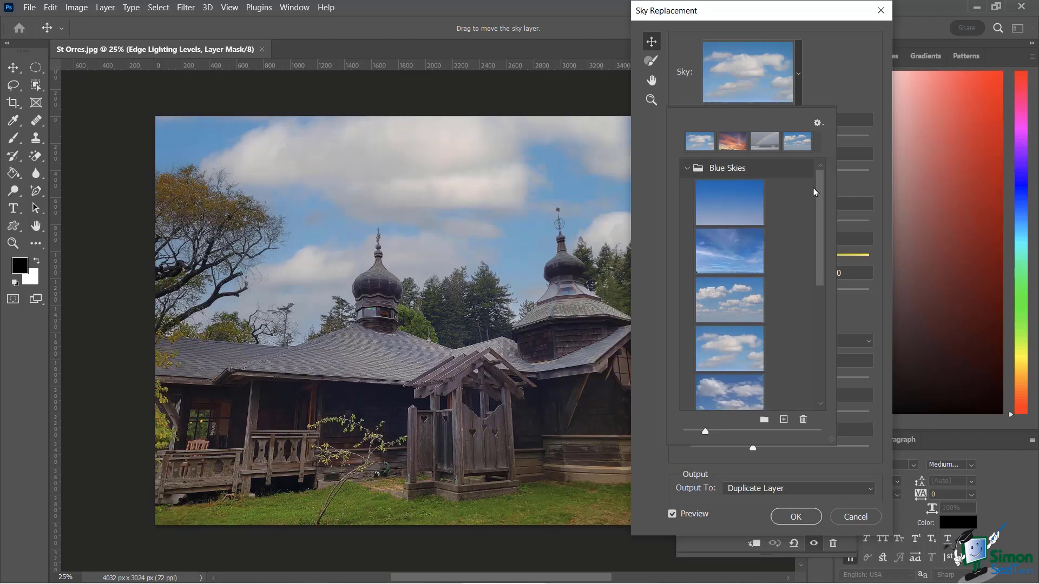
Try the plain blue gradient sky and the dark, wispy-clouded sky from the Blue Skies group
click(723, 197)
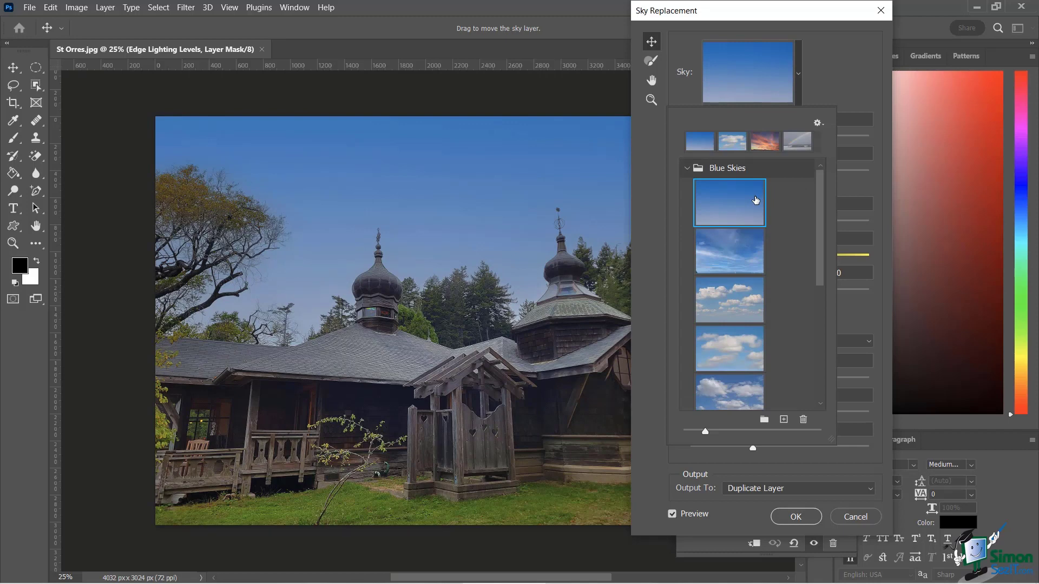
drag(821, 211, 824, 320)
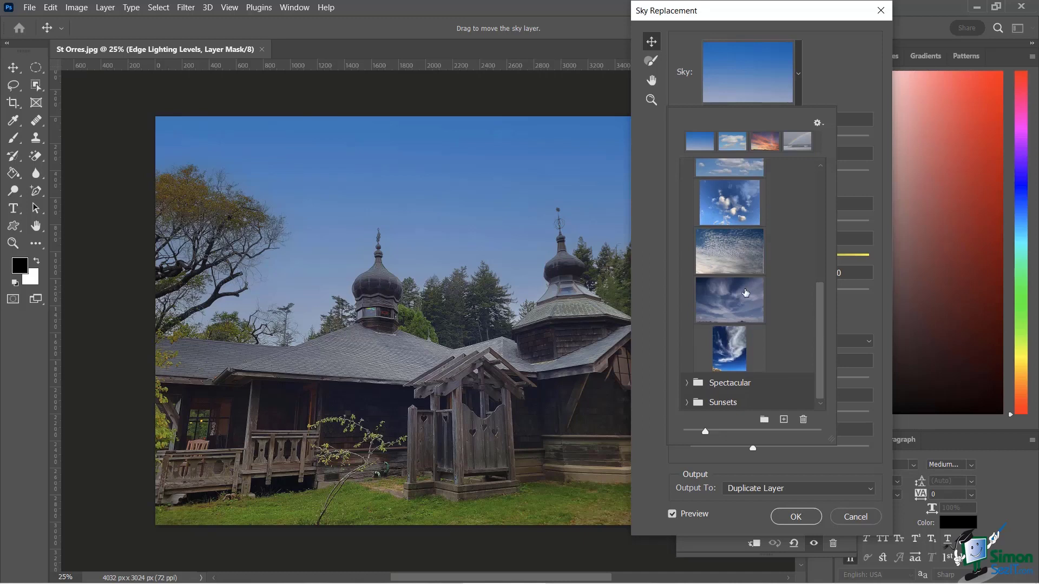
click(735, 292)
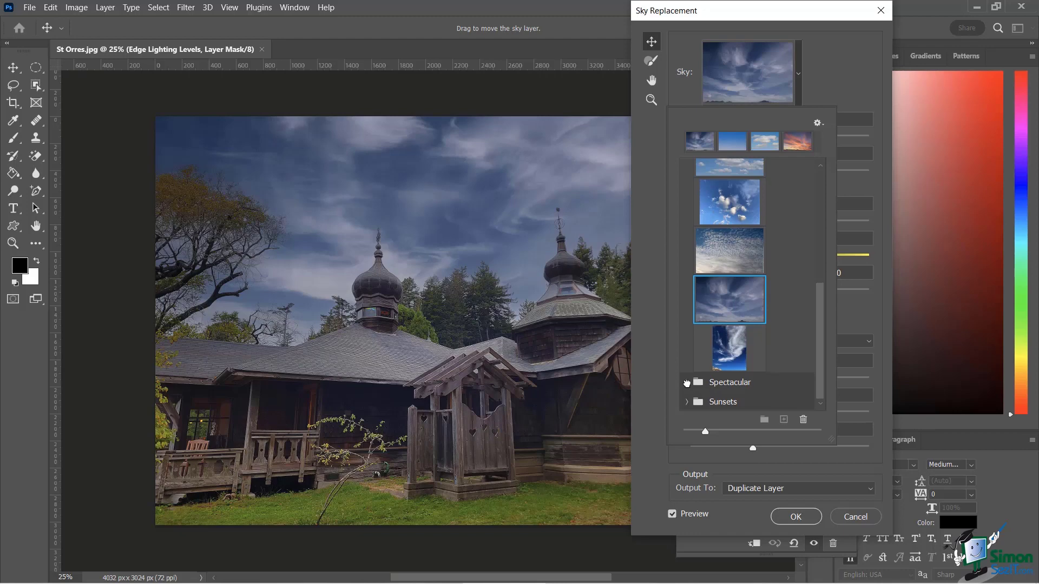
Choose the orange-pink sunset sky from the Spectacular group and look through the remaining presets, including Sunsets
click(687, 382)
drag(818, 241, 821, 290)
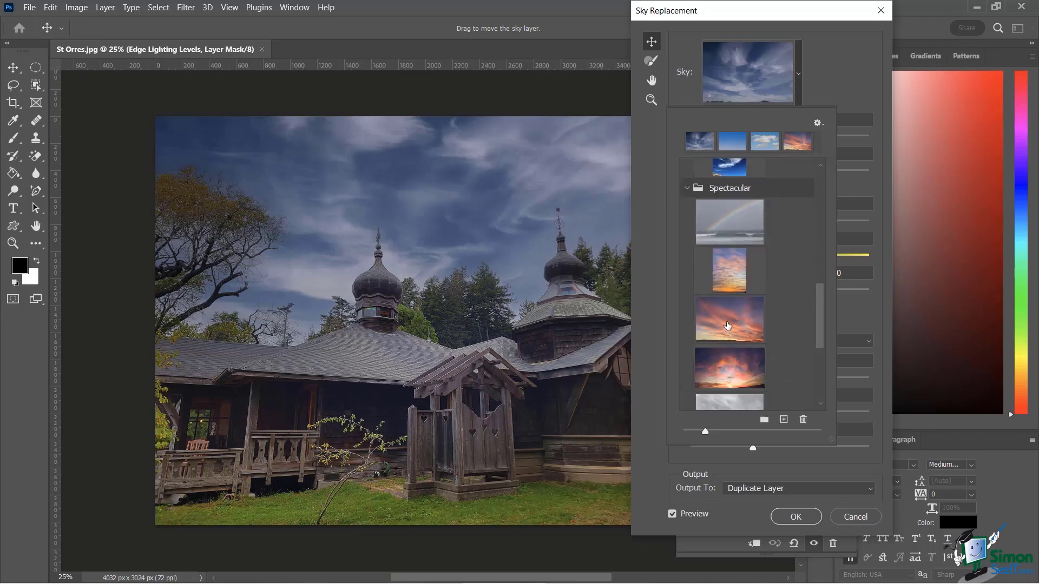
click(727, 324)
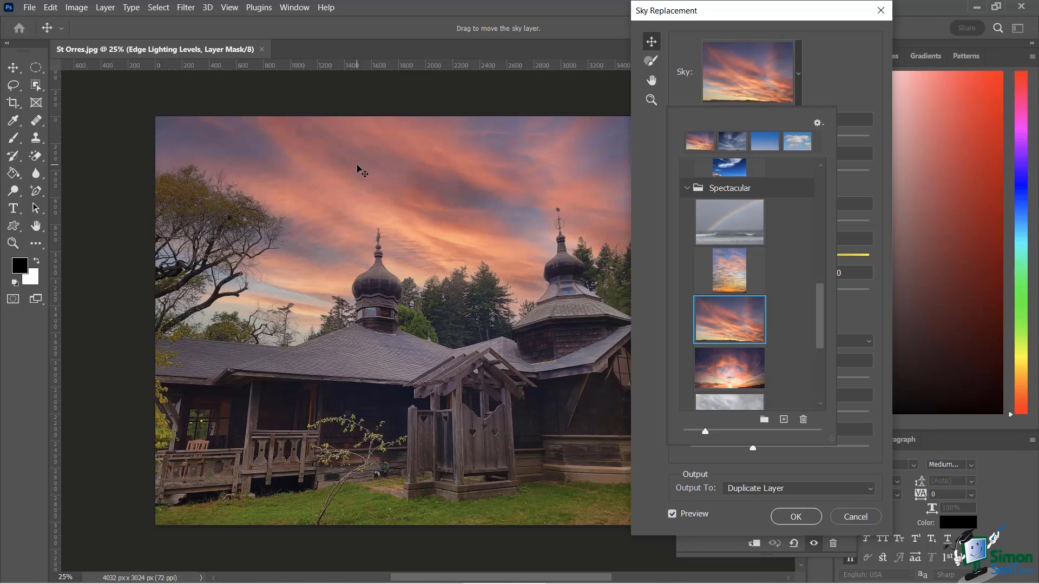
drag(821, 322, 821, 380)
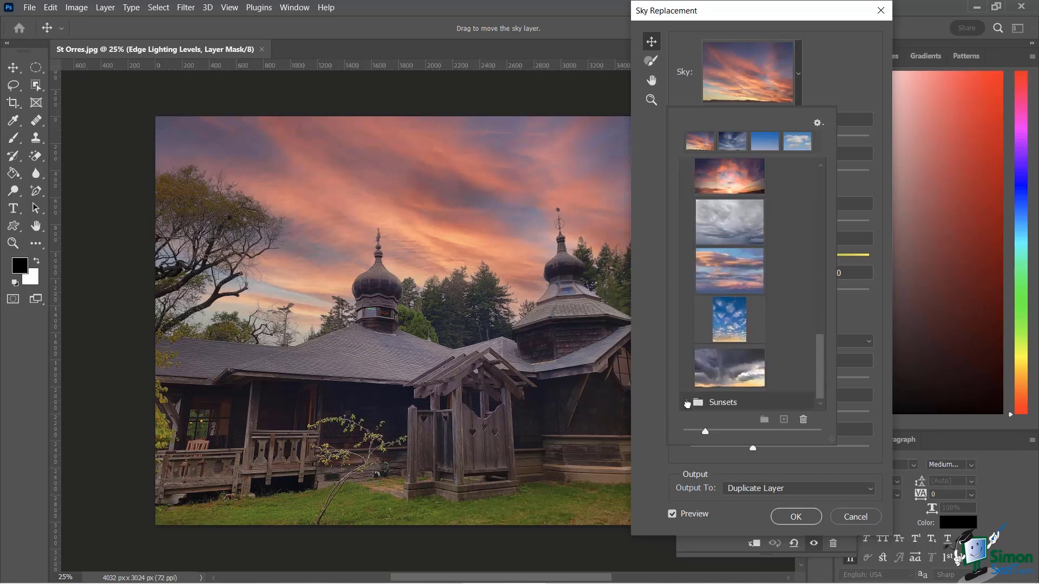
click(687, 404)
drag(818, 301, 839, 198)
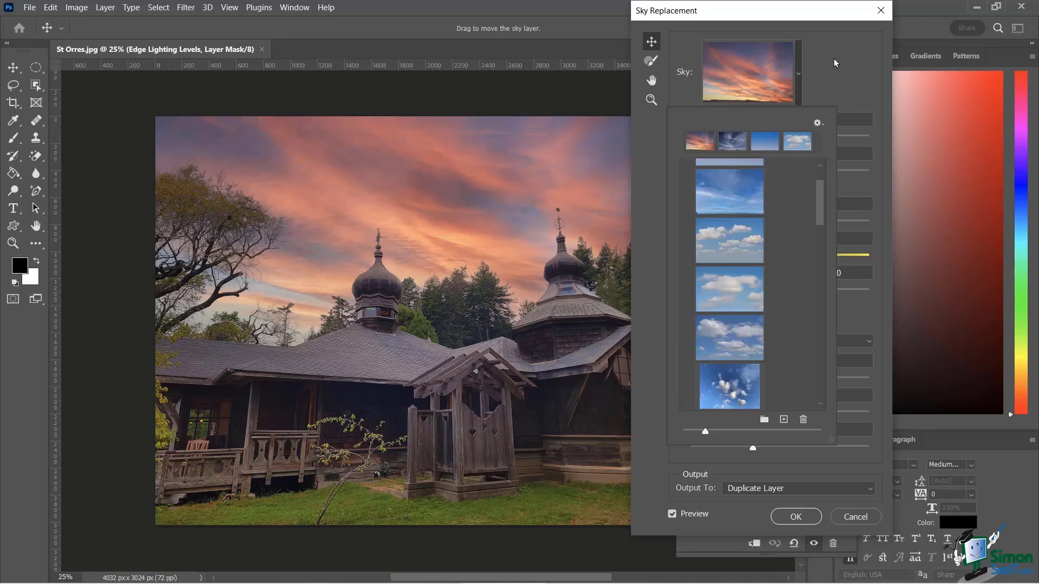
click(836, 62)
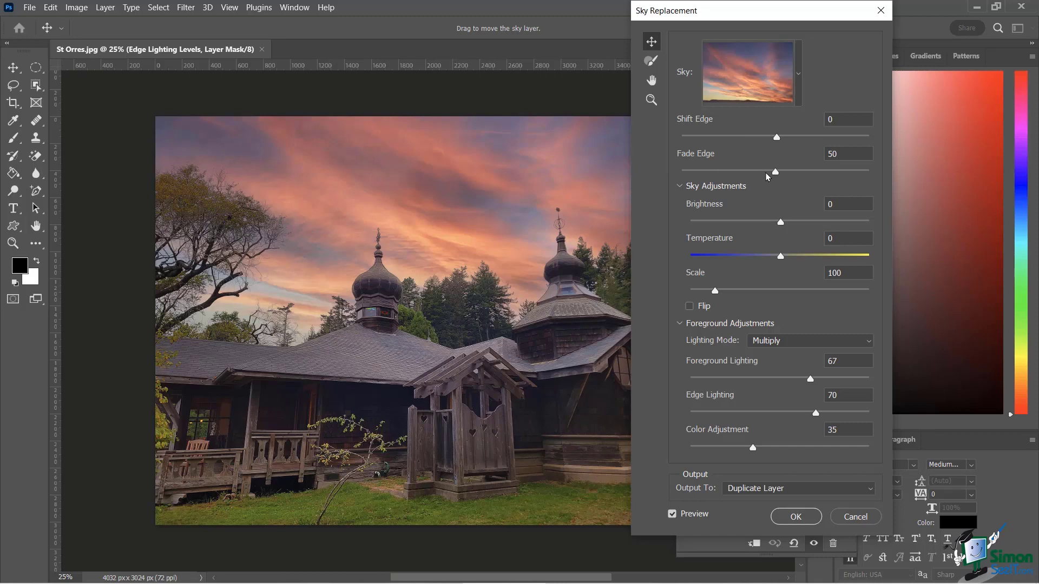
Refine the sky's boundary by trying a Shift Edge of 30, then setting Shift Edge to -53 and Fade Edge to 5
drag(776, 138, 804, 137)
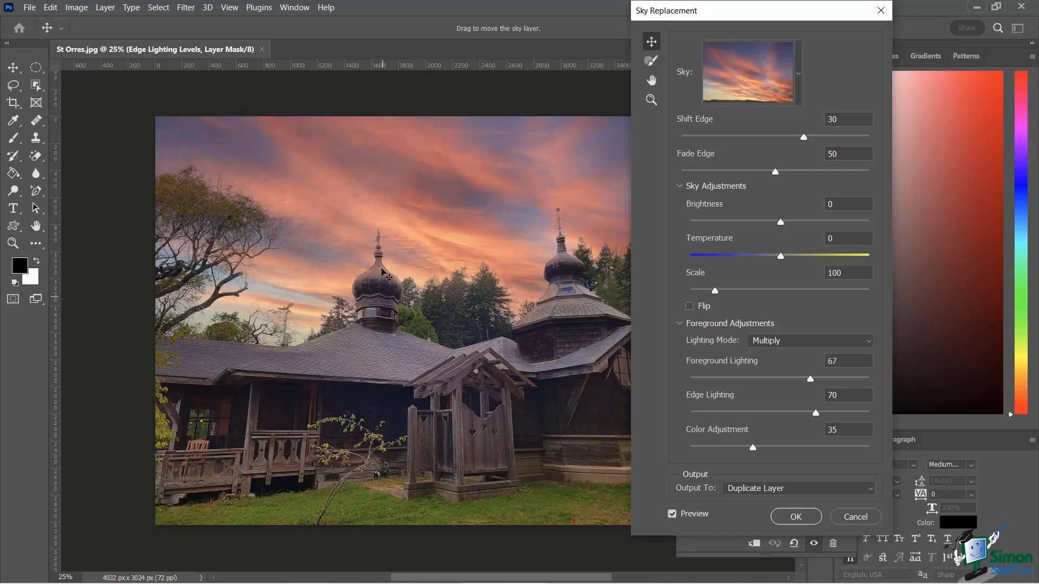
drag(804, 138, 728, 144)
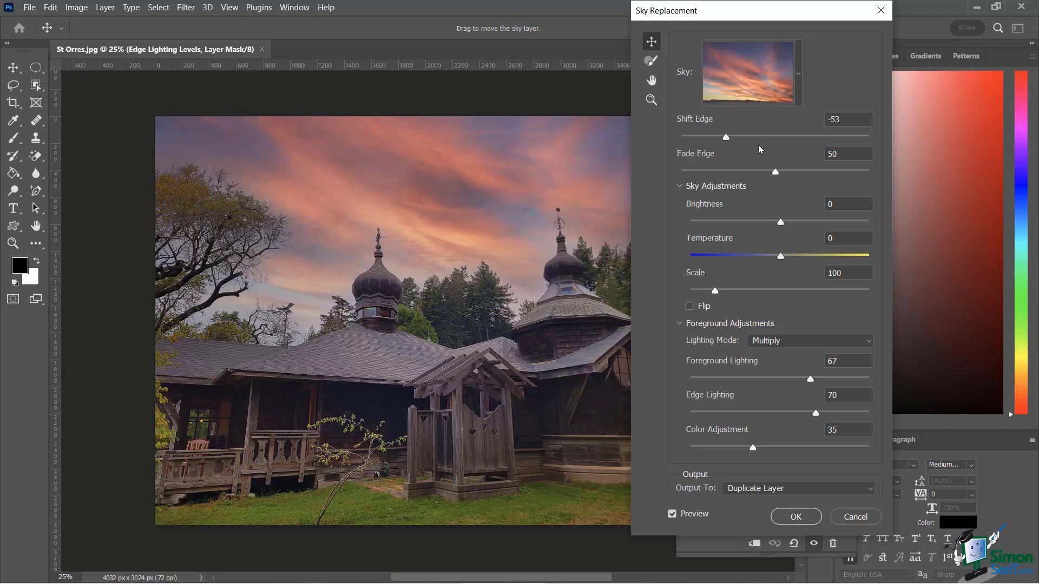
drag(775, 172, 692, 182)
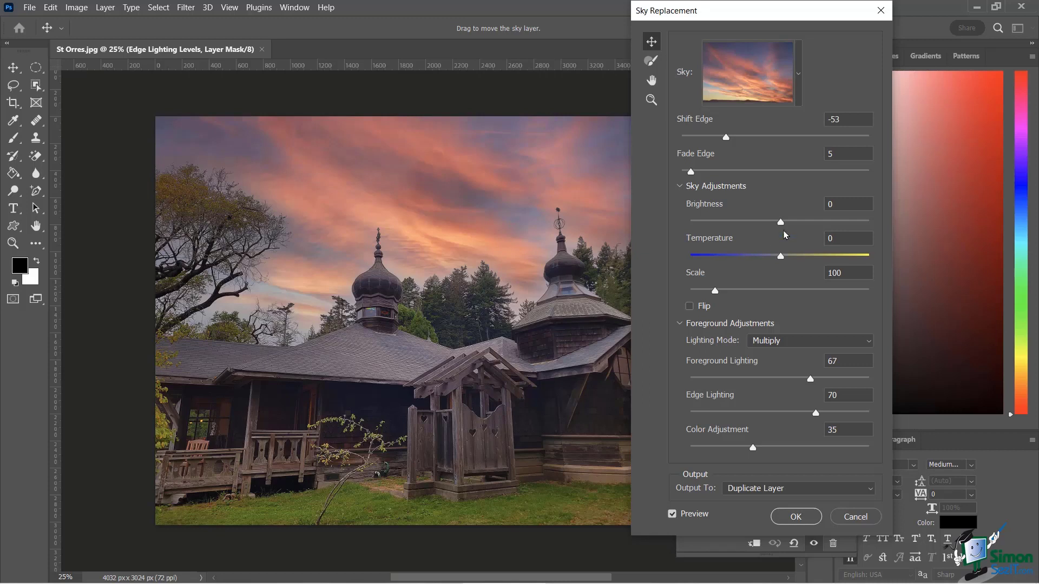
Adjust the replacement sky to Brightness 3, Temperature 49 and Scale 154
mouse_move(780, 226)
mouse_down()
mouse_move(809, 225)
mouse_move(756, 236)
mouse_move(758, 225)
mouse_move(786, 226)
mouse_up()
drag(781, 258, 824, 260)
drag(714, 291, 745, 293)
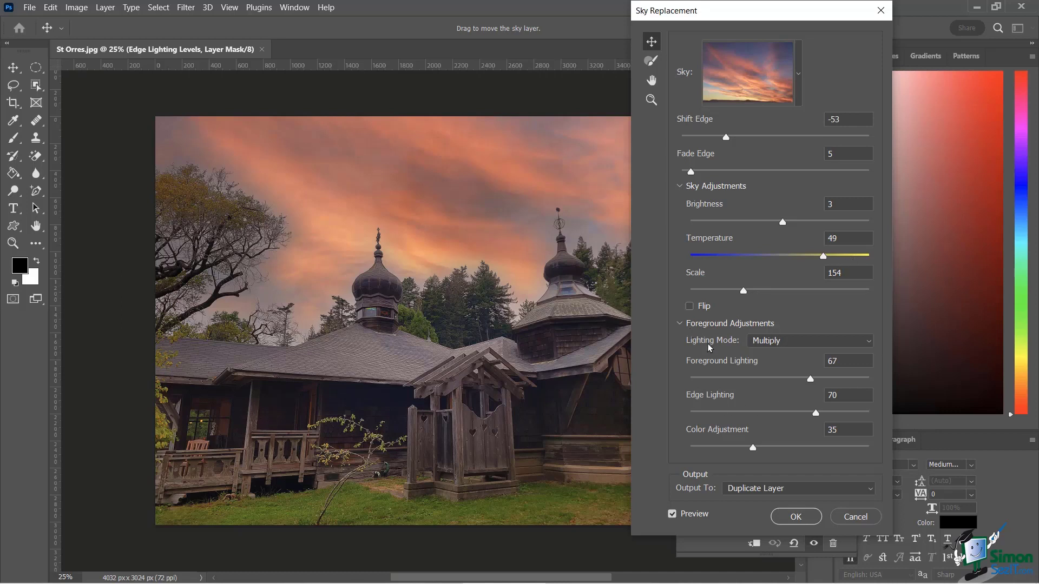
Try the Screen lighting mode for the foreground, and return it to Multiply
click(760, 342)
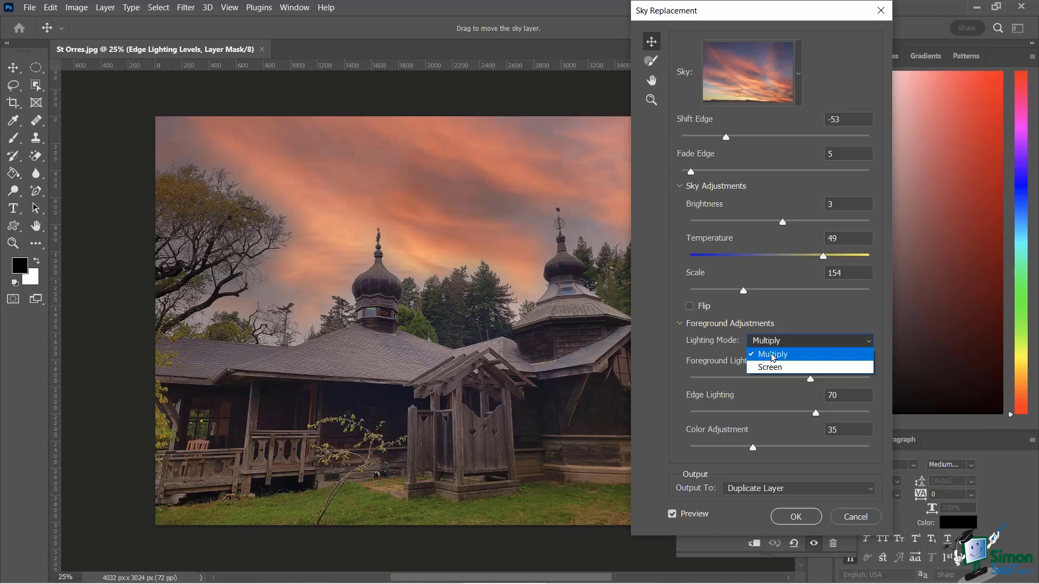
click(781, 368)
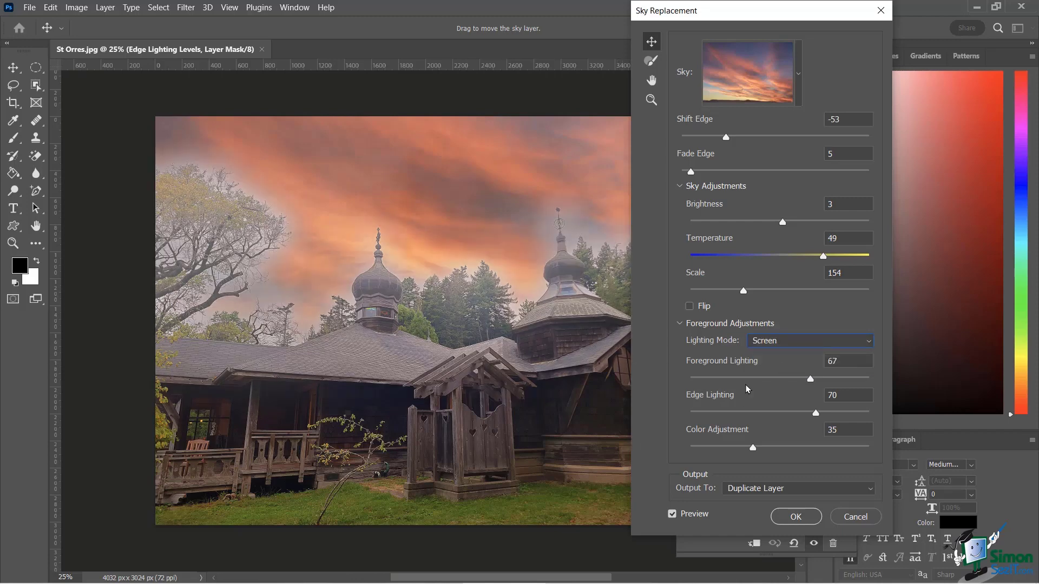
click(765, 343)
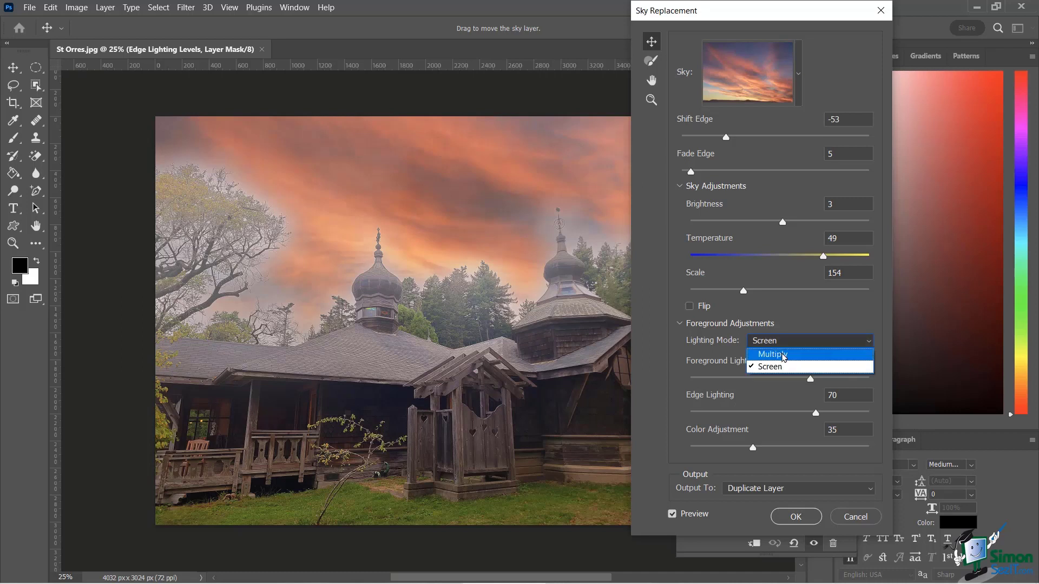
click(783, 356)
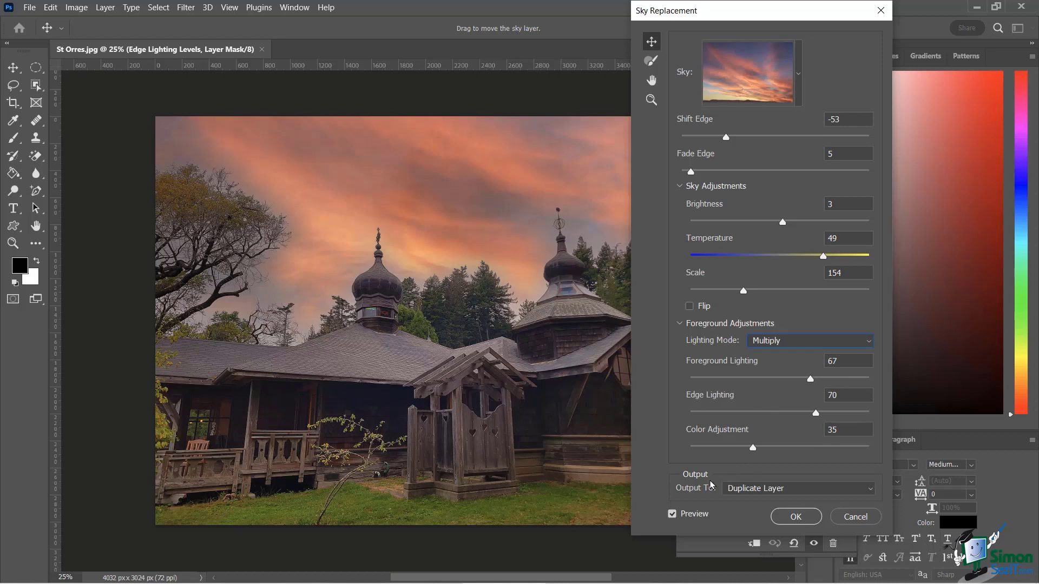
Keep the output set to Duplicate Layer and apply the sky replacement
click(740, 493)
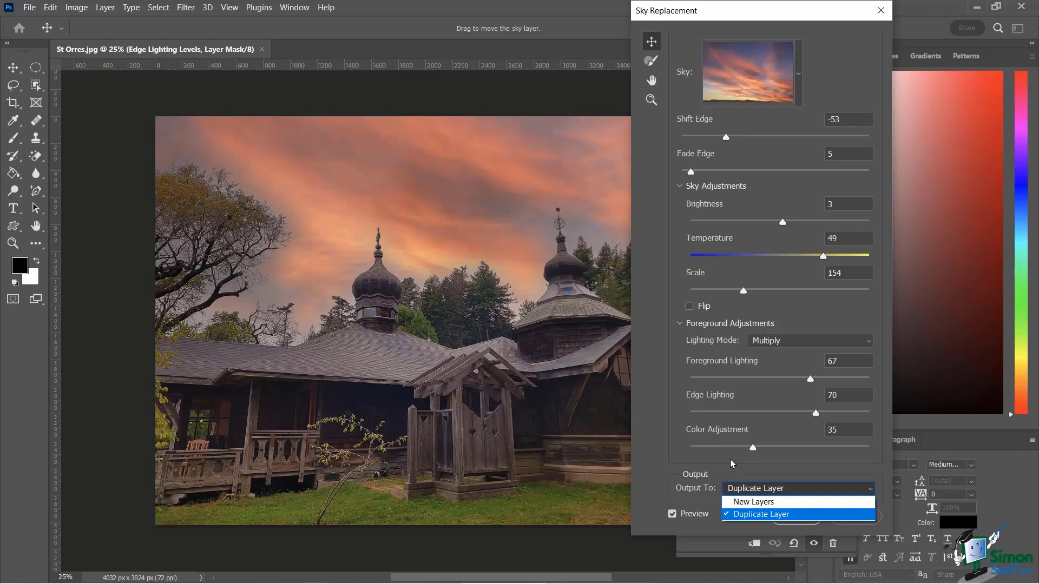
click(730, 465)
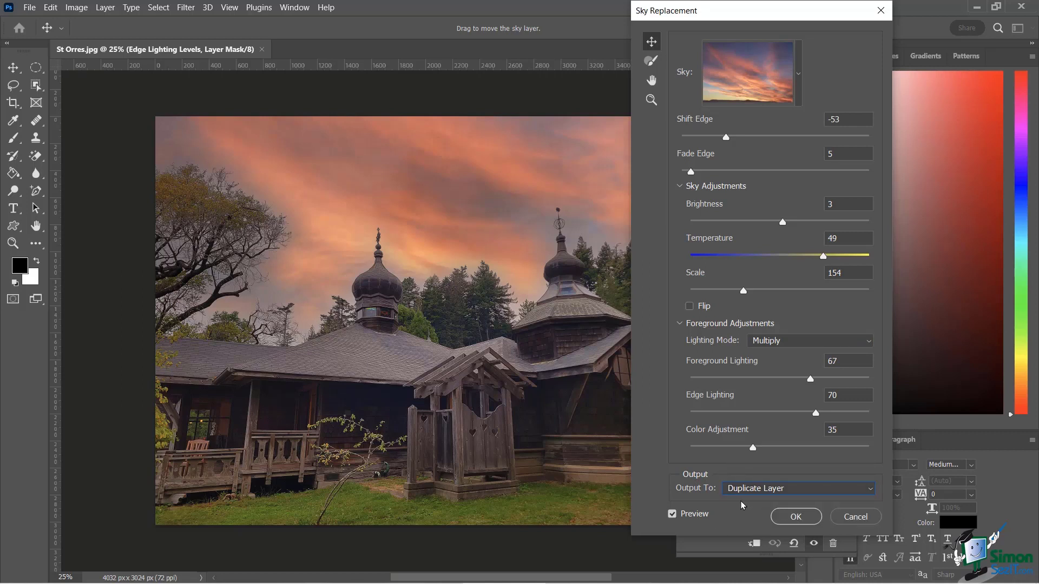
click(793, 518)
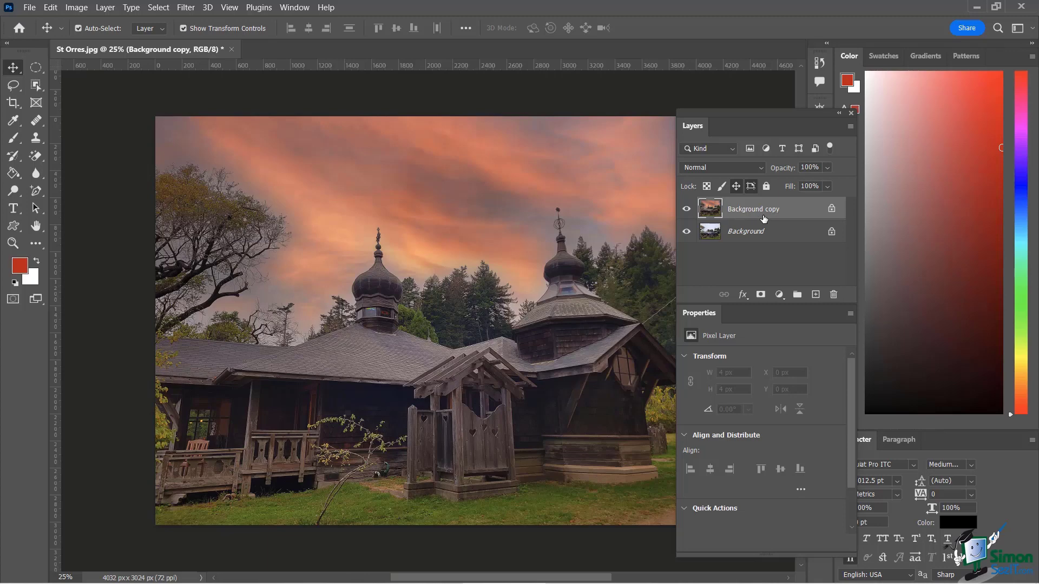
Rename the Background copy layer as "new sky"
double_click(748, 210)
text(new sky)
key(Return)
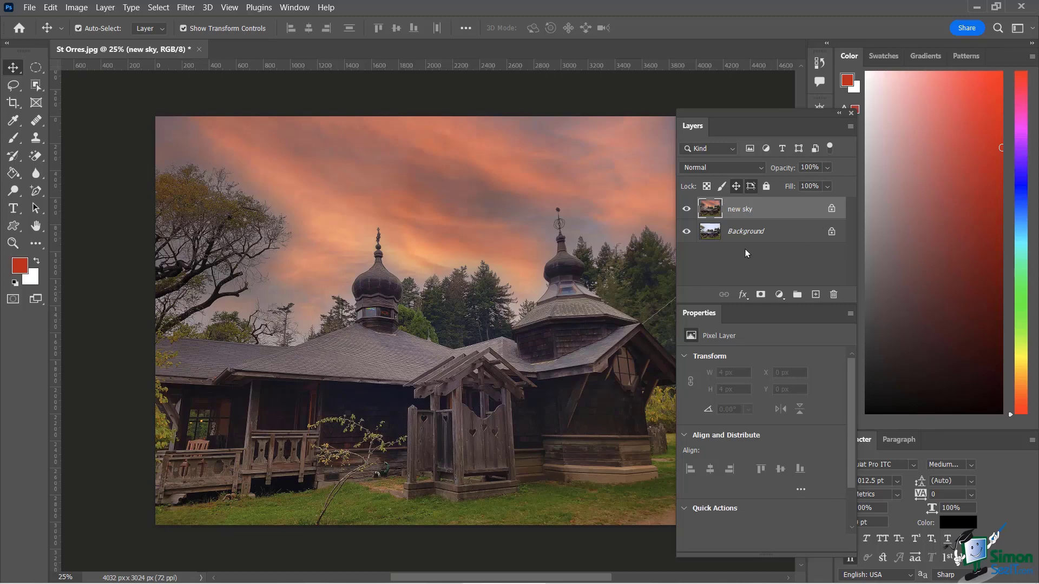
Convert the locked Background into a regular layer and rename it "st orres"
double_click(747, 238)
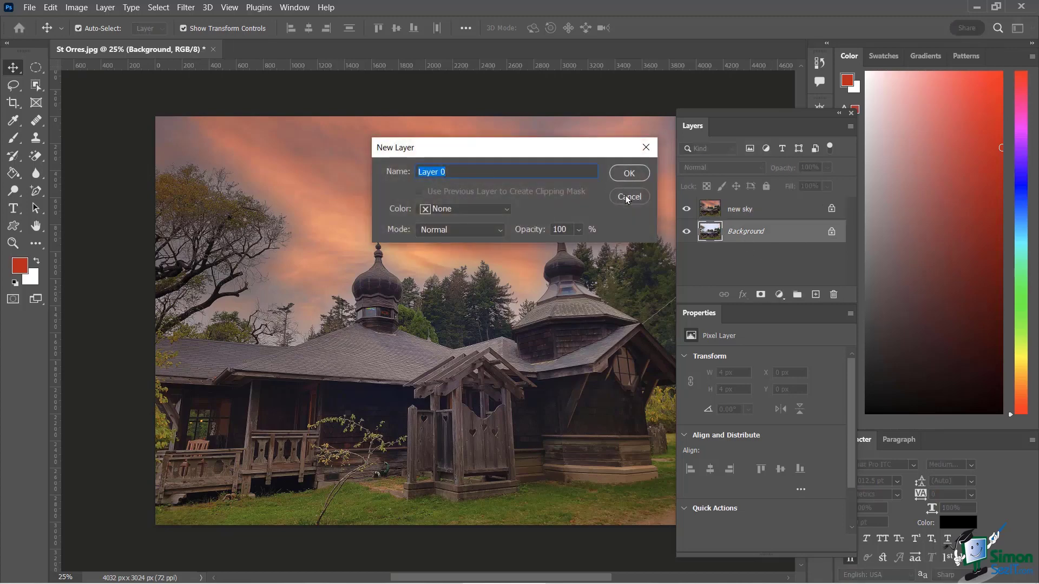
key(Return)
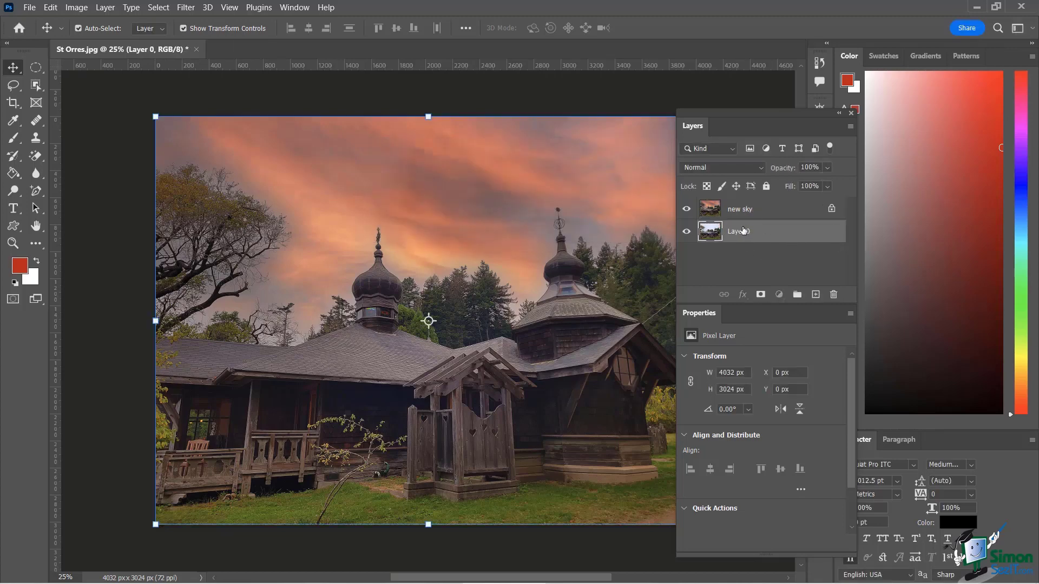
double_click(743, 231)
text(st orres)
key(Return)
Compare the photo with and without the replaced sky by toggling the new sky layer's visibility, leaving that layer shown and selected
click(774, 214)
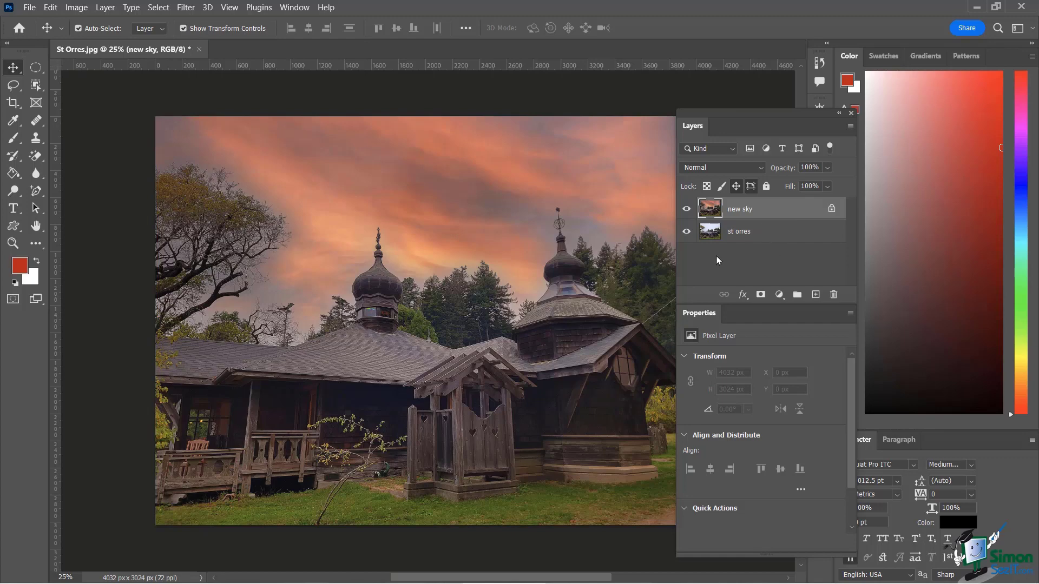
click(688, 210)
click(687, 210)
click(687, 210)
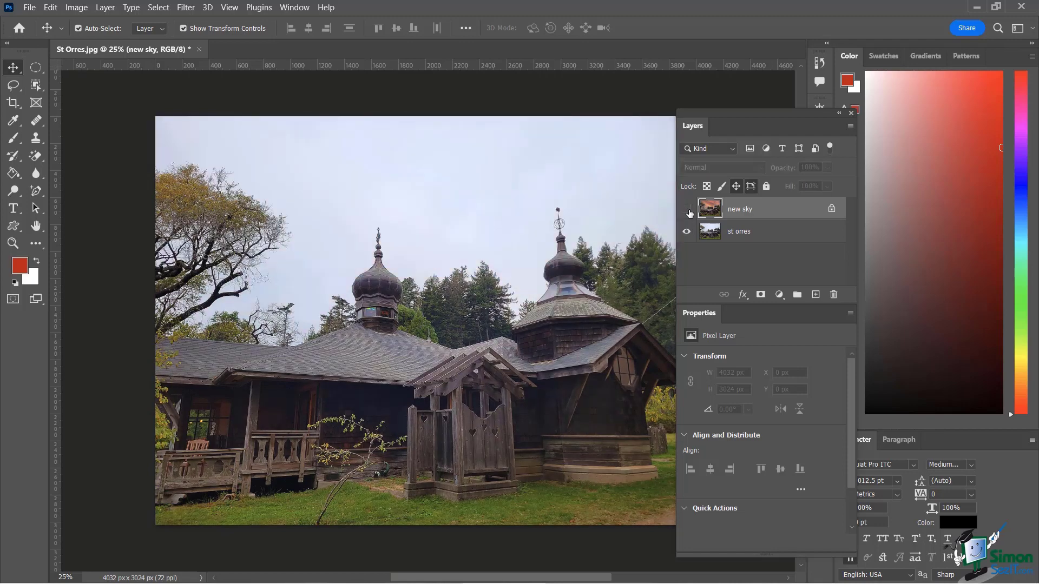
click(687, 210)
click(687, 210)
click(740, 233)
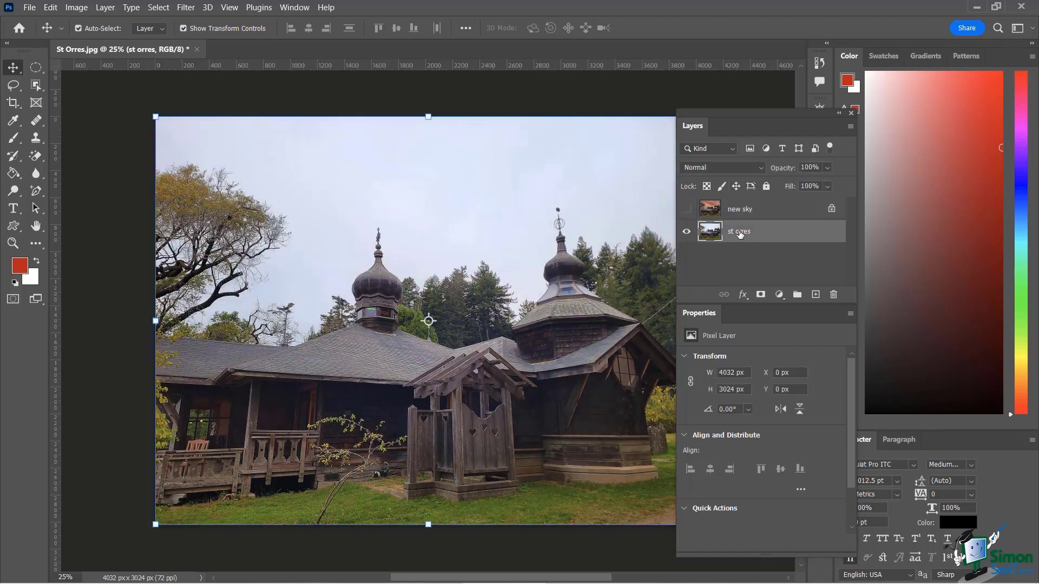
click(692, 208)
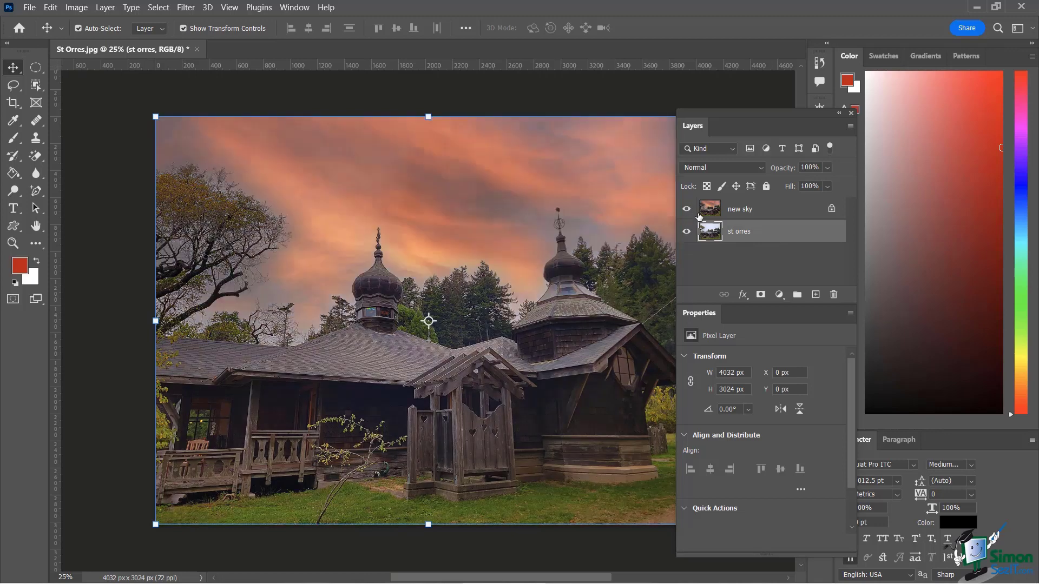
click(745, 212)
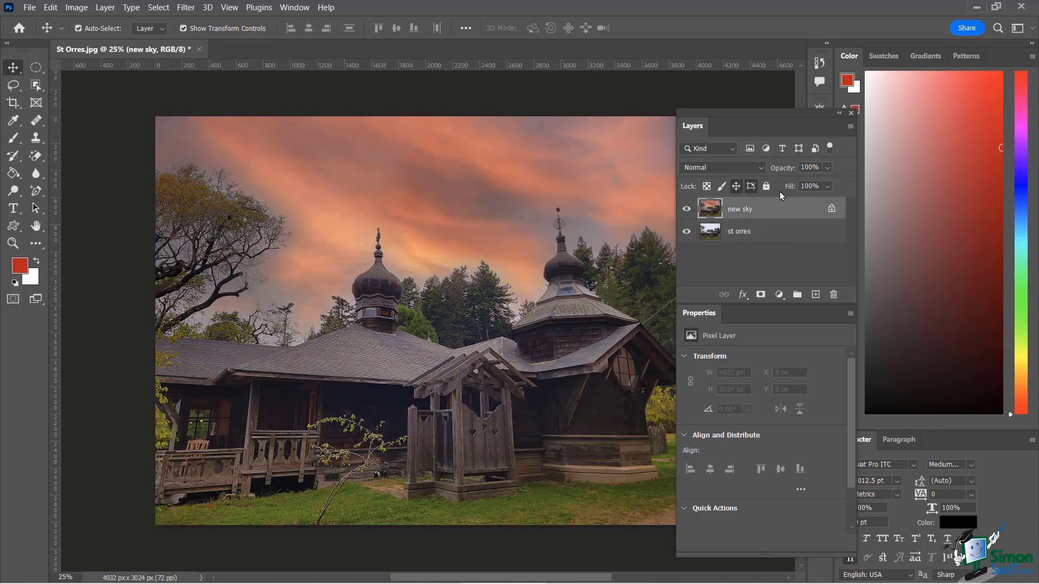